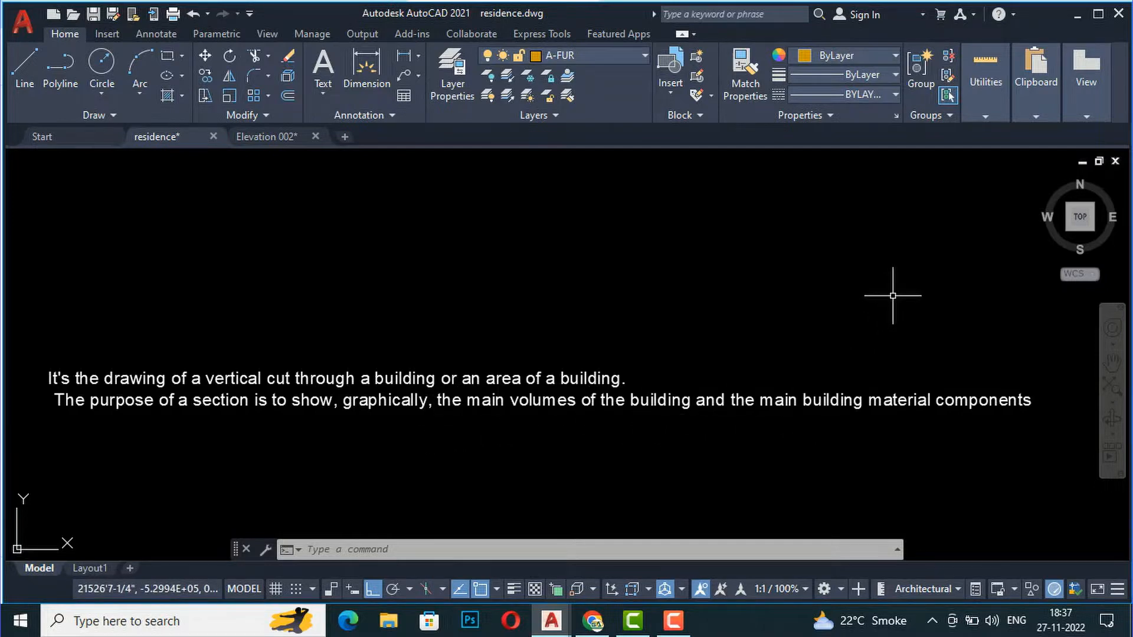
- Look over the ground floor and first floor plans and the section line A-A crossing each of them
{"action": "scroll", "coordinate": [892, 296], "scroll_direction": "down", "scroll_amount": 5}
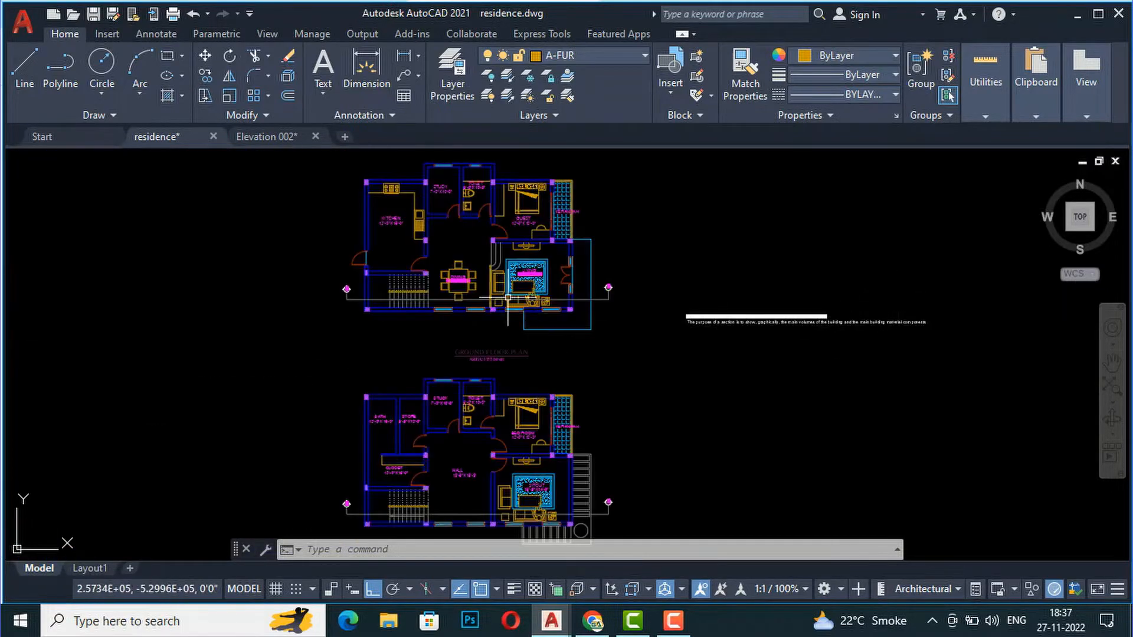
{"action": "scroll", "coordinate": [370, 236], "scroll_direction": "up", "scroll_amount": 5}
{"action": "scroll", "coordinate": [332, 306], "scroll_direction": "down", "scroll_amount": 4}
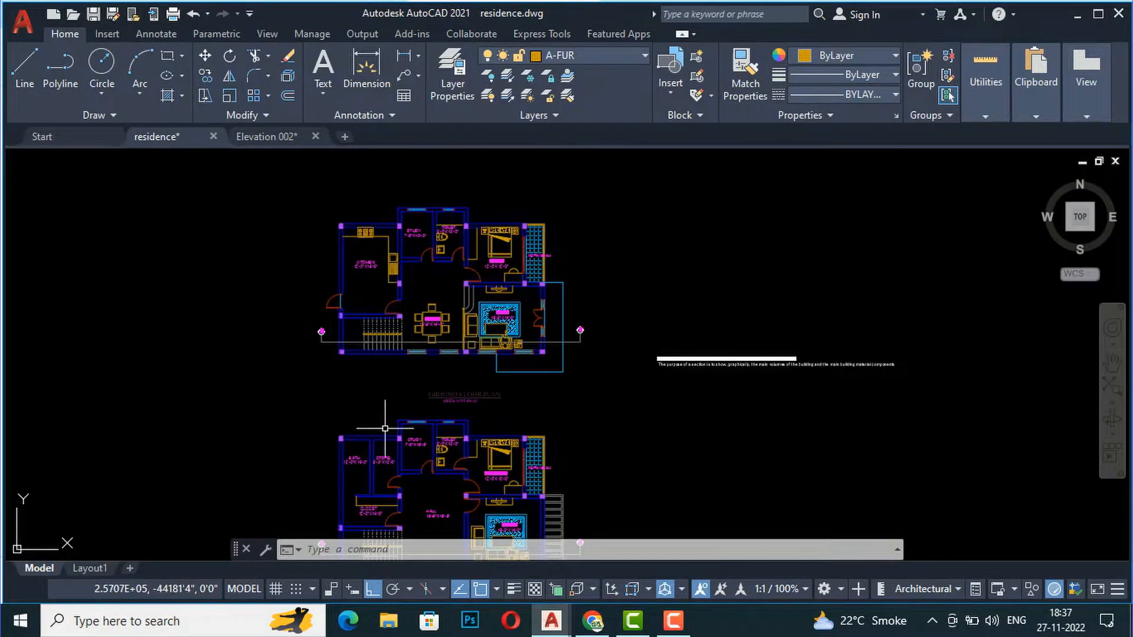
{"action": "scroll", "coordinate": [439, 346], "scroll_direction": "down", "scroll_amount": 2}
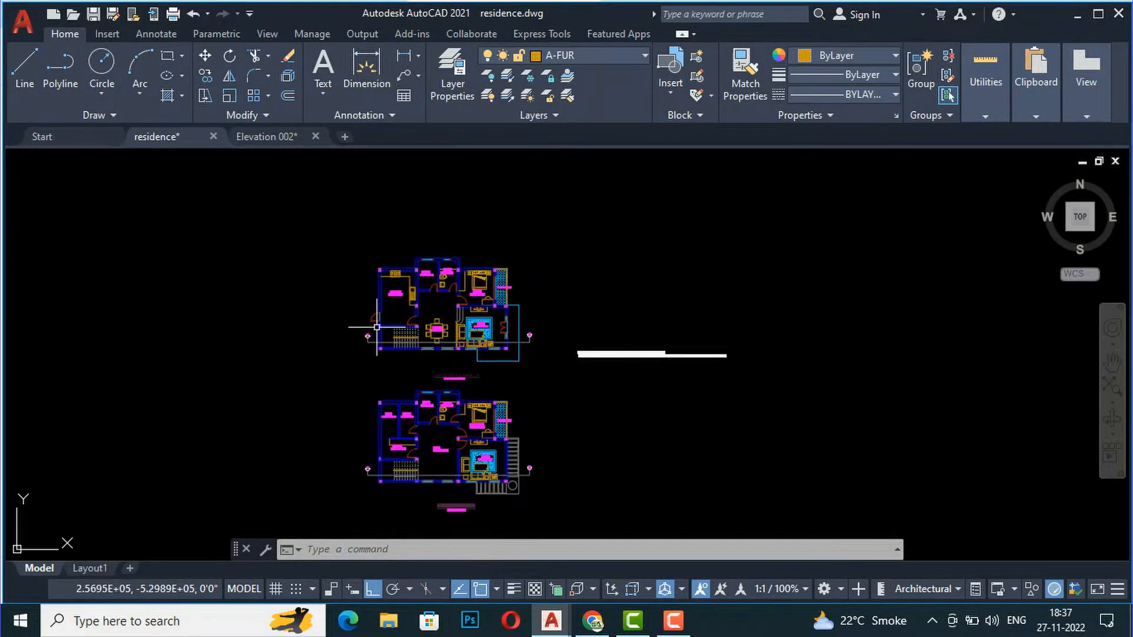
{"action": "scroll", "coordinate": [377, 326], "scroll_direction": "up", "scroll_amount": 4}
{"action": "scroll", "coordinate": [345, 358], "scroll_direction": "up", "scroll_amount": 3}
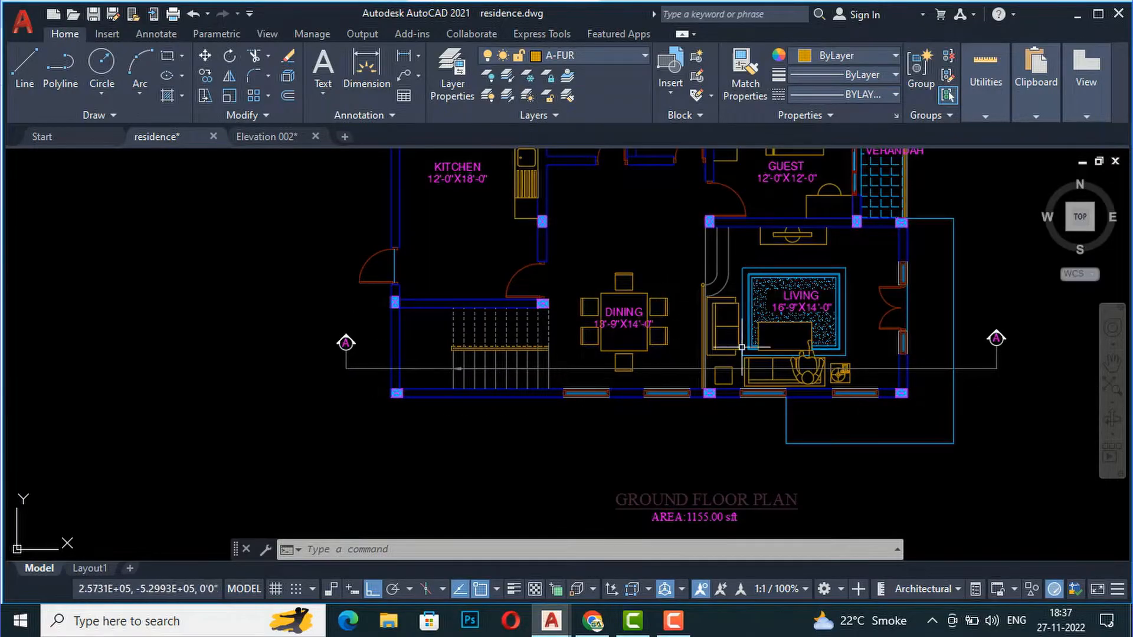
{"action": "scroll", "coordinate": [567, 303], "scroll_direction": "down", "scroll_amount": 4}
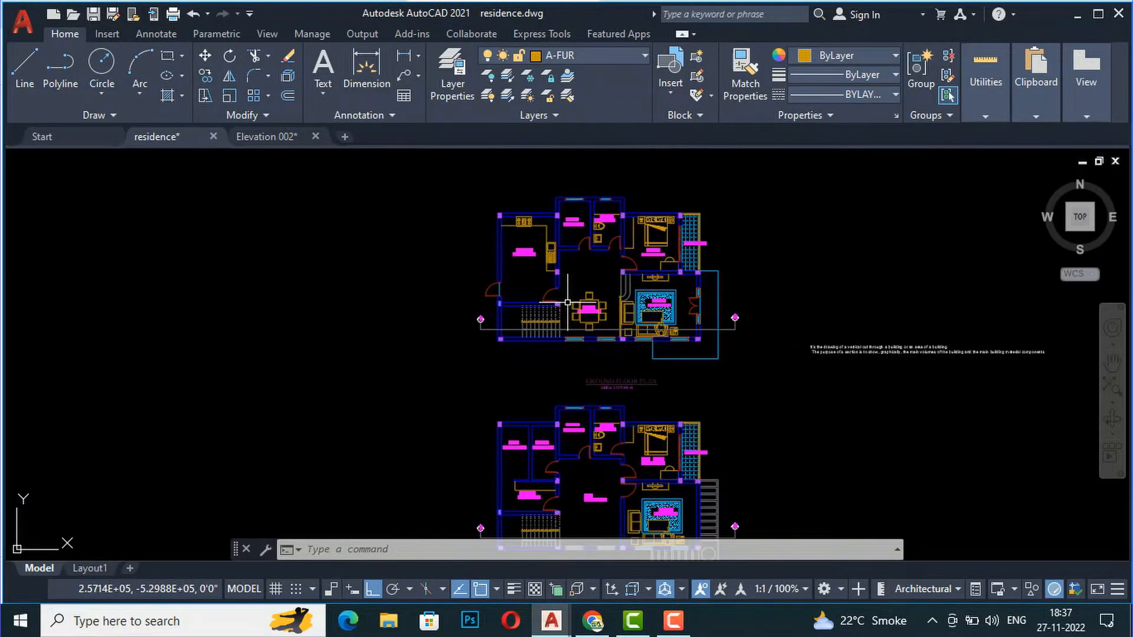
{"action": "scroll", "coordinate": [567, 303], "scroll_direction": "down", "scroll_amount": 3}
{"action": "scroll", "coordinate": [538, 460], "scroll_direction": "up", "scroll_amount": 5}
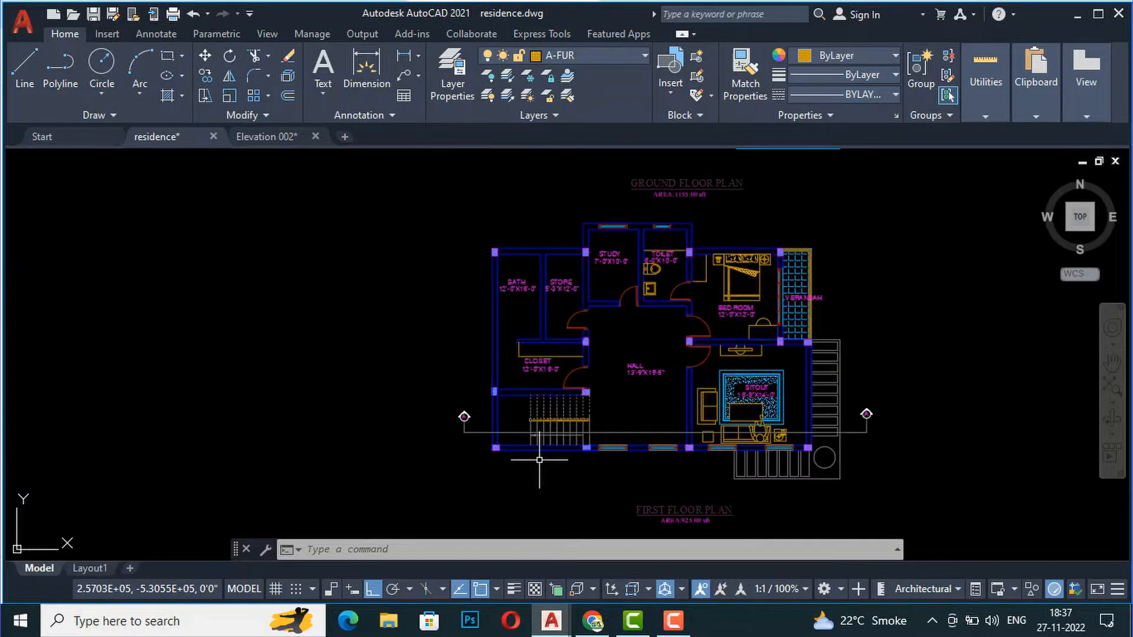
- Examine the section marker A and its direction arrow beside the staircase on the first floor plan
{"action": "scroll", "coordinate": [472, 414], "scroll_direction": "up", "scroll_amount": 7}
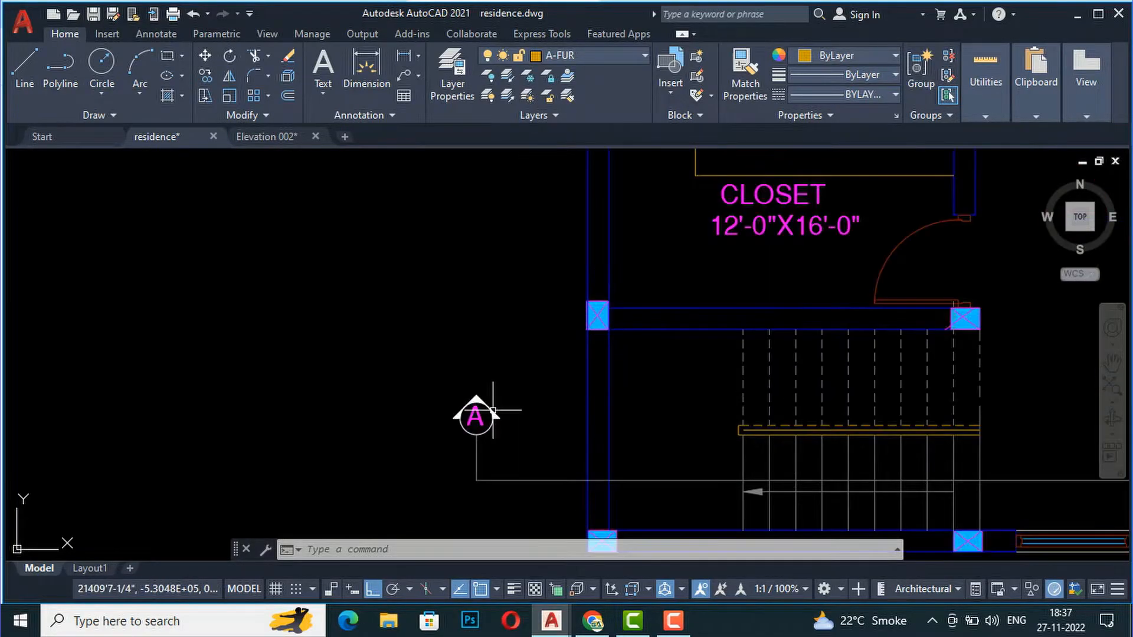
{"action": "scroll", "coordinate": [407, 370], "scroll_direction": "down", "scroll_amount": 4}
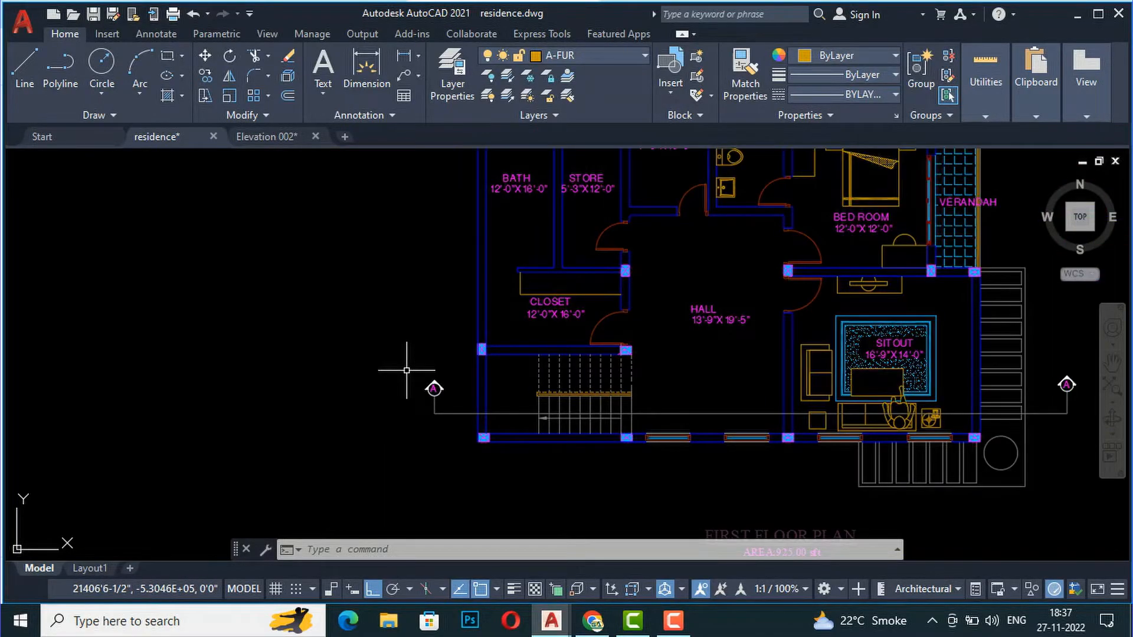
{"action": "scroll", "coordinate": [420, 384], "scroll_direction": "up", "scroll_amount": 8}
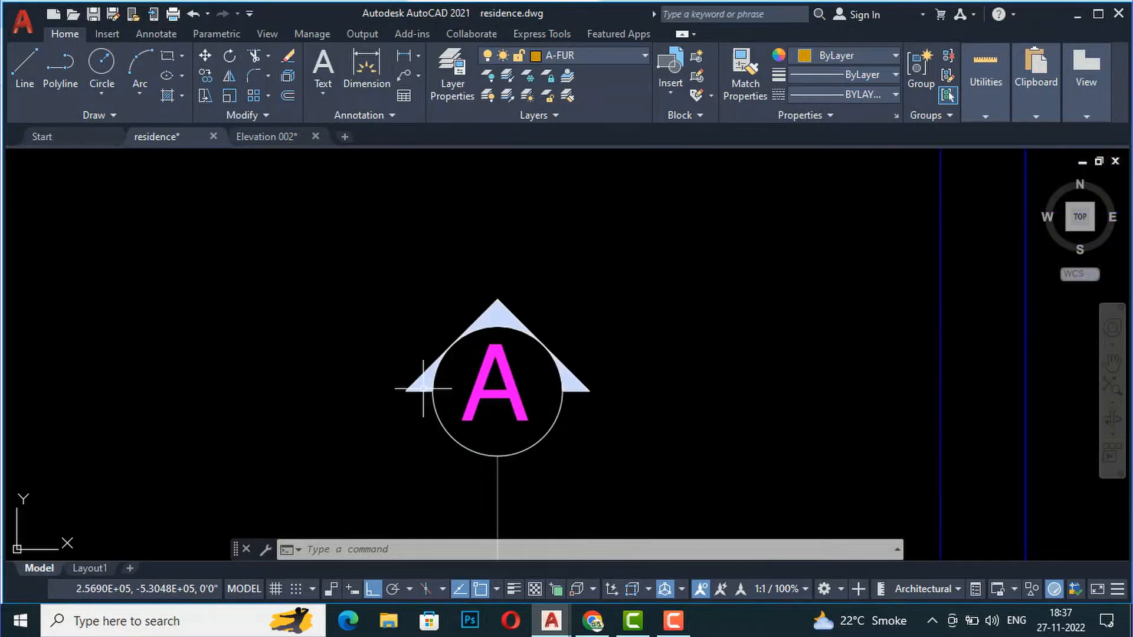
{"action": "scroll", "coordinate": [435, 308], "scroll_direction": "down", "scroll_amount": 5}
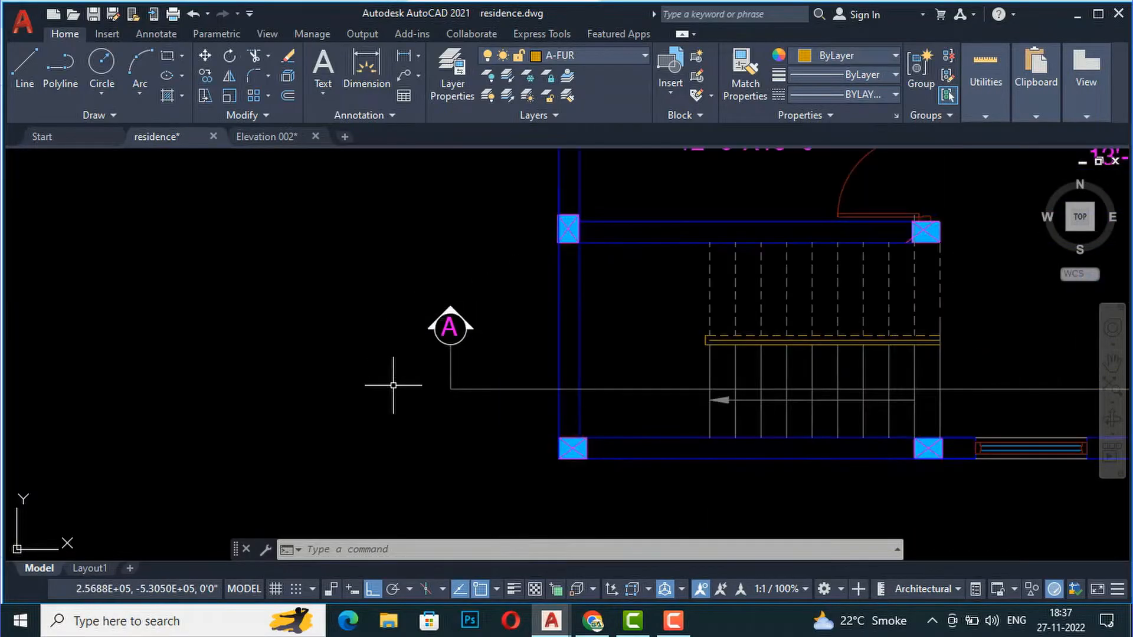
{"action": "scroll", "coordinate": [393, 383], "scroll_direction": "down", "scroll_amount": 3}
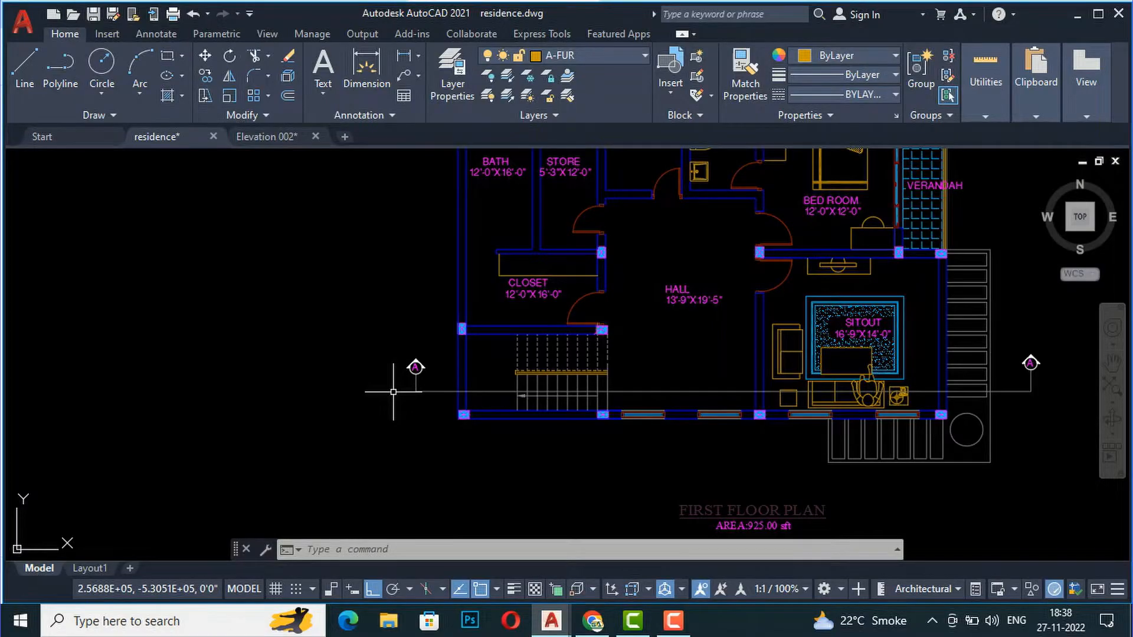
{"action": "scroll", "coordinate": [652, 400], "scroll_direction": "up", "scroll_amount": 2}
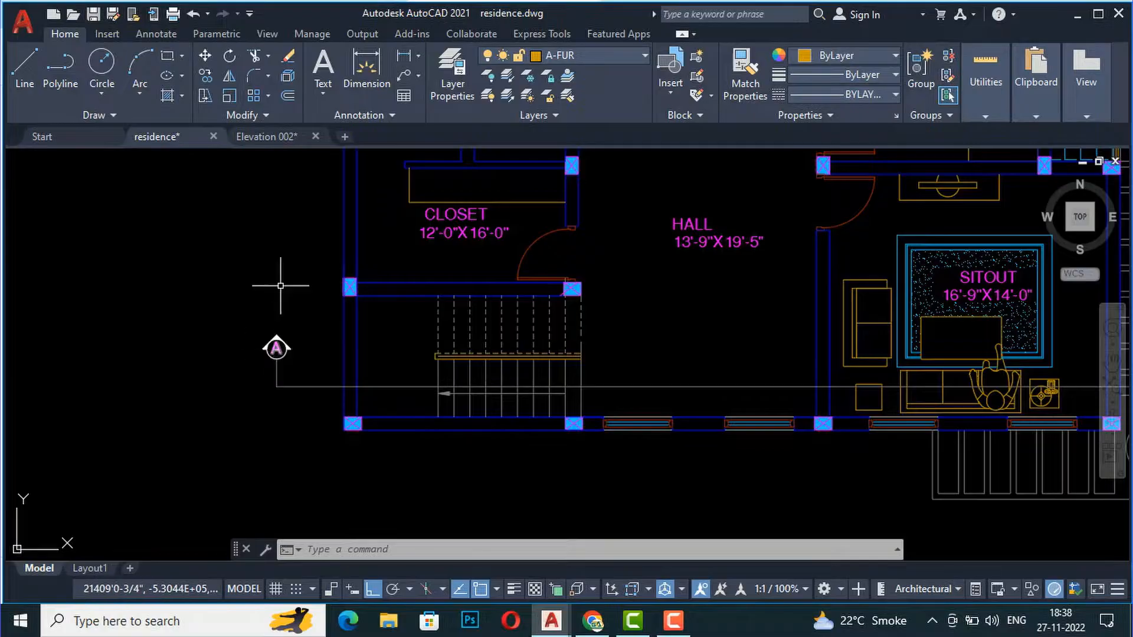
- Examine the staircase, hall, sitout and the doors beyond section line A-A on the first floor plan
{"action": "scroll", "coordinate": [369, 392], "scroll_direction": "down", "scroll_amount": 2}
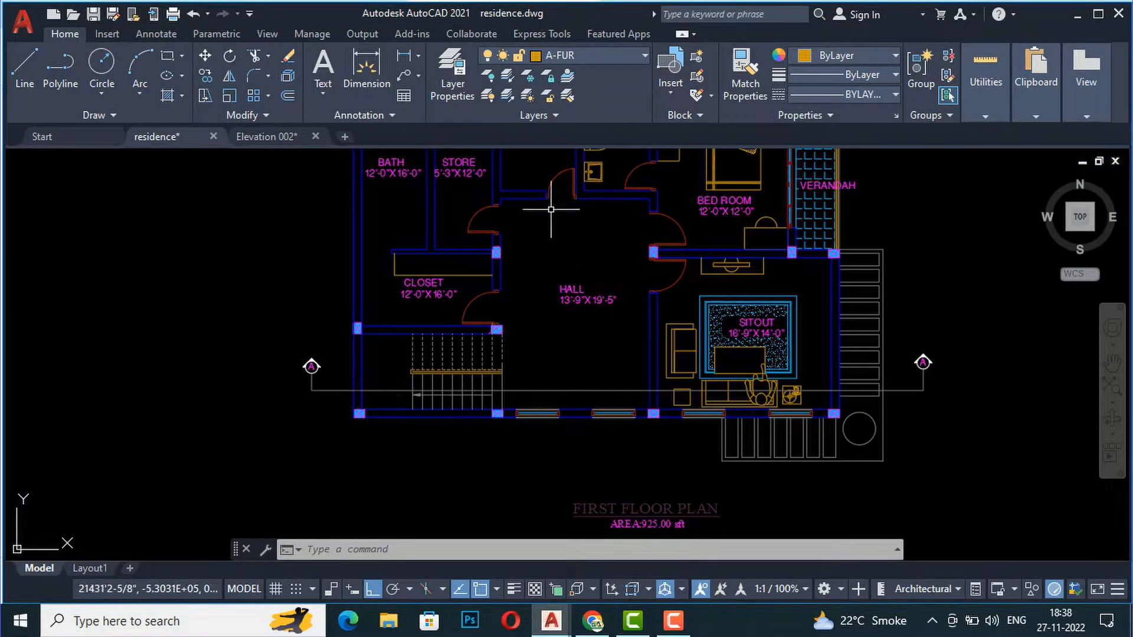
{"action": "scroll", "coordinate": [555, 212], "scroll_direction": "up", "scroll_amount": 2}
{"action": "scroll", "coordinate": [523, 242], "scroll_direction": "down", "scroll_amount": 2}
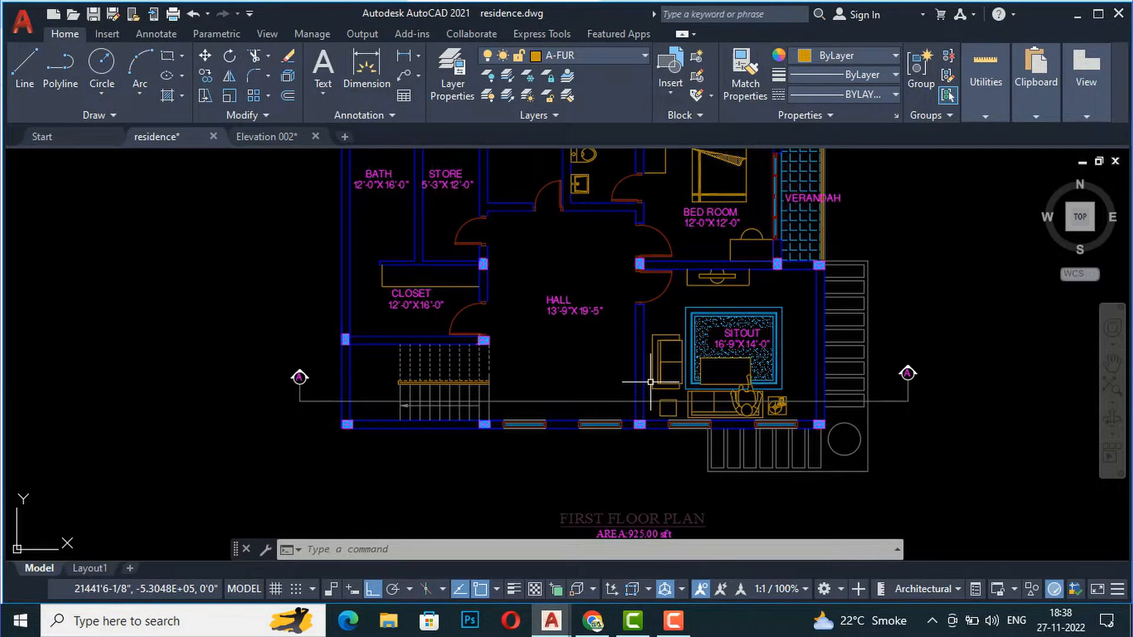
{"action": "scroll", "coordinate": [517, 177], "scroll_direction": "up", "scroll_amount": 2}
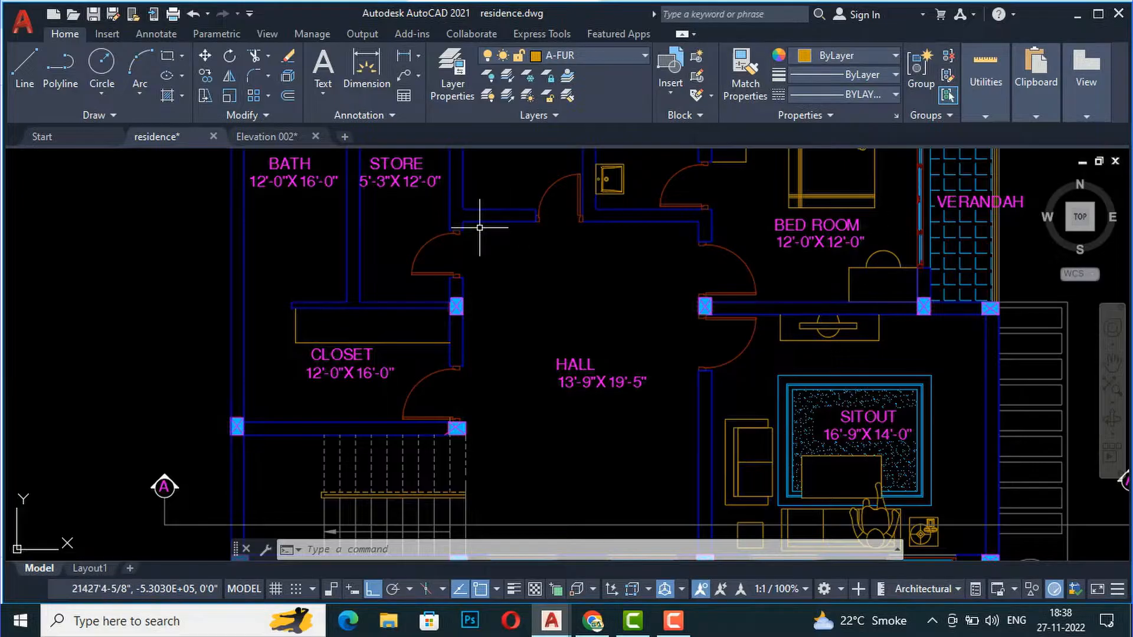
{"action": "scroll", "coordinate": [497, 239], "scroll_direction": "down", "scroll_amount": 2}
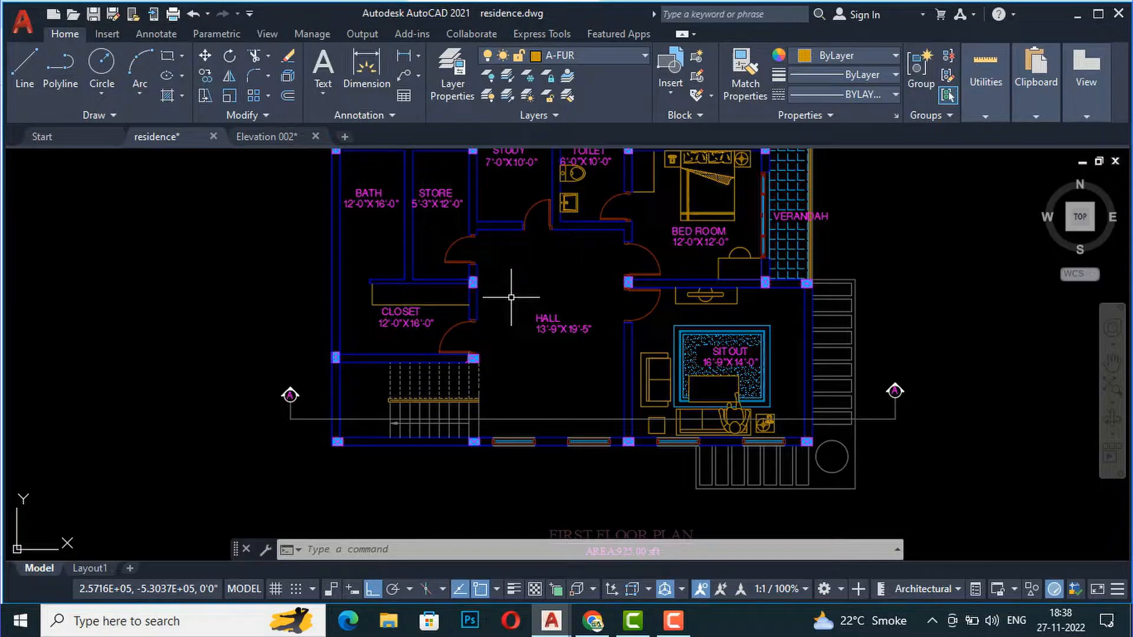
{"action": "scroll", "coordinate": [503, 218], "scroll_direction": "up", "scroll_amount": 2}
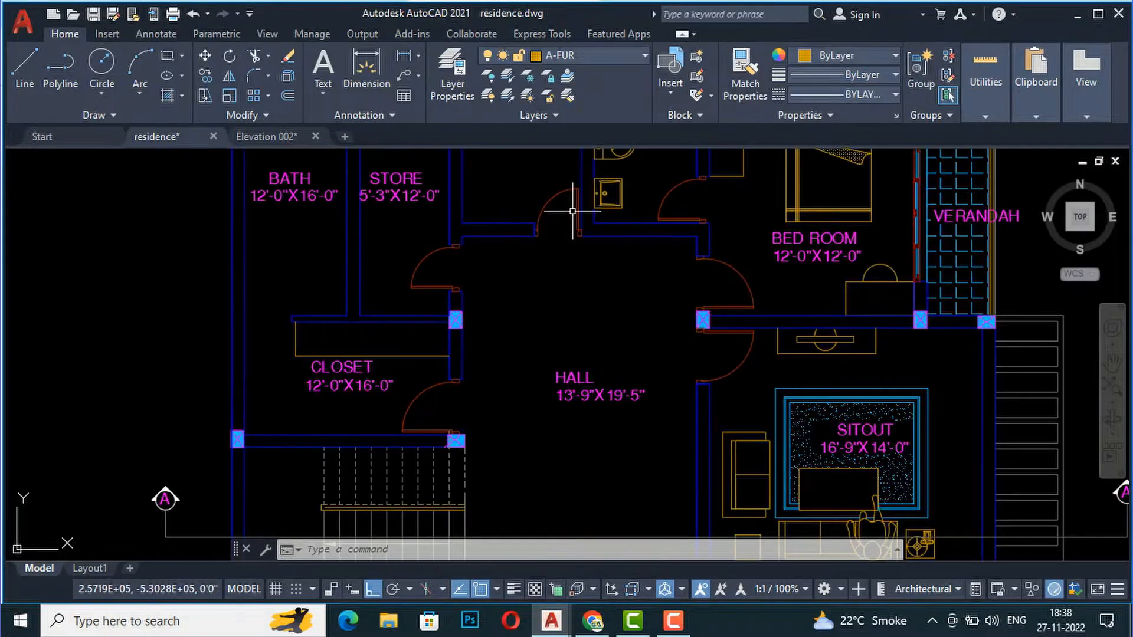
{"action": "scroll", "coordinate": [538, 207], "scroll_direction": "down", "scroll_amount": 2}
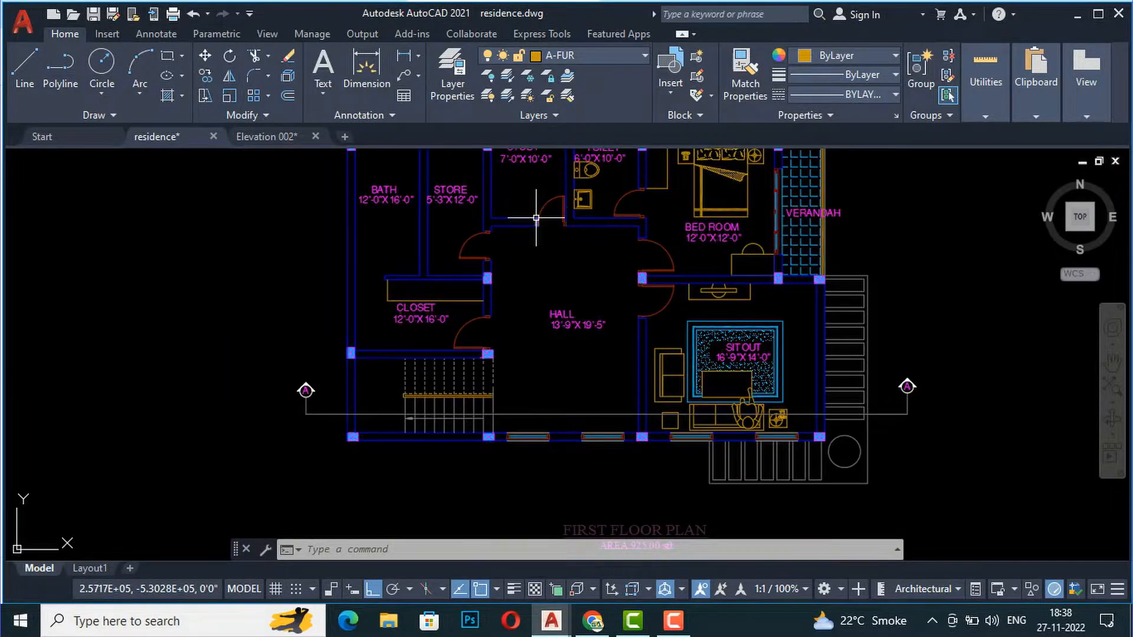
{"action": "scroll", "coordinate": [536, 217], "scroll_direction": "down", "scroll_amount": 2}
{"action": "scroll", "coordinate": [656, 319], "scroll_direction": "up", "scroll_amount": 3}
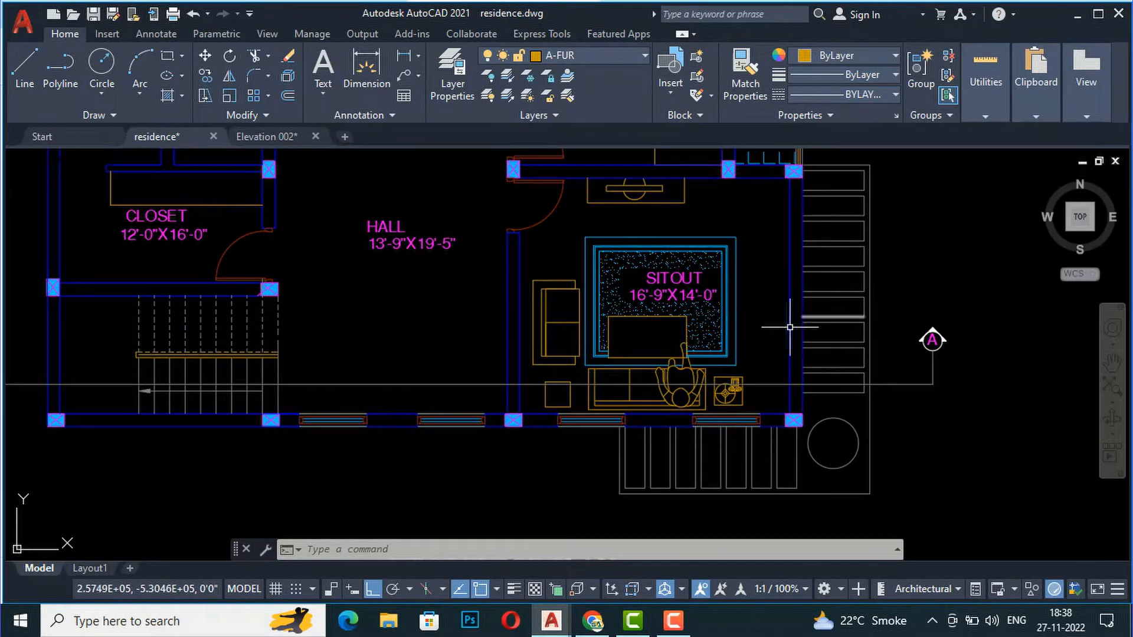
{"action": "scroll", "coordinate": [549, 445], "scroll_direction": "down", "scroll_amount": 4}
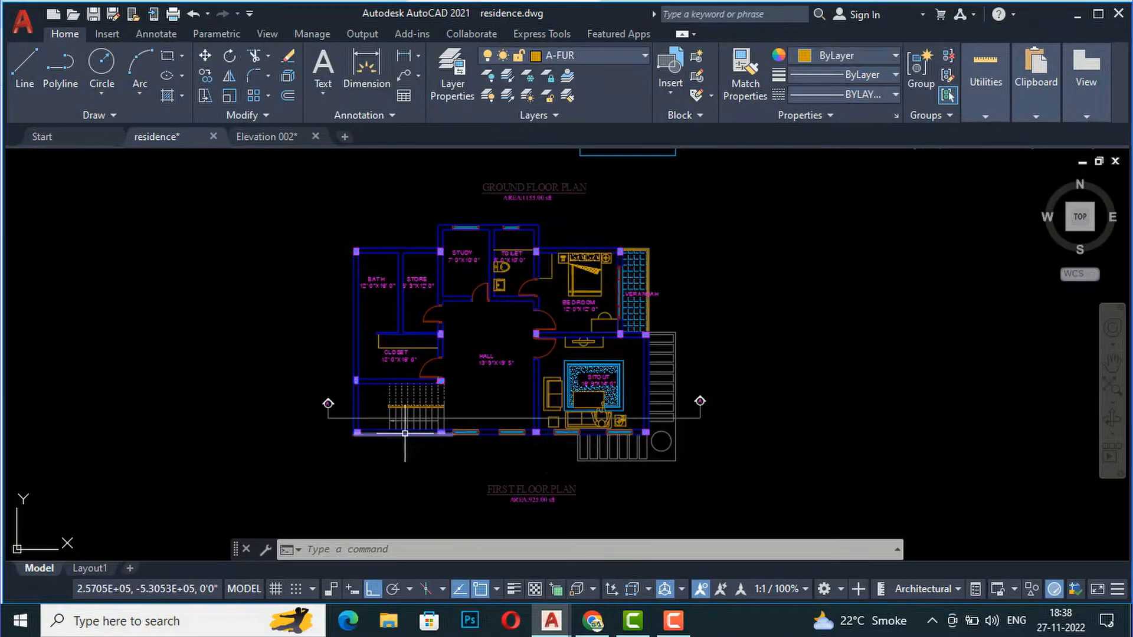
{"action": "scroll", "coordinate": [405, 433], "scroll_direction": "up", "scroll_amount": 4}
{"action": "scroll", "coordinate": [449, 485], "scroll_direction": "down", "scroll_amount": 2}
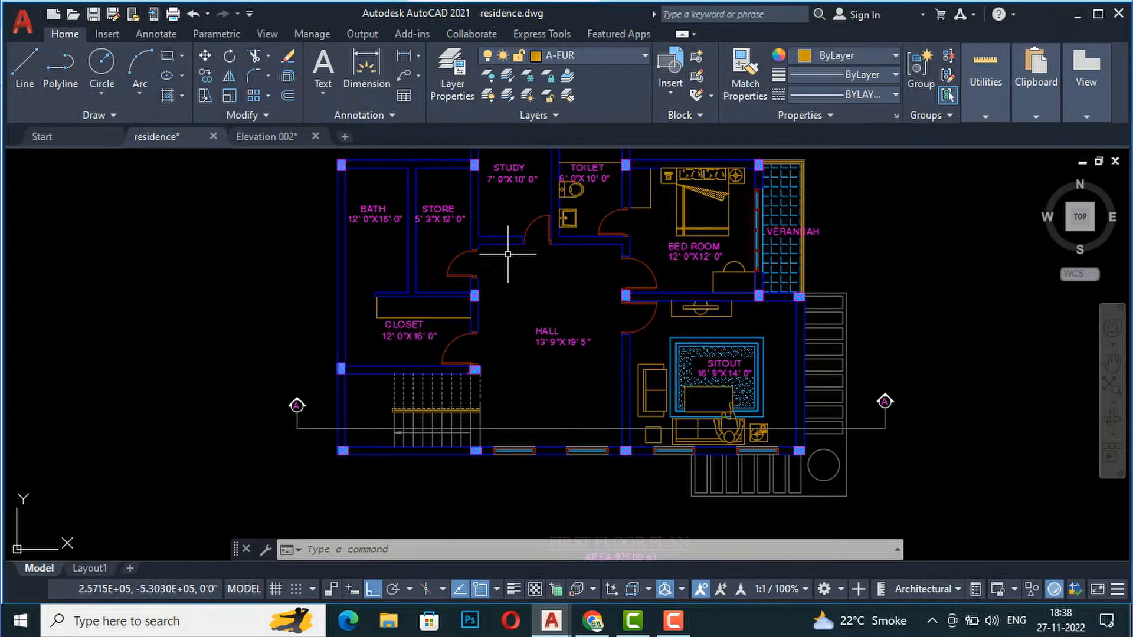
{"action": "scroll", "coordinate": [498, 429], "scroll_direction": "down", "scroll_amount": 2}
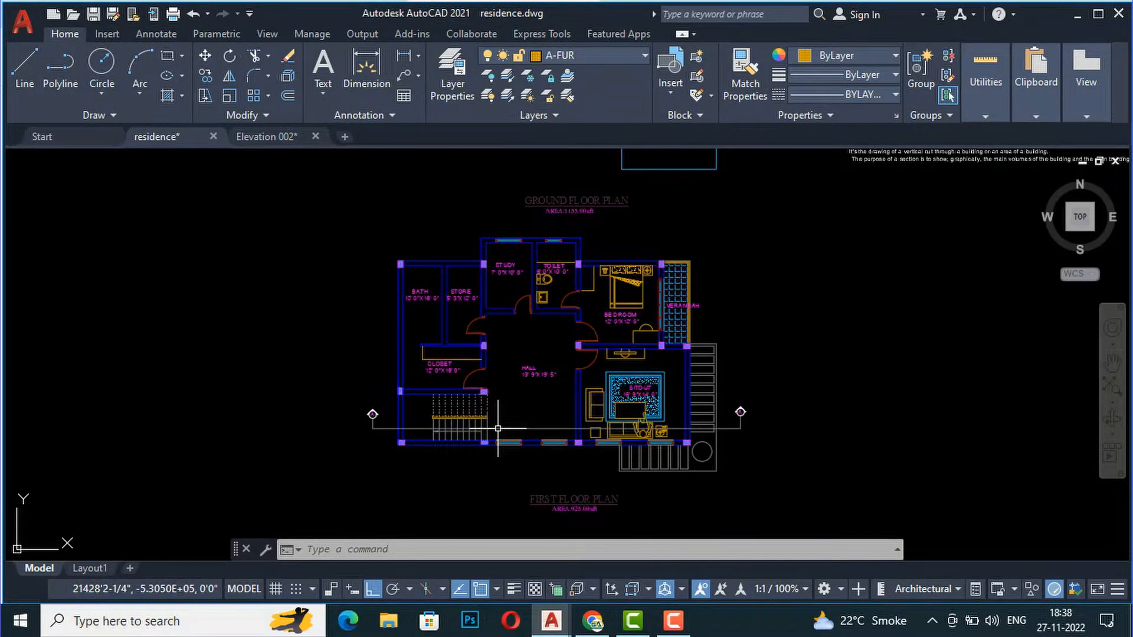
- Compare the ground floor plan with the first floor plan below it, including their section lines
{"action": "scroll", "coordinate": [464, 315], "scroll_direction": "down", "scroll_amount": 2}
{"action": "scroll", "coordinate": [455, 161], "scroll_direction": "up", "scroll_amount": 3}
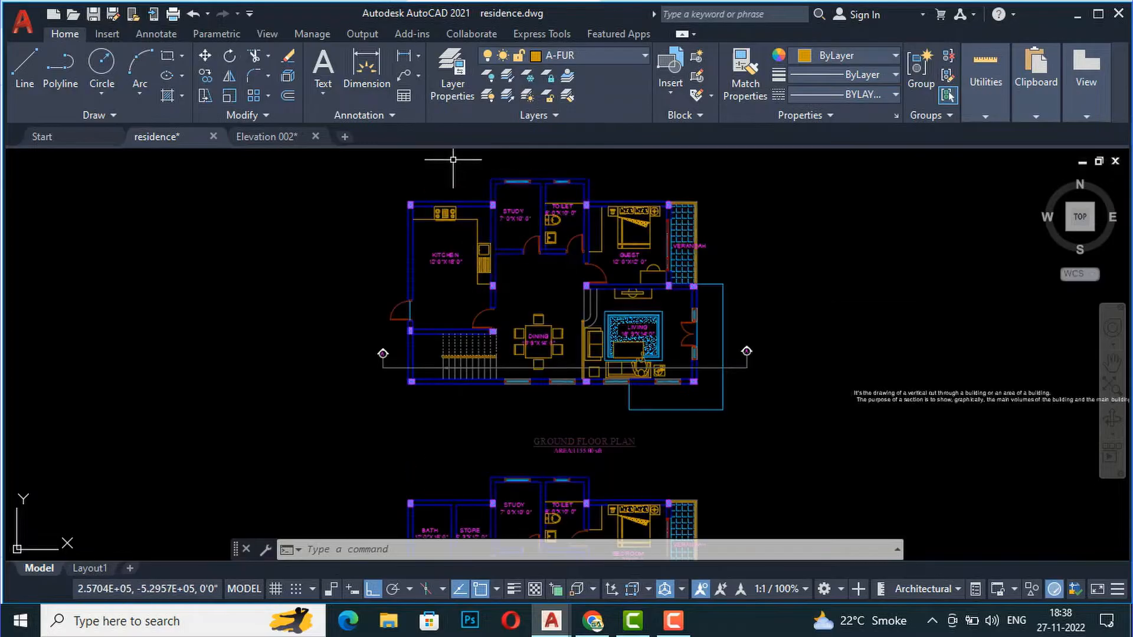
{"action": "scroll", "coordinate": [519, 313], "scroll_direction": "down", "scroll_amount": 5}
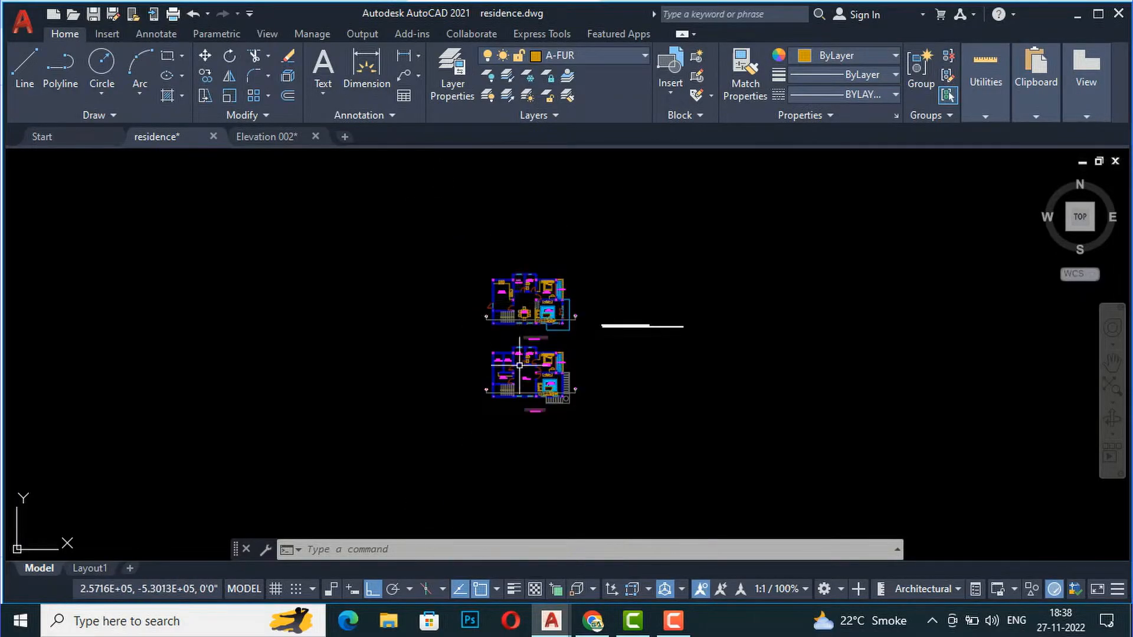
{"action": "scroll", "coordinate": [523, 420], "scroll_direction": "up", "scroll_amount": 3}
{"action": "scroll", "coordinate": [523, 420], "scroll_direction": "up", "scroll_amount": 4}
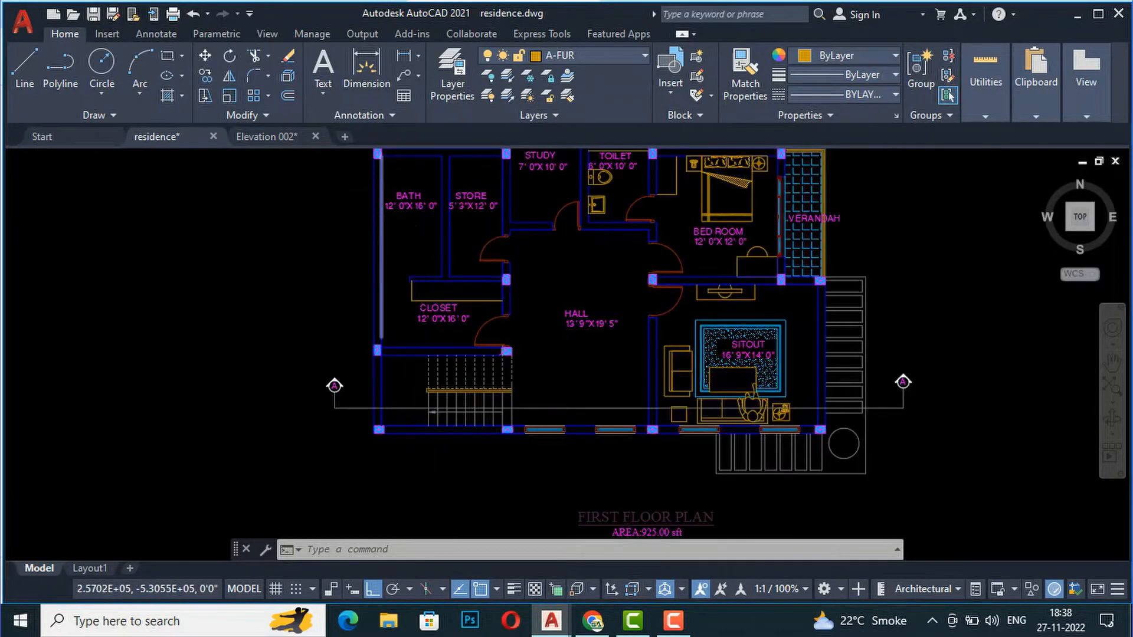
{"action": "scroll", "coordinate": [433, 455], "scroll_direction": "down", "scroll_amount": 4}
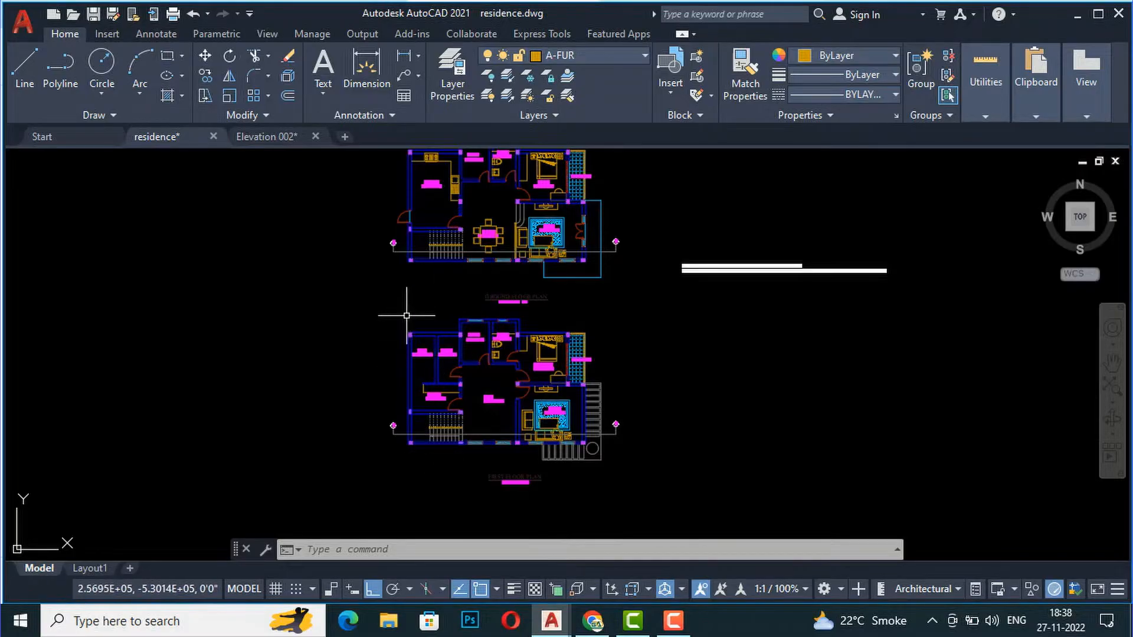
- Draw a vertical construction line through the first floor plan's upper-left outer corner and check the alignment of both plans
{"action": "type", "text": "xl"}
{"action": "key", "text": "Return"}
{"action": "type", "text": "v"}
{"action": "key", "text": "Return"}
{"action": "scroll", "coordinate": [412, 319], "scroll_direction": "up", "scroll_amount": 6}
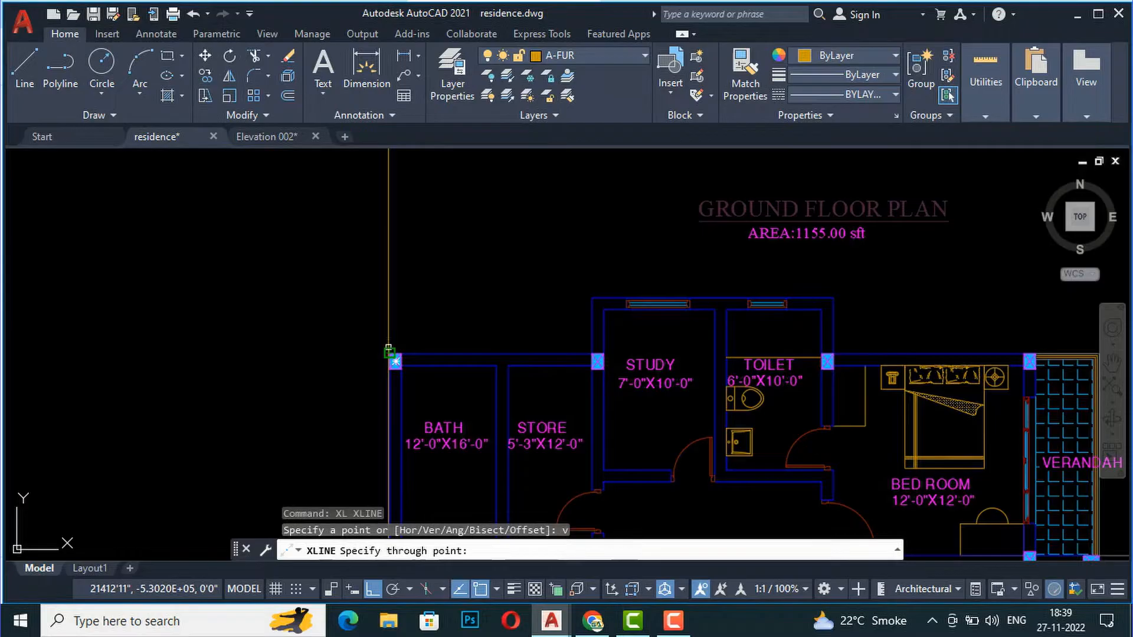
{"action": "left_click", "coordinate": [394, 361]}
{"action": "scroll", "coordinate": [392, 362], "scroll_direction": "down", "scroll_amount": 6}
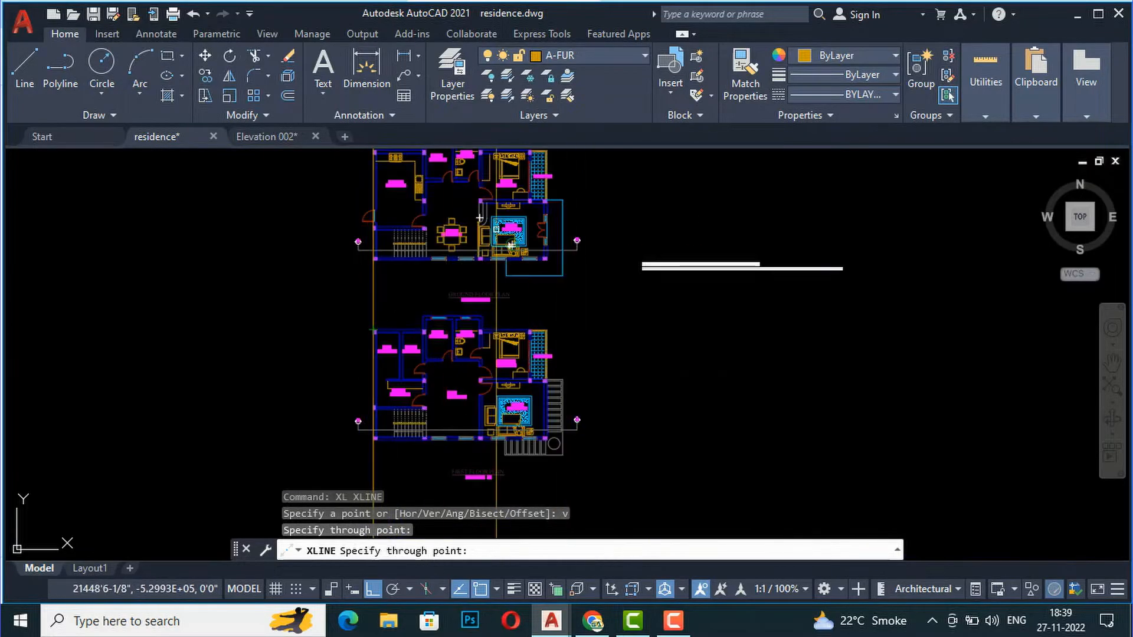
{"action": "key", "text": "Escape"}
{"action": "scroll", "coordinate": [381, 316], "scroll_direction": "up", "scroll_amount": 2}
{"action": "scroll", "coordinate": [380, 316], "scroll_direction": "down", "scroll_amount": 4}
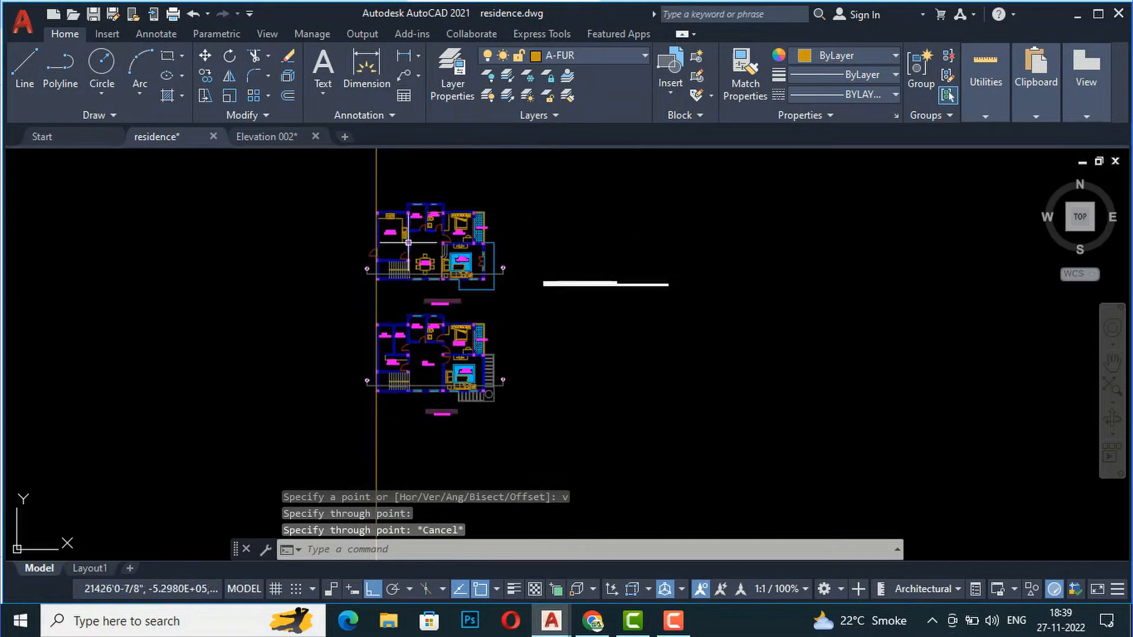
{"action": "scroll", "coordinate": [407, 318], "scroll_direction": "up", "scroll_amount": 4}
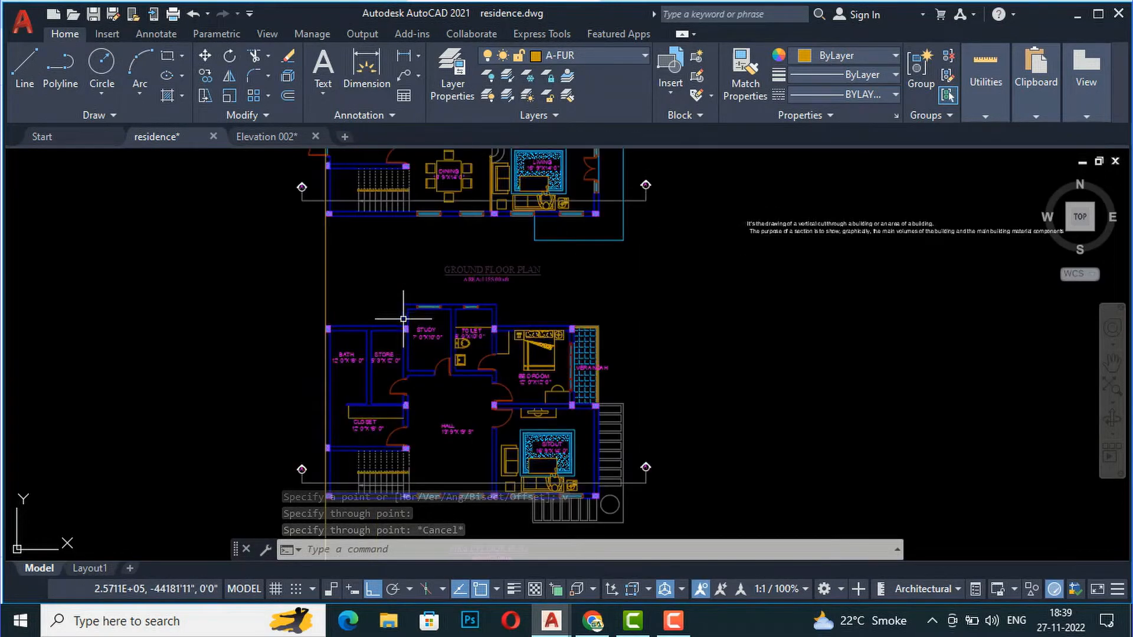
{"action": "scroll", "coordinate": [352, 325], "scroll_direction": "down", "scroll_amount": 4}
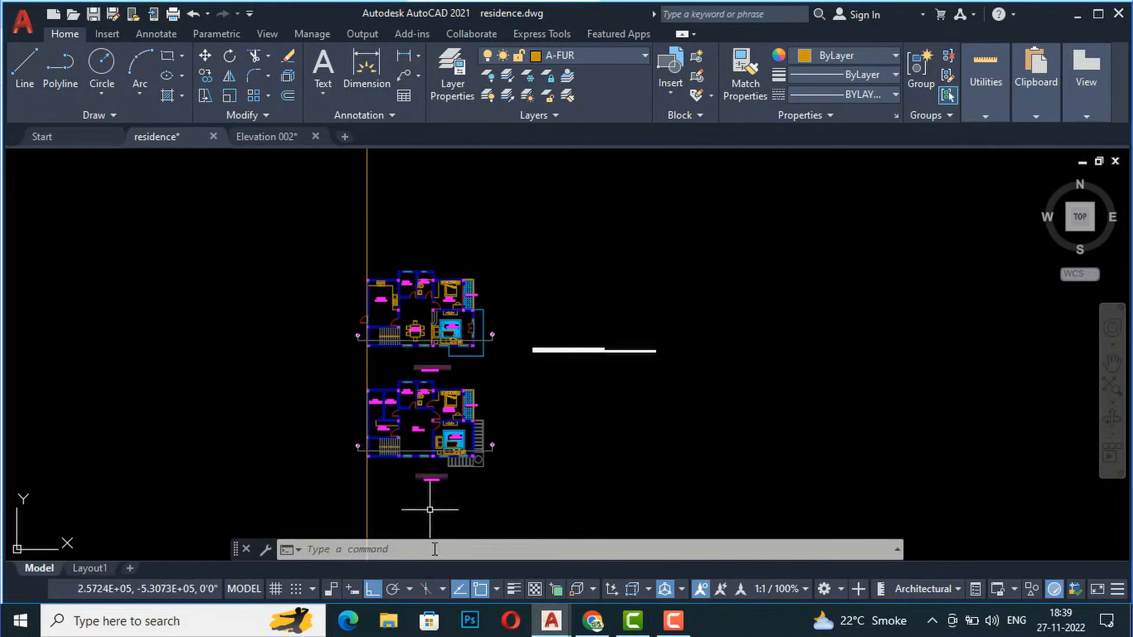
- Delete the vertical construction line running along the left outer walls of both floor plans
{"action": "mouse_move", "coordinate": [428, 300]}
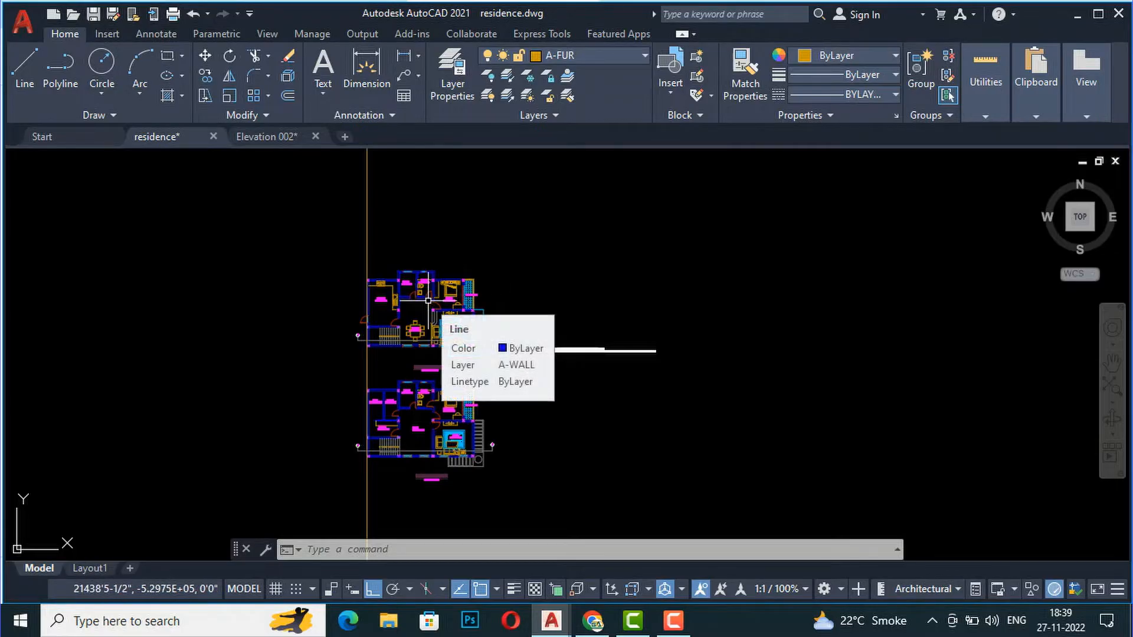
{"action": "key", "text": "Escape"}
{"action": "key", "text": "Escape"}
{"action": "scroll", "coordinate": [325, 212], "scroll_direction": "up", "scroll_amount": 2}
{"action": "left_click", "coordinate": [337, 248]}
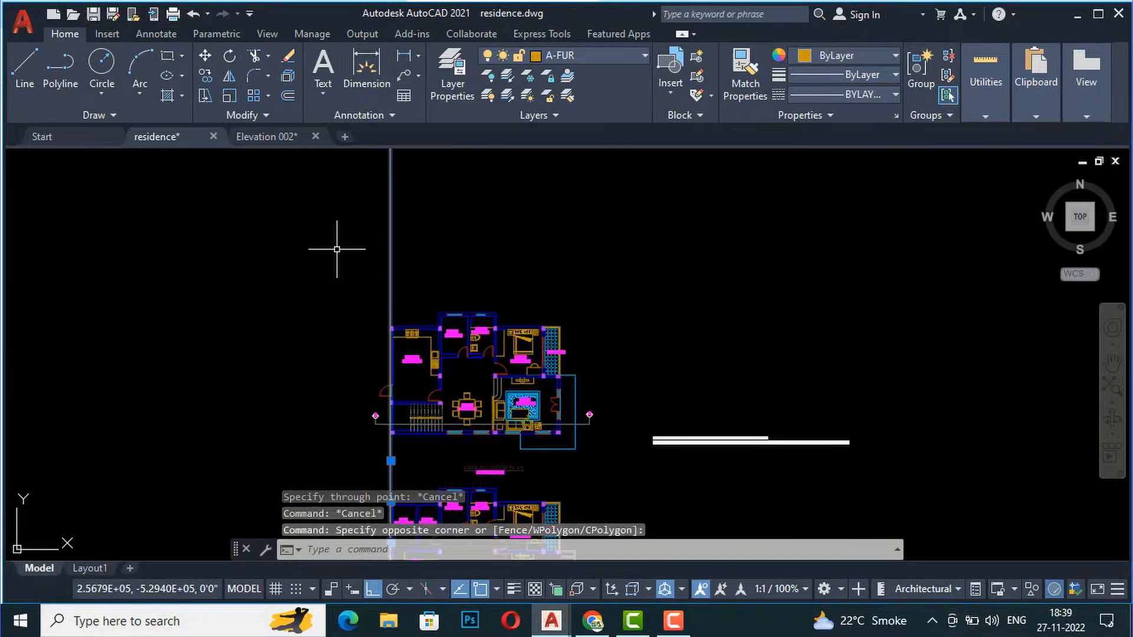
{"action": "key", "text": "Delete"}
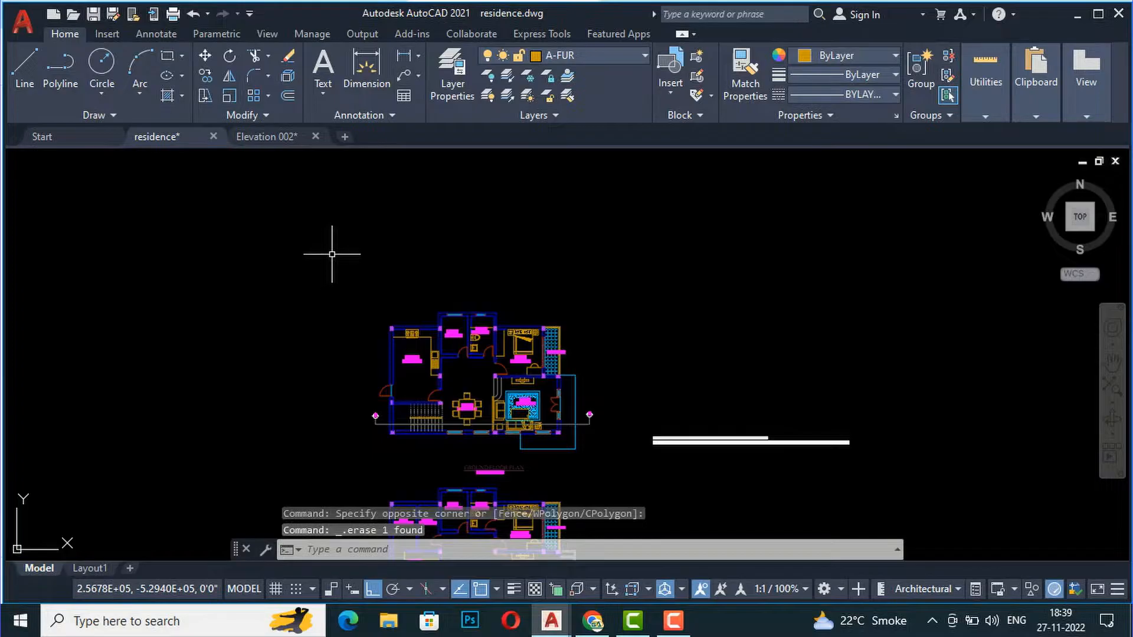
{"action": "scroll", "coordinate": [434, 472], "scroll_direction": "up", "scroll_amount": 2}
{"action": "scroll", "coordinate": [443, 463], "scroll_direction": "up", "scroll_amount": 3}
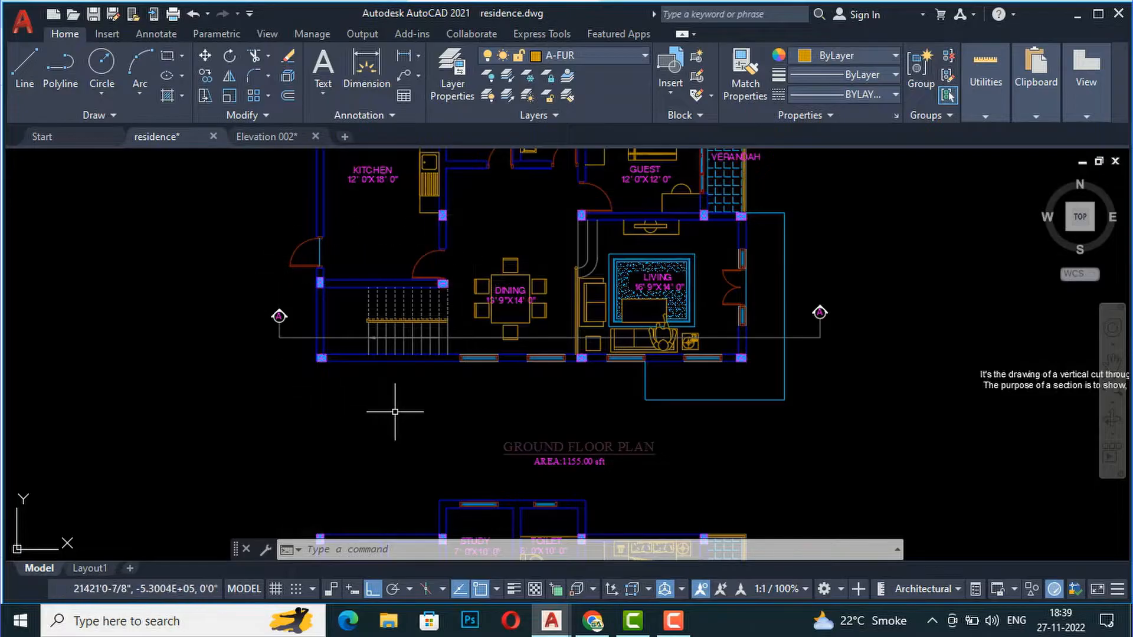
- Examine the ground floor plan from the kitchen and study down to the staircase, dining and living rooms along section line A-A
{"action": "scroll", "coordinate": [394, 411], "scroll_direction": "down", "scroll_amount": 4}
{"action": "scroll", "coordinate": [436, 283], "scroll_direction": "up", "scroll_amount": 6}
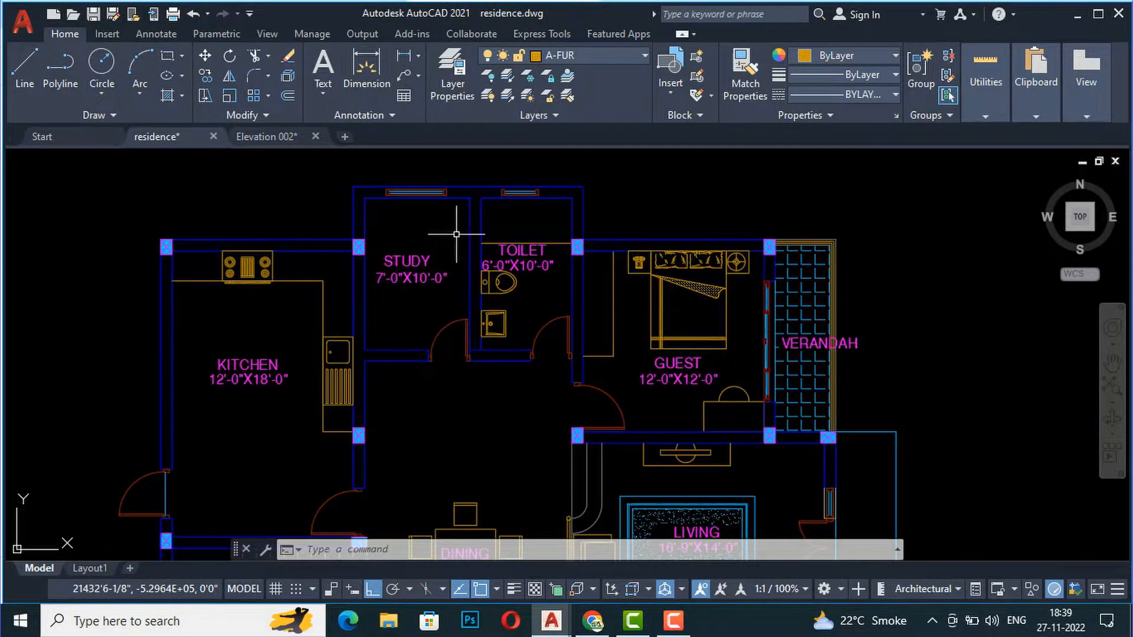
{"action": "scroll", "coordinate": [472, 205], "scroll_direction": "down", "scroll_amount": 2}
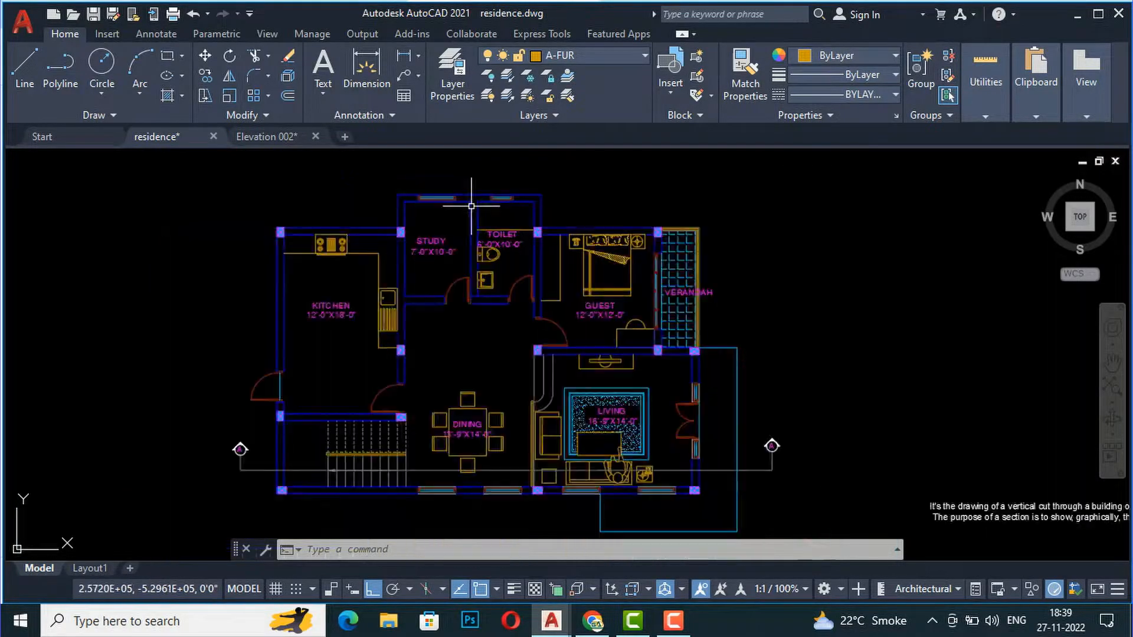
{"action": "scroll", "coordinate": [471, 206], "scroll_direction": "down", "scroll_amount": 2}
{"action": "scroll", "coordinate": [339, 381], "scroll_direction": "up", "scroll_amount": 2}
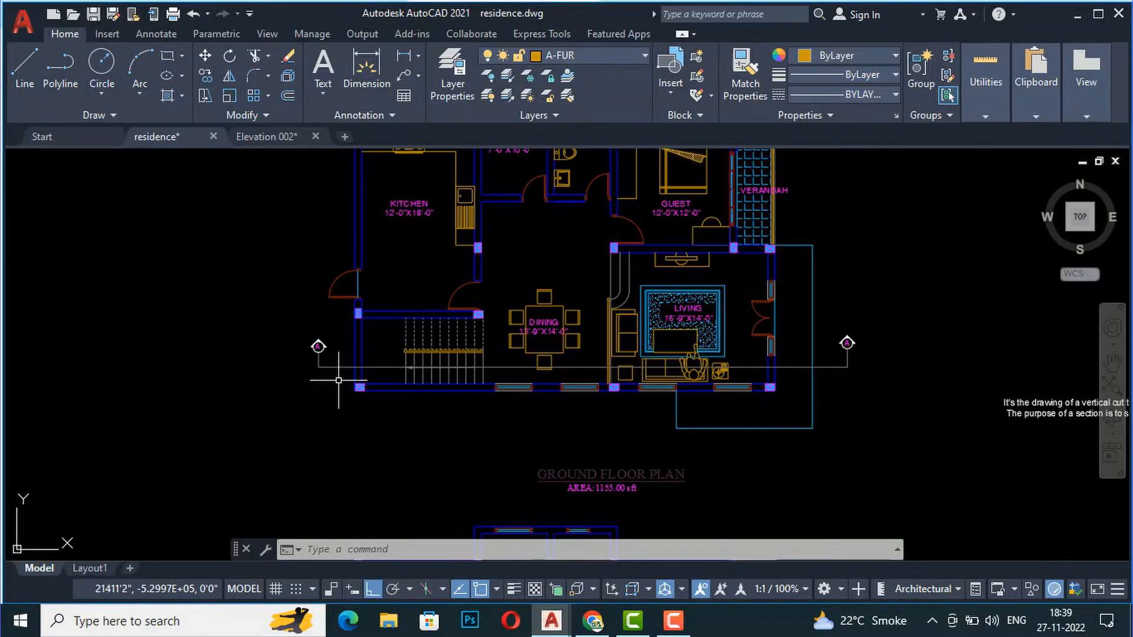
{"action": "scroll", "coordinate": [339, 381], "scroll_direction": "up", "scroll_amount": 2}
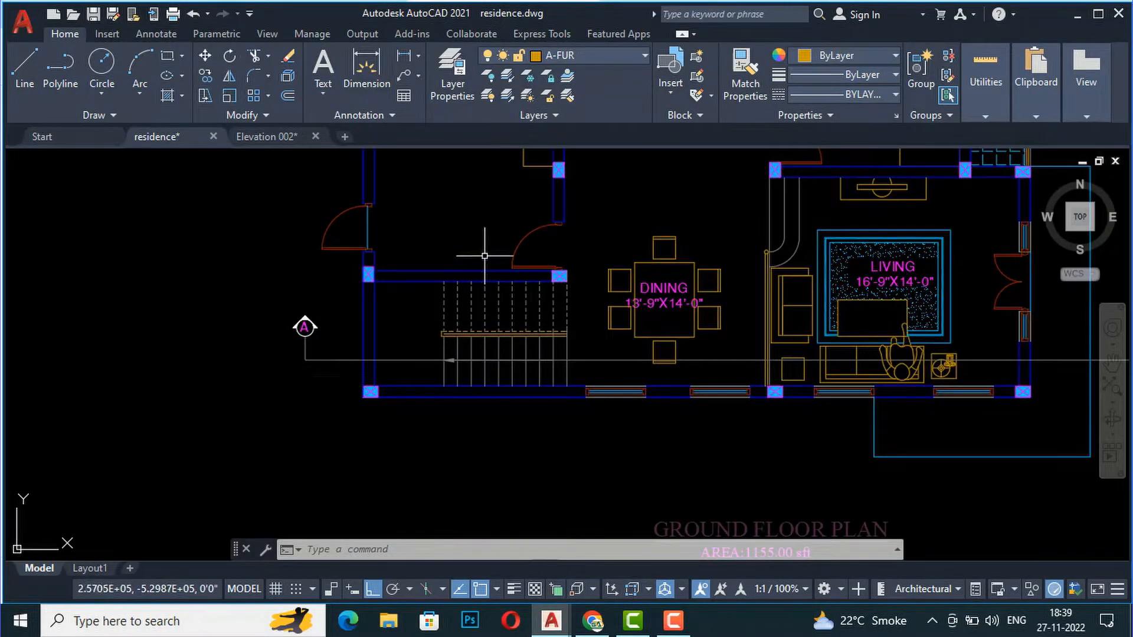
{"action": "scroll", "coordinate": [354, 260], "scroll_direction": "up", "scroll_amount": 2}
{"action": "scroll", "coordinate": [353, 348], "scroll_direction": "down", "scroll_amount": 2}
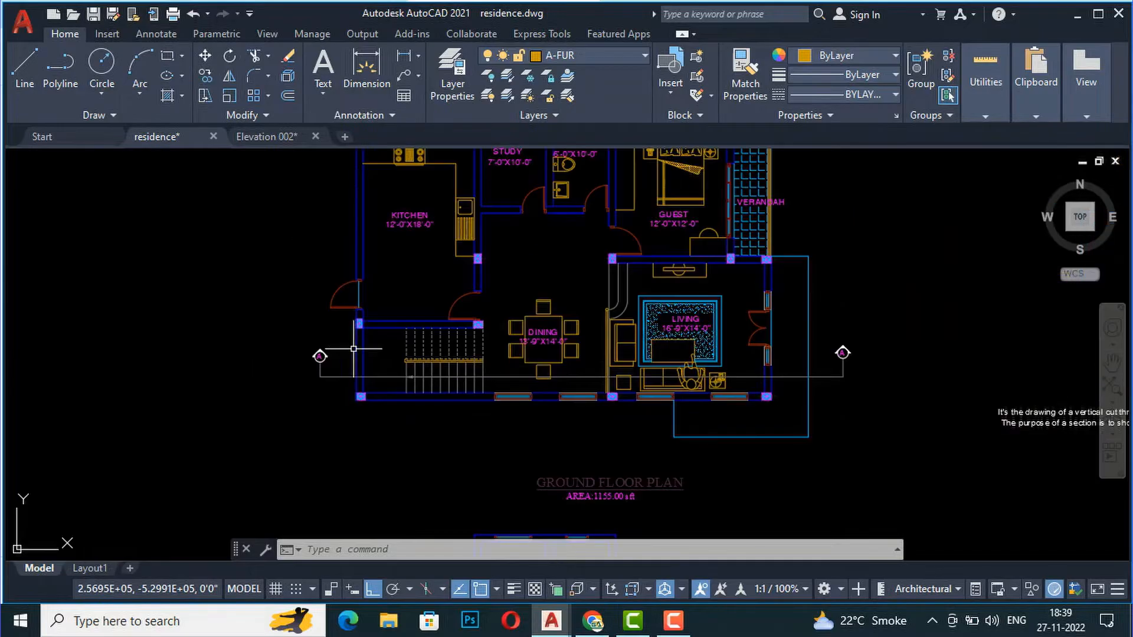
{"action": "scroll", "coordinate": [345, 499], "scroll_direction": "down", "scroll_amount": 2}
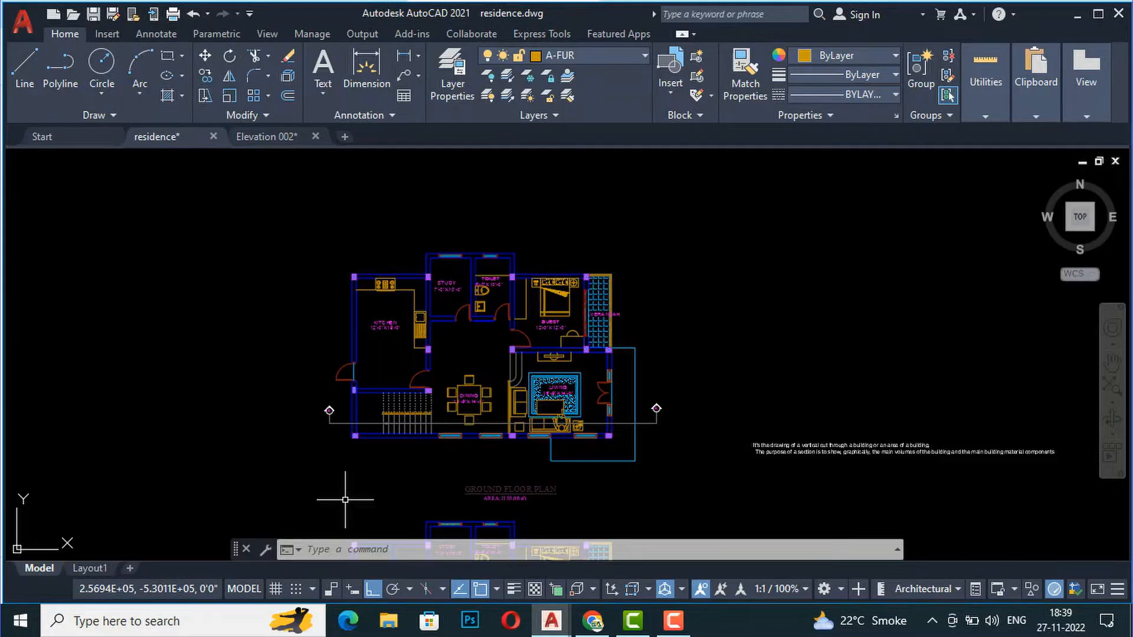
- Draw vertical construction lines through the outer and inner faces of the ground floor's left outer wall
{"action": "type", "text": "x"}
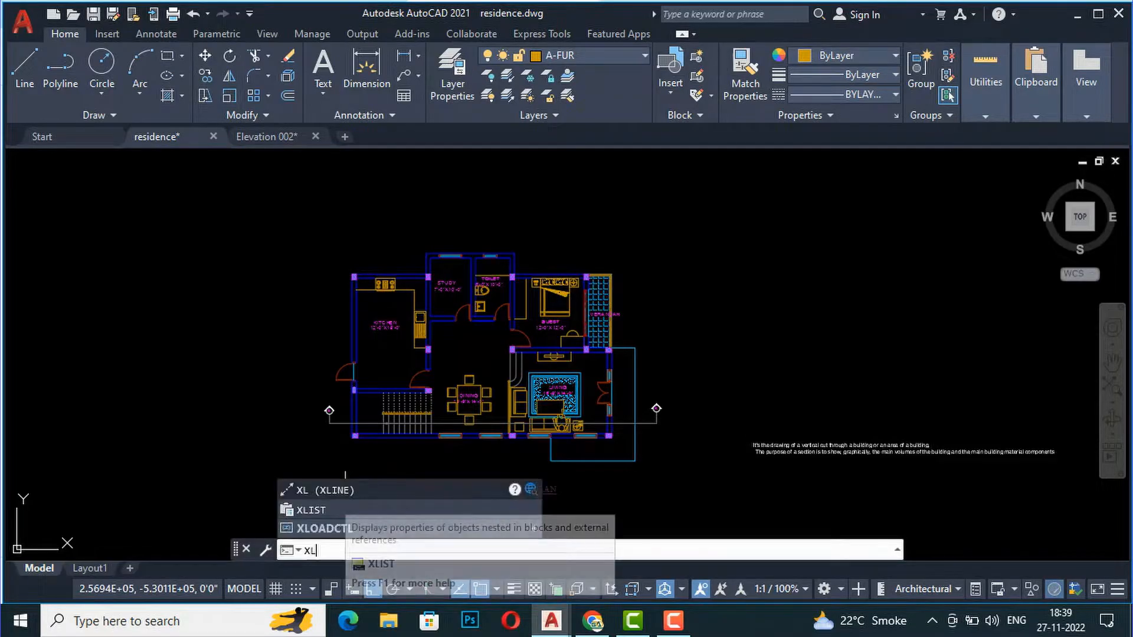
{"action": "key", "text": "Return"}
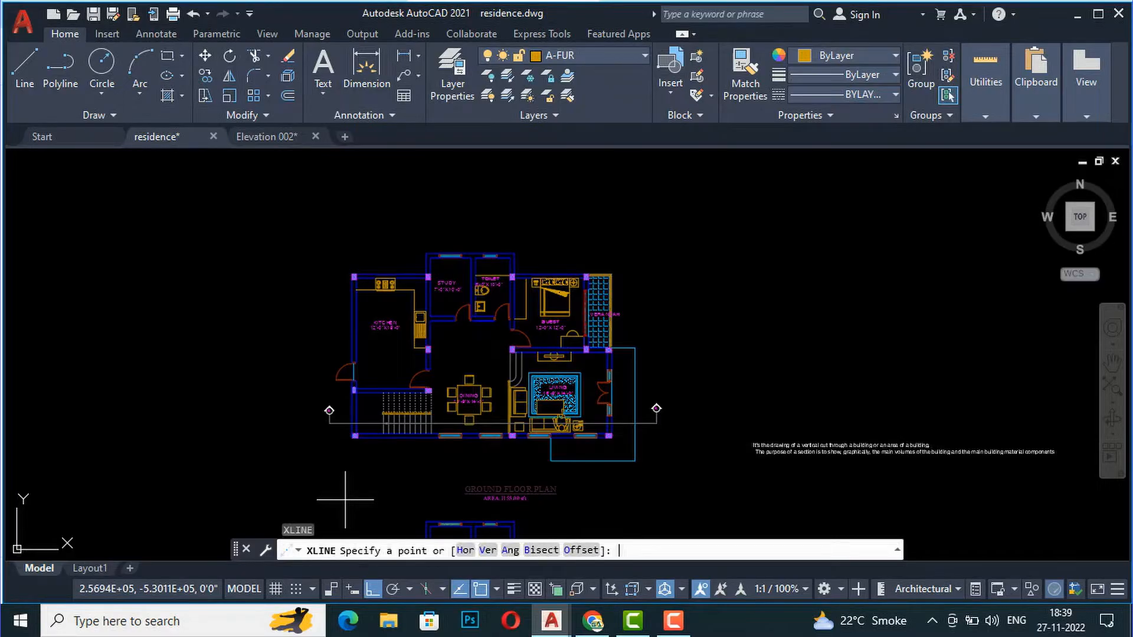
{"action": "type", "text": "v"}
{"action": "key", "text": "Return"}
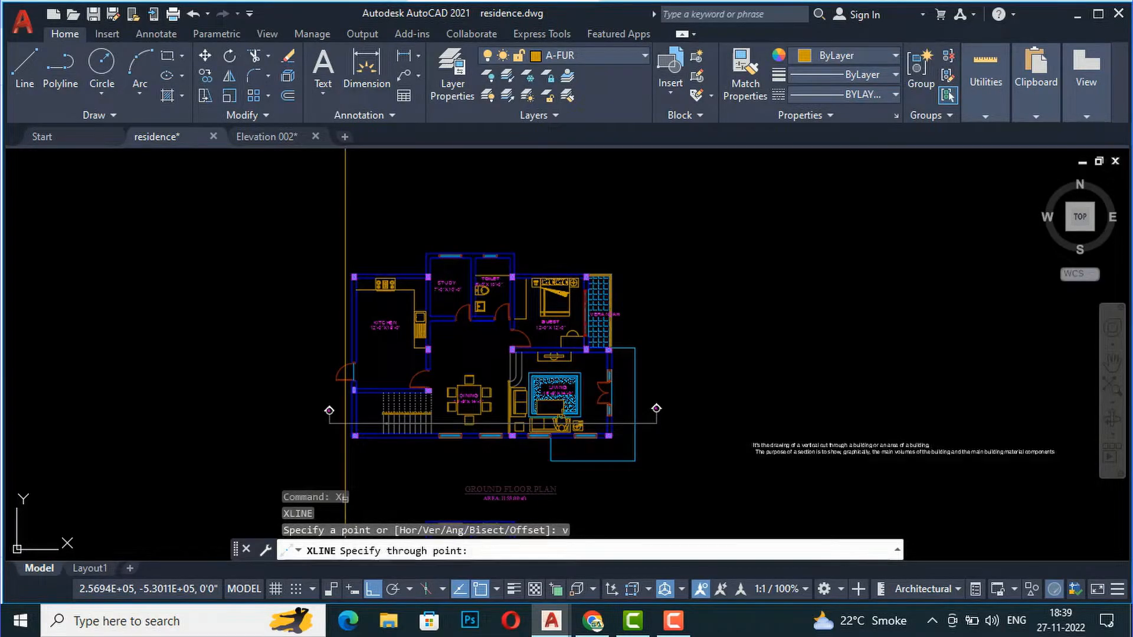
{"action": "scroll", "coordinate": [263, 301], "scroll_direction": "up", "scroll_amount": 8}
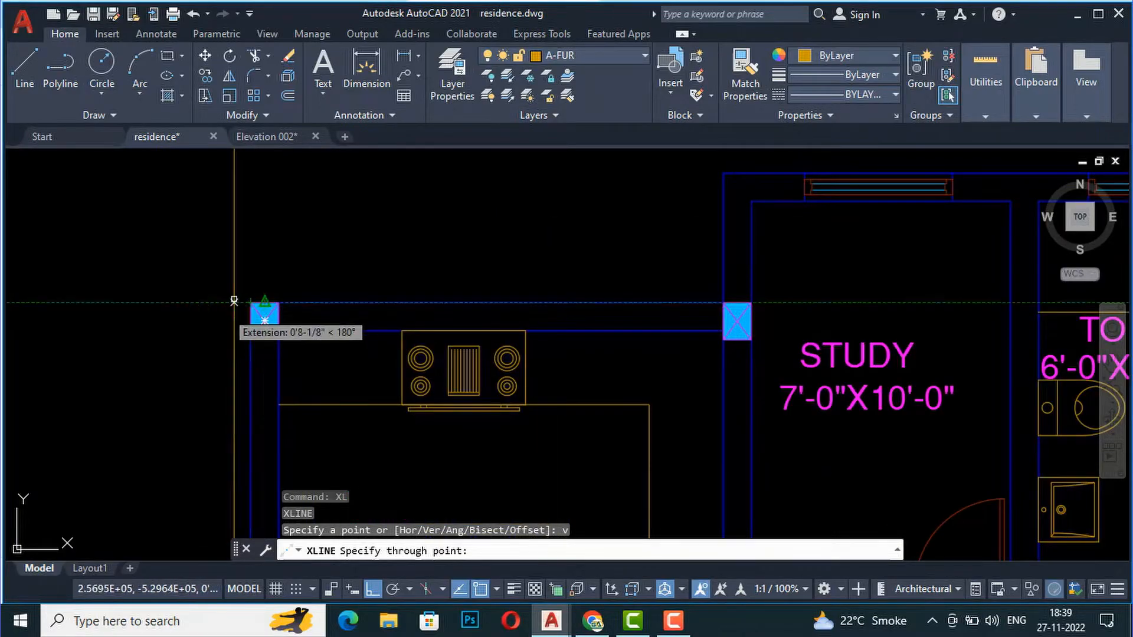
{"action": "scroll", "coordinate": [254, 321], "scroll_direction": "down", "scroll_amount": 8}
{"action": "scroll", "coordinate": [280, 342], "scroll_direction": "up", "scroll_amount": 5}
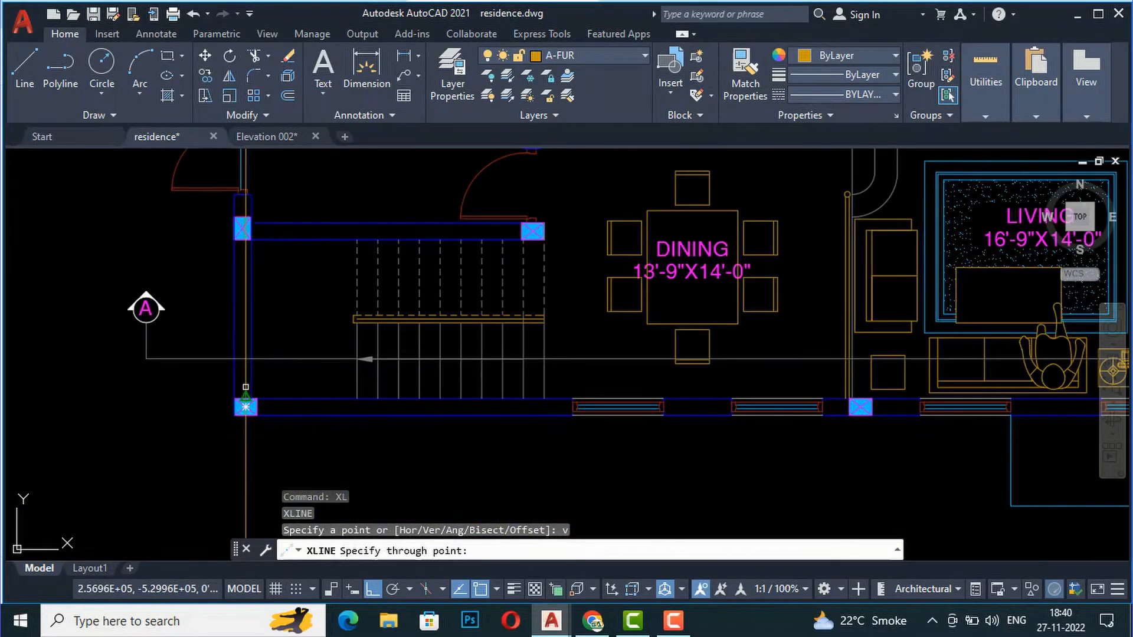
{"action": "scroll", "coordinate": [236, 407], "scroll_direction": "up", "scroll_amount": 4}
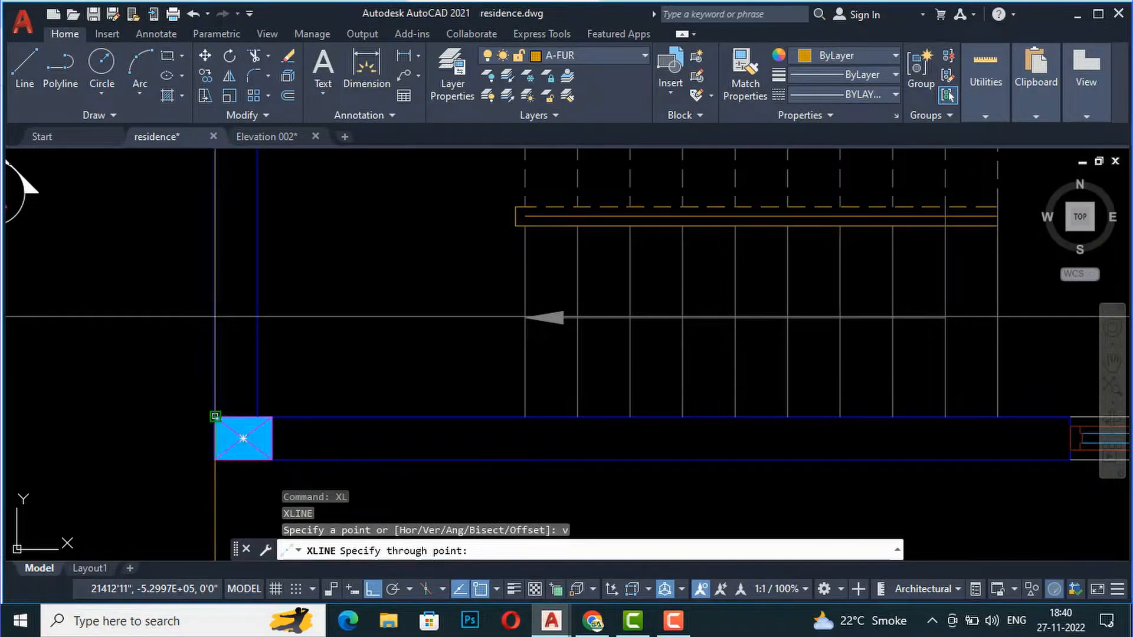
{"action": "left_click", "coordinate": [216, 416]}
{"action": "left_click", "coordinate": [259, 427]}
- Add a vertical construction line through the right edge of the column at the staircase's dining-side end
{"action": "scroll", "coordinate": [171, 424], "scroll_direction": "down", "scroll_amount": 3}
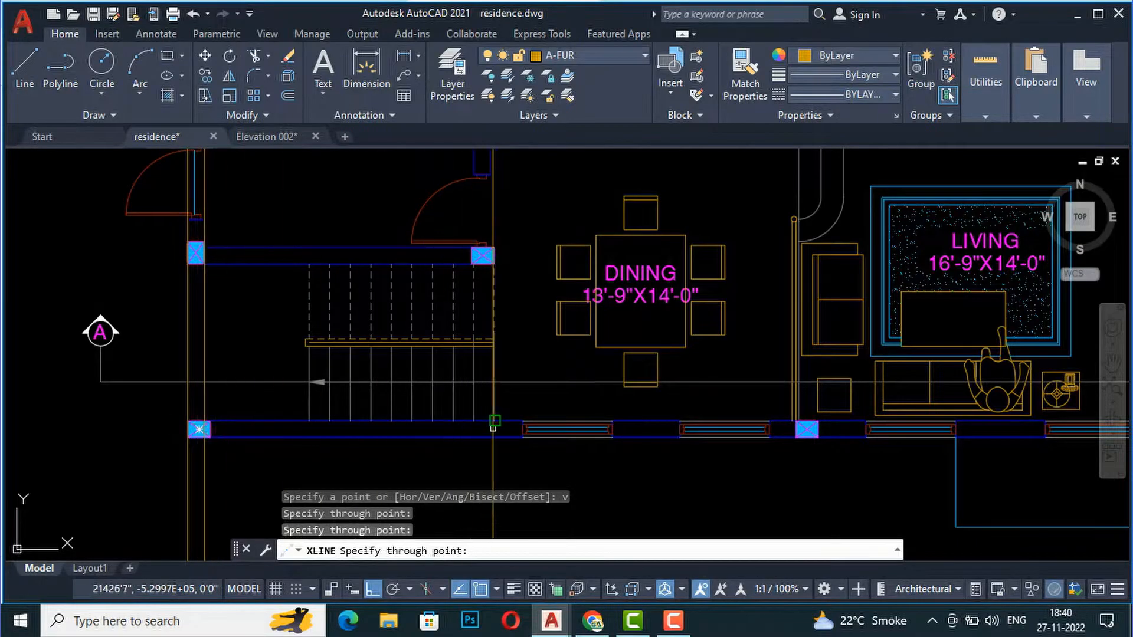
{"action": "scroll", "coordinate": [504, 323], "scroll_direction": "up", "scroll_amount": 2}
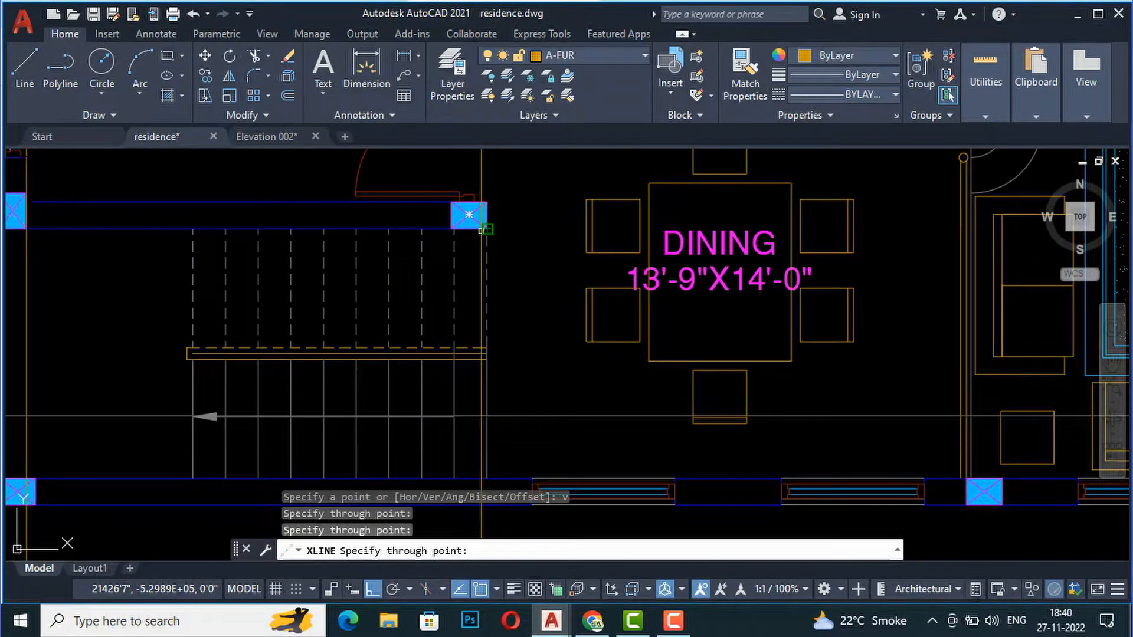
{"action": "left_click", "coordinate": [487, 228]}
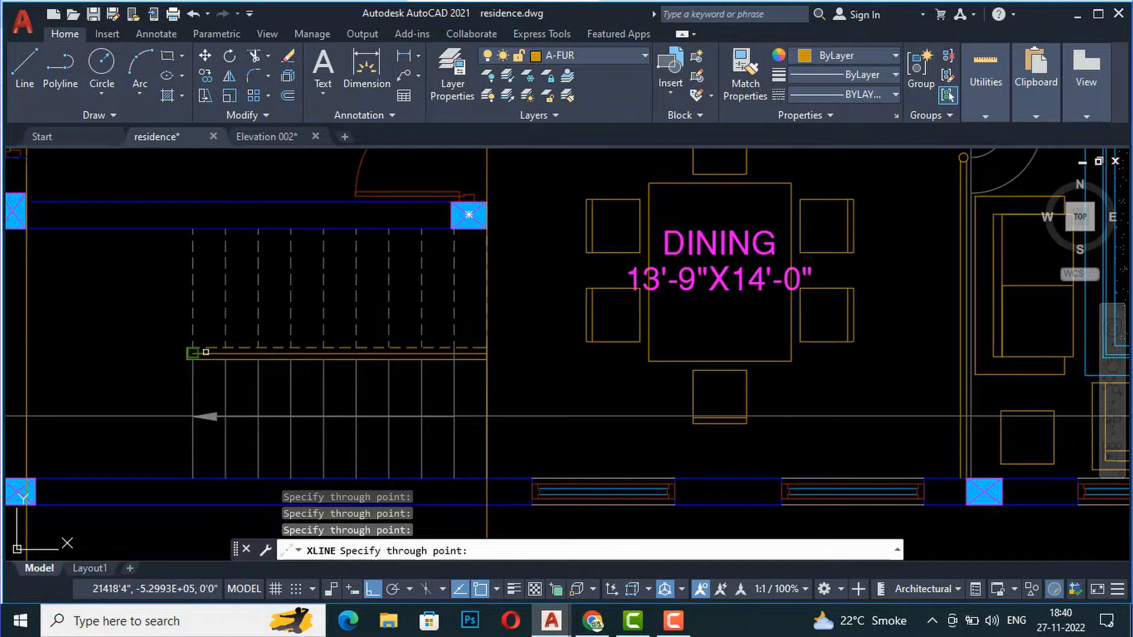
- Add vertical construction lines through both edges of the study's door opening on the ground floor plan
{"action": "scroll", "coordinate": [220, 366], "scroll_direction": "down", "scroll_amount": 3}
{"action": "scroll", "coordinate": [326, 195], "scroll_direction": "up", "scroll_amount": 5}
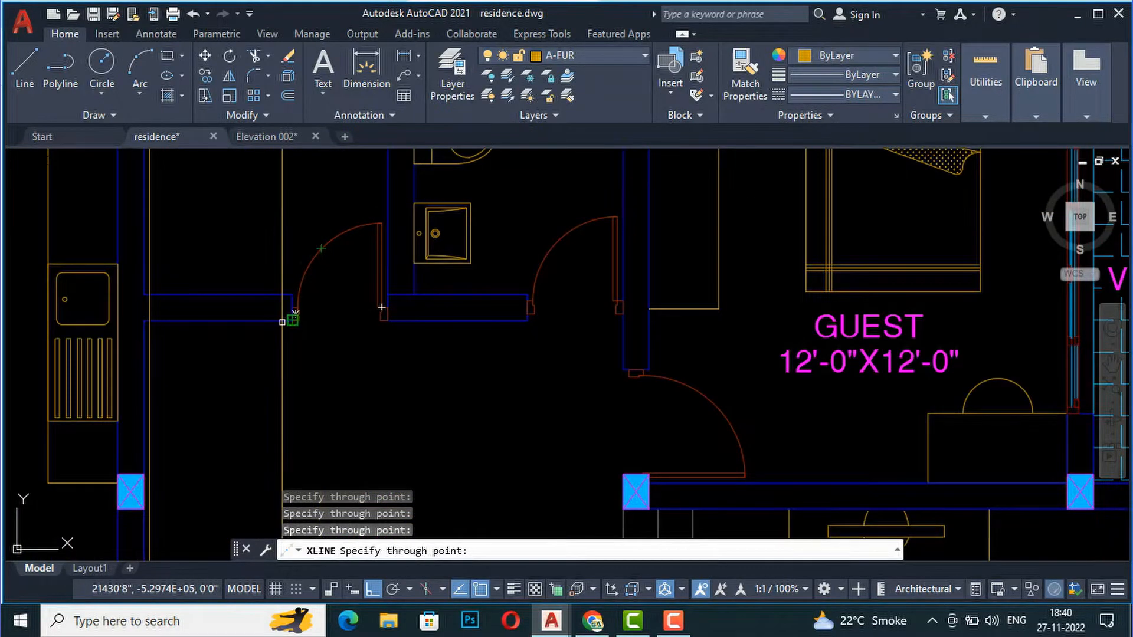
{"action": "scroll", "coordinate": [293, 316], "scroll_direction": "up", "scroll_amount": 5}
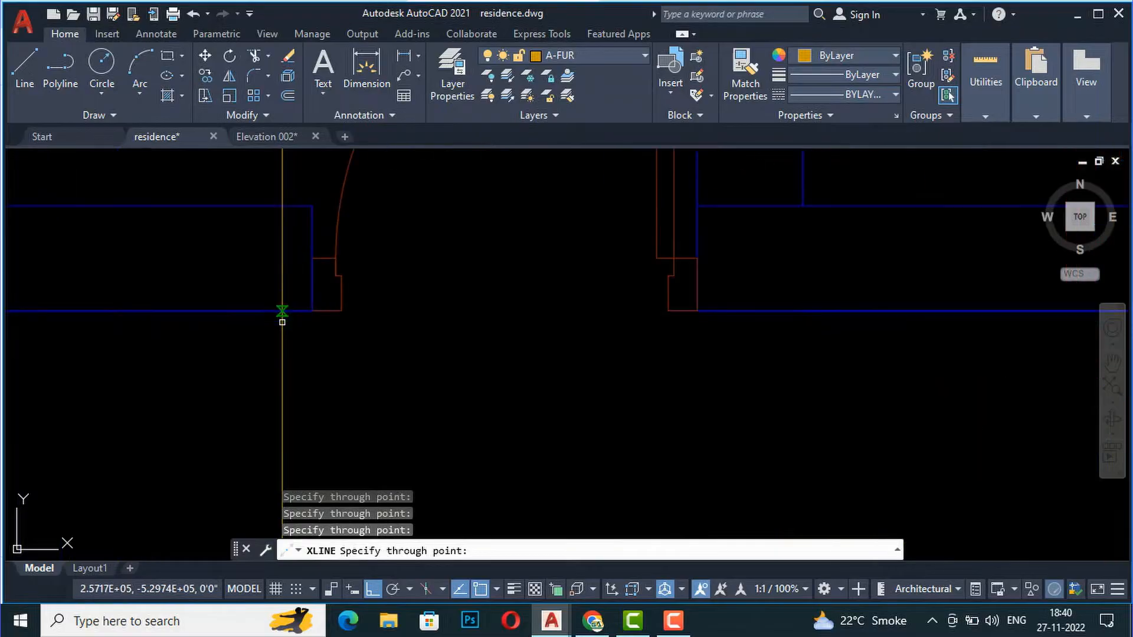
{"action": "left_click", "coordinate": [313, 311]}
{"action": "left_click", "coordinate": [698, 311]}
- Add vertical construction lines along both sides of the thin partition between the dining and living rooms
{"action": "scroll", "coordinate": [444, 217], "scroll_direction": "down", "scroll_amount": 7}
{"action": "scroll", "coordinate": [504, 283], "scroll_direction": "up", "scroll_amount": 1}
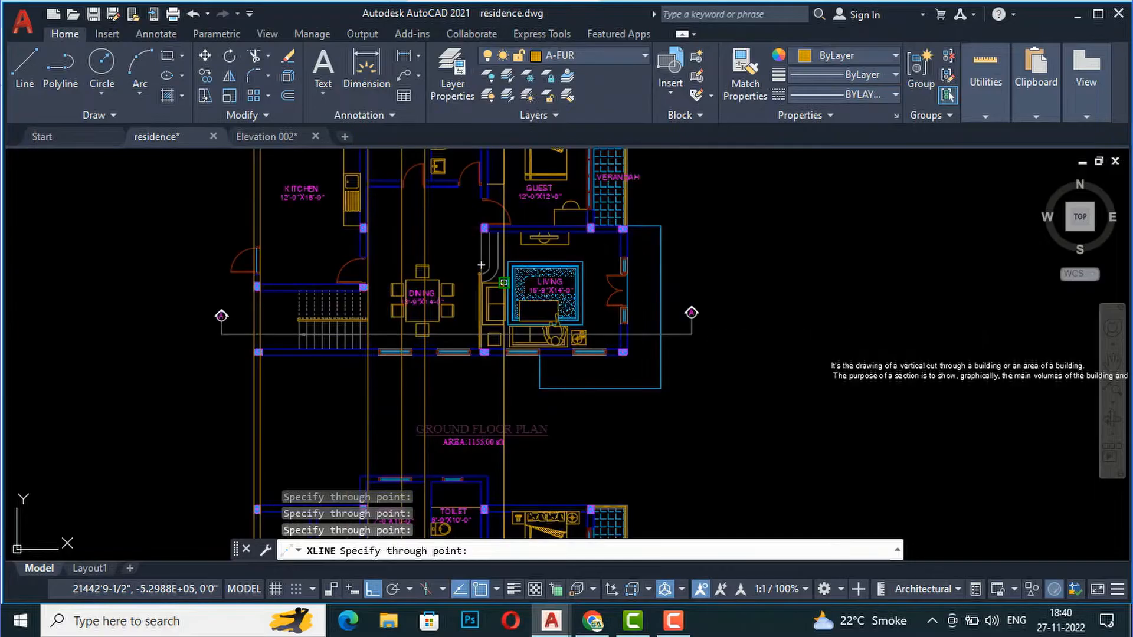
{"action": "scroll", "coordinate": [480, 266], "scroll_direction": "up", "scroll_amount": 2}
{"action": "scroll", "coordinate": [469, 283], "scroll_direction": "up", "scroll_amount": 6}
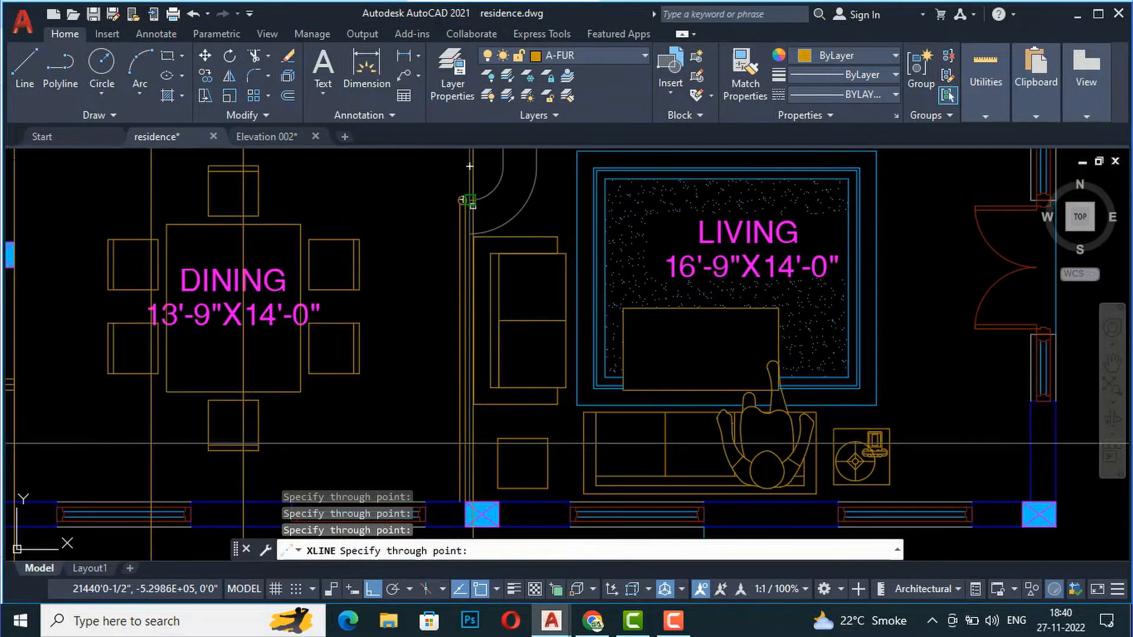
{"action": "scroll", "coordinate": [468, 195], "scroll_direction": "down", "scroll_amount": 4}
{"action": "scroll", "coordinate": [460, 377], "scroll_direction": "up", "scroll_amount": 4}
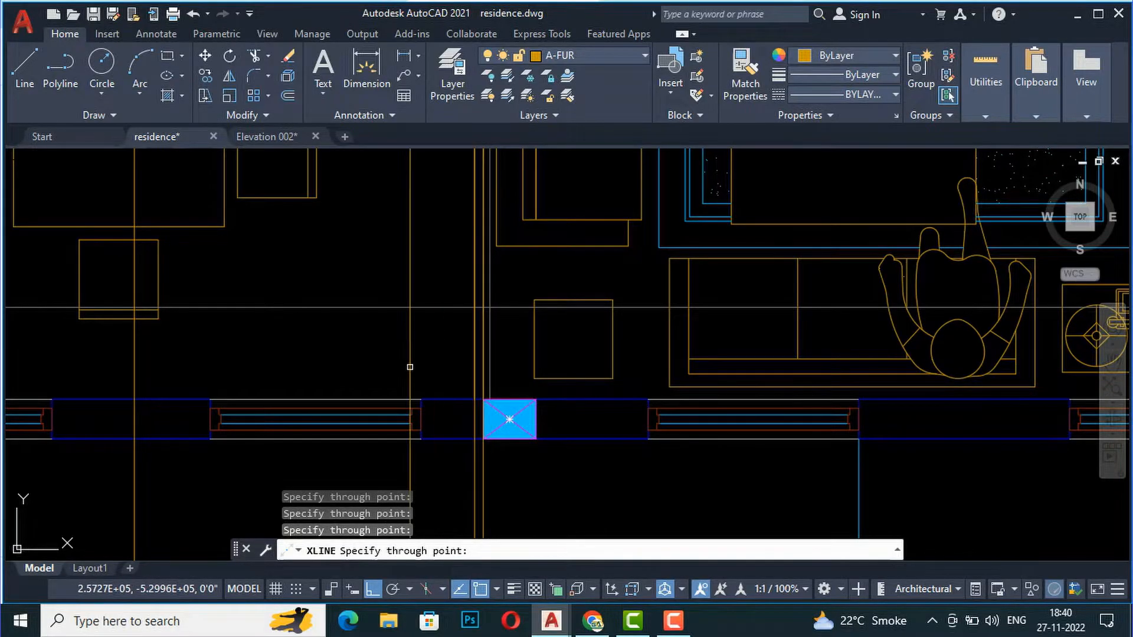
{"action": "scroll", "coordinate": [434, 371], "scroll_direction": "down", "scroll_amount": 4}
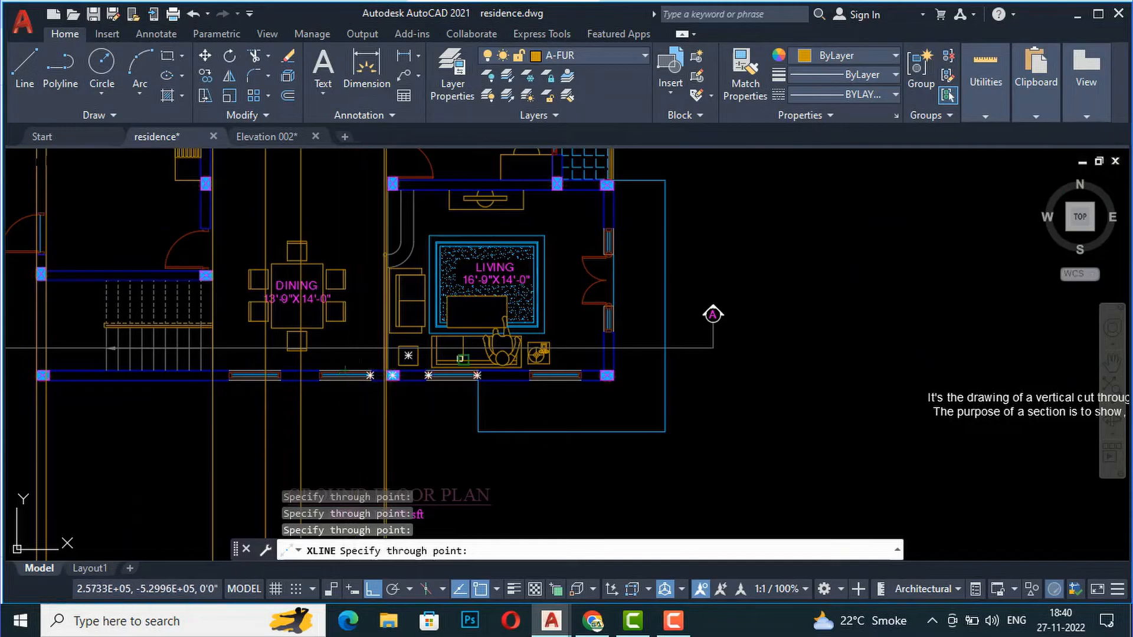
- Add vertical construction lines through both faces of the living room's right outer wall and end the construction line command
{"action": "scroll", "coordinate": [601, 349], "scroll_direction": "up", "scroll_amount": 6}
{"action": "left_click", "coordinate": [601, 354]}
{"action": "scroll", "coordinate": [564, 354], "scroll_direction": "down", "scroll_amount": 6}
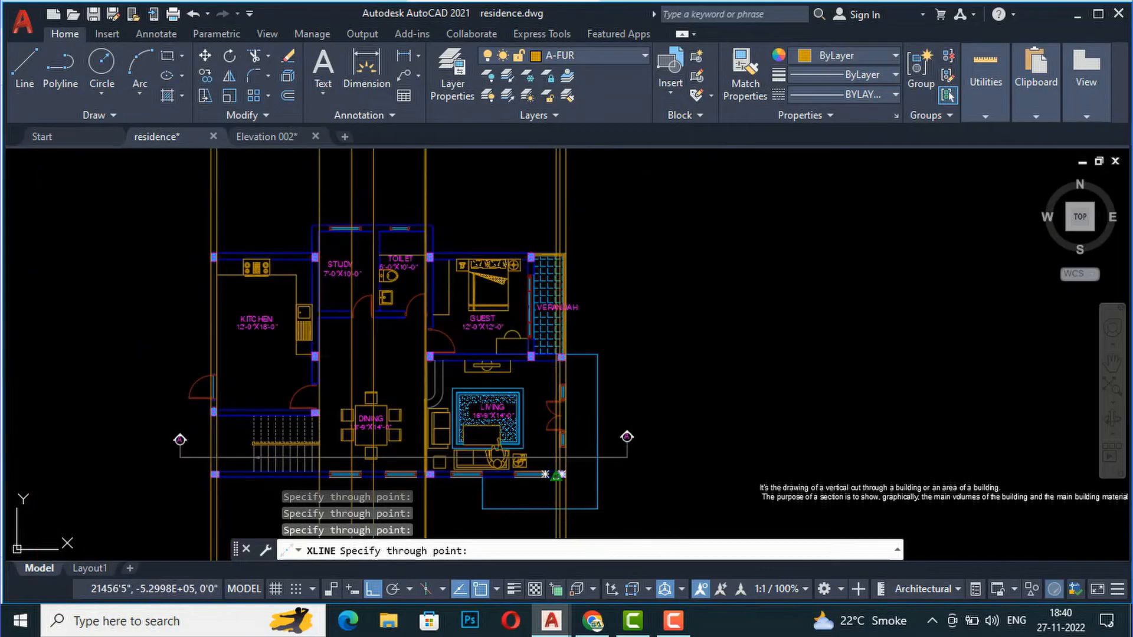
{"action": "scroll", "coordinate": [429, 345], "scroll_direction": "up", "scroll_amount": 1}
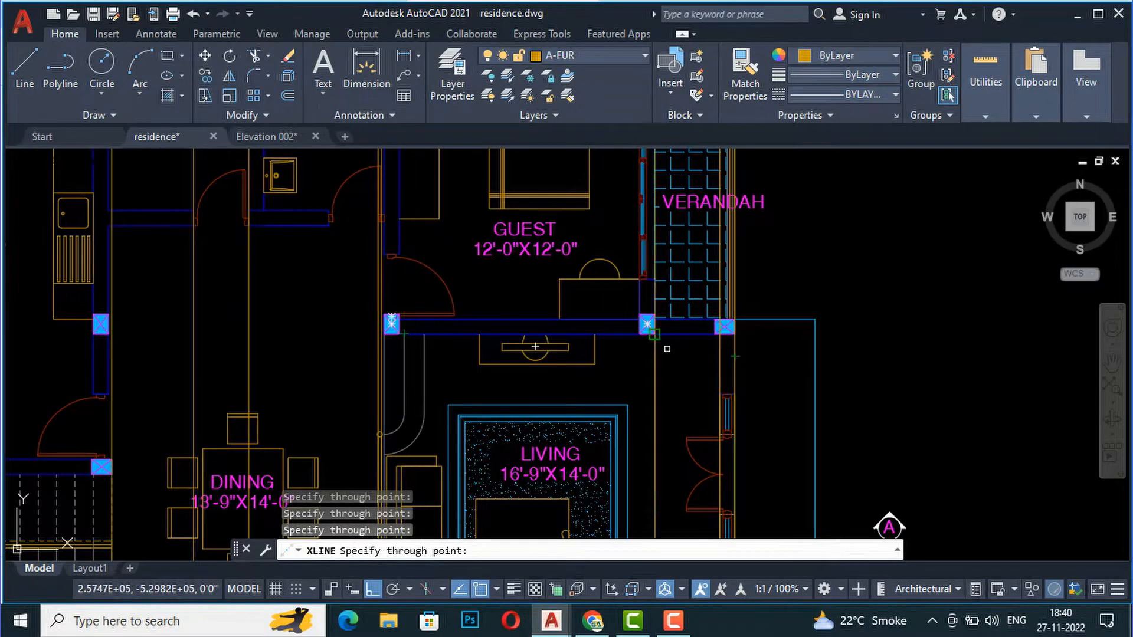
{"action": "scroll", "coordinate": [643, 321], "scroll_direction": "down", "scroll_amount": 5}
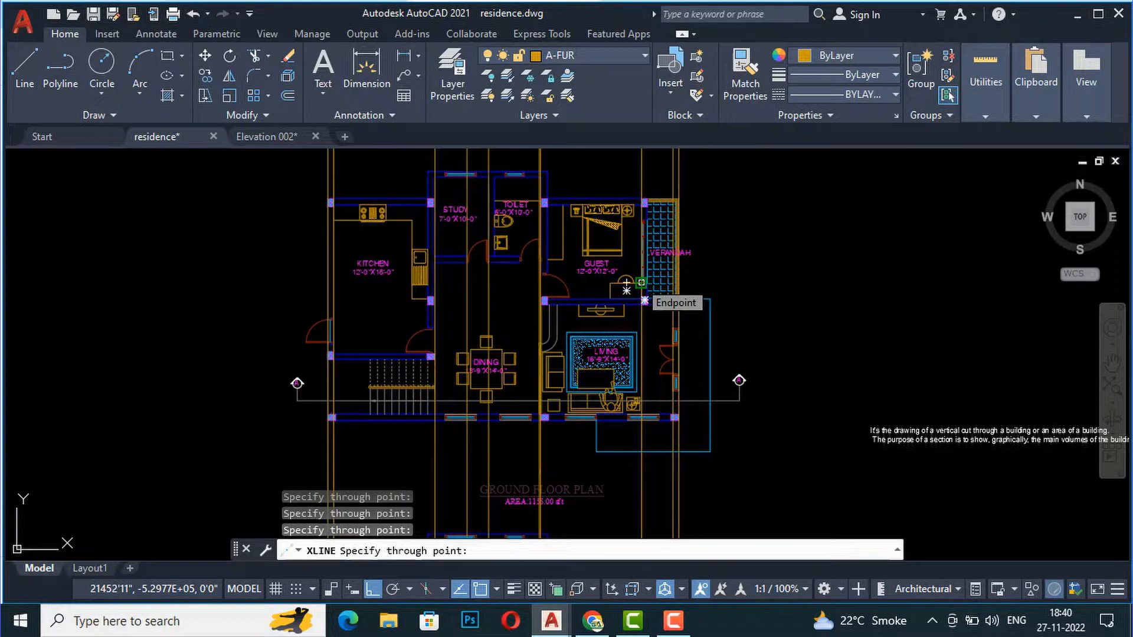
{"action": "key", "text": "Escape"}
{"action": "key", "text": "Escape"}
- Draw a horizontal construction line across the vertical projection lines, just above the ground floor plan
{"action": "scroll", "coordinate": [407, 342], "scroll_direction": "down", "scroll_amount": 3}
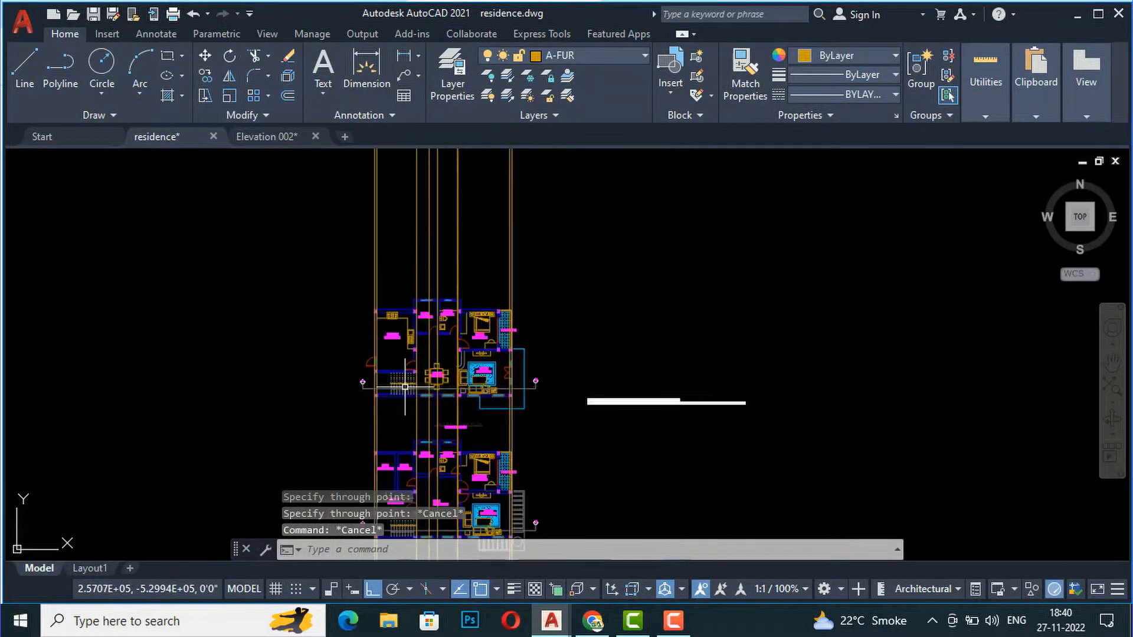
{"action": "scroll", "coordinate": [411, 222], "scroll_direction": "up", "scroll_amount": 3}
{"action": "scroll", "coordinate": [411, 222], "scroll_direction": "down", "scroll_amount": 3}
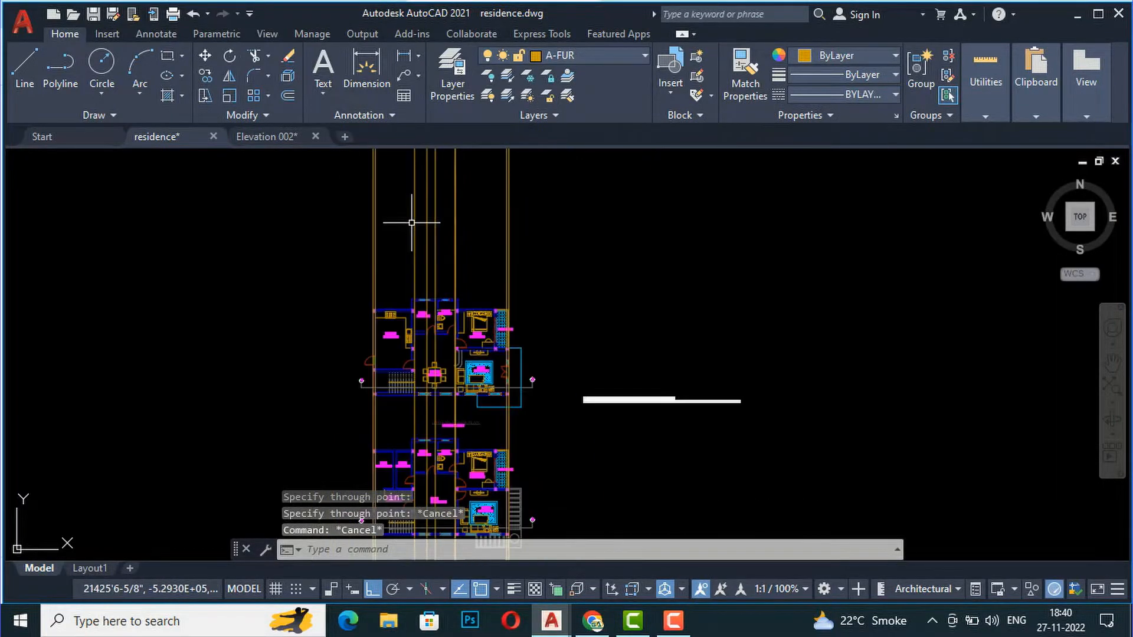
{"action": "scroll", "coordinate": [384, 245], "scroll_direction": "up", "scroll_amount": 3}
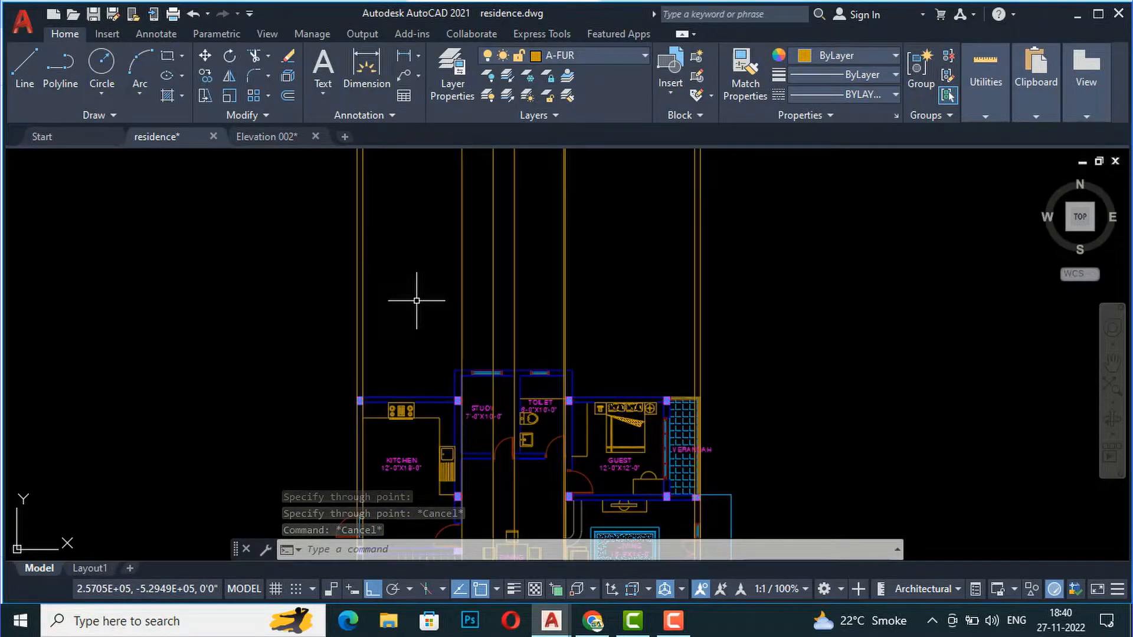
{"action": "type", "text": "xl"}
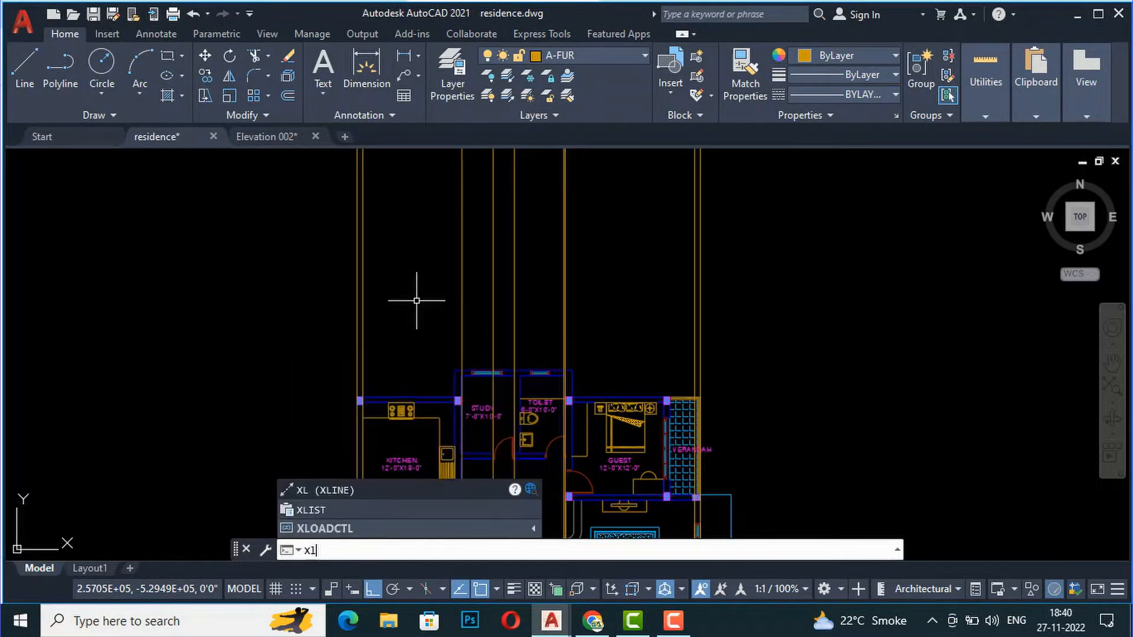
{"action": "key", "text": "Return"}
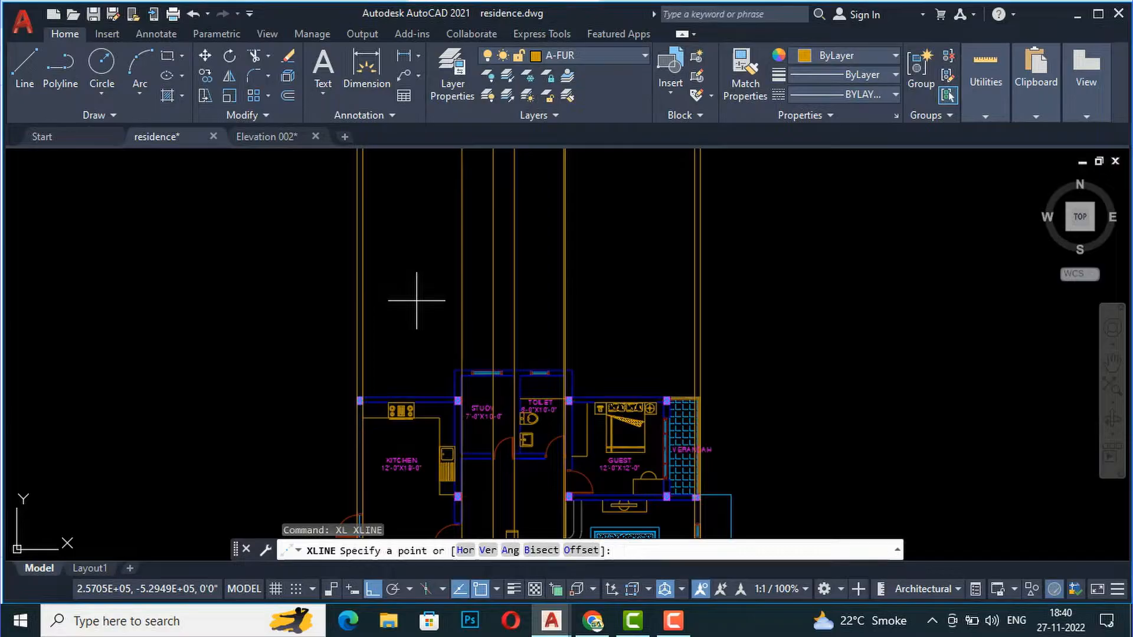
{"action": "type", "text": "h"}
{"action": "key", "text": "Return"}
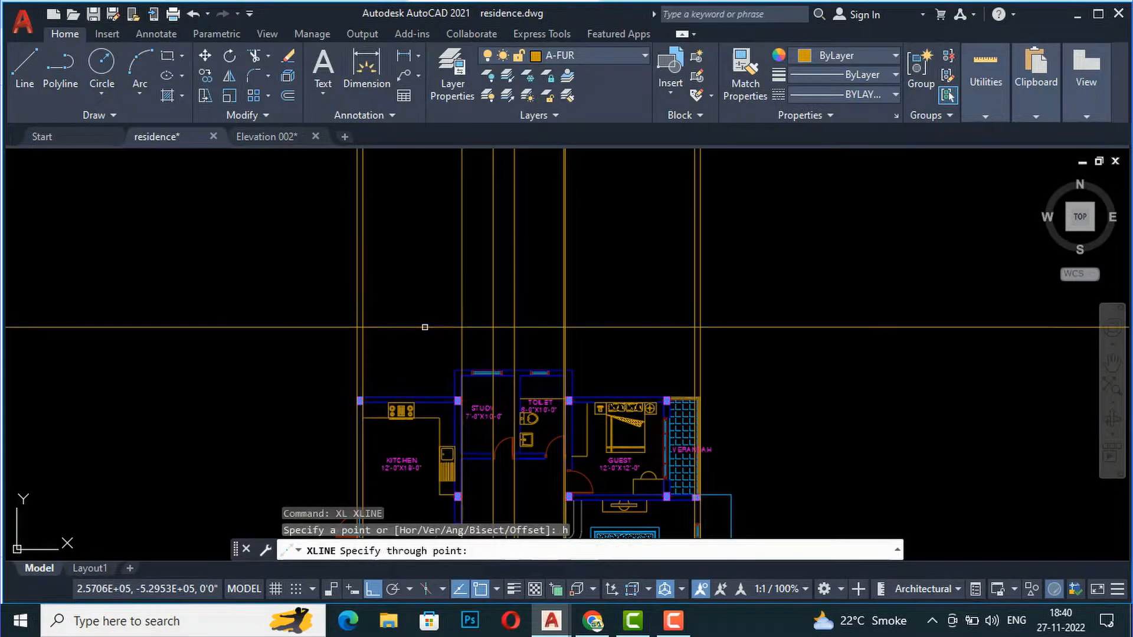
{"action": "scroll", "coordinate": [430, 335], "scroll_direction": "up", "scroll_amount": 2}
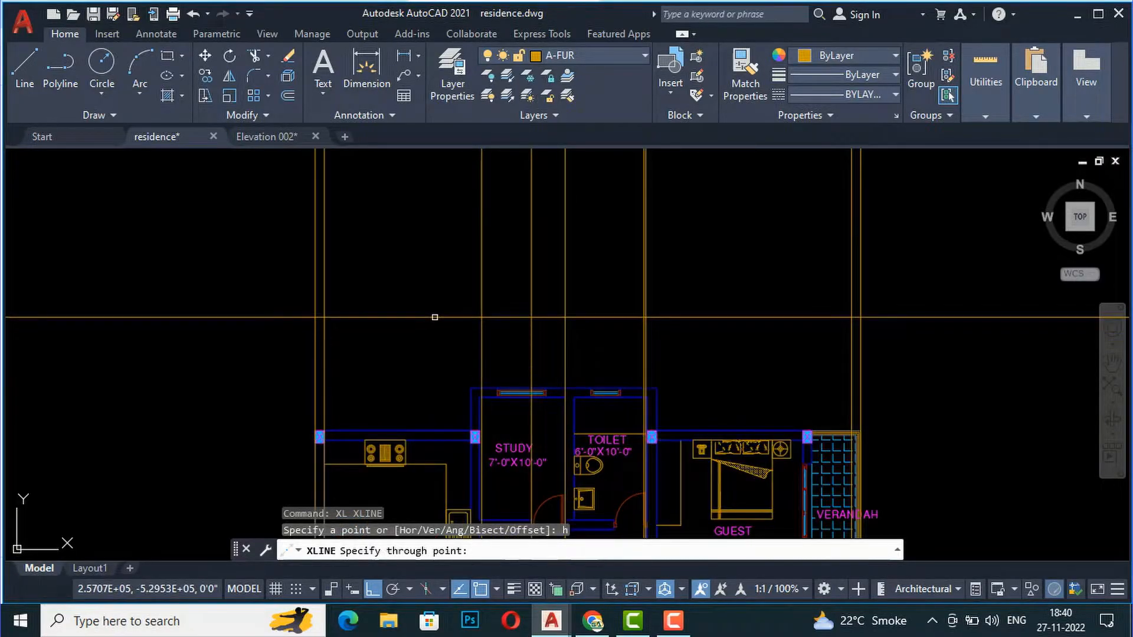
{"action": "left_click", "coordinate": [435, 314]}
{"action": "key", "text": "Return"}
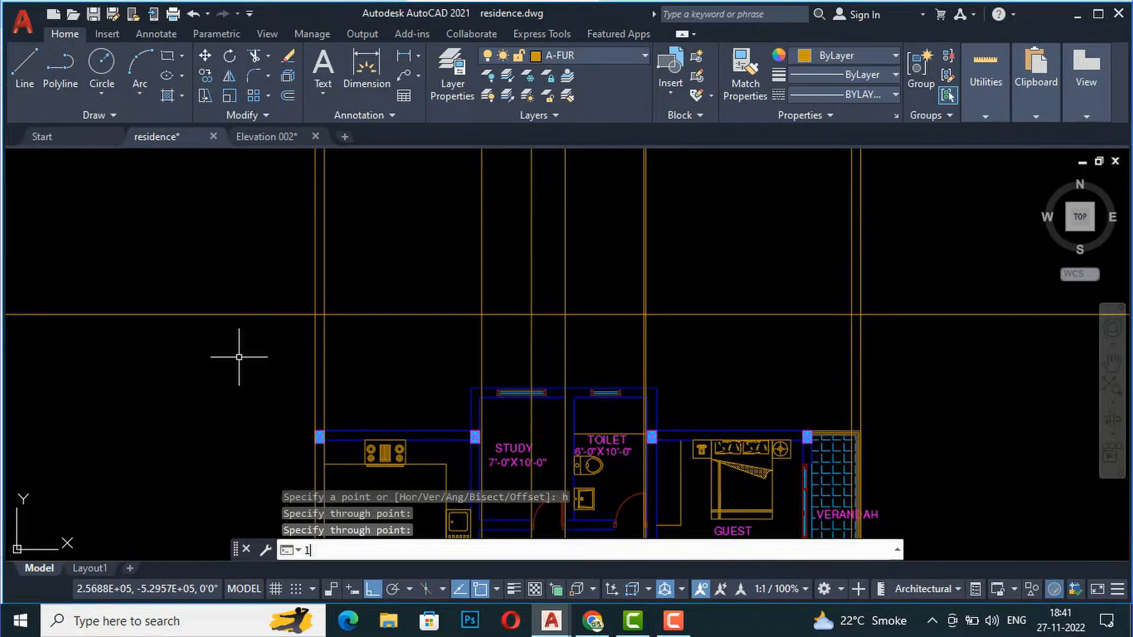
- Draw a short vertical line across the horizontal construction line on each side, outside the outermost projection lines
{"action": "type", "text": "l"}
{"action": "key", "text": "Return"}
{"action": "left_click", "coordinate": [252, 269]}
{"action": "left_click", "coordinate": [247, 391]}
{"action": "key", "text": "Return"}
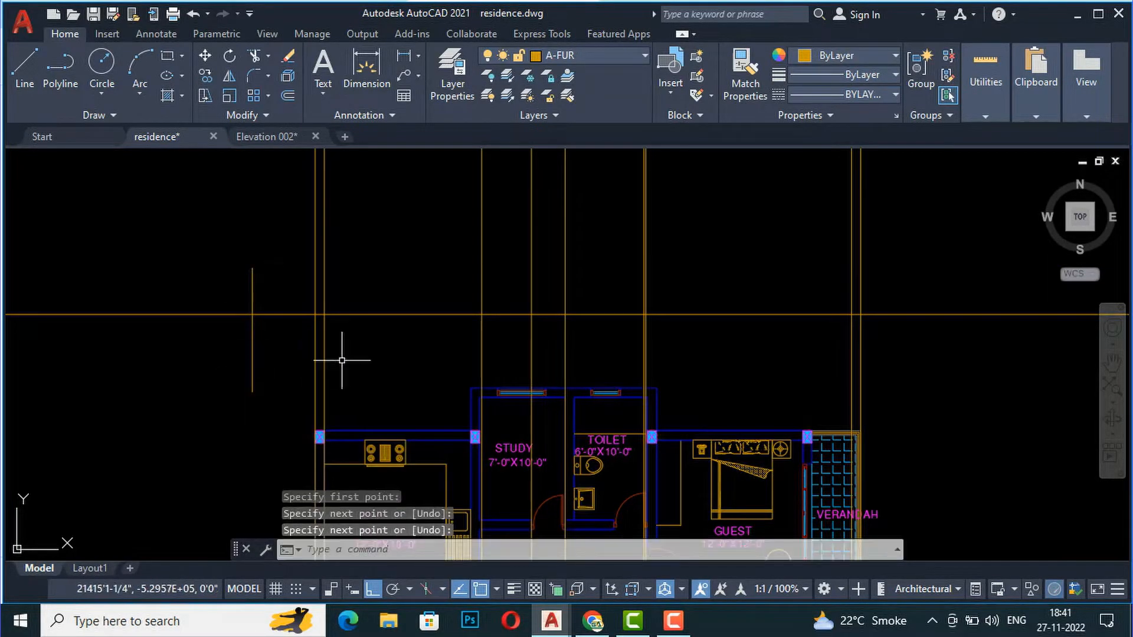
{"action": "key", "text": "Return"}
{"action": "left_click", "coordinate": [917, 284]}
{"action": "left_click", "coordinate": [913, 366]}
{"action": "key", "text": "Return"}
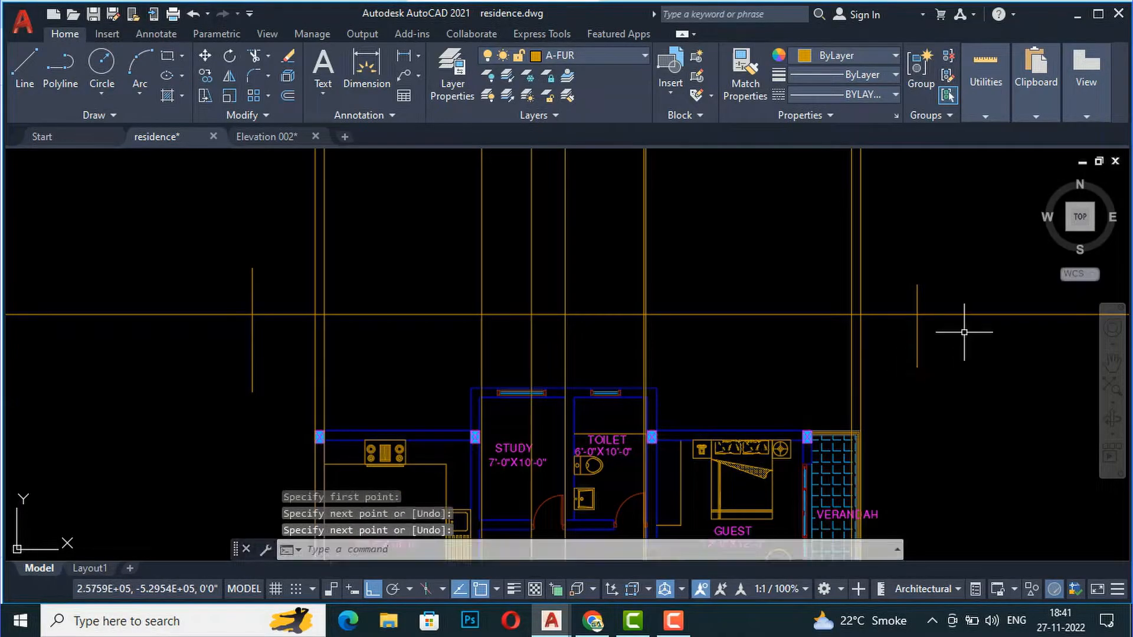
- Trim both ends of the horizontal construction line back to the two short vertical lines
{"action": "type", "text": "tr"}
{"action": "key", "text": "Return"}
{"action": "left_click", "coordinate": [974, 354]}
{"action": "left_click", "coordinate": [953, 260]}
{"action": "key", "text": "Return"}
{"action": "left_click", "coordinate": [206, 337]}
{"action": "key", "text": "Return"}
{"action": "key", "text": "Return"}
{"action": "left_click", "coordinate": [271, 329]}
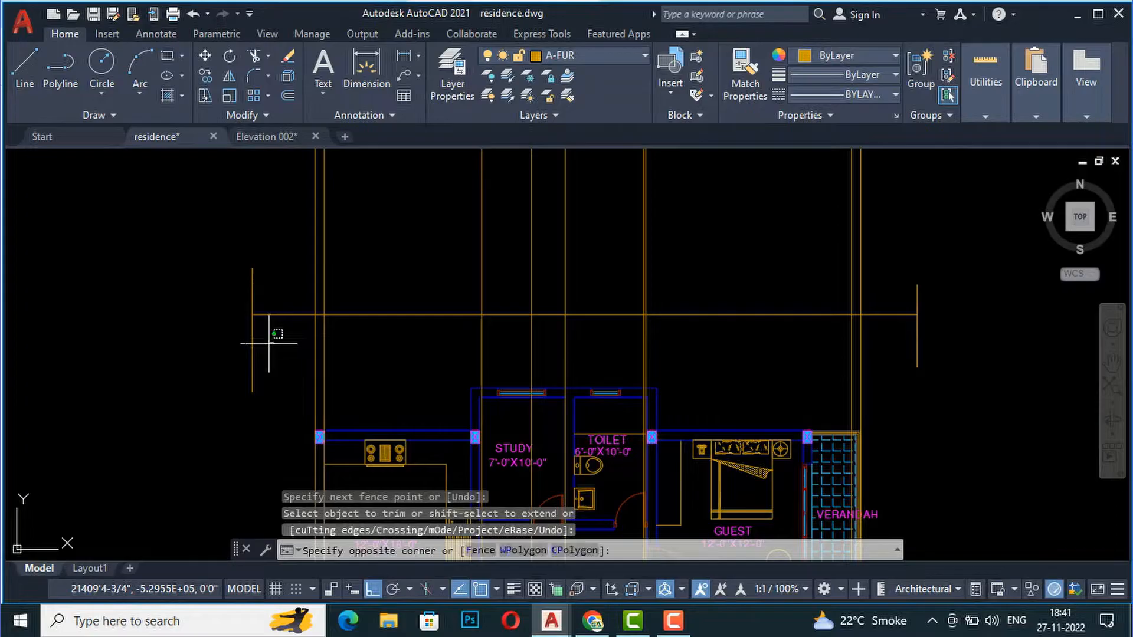
- Erase the two short vertical trim lines at the ends of the horizontal base line above the ground floor plan
{"action": "left_click", "coordinate": [223, 360]}
{"action": "key", "text": "Delete"}
{"action": "left_click", "coordinate": [936, 370]}
{"action": "left_click", "coordinate": [911, 337]}
{"action": "key", "text": "Delete"}
- Offset the horizontal base line 10' upward and end the Offset command
{"action": "scroll", "coordinate": [500, 317], "scroll_direction": "down", "scroll_amount": 2}
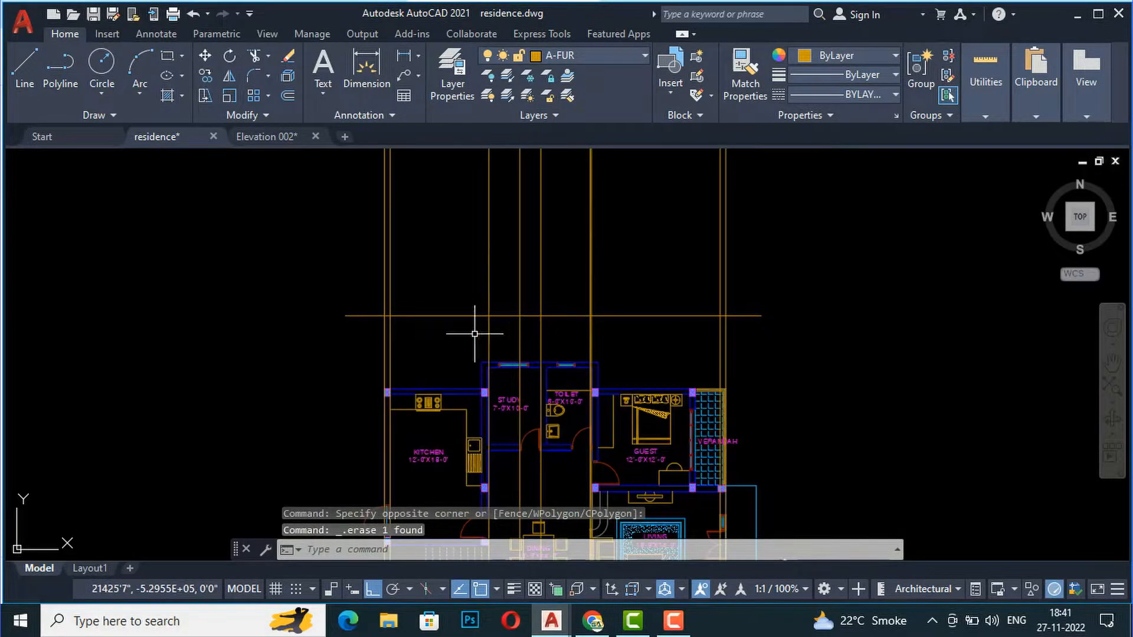
{"action": "scroll", "coordinate": [380, 397], "scroll_direction": "down", "scroll_amount": 2}
{"action": "scroll", "coordinate": [435, 321], "scroll_direction": "up", "scroll_amount": 4}
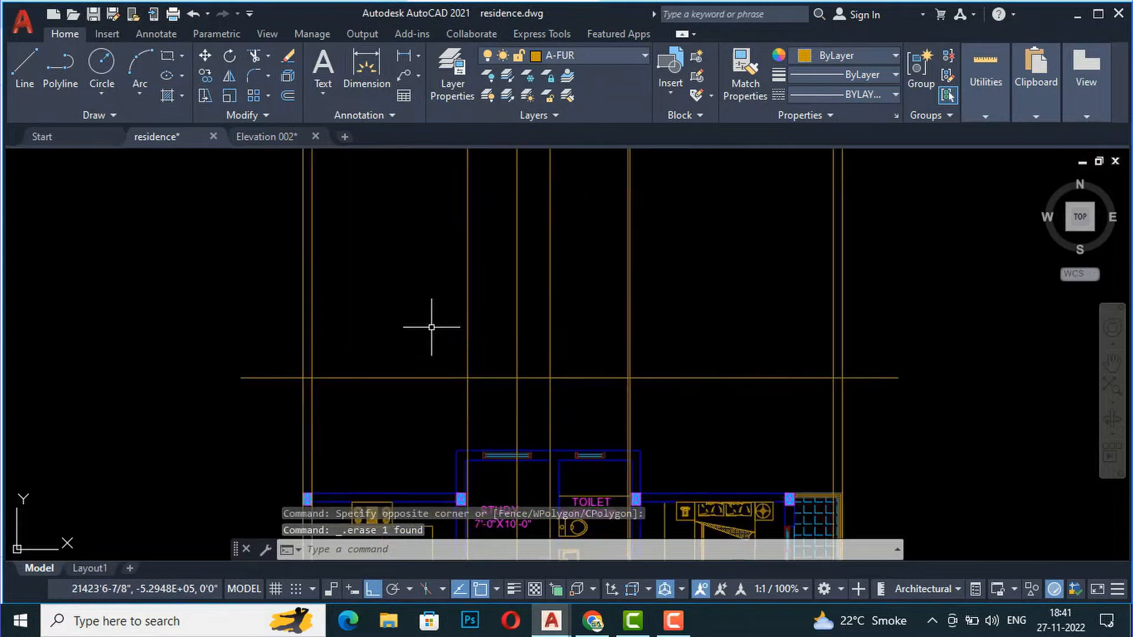
{"action": "scroll", "coordinate": [455, 295], "scroll_direction": "down", "scroll_amount": 1}
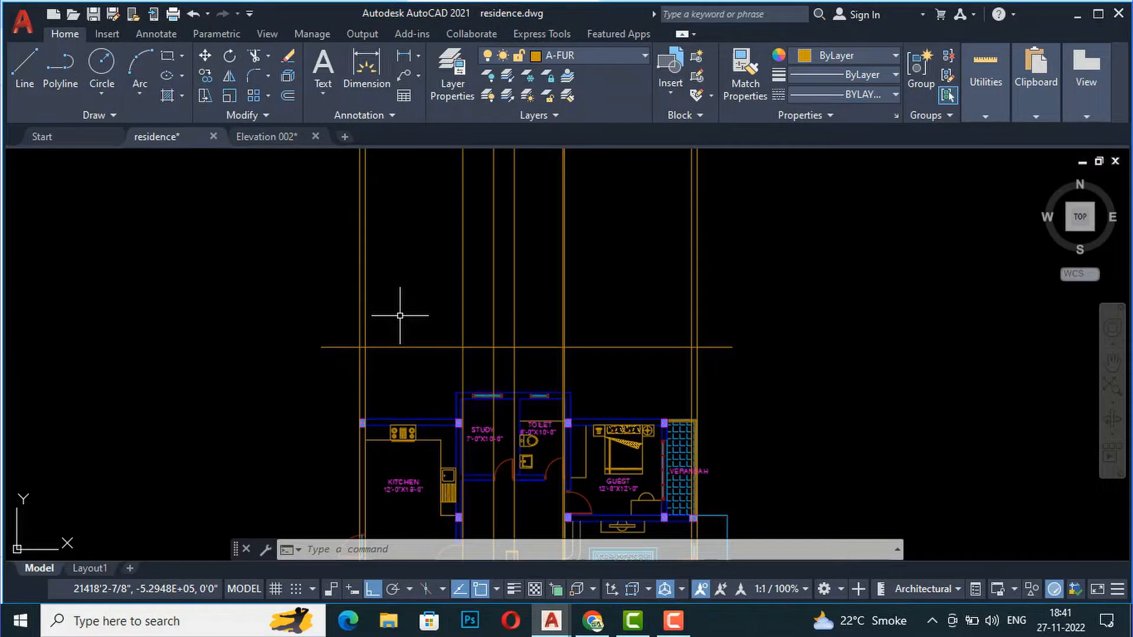
{"action": "type", "text": "o"}
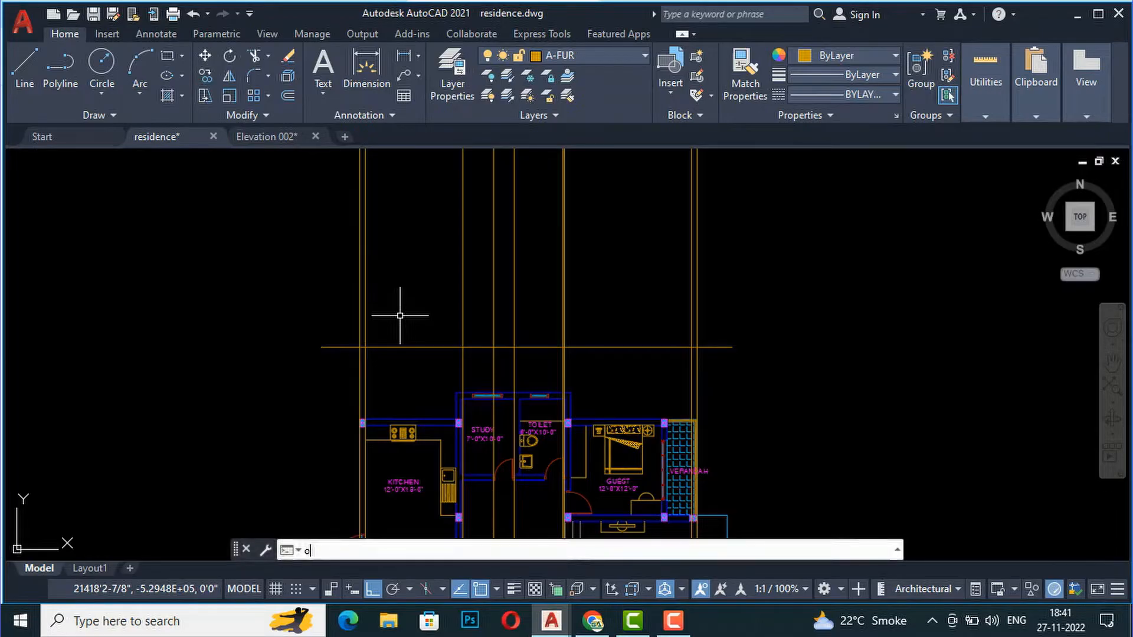
{"action": "key", "text": "Return"}
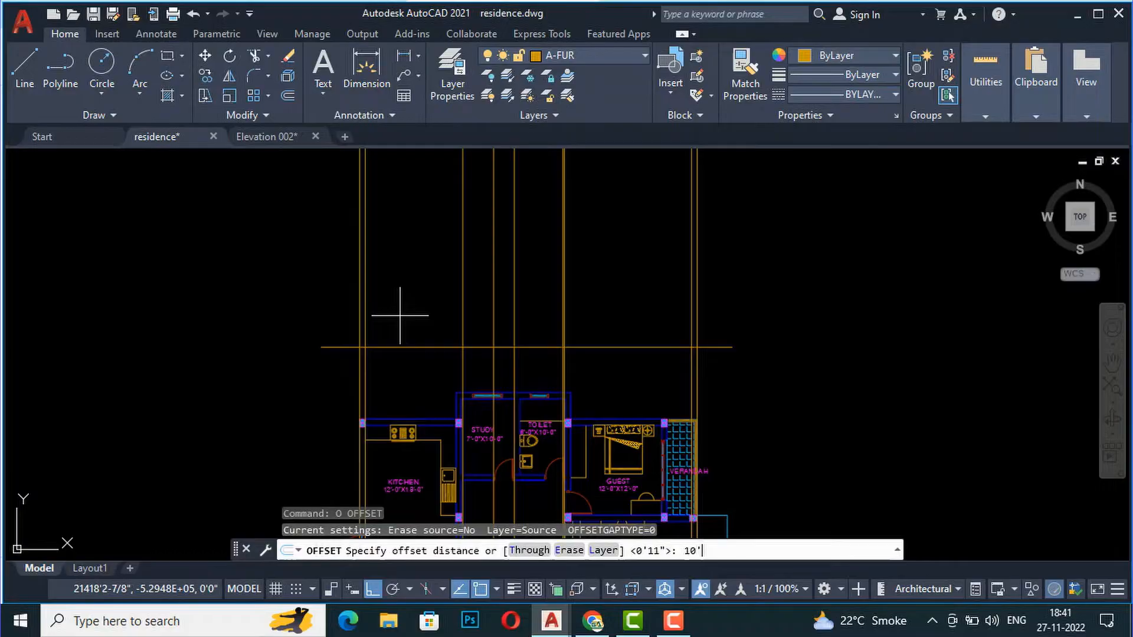
{"action": "key", "text": "Return"}
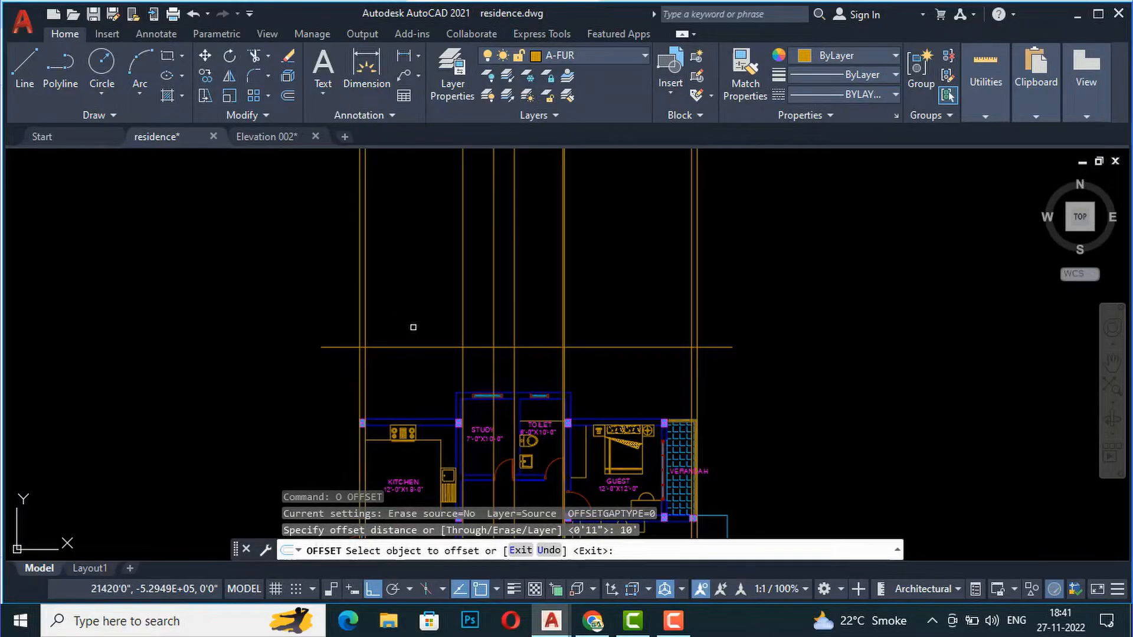
{"action": "left_click", "coordinate": [407, 346]}
{"action": "left_click", "coordinate": [430, 222]}
{"action": "key", "text": "Escape"}
- Offset the upper horizontal line 6" upward for the slab thickness
{"action": "scroll", "coordinate": [418, 244], "scroll_direction": "up", "scroll_amount": 2}
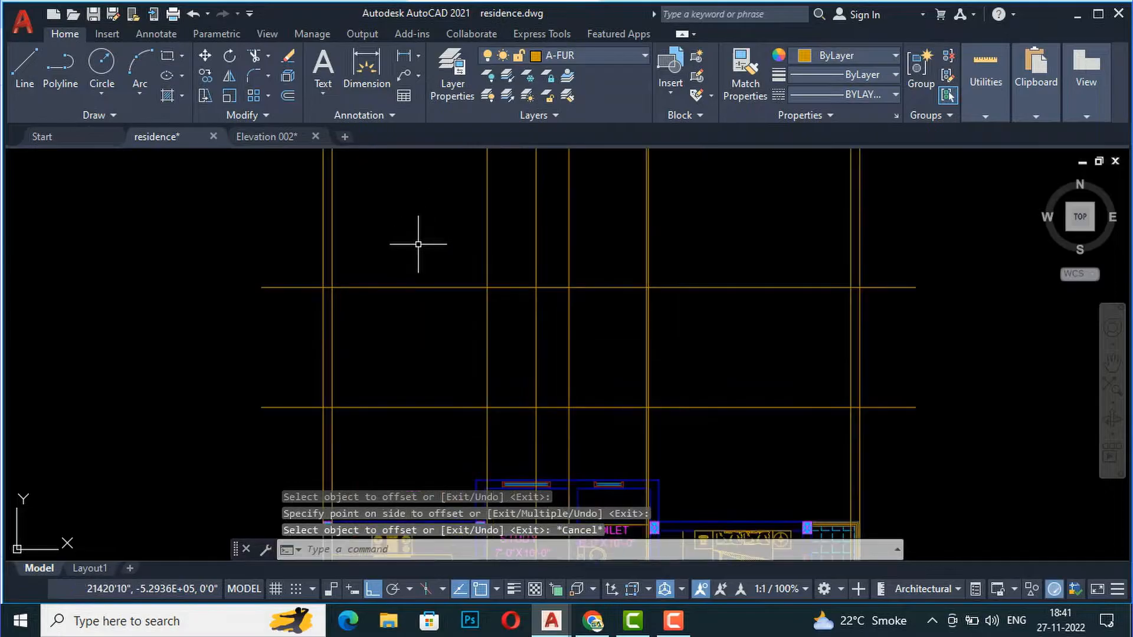
{"action": "type", "text": "o"}
{"action": "key", "text": "Return"}
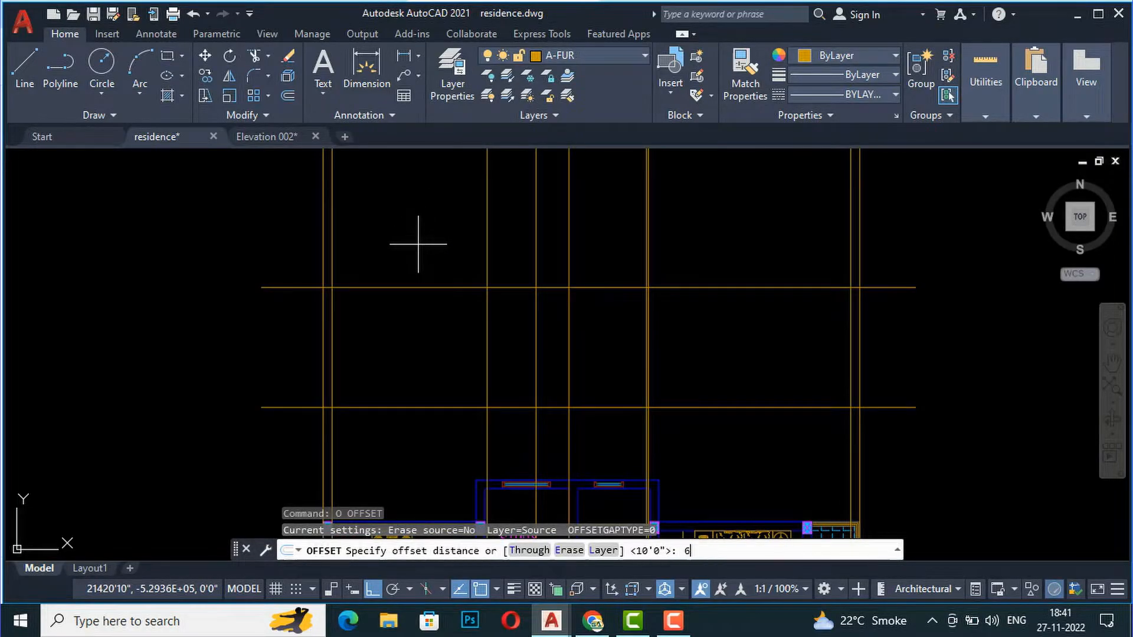
{"action": "key", "text": "Return"}
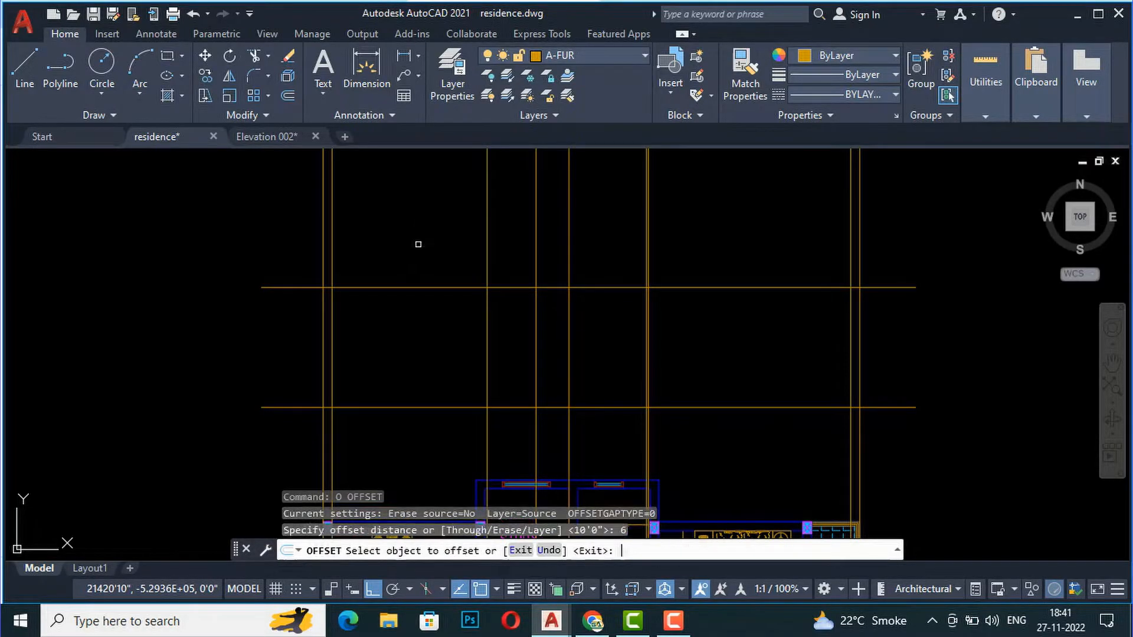
{"action": "left_click", "coordinate": [433, 288]}
{"action": "left_click", "coordinate": [432, 248]}
{"action": "key", "text": "Return"}
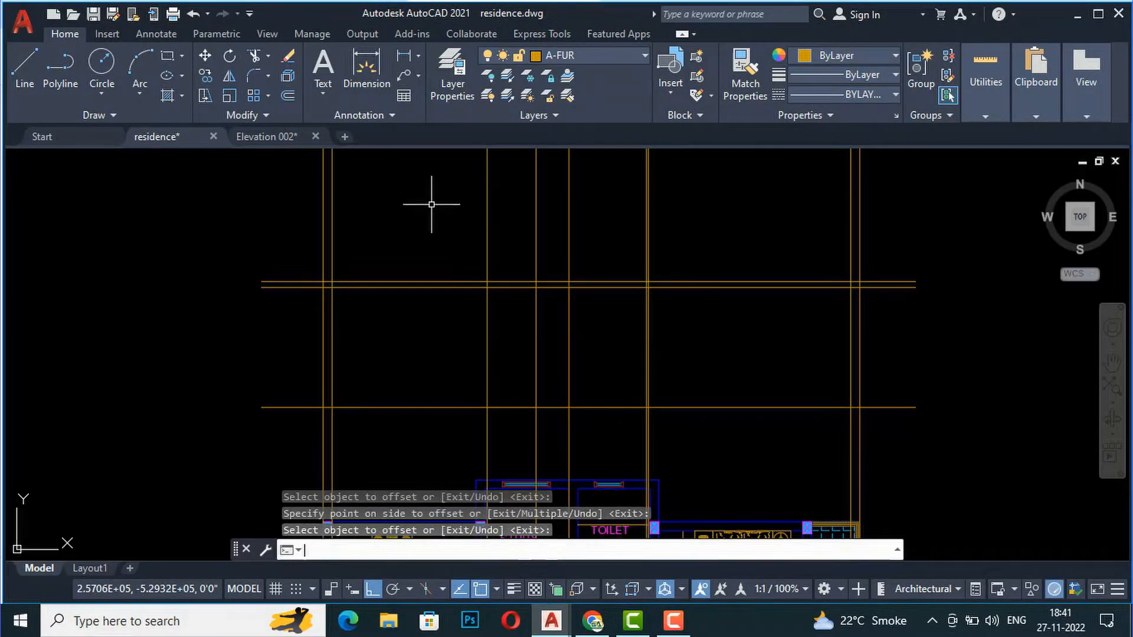
- Examine the staircase, walls and windows along section line A-A on the ground floor plan
{"action": "scroll", "coordinate": [418, 199], "scroll_direction": "down", "scroll_amount": 2}
{"action": "scroll", "coordinate": [417, 199], "scroll_direction": "down", "scroll_amount": 2}
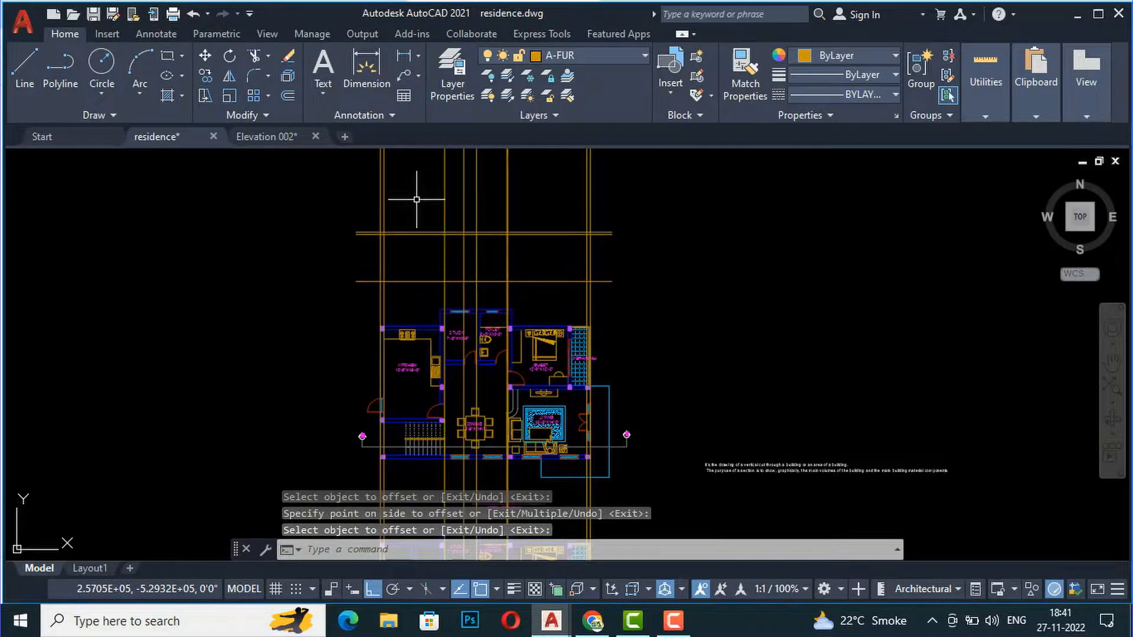
{"action": "scroll", "coordinate": [413, 434], "scroll_direction": "up", "scroll_amount": 2}
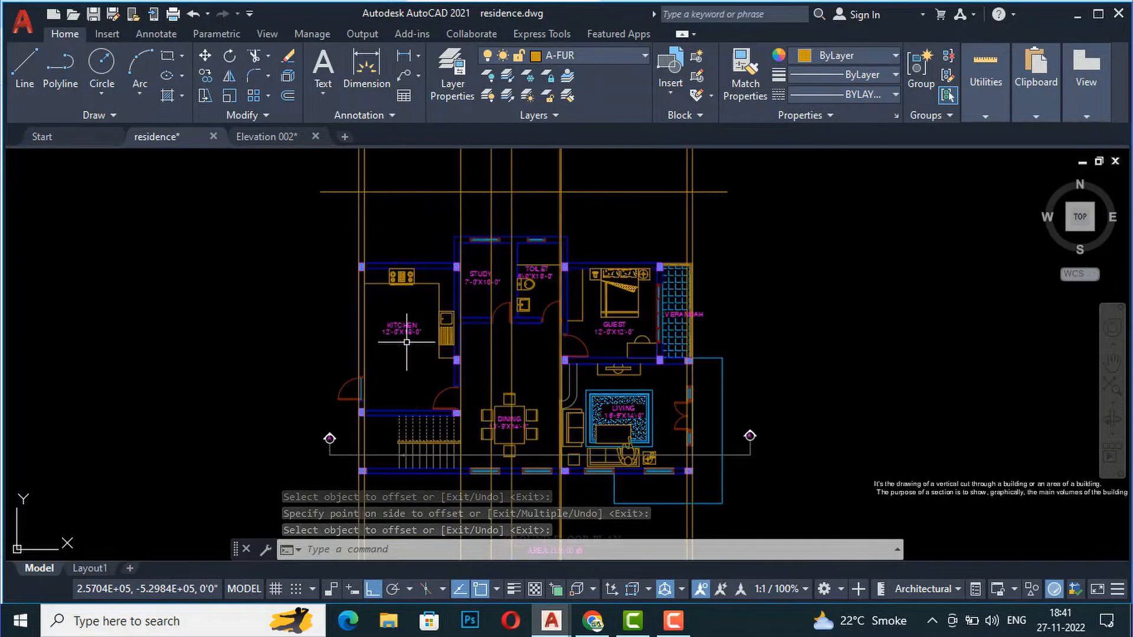
{"action": "scroll", "coordinate": [447, 525], "scroll_direction": "down", "scroll_amount": 2}
{"action": "scroll", "coordinate": [362, 222], "scroll_direction": "up", "scroll_amount": 4}
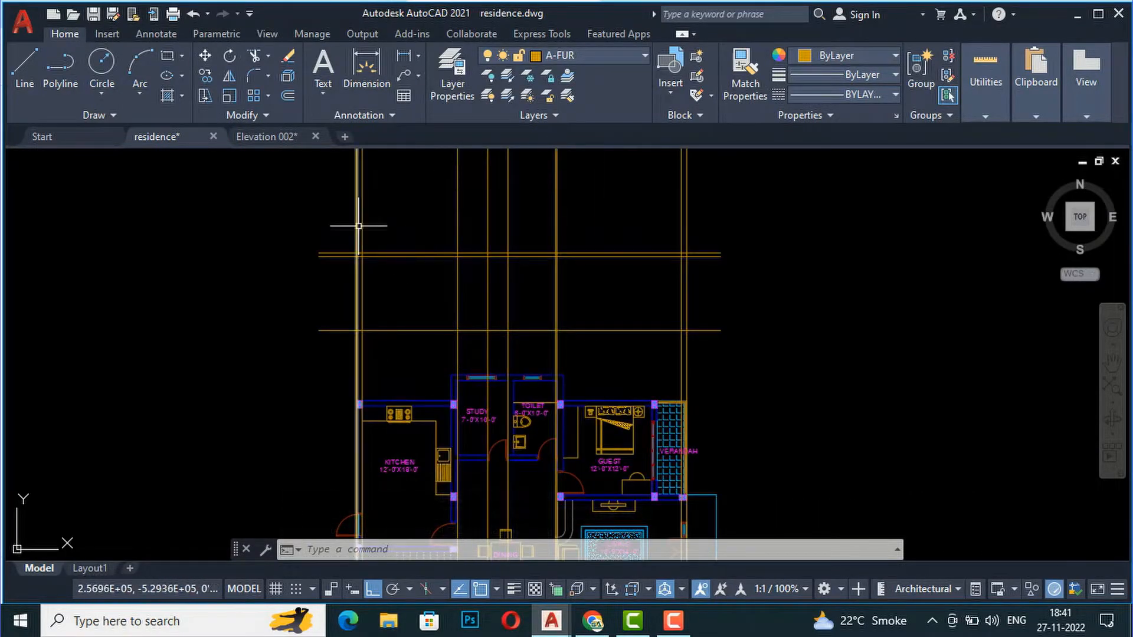
{"action": "scroll", "coordinate": [401, 216], "scroll_direction": "down", "scroll_amount": 2}
{"action": "scroll", "coordinate": [401, 216], "scroll_direction": "down", "scroll_amount": 2}
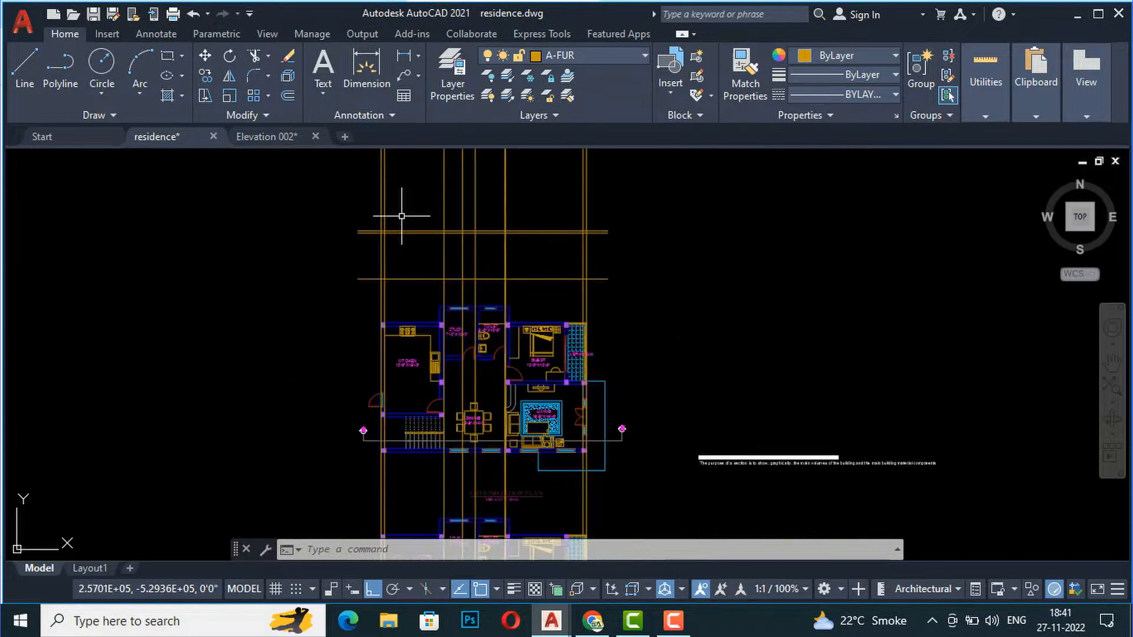
{"action": "scroll", "coordinate": [407, 469], "scroll_direction": "up", "scroll_amount": 4}
{"action": "scroll", "coordinate": [464, 390], "scroll_direction": "up", "scroll_amount": 2}
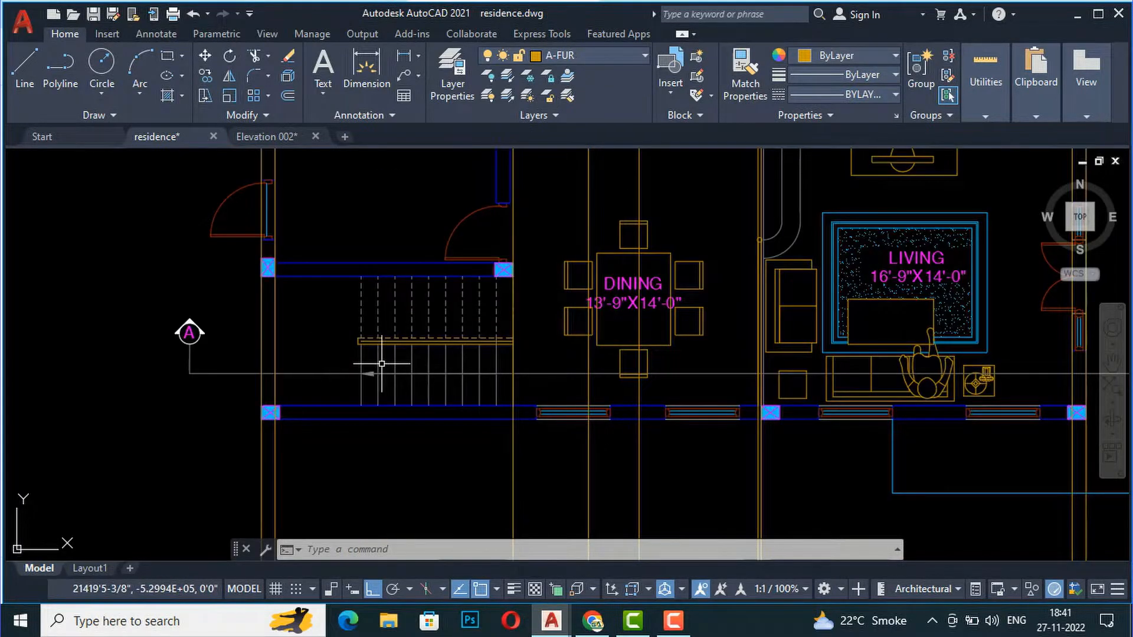
{"action": "scroll", "coordinate": [382, 364], "scroll_direction": "up", "scroll_amount": 2}
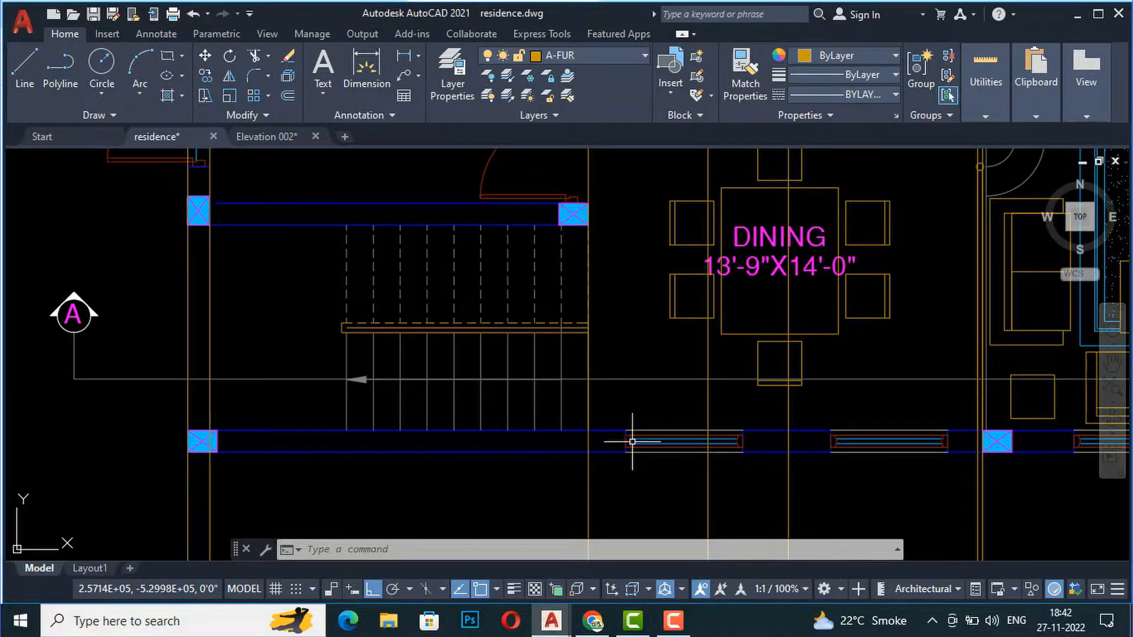
{"action": "scroll", "coordinate": [590, 420], "scroll_direction": "up", "scroll_amount": 2}
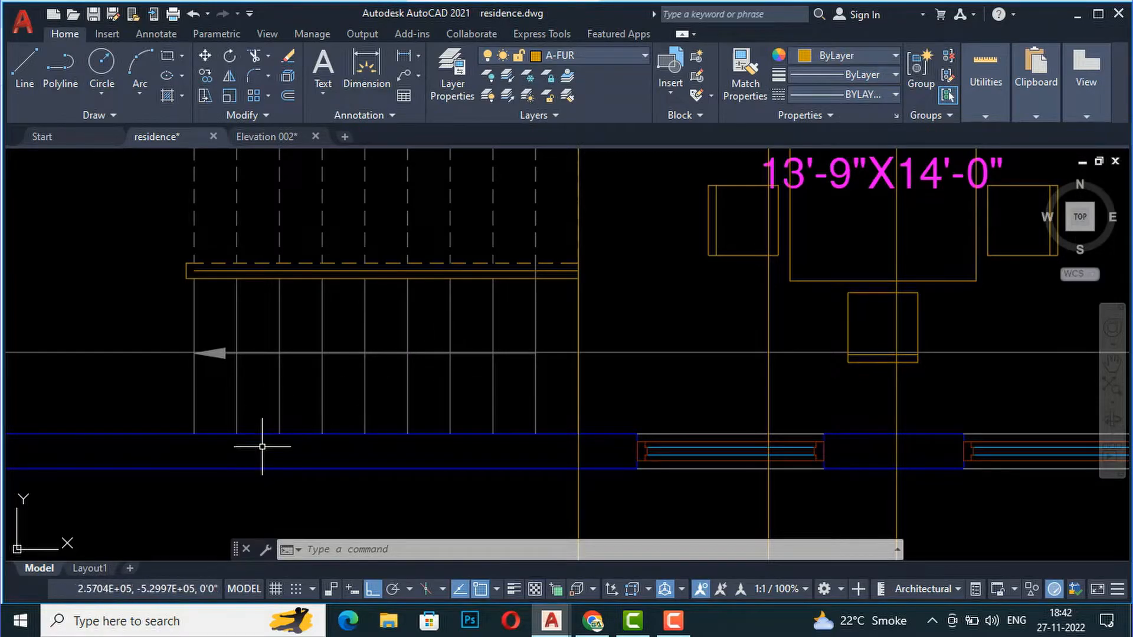
{"action": "scroll", "coordinate": [461, 430], "scroll_direction": "down", "scroll_amount": 2}
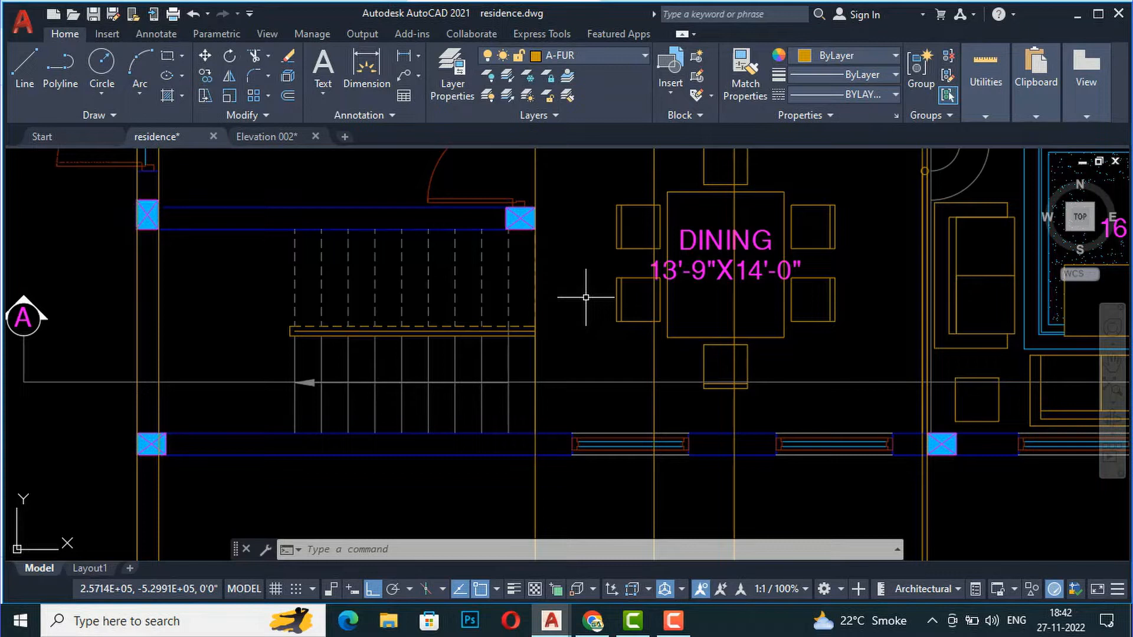
{"action": "scroll", "coordinate": [363, 422], "scroll_direction": "down", "scroll_amount": 2}
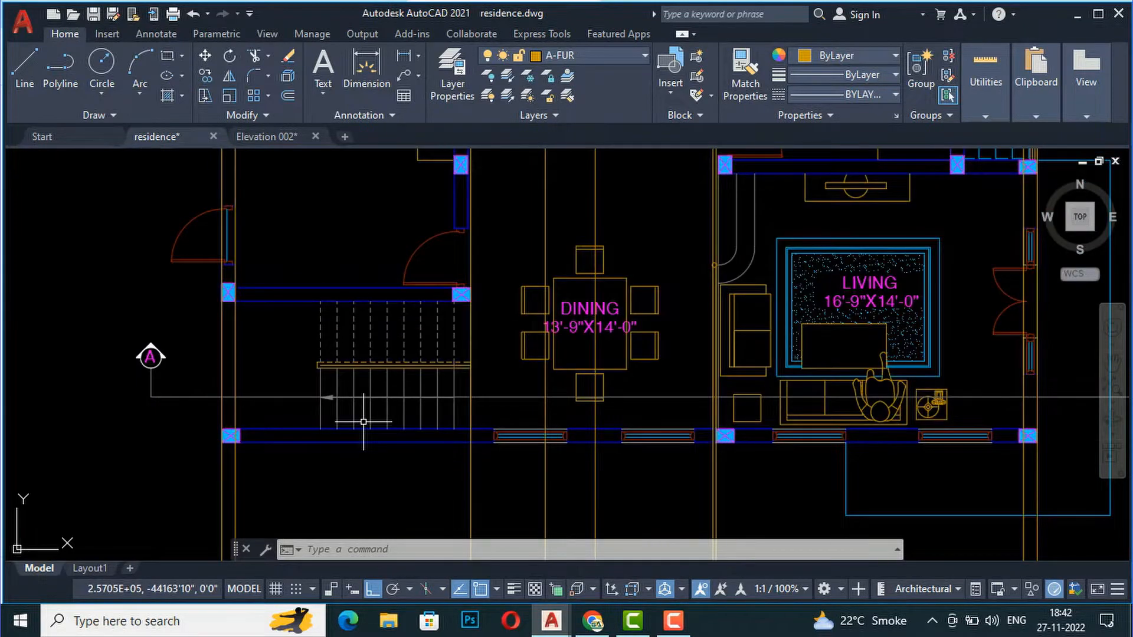
- Compare the projected lines above the ground floor plan with the staircase, dining and living areas crossed by section line A-A
{"action": "scroll", "coordinate": [364, 421], "scroll_direction": "down", "scroll_amount": 4}
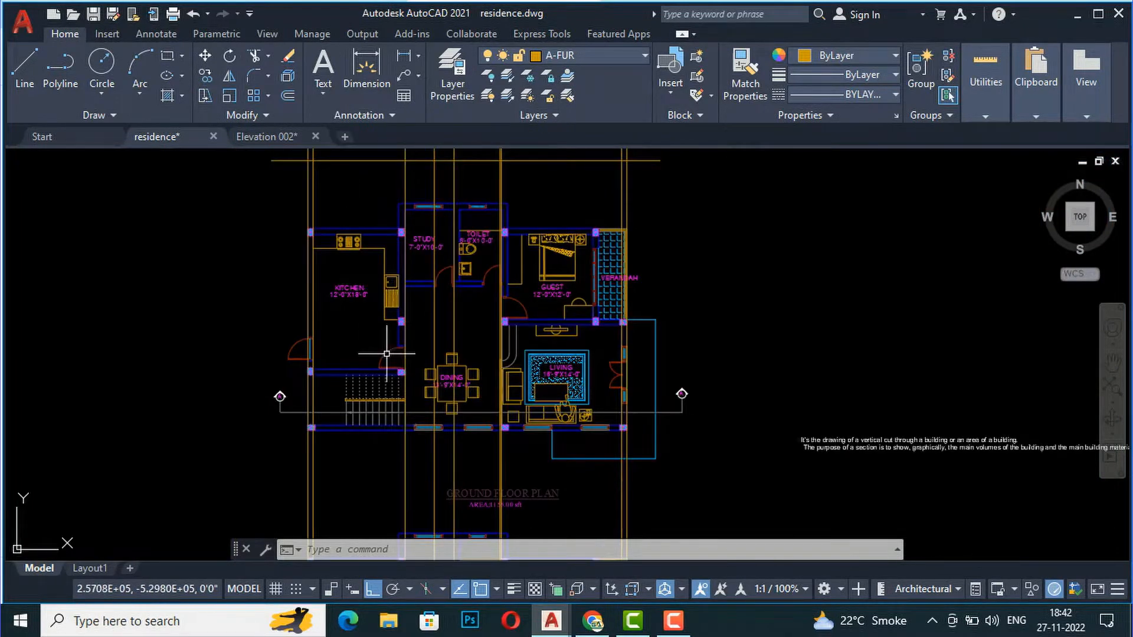
{"action": "scroll", "coordinate": [418, 426], "scroll_direction": "down", "scroll_amount": 2}
{"action": "scroll", "coordinate": [386, 210], "scroll_direction": "up", "scroll_amount": 2}
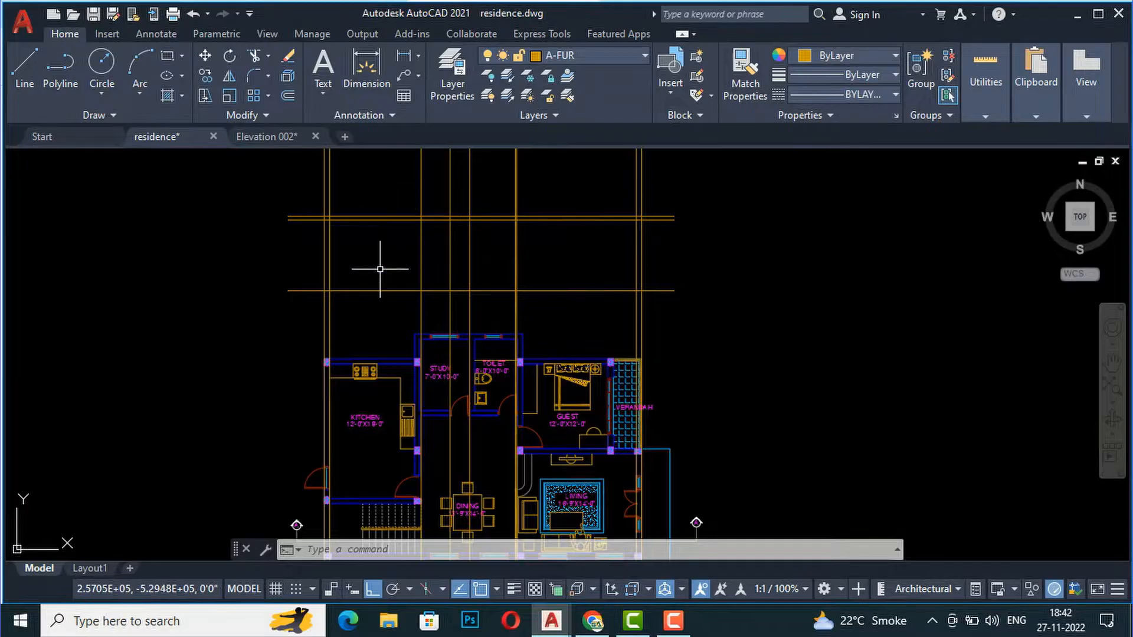
{"action": "scroll", "coordinate": [448, 282], "scroll_direction": "down", "scroll_amount": 2}
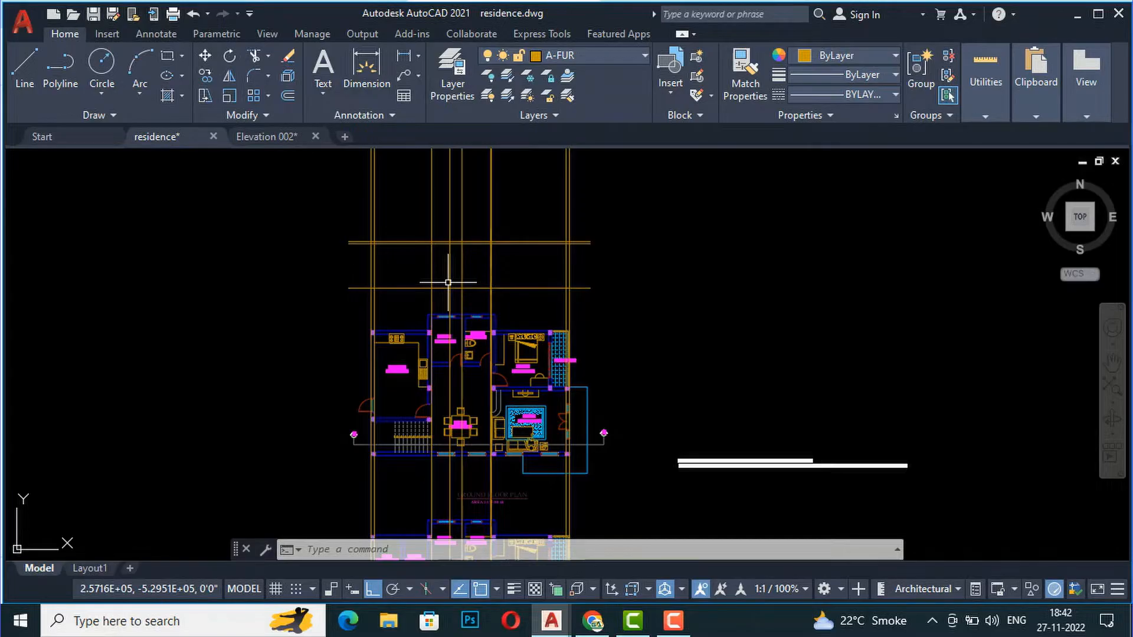
{"action": "scroll", "coordinate": [428, 451], "scroll_direction": "up", "scroll_amount": 4}
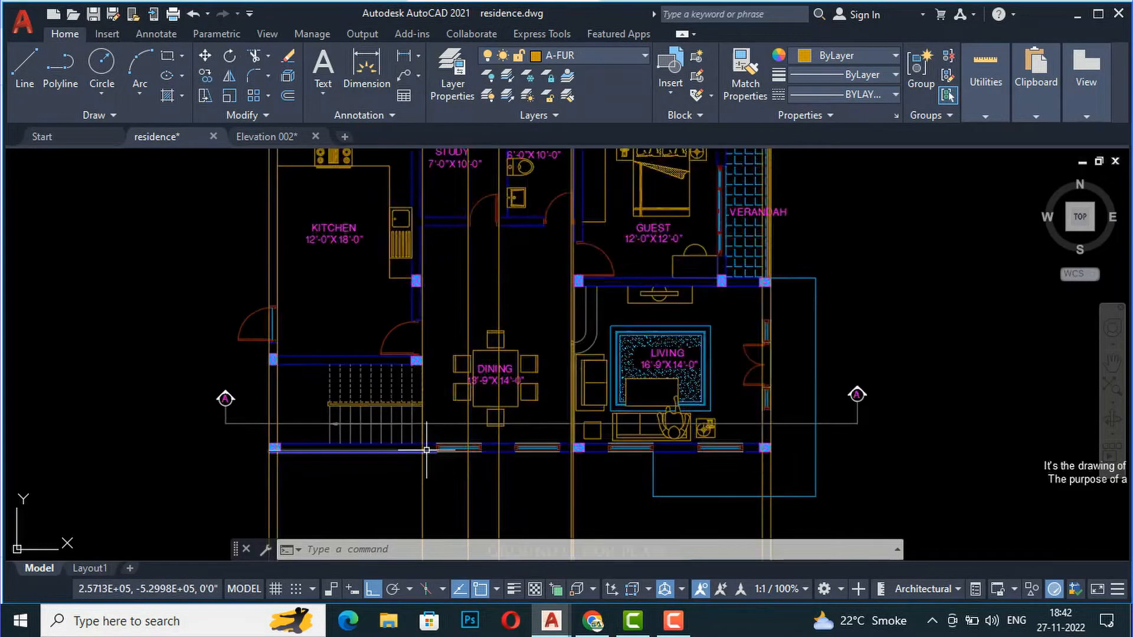
{"action": "scroll", "coordinate": [428, 451], "scroll_direction": "up", "scroll_amount": 2}
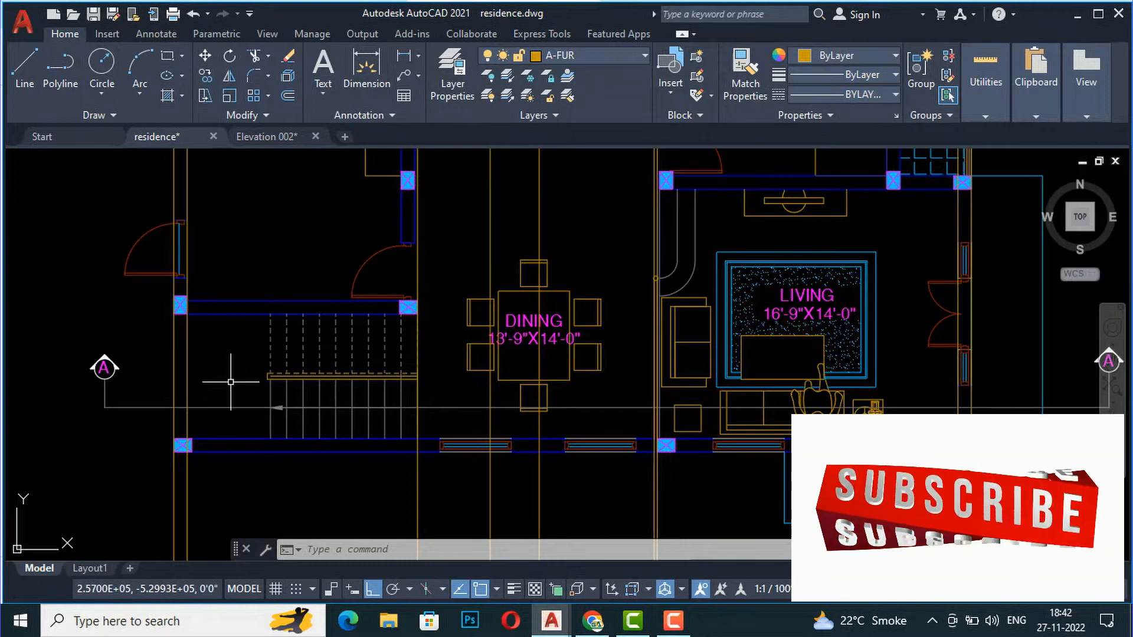
{"action": "scroll", "coordinate": [443, 447], "scroll_direction": "down", "scroll_amount": 6}
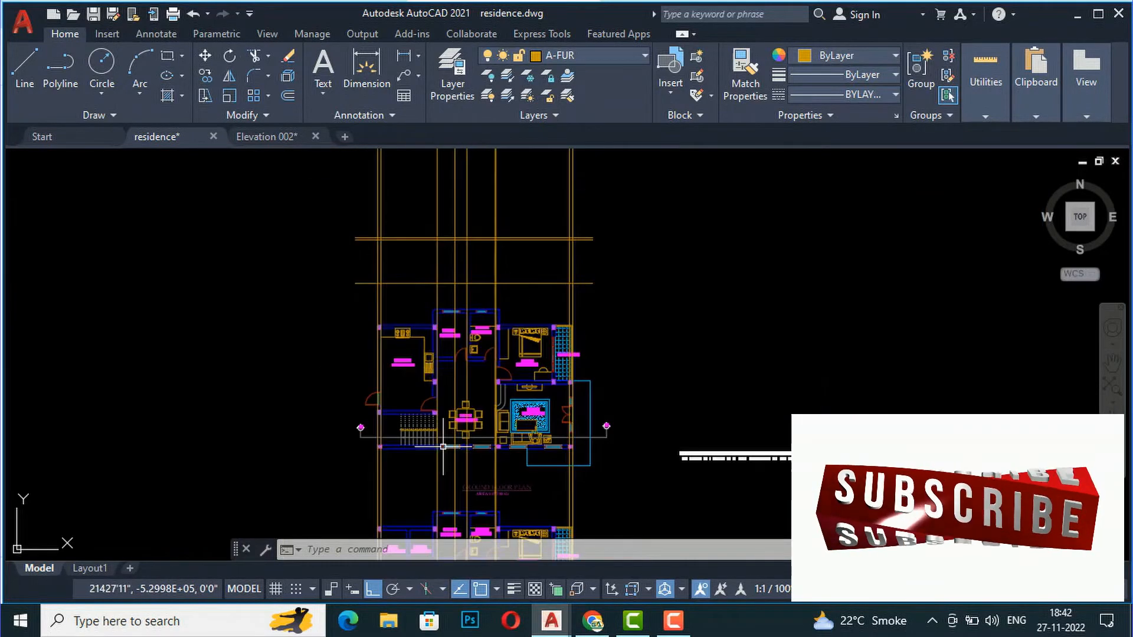
{"action": "scroll", "coordinate": [407, 289], "scroll_direction": "up", "scroll_amount": 2}
{"action": "scroll", "coordinate": [411, 273], "scroll_direction": "up", "scroll_amount": 2}
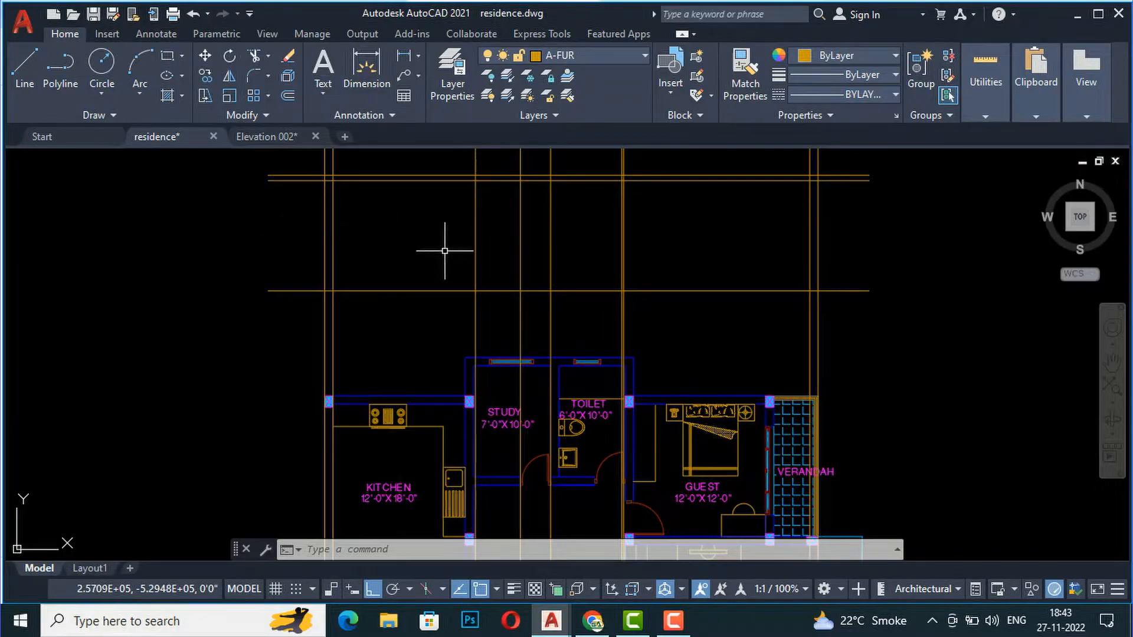
{"action": "scroll", "coordinate": [385, 256], "scroll_direction": "up", "scroll_amount": 2}
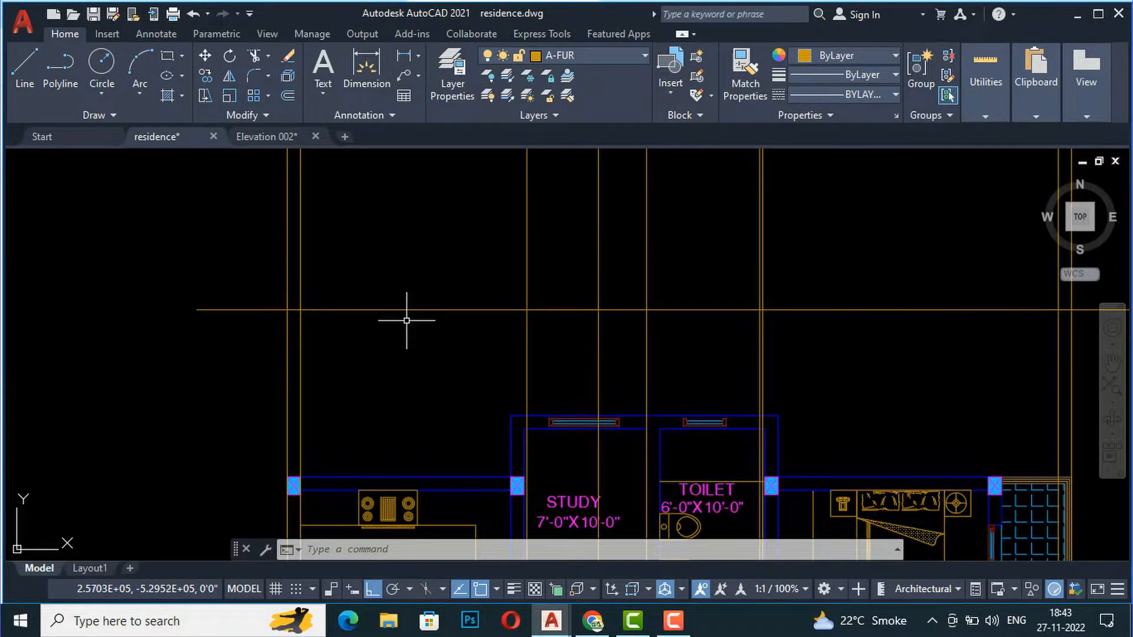
{"action": "scroll", "coordinate": [407, 320], "scroll_direction": "down", "scroll_amount": 2}
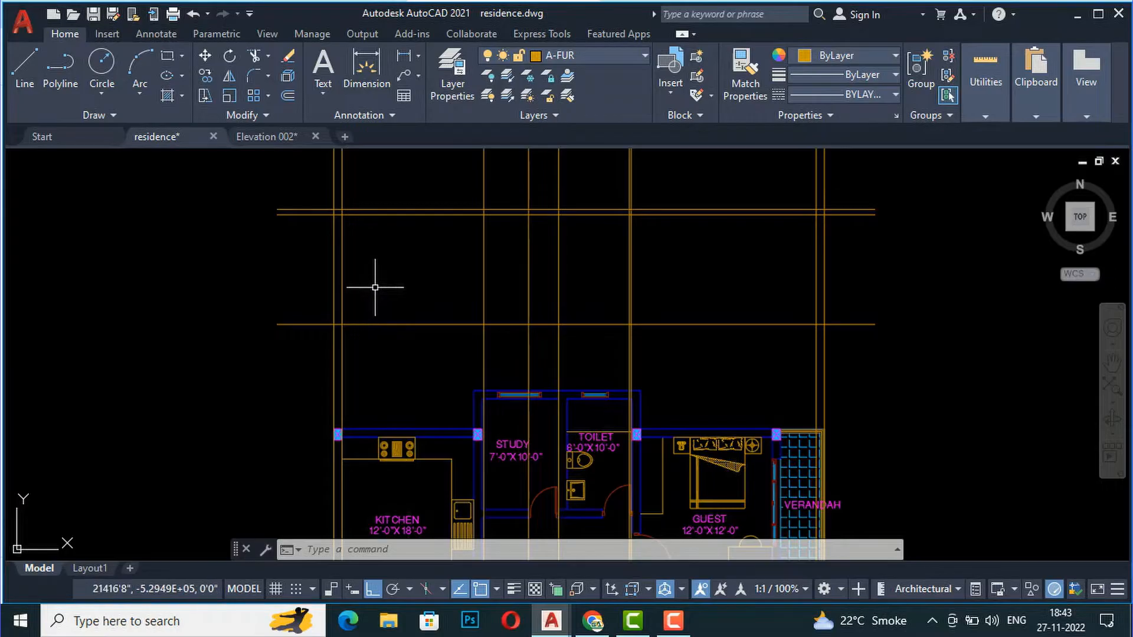
- Offset the horizontal base line 6" upward and end the Offset command
{"action": "scroll", "coordinate": [378, 284], "scroll_direction": "up", "scroll_amount": 2}
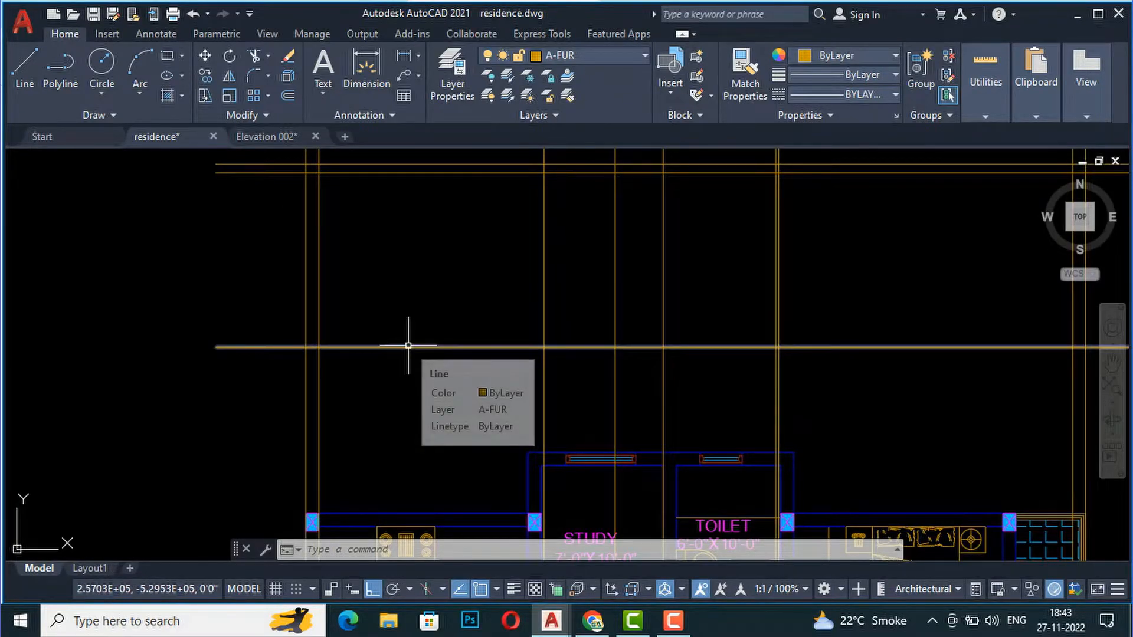
{"action": "type", "text": "o"}
{"action": "key", "text": "Return"}
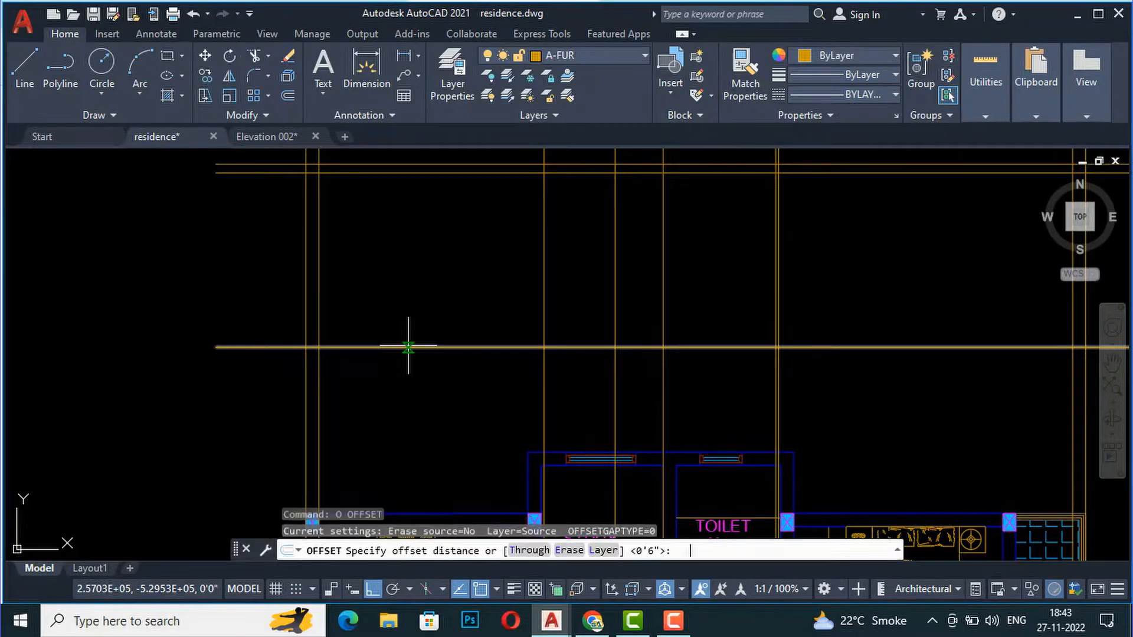
{"action": "type", "text": "6"}
{"action": "key", "text": "Return"}
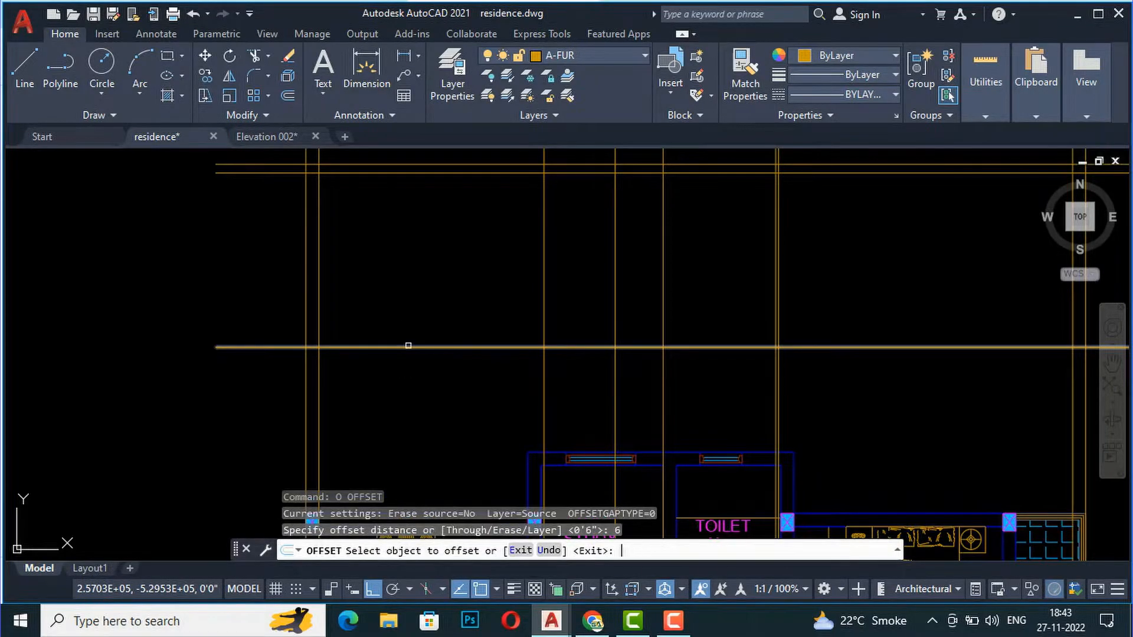
{"action": "left_click", "coordinate": [409, 347]}
{"action": "left_click", "coordinate": [415, 277]}
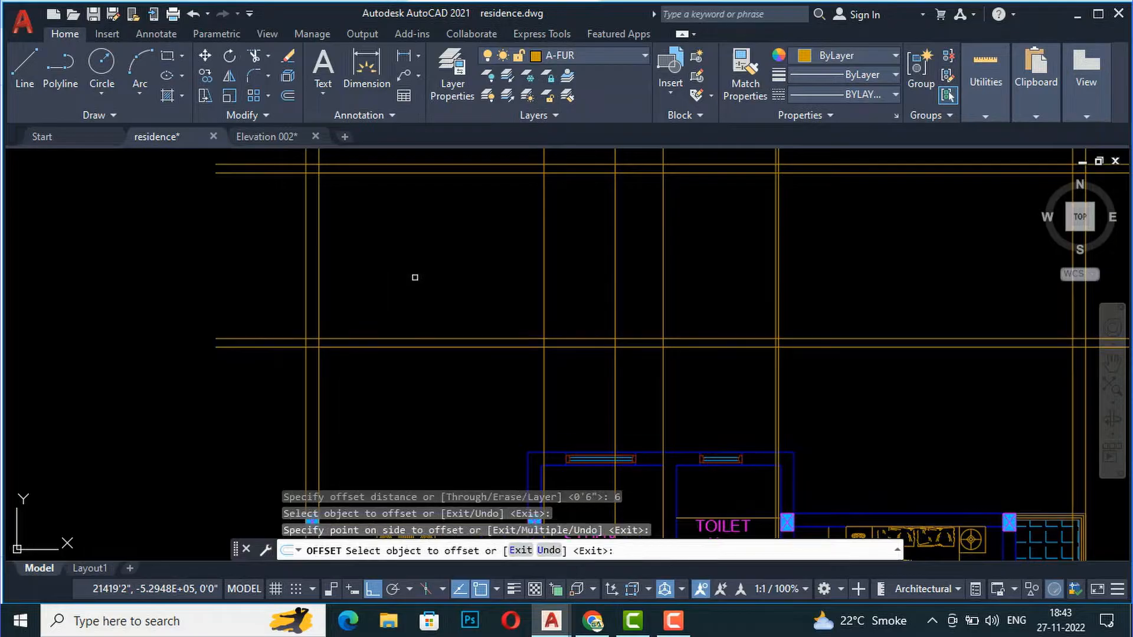
{"action": "key", "text": "Return"}
- Trim the 6" offset line at the projection line between staircase and dining, and erase its remainder beyond the staircase bay
{"action": "scroll", "coordinate": [586, 343], "scroll_direction": "up", "scroll_amount": 2}
{"action": "type", "text": "tr"}
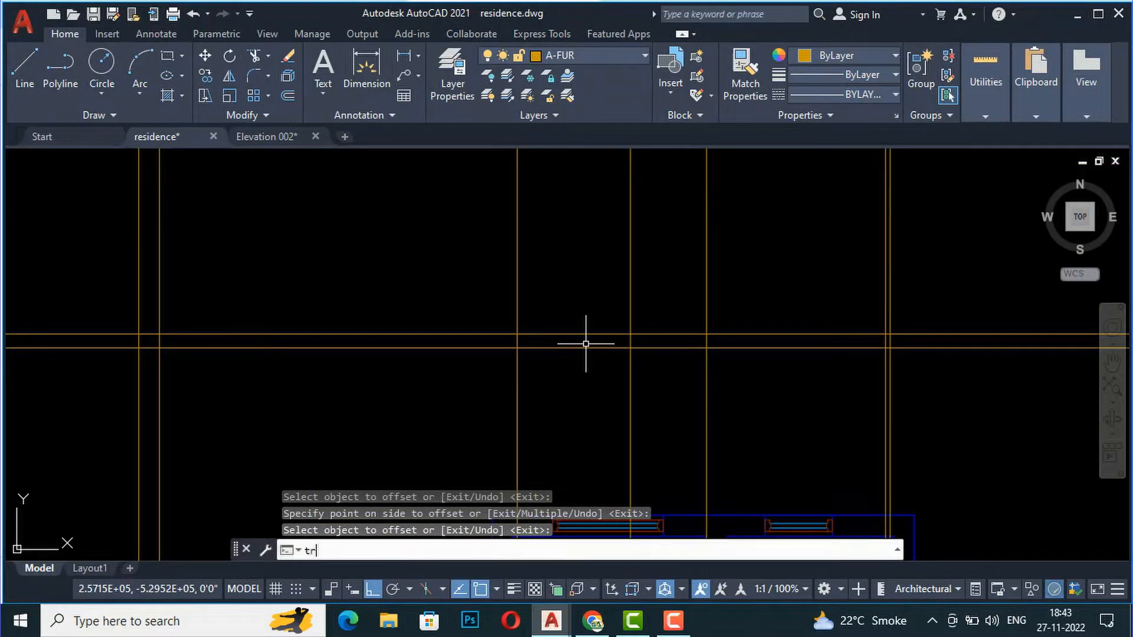
{"action": "key", "text": "Return"}
{"action": "left_click", "coordinate": [597, 333]}
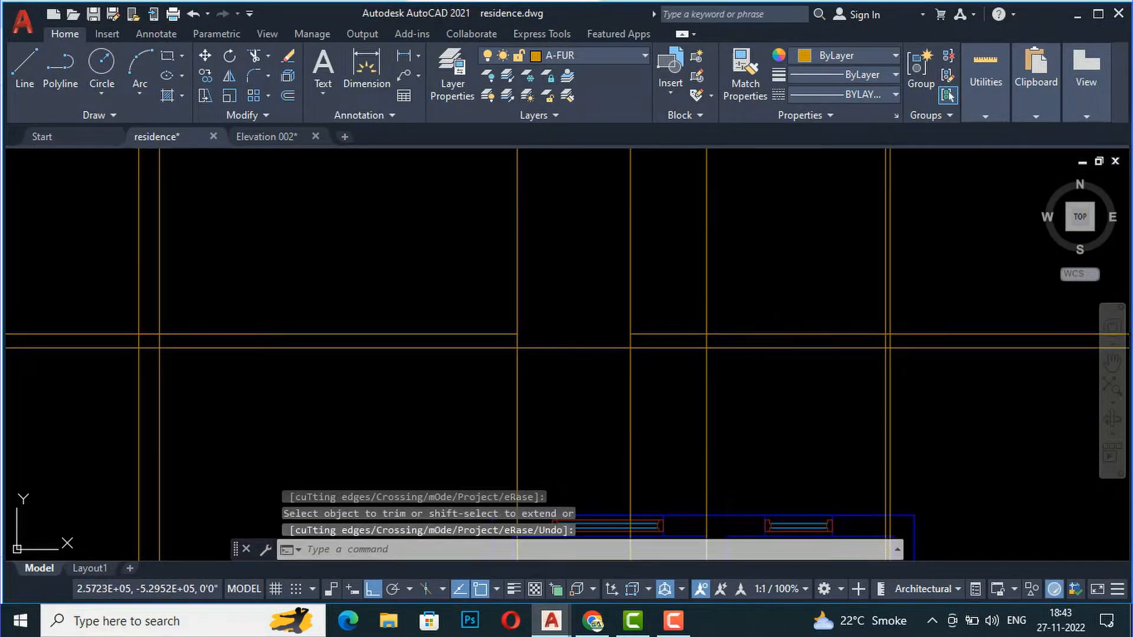
{"action": "key", "text": "Escape"}
{"action": "left_click", "coordinate": [768, 336]}
{"action": "key", "text": "Delete"}
{"action": "scroll", "coordinate": [767, 307], "scroll_direction": "down", "scroll_amount": 1}
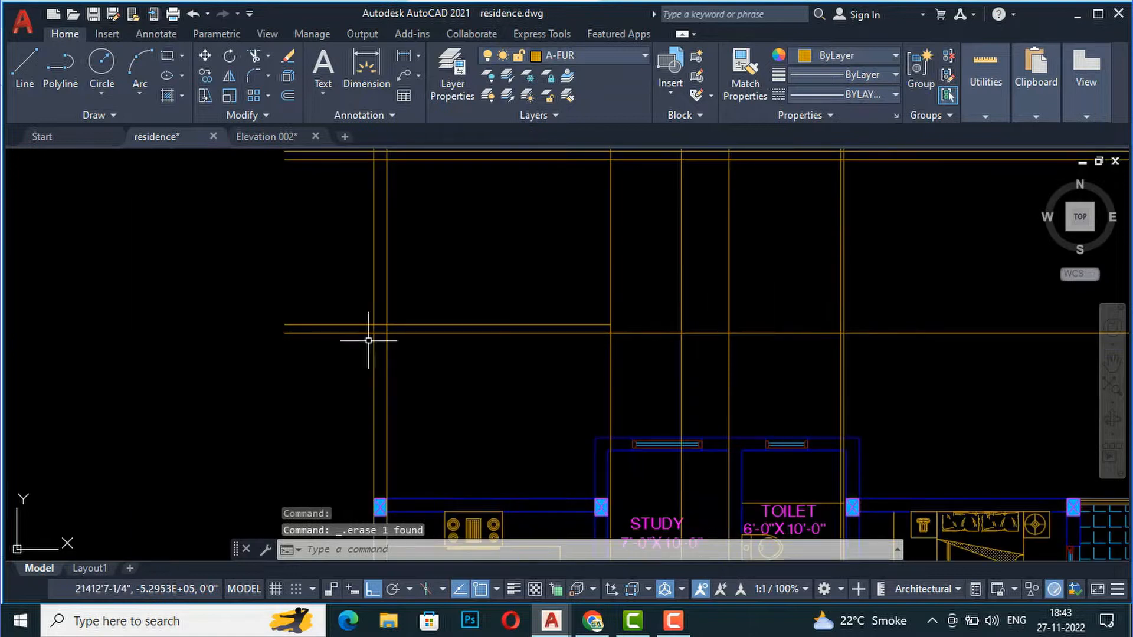
- Move the trimmed horizontal line above the base line in the staircase bay to the A-DW-SEC layer
{"action": "scroll", "coordinate": [318, 319], "scroll_direction": "up", "scroll_amount": 2}
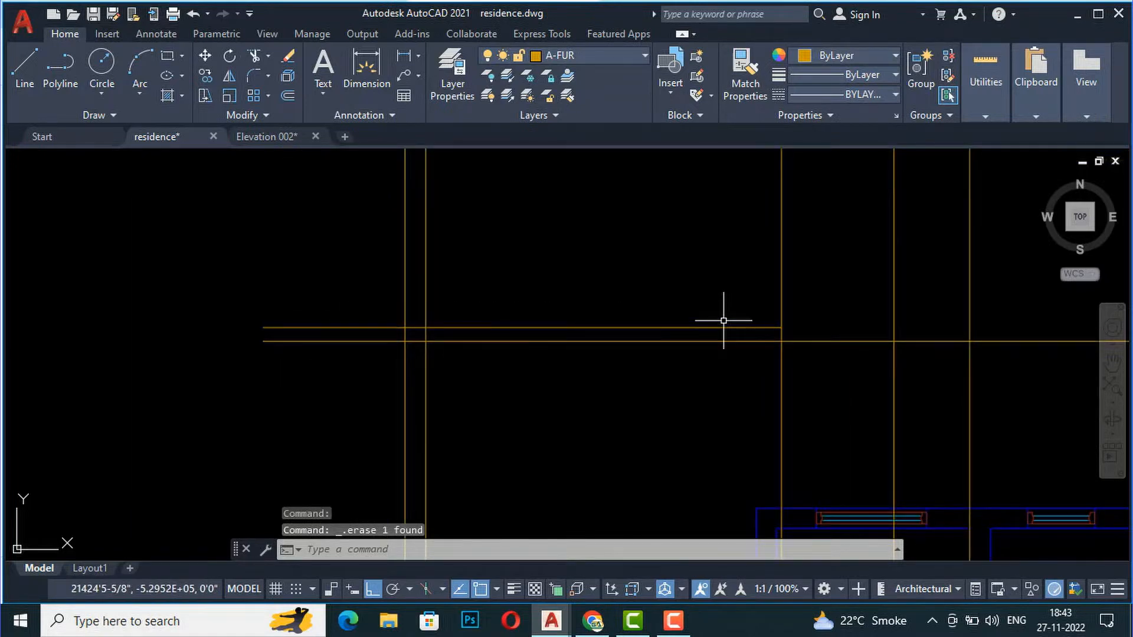
{"action": "left_click", "coordinate": [692, 327]}
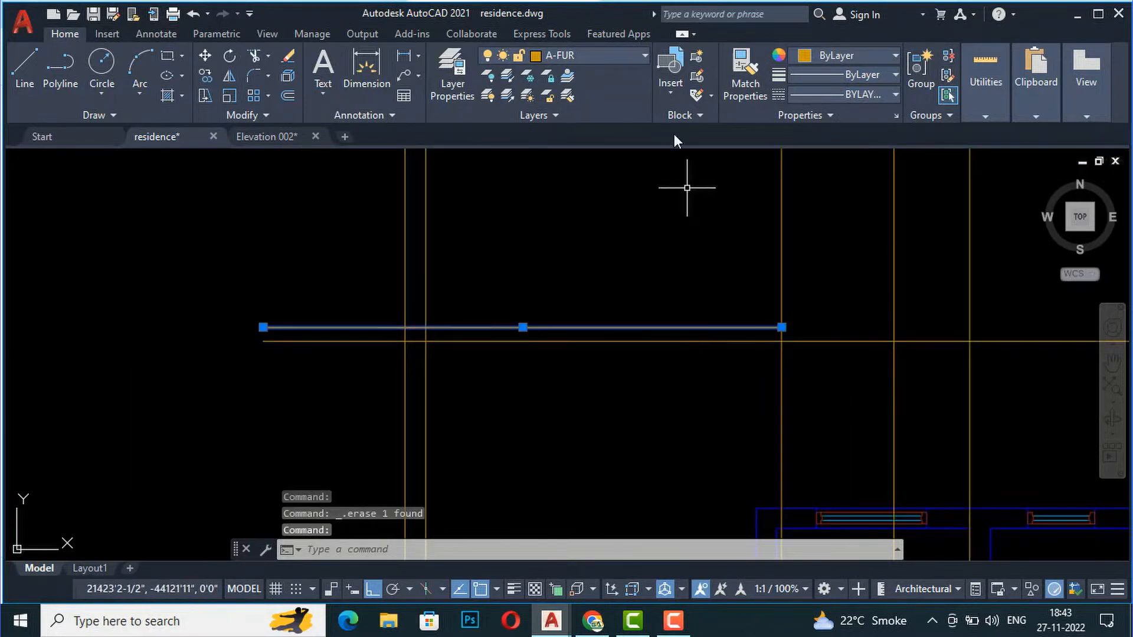
{"action": "left_click", "coordinate": [617, 53]}
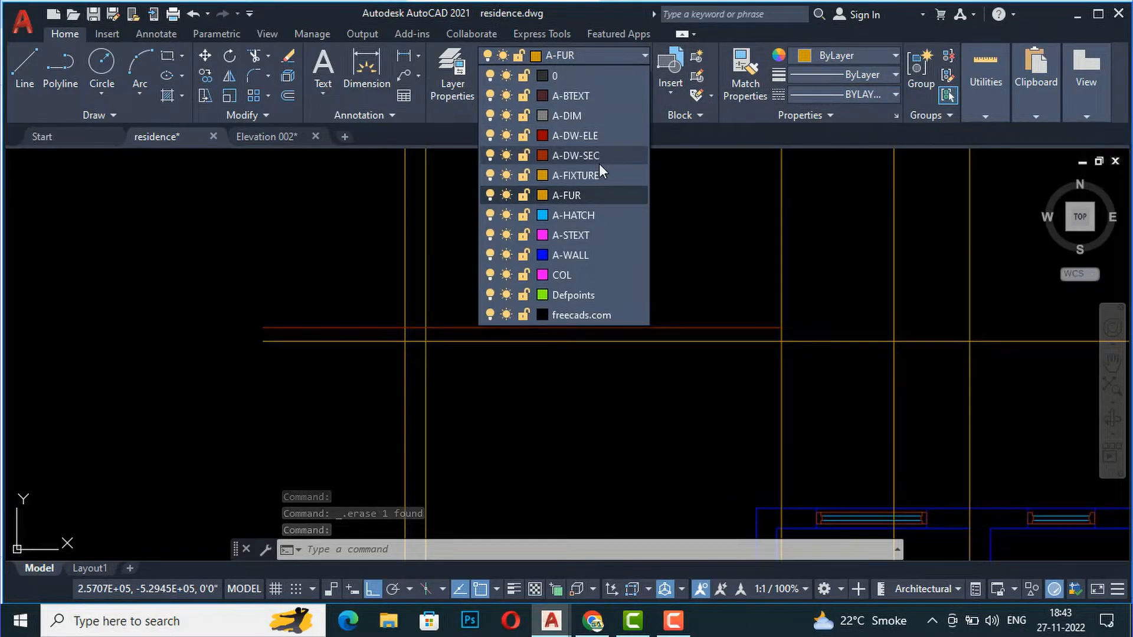
{"action": "left_click", "coordinate": [600, 163]}
{"action": "key", "text": "Escape"}
{"action": "scroll", "coordinate": [627, 321], "scroll_direction": "up", "scroll_amount": 2}
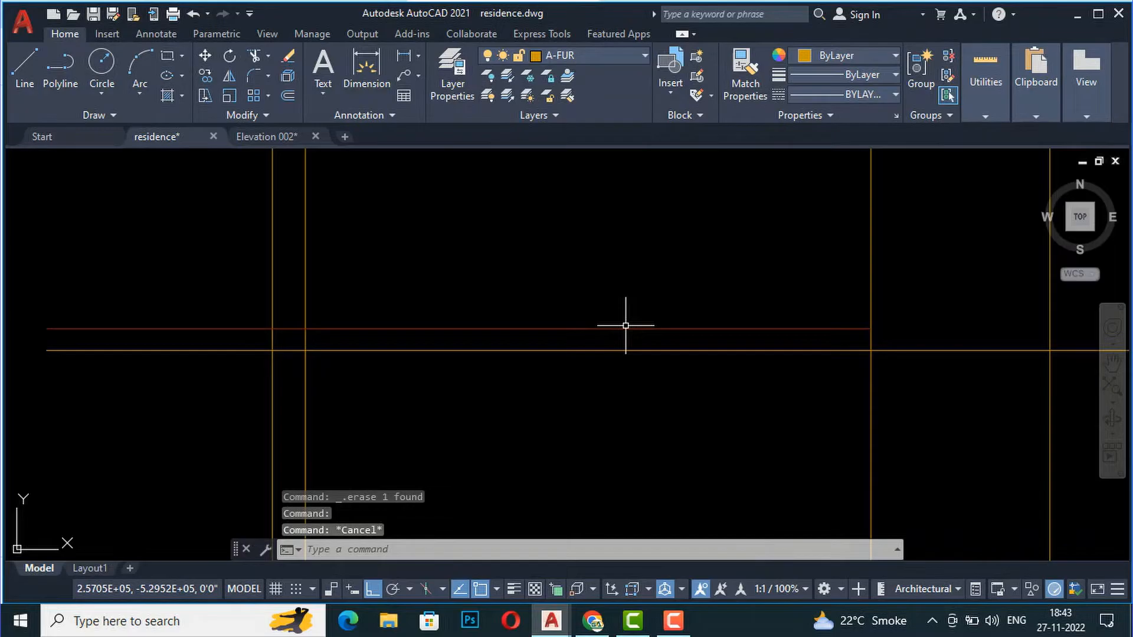
- Offset the A-DW-SEC line upward nine times at 6" spacing, each from the previous copy, to make the staircase riser levels
{"action": "type", "text": "O"}
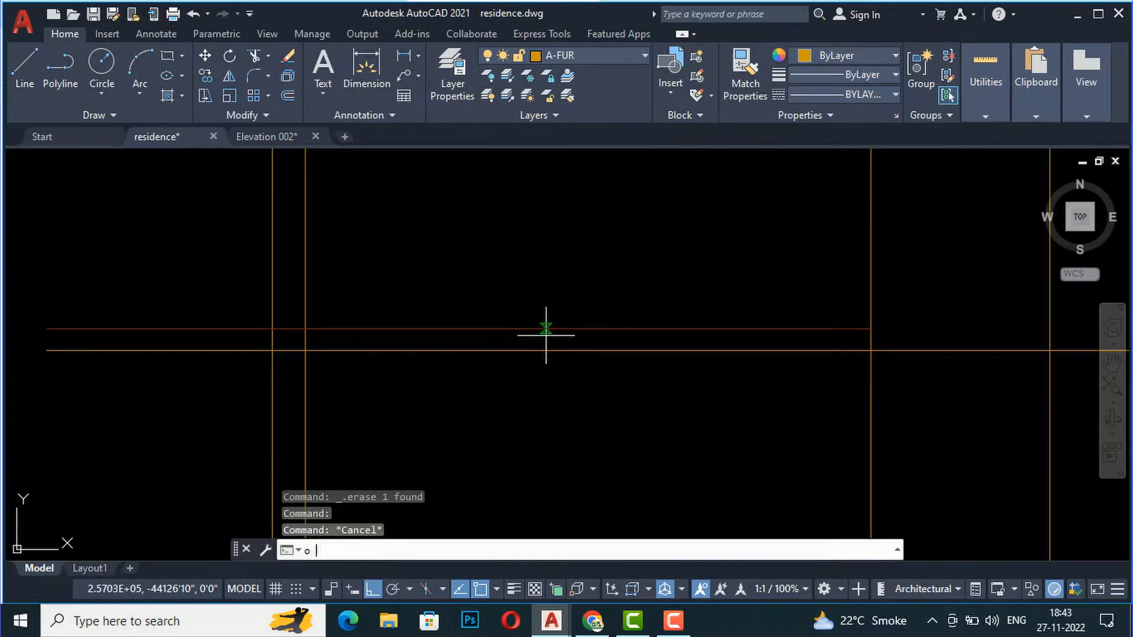
{"action": "key", "text": "Return"}
{"action": "key", "text": "Return"}
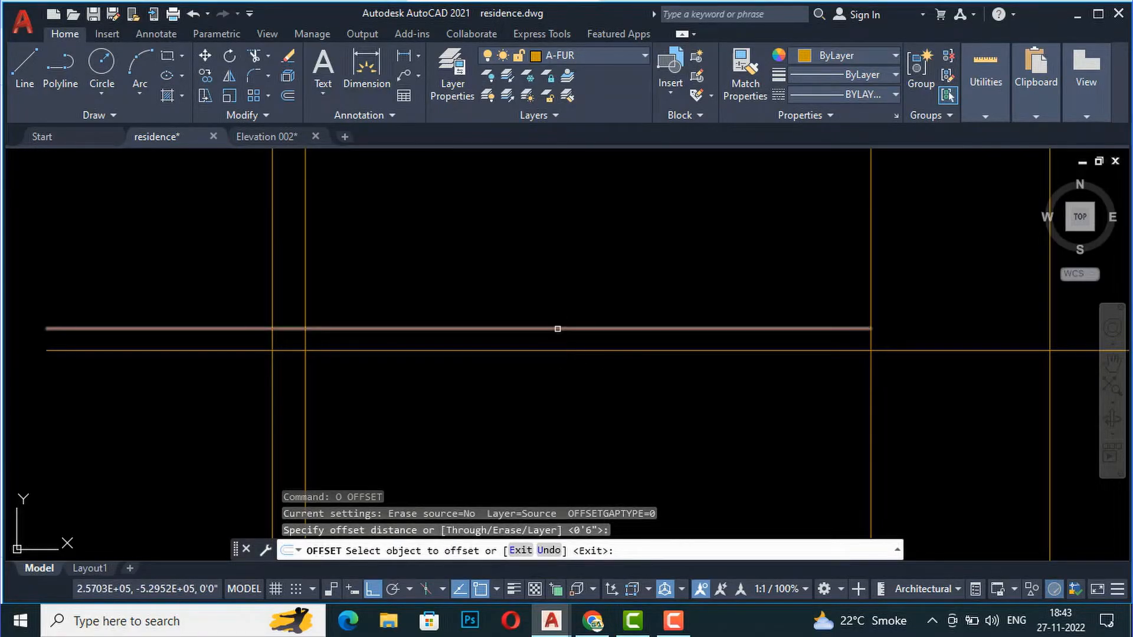
{"action": "left_click", "coordinate": [557, 328]}
{"action": "left_click", "coordinate": [560, 263]}
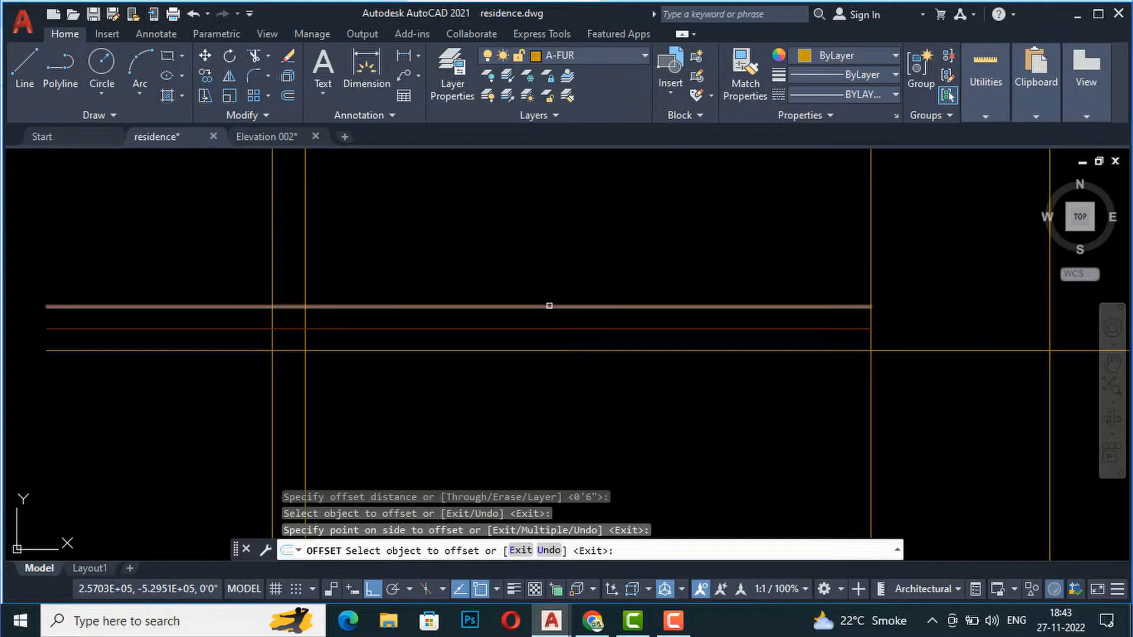
{"action": "left_click", "coordinate": [548, 306]}
{"action": "left_click", "coordinate": [554, 264]}
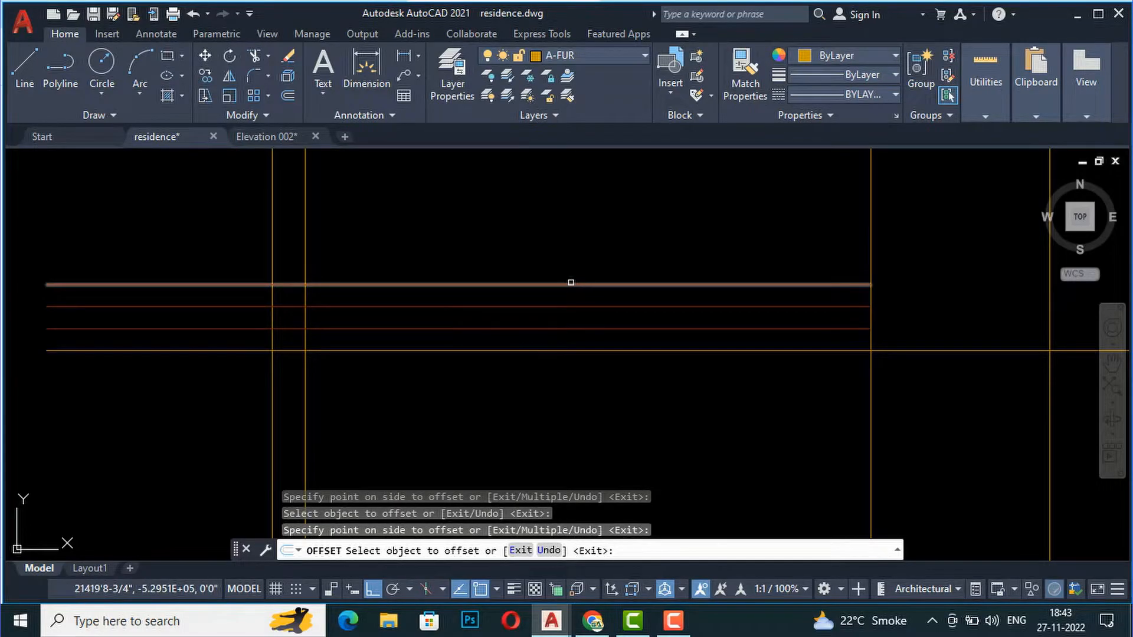
{"action": "left_click", "coordinate": [571, 284]}
{"action": "left_click", "coordinate": [582, 215]}
{"action": "left_click", "coordinate": [579, 262]}
{"action": "left_click", "coordinate": [588, 187]}
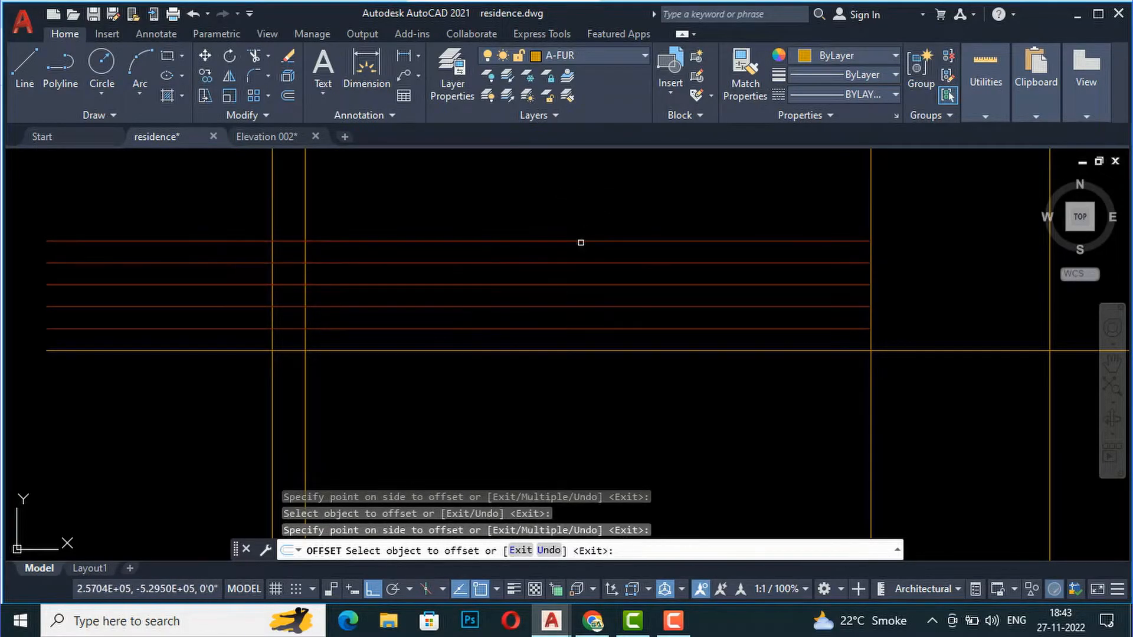
{"action": "left_click", "coordinate": [587, 241]}
{"action": "left_click", "coordinate": [599, 215]}
{"action": "left_click", "coordinate": [599, 220]}
{"action": "left_click", "coordinate": [602, 184]}
{"action": "scroll", "coordinate": [597, 217], "scroll_direction": "down", "scroll_amount": 3}
{"action": "scroll", "coordinate": [551, 276], "scroll_direction": "up", "scroll_amount": 2}
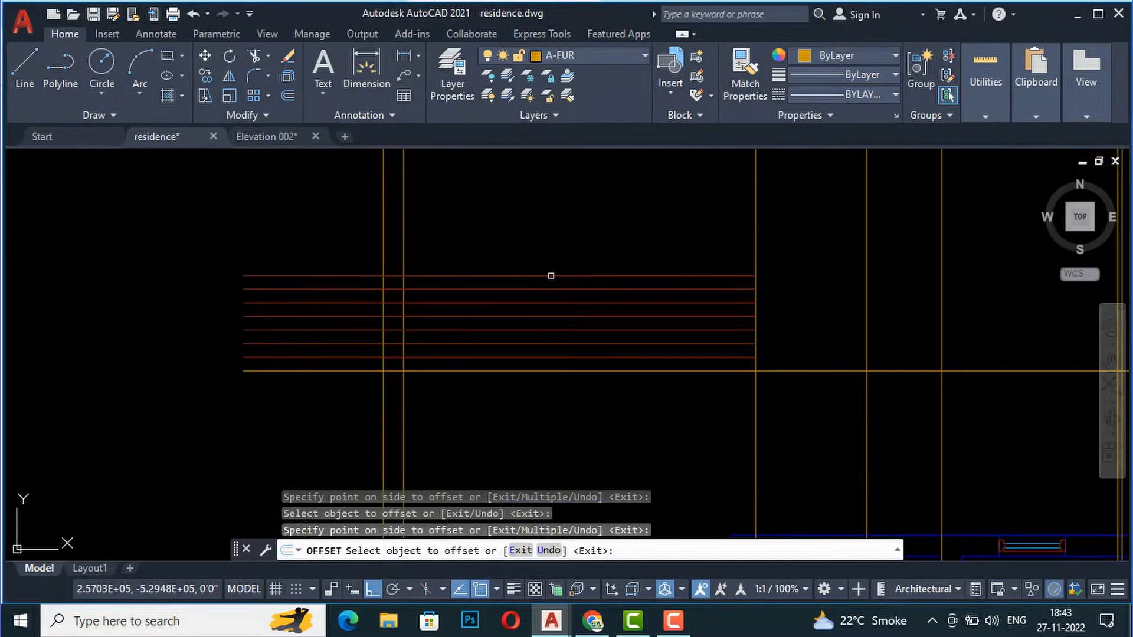
{"action": "left_click", "coordinate": [551, 276]}
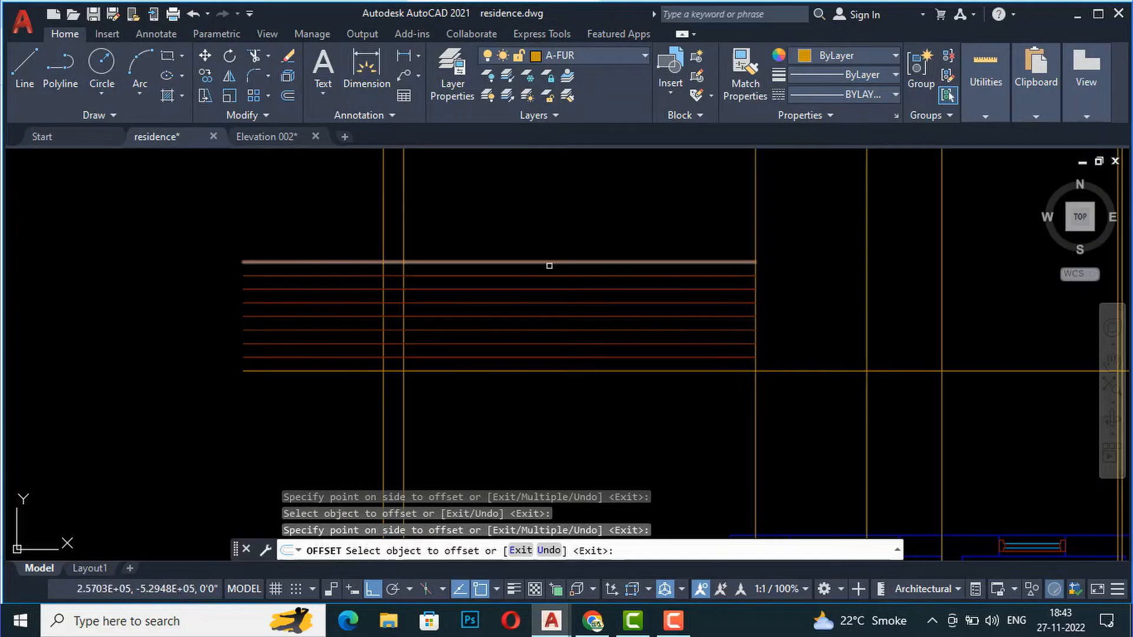
{"action": "left_click", "coordinate": [575, 262]}
{"action": "left_click", "coordinate": [576, 240]}
{"action": "left_click", "coordinate": [566, 248]}
{"action": "left_click", "coordinate": [581, 184]}
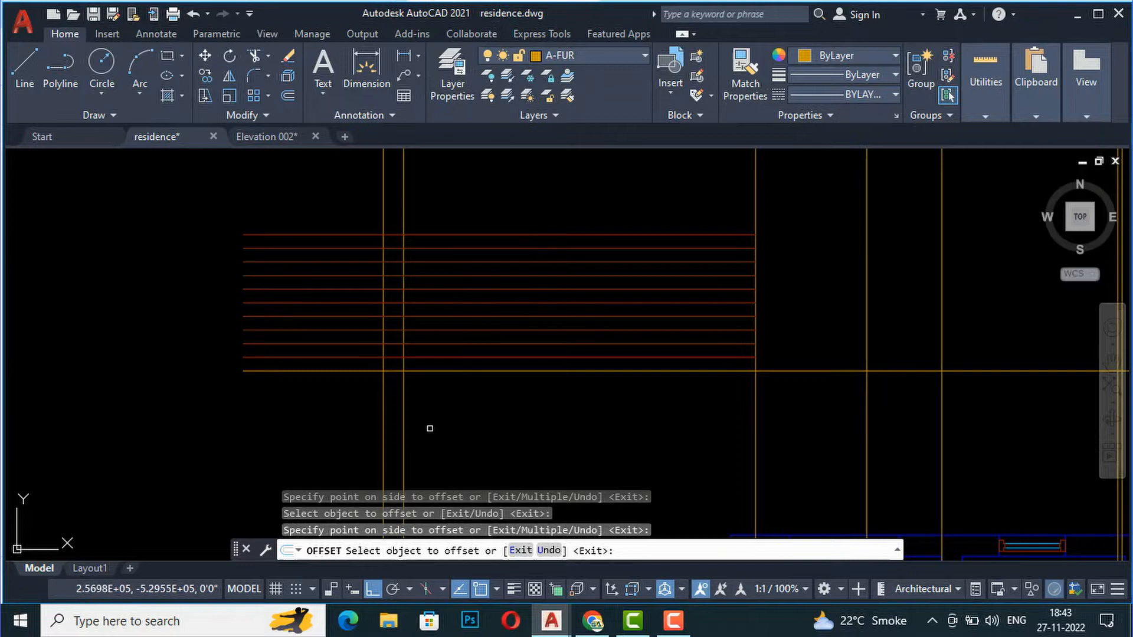
{"action": "scroll", "coordinate": [429, 428], "scroll_direction": "down", "scroll_amount": 2}
{"action": "key", "text": "Return"}
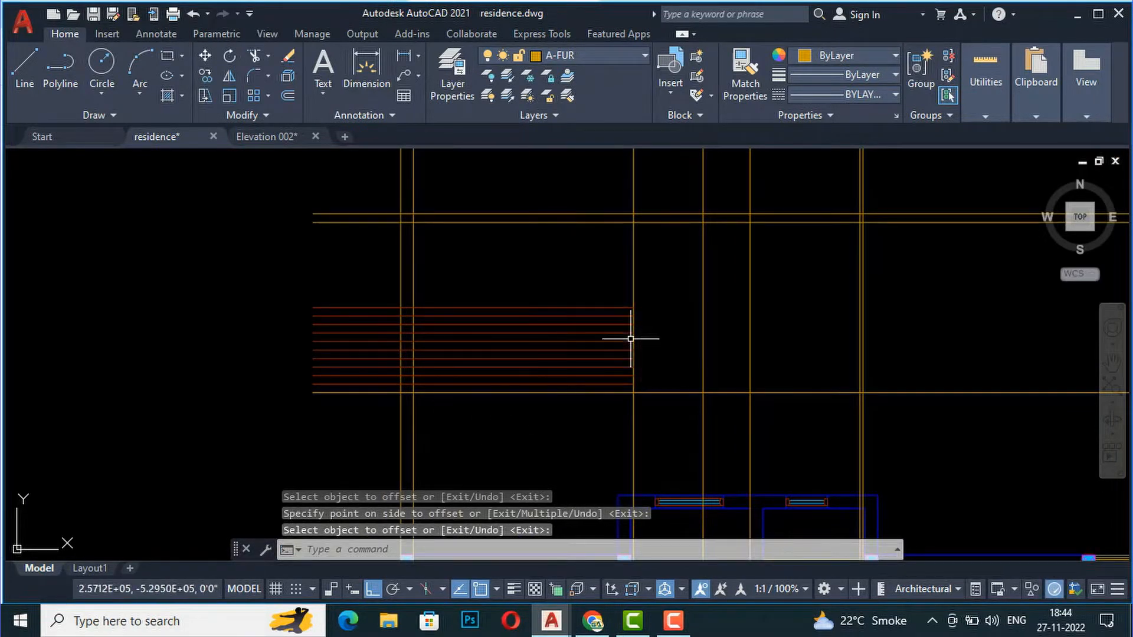
- Draw vertical construction lines through the ends of the nine stair tread lines on the ground floor plan
{"action": "scroll", "coordinate": [582, 309], "scroll_direction": "up", "scroll_amount": 2}
{"action": "scroll", "coordinate": [579, 312], "scroll_direction": "down", "scroll_amount": 5}
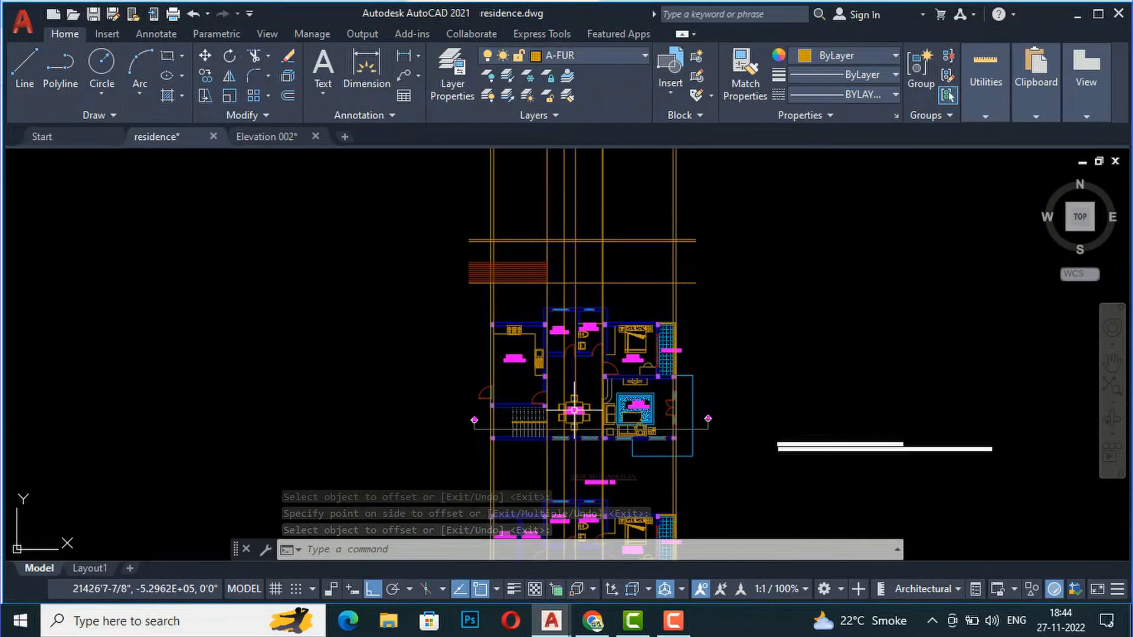
{"action": "scroll", "coordinate": [551, 317], "scroll_direction": "up", "scroll_amount": 3}
{"action": "scroll", "coordinate": [511, 405], "scroll_direction": "up", "scroll_amount": 4}
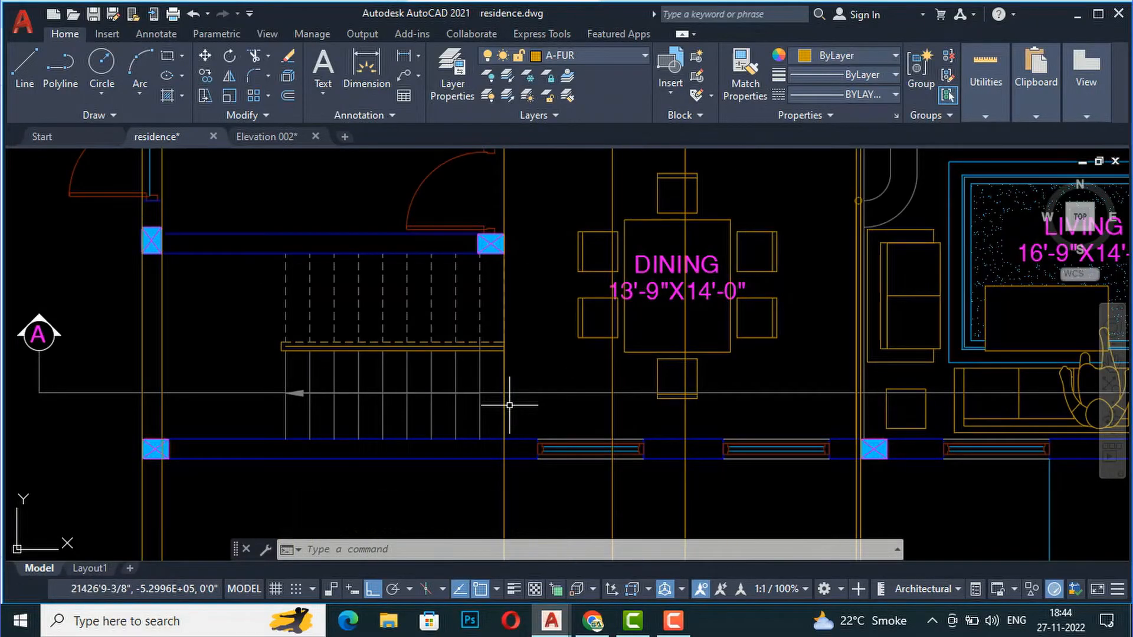
{"action": "type", "text": "xl"}
{"action": "key", "text": "Return"}
{"action": "type", "text": "v"}
{"action": "key", "text": "Return"}
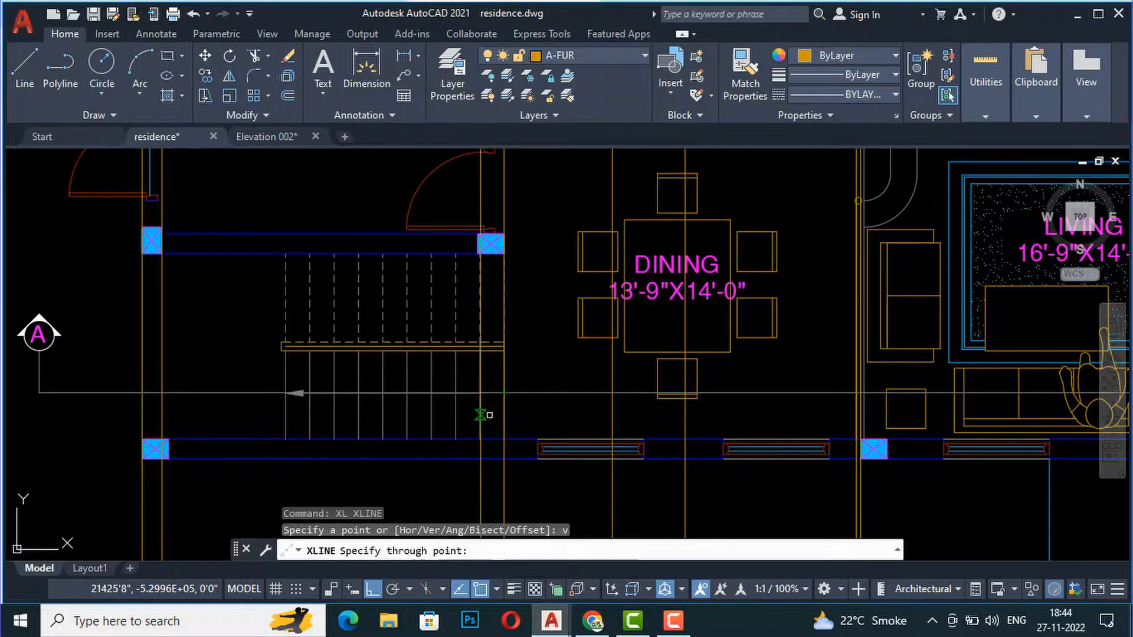
{"action": "left_click", "coordinate": [480, 439]}
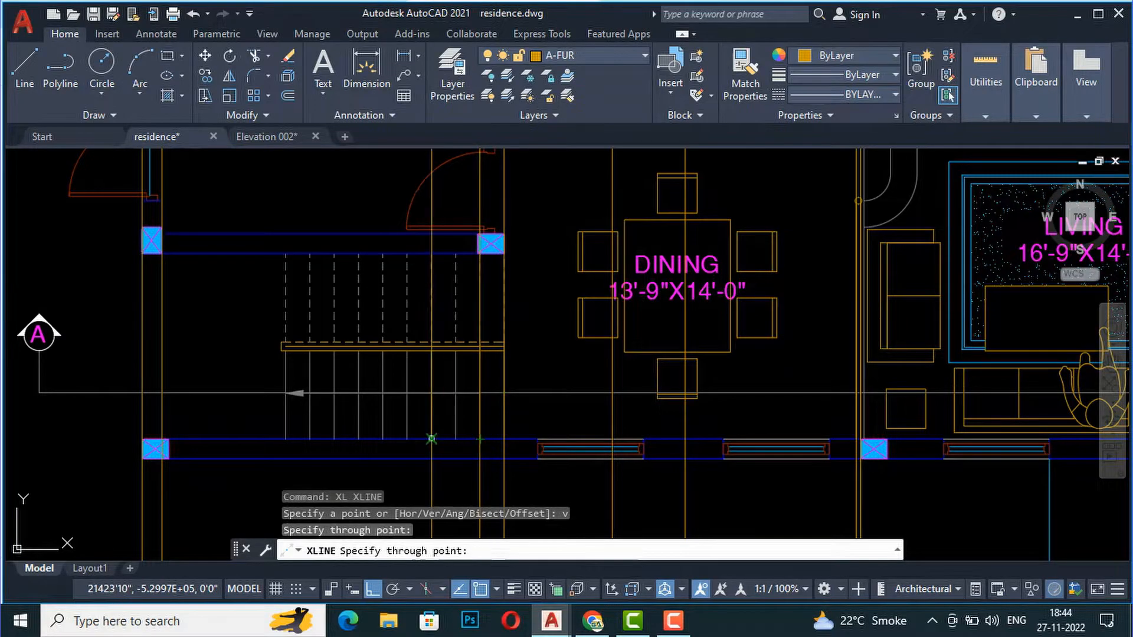
{"action": "left_click", "coordinate": [455, 438]}
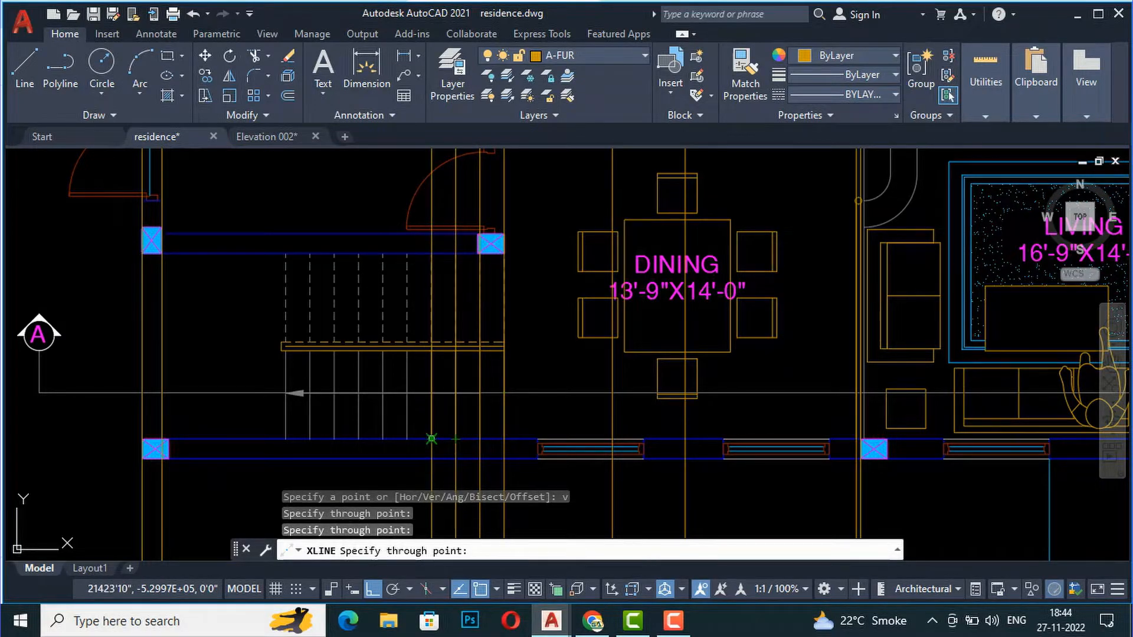
{"action": "left_click", "coordinate": [432, 438]}
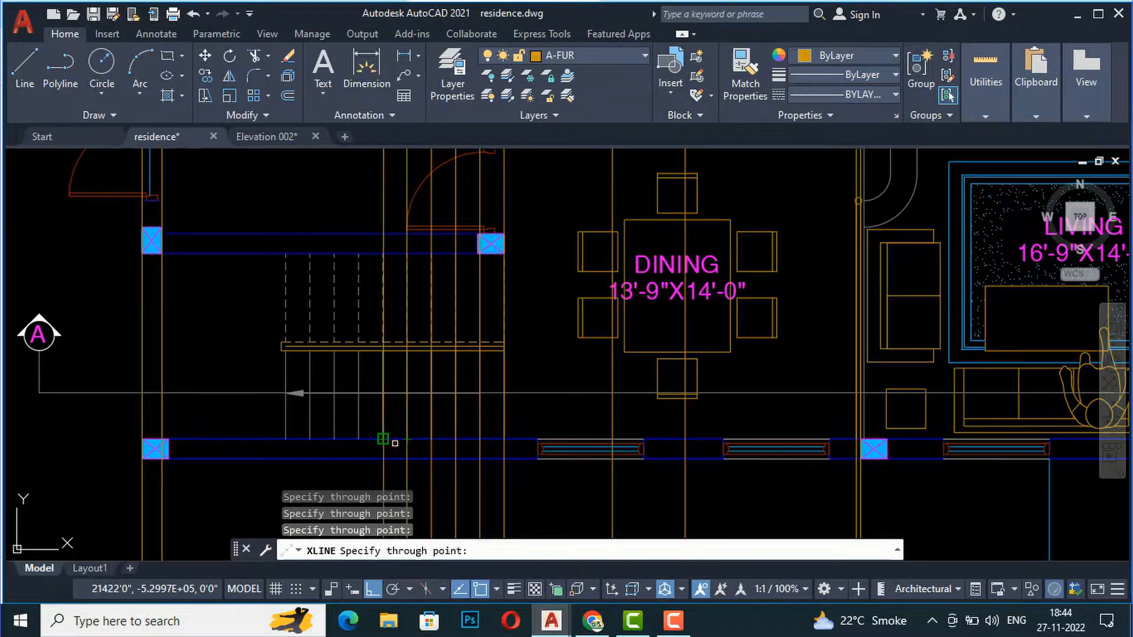
{"action": "left_click", "coordinate": [383, 438]}
{"action": "left_click", "coordinate": [358, 439]}
{"action": "left_click", "coordinate": [334, 438]}
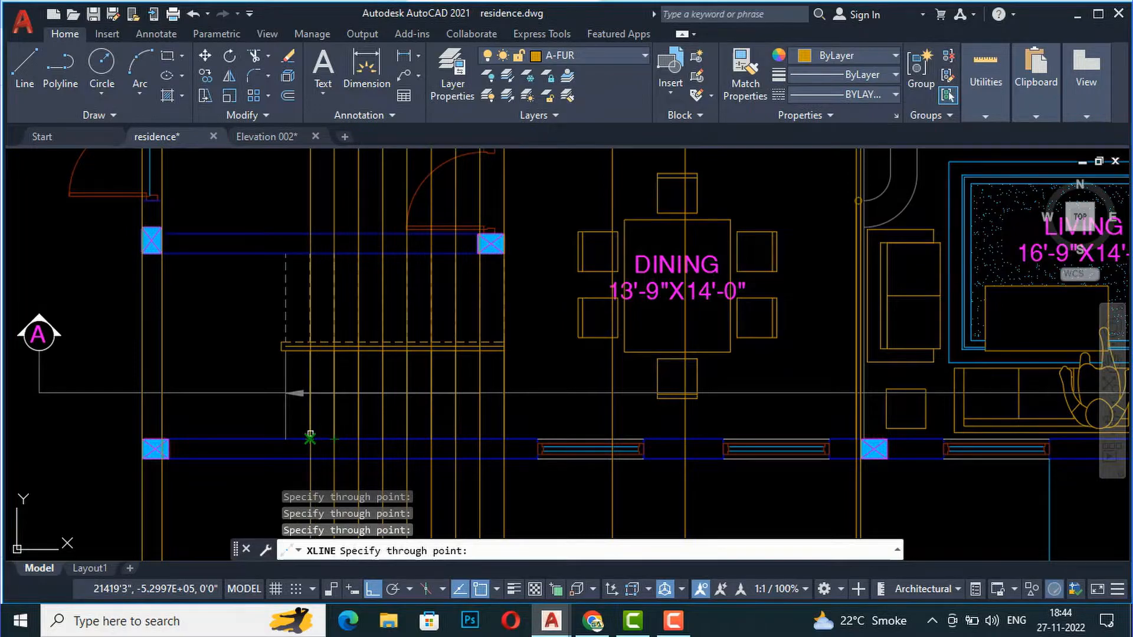
{"action": "scroll", "coordinate": [309, 438], "scroll_direction": "up", "scroll_amount": 5}
{"action": "left_click", "coordinate": [297, 456]}
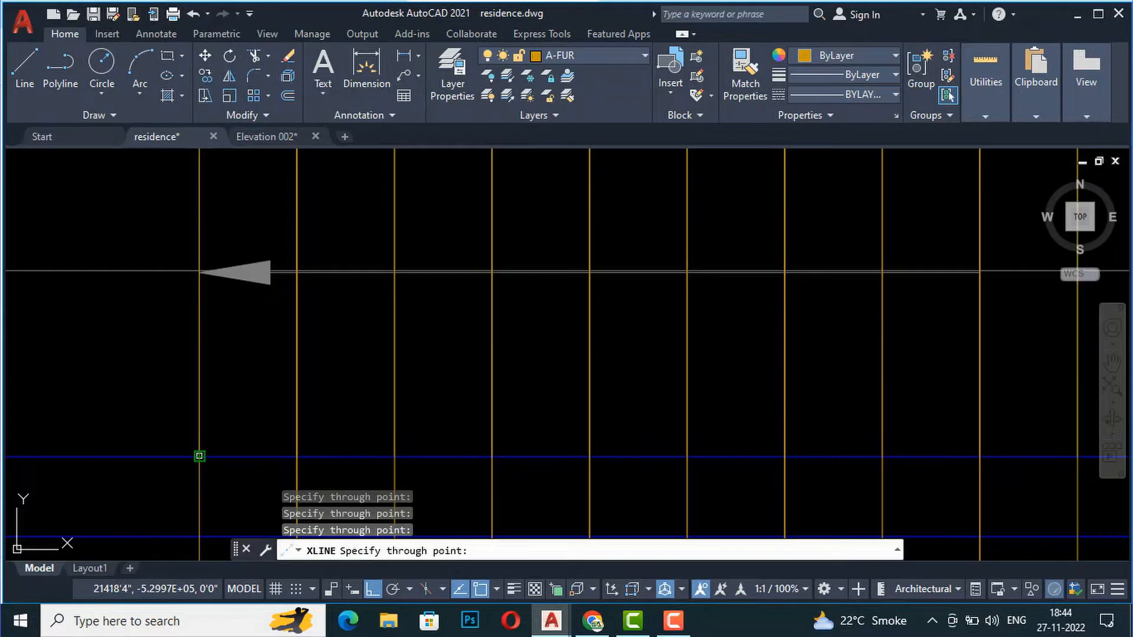
{"action": "scroll", "coordinate": [471, 437], "scroll_direction": "down", "scroll_amount": 8}
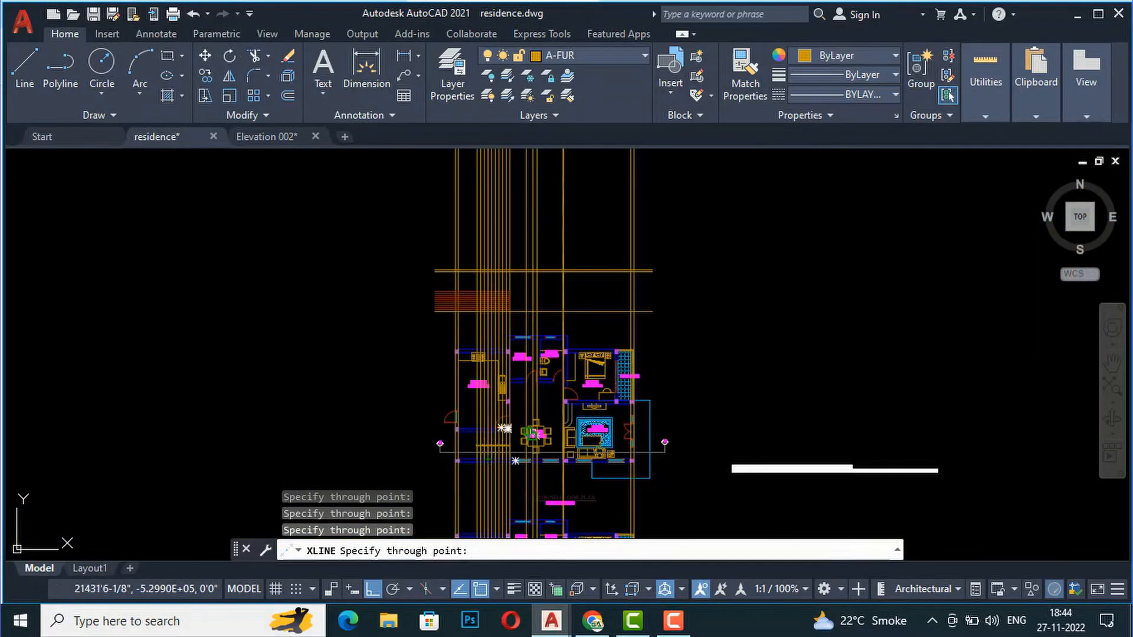
{"action": "key", "text": "Escape"}
- Draw the stair profile as a polyline from the base line up through the riser and tread grid, ending with a landing at the wall's inner line
{"action": "scroll", "coordinate": [499, 292], "scroll_direction": "up", "scroll_amount": 7}
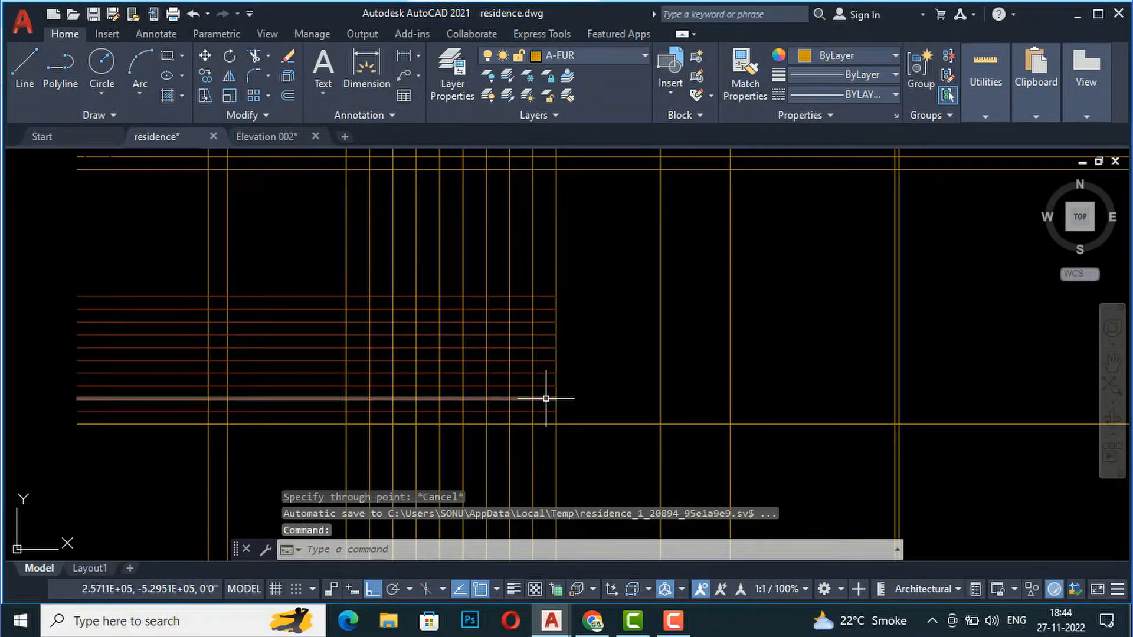
{"action": "scroll", "coordinate": [546, 398], "scroll_direction": "up", "scroll_amount": 2}
{"action": "type", "text": "p"}
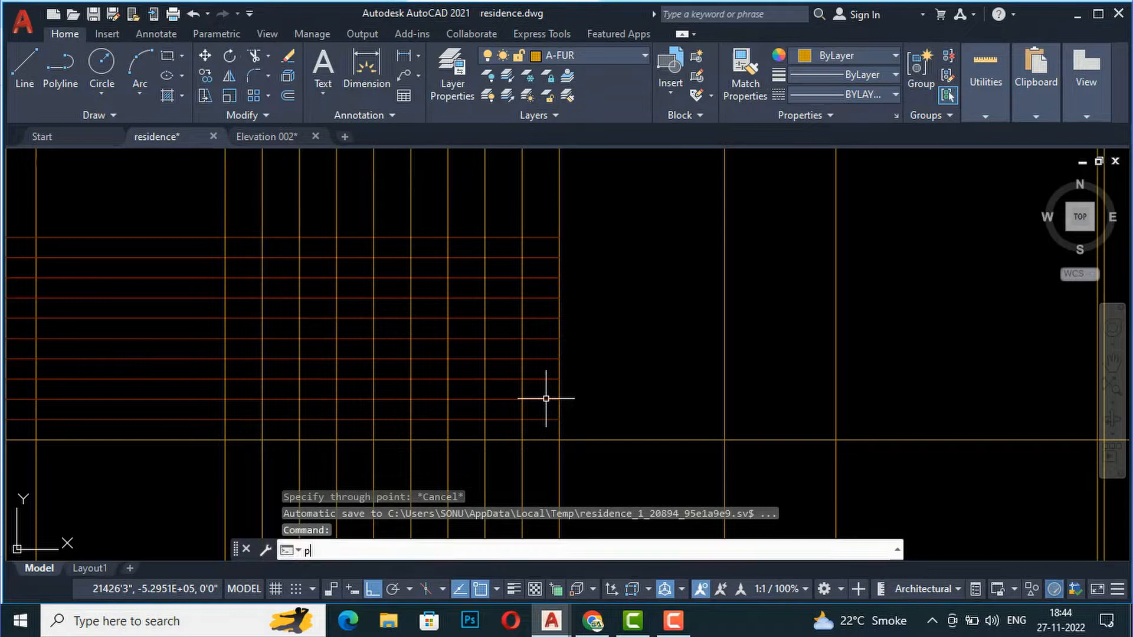
{"action": "type", "text": "l"}
{"action": "key", "text": "Return"}
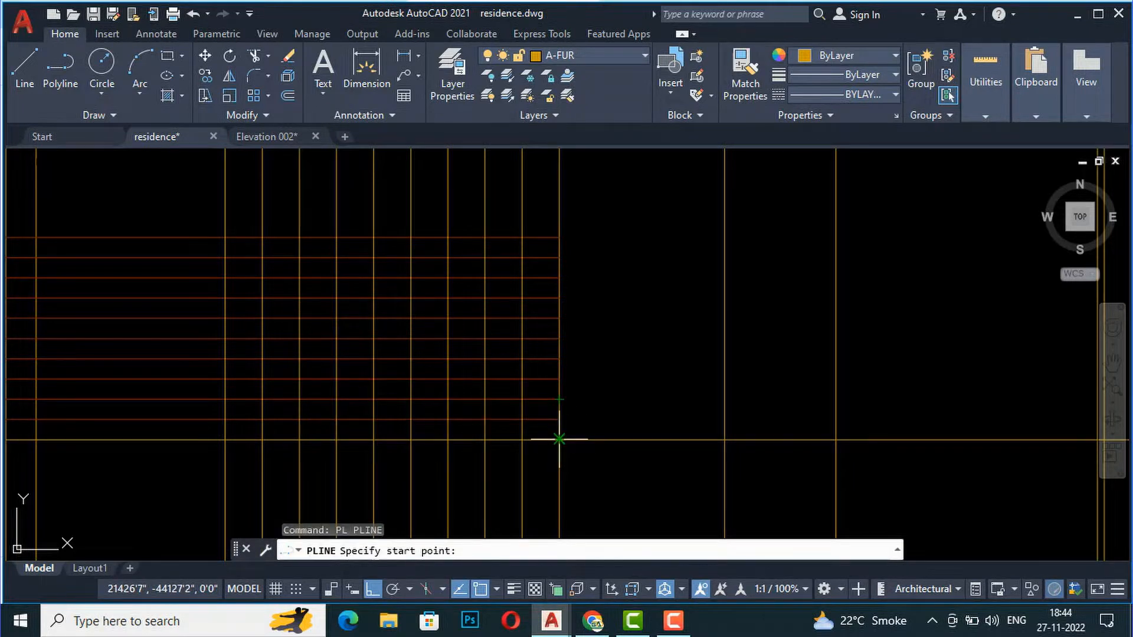
{"action": "left_click", "coordinate": [559, 439]}
{"action": "left_click", "coordinate": [558, 418]}
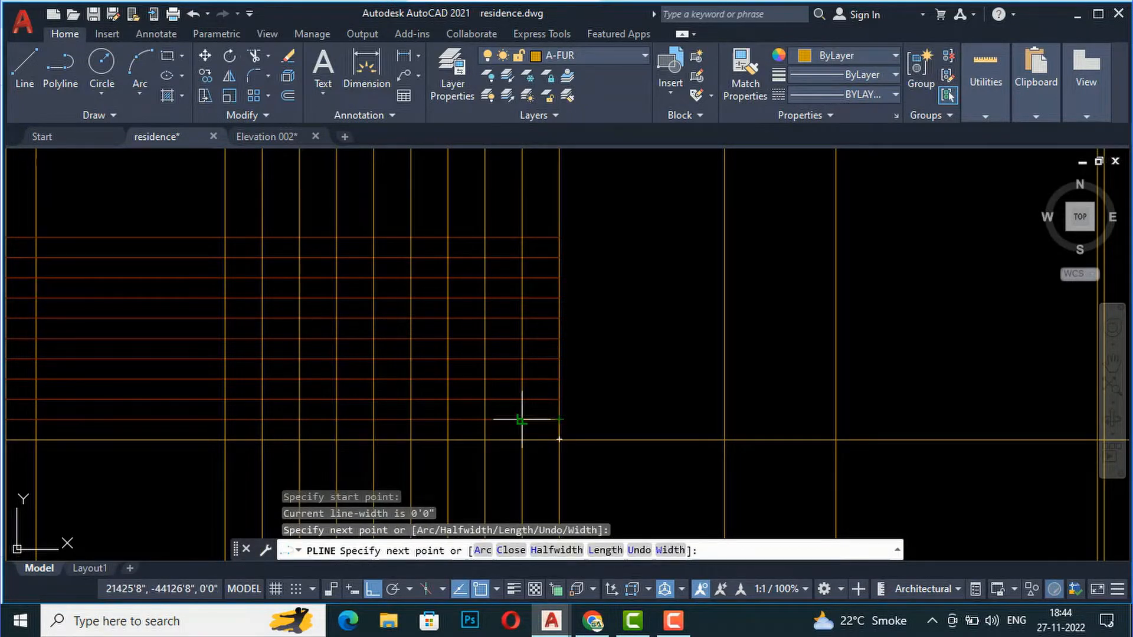
{"action": "left_click", "coordinate": [521, 419]}
{"action": "left_click", "coordinate": [522, 399]}
{"action": "left_click", "coordinate": [485, 399]}
{"action": "left_click", "coordinate": [485, 378]}
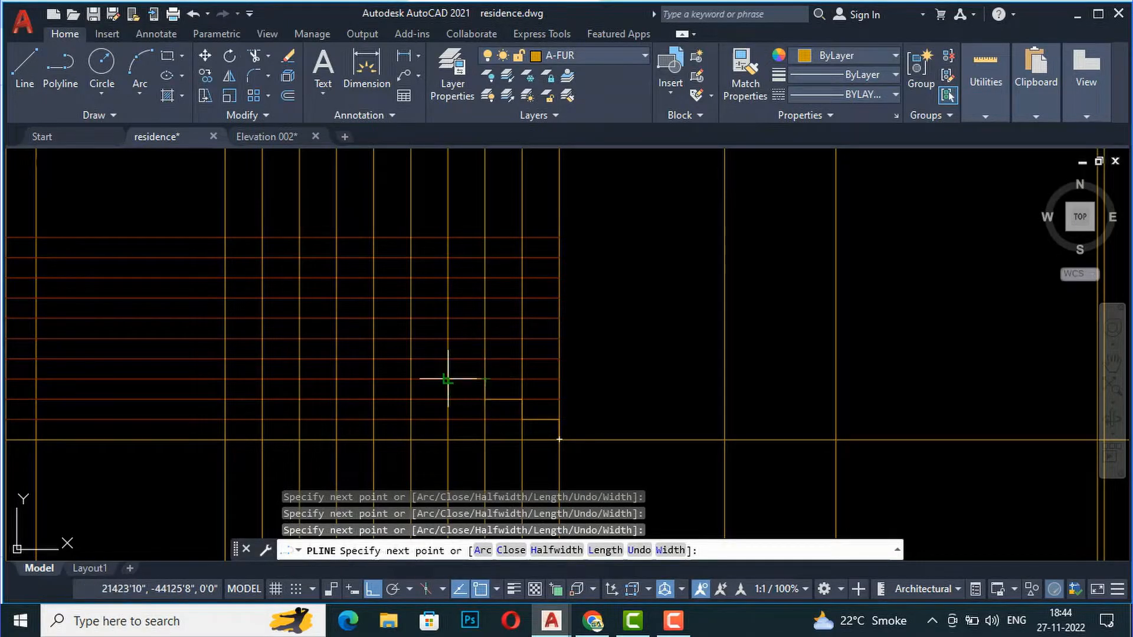
{"action": "left_click", "coordinate": [410, 358]}
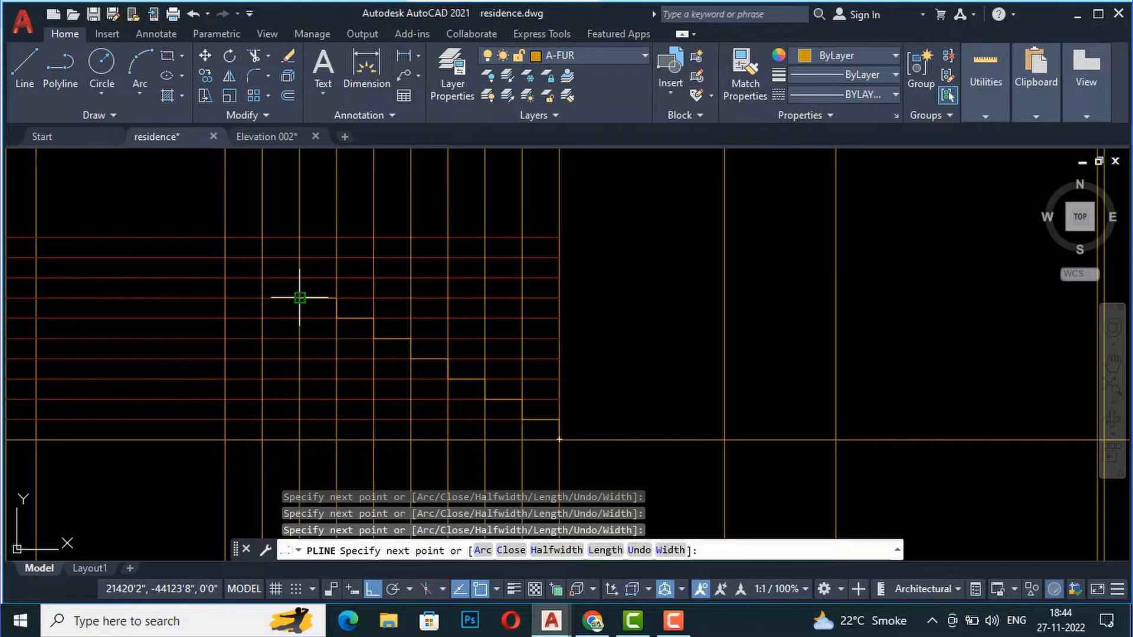
{"action": "left_click", "coordinate": [299, 277]}
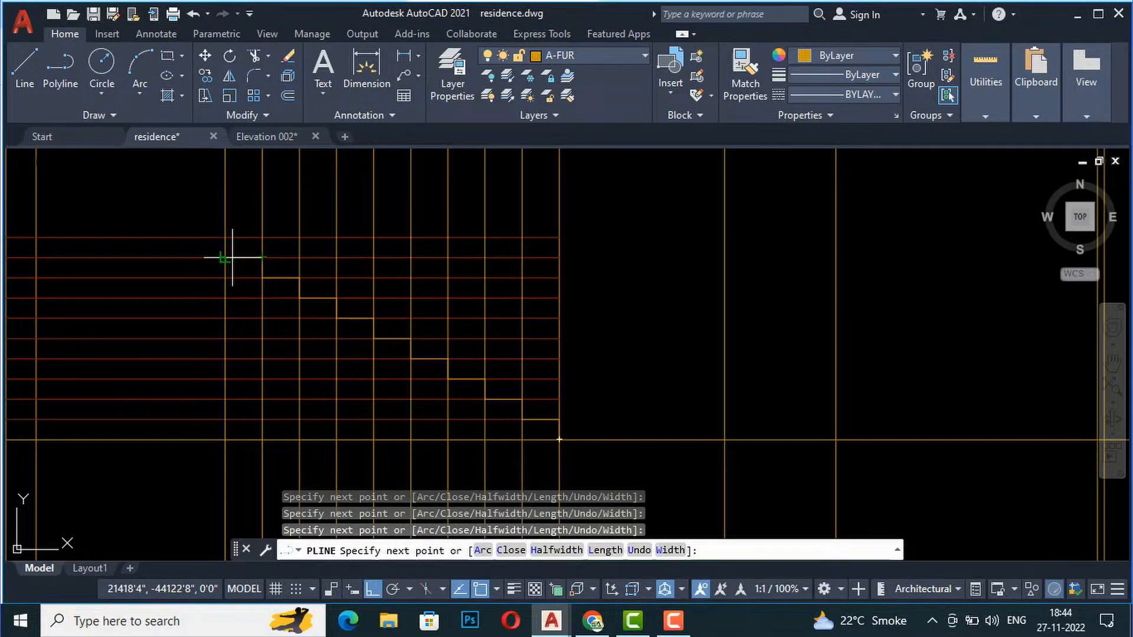
{"action": "left_click", "coordinate": [225, 237]}
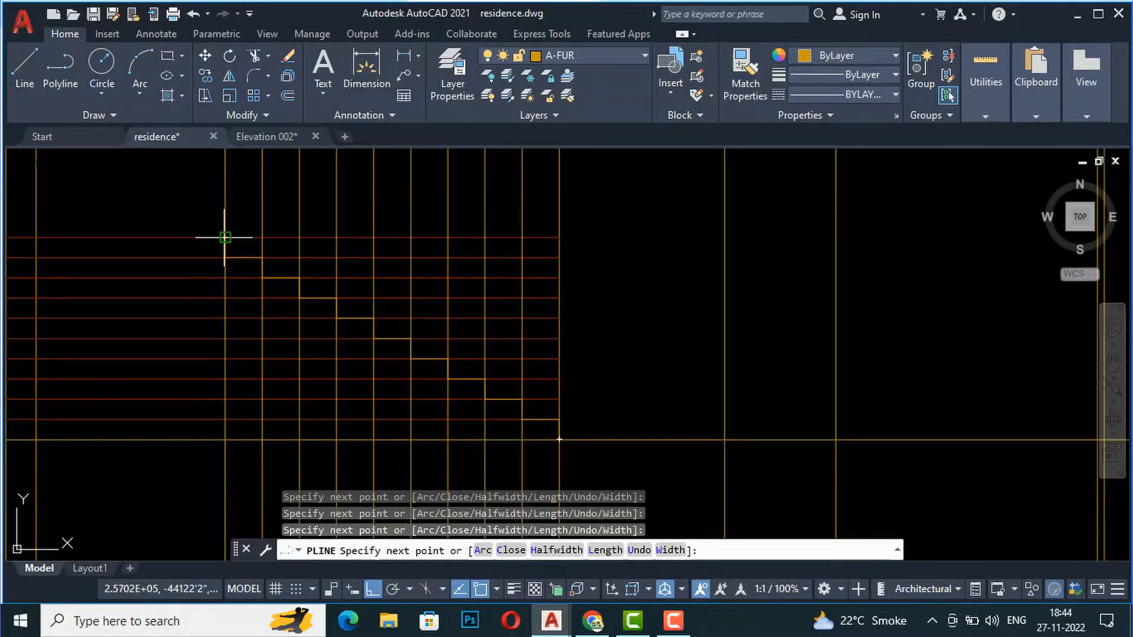
{"action": "left_click", "coordinate": [36, 237]}
{"action": "key", "text": "Escape"}
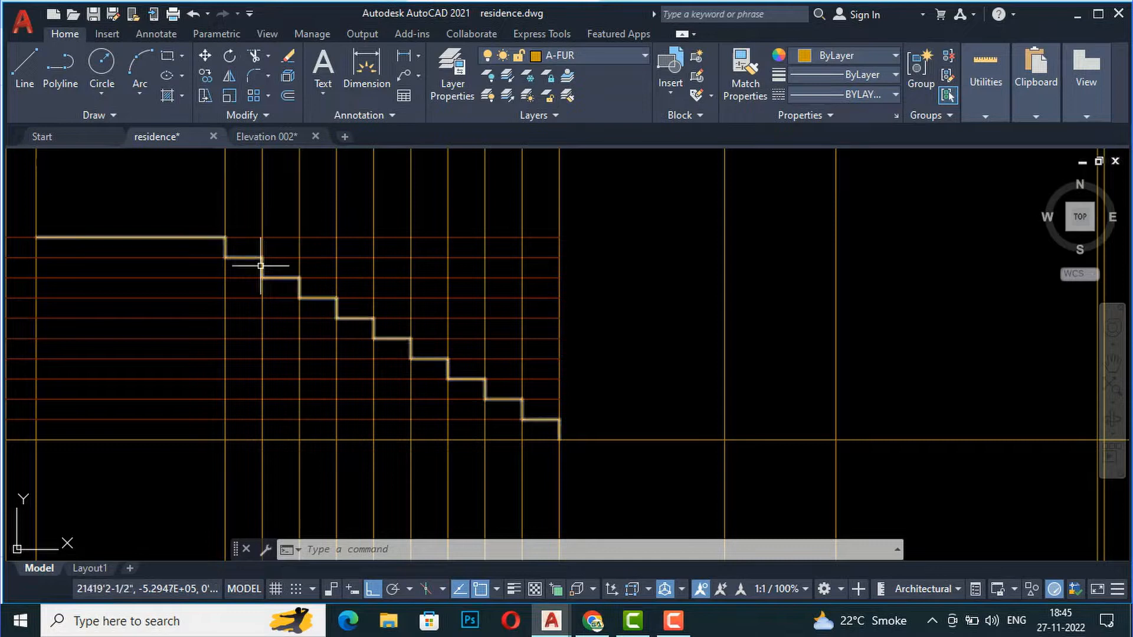
{"action": "scroll", "coordinate": [509, 281], "scroll_direction": "down", "scroll_amount": 2}
{"action": "key", "text": "Escape"}
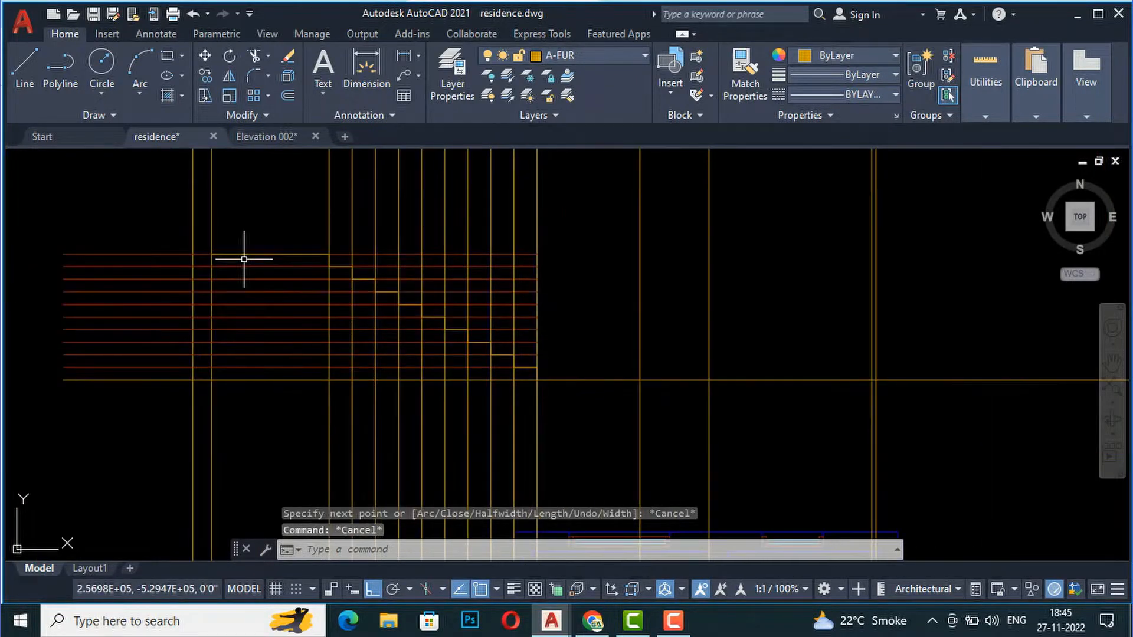
- Draw a sloping line from the foot of the first riser through the inner step corners to the foot of the top riser
{"action": "scroll", "coordinate": [260, 264], "scroll_direction": "down", "scroll_amount": 2}
{"action": "scroll", "coordinate": [276, 250], "scroll_direction": "up", "scroll_amount": 2}
{"action": "scroll", "coordinate": [466, 211], "scroll_direction": "up", "scroll_amount": 2}
{"action": "scroll", "coordinate": [475, 211], "scroll_direction": "down", "scroll_amount": 2}
{"action": "scroll", "coordinate": [477, 354], "scroll_direction": "up", "scroll_amount": 2}
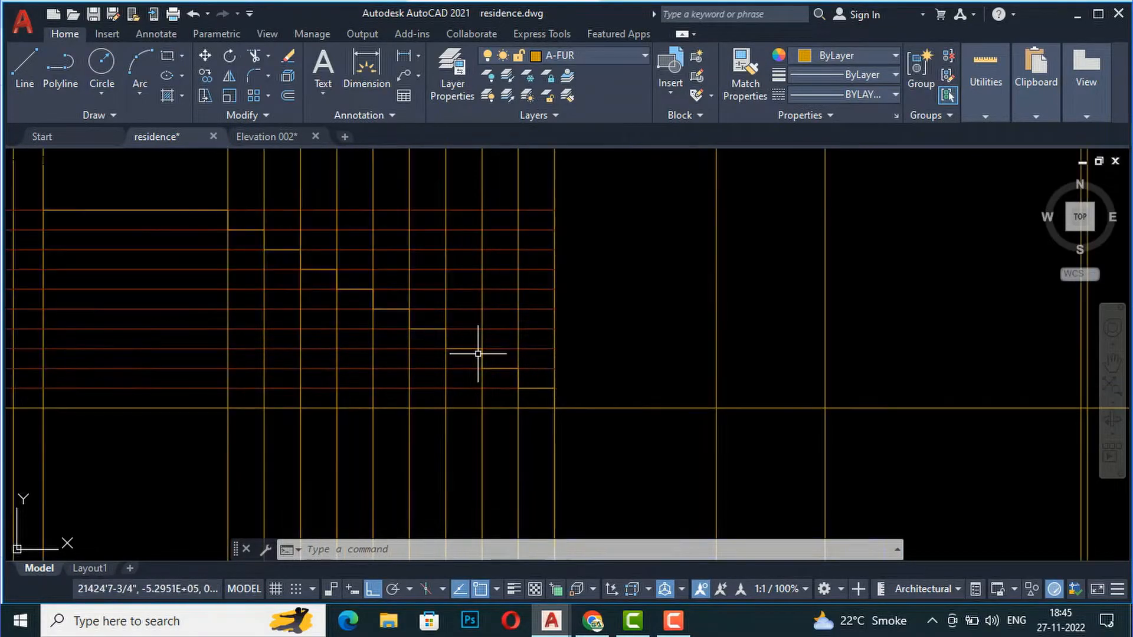
{"action": "type", "text": "l"}
{"action": "key", "text": "Return"}
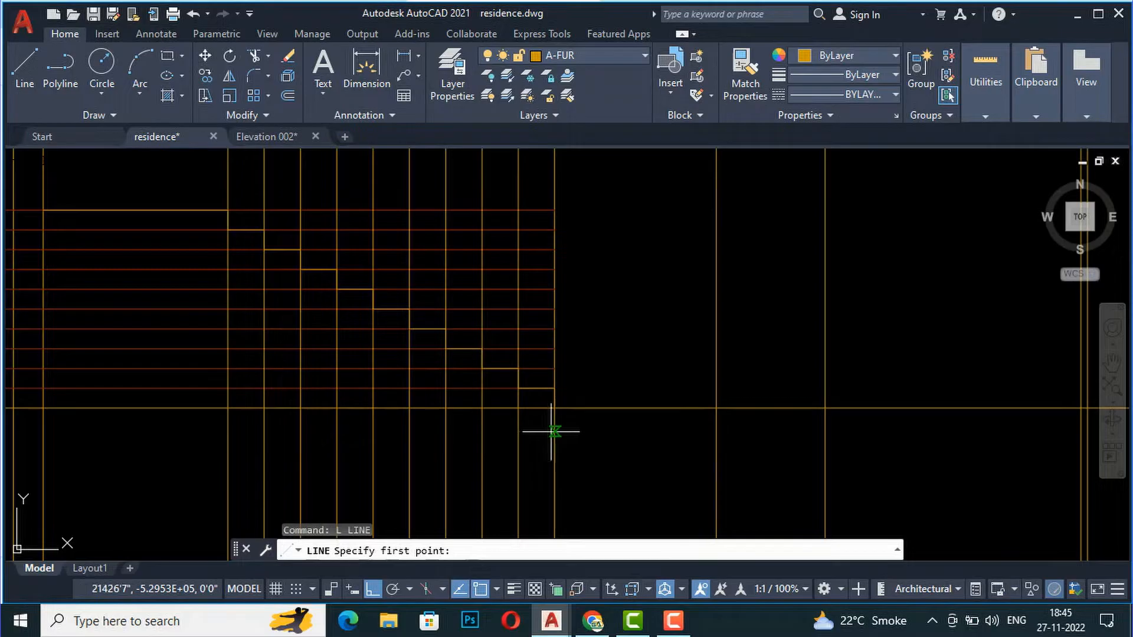
{"action": "left_click", "coordinate": [549, 409]}
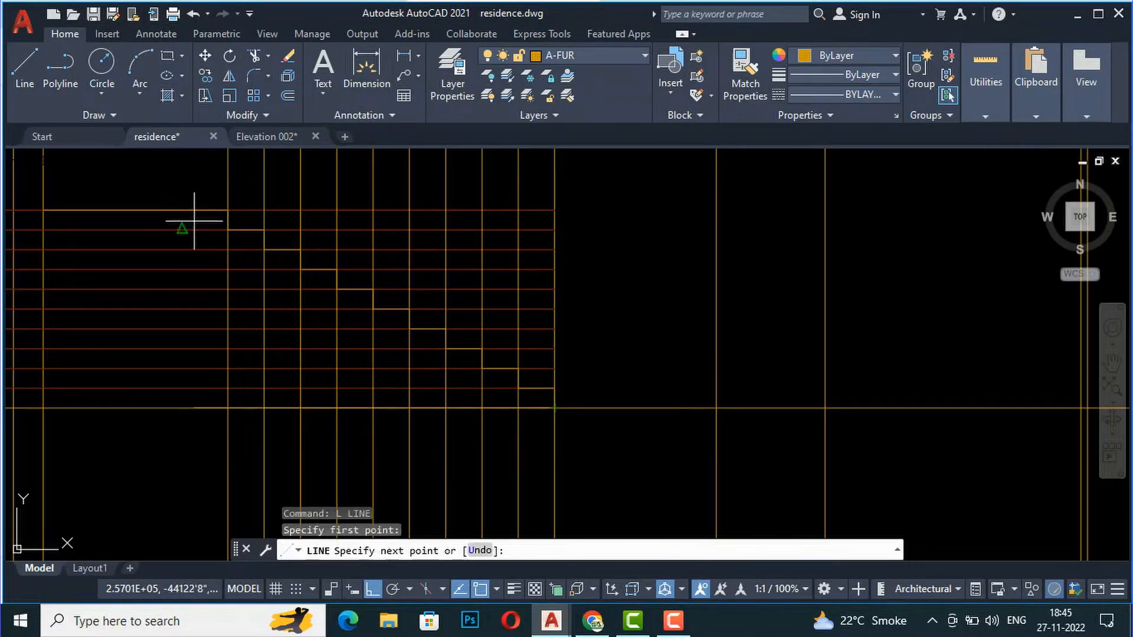
{"action": "left_click", "coordinate": [228, 229]}
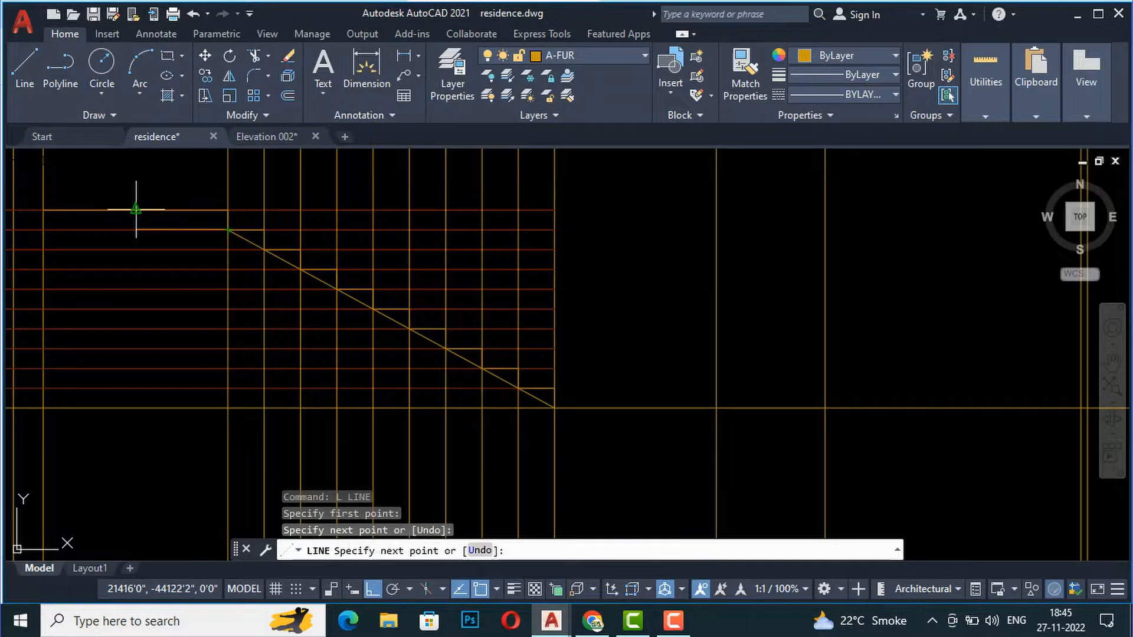
{"action": "key", "text": "Escape"}
- Extend the sloping line upward to the top of the landing
{"action": "scroll", "coordinate": [154, 210], "scroll_direction": "up", "scroll_amount": 4}
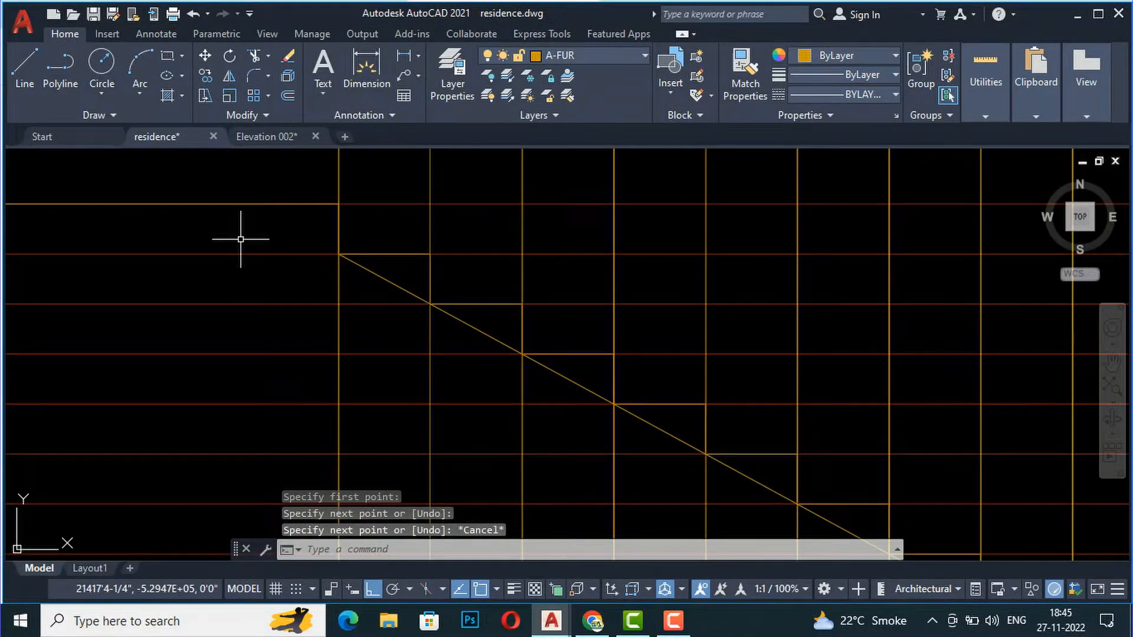
{"action": "type", "text": "ex"}
{"action": "key", "text": "Return"}
{"action": "left_click", "coordinate": [354, 263]}
{"action": "scroll", "coordinate": [521, 255], "scroll_direction": "down", "scroll_amount": 4}
{"action": "left_click", "coordinate": [520, 254]}
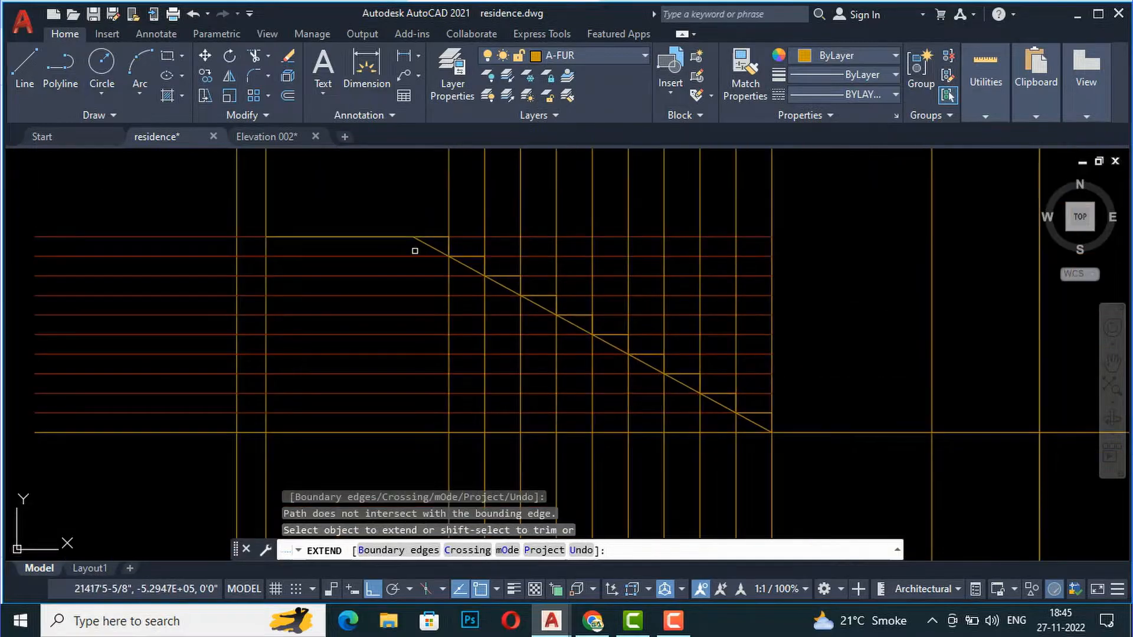
{"action": "key", "text": "Return"}
{"action": "key", "text": "Escape"}
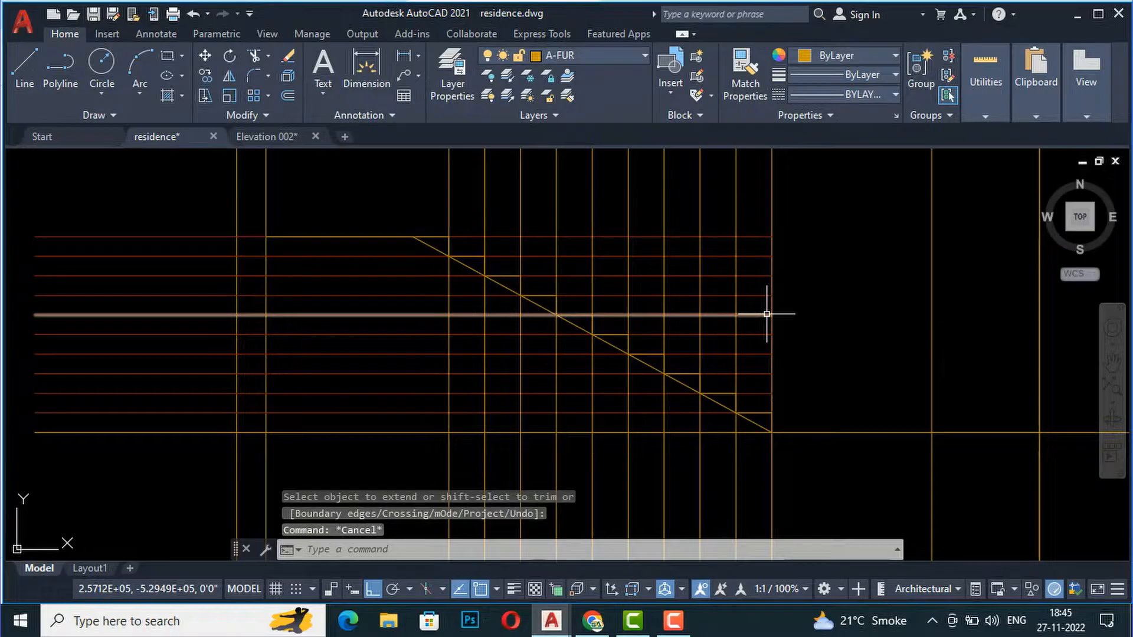
- Offset the sloping line 6" downward to form the underside of the stair waist slab
{"action": "type", "text": "o"}
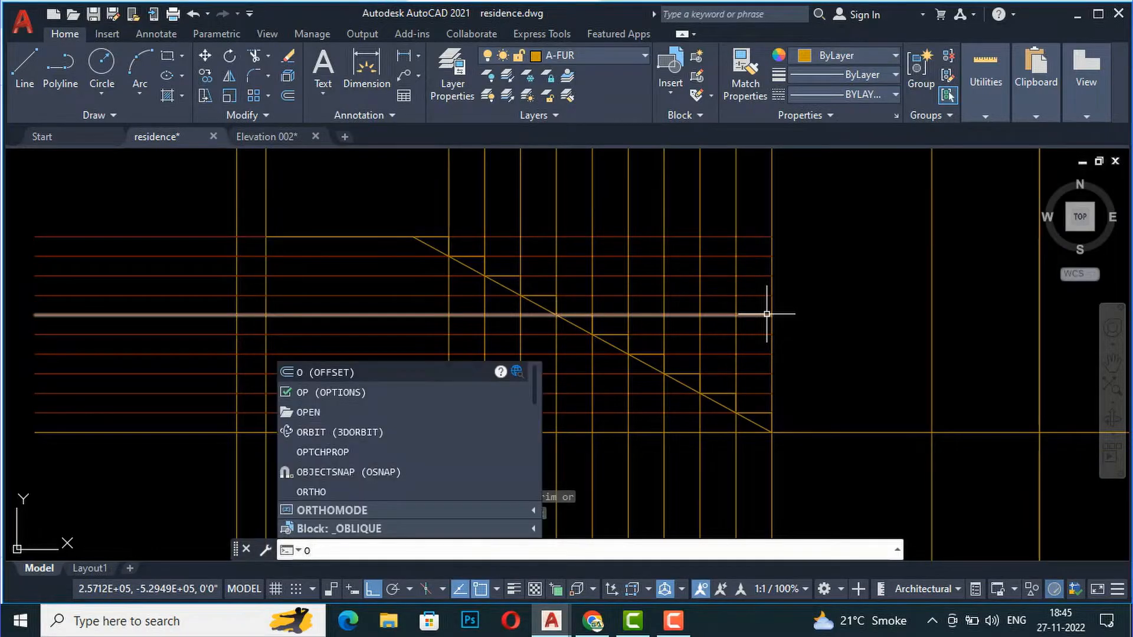
{"action": "key", "text": "Return"}
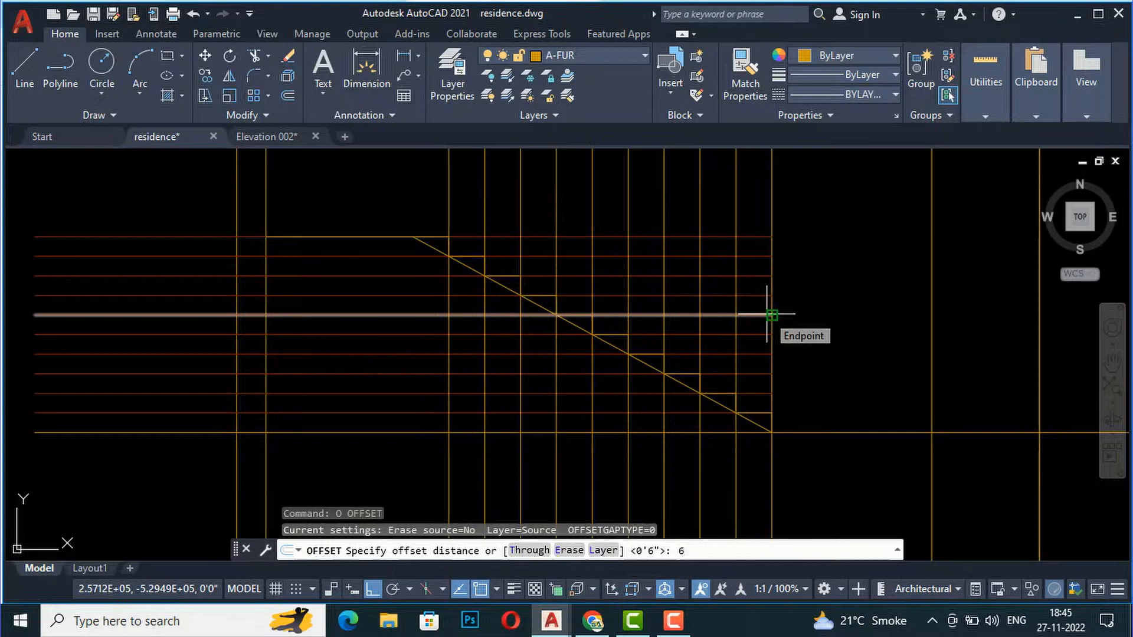
{"action": "type", "text": "6"}
{"action": "key", "text": "Return"}
{"action": "left_click", "coordinate": [609, 346]}
{"action": "left_click", "coordinate": [589, 362]}
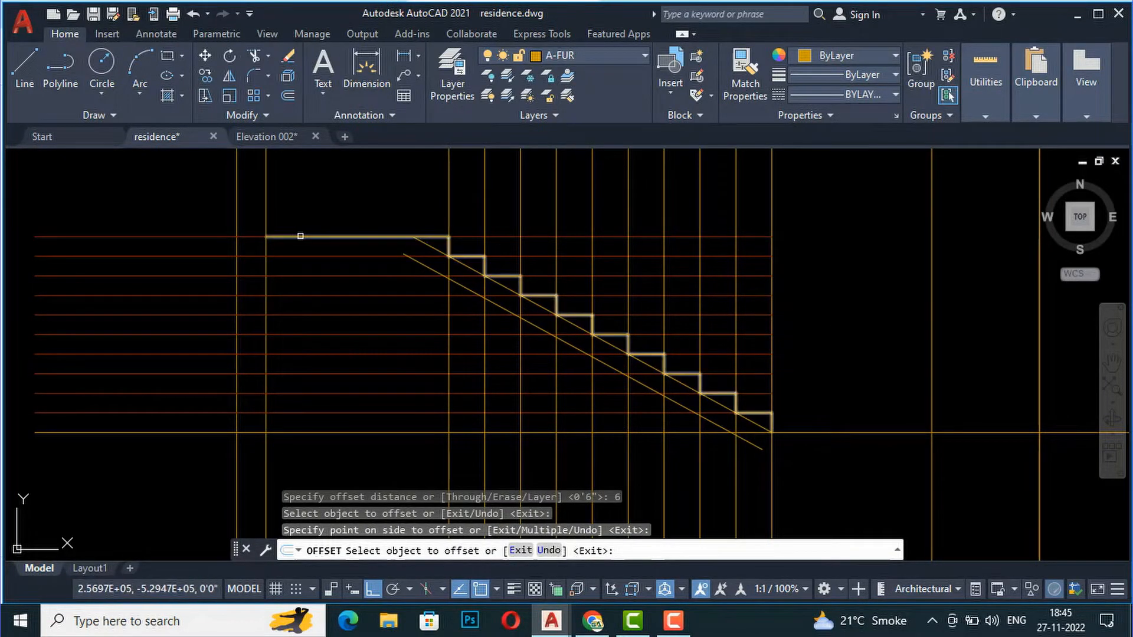
{"action": "key", "text": "Return"}
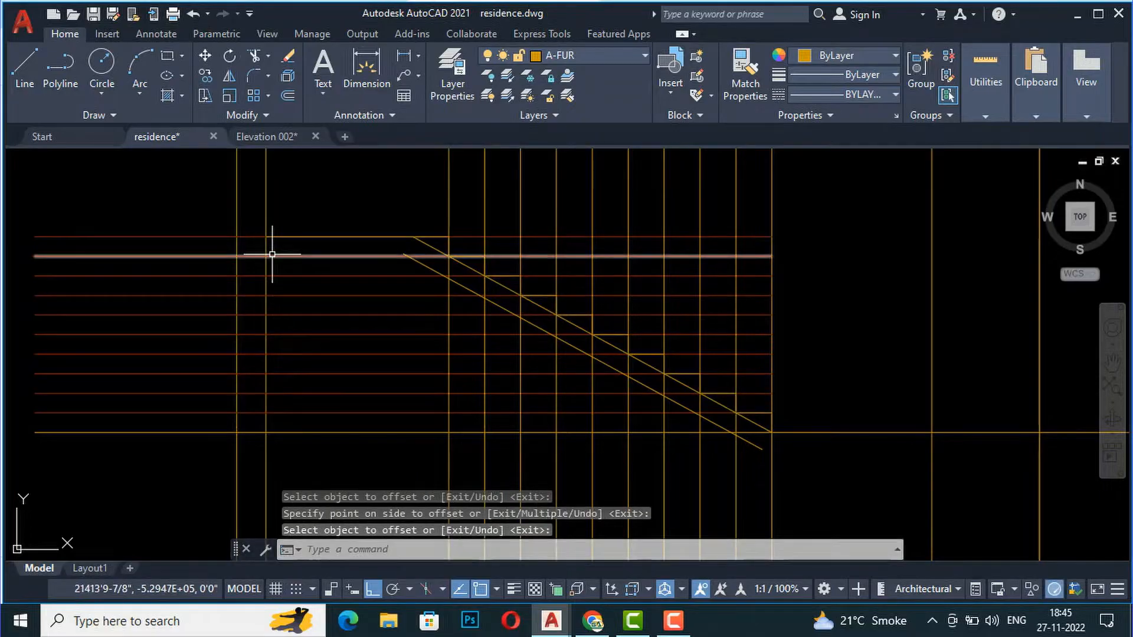
- Draw the landing's 6" edge down from its wall end and a horizontal underside line running past the offset slope
{"action": "scroll", "coordinate": [270, 251], "scroll_direction": "up", "scroll_amount": 4}
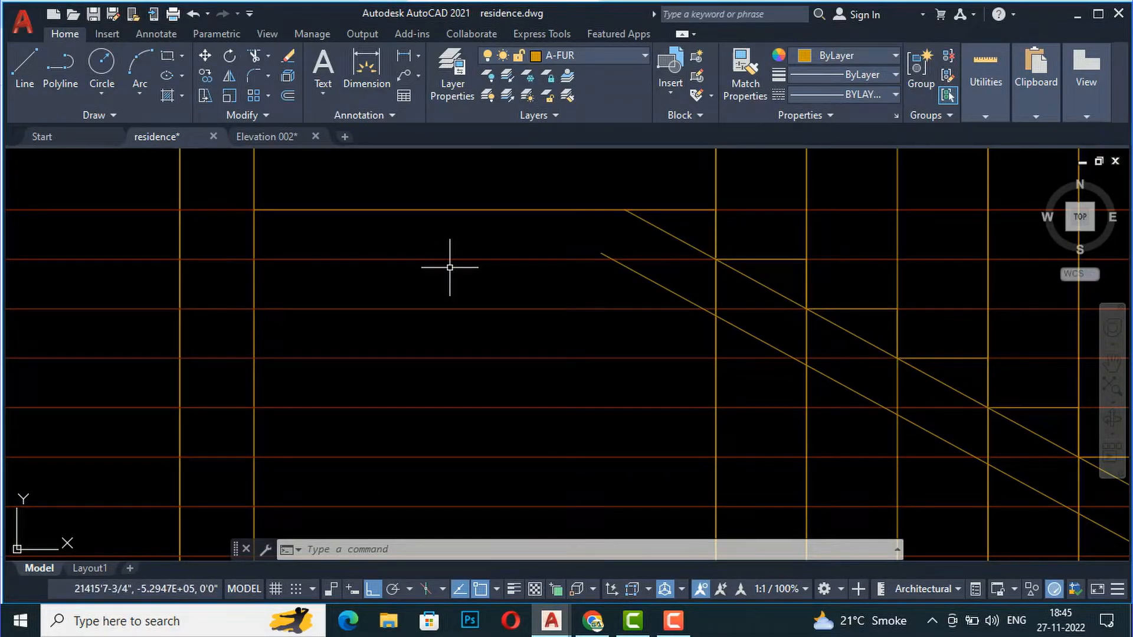
{"action": "type", "text": "l"}
{"action": "key", "text": "Return"}
{"action": "left_click", "coordinate": [254, 210]}
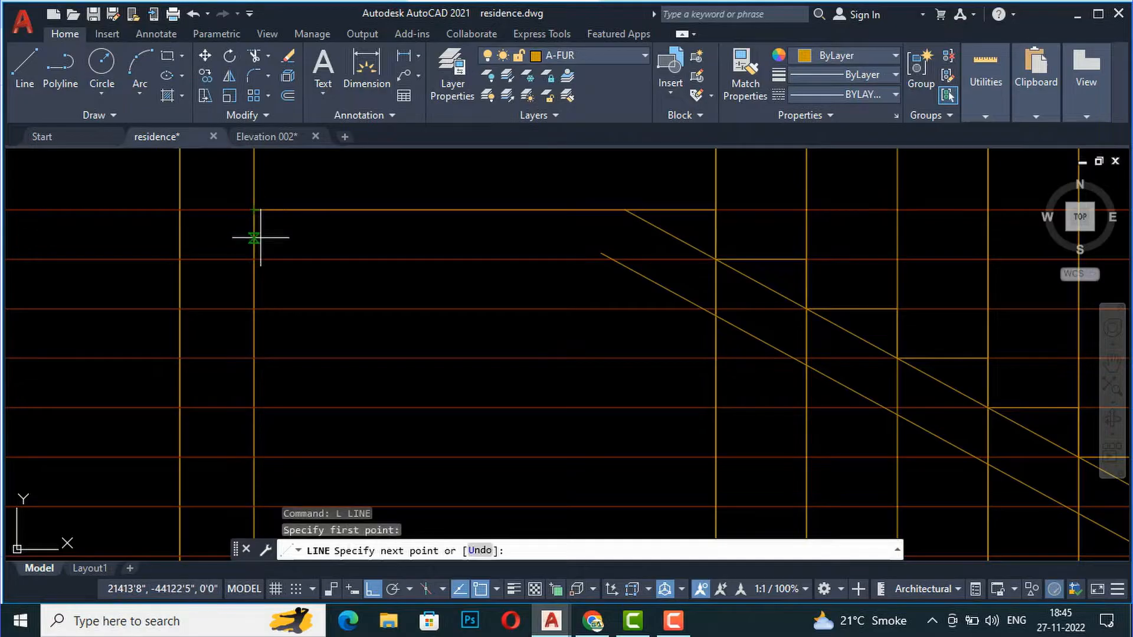
{"action": "type", "text": "6"}
{"action": "key", "text": "Return"}
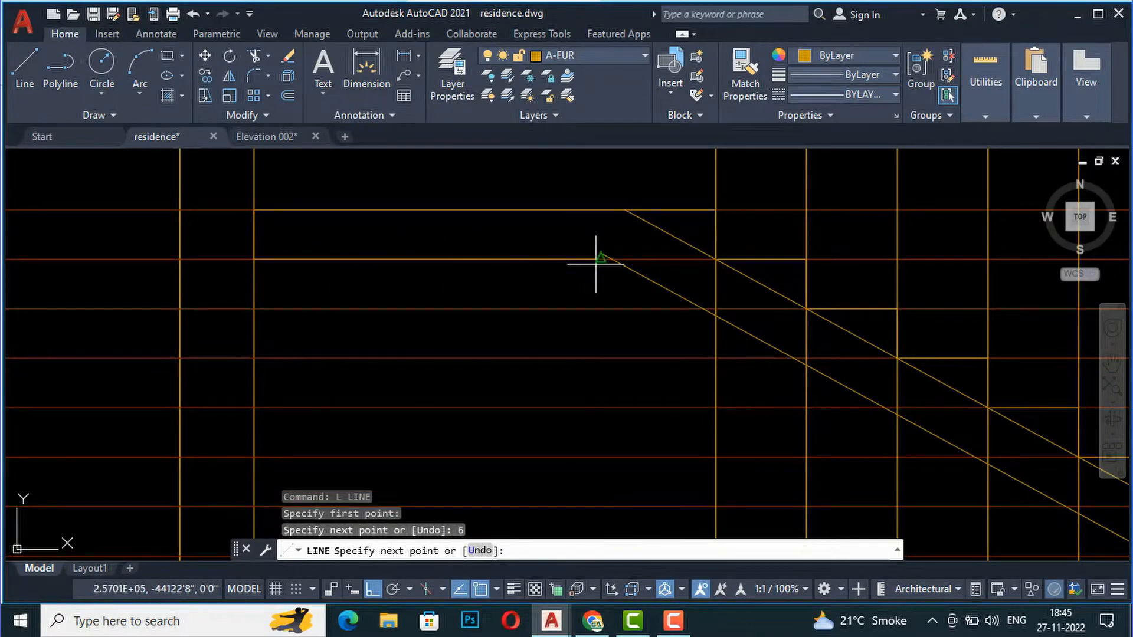
{"action": "left_click", "coordinate": [660, 259]}
{"action": "key", "text": "Return"}
{"action": "scroll", "coordinate": [582, 272], "scroll_direction": "up", "scroll_amount": 2}
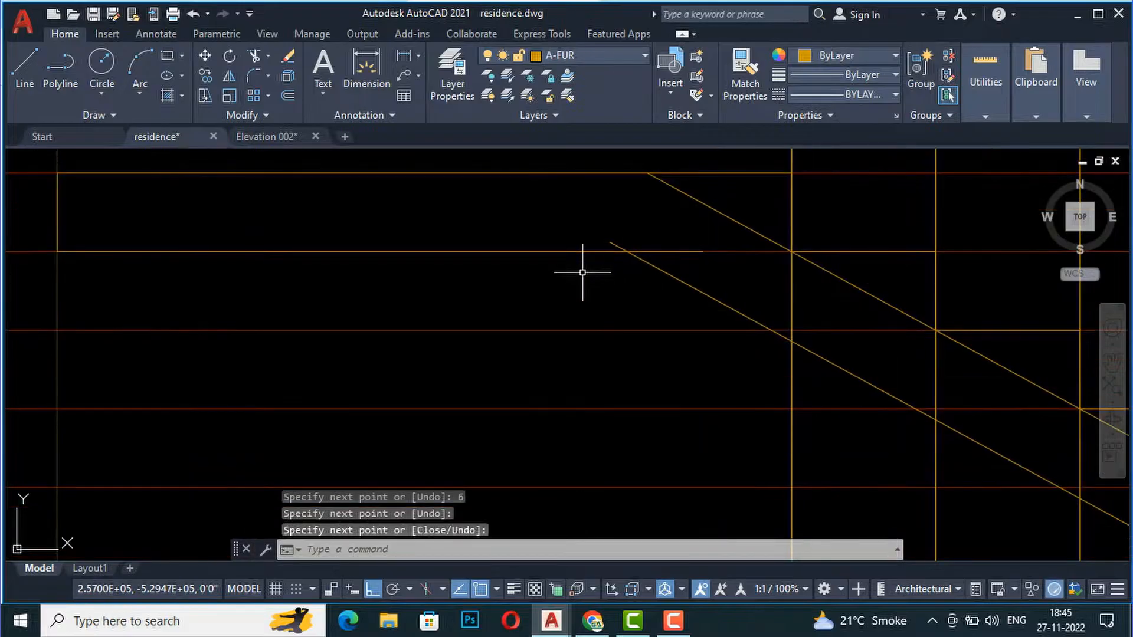
- Fillet the landing's underside line with the lower sloping line at radius 0 to form a sharp corner
{"action": "type", "text": "f"}
{"action": "key", "text": "Return"}
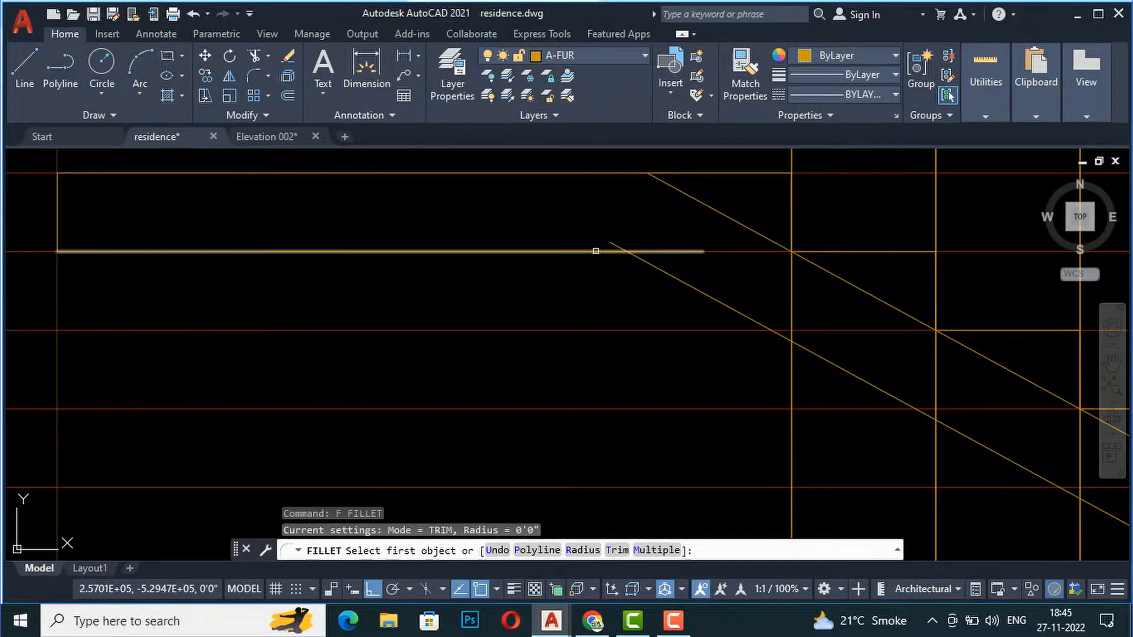
{"action": "left_click", "coordinate": [605, 252]}
{"action": "left_click", "coordinate": [632, 265]}
{"action": "scroll", "coordinate": [455, 299], "scroll_direction": "down", "scroll_amount": 4}
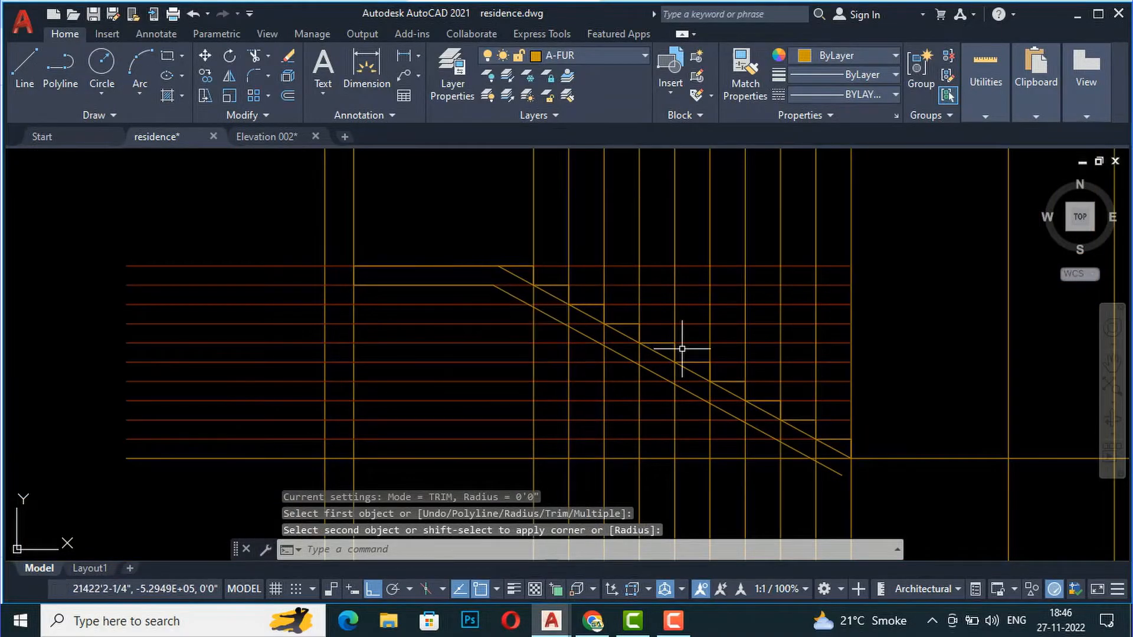
{"action": "key", "text": "Escape"}
{"action": "scroll", "coordinate": [498, 295], "scroll_direction": "down", "scroll_amount": 2}
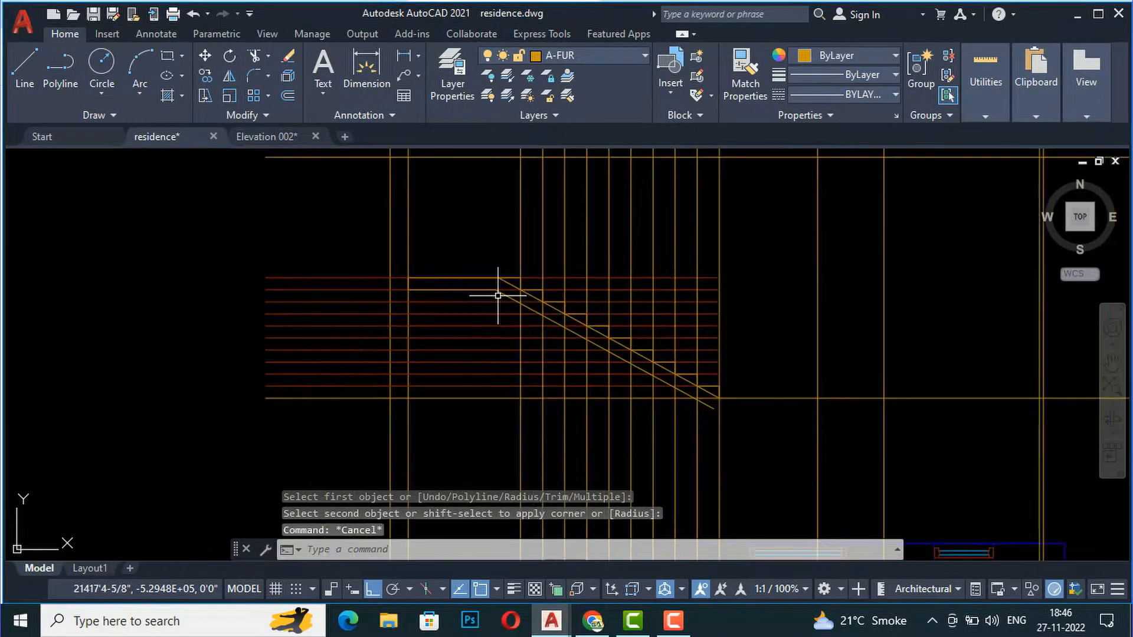
{"action": "scroll", "coordinate": [298, 380], "scroll_direction": "up", "scroll_amount": 1}
{"action": "left_click", "coordinate": [304, 396]}
{"action": "left_click", "coordinate": [281, 195]}
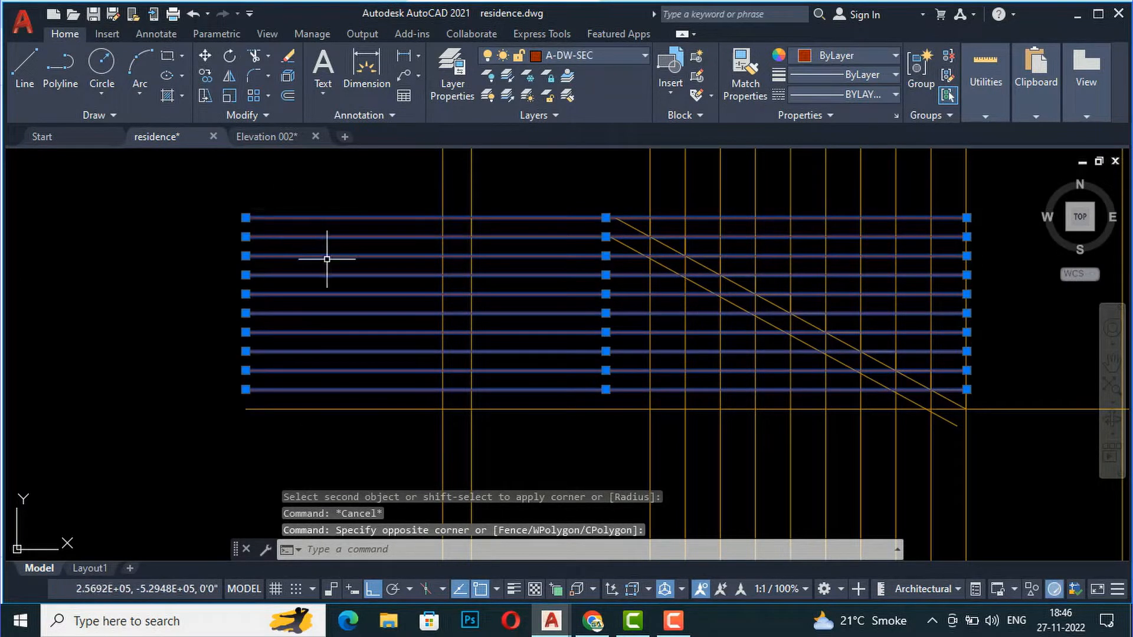
{"action": "key", "text": "Escape"}
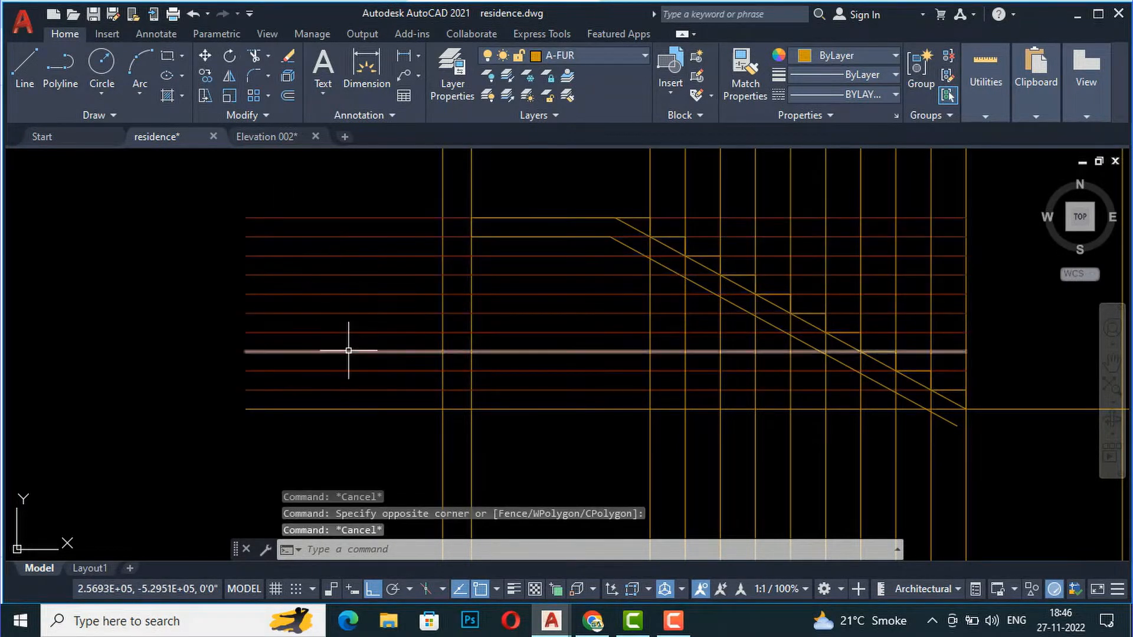
- Erase the nine lower horizontal riser guide lines, keeping the one at landing level
{"action": "left_click", "coordinate": [354, 397]}
{"action": "left_click", "coordinate": [343, 227]}
{"action": "key", "text": "Delete"}
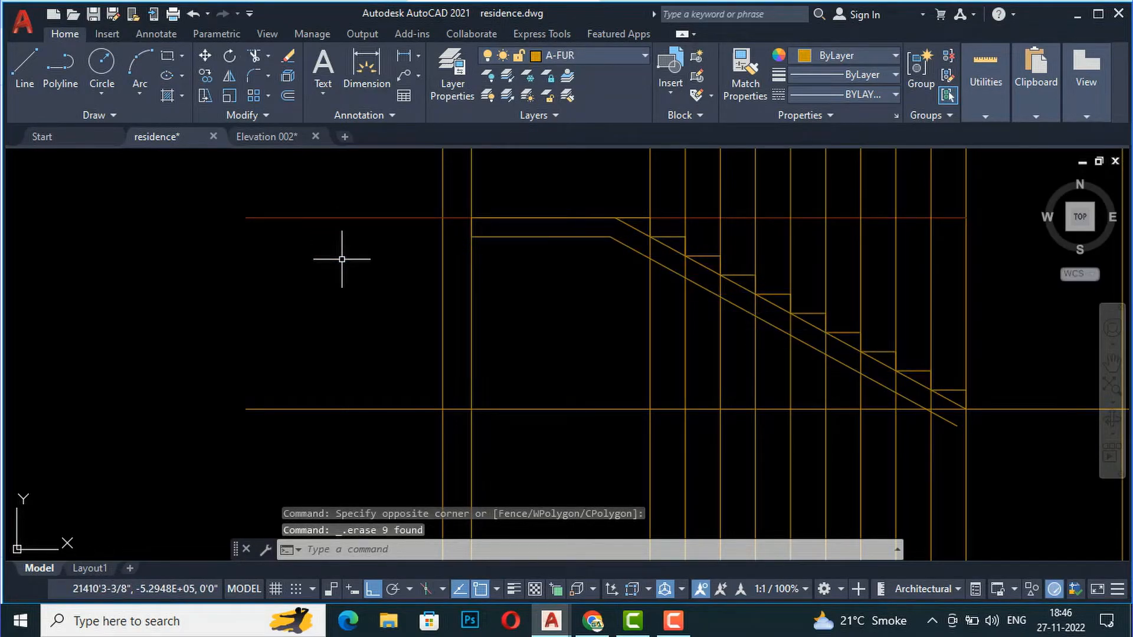
- Erase the upper sloping line that runs through the inner step corners
{"action": "scroll", "coordinate": [341, 259], "scroll_direction": "down", "scroll_amount": 2}
{"action": "scroll", "coordinate": [732, 355], "scroll_direction": "up", "scroll_amount": 2}
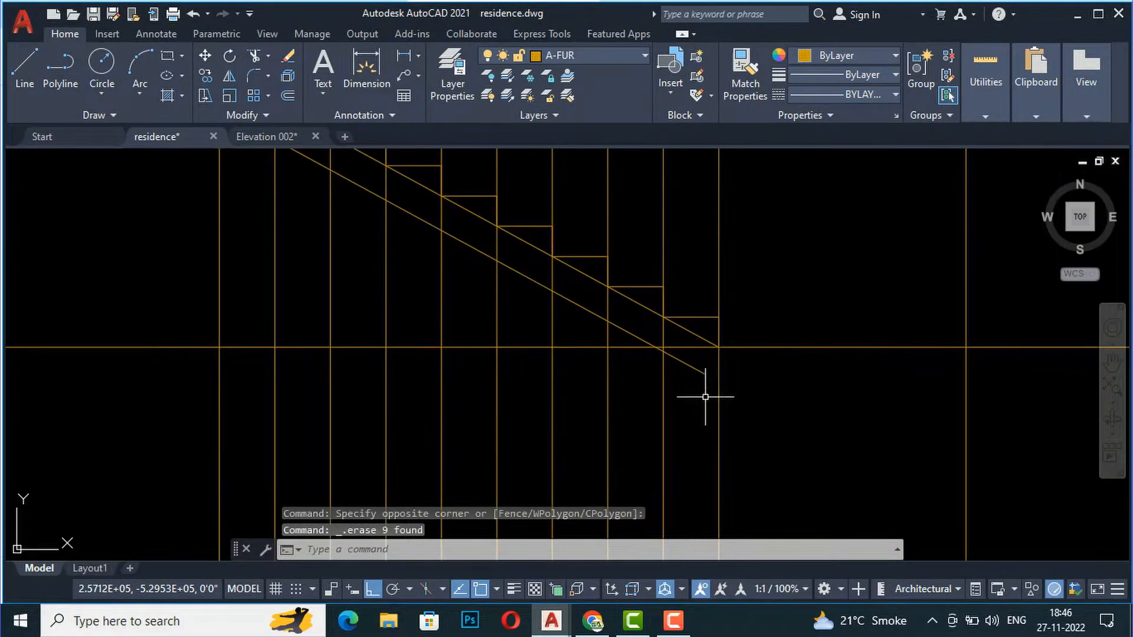
{"action": "scroll", "coordinate": [702, 385], "scroll_direction": "down", "scroll_amount": 2}
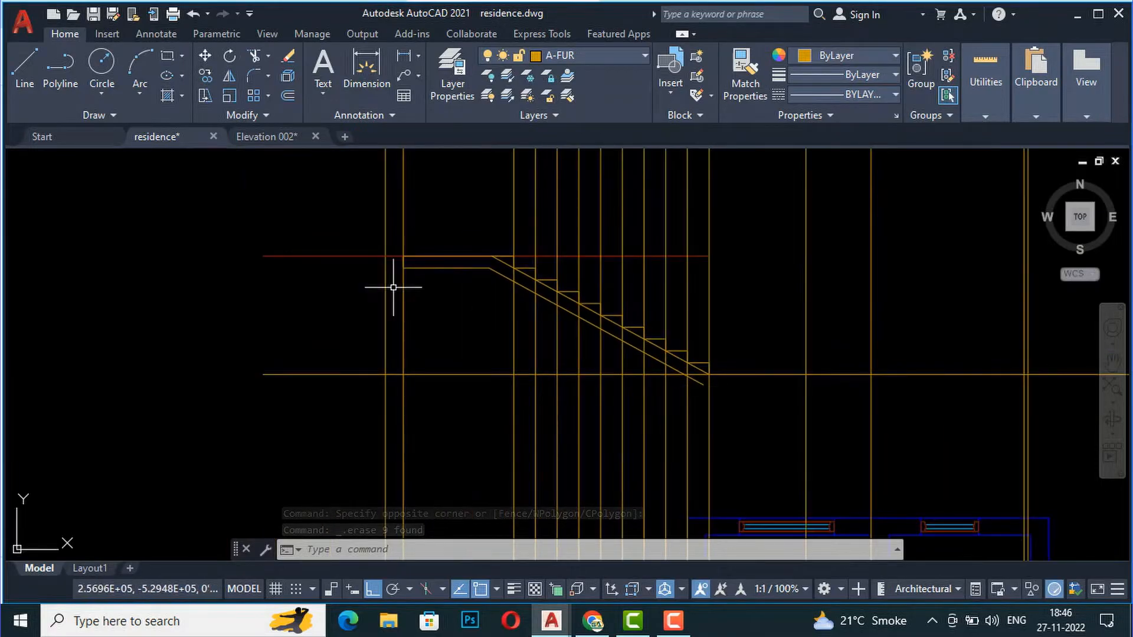
{"action": "scroll", "coordinate": [730, 391], "scroll_direction": "up", "scroll_amount": 2}
{"action": "scroll", "coordinate": [728, 389], "scroll_direction": "up", "scroll_amount": 2}
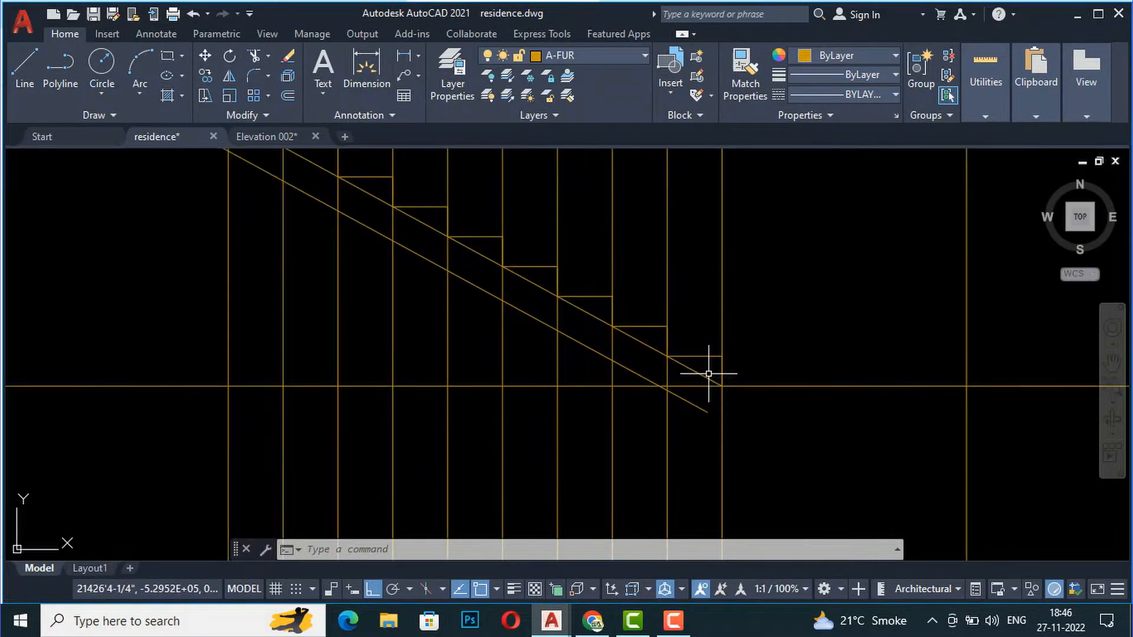
{"action": "left_click", "coordinate": [702, 375]}
{"action": "key", "text": "Delete"}
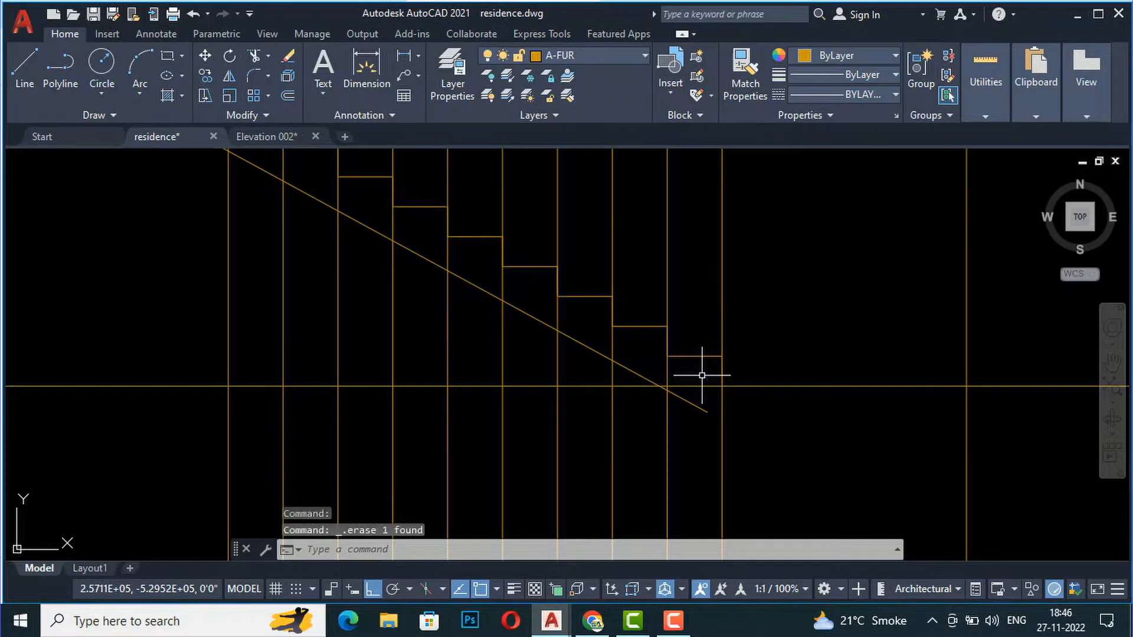
- Trim the waist slab's underside line at the base line and erase the leftover piece below it
{"action": "scroll", "coordinate": [703, 408], "scroll_direction": "up", "scroll_amount": 2}
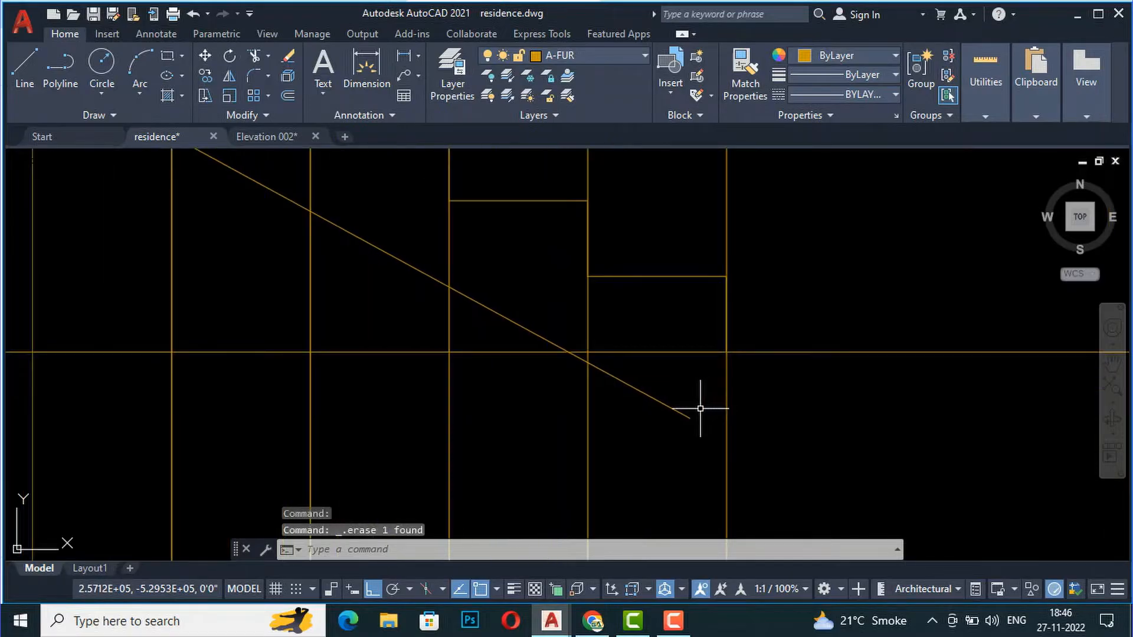
{"action": "type", "text": "tr"}
{"action": "key", "text": "Return"}
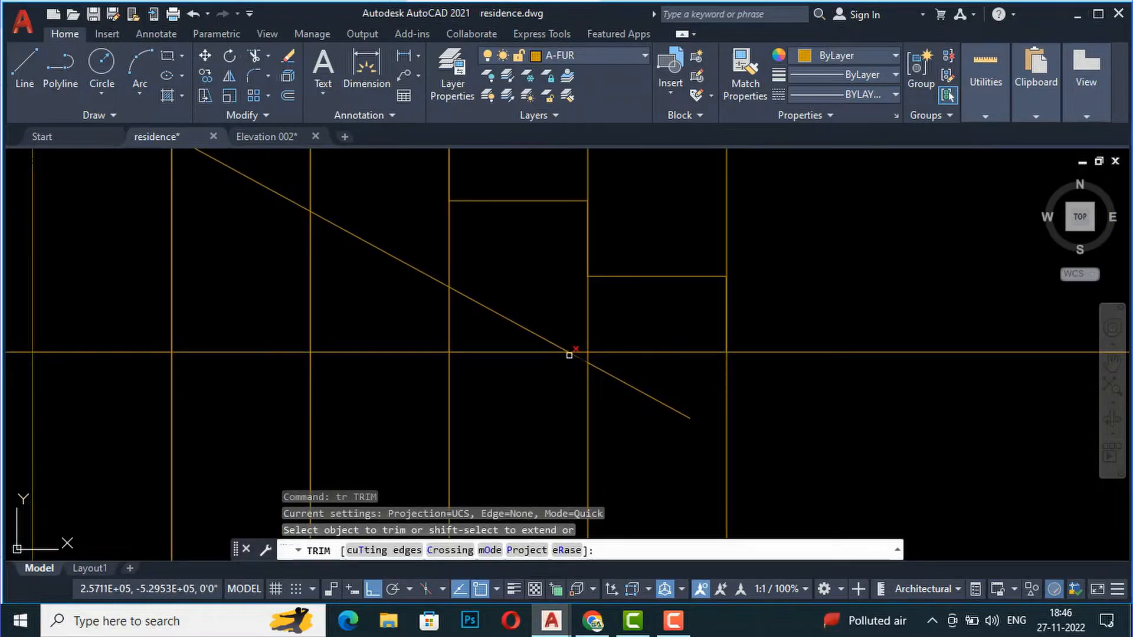
{"action": "left_click", "coordinate": [578, 358]}
{"action": "key", "text": "Escape"}
{"action": "left_click", "coordinate": [637, 391]}
{"action": "left_click", "coordinate": [634, 379]}
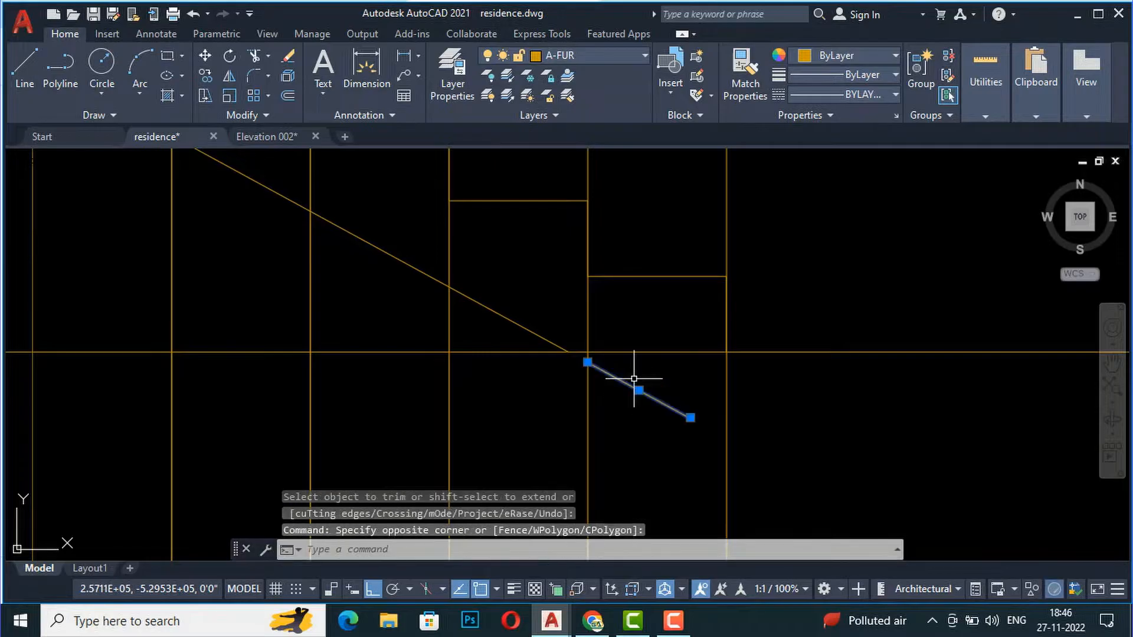
{"action": "key", "text": "Delete"}
{"action": "scroll", "coordinate": [645, 380], "scroll_direction": "down", "scroll_amount": 5}
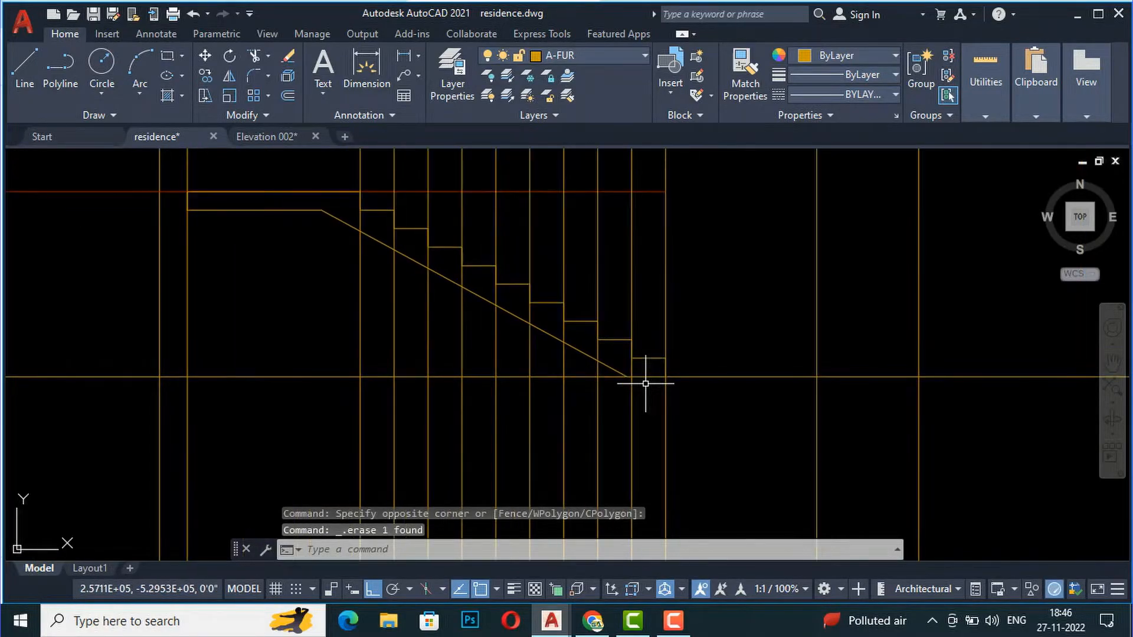
- Extend the landing's top and underside lines through the wall to its outer line
{"action": "scroll", "coordinate": [319, 263], "scroll_direction": "up", "scroll_amount": 6}
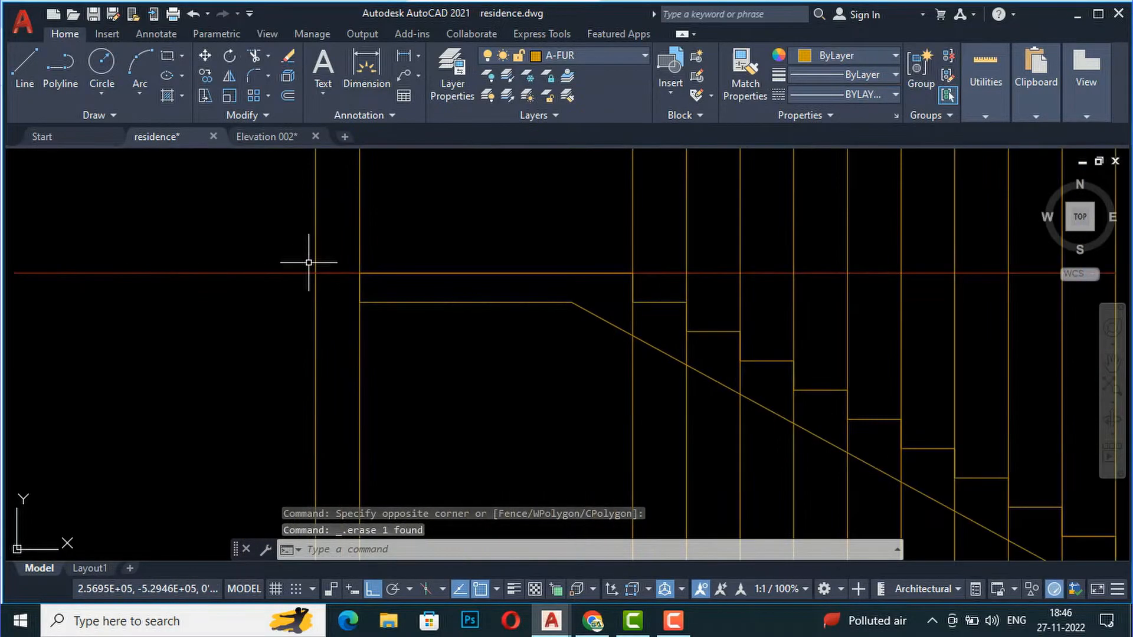
{"action": "type", "text": "ex"}
{"action": "key", "text": "Return"}
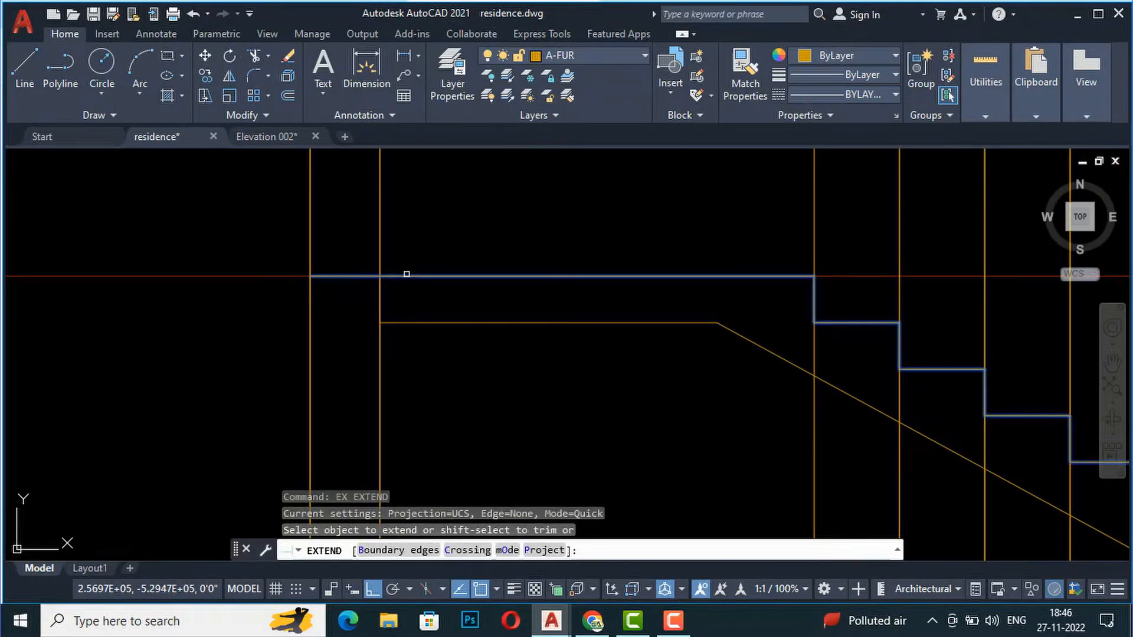
{"action": "left_click", "coordinate": [393, 323]}
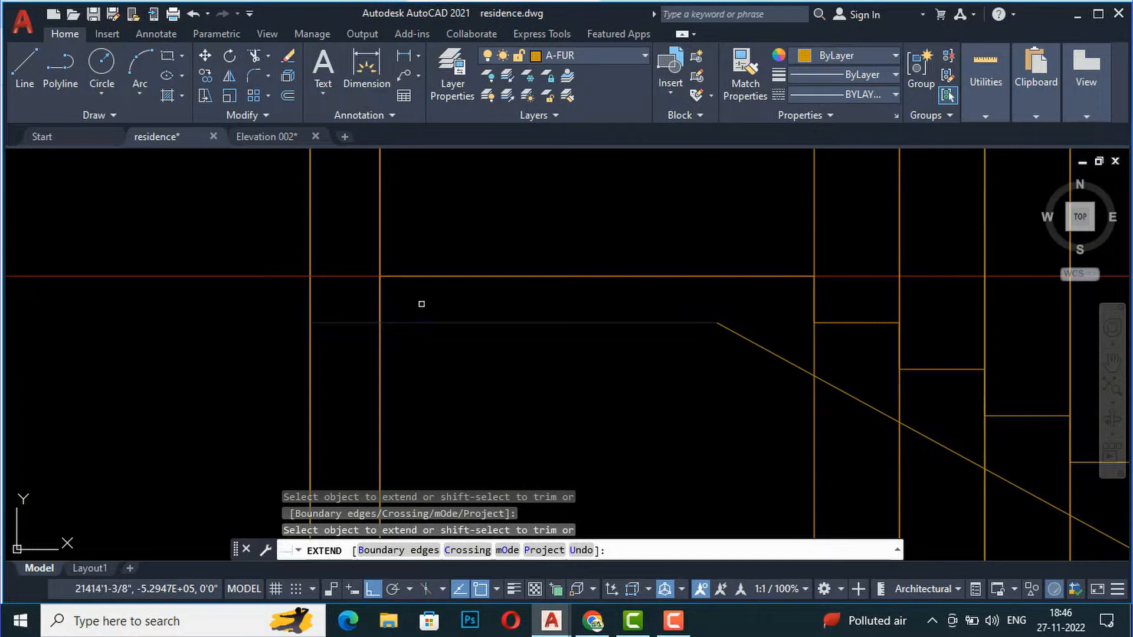
{"action": "left_click", "coordinate": [441, 276]}
{"action": "key", "text": "Return"}
{"action": "scroll", "coordinate": [430, 247], "scroll_direction": "down", "scroll_amount": 4}
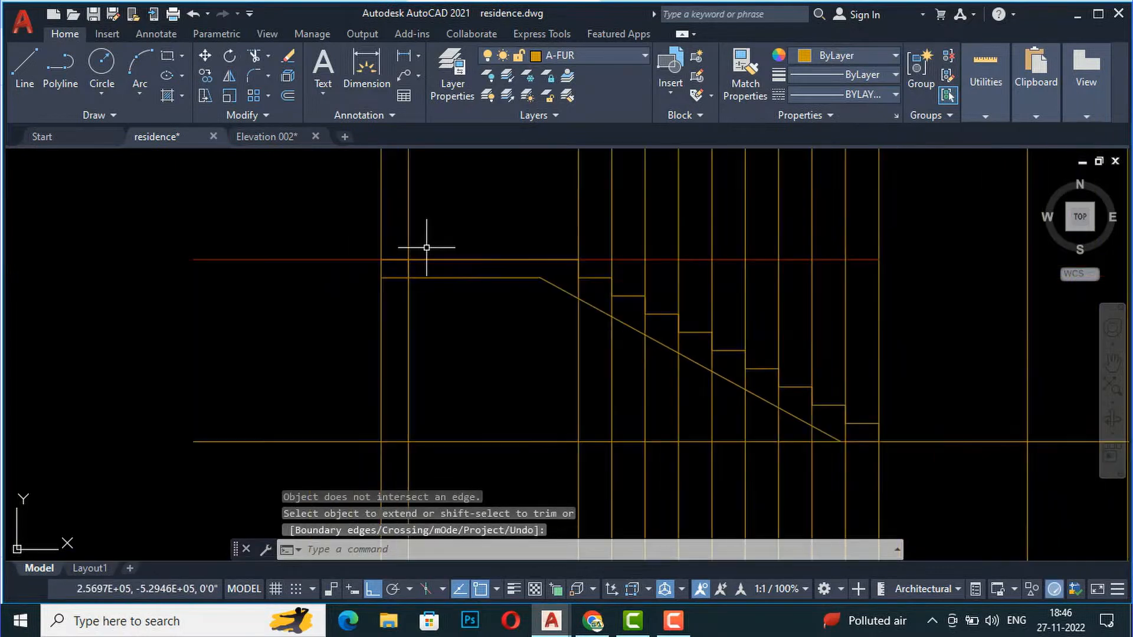
{"action": "scroll", "coordinate": [408, 285], "scroll_direction": "up", "scroll_amount": 4}
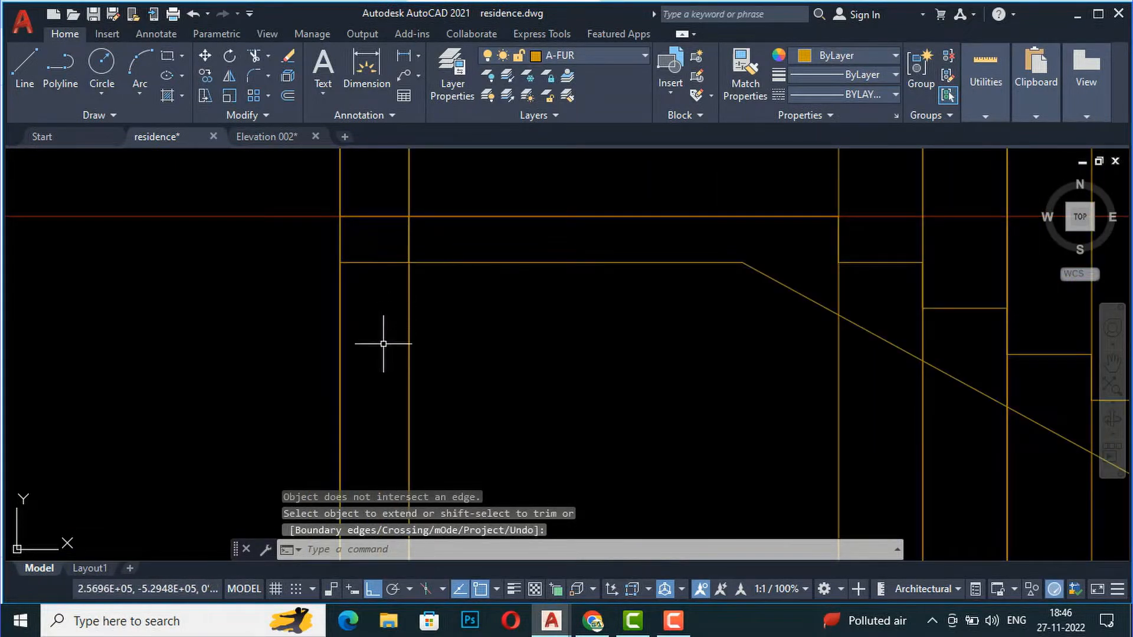
{"action": "scroll", "coordinate": [399, 245], "scroll_direction": "down", "scroll_amount": 3}
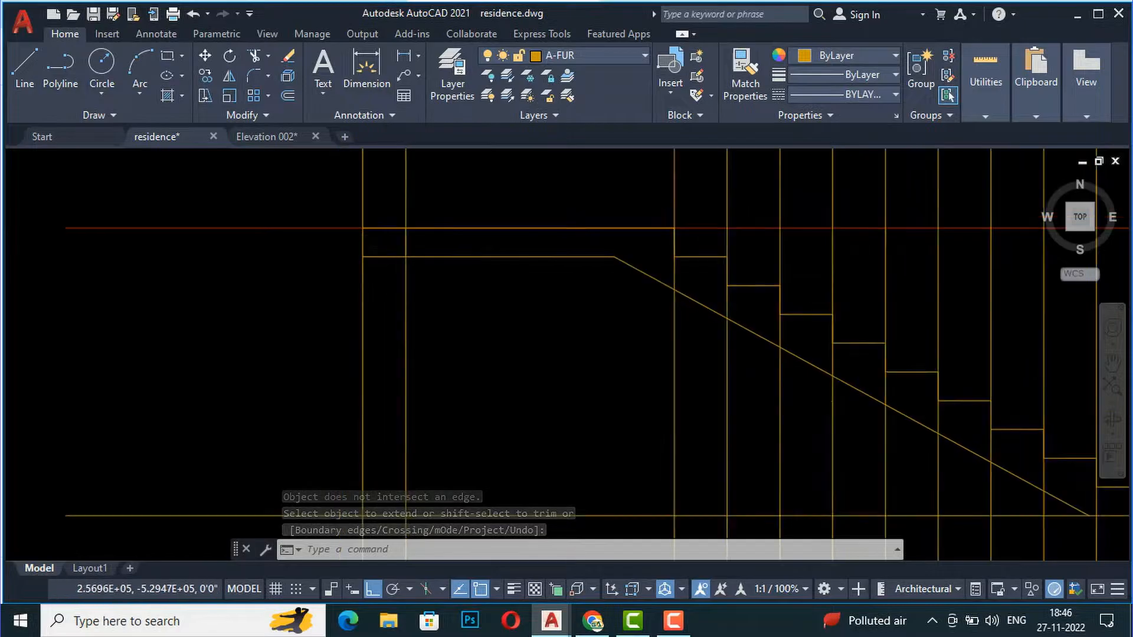
- Offset the landing slab's underside line 1' downward
{"action": "scroll", "coordinate": [404, 262], "scroll_direction": "up", "scroll_amount": 2}
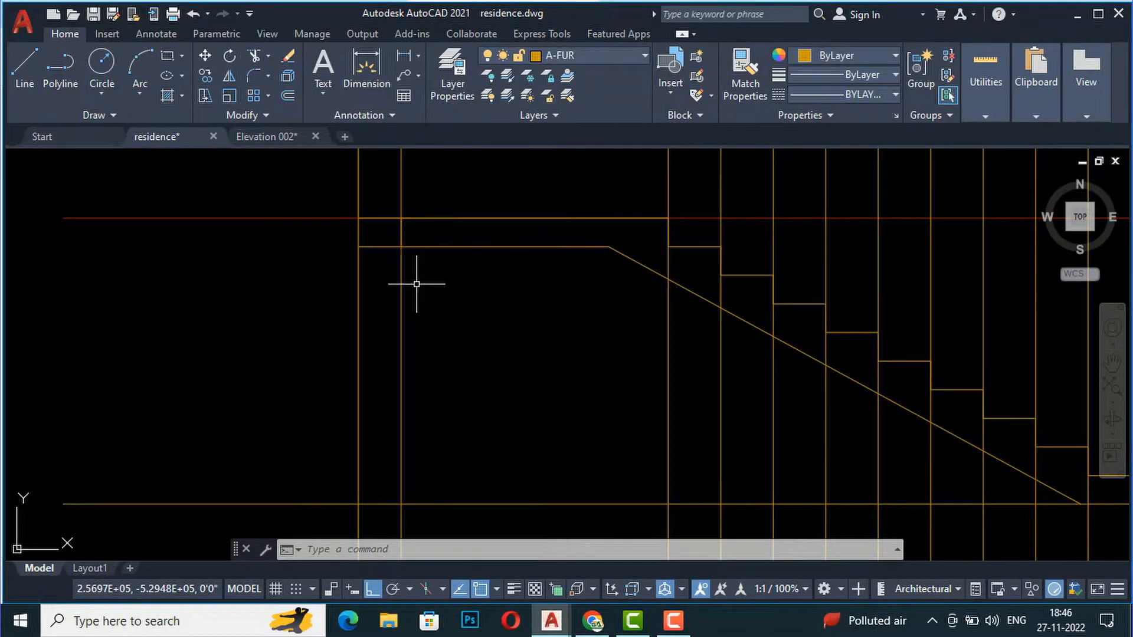
{"action": "type", "text": "o"}
{"action": "key", "text": "Return"}
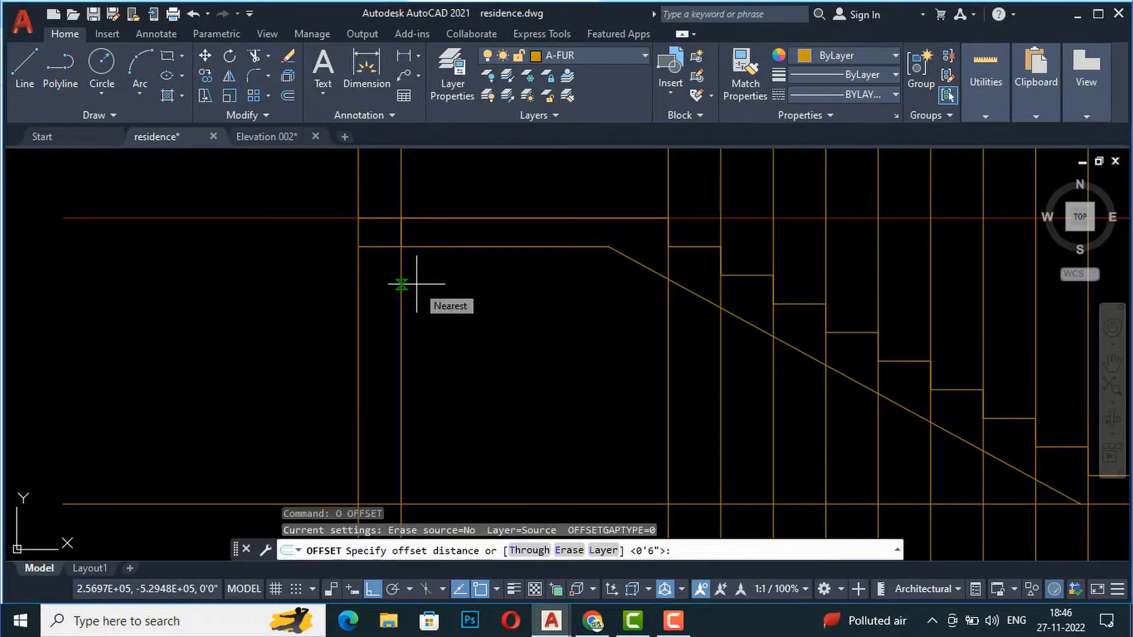
{"action": "key", "text": "Return"}
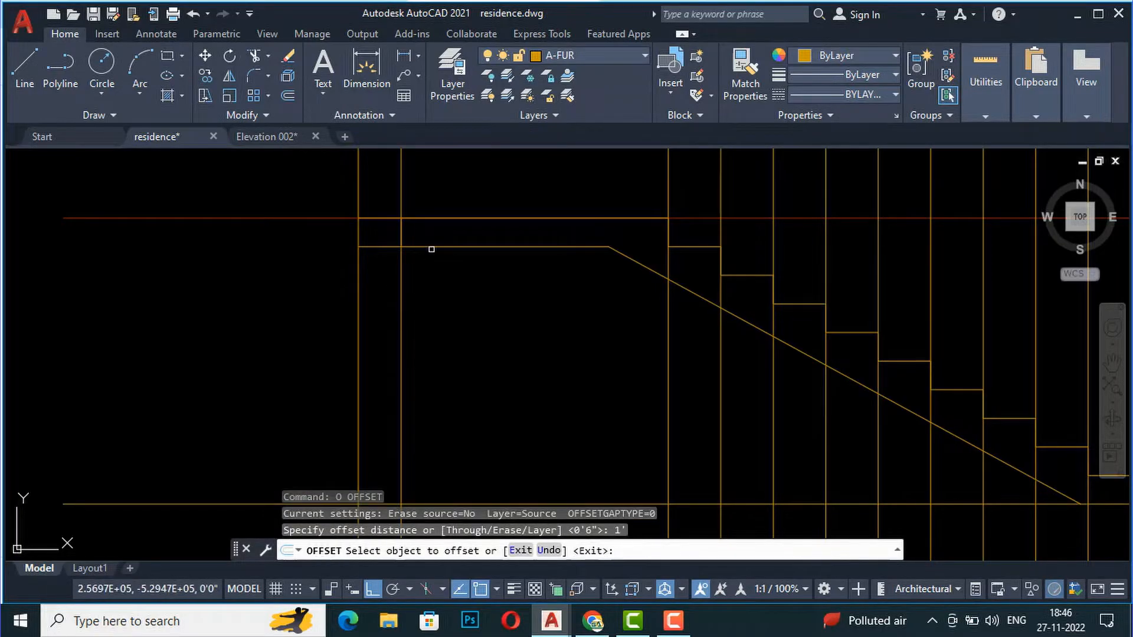
{"action": "left_click", "coordinate": [442, 247]}
{"action": "left_click", "coordinate": [439, 330]}
- Trim the offset line beyond the wall's inner line so it spans only the wall width
{"action": "type", "text": "tr"}
{"action": "key", "text": "Return"}
{"action": "left_click", "coordinate": [624, 361]}
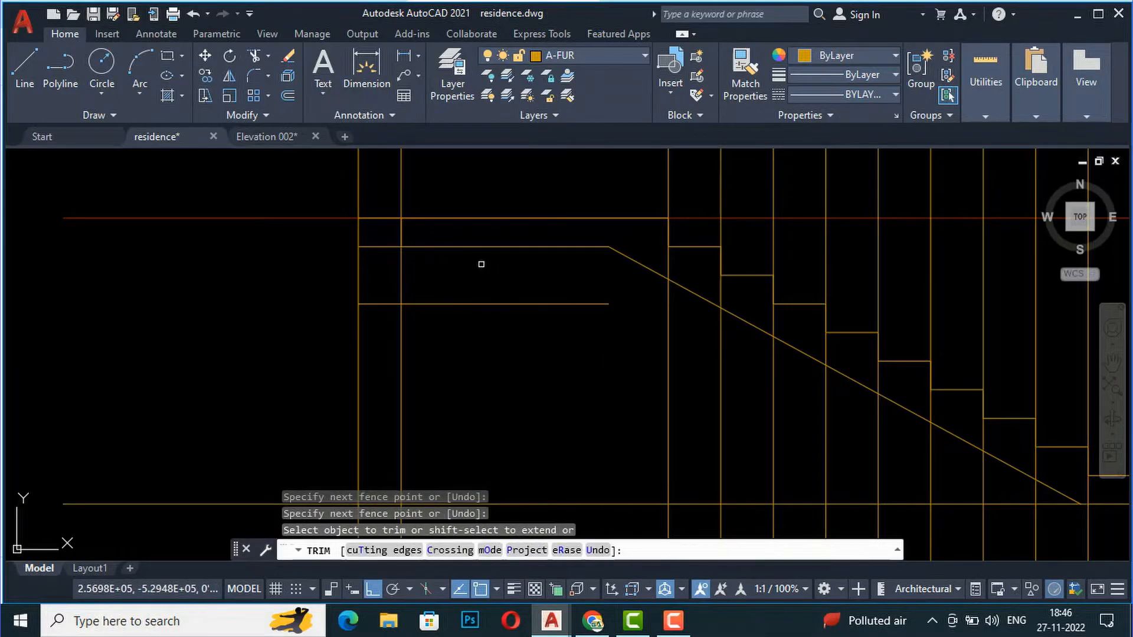
{"action": "left_click", "coordinate": [620, 347]}
{"action": "left_click", "coordinate": [478, 281]}
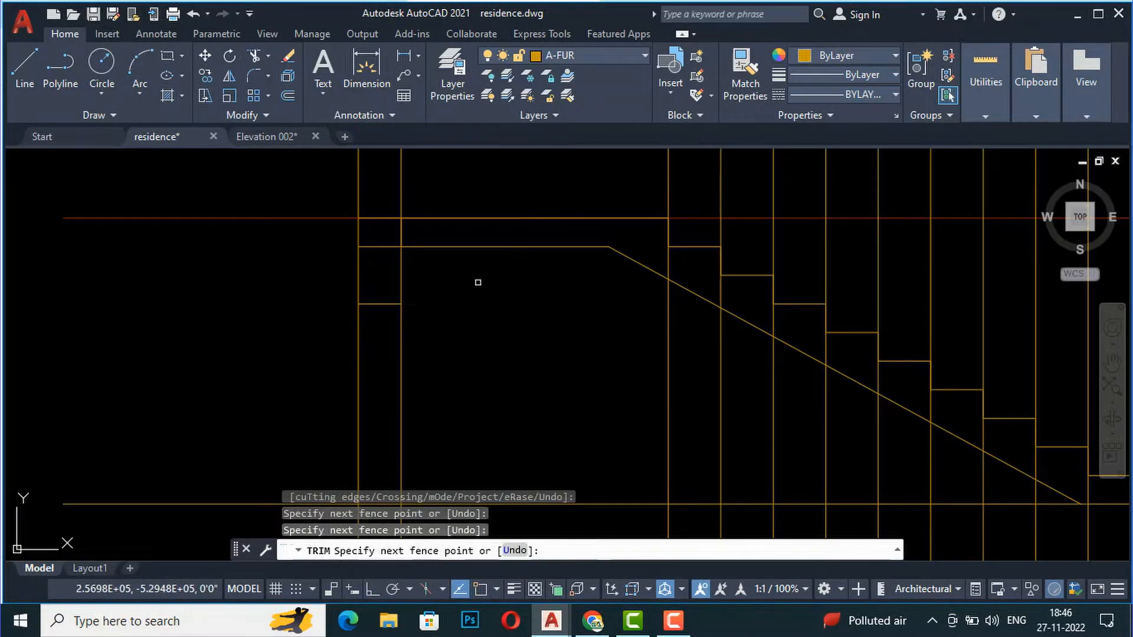
{"action": "key", "text": "Return"}
{"action": "scroll", "coordinate": [425, 345], "scroll_direction": "down", "scroll_amount": 2}
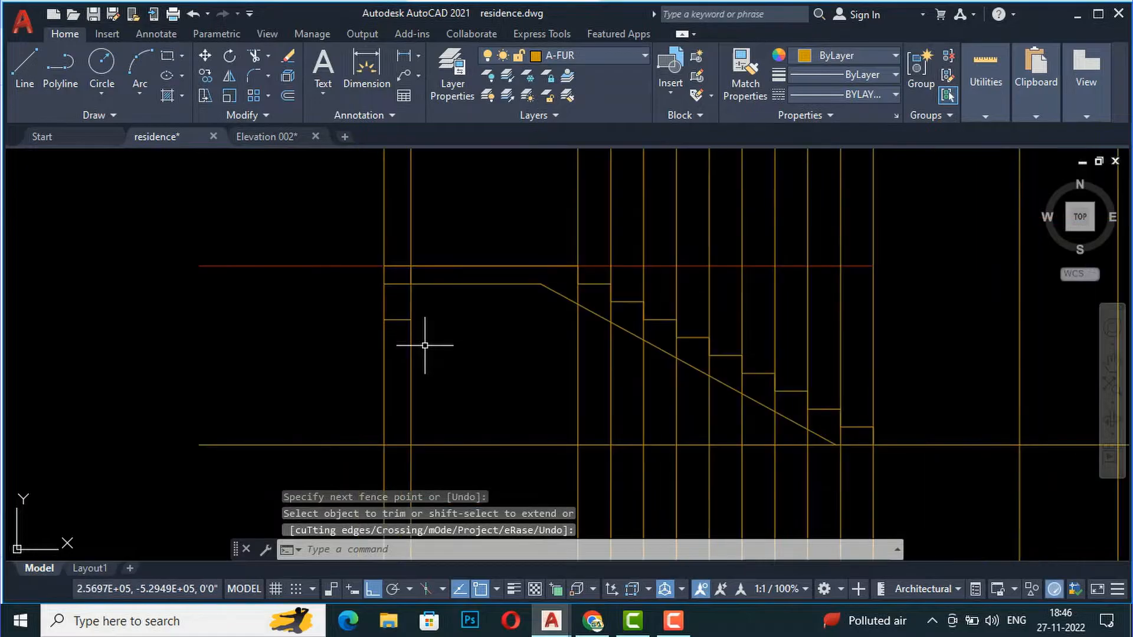
- Trim the landing's underside line inside the wall and the wall's inner line within the landing slab's thickness
{"action": "scroll", "coordinate": [402, 277], "scroll_direction": "up", "scroll_amount": 4}
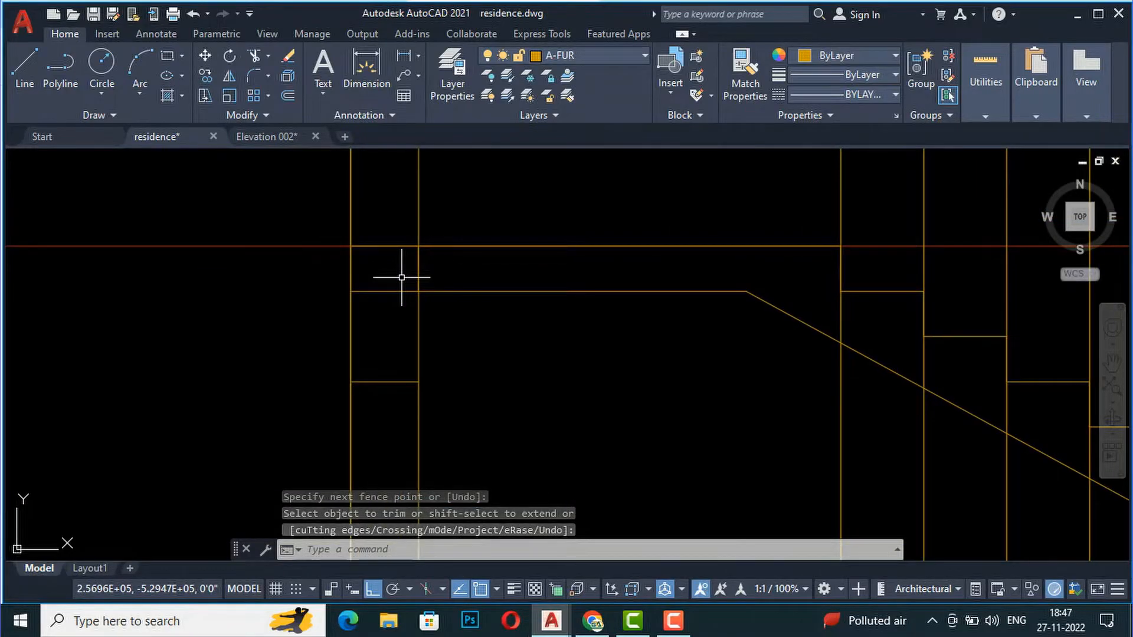
{"action": "type", "text": "tr"}
{"action": "key", "text": "Return"}
{"action": "left_click", "coordinate": [397, 313]}
{"action": "left_click_drag", "start_coordinate": [384, 284], "coordinate": [400, 263]}
{"action": "scroll", "coordinate": [343, 307], "scroll_direction": "down", "scroll_amount": 3}
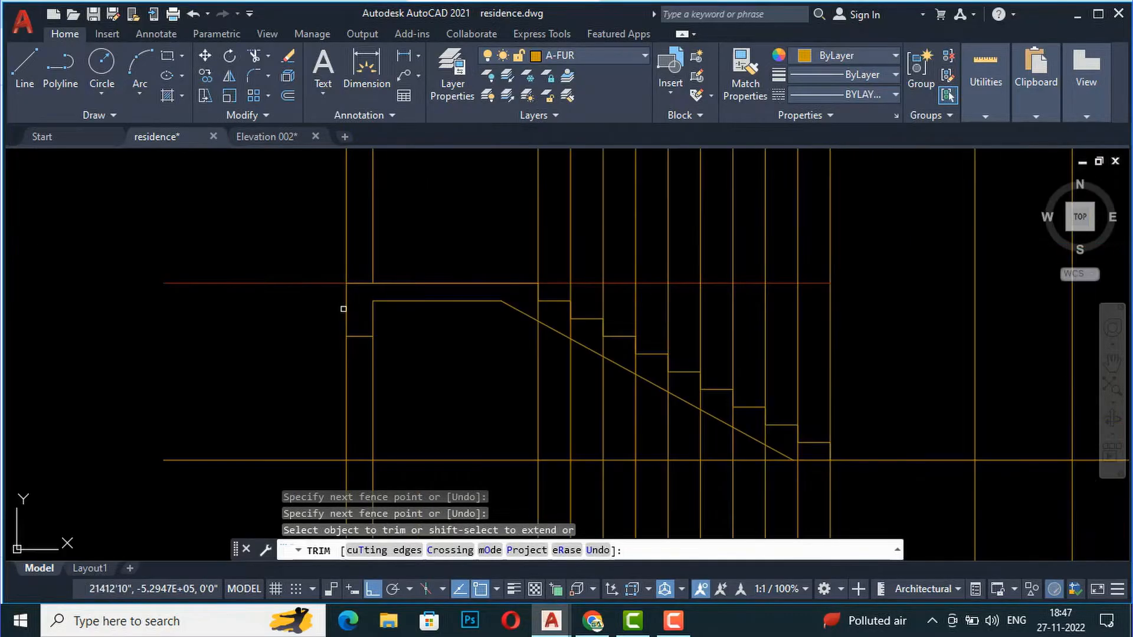
{"action": "scroll", "coordinate": [343, 309], "scroll_direction": "down", "scroll_amount": 2}
{"action": "key", "text": "Return"}
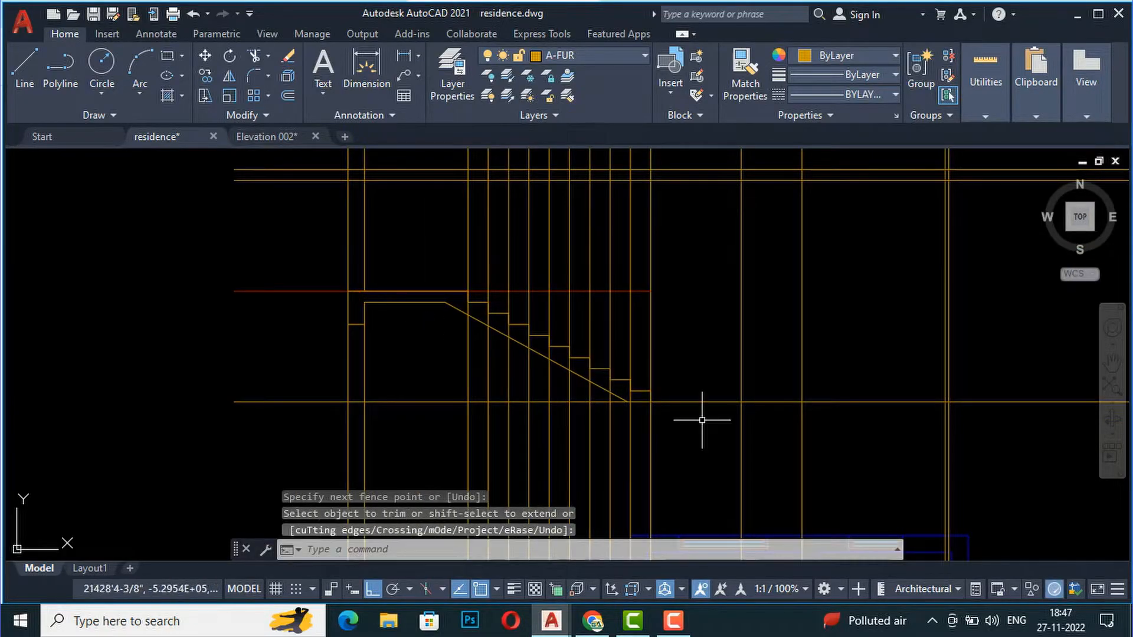
- Offset the landing-level guide line upward nine times at 6" spacing to make riser guides for the upper flight
{"action": "scroll", "coordinate": [397, 246], "scroll_direction": "down", "scroll_amount": 4}
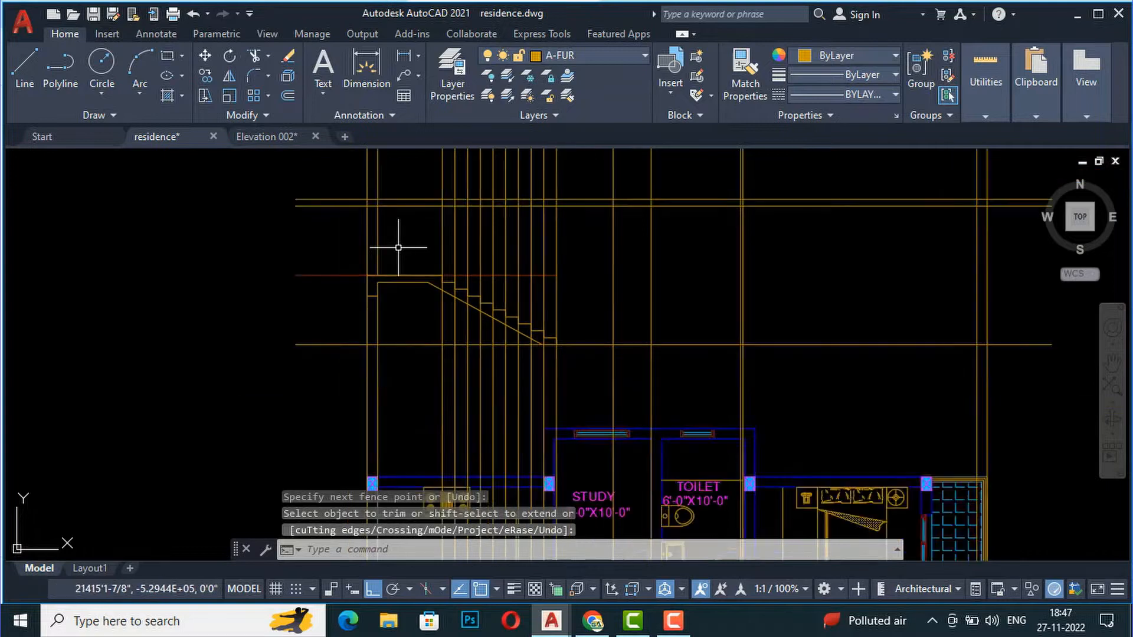
{"action": "scroll", "coordinate": [536, 331], "scroll_direction": "up", "scroll_amount": 2}
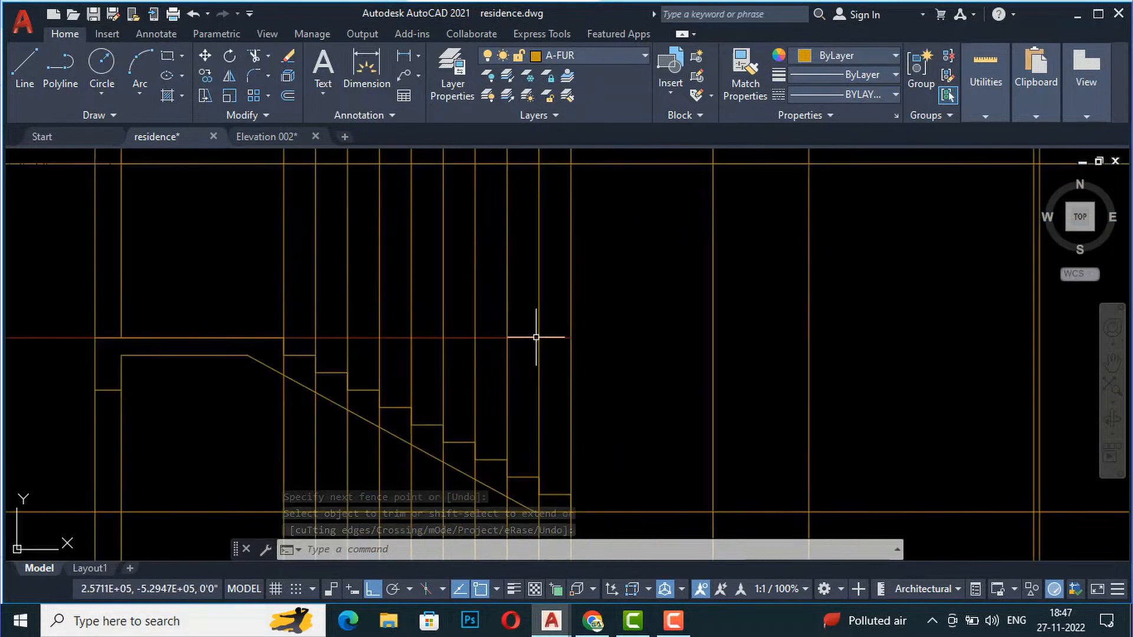
{"action": "type", "text": "o"}
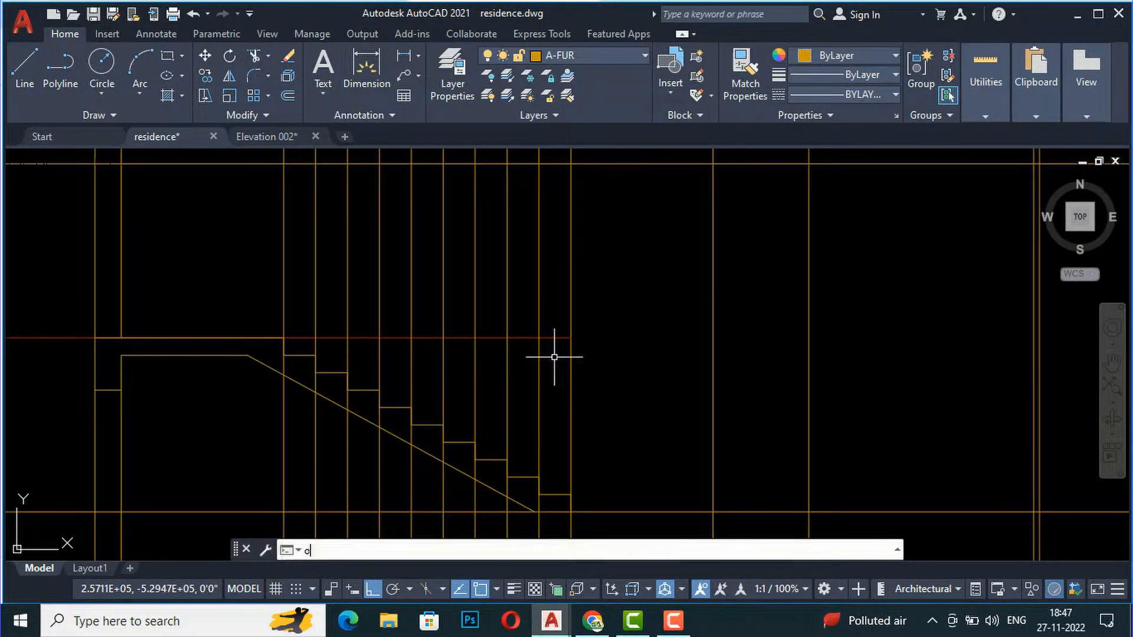
{"action": "key", "text": "Return"}
{"action": "type", "text": "6"}
{"action": "key", "text": "Return"}
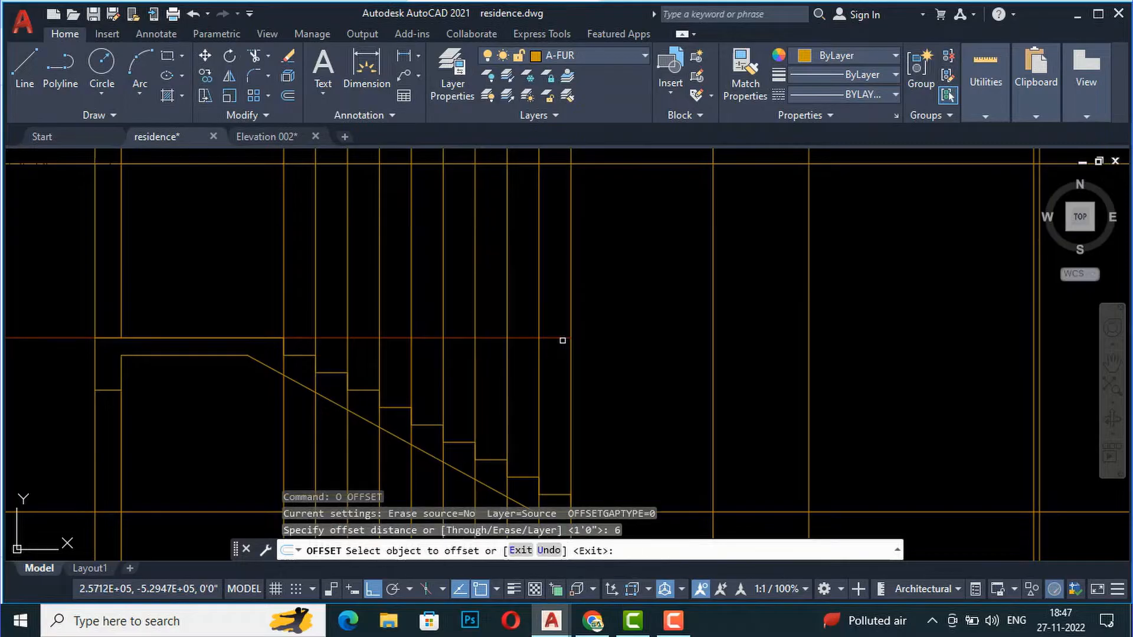
{"action": "left_click", "coordinate": [556, 338]}
{"action": "left_click", "coordinate": [557, 278]}
{"action": "left_click", "coordinate": [517, 320]}
{"action": "left_click", "coordinate": [518, 298]}
{"action": "left_click", "coordinate": [518, 303]}
{"action": "left_click", "coordinate": [516, 281]}
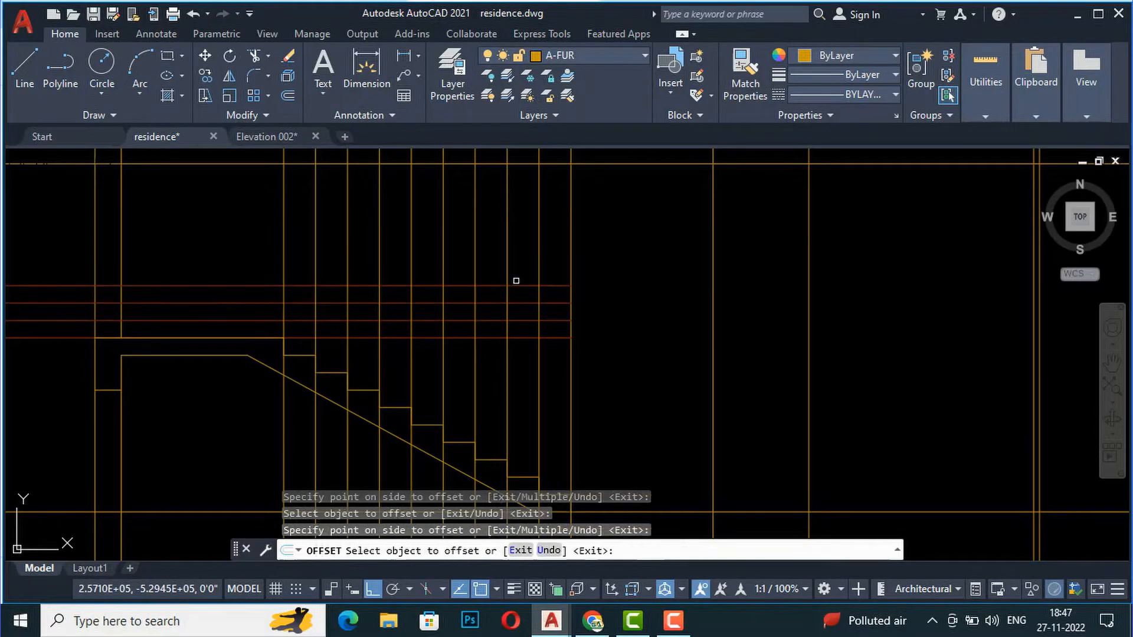
{"action": "left_click", "coordinate": [514, 285]}
{"action": "left_click", "coordinate": [522, 248]}
{"action": "left_click", "coordinate": [521, 267]}
{"action": "left_click", "coordinate": [523, 247]}
{"action": "left_click", "coordinate": [523, 250]}
{"action": "left_click", "coordinate": [524, 236]}
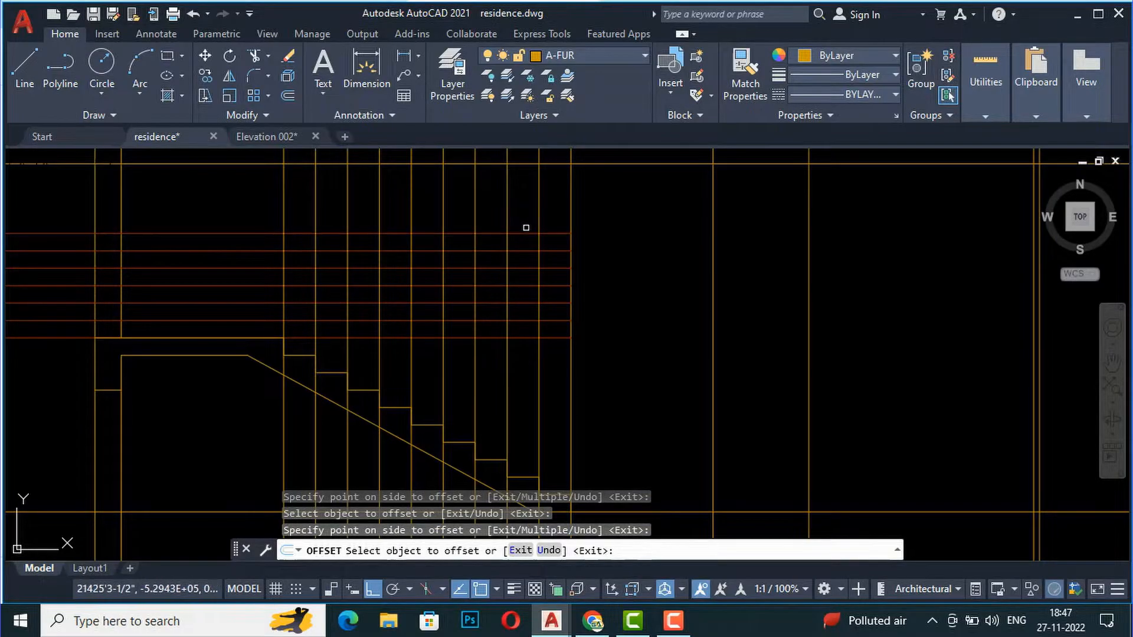
{"action": "left_click", "coordinate": [529, 233]}
{"action": "left_click", "coordinate": [535, 219]}
{"action": "left_click", "coordinate": [533, 216]}
{"action": "left_click", "coordinate": [533, 193]}
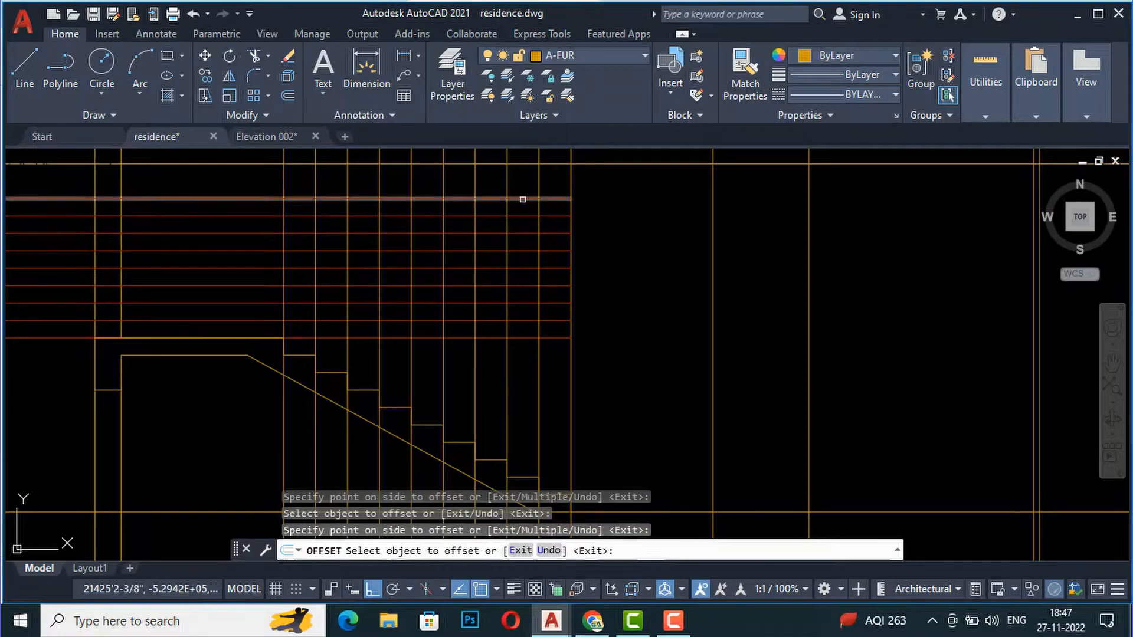
{"action": "left_click", "coordinate": [526, 198]}
{"action": "left_click", "coordinate": [533, 173]}
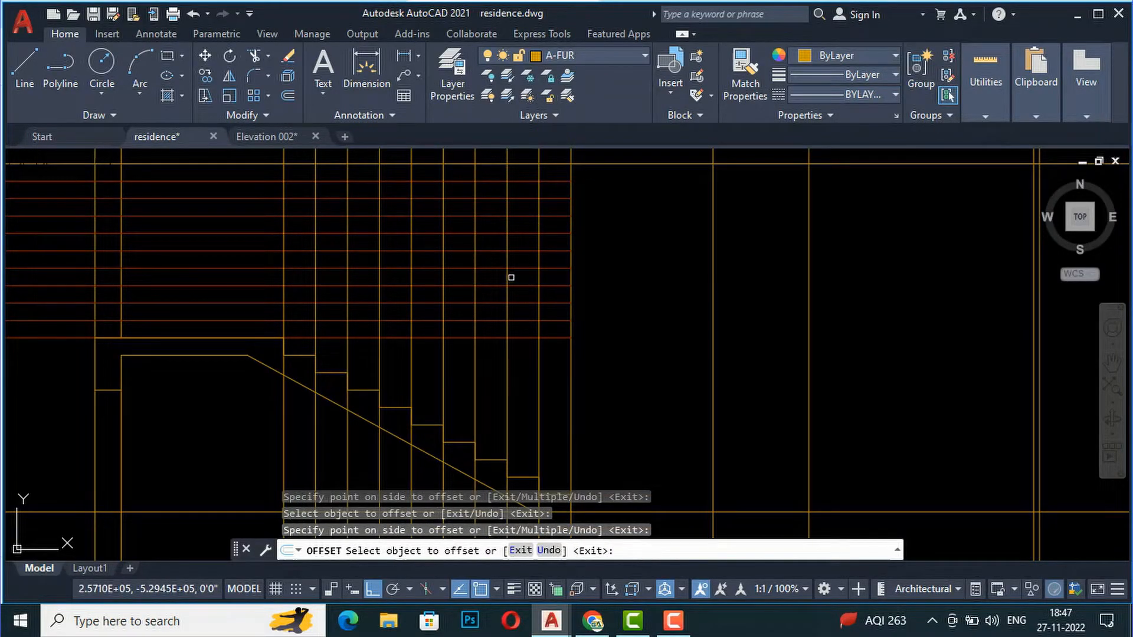
{"action": "key", "text": "Escape"}
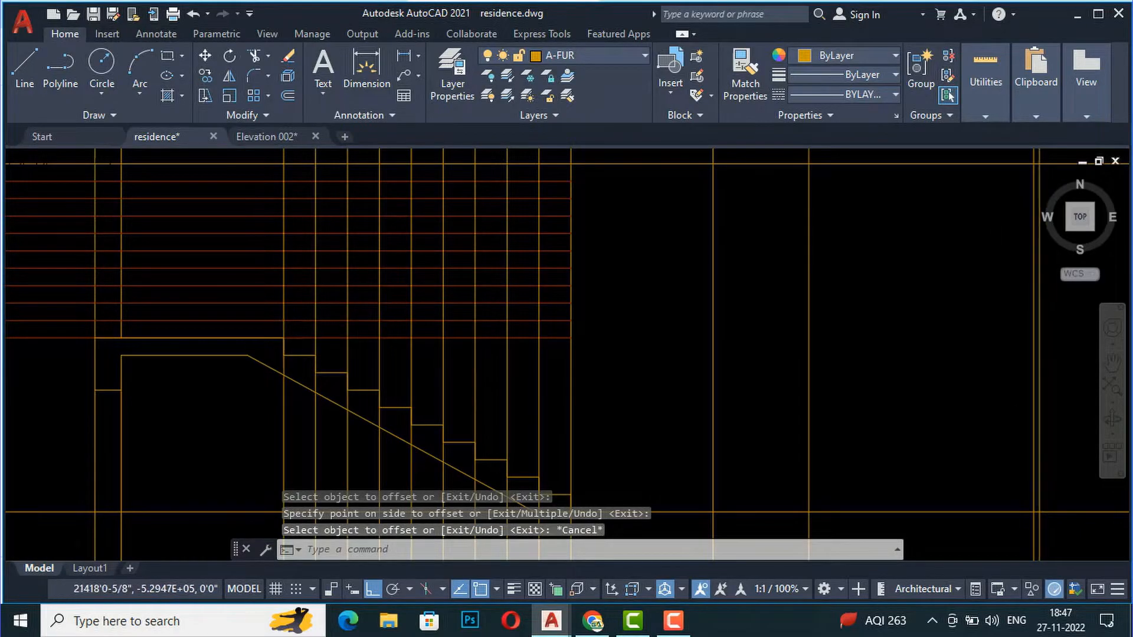
- Draw the upper flight's stepped polyline from the landing edge through the riser and tread guide intersections up to the upper slab's underside
{"action": "scroll", "coordinate": [278, 336], "scroll_direction": "up", "scroll_amount": 4}
{"action": "type", "text": "pl"}
{"action": "key", "text": "Return"}
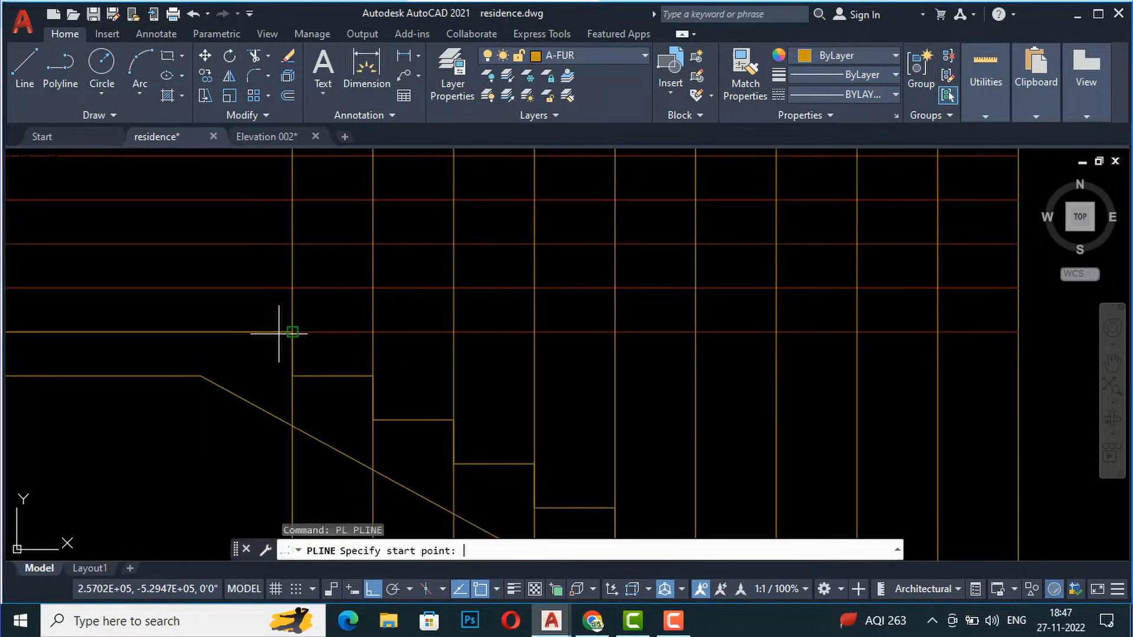
{"action": "left_click", "coordinate": [292, 331]}
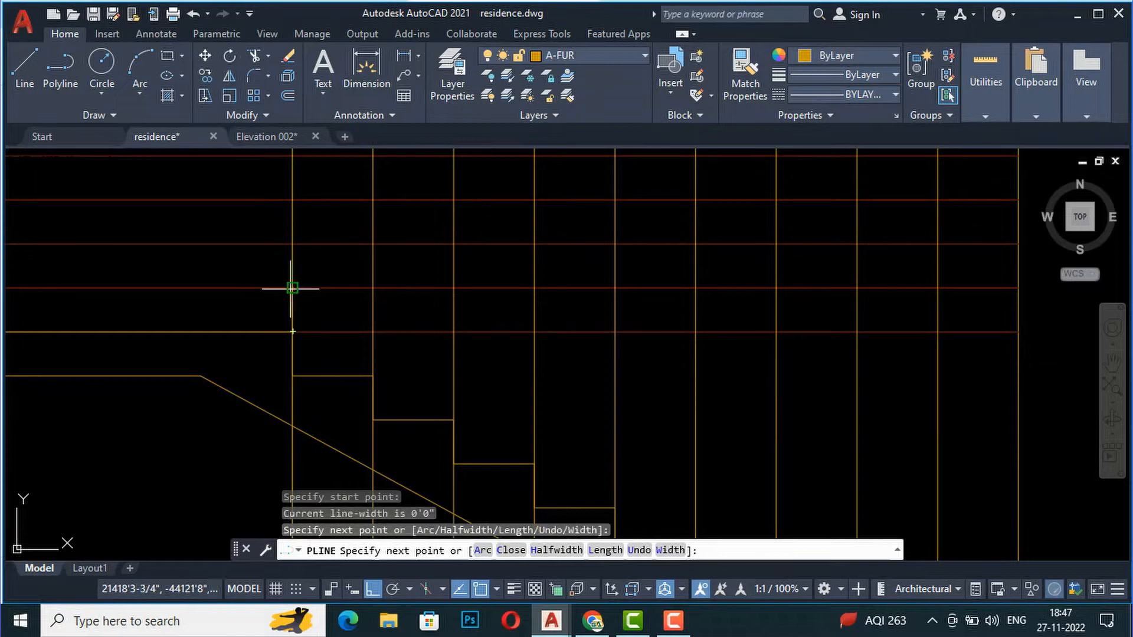
{"action": "left_click", "coordinate": [372, 288]}
{"action": "left_click", "coordinate": [373, 244]}
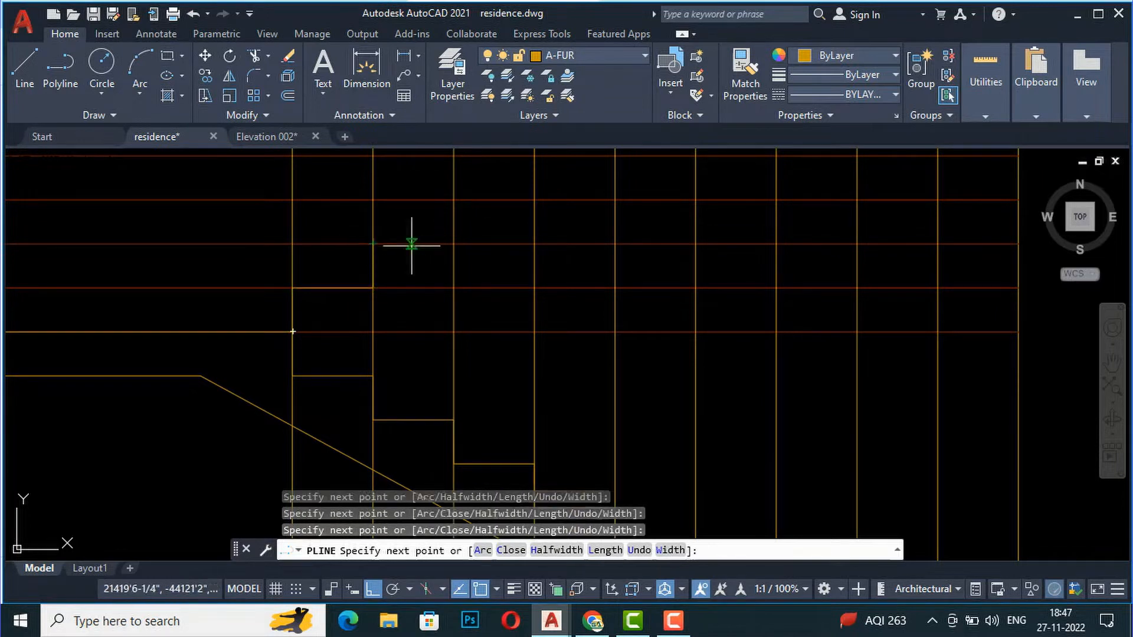
{"action": "left_click", "coordinate": [453, 243]}
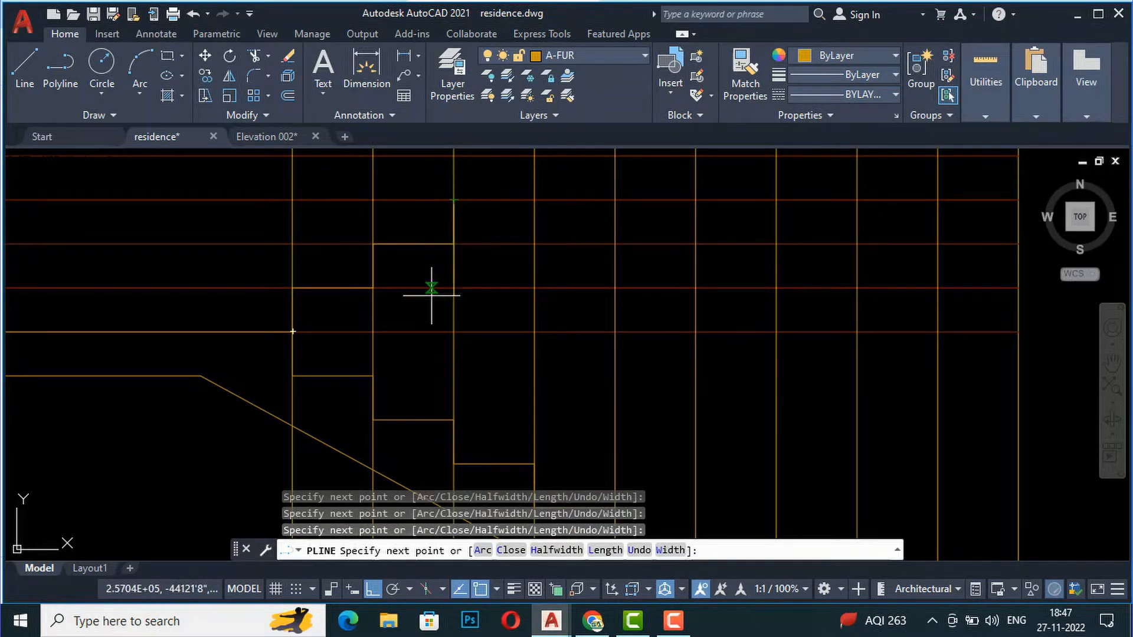
{"action": "scroll", "coordinate": [439, 279], "scroll_direction": "down", "scroll_amount": 4}
{"action": "left_click", "coordinate": [438, 269]}
{"action": "scroll", "coordinate": [458, 273], "scroll_direction": "up", "scroll_amount": 4}
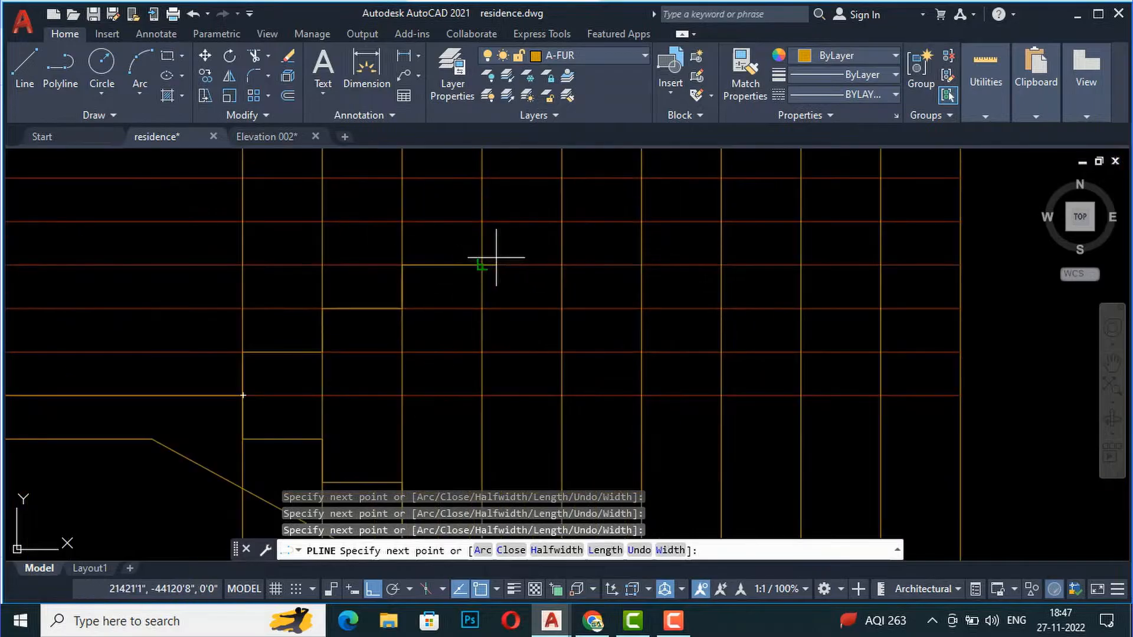
{"action": "left_click", "coordinate": [482, 265]}
{"action": "left_click", "coordinate": [482, 222]}
{"action": "left_click", "coordinate": [562, 222]}
{"action": "left_click", "coordinate": [562, 177]}
{"action": "left_click", "coordinate": [641, 177]}
{"action": "scroll", "coordinate": [630, 377], "scroll_direction": "down", "scroll_amount": 2}
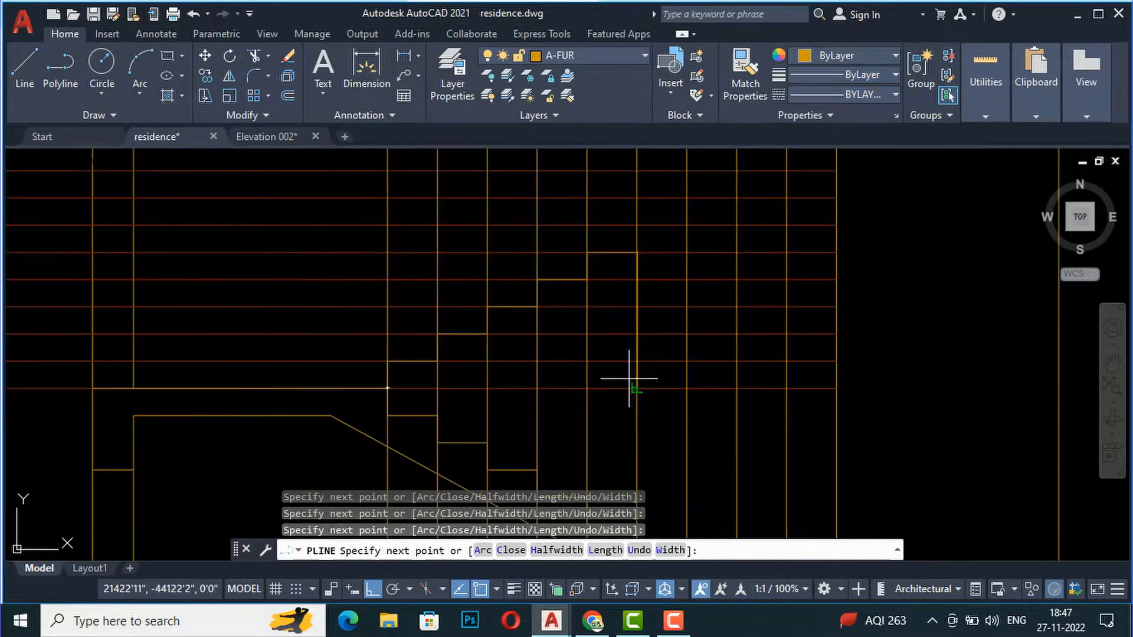
{"action": "left_click", "coordinate": [637, 225]}
{"action": "left_click", "coordinate": [687, 197]}
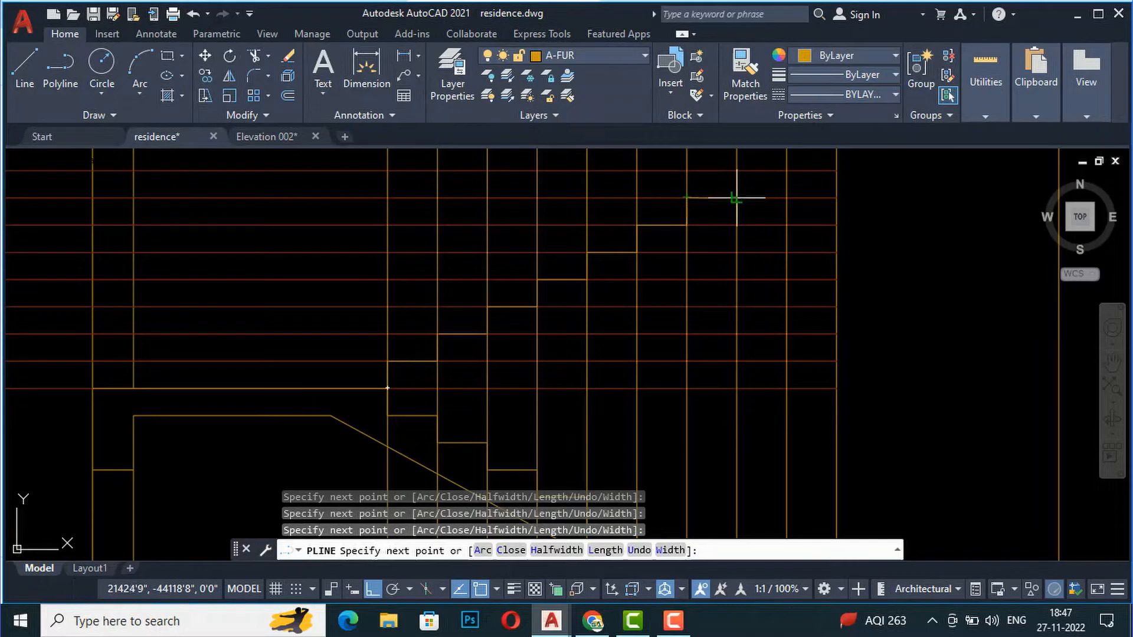
{"action": "left_click", "coordinate": [736, 170]}
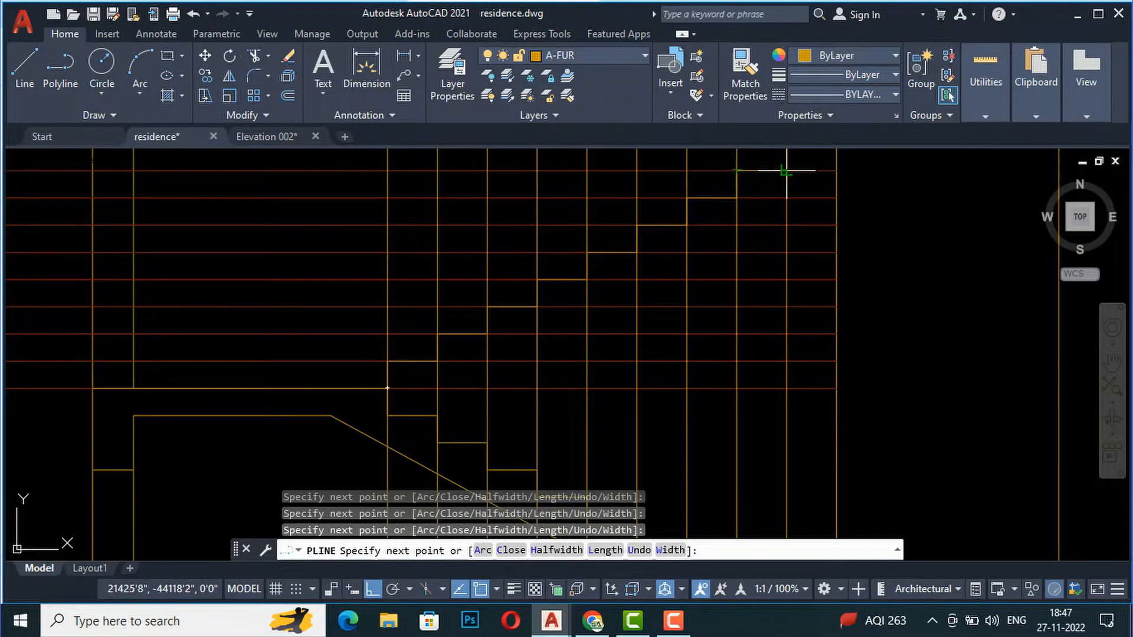
{"action": "scroll", "coordinate": [777, 315], "scroll_direction": "down", "scroll_amount": 4}
{"action": "scroll", "coordinate": [787, 265], "scroll_direction": "up", "scroll_amount": 6}
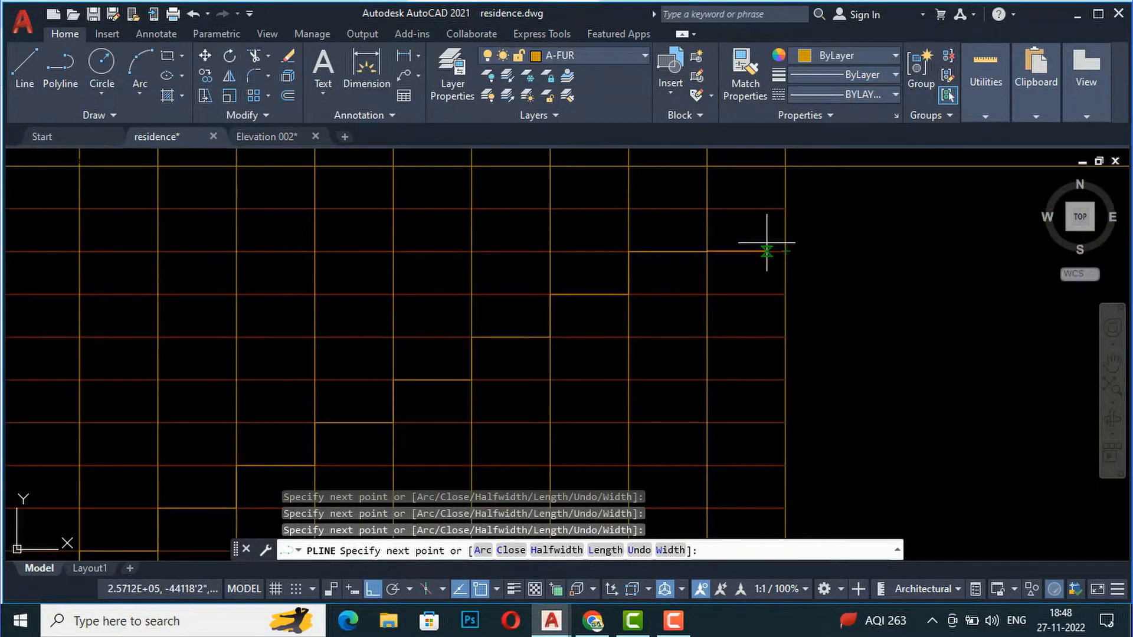
{"action": "left_click", "coordinate": [706, 207]}
{"action": "left_click", "coordinate": [784, 209]}
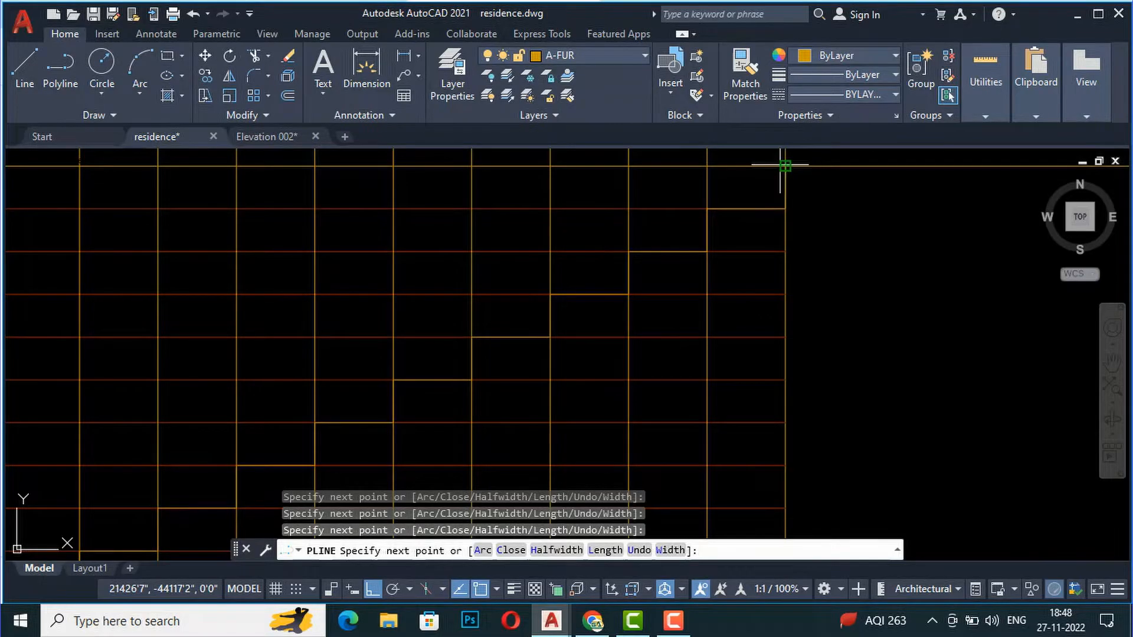
{"action": "scroll", "coordinate": [702, 179], "scroll_direction": "down", "scroll_amount": 4}
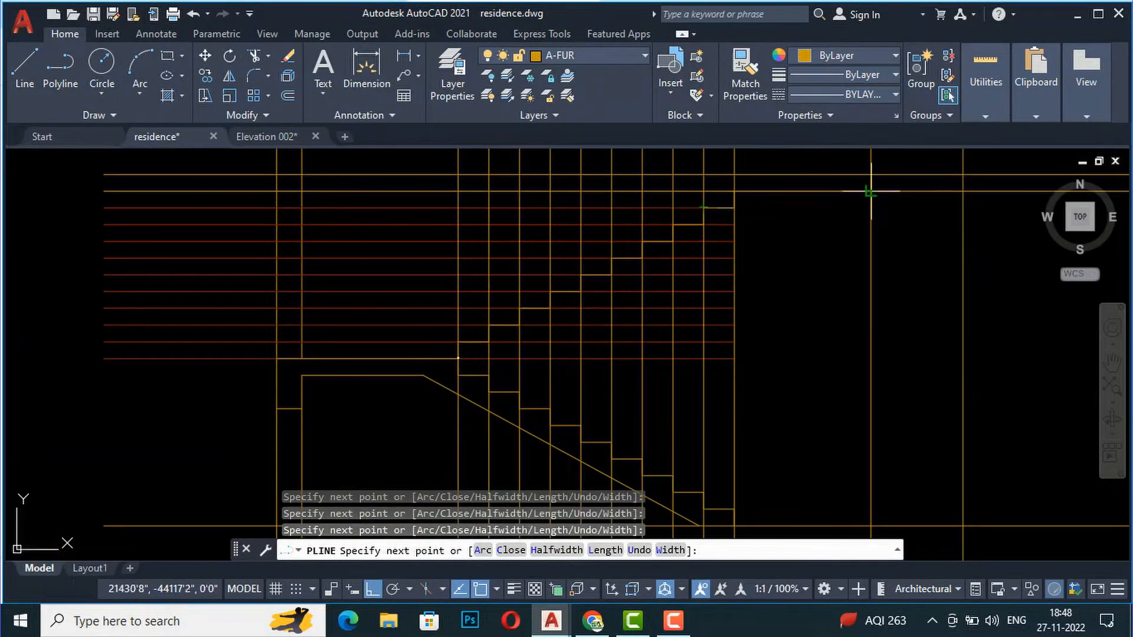
{"action": "key", "text": "Escape"}
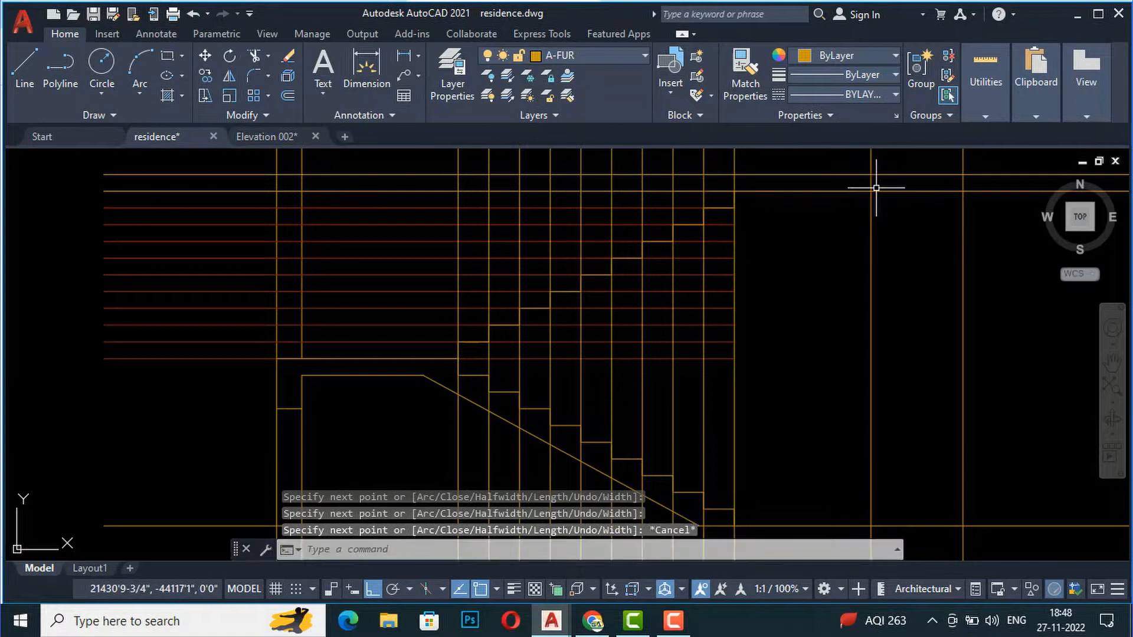
- Draw a sloping line from the landing edge through the upper flight's inner step corners to the end of the top tread
{"action": "scroll", "coordinate": [614, 350], "scroll_direction": "up", "scroll_amount": 2}
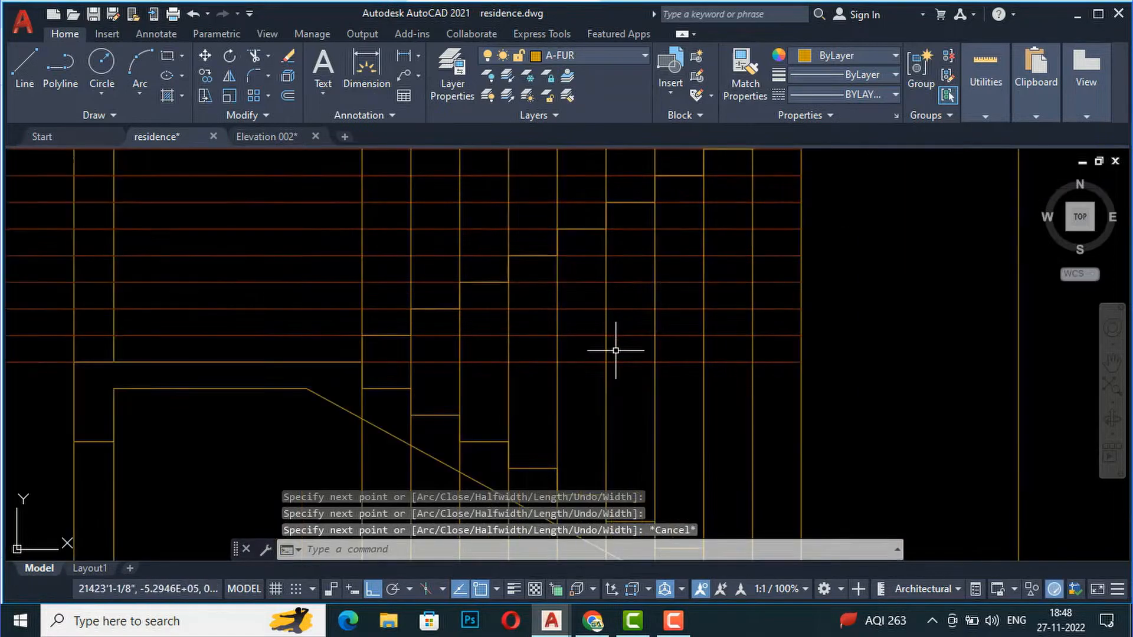
{"action": "type", "text": "L"}
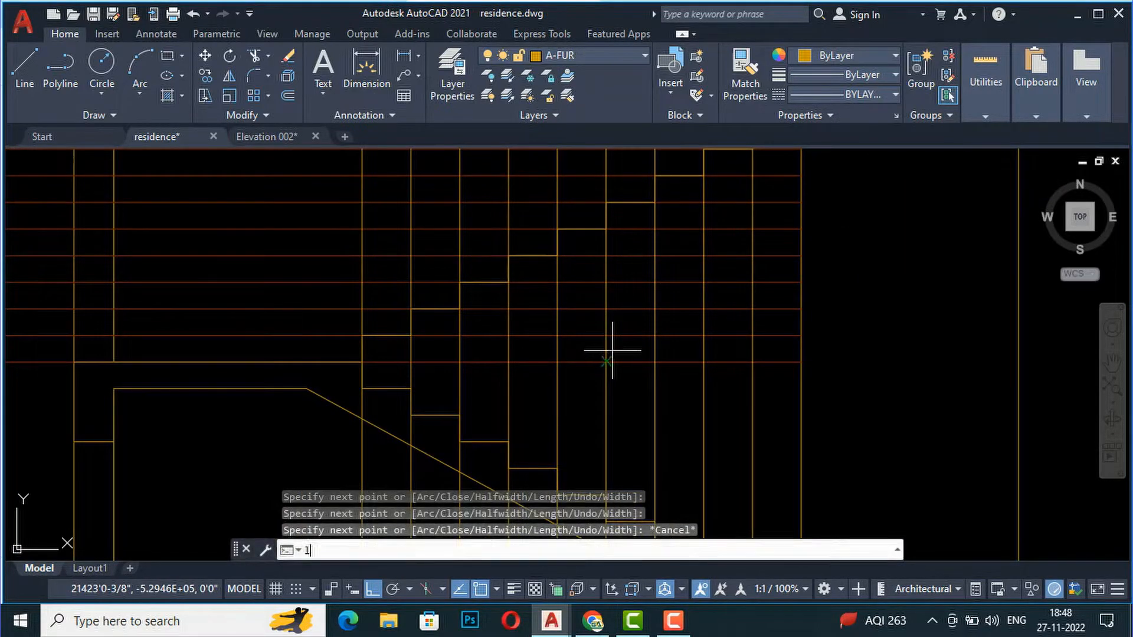
{"action": "key", "text": "Return"}
{"action": "left_click", "coordinate": [363, 361]}
{"action": "scroll", "coordinate": [363, 361], "scroll_direction": "down", "scroll_amount": 5}
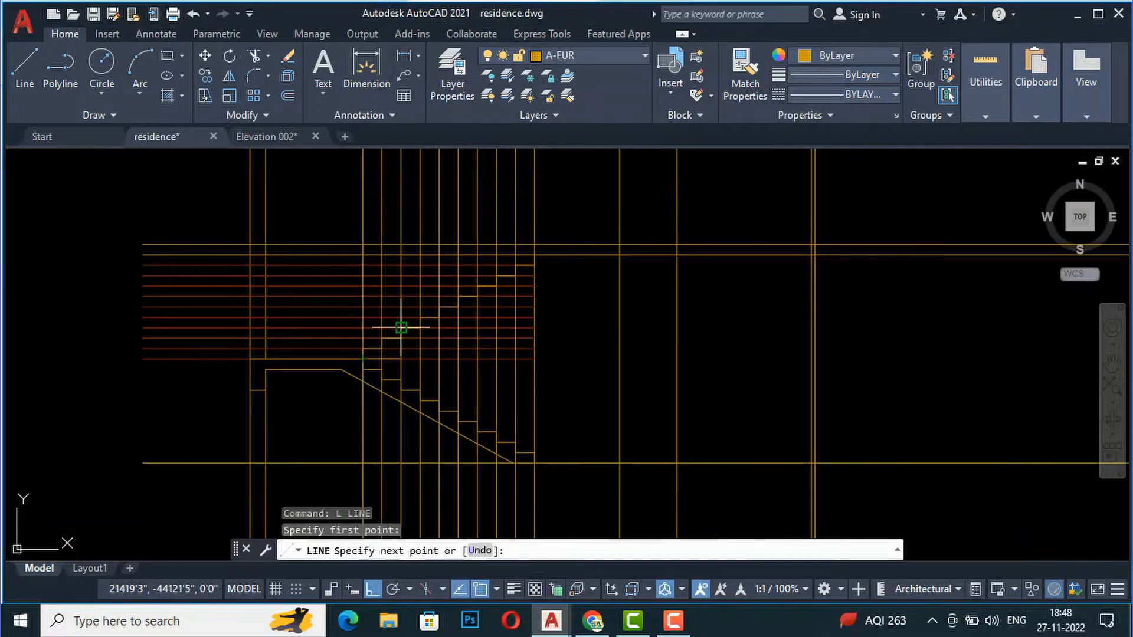
{"action": "scroll", "coordinate": [544, 271], "scroll_direction": "up", "scroll_amount": 5}
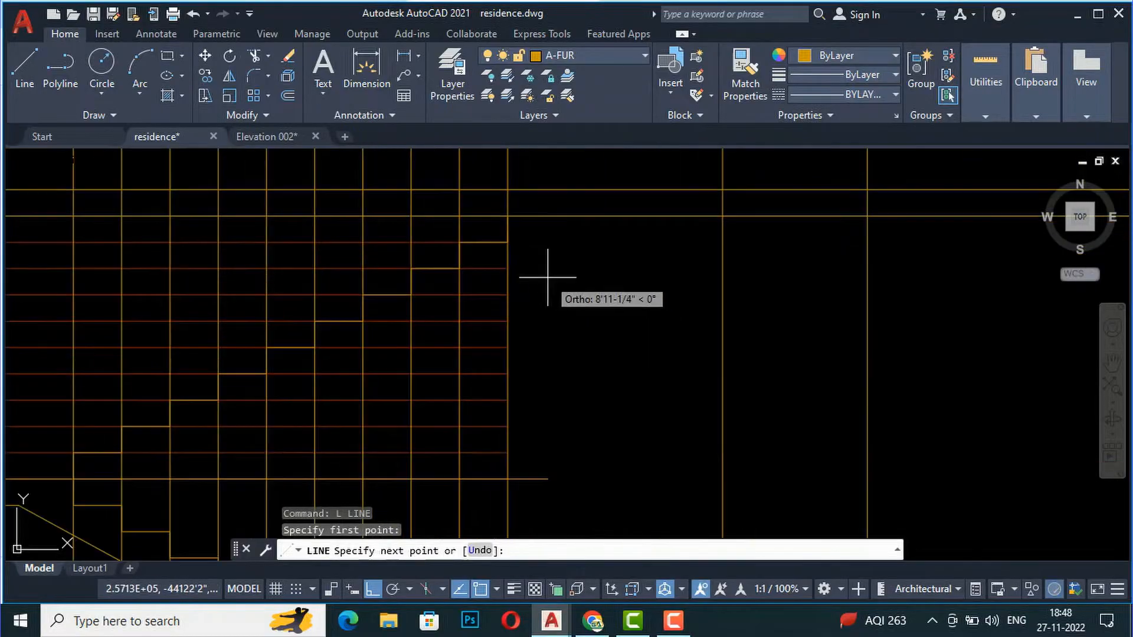
{"action": "left_click", "coordinate": [507, 241]}
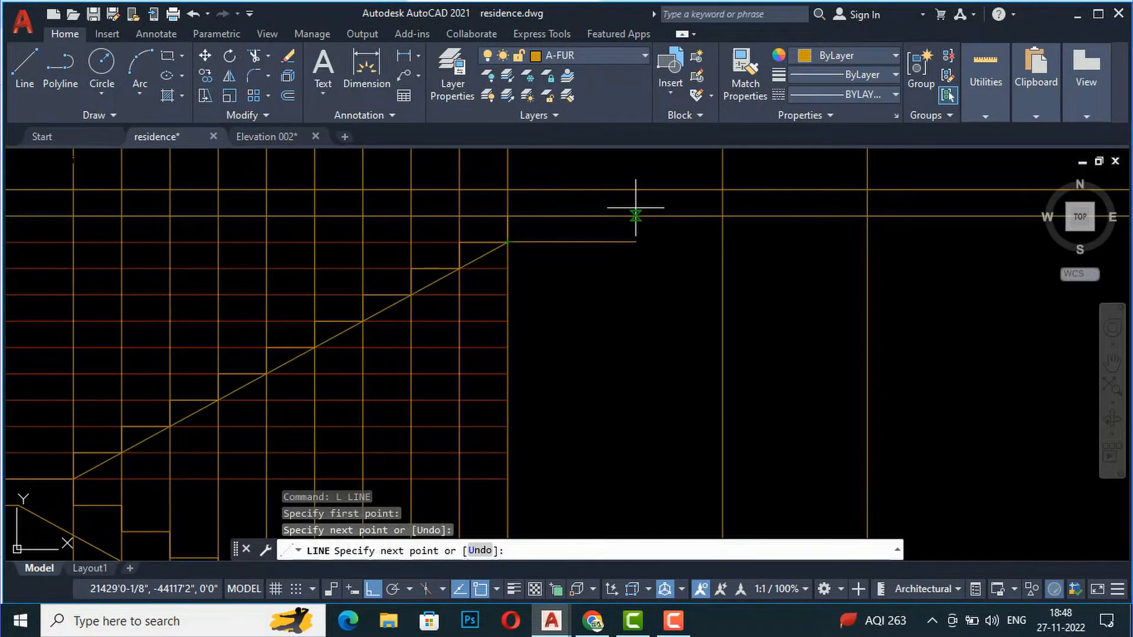
- Extend the upper flight's sloping line from the top tread to the upper slab's underside
{"action": "key", "text": "Escape"}
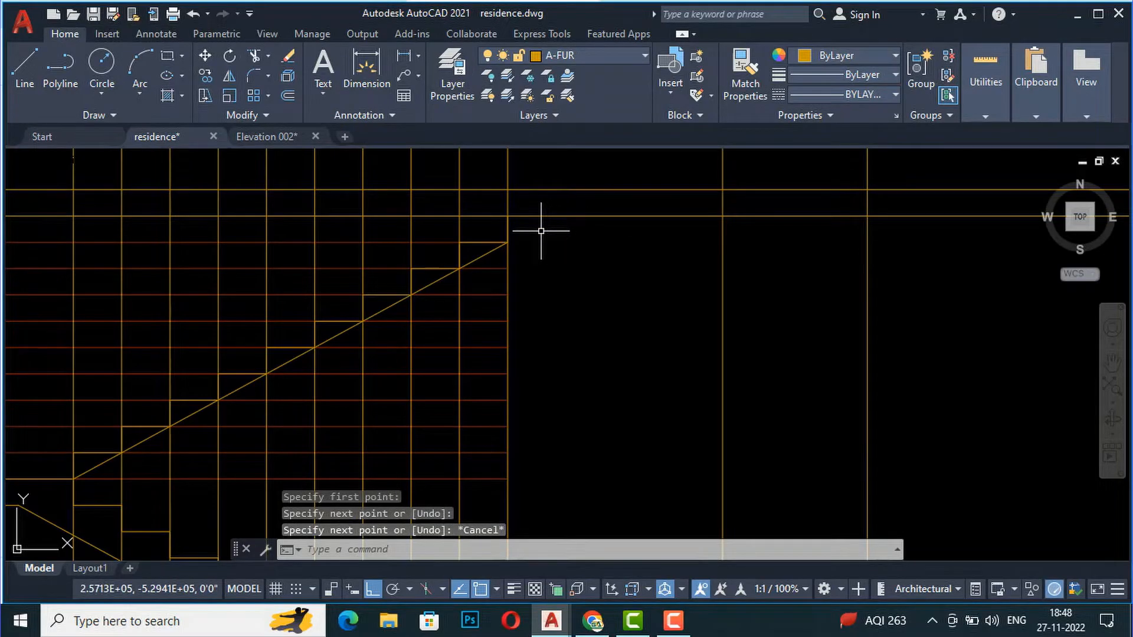
{"action": "type", "text": "ex"}
{"action": "key", "text": "Return"}
{"action": "left_click", "coordinate": [495, 254]}
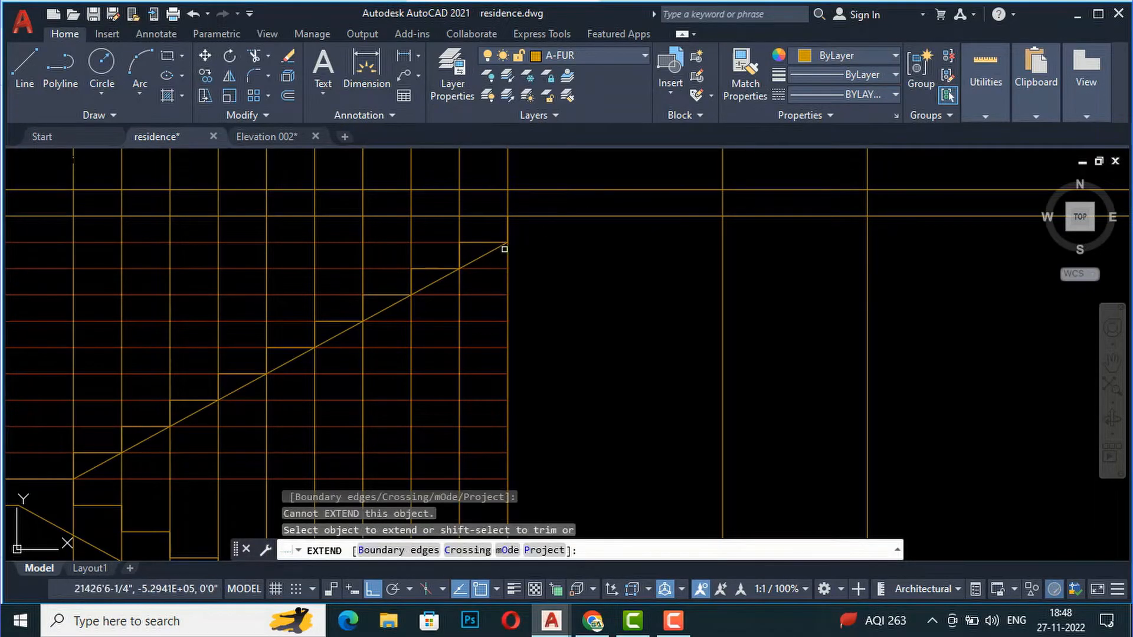
{"action": "left_click", "coordinate": [495, 248]}
{"action": "left_click", "coordinate": [678, 217]}
{"action": "scroll", "coordinate": [677, 218], "scroll_direction": "down", "scroll_amount": 4}
{"action": "key", "text": "Return"}
{"action": "scroll", "coordinate": [530, 267], "scroll_direction": "up", "scroll_amount": 2}
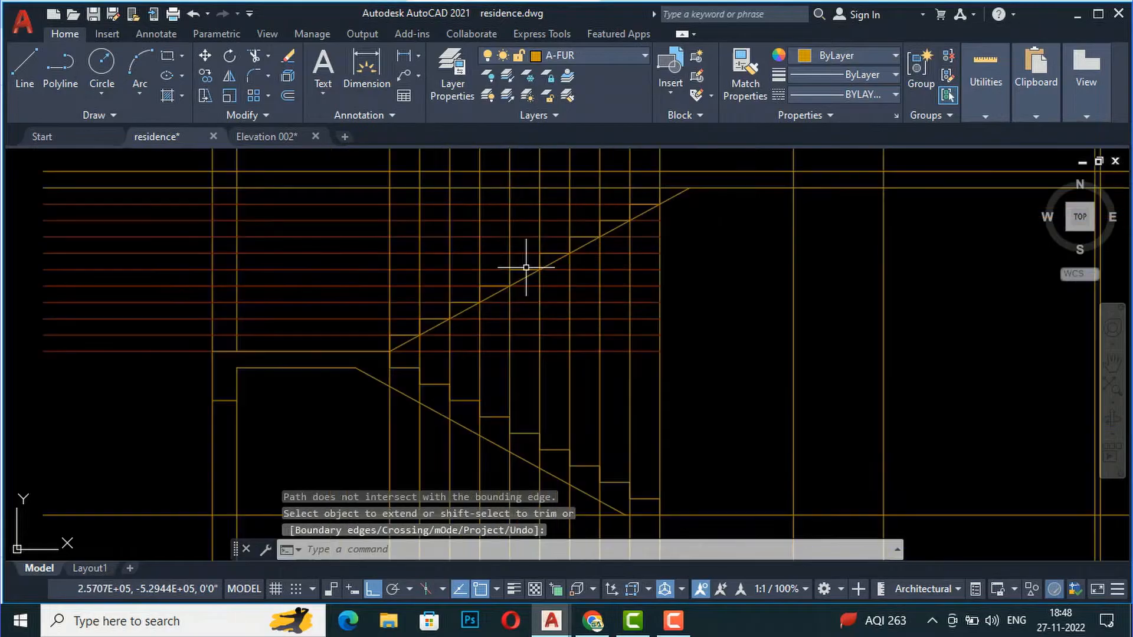
- Offset the upper flight's sloping line 6" to its lower side to form the waist slab's underside
{"action": "type", "text": "o"}
{"action": "key", "text": "Return"}
{"action": "type", "text": "6"}
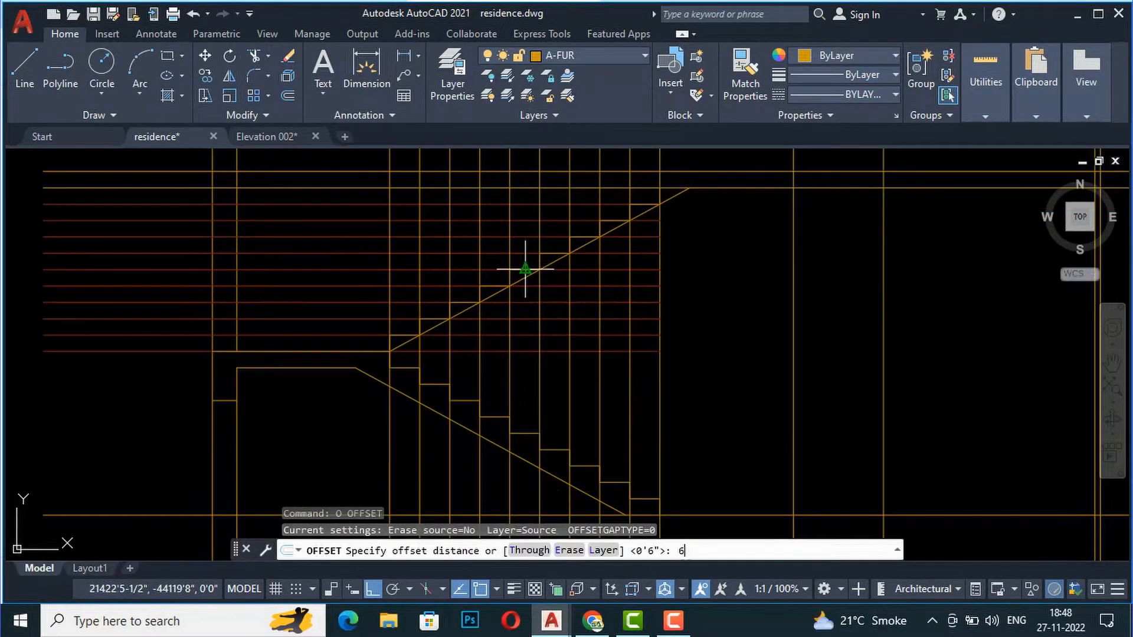
{"action": "key", "text": "Return"}
{"action": "left_click", "coordinate": [557, 260]}
{"action": "left_click", "coordinate": [566, 290]}
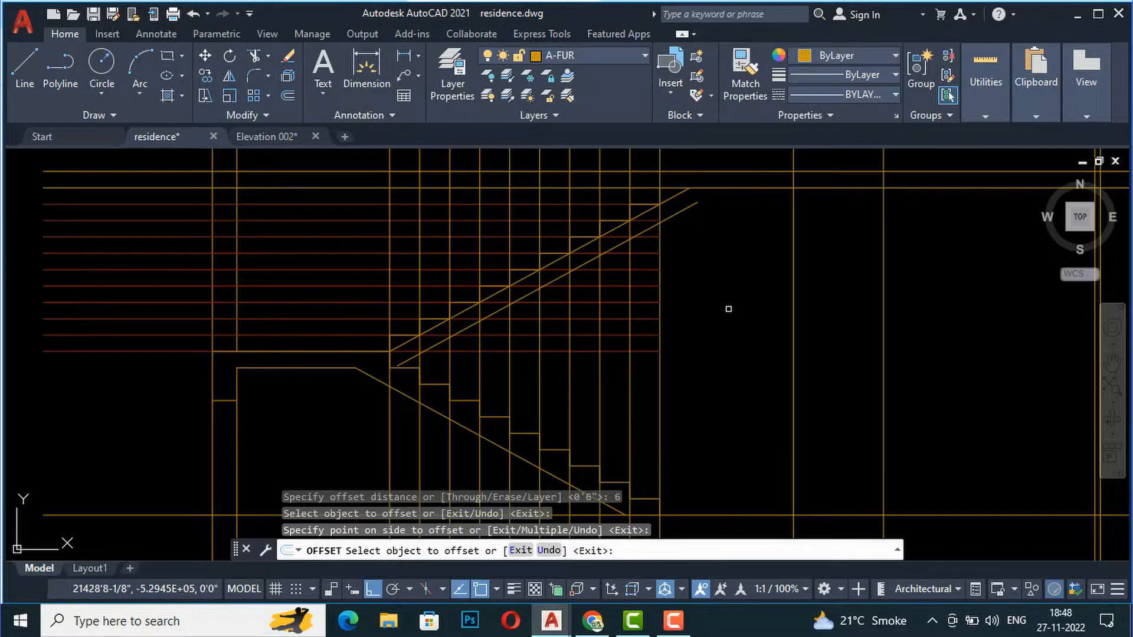
{"action": "key", "text": "Return"}
- Extend the upper end of the waist slab's underside line to the upper slab's underside
{"action": "scroll", "coordinate": [733, 172], "scroll_direction": "up", "scroll_amount": 4}
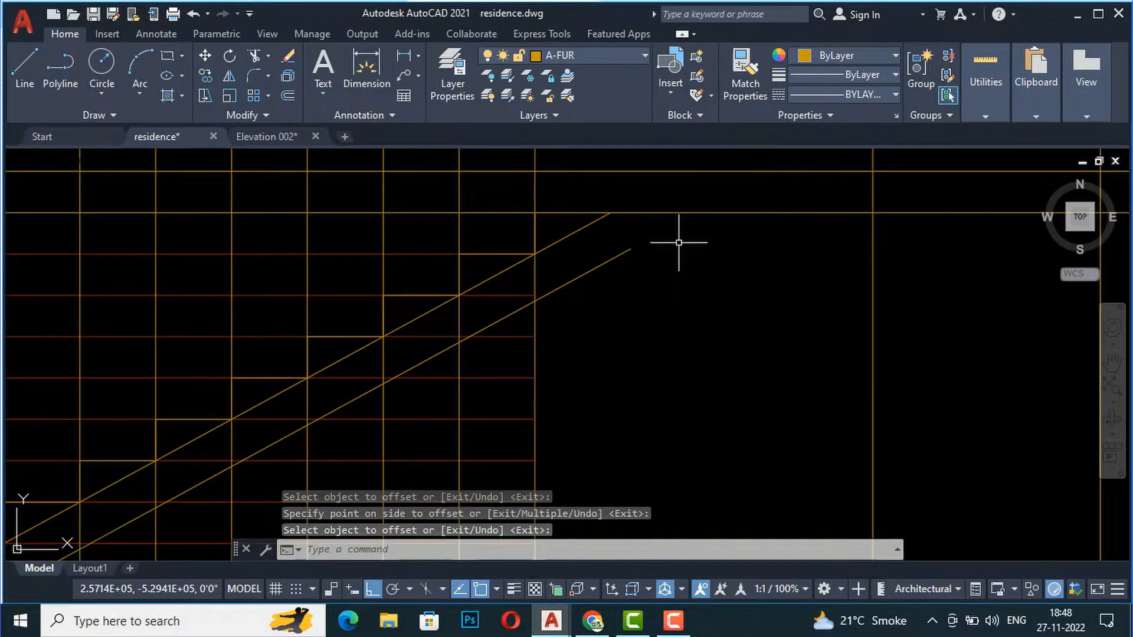
{"action": "type", "text": "ex"}
{"action": "key", "text": "Return"}
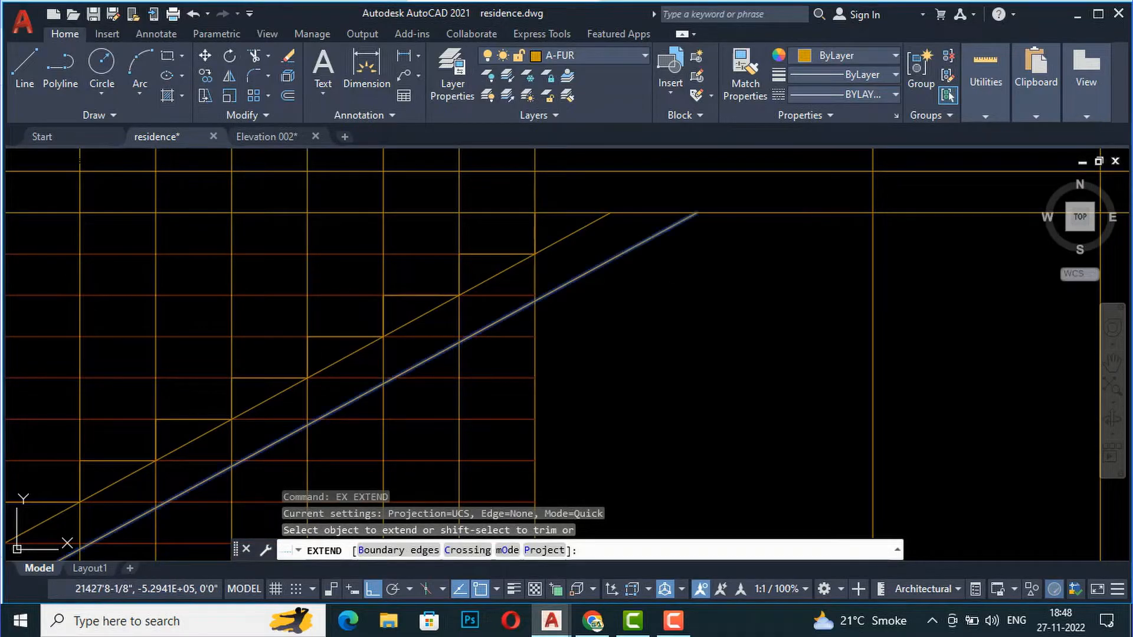
{"action": "left_click", "coordinate": [627, 251]}
{"action": "key", "text": "Return"}
{"action": "scroll", "coordinate": [518, 240], "scroll_direction": "down", "scroll_amount": 4}
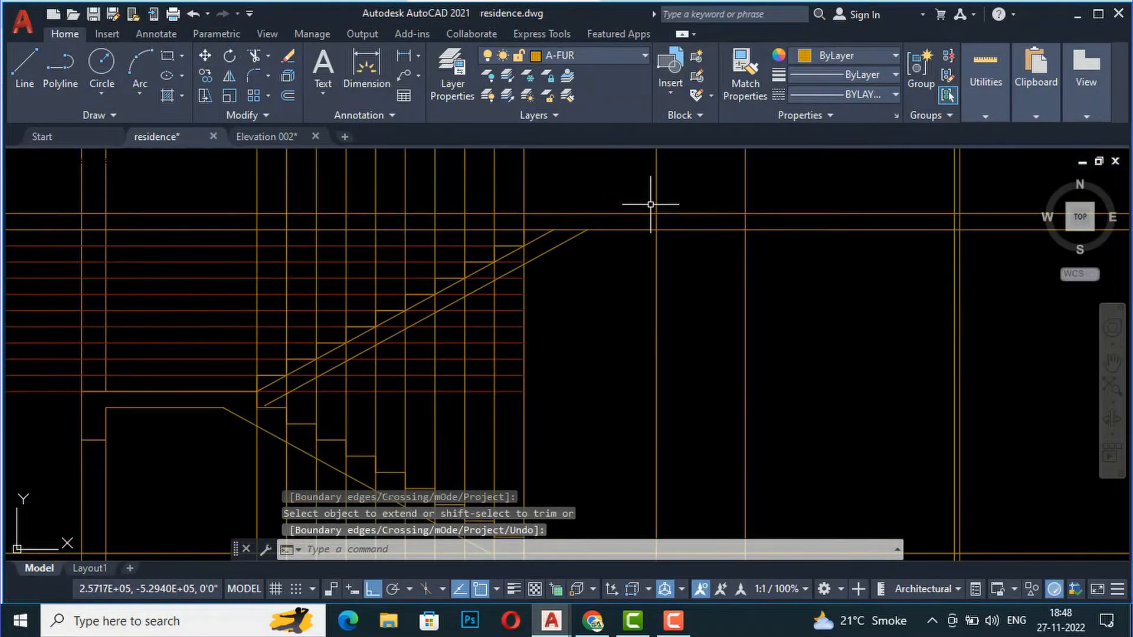
- Delete the sloping line running through the upper flight's inner step corners
{"action": "scroll", "coordinate": [323, 356], "scroll_direction": "up", "scroll_amount": 2}
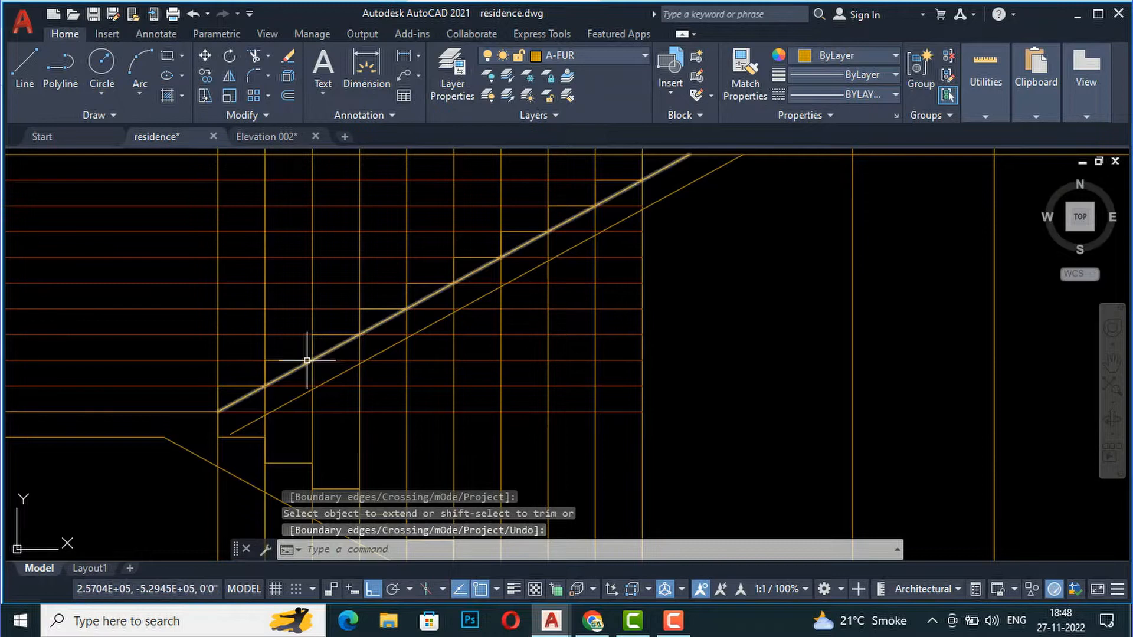
{"action": "key", "text": "Return"}
{"action": "left_click", "coordinate": [290, 373]}
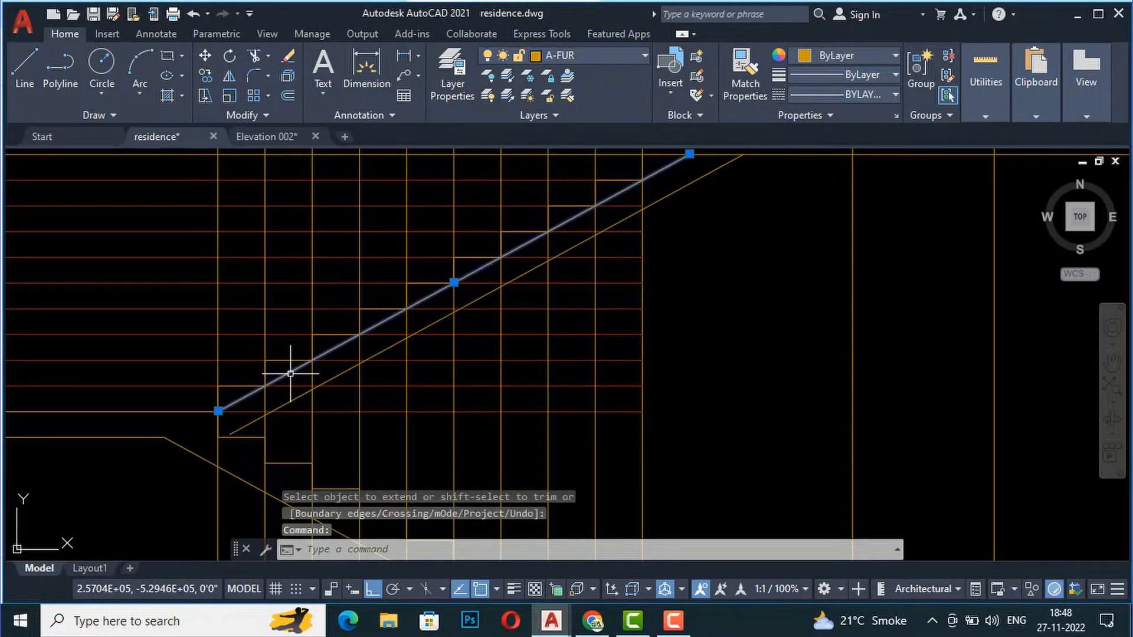
{"action": "key", "text": "Delete"}
{"action": "scroll", "coordinate": [383, 392], "scroll_direction": "down", "scroll_amount": 2}
- Try to trim the upper slab's underside between the top riser and the waist slab's end
{"action": "scroll", "coordinate": [611, 245], "scroll_direction": "up", "scroll_amount": 2}
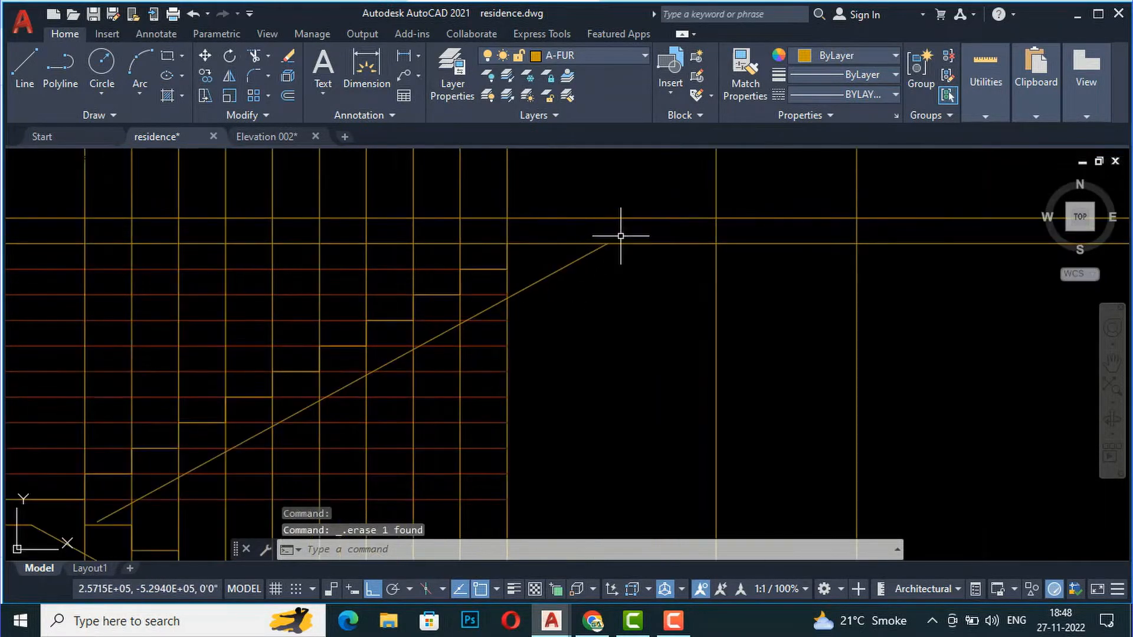
{"action": "scroll", "coordinate": [543, 239], "scroll_direction": "up", "scroll_amount": 1}
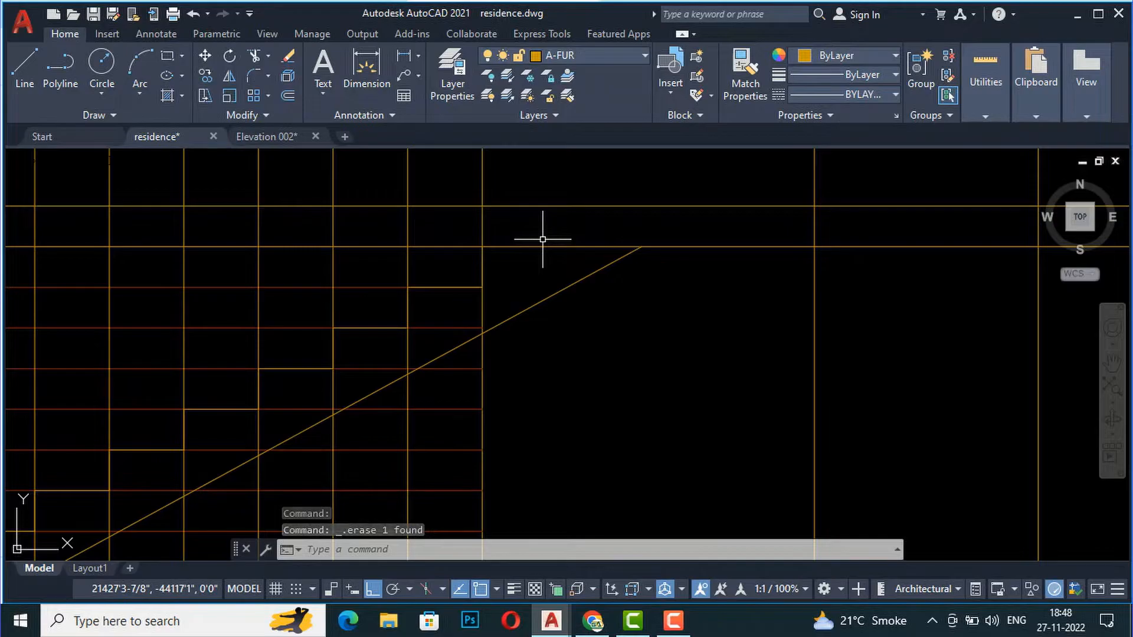
{"action": "type", "text": "tr"}
{"action": "key", "text": "Return"}
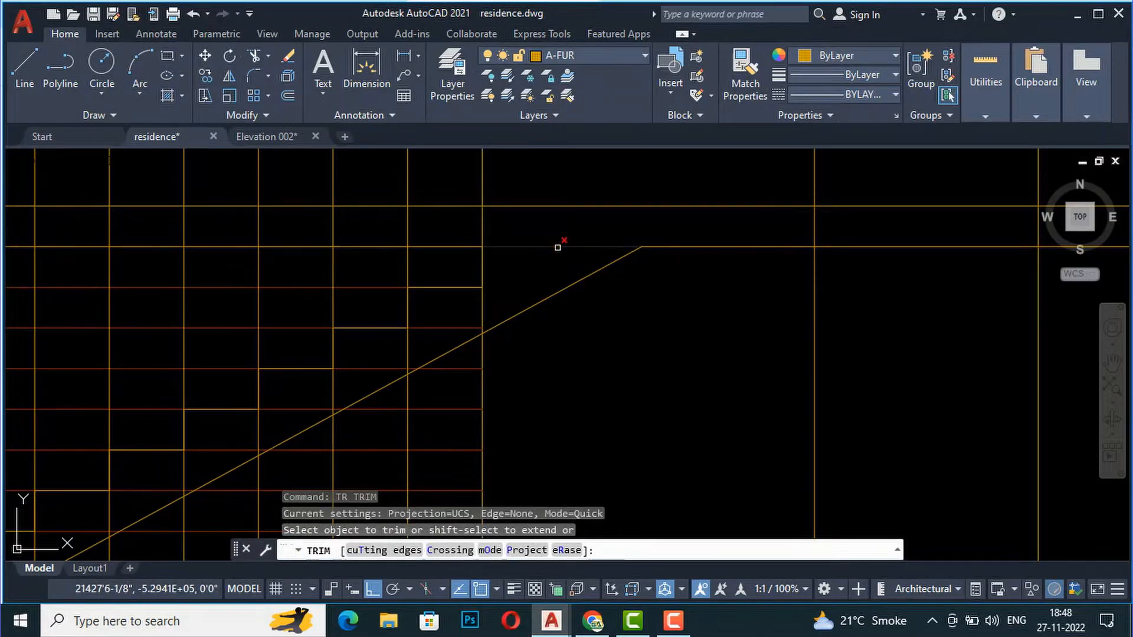
{"action": "left_click", "coordinate": [558, 247]}
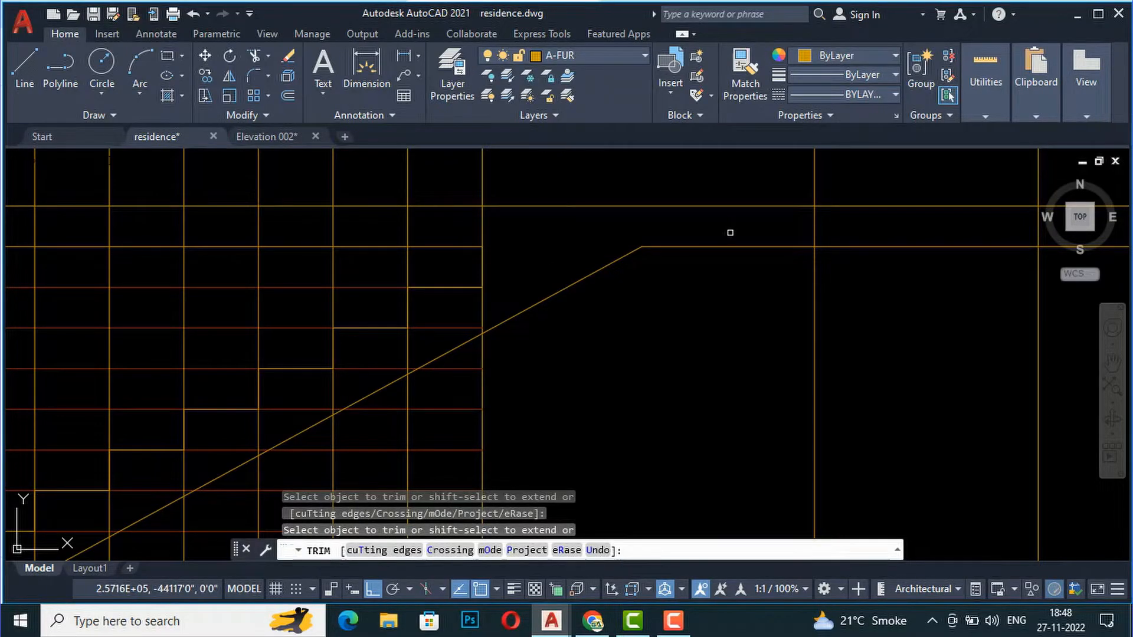
{"action": "key", "text": "Return"}
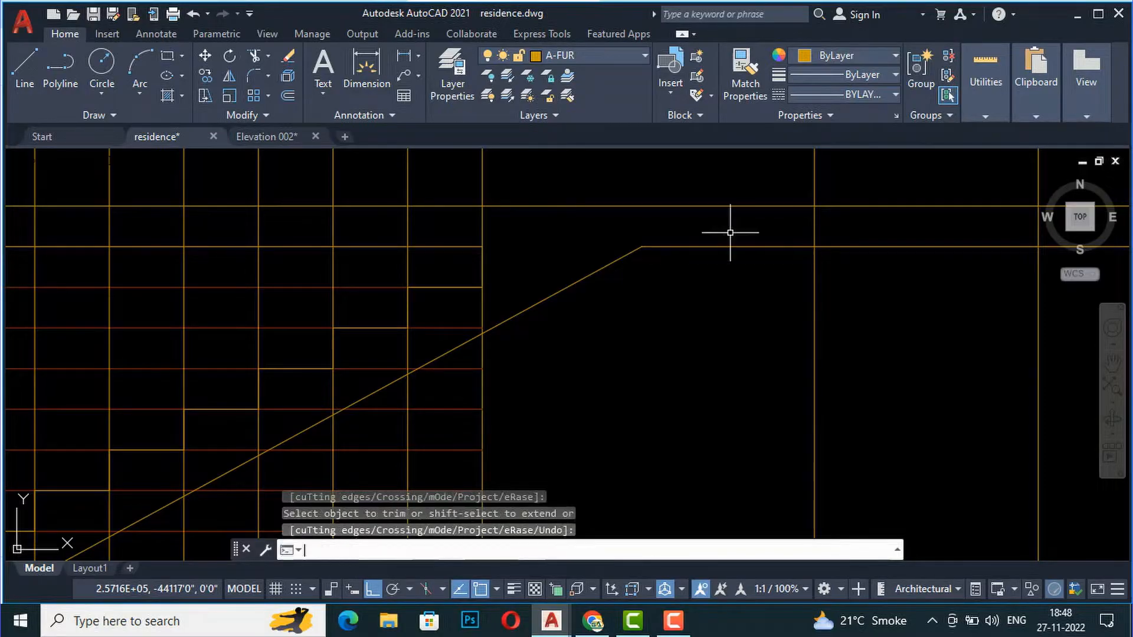
{"action": "key", "text": "ctrl+z"}
{"action": "scroll", "coordinate": [646, 246], "scroll_direction": "up", "scroll_amount": 2}
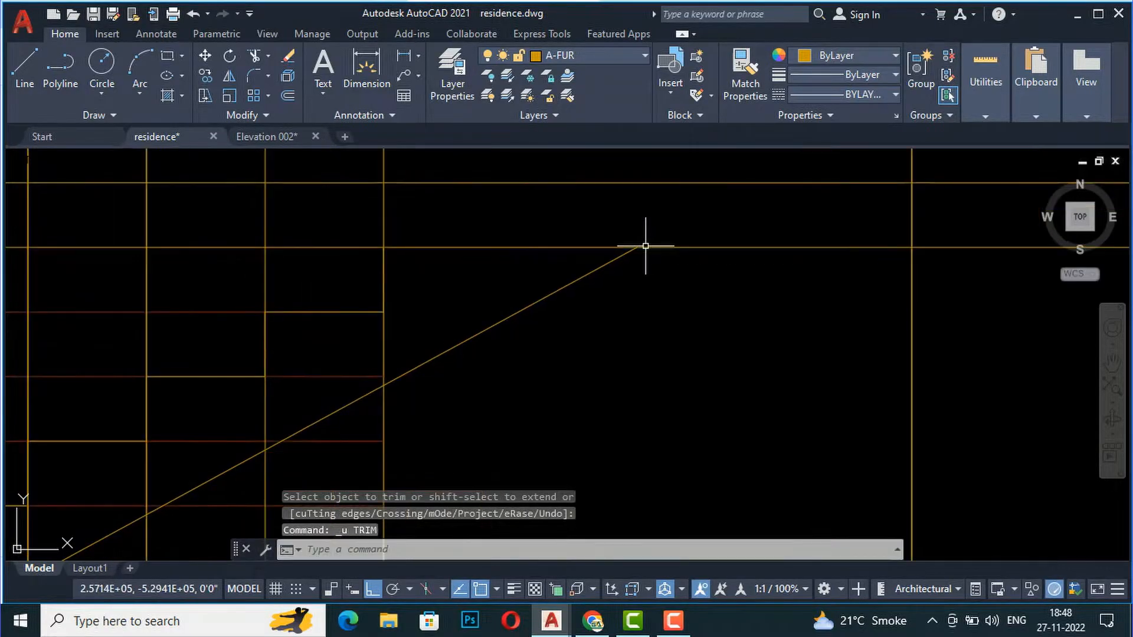
{"action": "scroll", "coordinate": [584, 234], "scroll_direction": "down", "scroll_amount": 2}
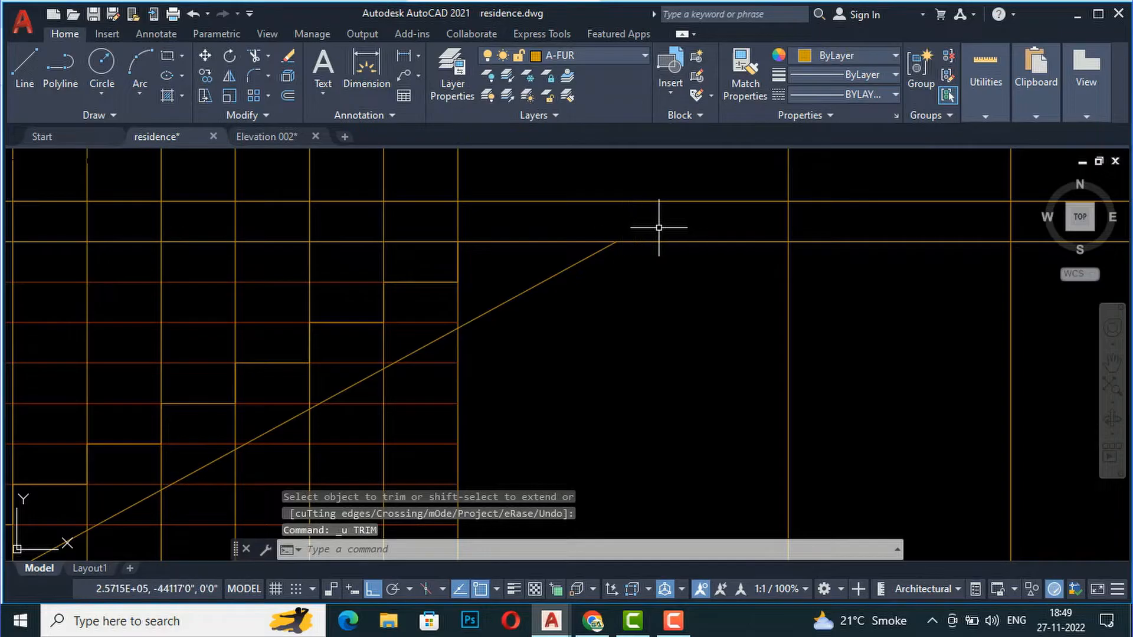
- Trim both upper slab lines between the last two tread guides so the slab starts at the top riser
{"action": "scroll", "coordinate": [597, 209], "scroll_direction": "down", "scroll_amount": 3}
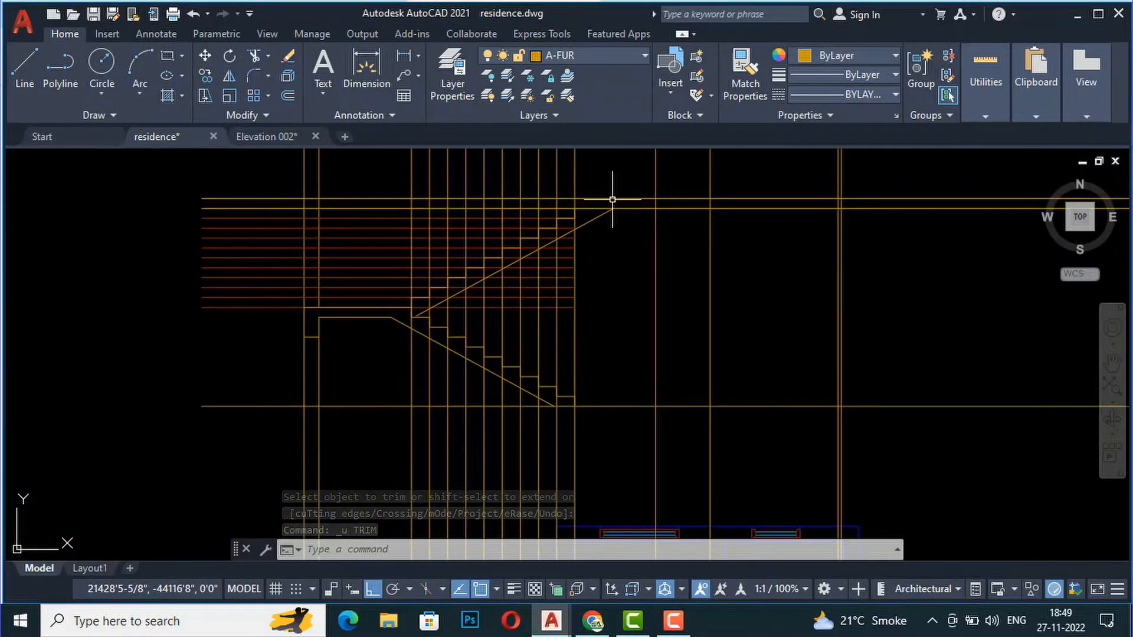
{"action": "left_click", "coordinate": [248, 331]}
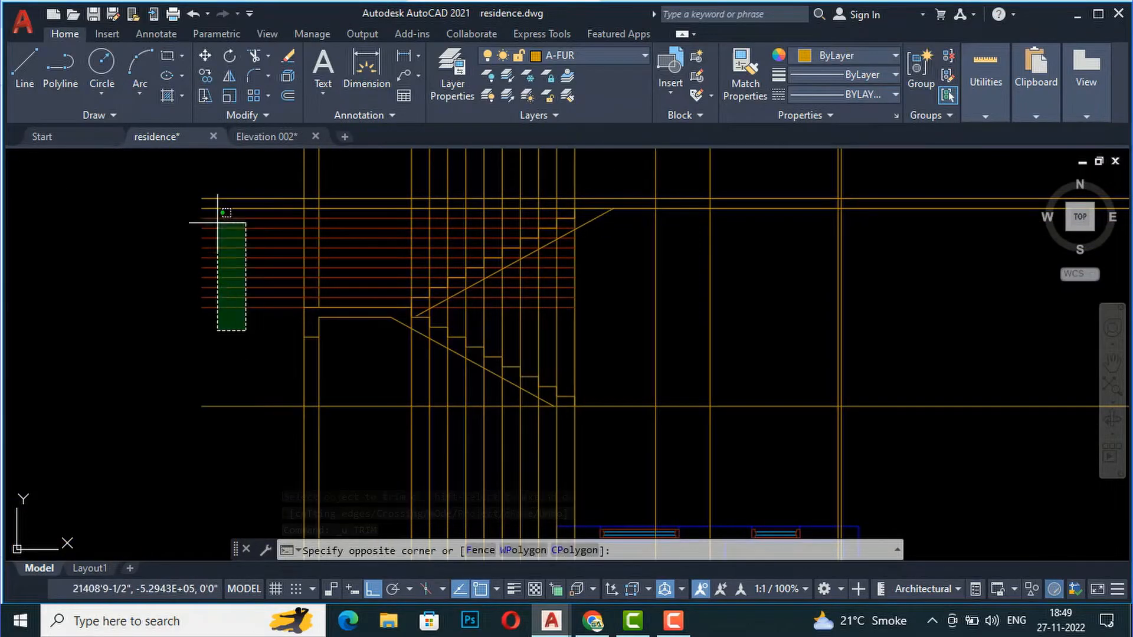
{"action": "left_click", "coordinate": [225, 358]}
{"action": "type", "text": "tr"}
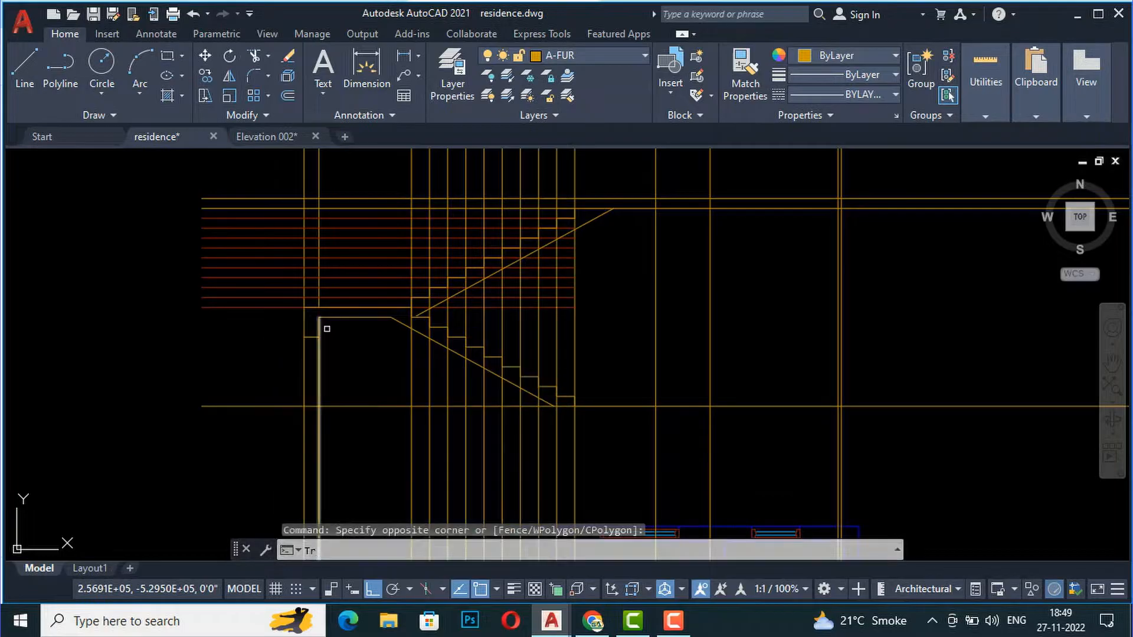
{"action": "key", "text": "Return"}
{"action": "scroll", "coordinate": [516, 242], "scroll_direction": "up", "scroll_amount": 4}
{"action": "left_click_drag", "start_coordinate": [515, 243], "coordinate": [510, 186]}
{"action": "key", "text": "Return"}
- Erase the horizontal riser guides together with the leftover upper slab lines on the landing side of the top riser
{"action": "left_click", "coordinate": [482, 234]}
{"action": "left_click", "coordinate": [456, 203]}
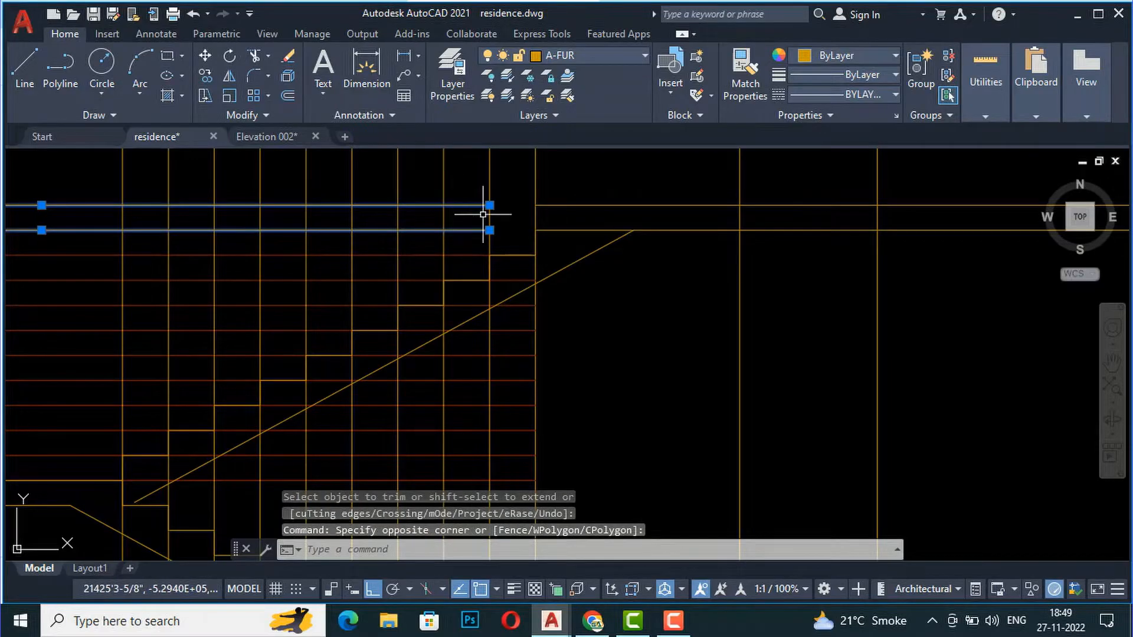
{"action": "scroll", "coordinate": [520, 241], "scroll_direction": "down", "scroll_amount": 6}
{"action": "key", "text": "Escape"}
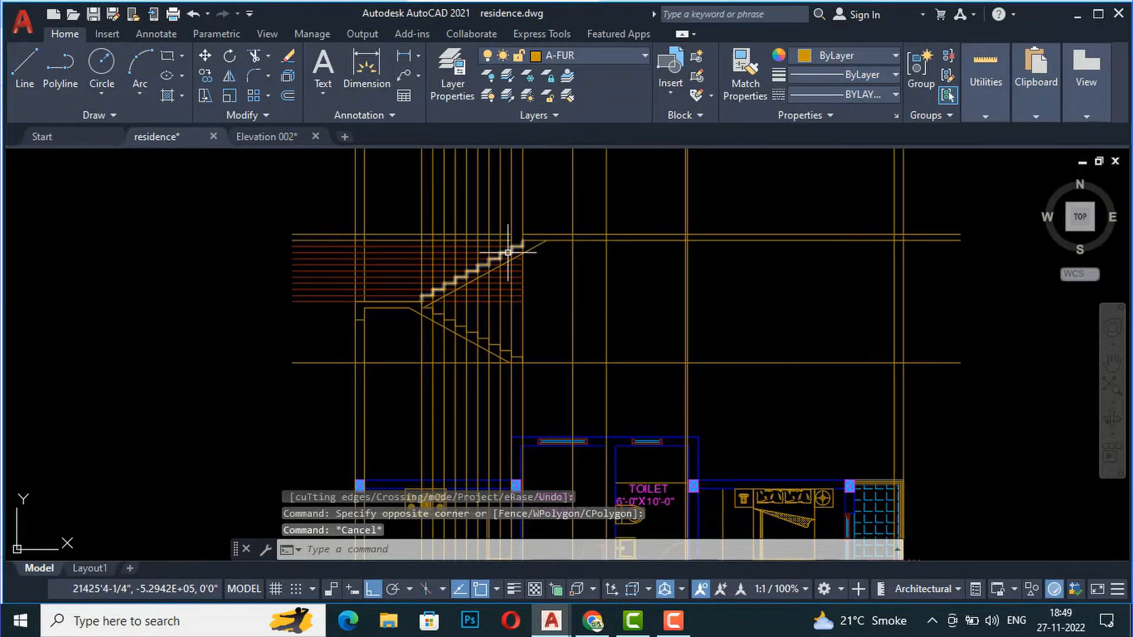
{"action": "scroll", "coordinate": [507, 252], "scroll_direction": "up", "scroll_amount": 2}
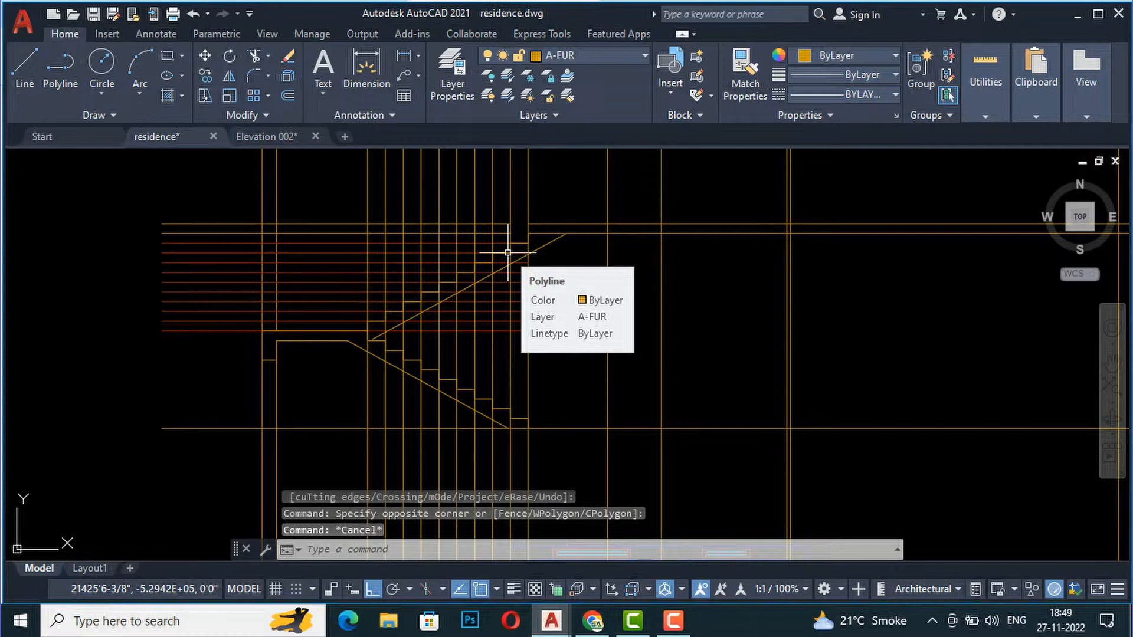
{"action": "left_click", "coordinate": [195, 364]}
{"action": "left_click", "coordinate": [152, 209]}
{"action": "key", "text": "Delete"}
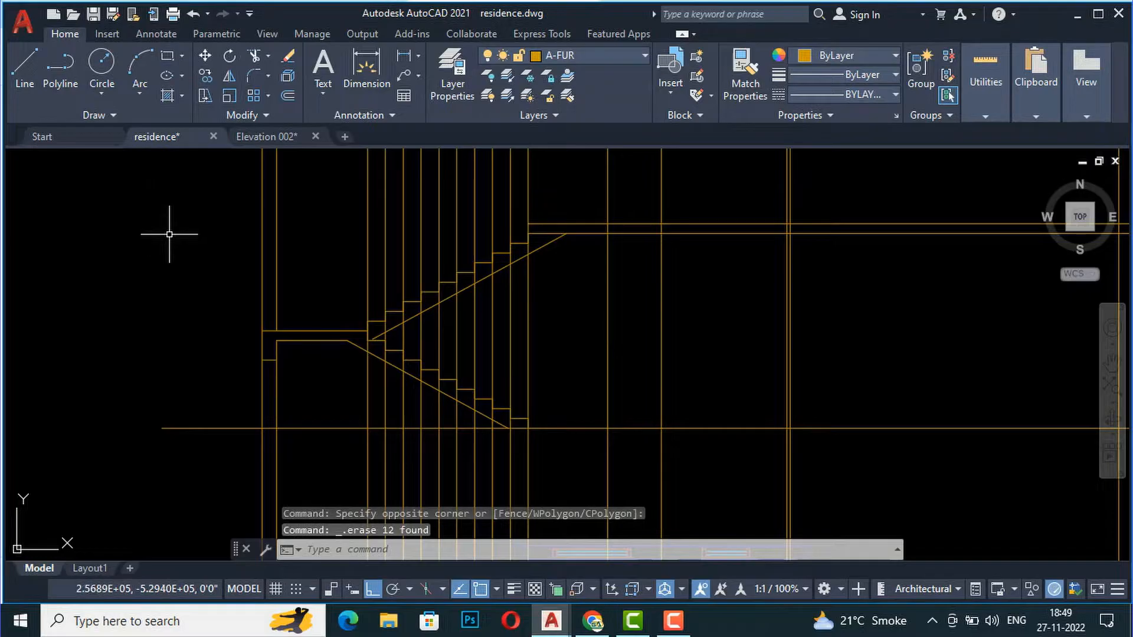
- Erase the vertical tread guide lines crossing both stair flights
{"action": "scroll", "coordinate": [304, 324], "scroll_direction": "down", "scroll_amount": 2}
{"action": "left_click", "coordinate": [473, 435]}
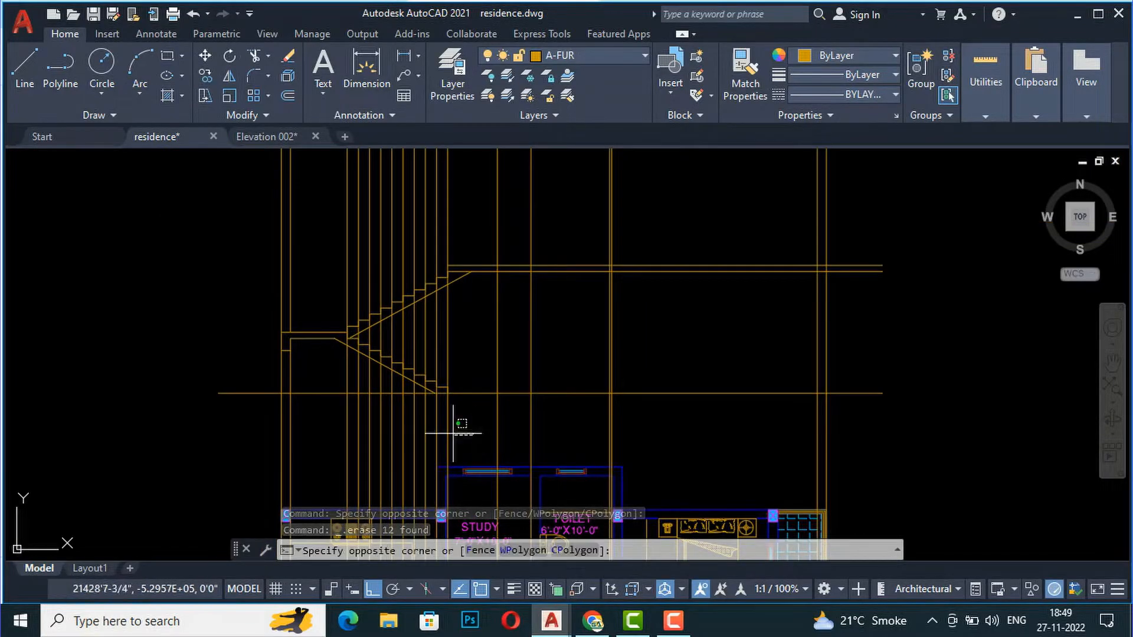
{"action": "left_click", "coordinate": [340, 411]}
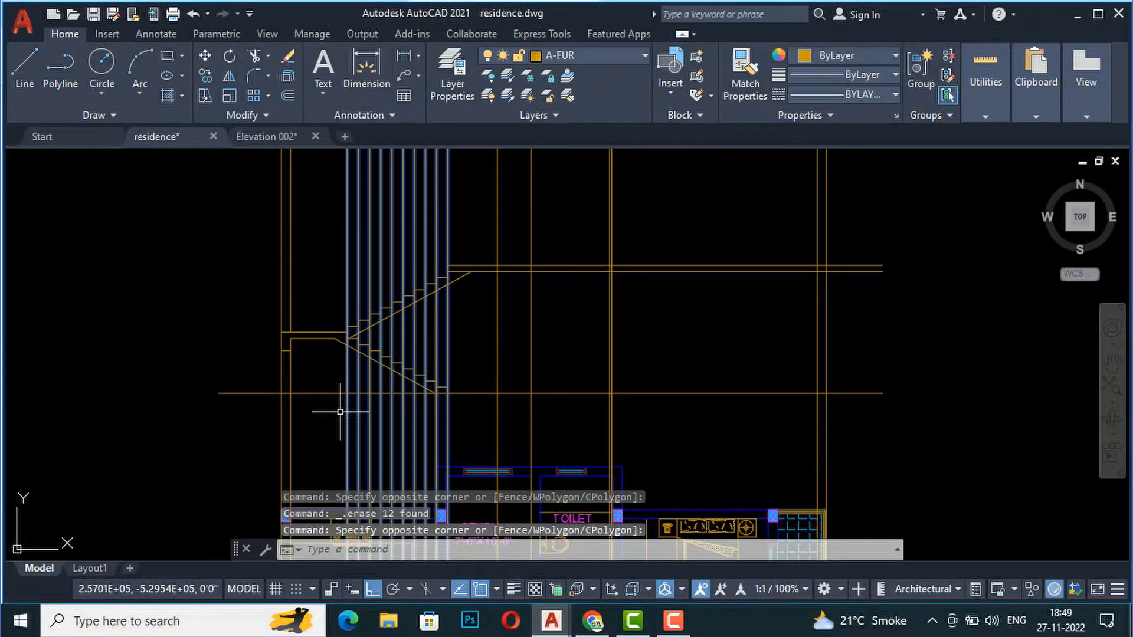
{"action": "key", "text": "Delete"}
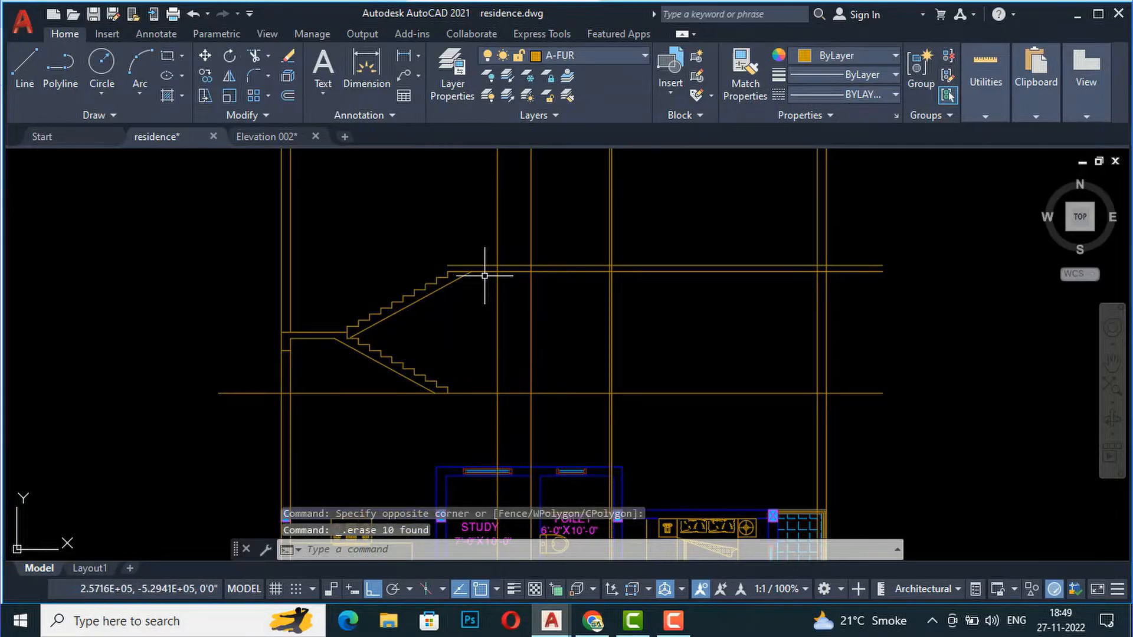
- Offset the upper flight's stepped polyline 11" toward its underside to locate the end of the last tread
{"action": "scroll", "coordinate": [472, 266], "scroll_direction": "up", "scroll_amount": 2}
{"action": "scroll", "coordinate": [445, 256], "scroll_direction": "up", "scroll_amount": 3}
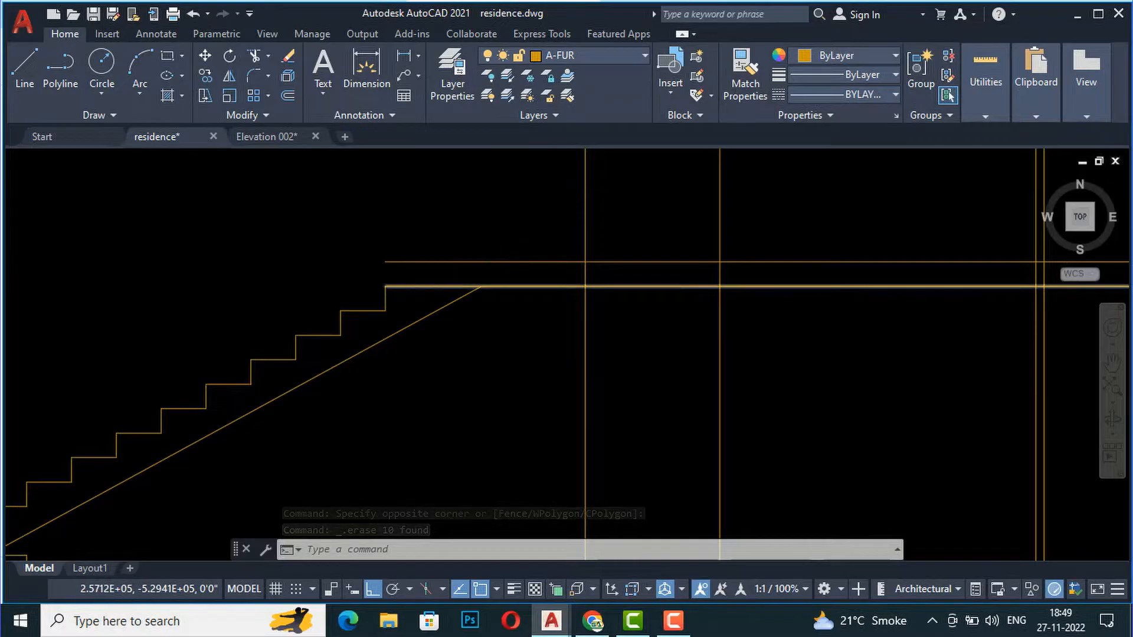
{"action": "scroll", "coordinate": [404, 284], "scroll_direction": "up", "scroll_amount": 2}
{"action": "type", "text": "o"}
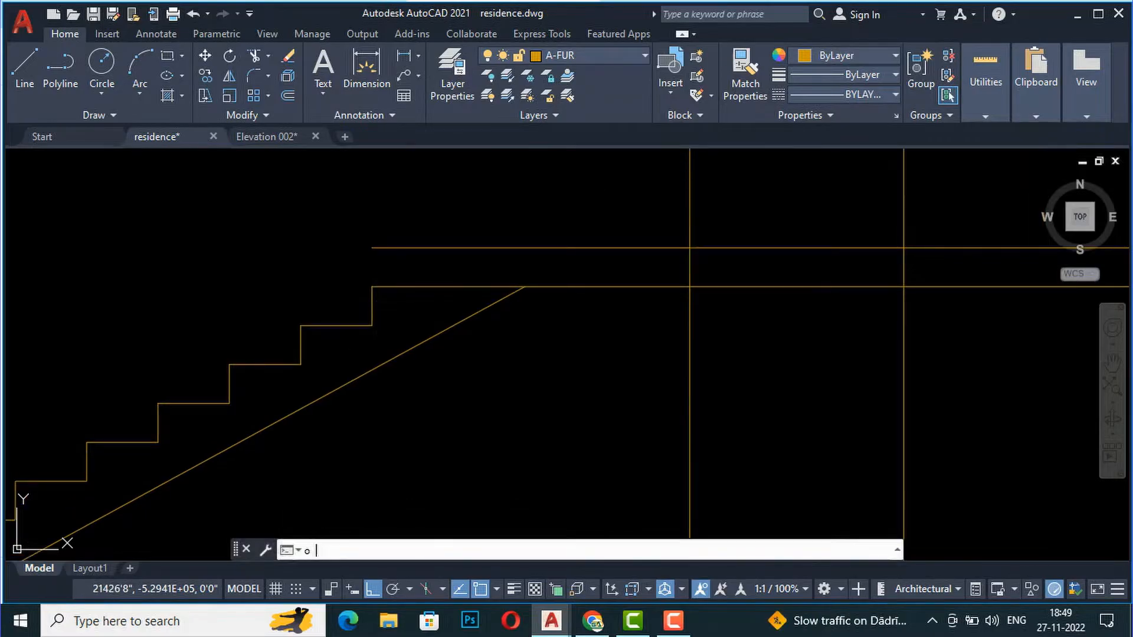
{"action": "key", "text": "Return"}
{"action": "type", "text": "11"}
{"action": "key", "text": "Return"}
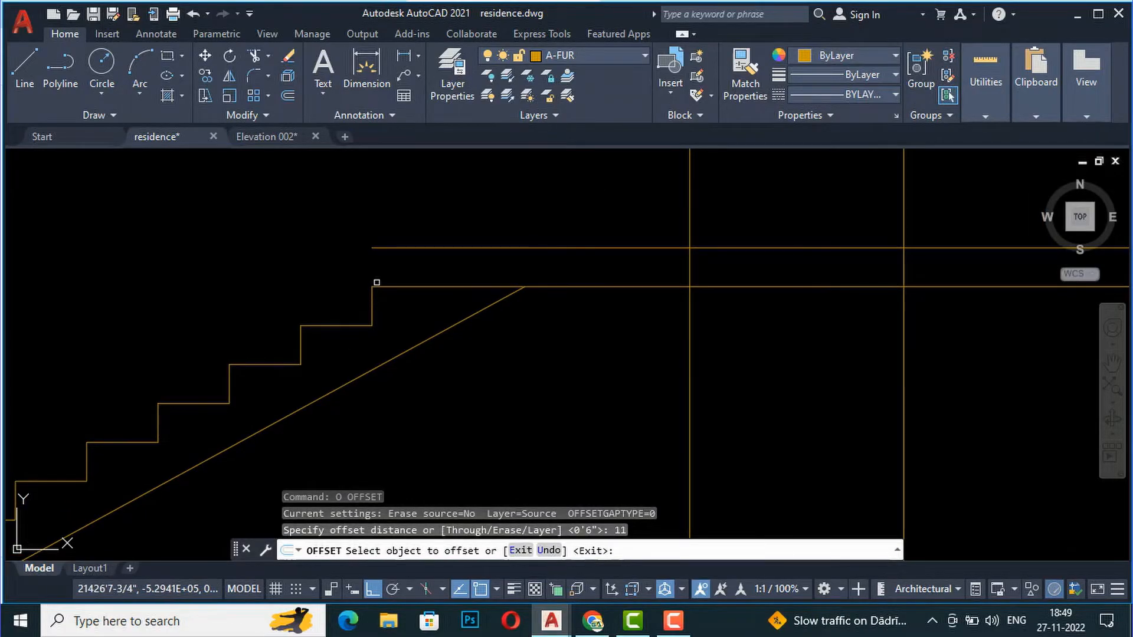
{"action": "left_click", "coordinate": [372, 299]}
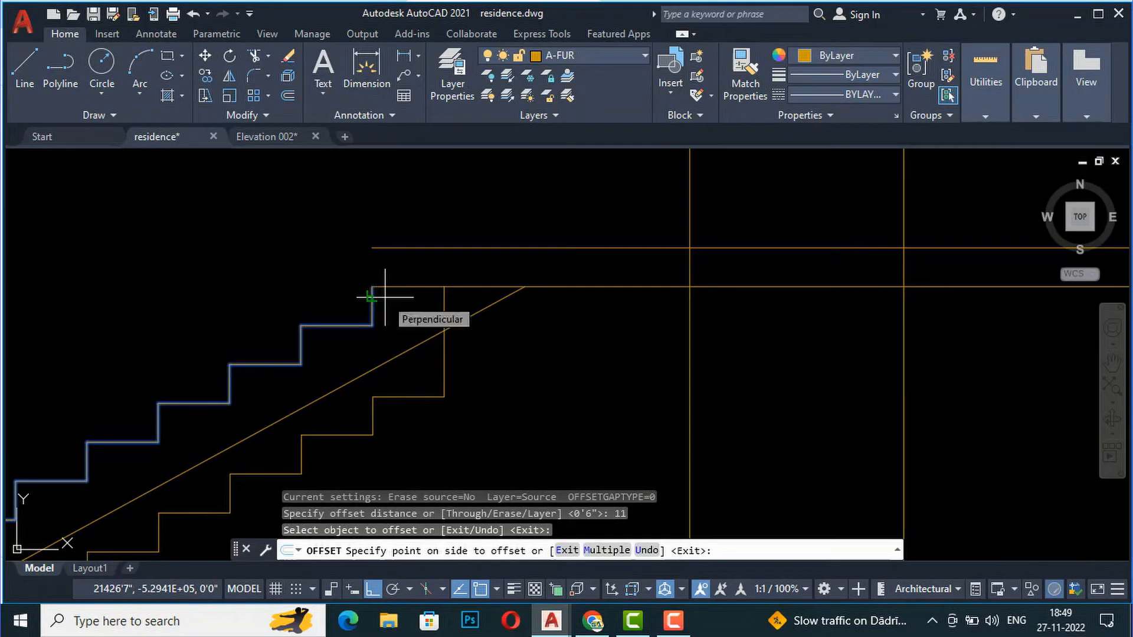
{"action": "left_click", "coordinate": [384, 297]}
{"action": "key", "text": "Escape"}
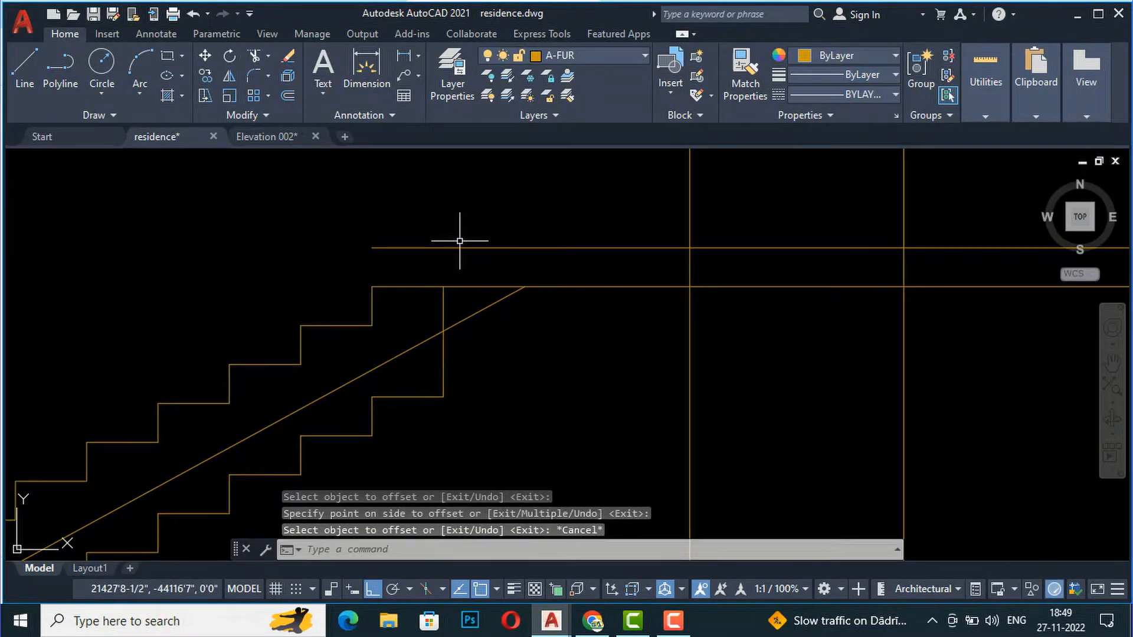
- Draw a vertical riser line from the offset polyline's top end up to the upper slab's top line
{"action": "type", "text": "l"}
{"action": "key", "text": "Return"}
{"action": "left_click", "coordinate": [443, 286]}
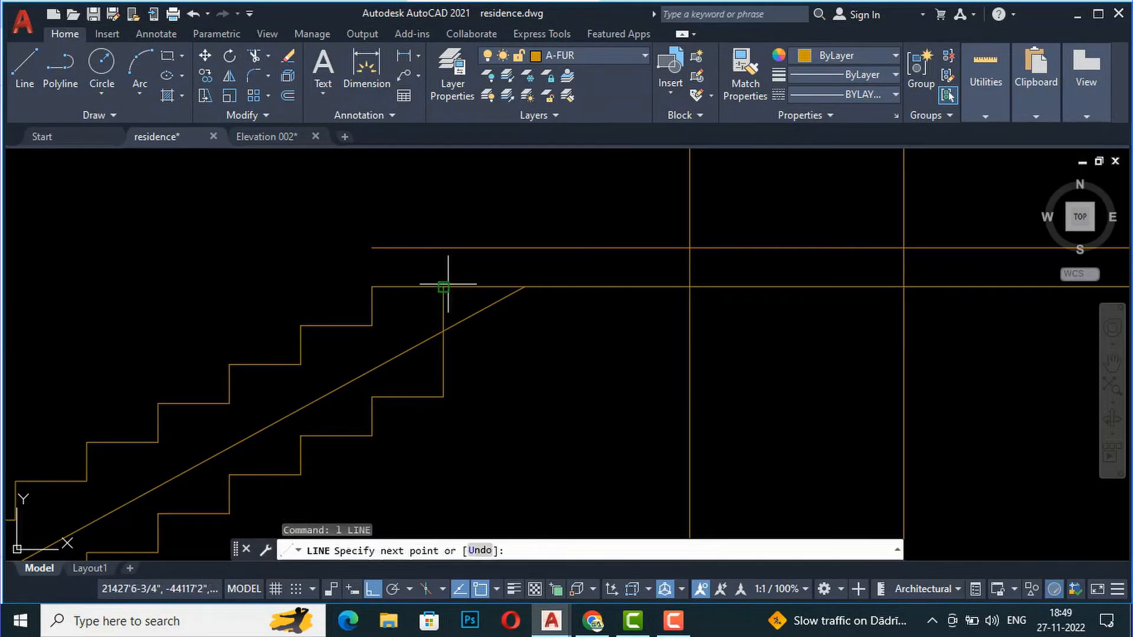
{"action": "left_click", "coordinate": [443, 248]}
{"action": "key", "text": "Return"}
{"action": "scroll", "coordinate": [417, 259], "scroll_direction": "up", "scroll_amount": 2}
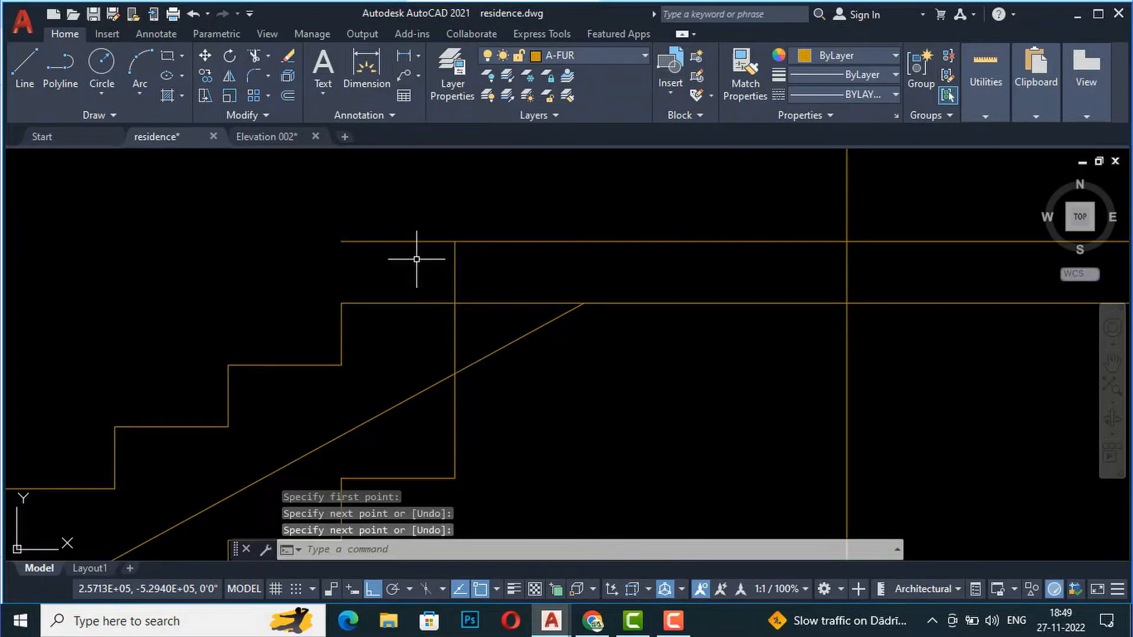
- Trim the upper slab's top line where it overhangs the last tread beyond the new riser
{"action": "type", "text": "tr"}
{"action": "key", "text": "Return"}
{"action": "left_click", "coordinate": [373, 241]}
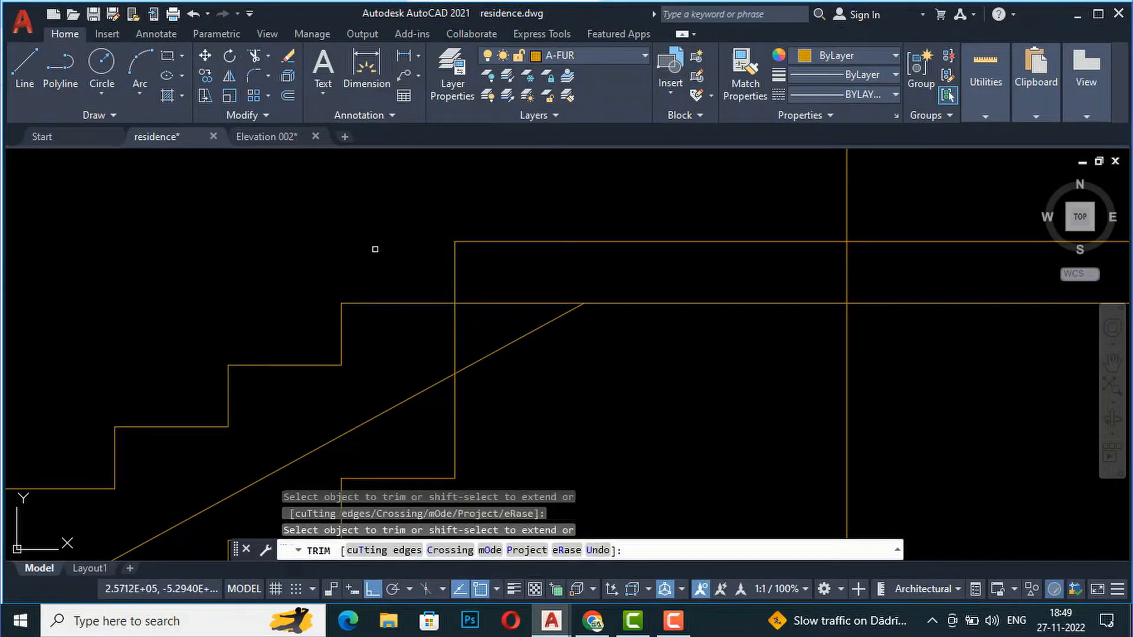
- Erase the offset copy of the upper flight's stepped polyline beneath the stair
{"action": "key", "text": "Return"}
{"action": "left_click", "coordinate": [484, 422]}
{"action": "left_click", "coordinate": [446, 424]}
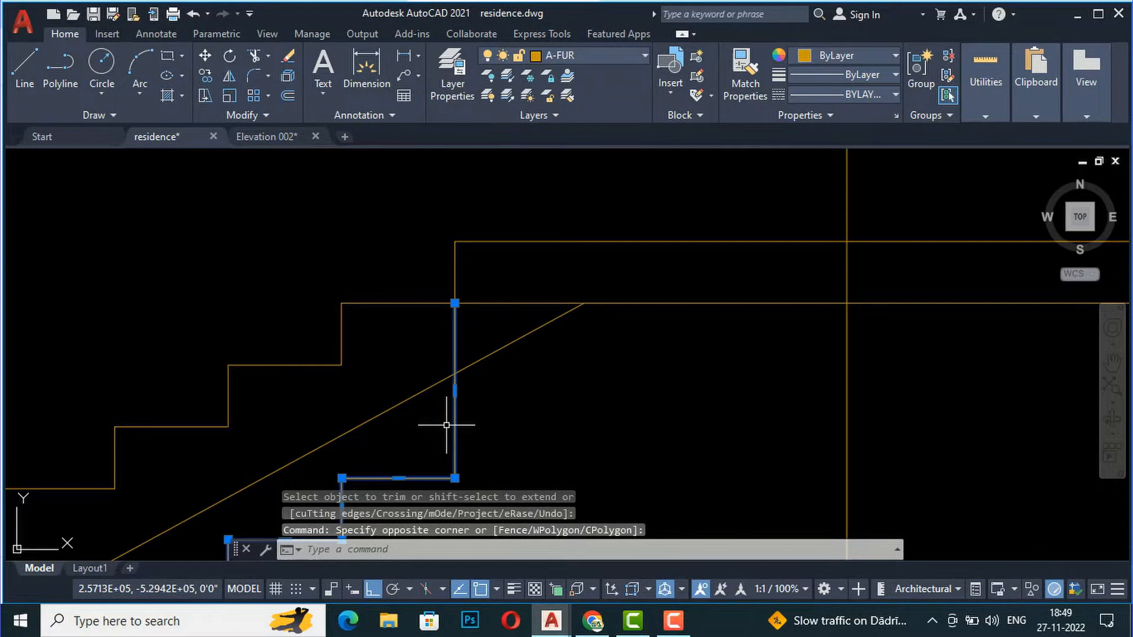
{"action": "key", "text": "Delete"}
{"action": "scroll", "coordinate": [496, 262], "scroll_direction": "down", "scroll_amount": 2}
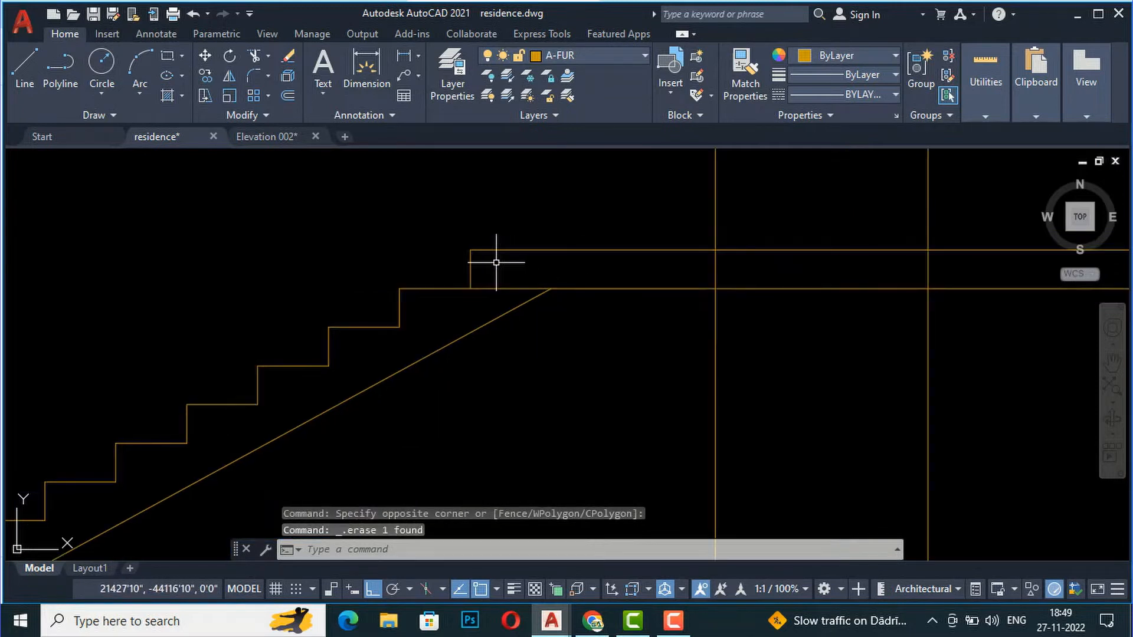
- Trim the upper slab's bottom line between the last riser and the upper flight's sloping underside
{"action": "type", "text": "tr"}
{"action": "key", "text": "Return"}
{"action": "left_click", "coordinate": [503, 289]}
{"action": "scroll", "coordinate": [501, 283], "scroll_direction": "down", "scroll_amount": 4}
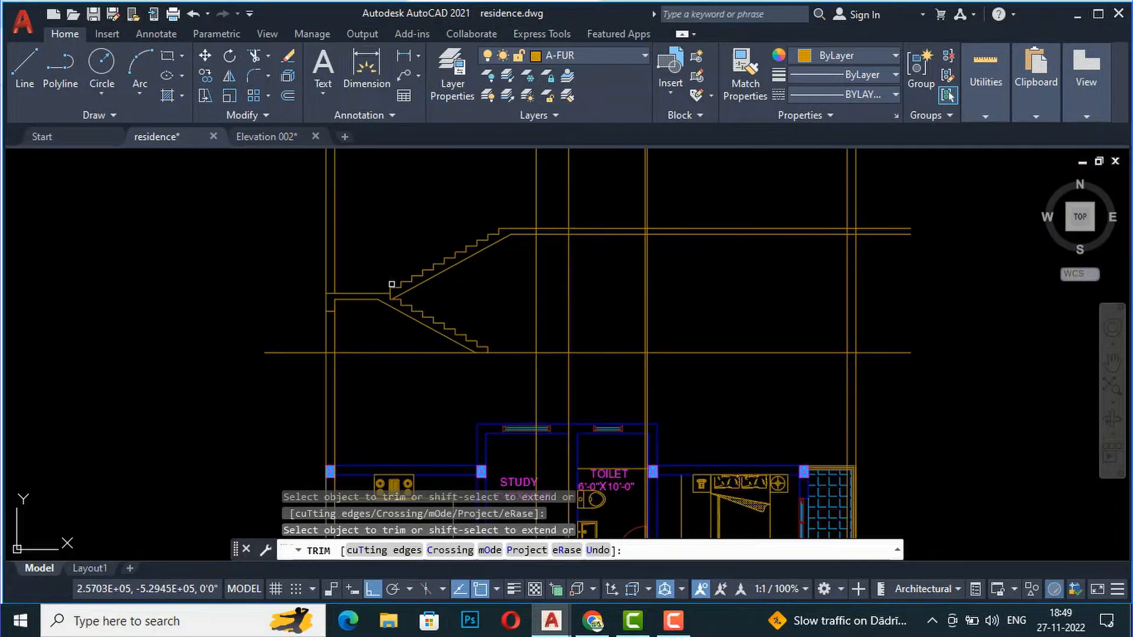
{"action": "key", "text": "Return"}
{"action": "key", "text": "Escape"}
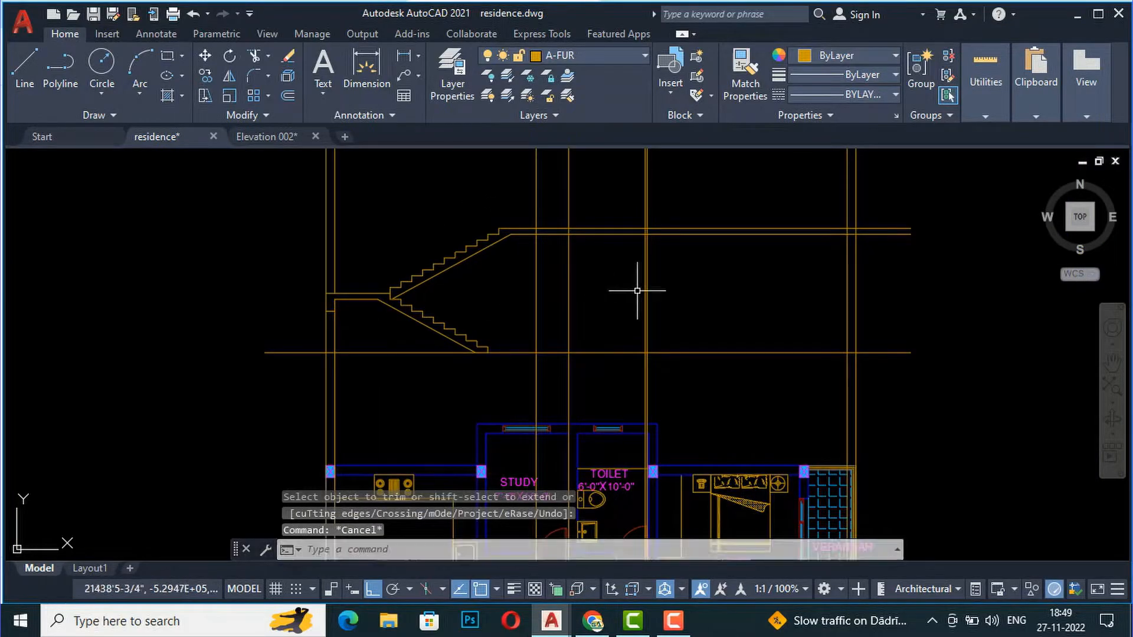
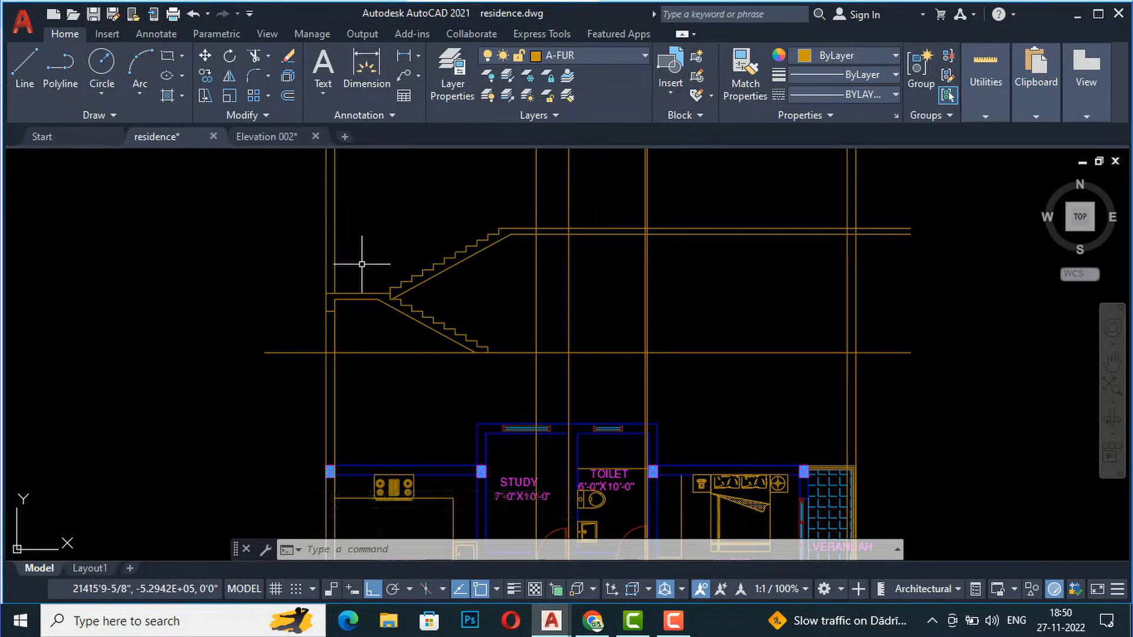
- Extend the lower end of the upper flight's sloping underside line until it meets the stair profile at the landing
{"action": "scroll", "coordinate": [457, 244], "scroll_direction": "down", "scroll_amount": 4}
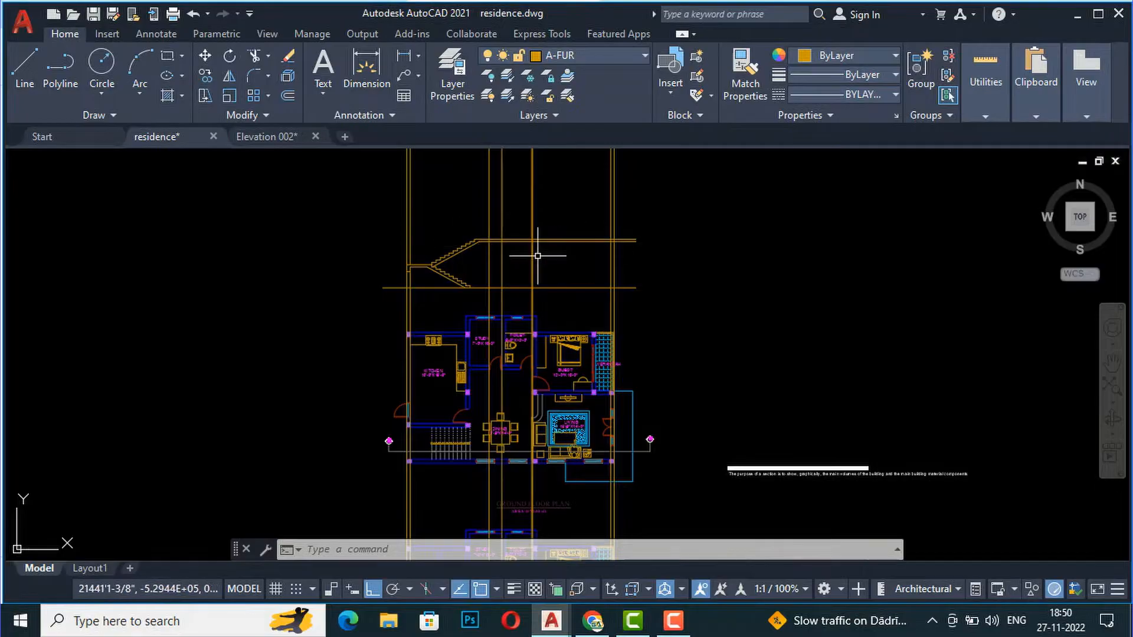
{"action": "scroll", "coordinate": [538, 255], "scroll_direction": "up", "scroll_amount": 2}
{"action": "scroll", "coordinate": [479, 201], "scroll_direction": "down", "scroll_amount": 2}
{"action": "scroll", "coordinate": [423, 249], "scroll_direction": "up", "scroll_amount": 2}
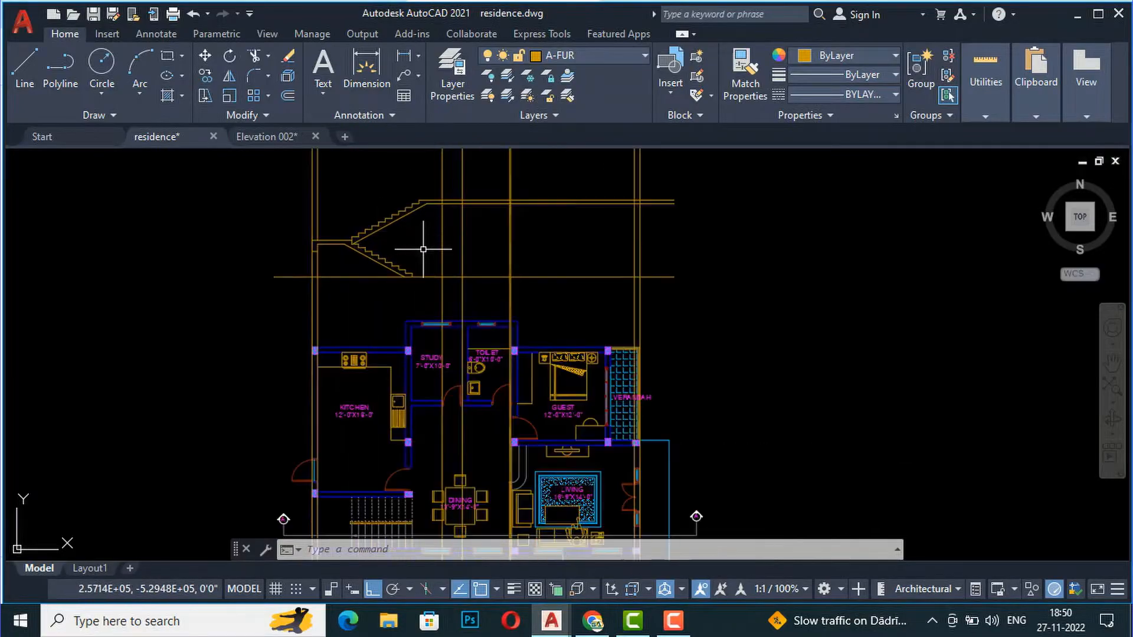
{"action": "scroll", "coordinate": [333, 241], "scroll_direction": "up", "scroll_amount": 5}
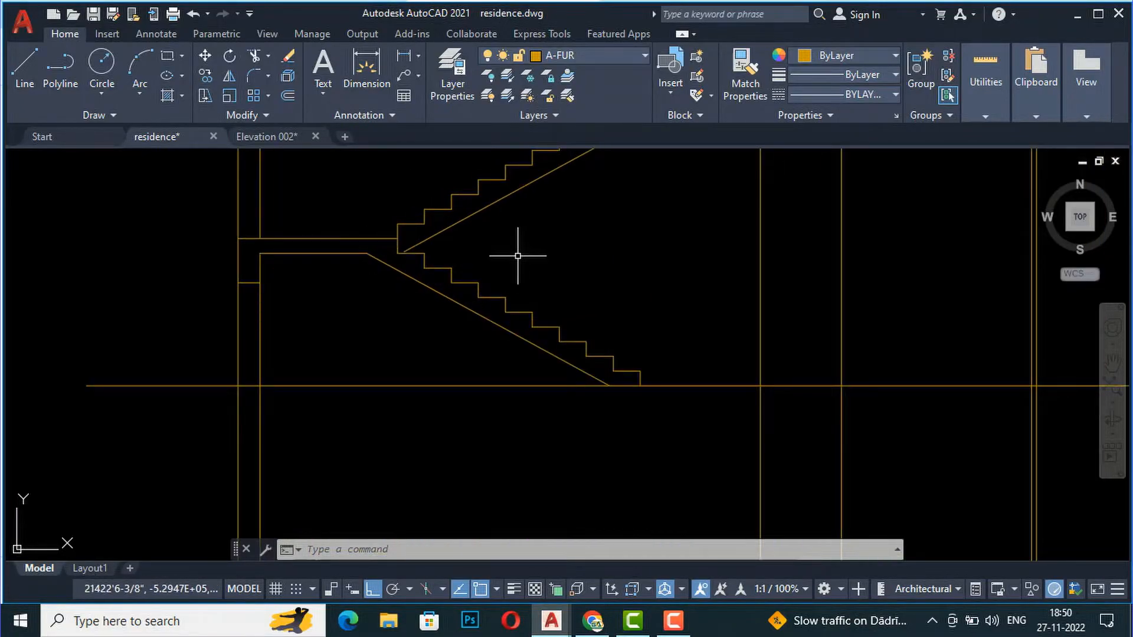
{"action": "scroll", "coordinate": [386, 242], "scroll_direction": "up", "scroll_amount": 4}
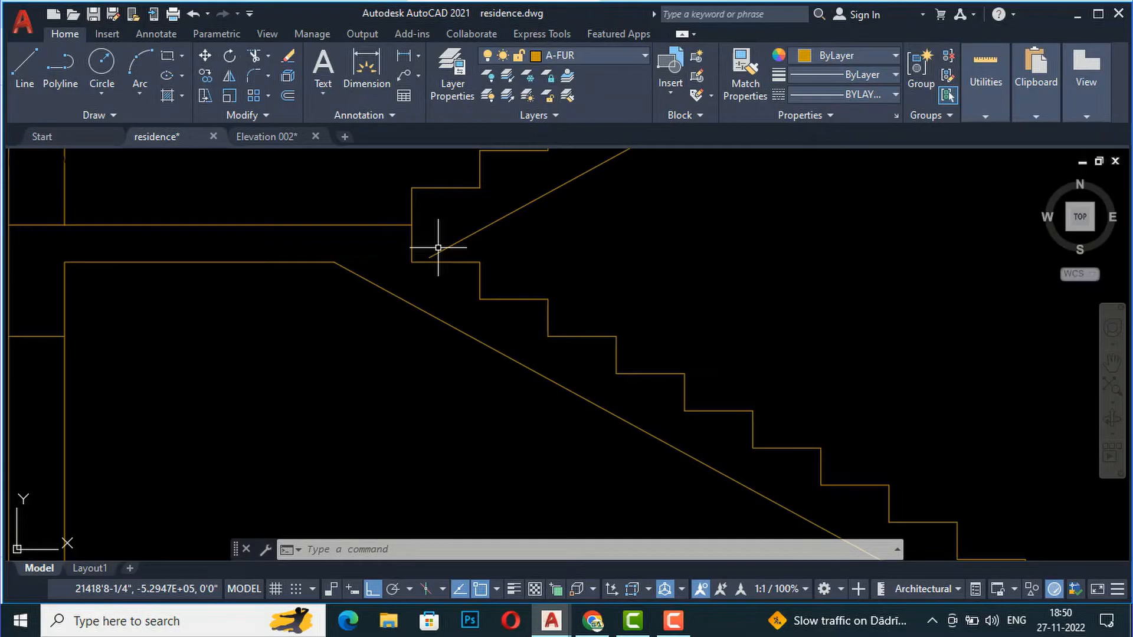
{"action": "type", "text": "ex"}
{"action": "key", "text": "Return"}
{"action": "left_click", "coordinate": [442, 250]}
{"action": "key", "text": "Return"}
- Examine the study and toilet doors in the ground floor plan against their projection lines in the section
{"action": "scroll", "coordinate": [381, 298], "scroll_direction": "down", "scroll_amount": 5}
{"action": "scroll", "coordinate": [507, 384], "scroll_direction": "up", "scroll_amount": 3}
{"action": "scroll", "coordinate": [463, 384], "scroll_direction": "up", "scroll_amount": 4}
{"action": "scroll", "coordinate": [378, 405], "scroll_direction": "down", "scroll_amount": 5}
{"action": "scroll", "coordinate": [404, 252], "scroll_direction": "down", "scroll_amount": 6}
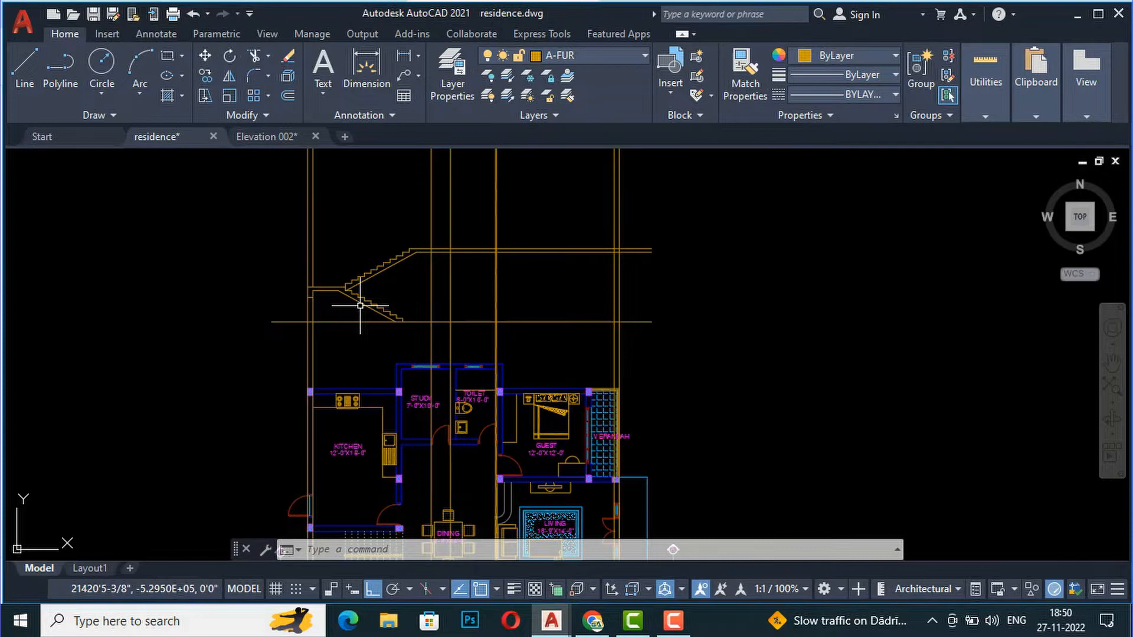
{"action": "scroll", "coordinate": [359, 306], "scroll_direction": "down", "scroll_amount": 3}
{"action": "scroll", "coordinate": [389, 377], "scroll_direction": "up", "scroll_amount": 5}
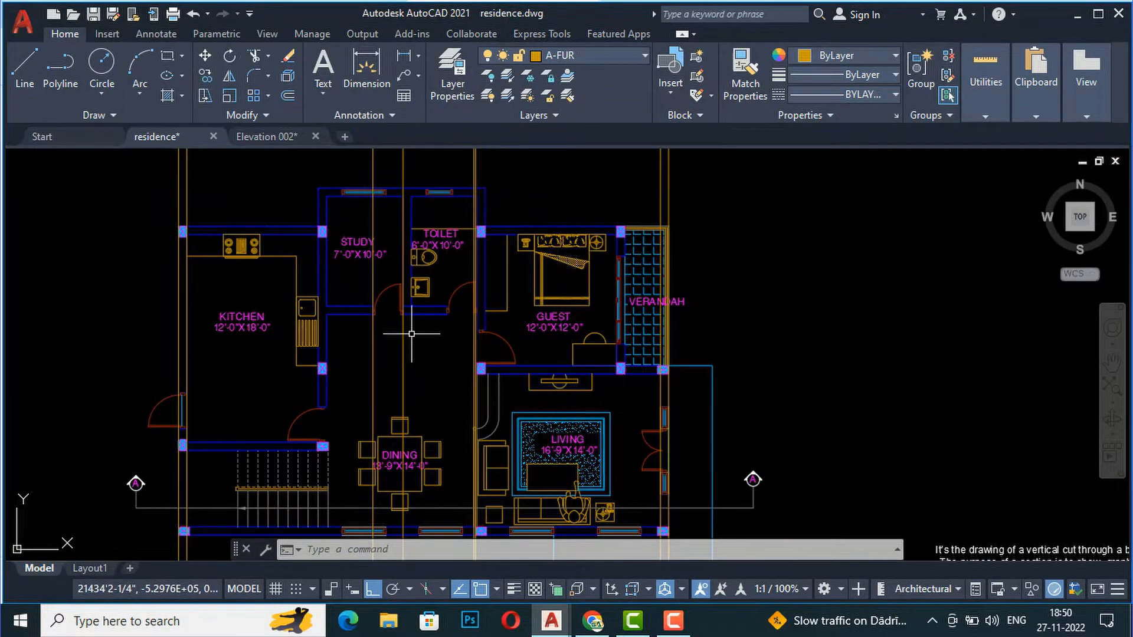
{"action": "scroll", "coordinate": [422, 372], "scroll_direction": "down", "scroll_amount": 2}
{"action": "scroll", "coordinate": [421, 376], "scroll_direction": "down", "scroll_amount": 2}
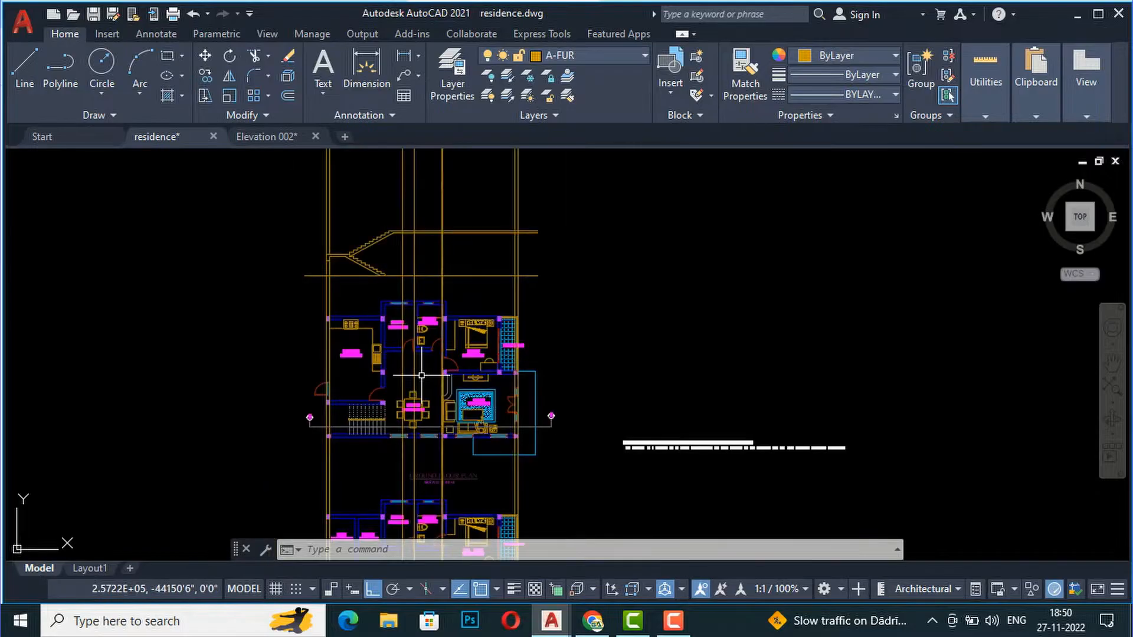
{"action": "scroll", "coordinate": [411, 284], "scroll_direction": "up", "scroll_amount": 4}
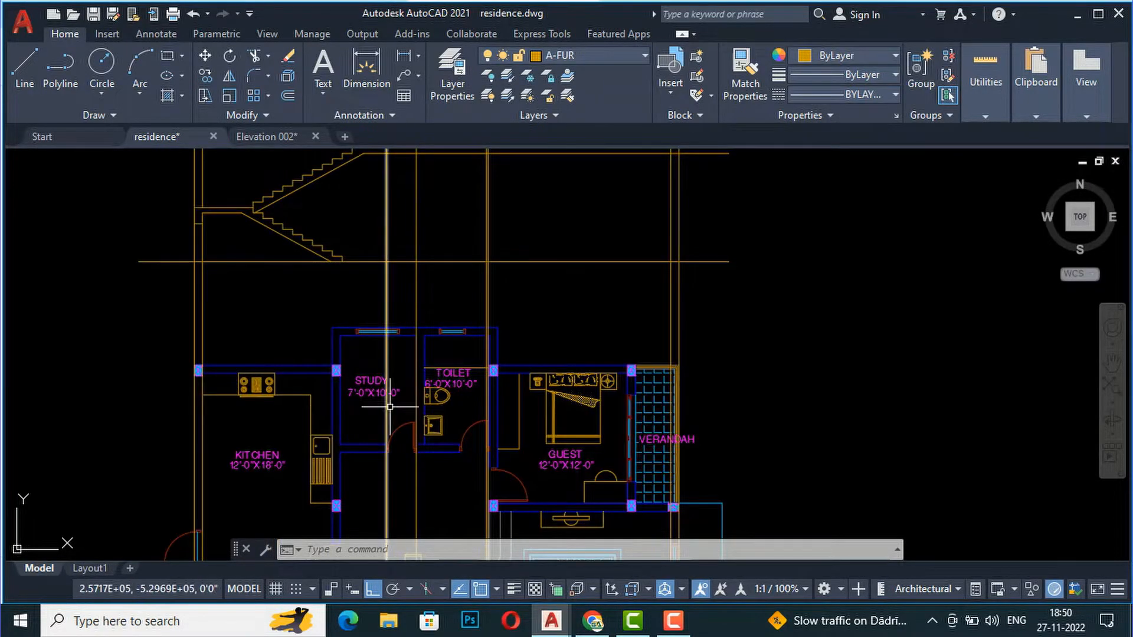
{"action": "scroll", "coordinate": [402, 232], "scroll_direction": "up", "scroll_amount": 2}
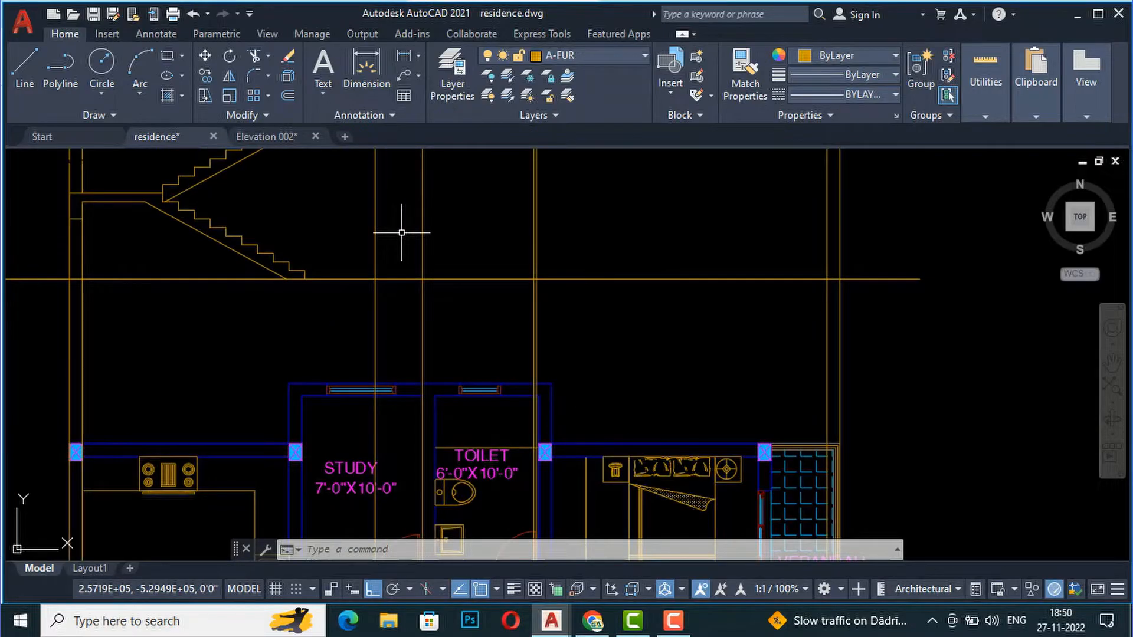
{"action": "type", "text": "o"}
{"action": "key", "text": "Return"}
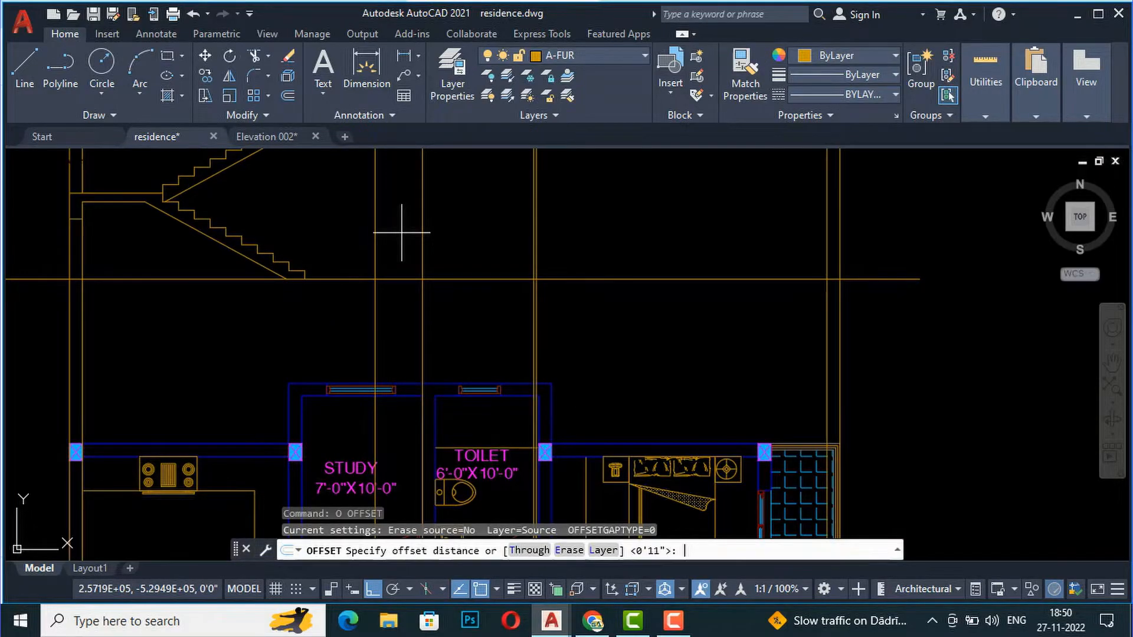
{"action": "type", "text": "7'"}
{"action": "key", "text": "Return"}
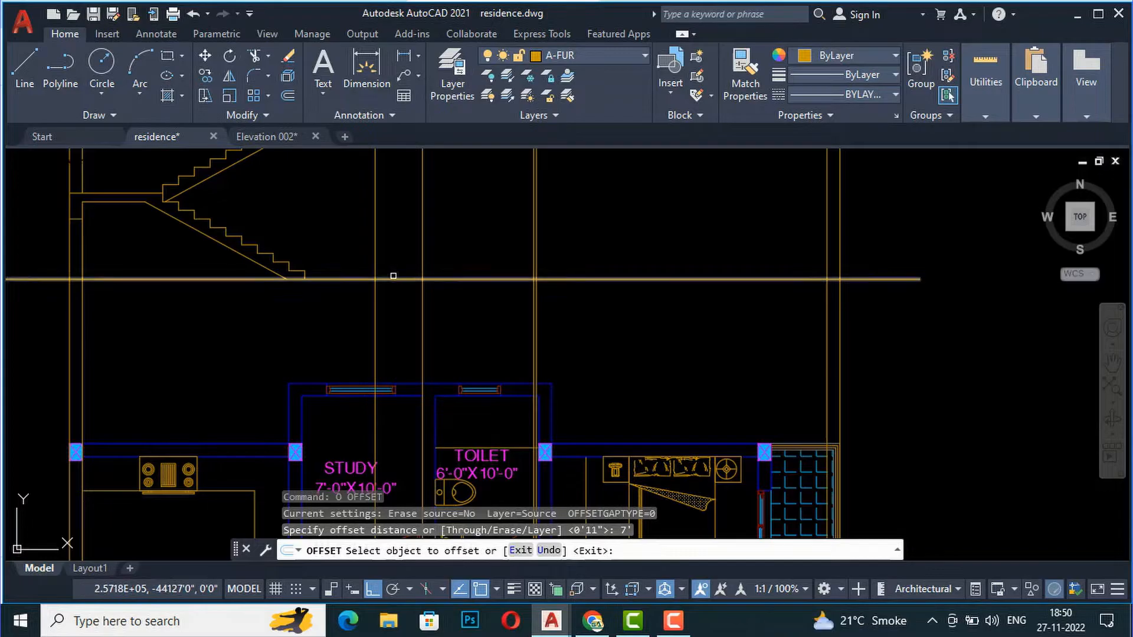
{"action": "scroll", "coordinate": [412, 271], "scroll_direction": "down", "scroll_amount": 4}
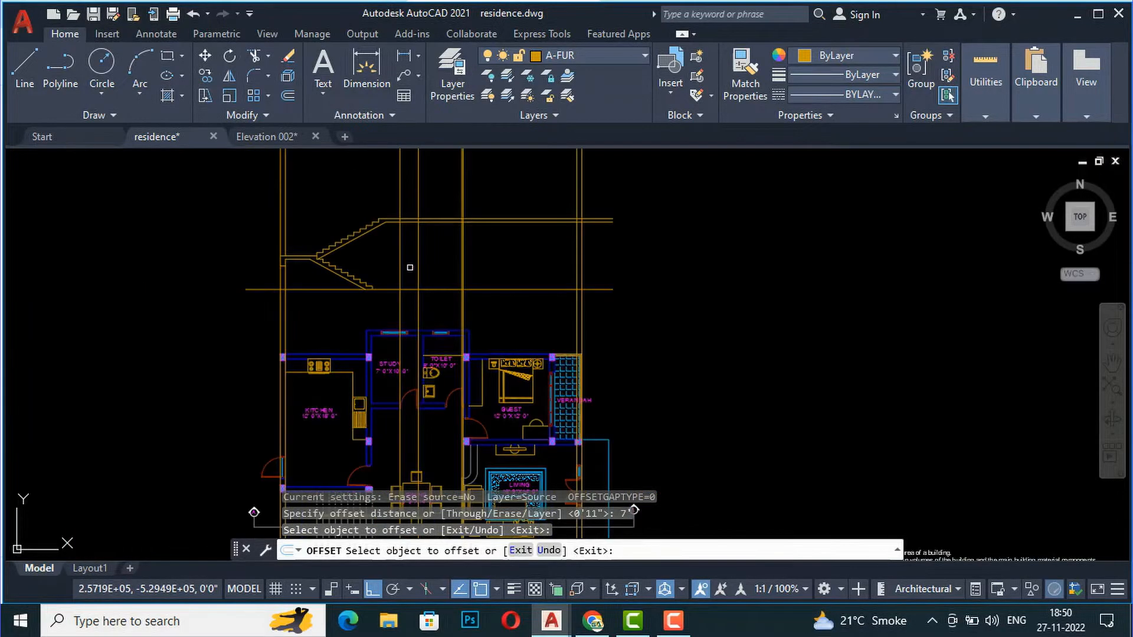
{"action": "key", "text": "Return"}
- Offset the section's floor line 7' upward to mark the door head height
{"action": "type", "text": "o"}
{"action": "key", "text": "Return"}
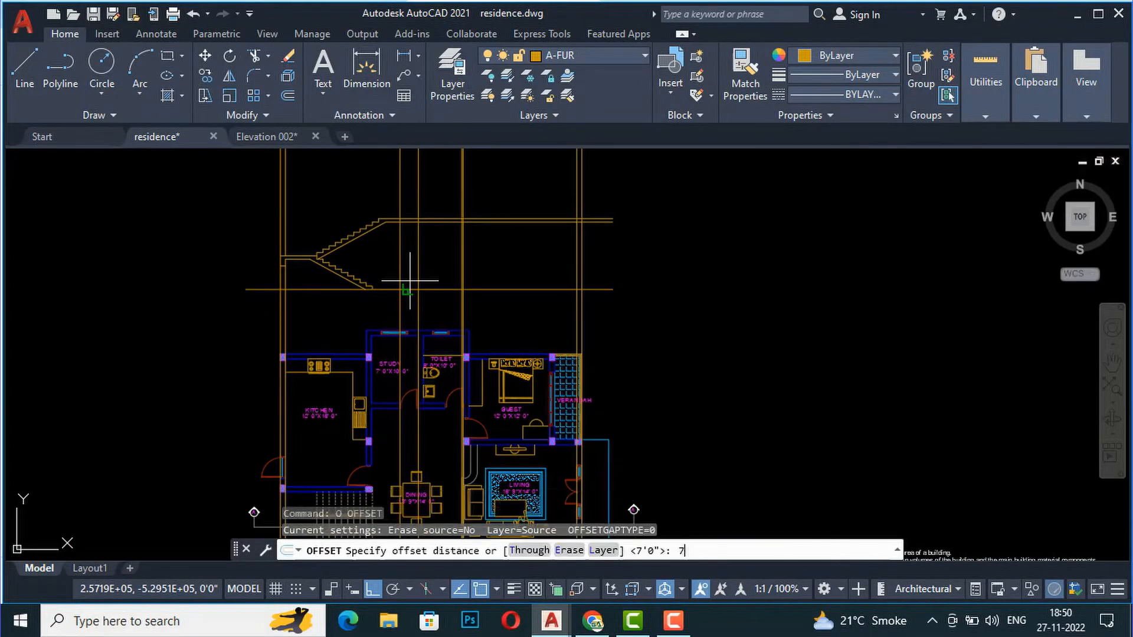
{"action": "type", "text": "7'"}
{"action": "key", "text": "Return"}
{"action": "scroll", "coordinate": [410, 282], "scroll_direction": "up", "scroll_amount": 4}
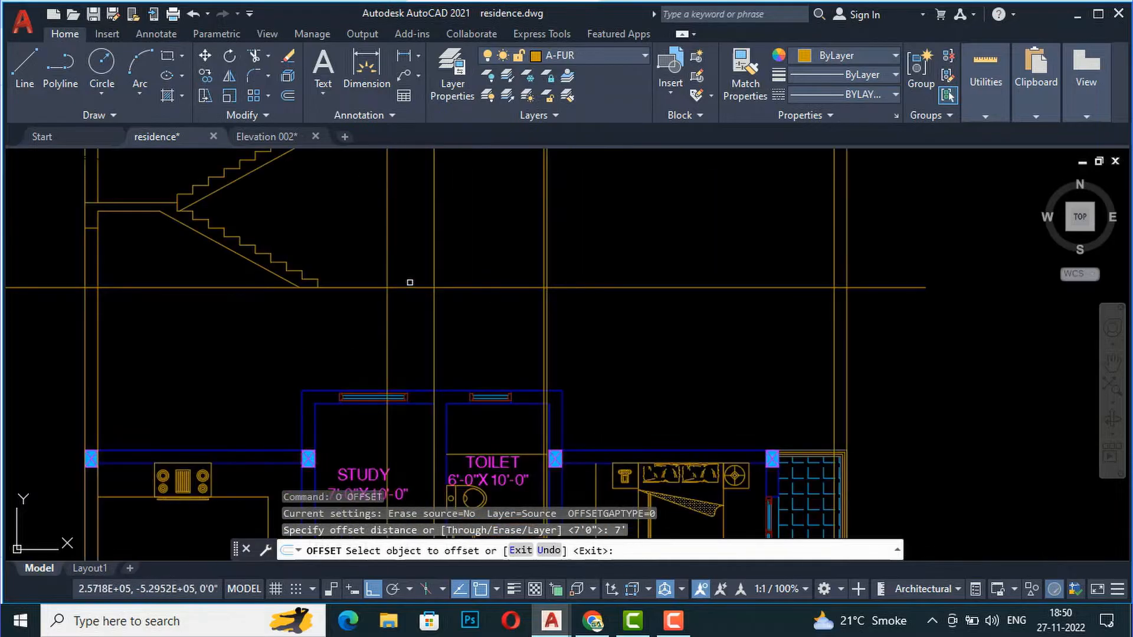
{"action": "left_click", "coordinate": [419, 287]}
{"action": "left_click", "coordinate": [413, 252]}
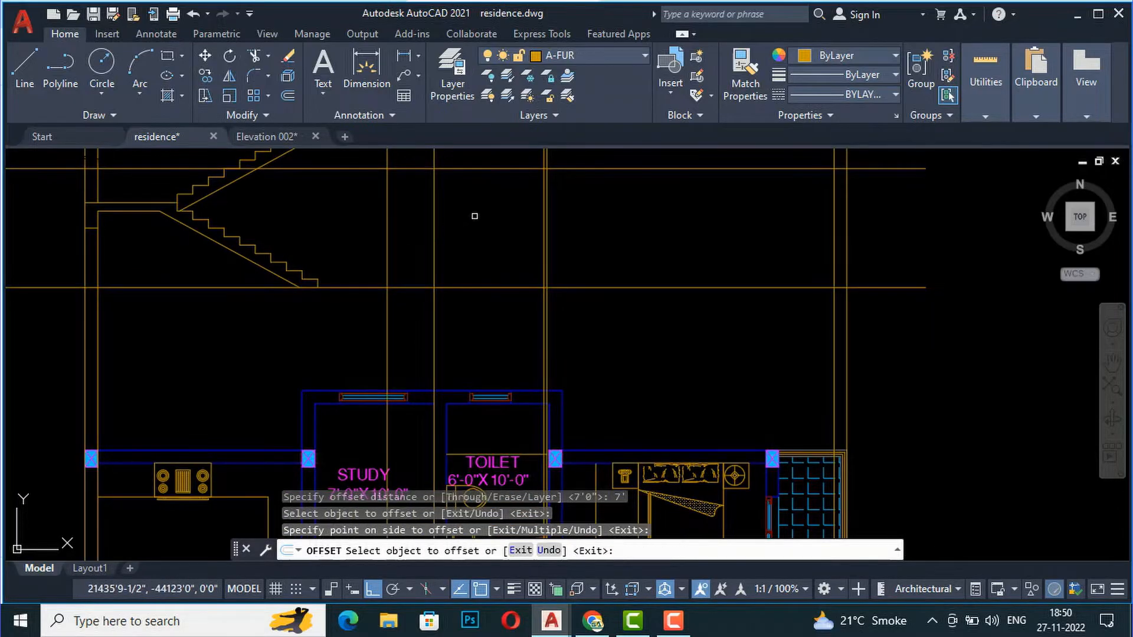
{"action": "key", "text": "Return"}
- Trim the 7' head line beyond the study door's toilet-side jamb and erase the leftover piece toward the verandah
{"action": "scroll", "coordinate": [450, 249], "scroll_direction": "down", "scroll_amount": 3}
{"action": "scroll", "coordinate": [468, 219], "scroll_direction": "up", "scroll_amount": 3}
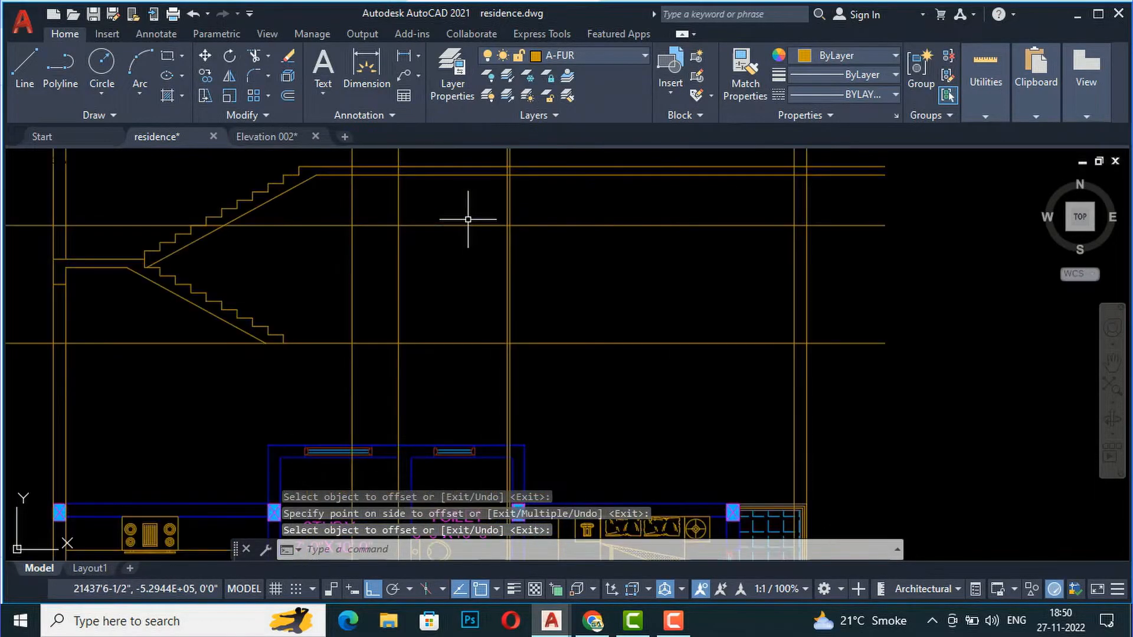
{"action": "type", "text": "tr"}
{"action": "key", "text": "Return"}
{"action": "left_click", "coordinate": [468, 242]}
{"action": "left_click", "coordinate": [442, 189]}
{"action": "key", "text": "Return"}
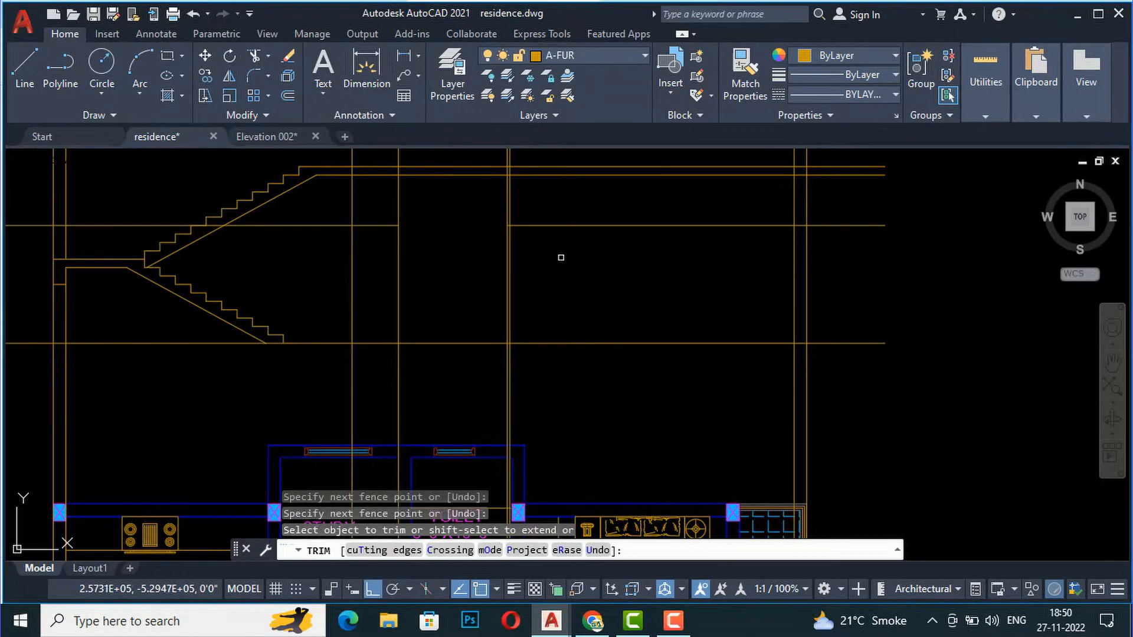
{"action": "key", "text": "Escape"}
{"action": "left_click", "coordinate": [614, 252]}
{"action": "left_click", "coordinate": [599, 222]}
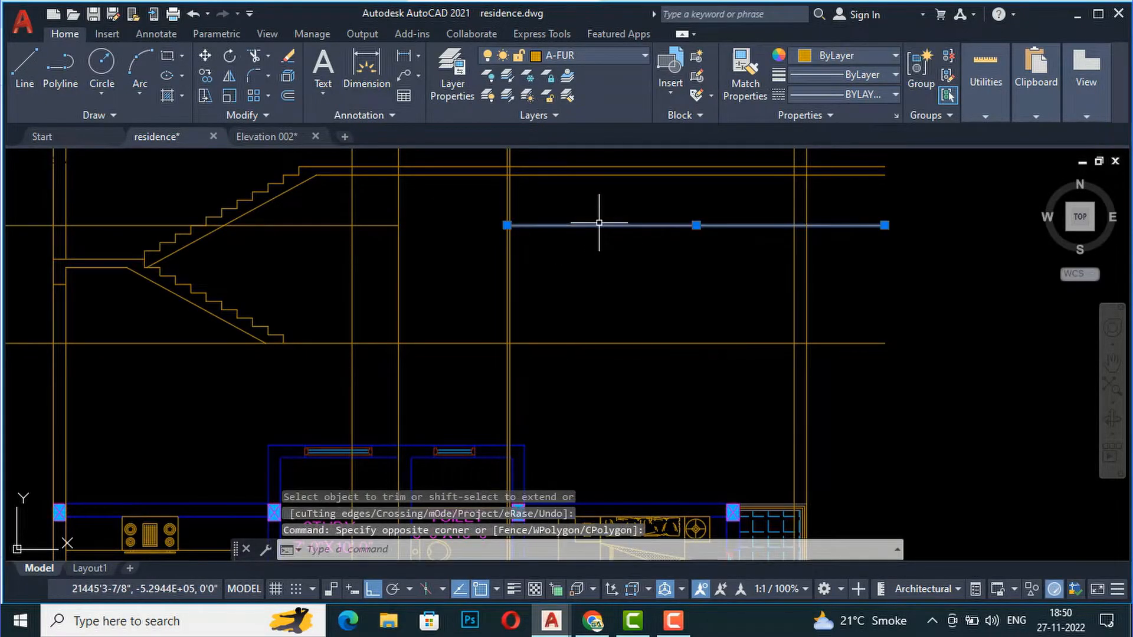
{"action": "key", "text": "Delete"}
- Trim both study door jamb lines between the 7' head line and the upper slab
{"action": "type", "text": "tr"}
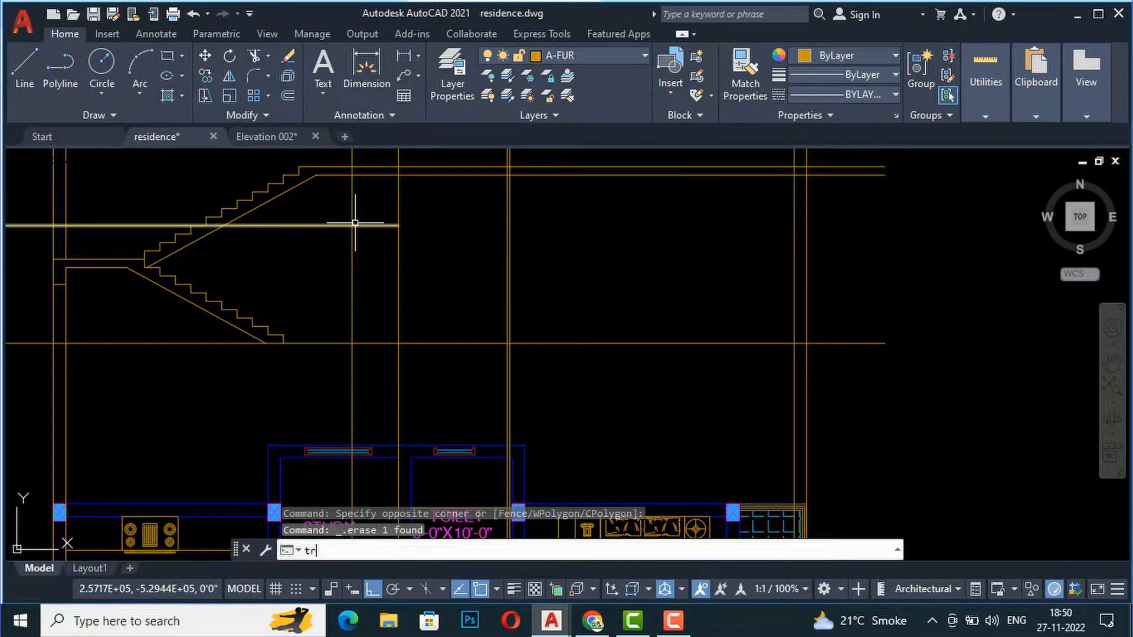
{"action": "key", "text": "Return"}
{"action": "left_click", "coordinate": [430, 197]}
{"action": "left_click", "coordinate": [335, 198]}
{"action": "scroll", "coordinate": [426, 348], "scroll_direction": "down", "scroll_amount": 3}
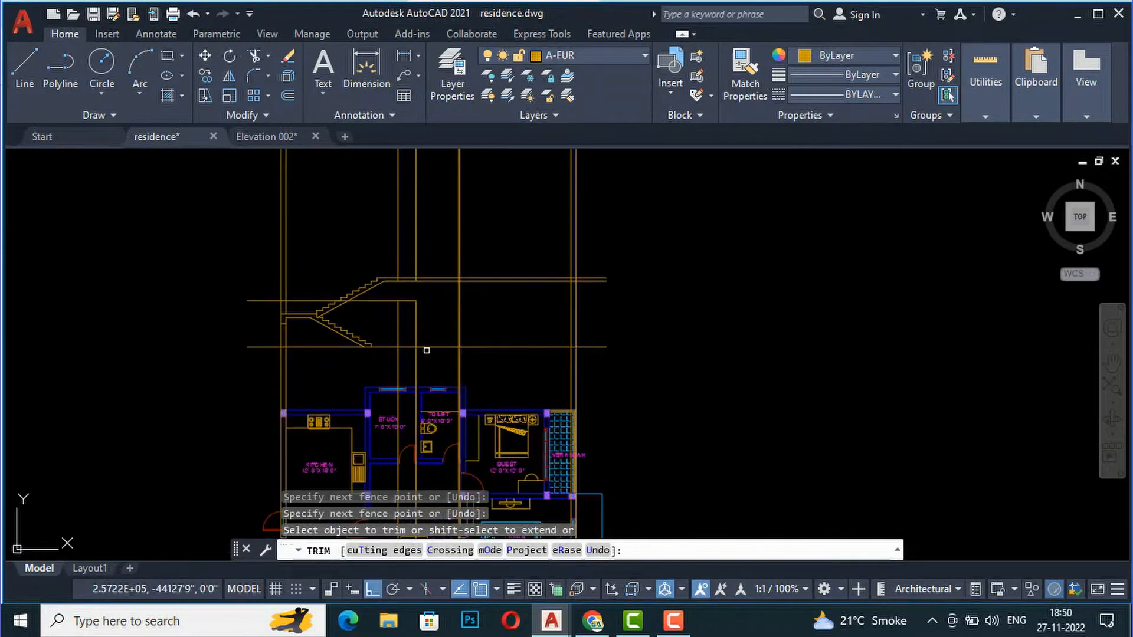
{"action": "scroll", "coordinate": [342, 291], "scroll_direction": "up", "scroll_amount": 3}
- Trim the 7' head line between the stair and the study door, and erase its remainder across the stair
{"action": "left_click", "coordinate": [419, 351]}
{"action": "left_click", "coordinate": [410, 295]}
{"action": "key", "text": "Return"}
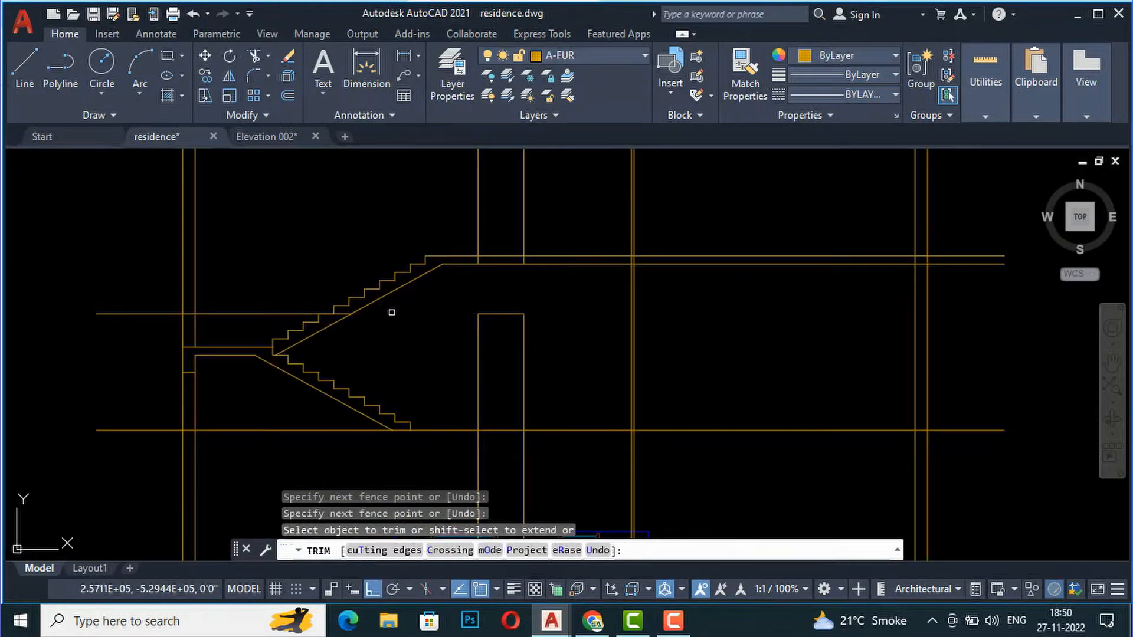
{"action": "key", "text": "Return"}
{"action": "left_click", "coordinate": [239, 311]}
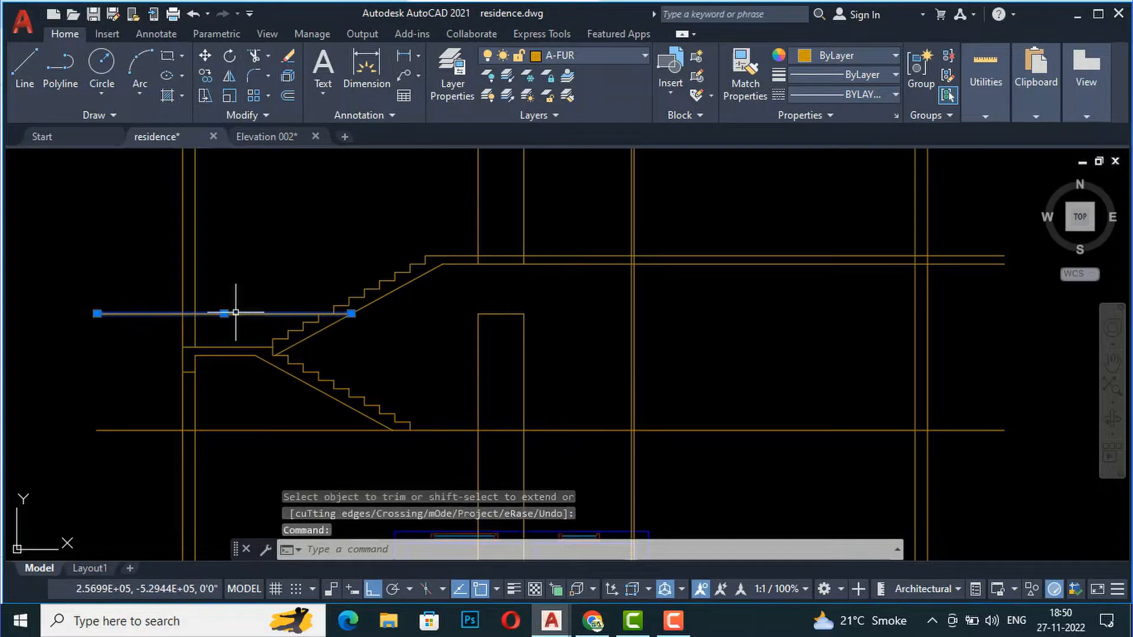
{"action": "key", "text": "Delete"}
- Erase the two study door guide lines above the upper slab
{"action": "scroll", "coordinate": [366, 388], "scroll_direction": "down", "scroll_amount": 2}
{"action": "left_click_drag", "start_coordinate": [488, 254], "coordinate": [380, 223]}
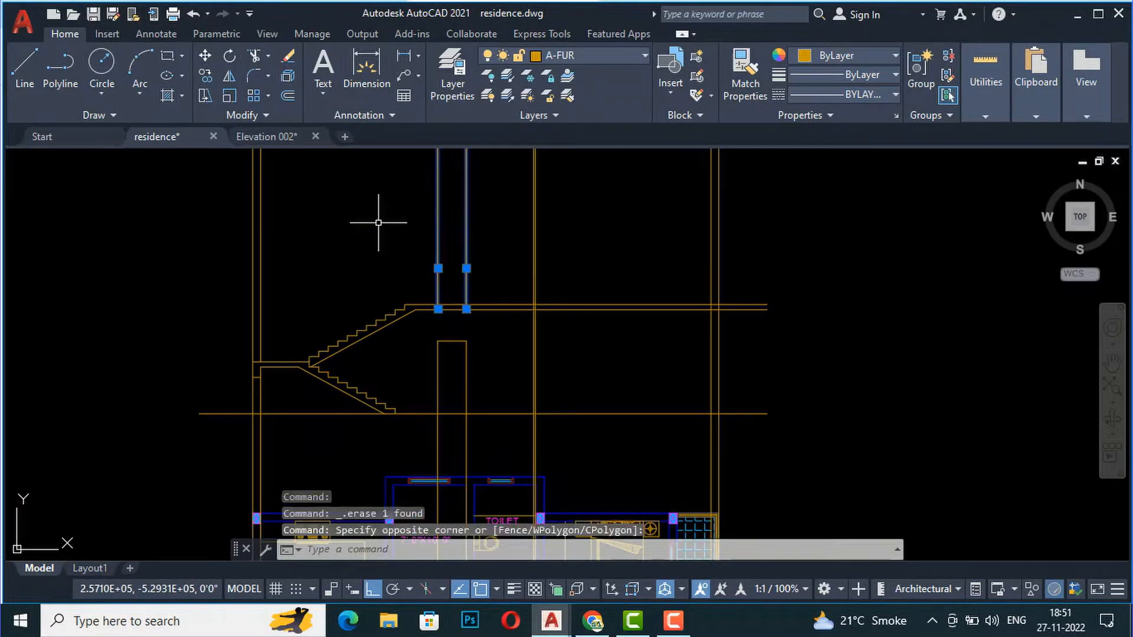
{"action": "key", "text": "Delete"}
- Trim the two study door guide lines between the section's floor line and the plan's study wall
{"action": "scroll", "coordinate": [380, 227], "scroll_direction": "down", "scroll_amount": 2}
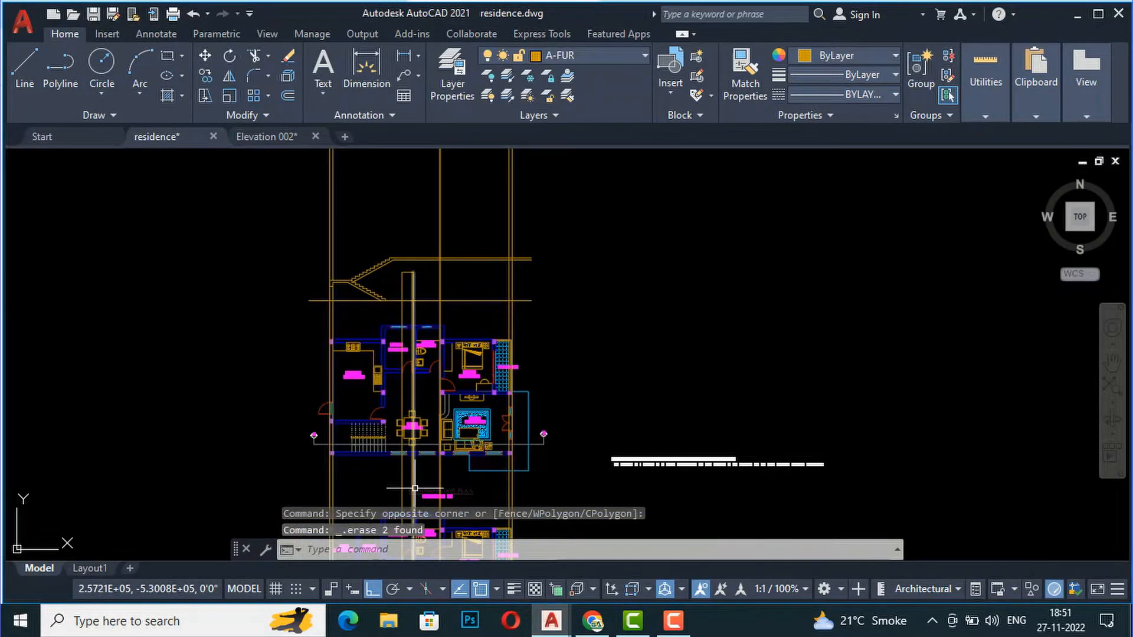
{"action": "scroll", "coordinate": [415, 472], "scroll_direction": "up", "scroll_amount": 2}
{"action": "scroll", "coordinate": [420, 277], "scroll_direction": "up", "scroll_amount": 2}
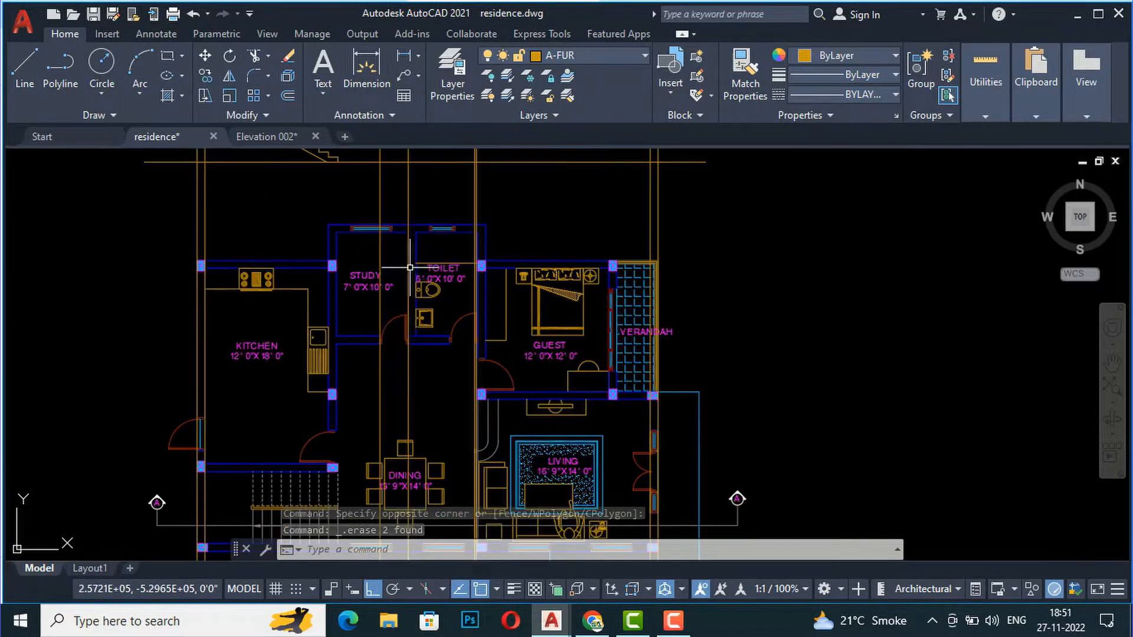
{"action": "scroll", "coordinate": [413, 248], "scroll_direction": "down", "scroll_amount": 2}
{"action": "scroll", "coordinate": [400, 185], "scroll_direction": "up", "scroll_amount": 2}
{"action": "type", "text": "tr"}
{"action": "key", "text": "Return"}
{"action": "left_click_drag", "start_coordinate": [427, 309], "coordinate": [349, 283]}
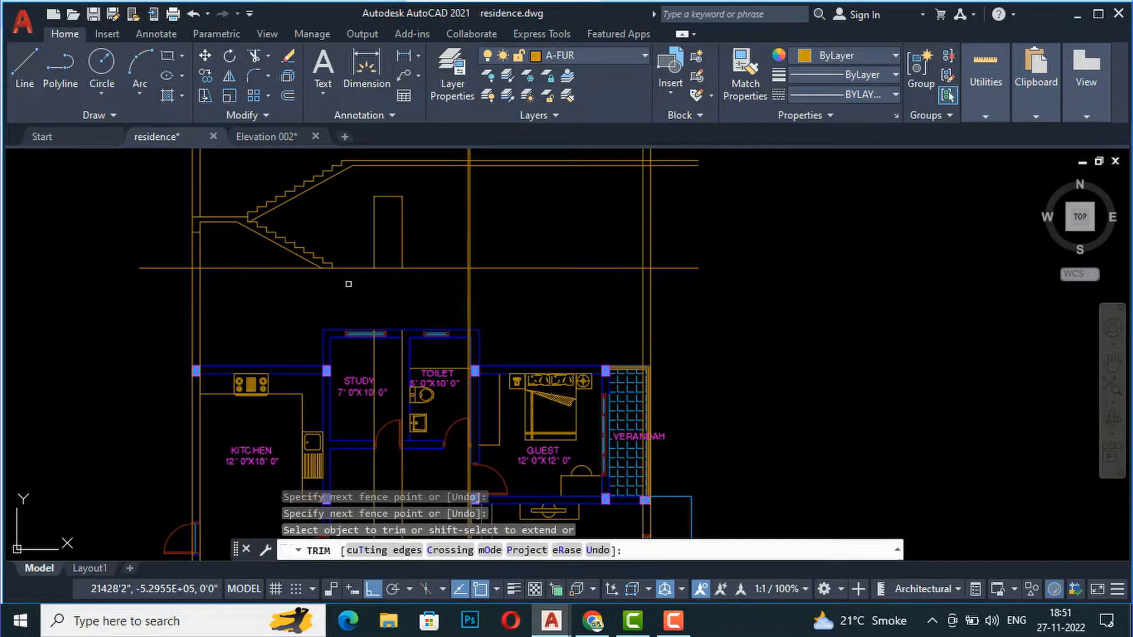
{"action": "key", "text": "Return"}
- Erase the remaining two study door guide lines running across the ground floor plan
{"action": "scroll", "coordinate": [413, 299], "scroll_direction": "down", "scroll_amount": 4}
{"action": "scroll", "coordinate": [454, 380], "scroll_direction": "up", "scroll_amount": 2}
{"action": "scroll", "coordinate": [453, 390], "scroll_direction": "up", "scroll_amount": 2}
{"action": "left_click", "coordinate": [361, 363]}
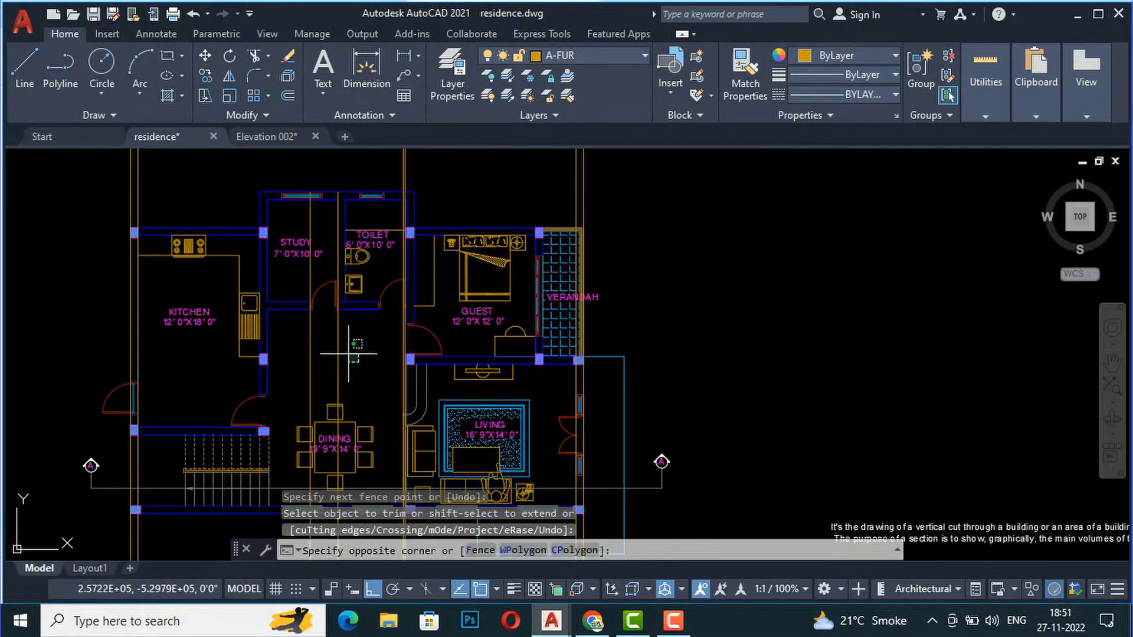
{"action": "left_click", "coordinate": [295, 342]}
{"action": "key", "text": "Delete"}
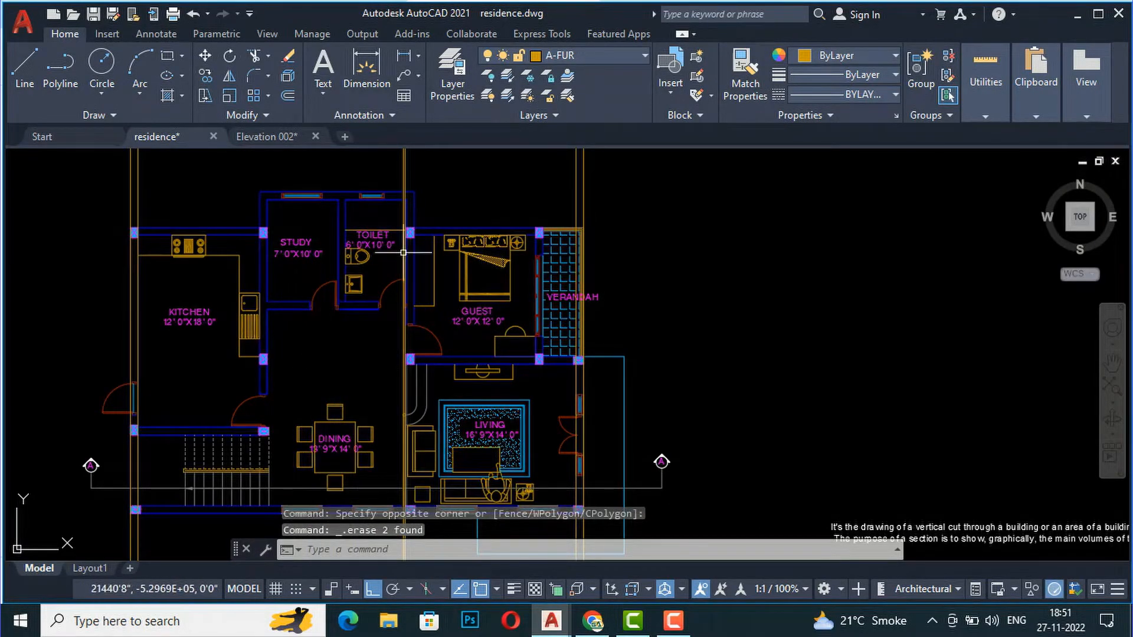
- Draw two vertical construction lines through the toilet door's jambs in the ground floor plan
{"action": "scroll", "coordinate": [403, 254], "scroll_direction": "down", "scroll_amount": 2}
{"action": "scroll", "coordinate": [401, 278], "scroll_direction": "up", "scroll_amount": 2}
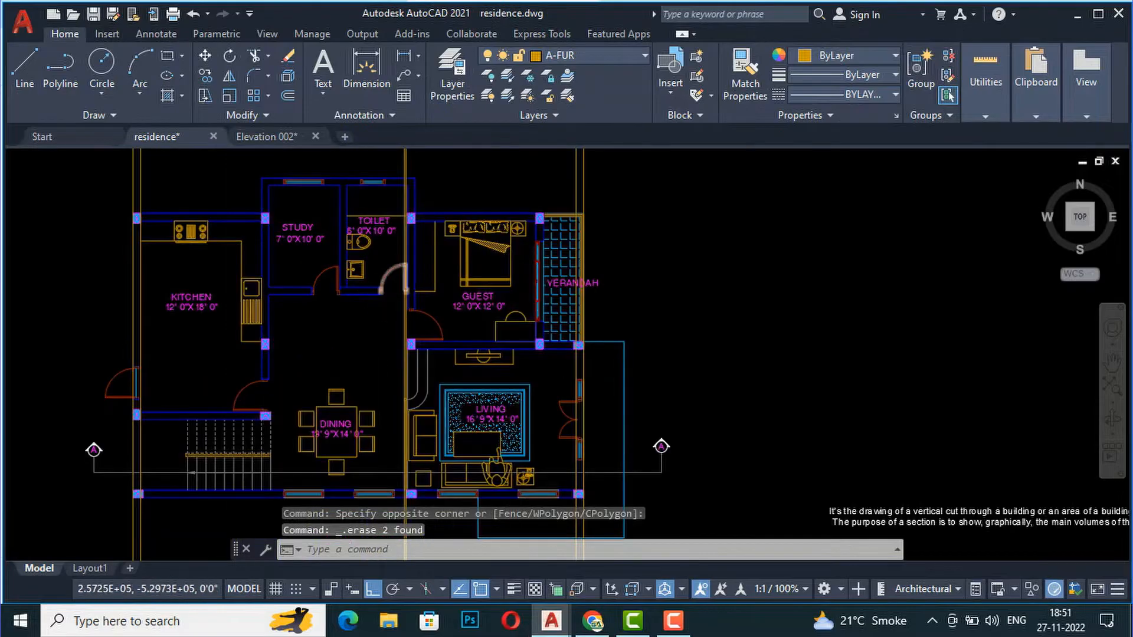
{"action": "scroll", "coordinate": [383, 290], "scroll_direction": "up", "scroll_amount": 2}
{"action": "type", "text": "xl"}
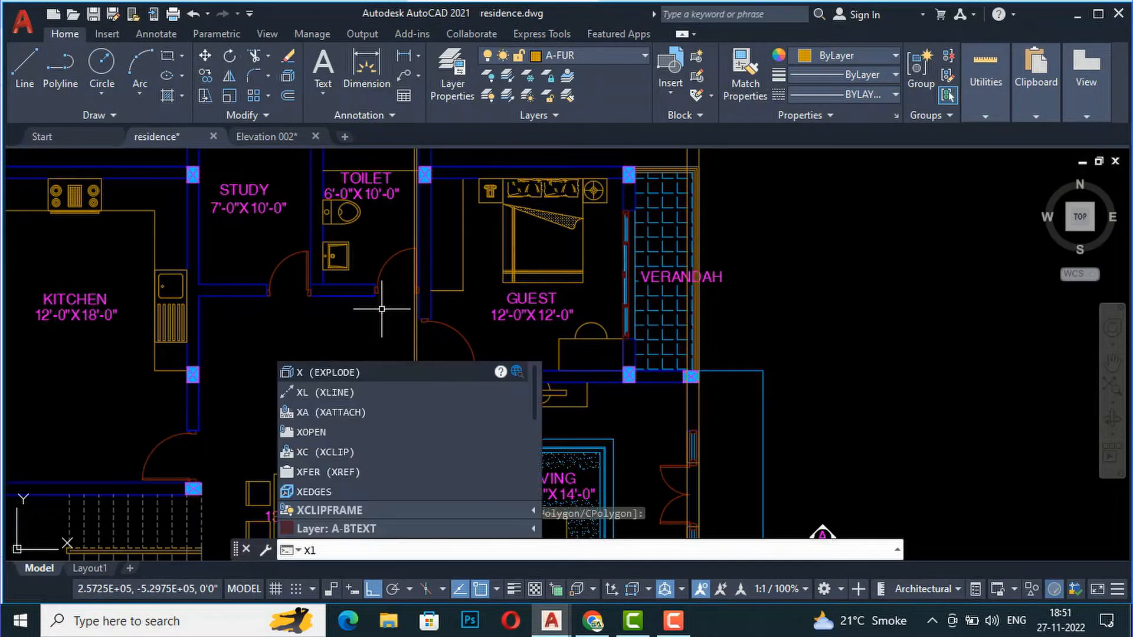
{"action": "key", "text": "Return"}
{"action": "type", "text": "v"}
{"action": "key", "text": "Return"}
{"action": "scroll", "coordinate": [384, 312], "scroll_direction": "up", "scroll_amount": 4}
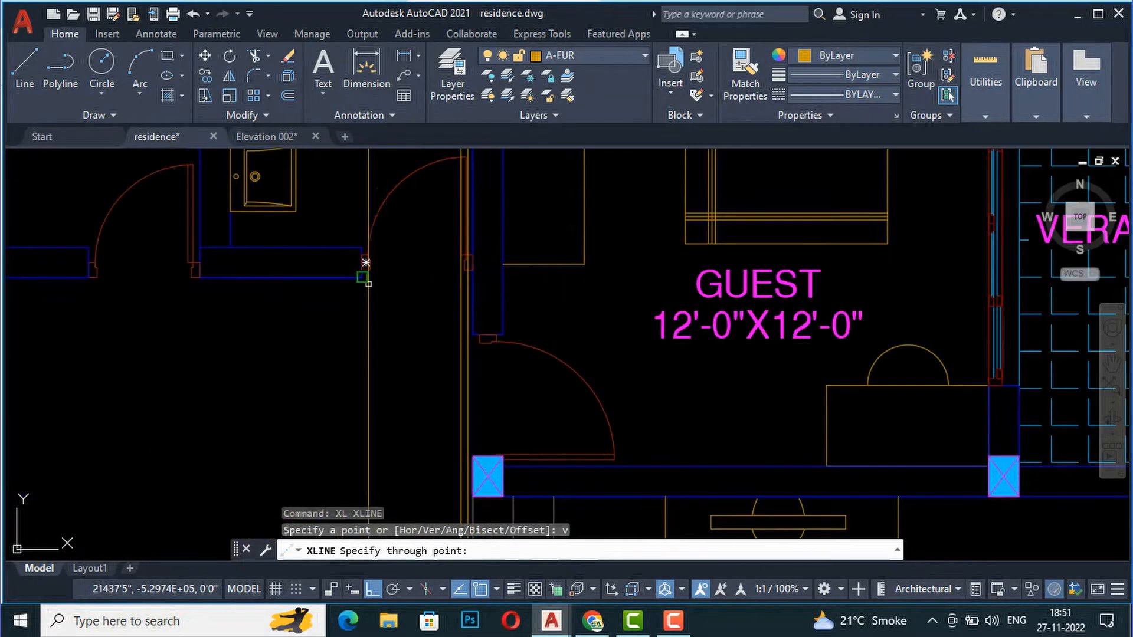
{"action": "left_click", "coordinate": [467, 260]}
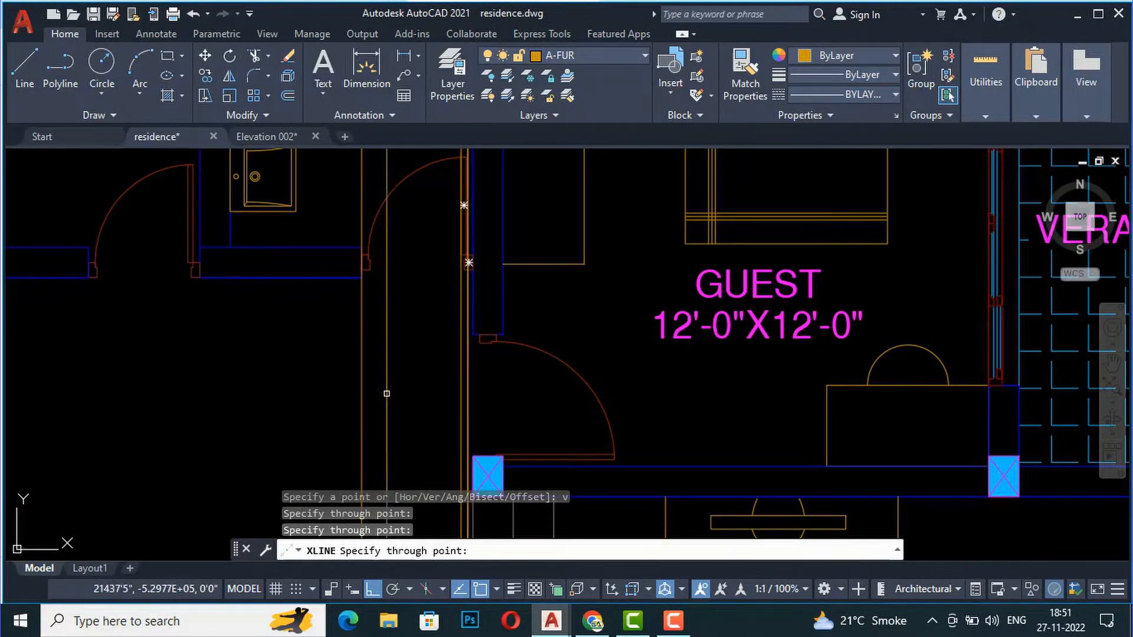
{"action": "key", "text": "Return"}
- Draw a horizontal head line from the study door's upper corner in the section to the nearest dining–living wall line
{"action": "scroll", "coordinate": [493, 422], "scroll_direction": "down", "scroll_amount": 8}
{"action": "scroll", "coordinate": [509, 300], "scroll_direction": "up", "scroll_amount": 6}
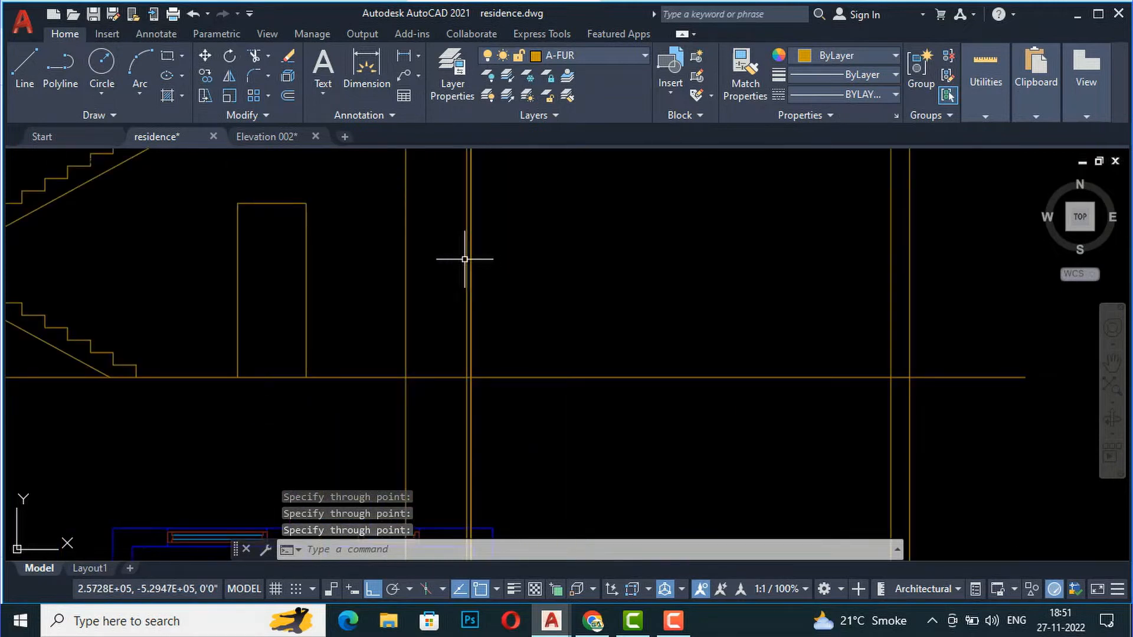
{"action": "type", "text": "l"}
{"action": "key", "text": "Return"}
{"action": "left_click", "coordinate": [306, 202]}
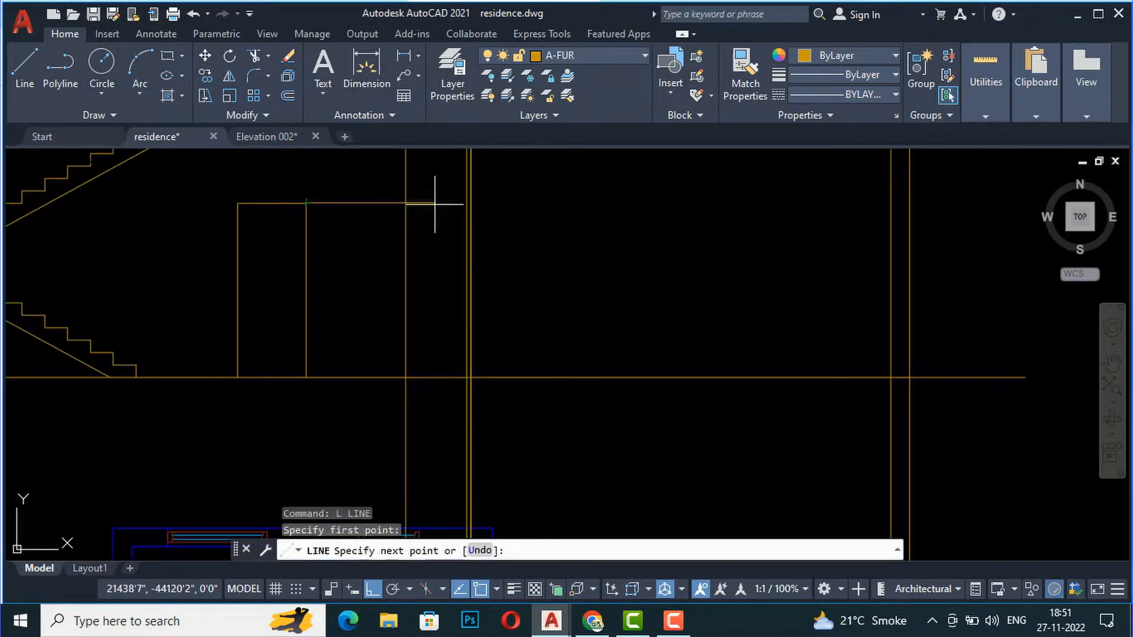
{"action": "left_click", "coordinate": [467, 203]}
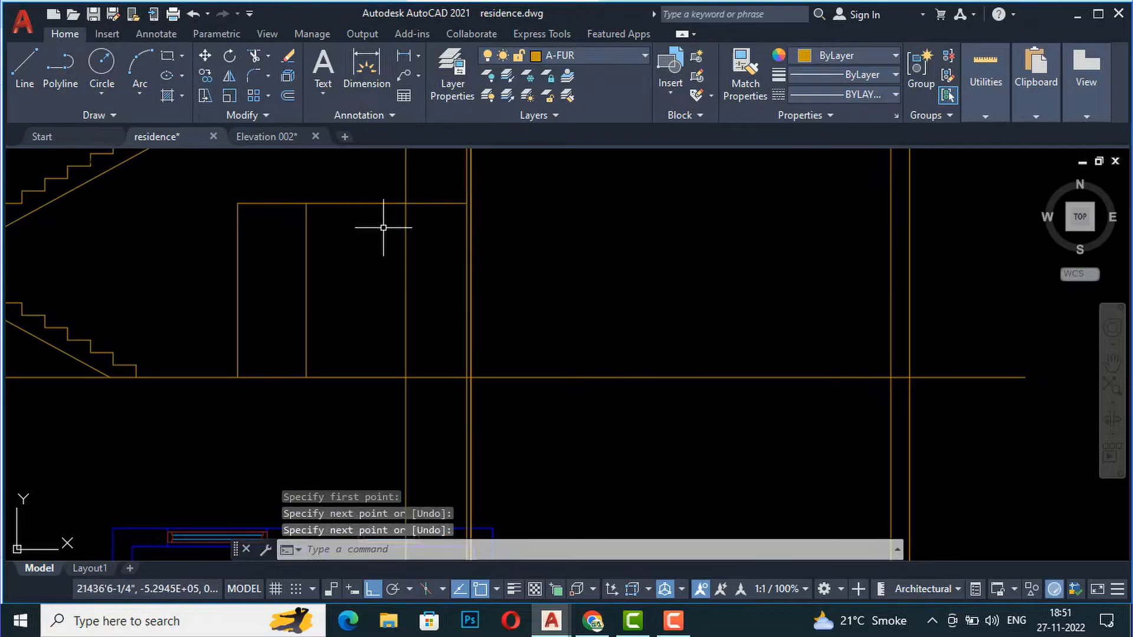
{"action": "key", "text": "Return"}
- Trim the head line between the two doors and the toilet door guide line above the door head
{"action": "type", "text": "tr"}
{"action": "key", "text": "Return"}
{"action": "left_click", "coordinate": [365, 221]}
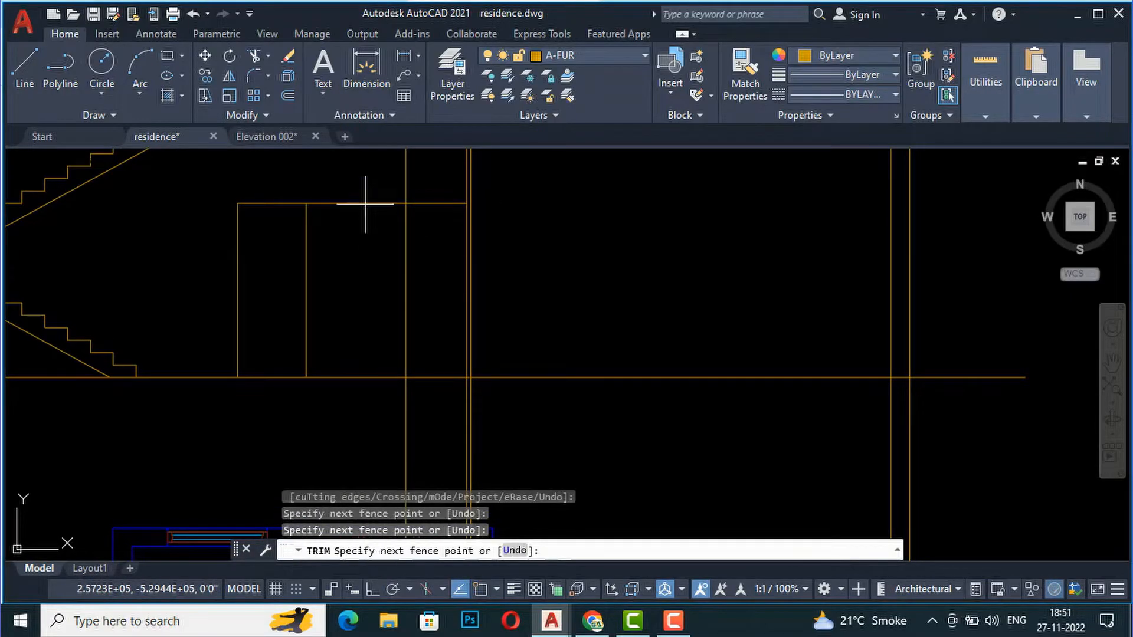
{"action": "left_click", "coordinate": [359, 196]}
{"action": "left_click", "coordinate": [419, 181]}
{"action": "left_click", "coordinate": [385, 178]}
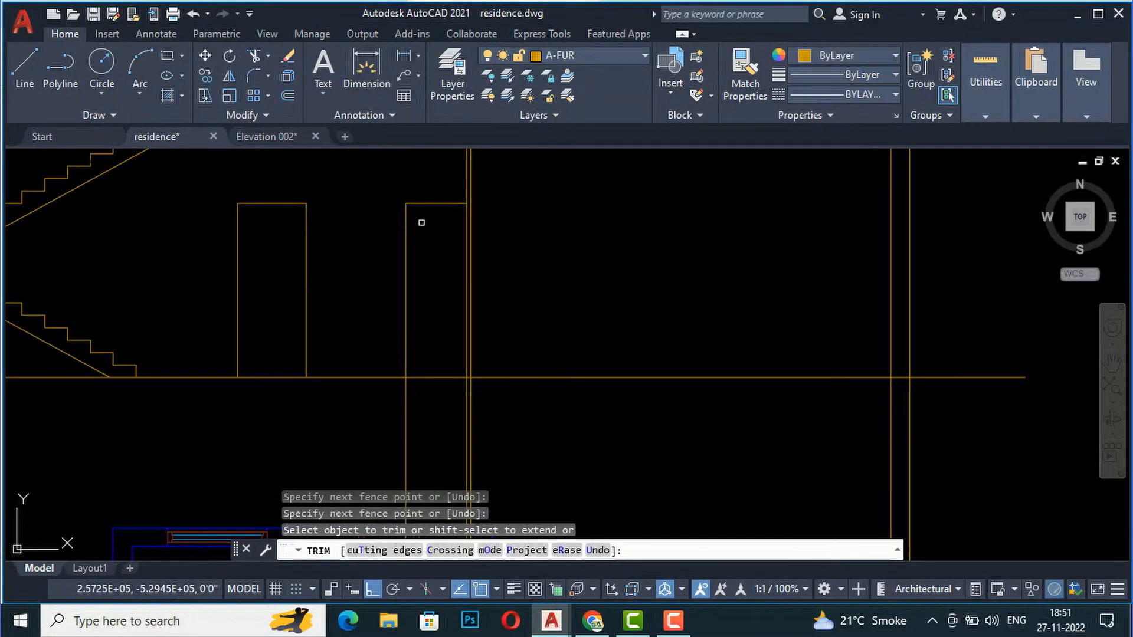
{"action": "key", "text": "Return"}
- Trim the toilet door guide line just below the section's floor line and erase its remainder across the ground floor plan
{"action": "scroll", "coordinate": [424, 378], "scroll_direction": "down", "scroll_amount": 8}
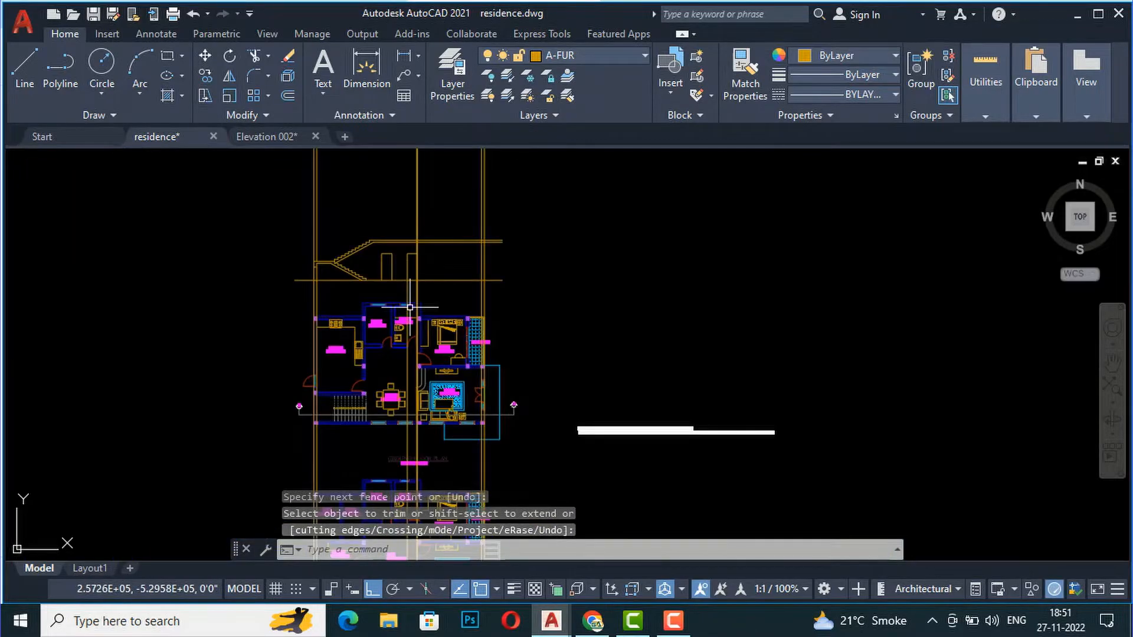
{"action": "scroll", "coordinate": [415, 322], "scroll_direction": "up", "scroll_amount": 2}
{"action": "scroll", "coordinate": [413, 324], "scroll_direction": "up", "scroll_amount": 2}
{"action": "scroll", "coordinate": [403, 392], "scroll_direction": "down", "scroll_amount": 3}
{"action": "scroll", "coordinate": [401, 330], "scroll_direction": "up", "scroll_amount": 8}
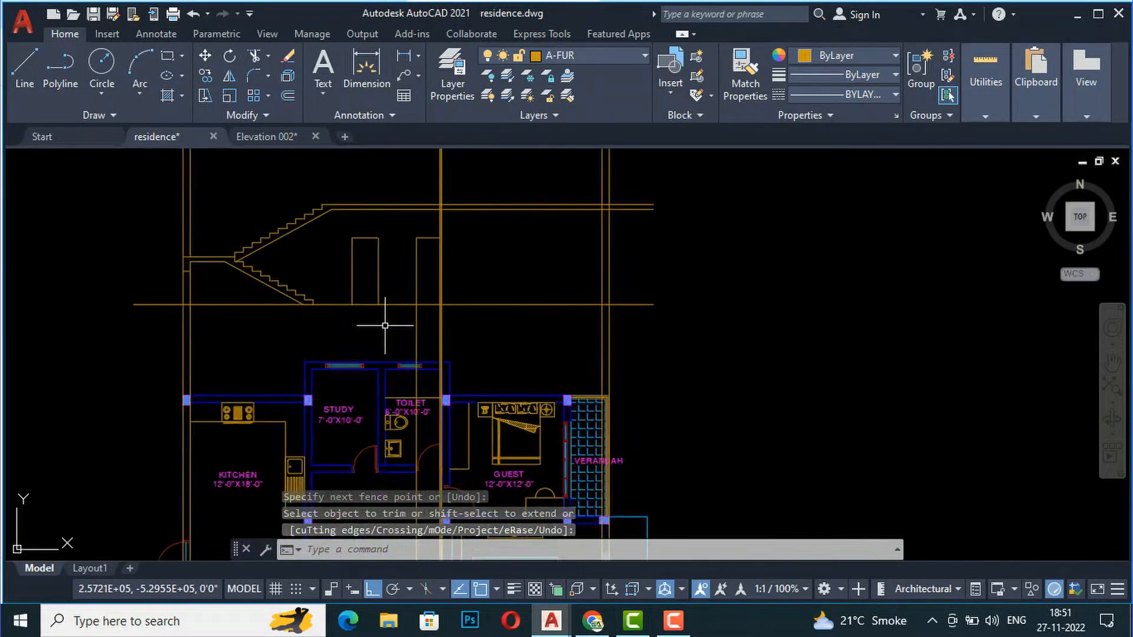
{"action": "type", "text": "tr"}
{"action": "key", "text": "Return"}
{"action": "left_click", "coordinate": [435, 312]}
{"action": "left_click", "coordinate": [385, 323]}
{"action": "key", "text": "Return"}
{"action": "scroll", "coordinate": [433, 399], "scroll_direction": "down", "scroll_amount": 5}
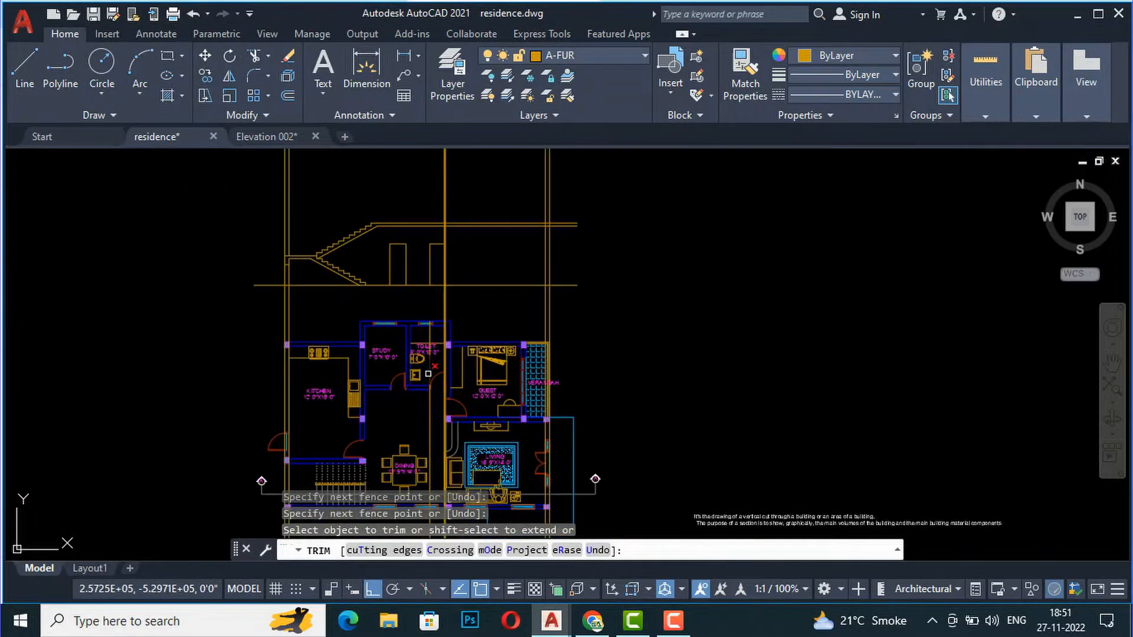
{"action": "key", "text": "Return"}
{"action": "left_click", "coordinate": [429, 428]}
{"action": "key", "text": "Delete"}
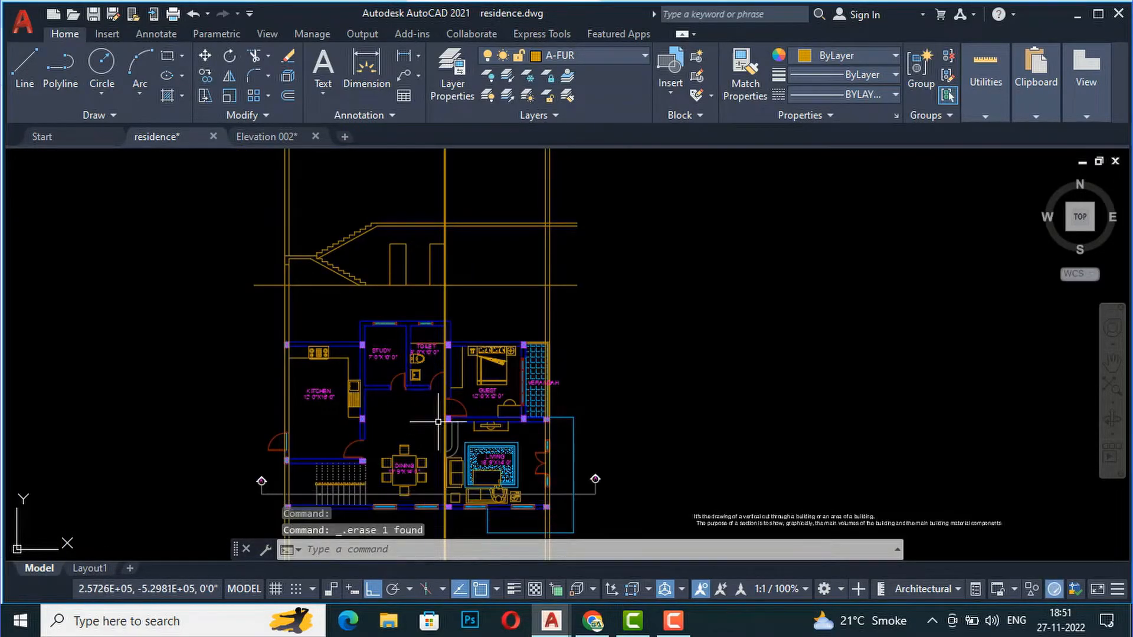
- Compare the section with the dining and living areas along cut line A-A in the ground floor plan
{"action": "scroll", "coordinate": [423, 425], "scroll_direction": "up", "scroll_amount": 4}
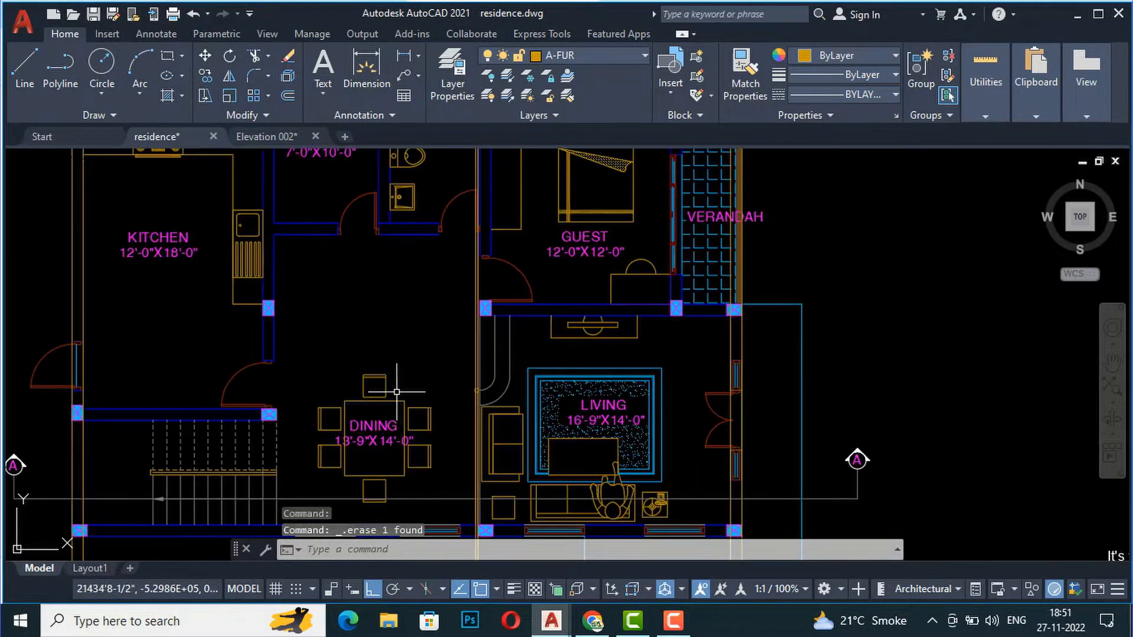
{"action": "scroll", "coordinate": [392, 387], "scroll_direction": "down", "scroll_amount": 4}
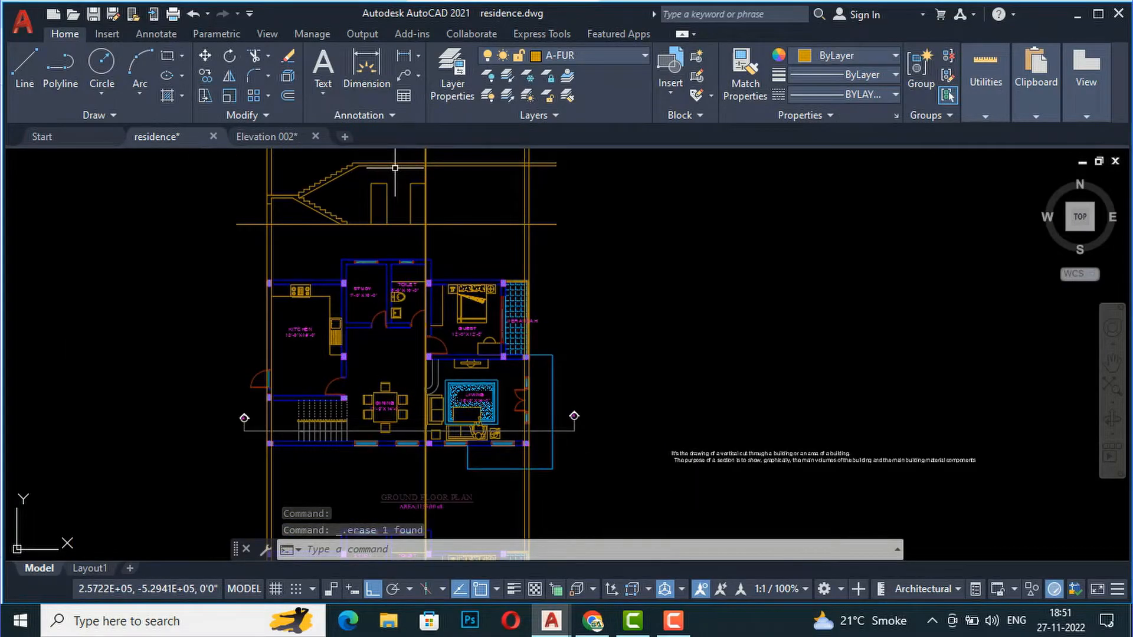
{"action": "scroll", "coordinate": [394, 168], "scroll_direction": "up", "scroll_amount": 2}
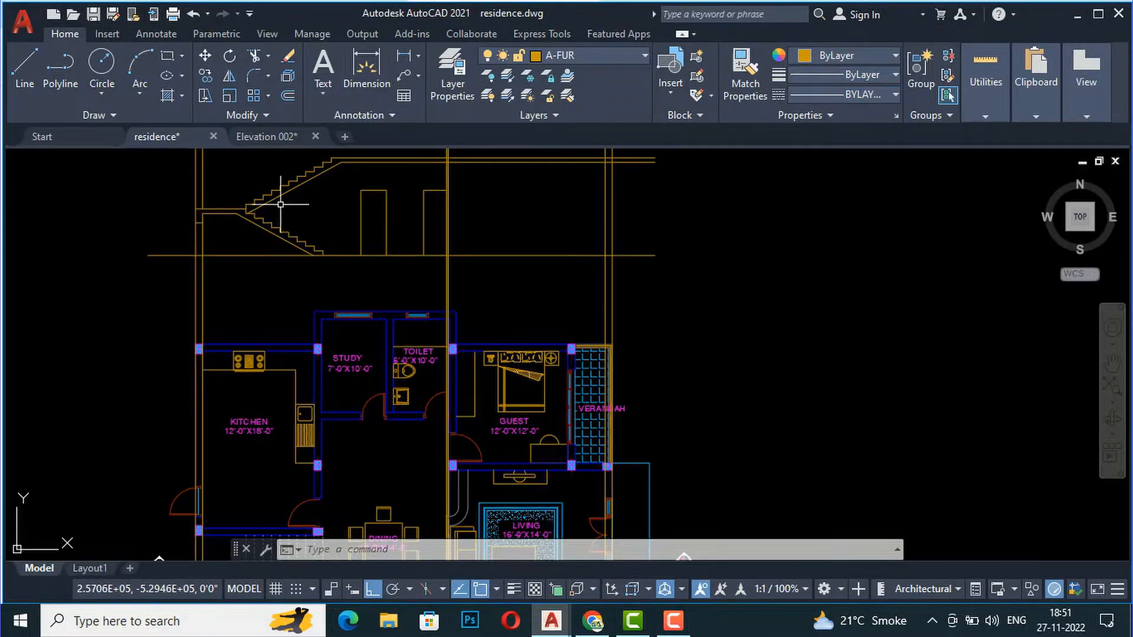
{"action": "scroll", "coordinate": [379, 232], "scroll_direction": "down", "scroll_amount": 2}
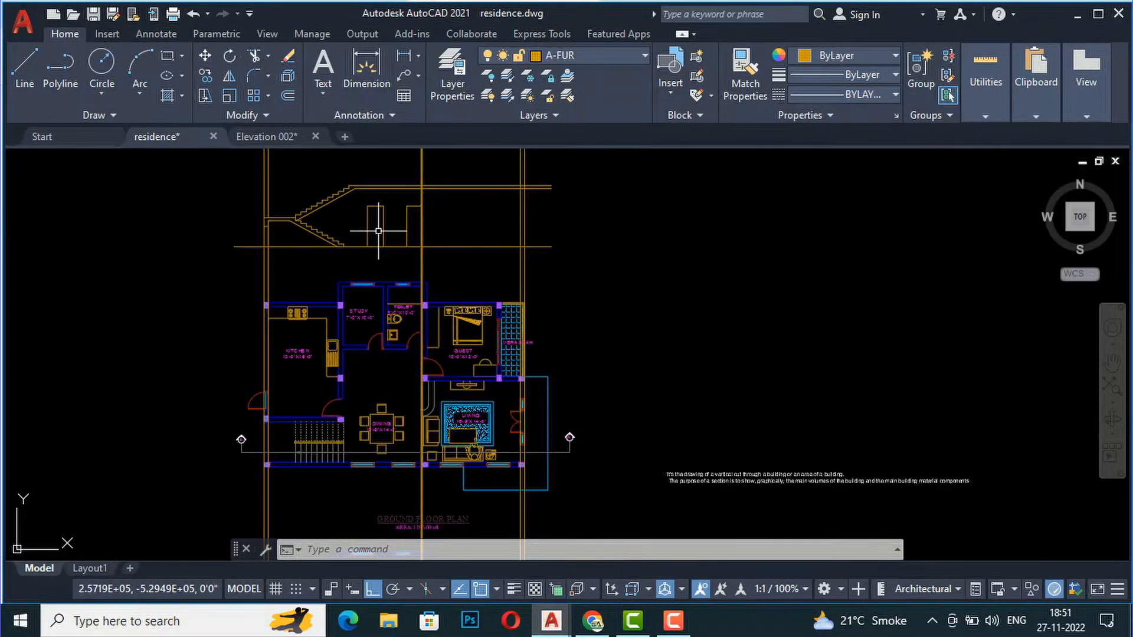
{"action": "scroll", "coordinate": [400, 407], "scroll_direction": "up", "scroll_amount": 4}
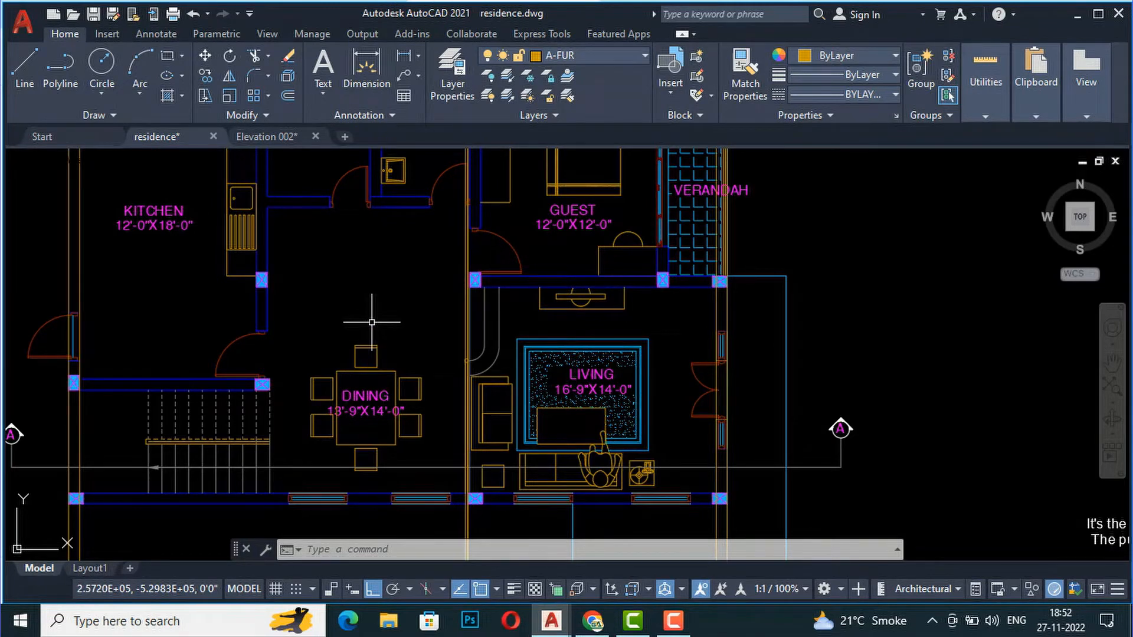
{"action": "scroll", "coordinate": [455, 375], "scroll_direction": "down", "scroll_amount": 5}
{"action": "scroll", "coordinate": [448, 261], "scroll_direction": "up", "scroll_amount": 3}
{"action": "scroll", "coordinate": [448, 260], "scroll_direction": "up", "scroll_amount": 2}
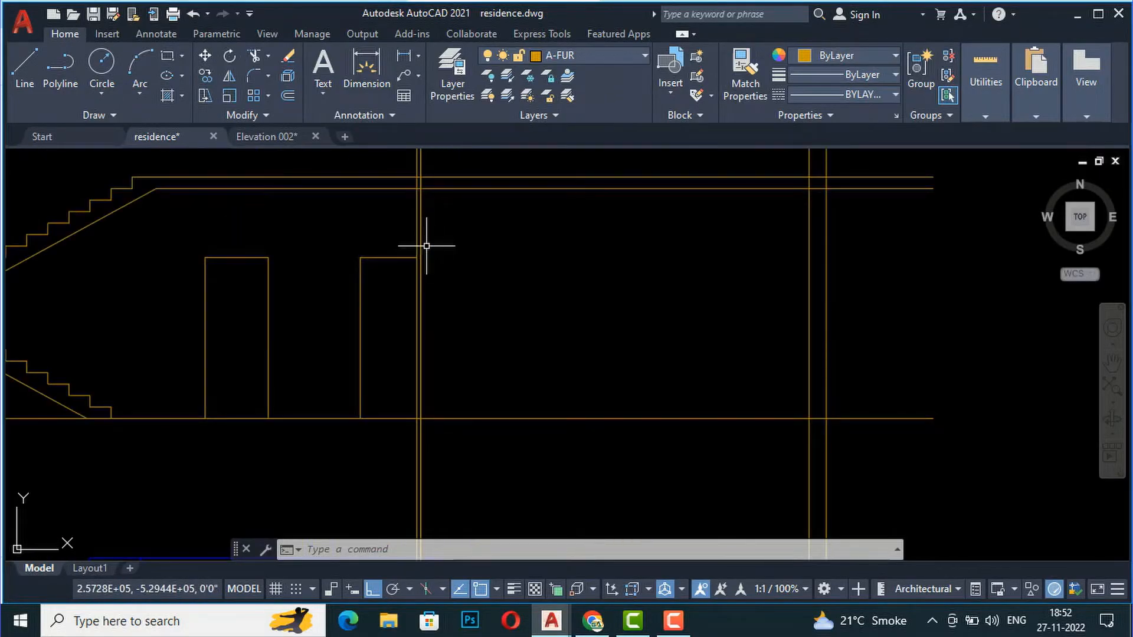
- Trim the two dining–living wall lines between the section's floor line and the plan, and above the upper slab
{"action": "scroll", "coordinate": [425, 242], "scroll_direction": "down", "scroll_amount": 1}
{"action": "type", "text": "t"}
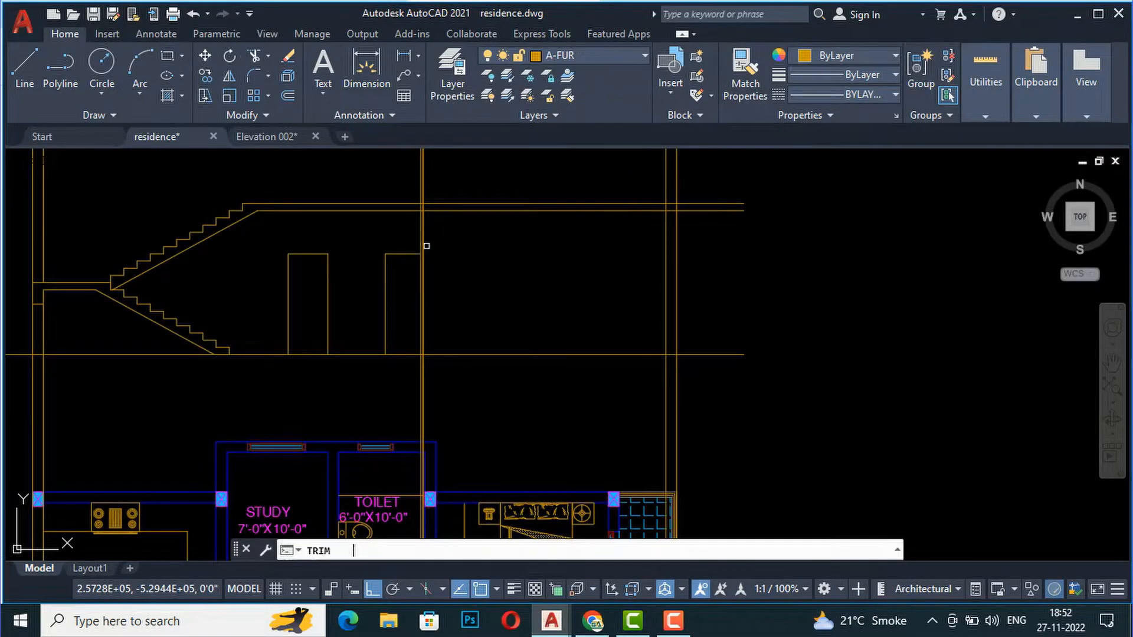
{"action": "left_click", "coordinate": [470, 389]}
{"action": "left_click", "coordinate": [399, 382]}
{"action": "scroll", "coordinate": [469, 414], "scroll_direction": "down", "scroll_amount": 4}
{"action": "left_click", "coordinate": [478, 299]}
{"action": "left_click", "coordinate": [392, 302]}
{"action": "left_click", "coordinate": [390, 303]}
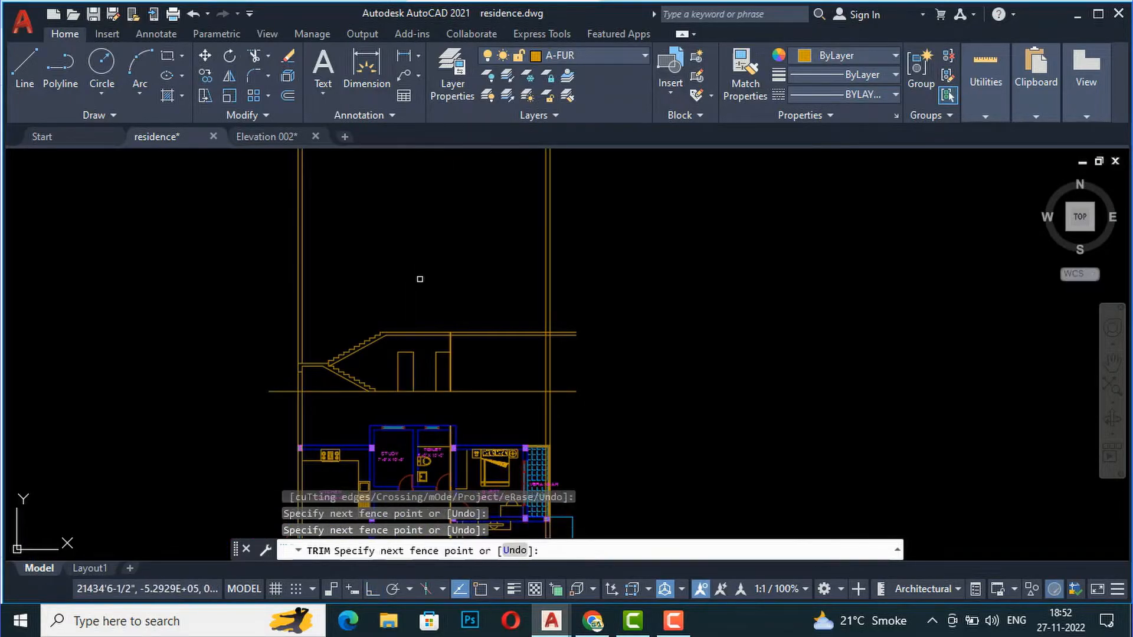
{"action": "key", "text": "Return"}
- Trim the two dining–living wall lines within the thickness of the upper slab
{"action": "scroll", "coordinate": [443, 303], "scroll_direction": "up", "scroll_amount": 5}
{"action": "left_click", "coordinate": [535, 280]}
{"action": "left_click", "coordinate": [509, 276]}
{"action": "scroll", "coordinate": [449, 154], "scroll_direction": "down", "scroll_amount": 5}
{"action": "key", "text": "Return"}
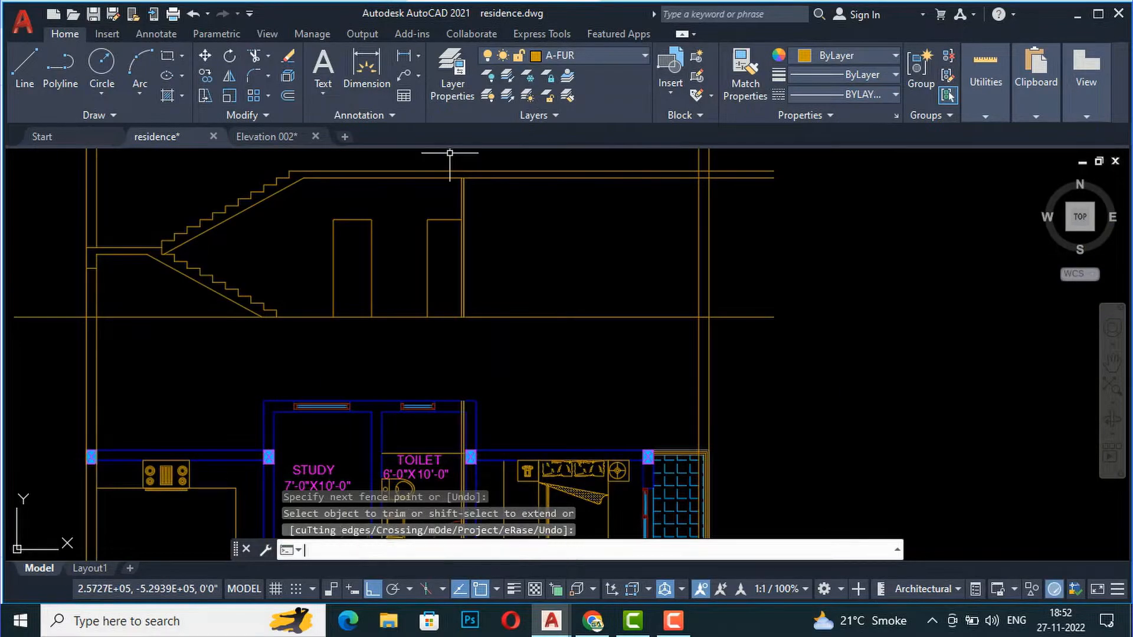
- Trim the two outer wall guide lines on the verandah side above the section's upper slab
{"action": "scroll", "coordinate": [449, 153], "scroll_direction": "down", "scroll_amount": 4}
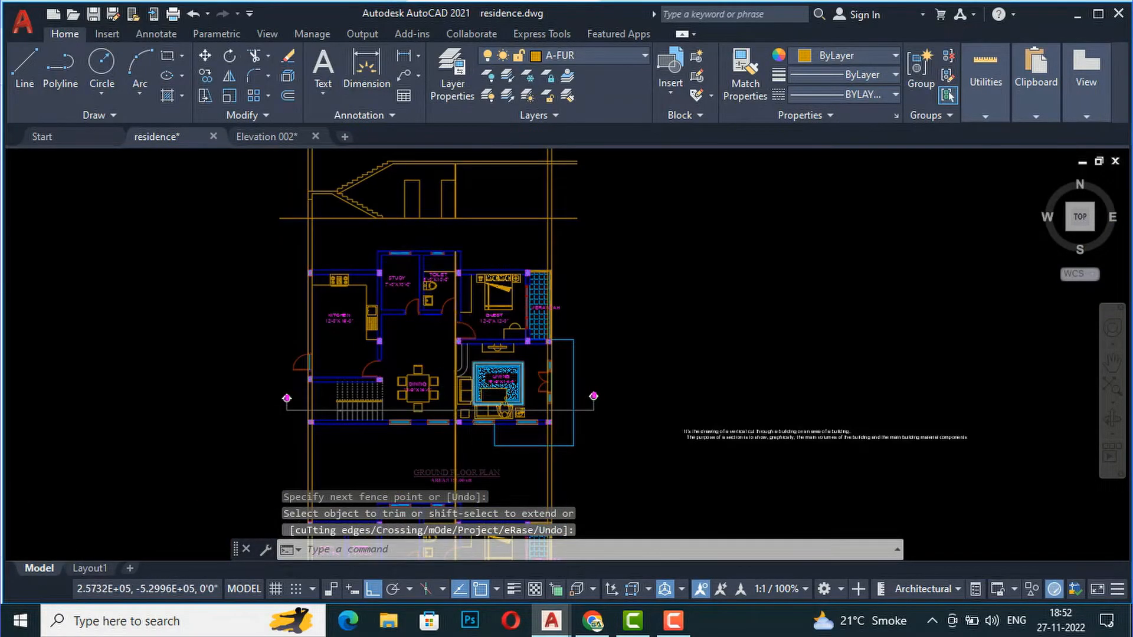
{"action": "scroll", "coordinate": [492, 400], "scroll_direction": "up", "scroll_amount": 5}
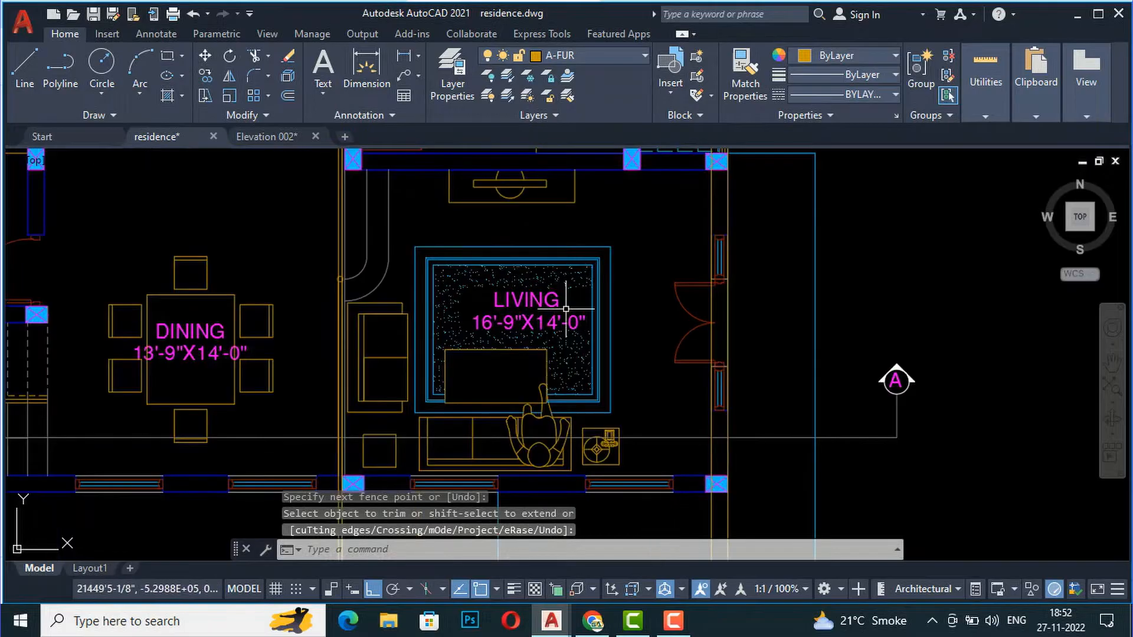
{"action": "scroll", "coordinate": [471, 365], "scroll_direction": "down", "scroll_amount": 6}
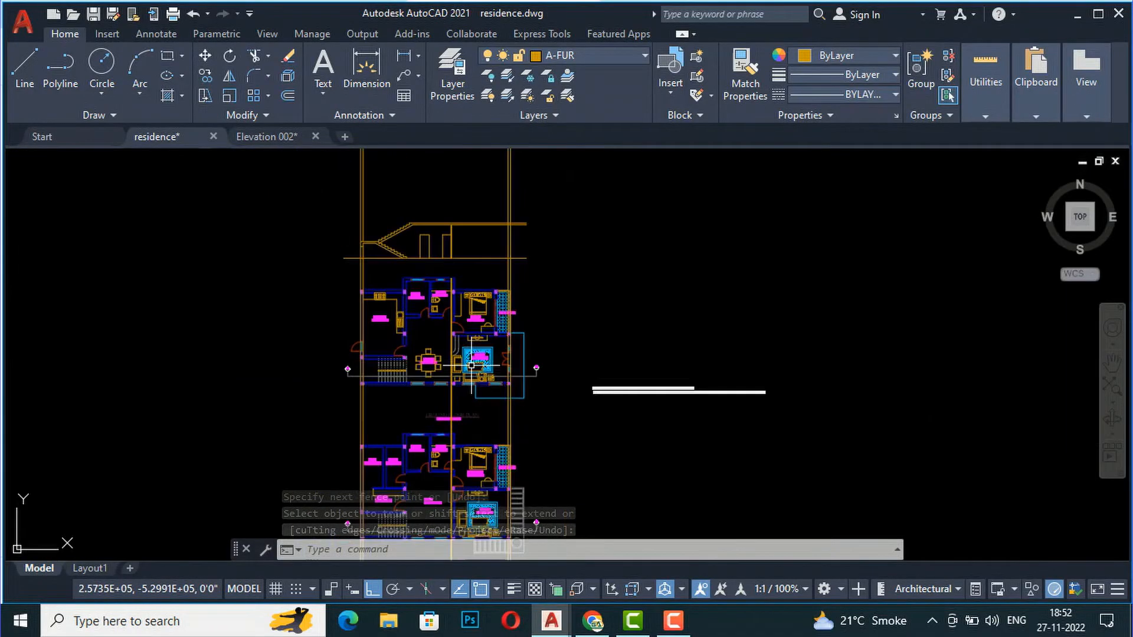
{"action": "scroll", "coordinate": [523, 218], "scroll_direction": "up", "scroll_amount": 7}
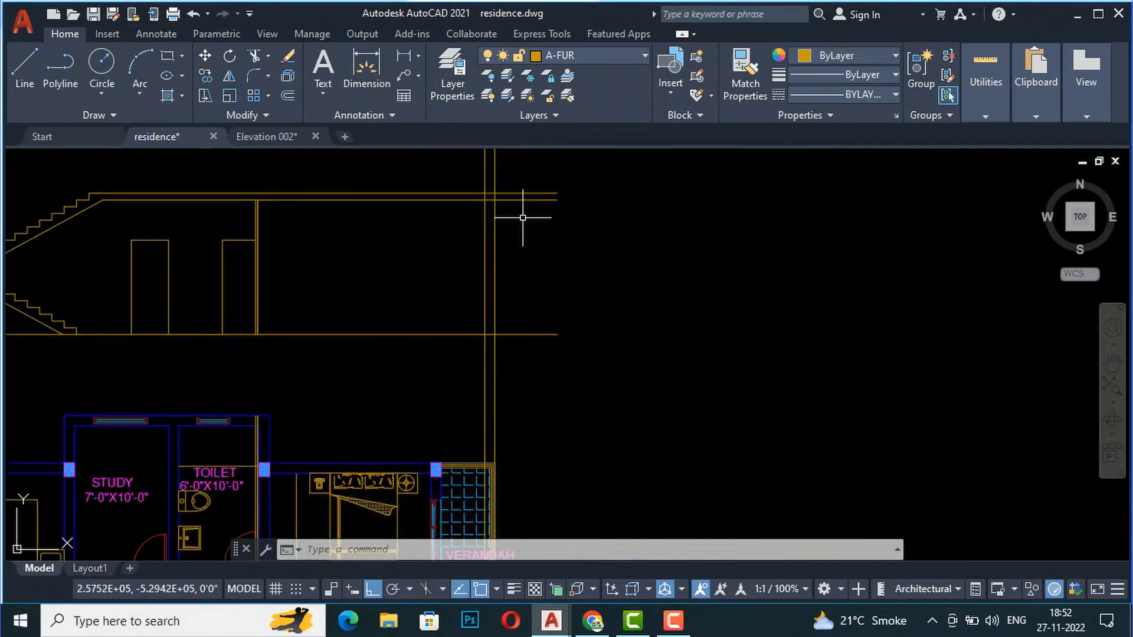
{"action": "type", "text": "tr"}
{"action": "key", "text": "Return"}
{"action": "left_click_drag", "start_coordinate": [516, 178], "coordinate": [453, 166]}
{"action": "mouse_move", "coordinate": [556, 224]}
{"action": "left_mouse_down"}
{"action": "mouse_move", "coordinate": [547, 202]}
{"action": "mouse_move", "coordinate": [563, 256]}
{"action": "left_mouse_up"}
{"action": "scroll", "coordinate": [542, 197], "scroll_direction": "down", "scroll_amount": 6}
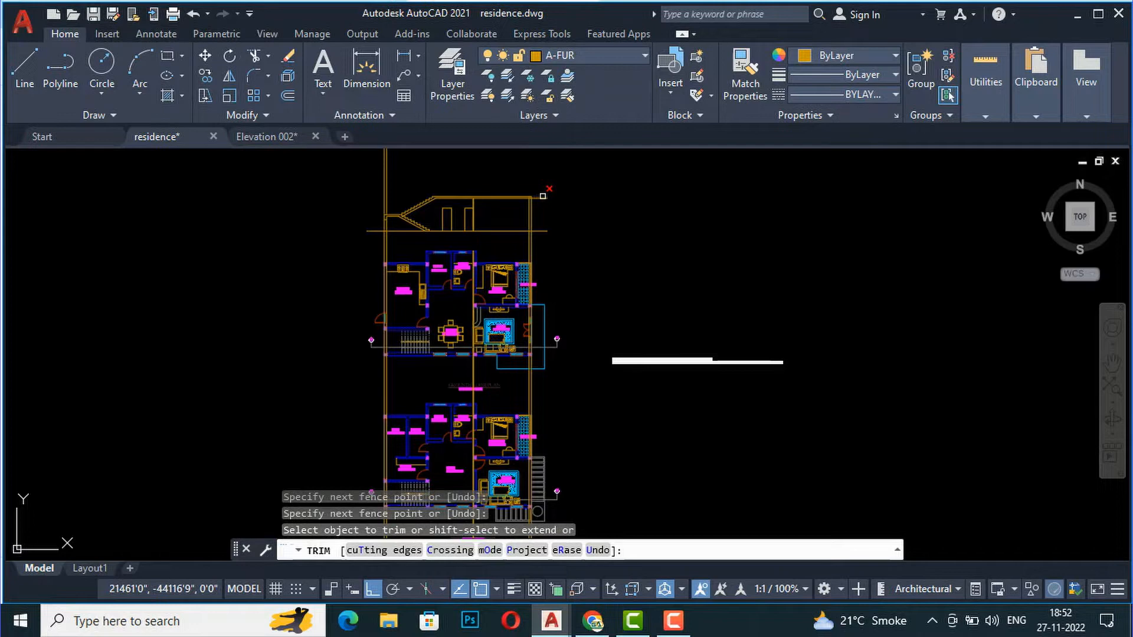
{"action": "scroll", "coordinate": [554, 289], "scroll_direction": "up", "scroll_amount": 6}
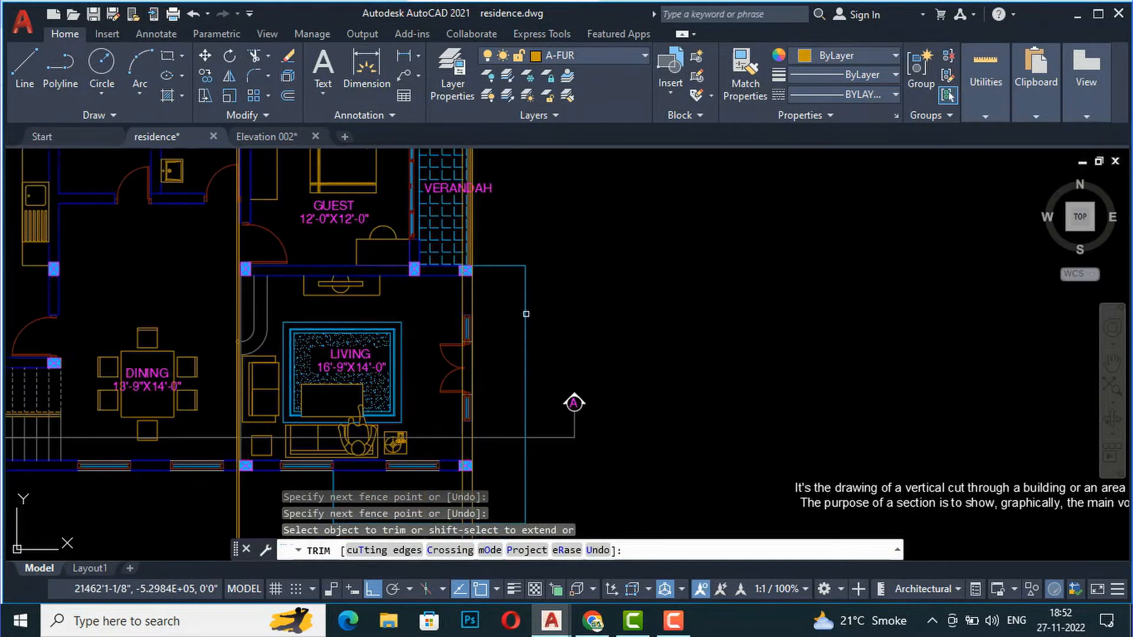
{"action": "scroll", "coordinate": [506, 272], "scroll_direction": "down", "scroll_amount": 4}
{"action": "scroll", "coordinate": [506, 271], "scroll_direction": "down", "scroll_amount": 2}
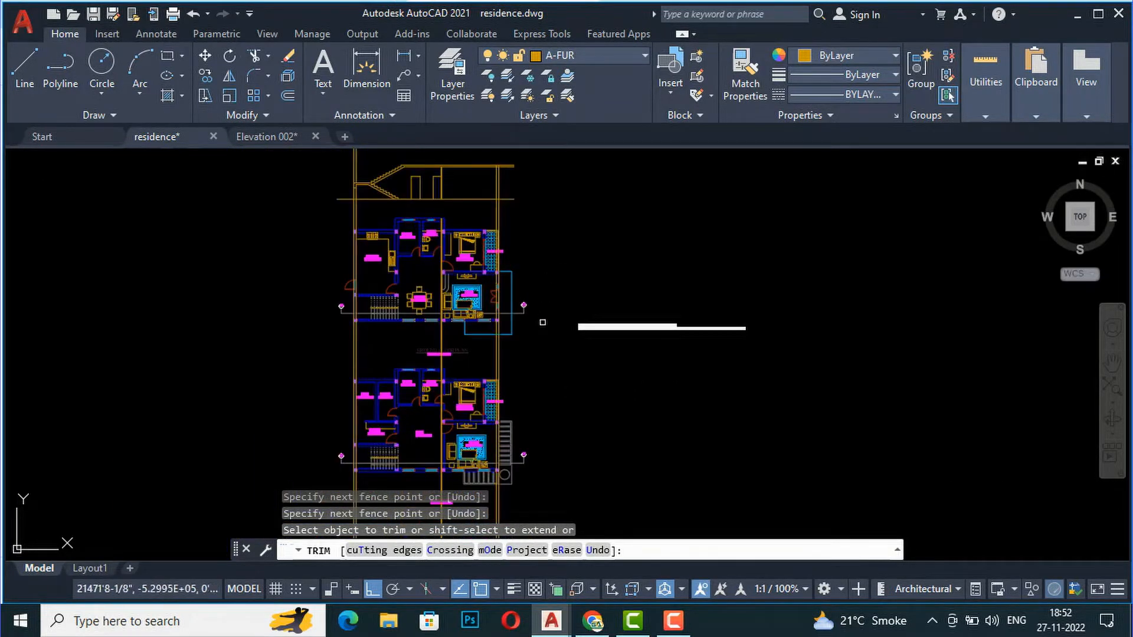
{"action": "left_click", "coordinate": [499, 226]}
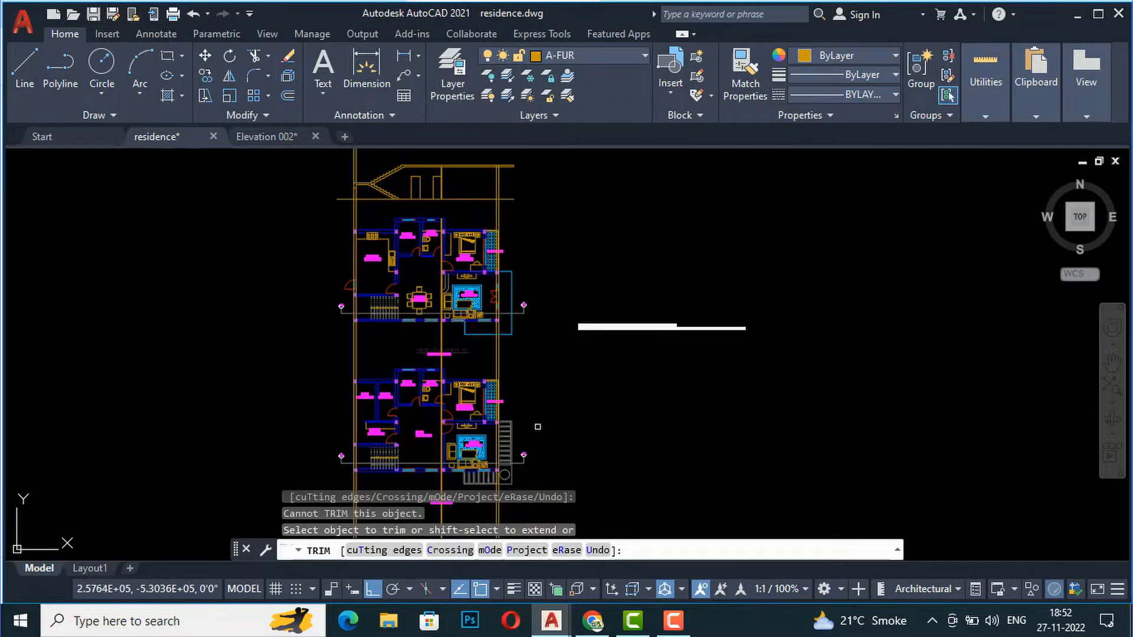
{"action": "key", "text": "Return"}
- Draw a vertical construction line through the outer corner of the slatted strip beside the upper floor plan's sitout
{"action": "scroll", "coordinate": [512, 436], "scroll_direction": "up", "scroll_amount": 5}
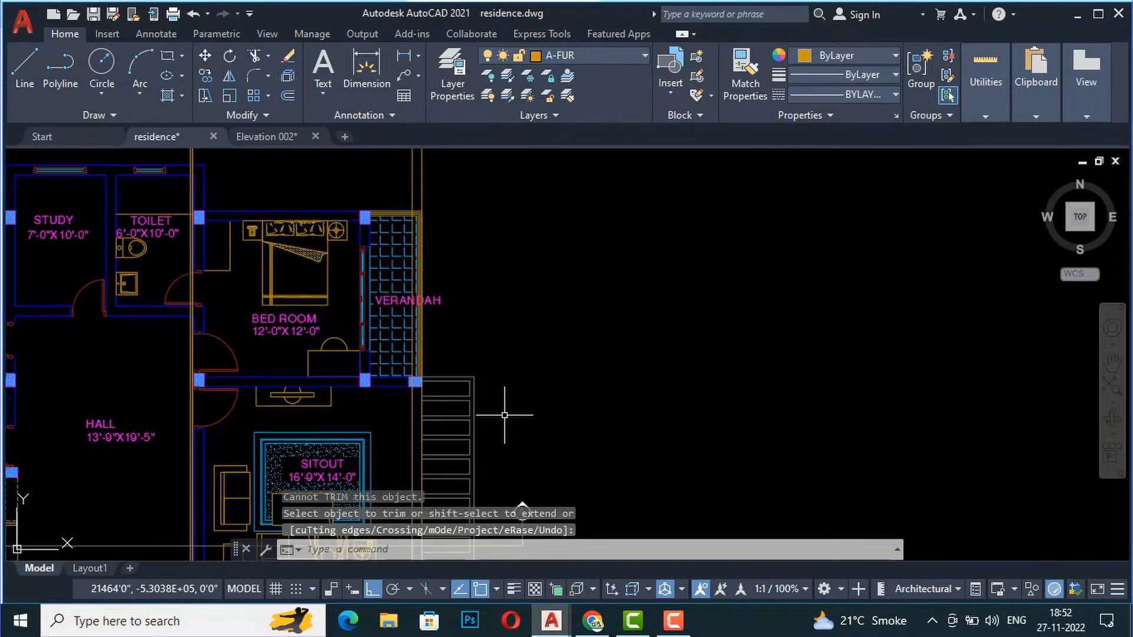
{"action": "type", "text": "xl"}
{"action": "key", "text": "Return"}
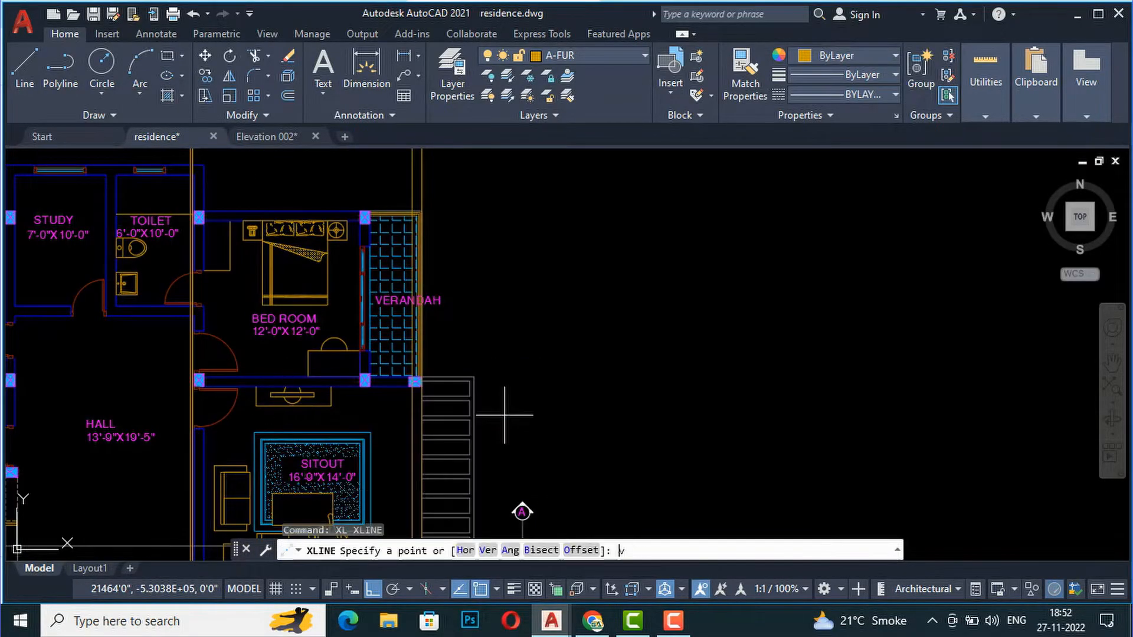
{"action": "key", "text": "Return"}
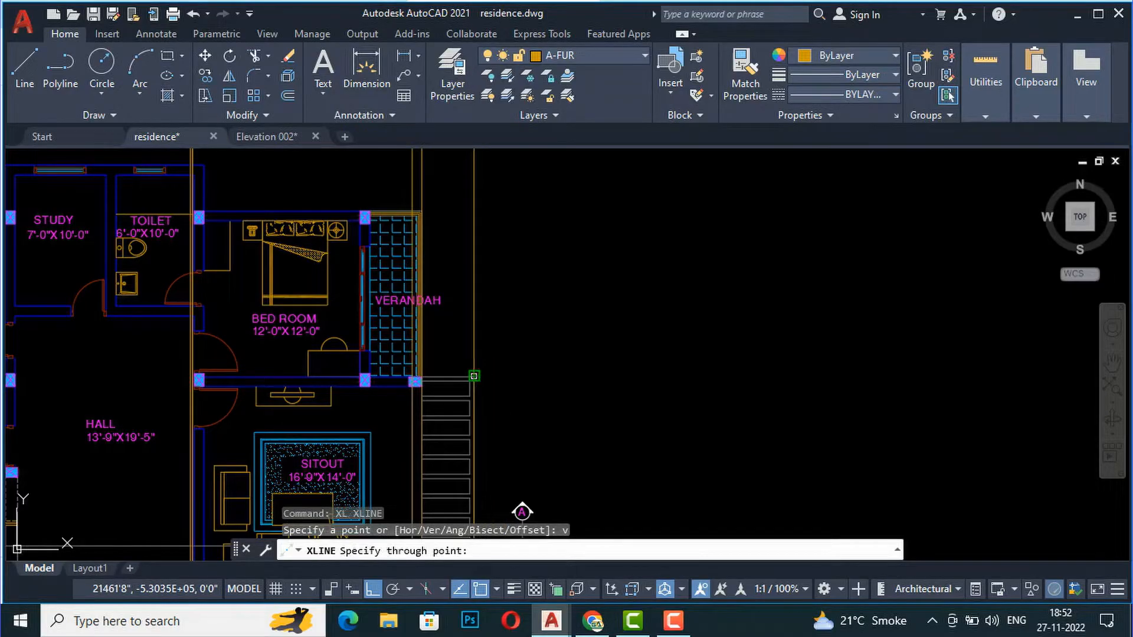
{"action": "left_click", "coordinate": [474, 376]}
{"action": "key", "text": "Return"}
{"action": "scroll", "coordinate": [459, 436], "scroll_direction": "down", "scroll_amount": 5}
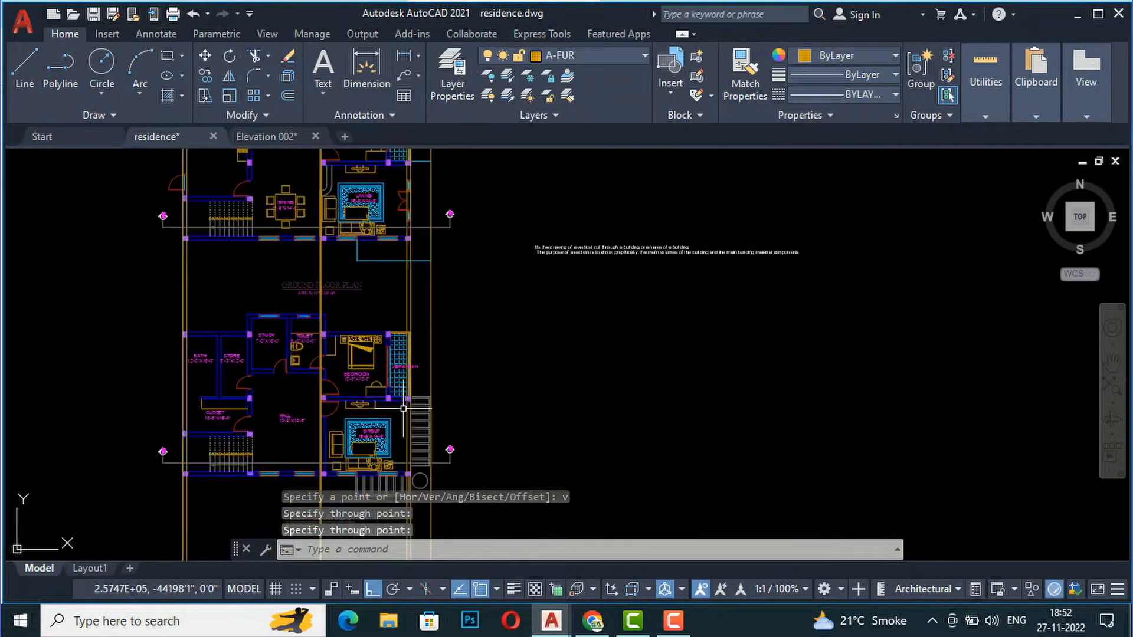
{"action": "scroll", "coordinate": [441, 307], "scroll_direction": "up", "scroll_amount": 6}
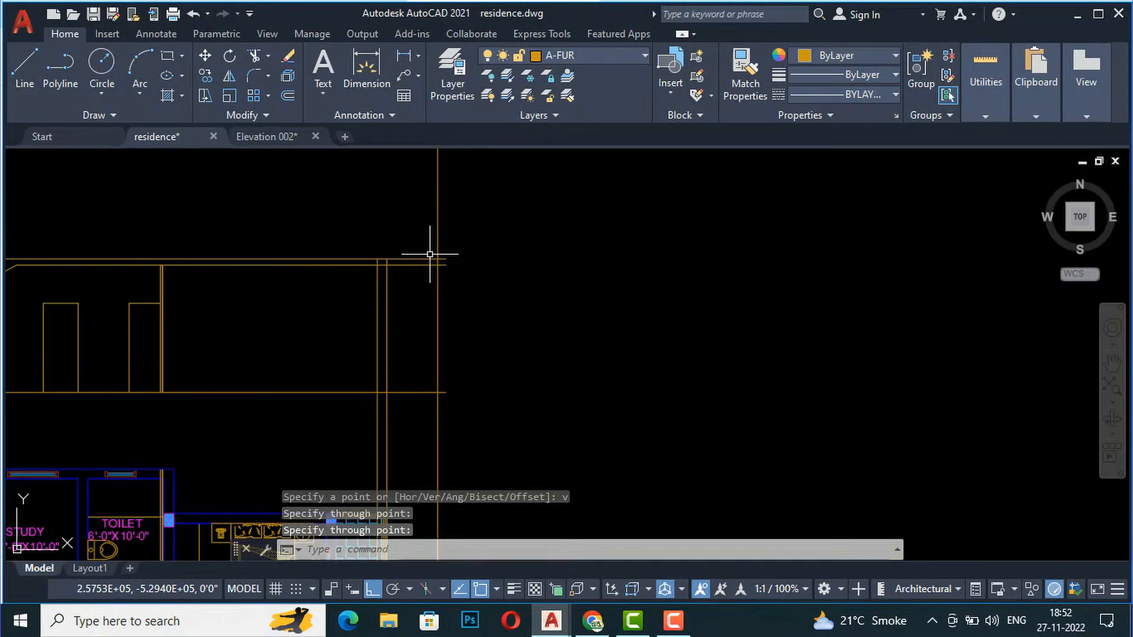
- Trim the ends of the section's two upper slab lines that extend past the vertical construction line at the verandah-side projection
{"action": "scroll", "coordinate": [448, 257], "scroll_direction": "up", "scroll_amount": 3}
{"action": "type", "text": "tr"}
{"action": "key", "text": "Return"}
{"action": "scroll", "coordinate": [451, 264], "scroll_direction": "up", "scroll_amount": 3}
{"action": "left_click_drag", "start_coordinate": [445, 299], "coordinate": [441, 209]}
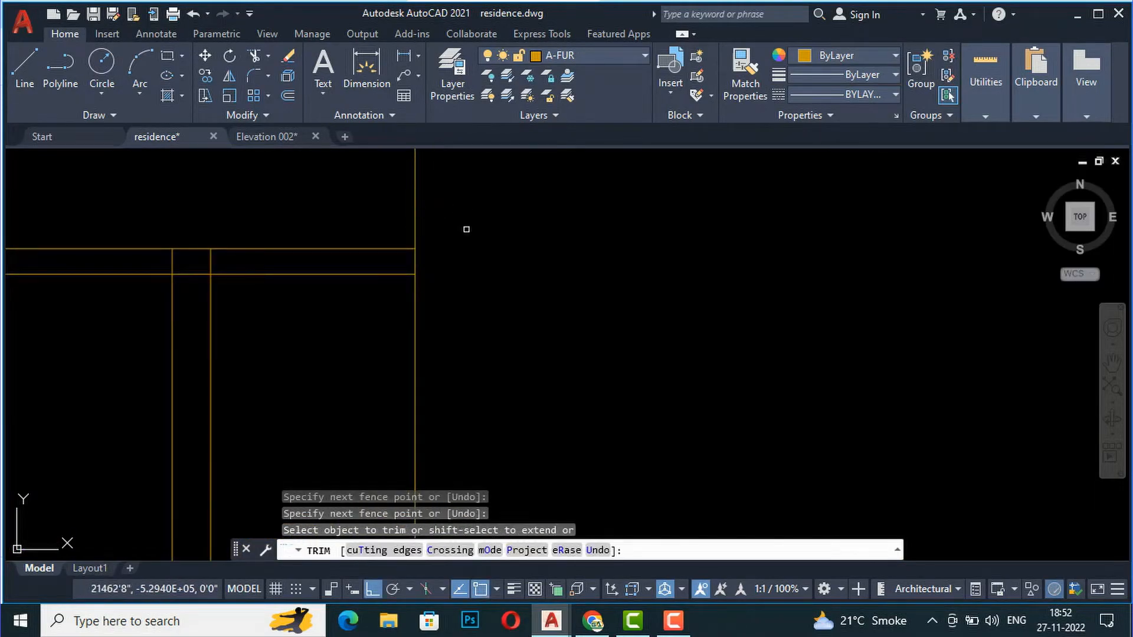
{"action": "key", "text": "Return"}
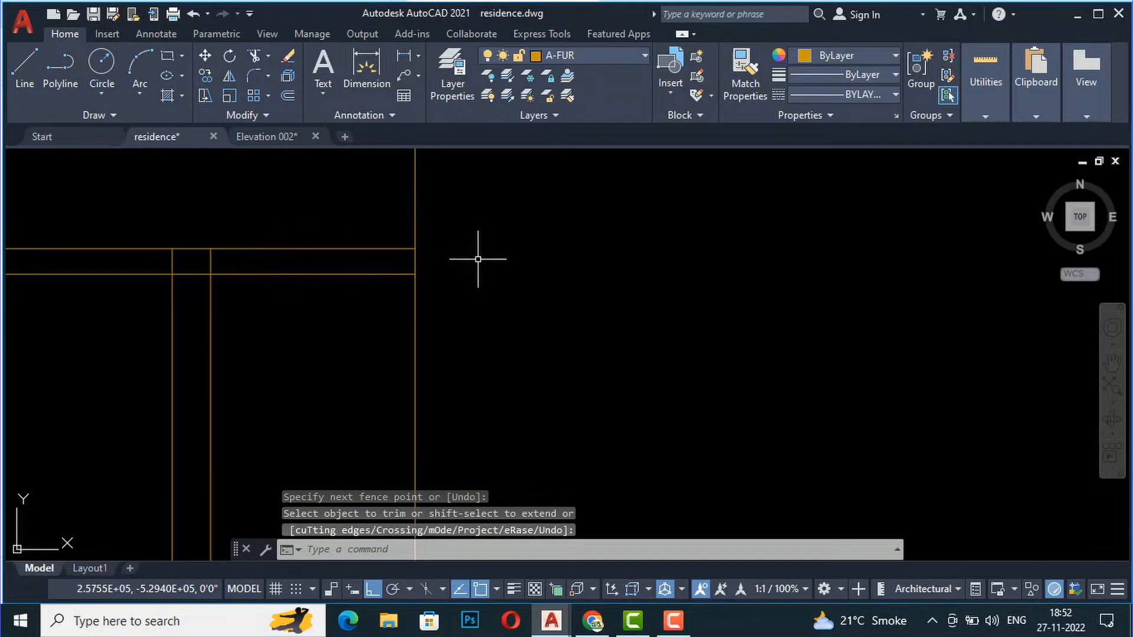
- Trim the vertical construction line above and below the upper slab to close the slab's projecting end
{"action": "type", "text": "tr"}
{"action": "key", "text": "Return"}
{"action": "left_click_drag", "start_coordinate": [465, 256], "coordinate": [440, 213]}
{"action": "left_click", "coordinate": [383, 230]}
{"action": "left_click_drag", "start_coordinate": [448, 326], "coordinate": [433, 338]}
{"action": "left_click", "coordinate": [382, 344]}
{"action": "left_click", "coordinate": [436, 358]}
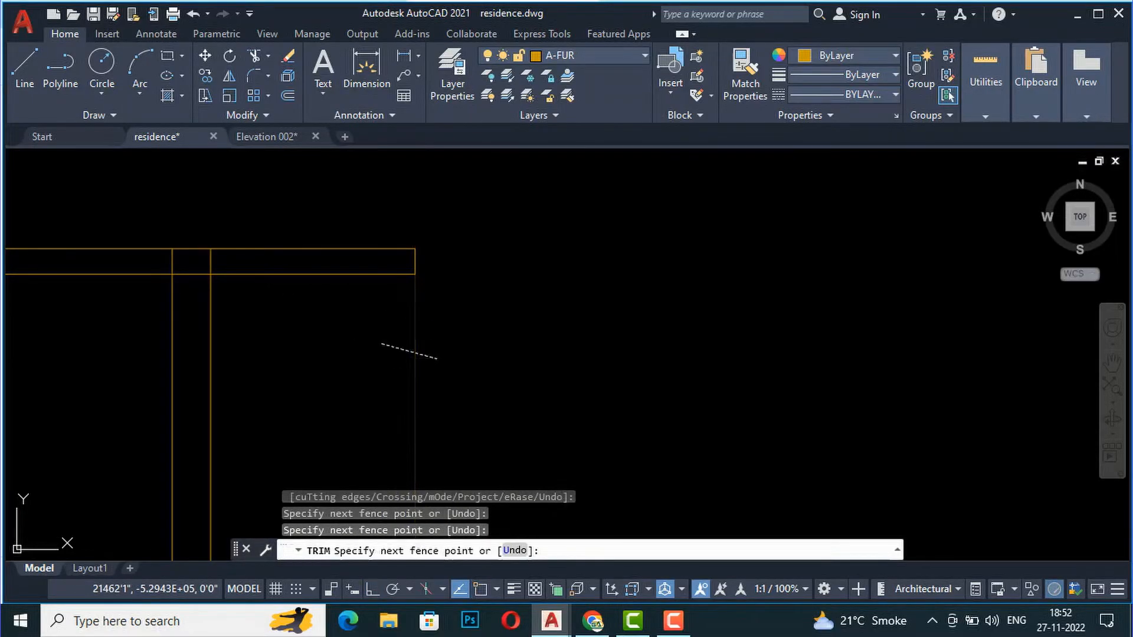
{"action": "key", "text": "Return"}
{"action": "scroll", "coordinate": [499, 245], "scroll_direction": "down", "scroll_amount": 3}
{"action": "key", "text": "Return"}
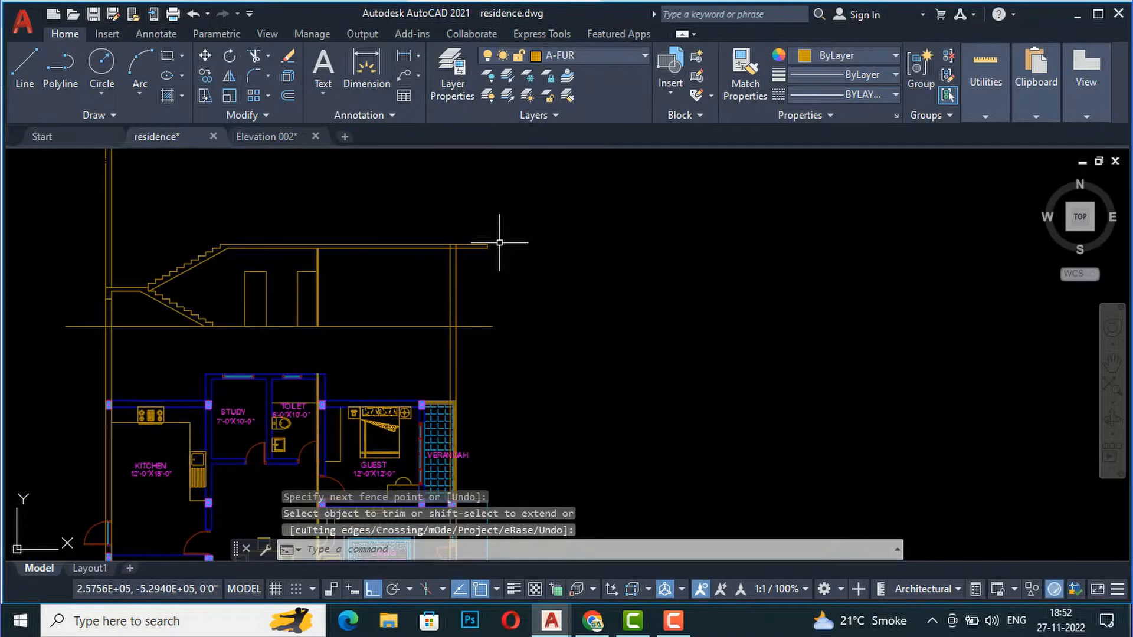
- Start an offset at the junction of the upper slab and the verandah-side outer wall
{"action": "scroll", "coordinate": [212, 239], "scroll_direction": "up", "scroll_amount": 2}
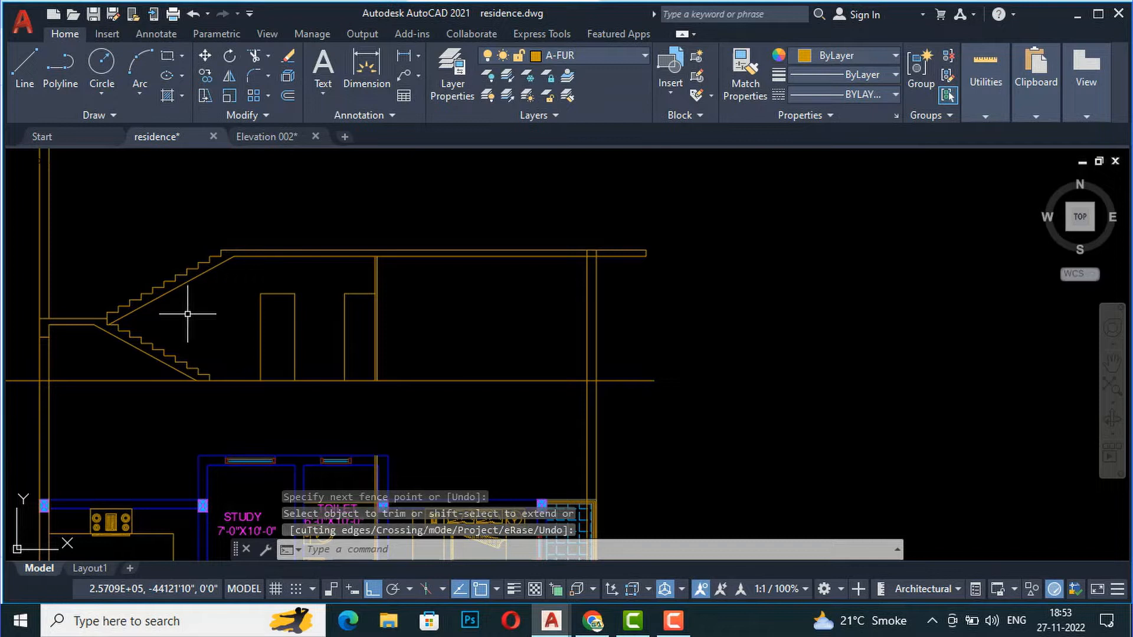
{"action": "scroll", "coordinate": [597, 248], "scroll_direction": "up", "scroll_amount": 5}
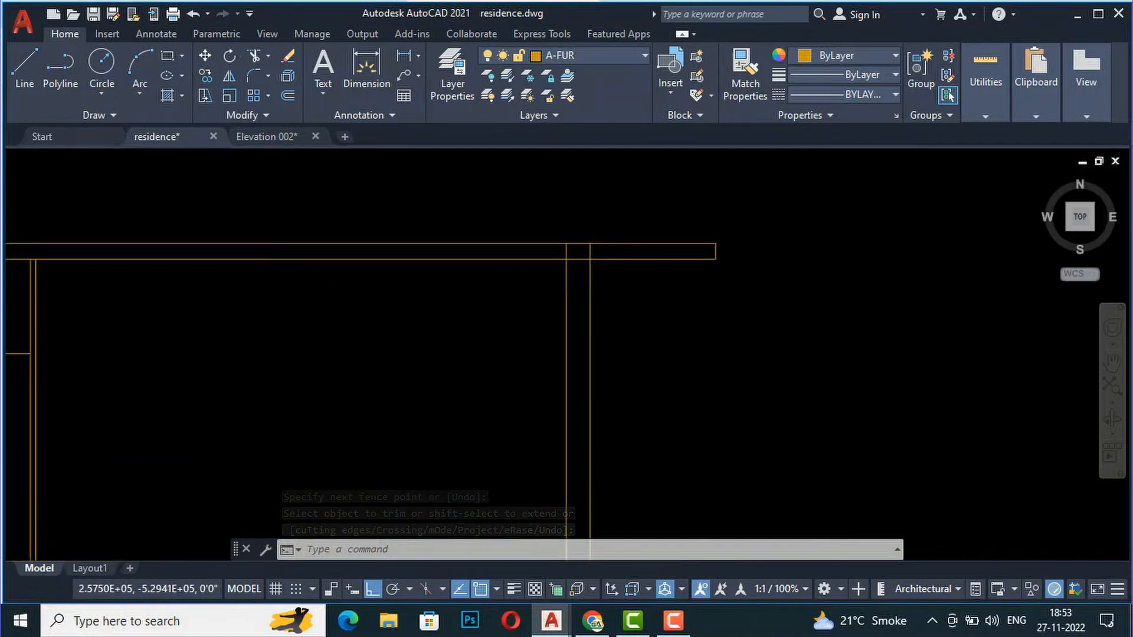
{"action": "scroll", "coordinate": [599, 262], "scroll_direction": "up", "scroll_amount": 4}
{"action": "type", "text": "o"}
{"action": "key", "text": "Return"}
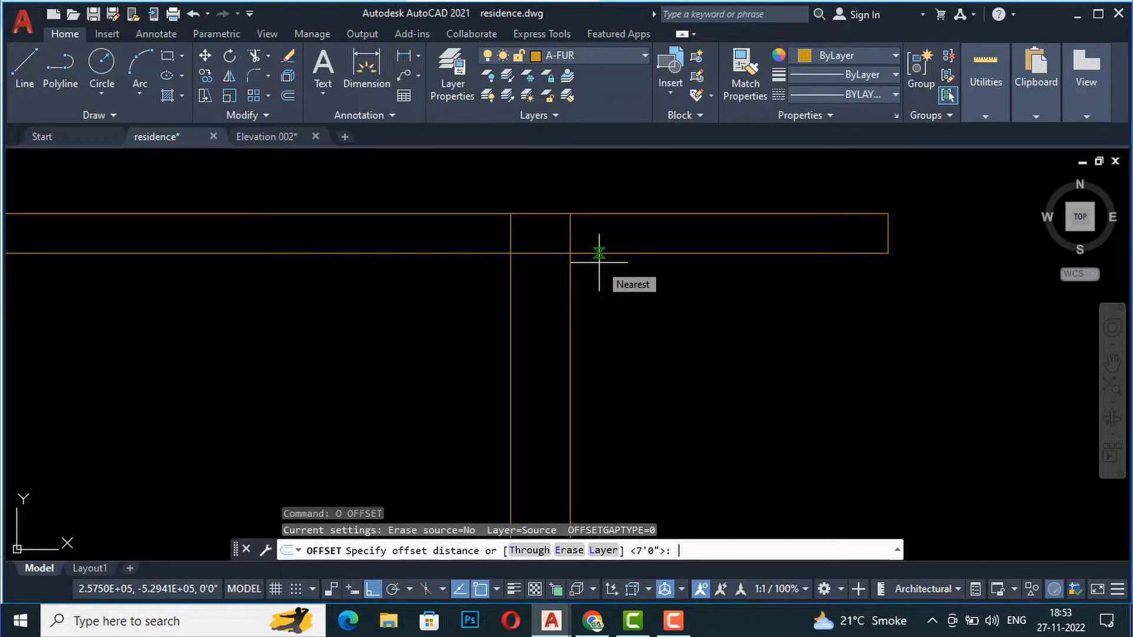
- Offset the slab's bottom line 1' downward at the outer end wall
{"action": "type", "text": "1'"}
{"action": "key", "text": "Return"}
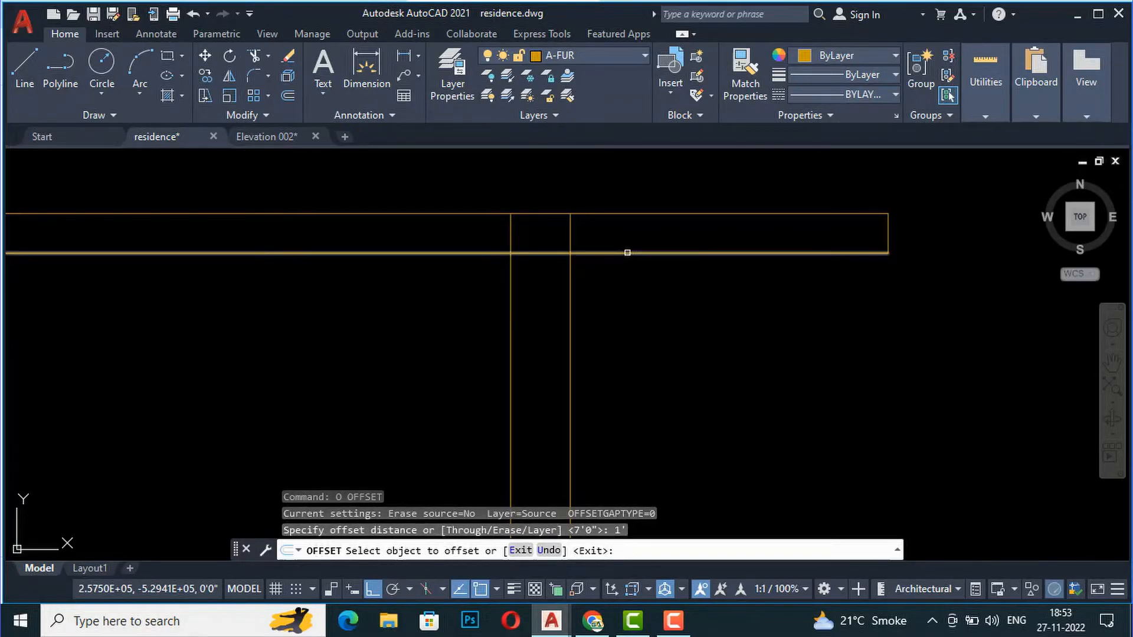
{"action": "left_click", "coordinate": [621, 254]}
{"action": "left_click", "coordinate": [604, 305]}
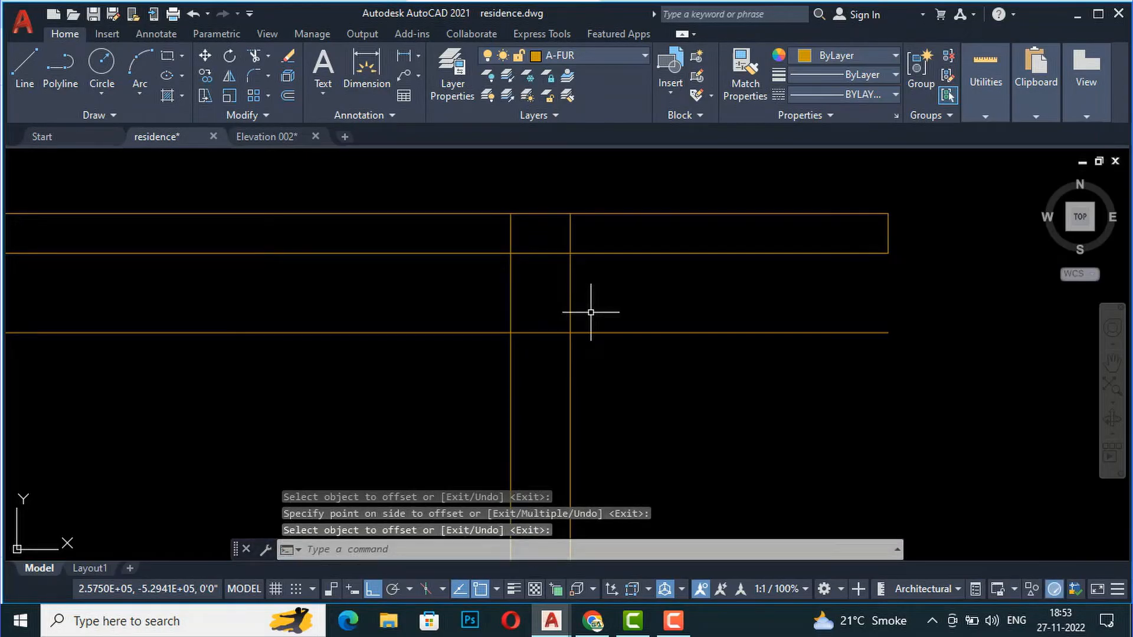
- Trim the offset line to the end wall's width and clear the lines crossing the beam and slab junction
{"action": "type", "text": "tr"}
{"action": "key", "text": "Return"}
{"action": "left_click_drag", "start_coordinate": [892, 396], "coordinate": [808, 298]}
{"action": "left_click_drag", "start_coordinate": [444, 404], "coordinate": [354, 292]}
{"action": "scroll", "coordinate": [566, 324], "scroll_direction": "up", "scroll_amount": 2}
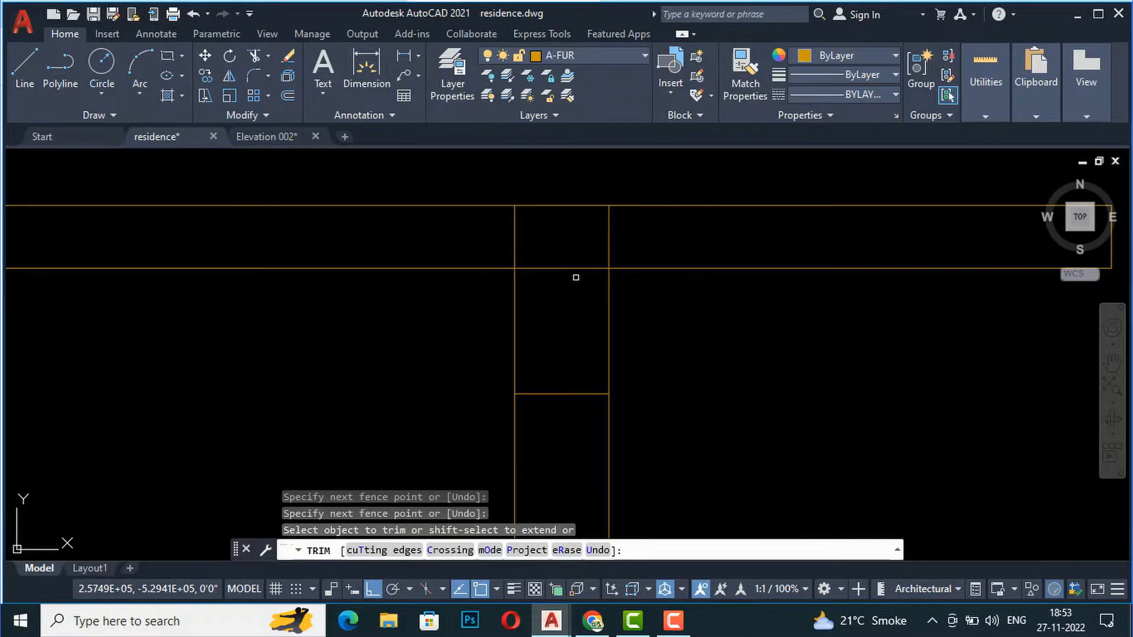
{"action": "mouse_move", "coordinate": [575, 277]}
{"action": "left_mouse_down"}
{"action": "mouse_move", "coordinate": [557, 240]}
{"action": "mouse_move", "coordinate": [495, 228]}
{"action": "left_mouse_up"}
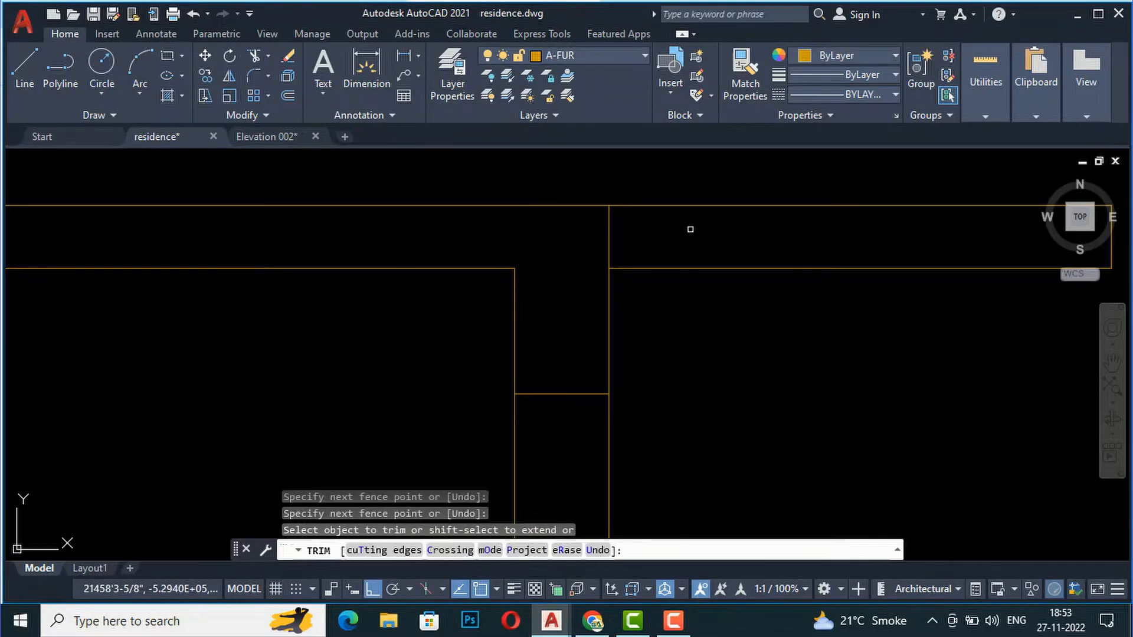
{"action": "scroll", "coordinate": [690, 230], "scroll_direction": "down", "scroll_amount": 5}
{"action": "key", "text": "Return"}
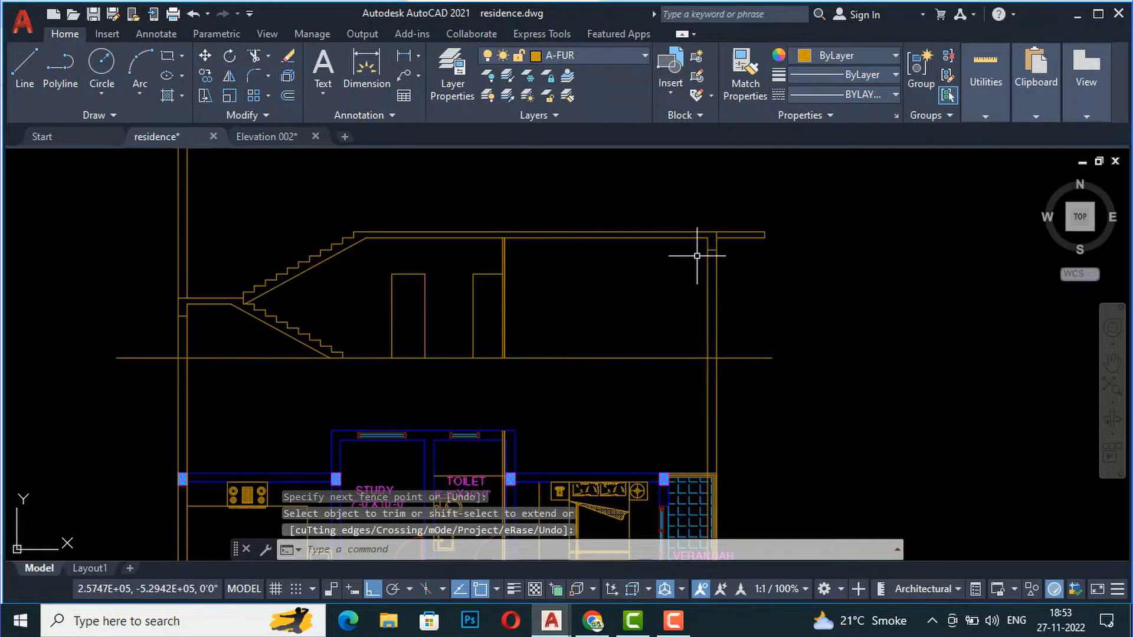
- Draw vertical construction lines through both sides of the column between the toilet and the guest room
{"action": "scroll", "coordinate": [637, 259], "scroll_direction": "up", "scroll_amount": 2}
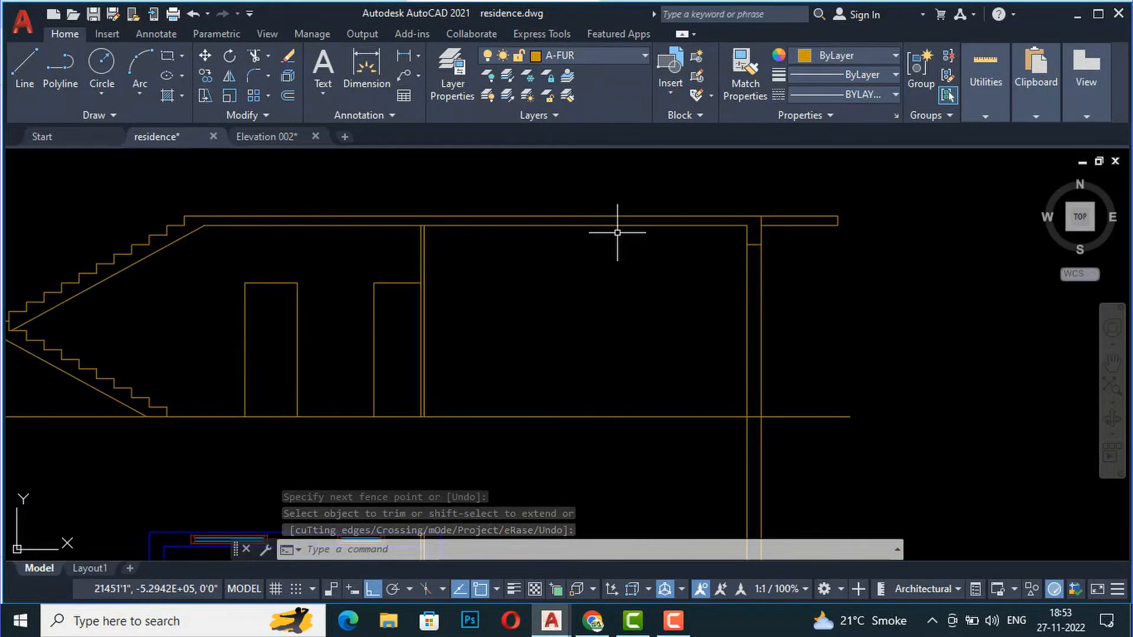
{"action": "scroll", "coordinate": [453, 211], "scroll_direction": "down", "scroll_amount": 6}
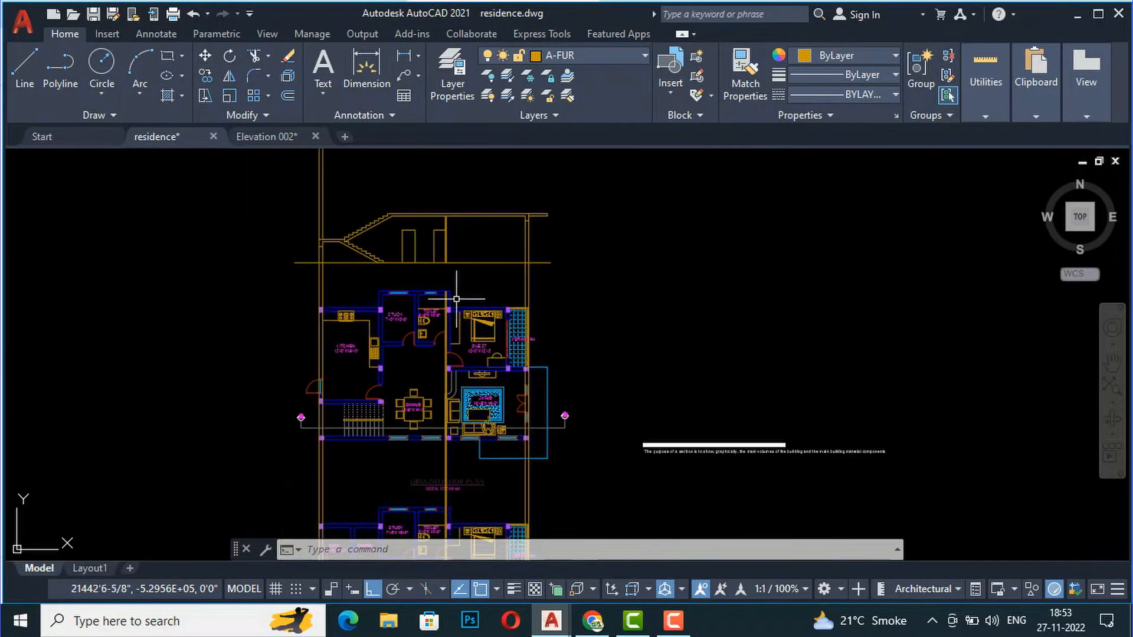
{"action": "scroll", "coordinate": [460, 365], "scroll_direction": "up", "scroll_amount": 2}
{"action": "scroll", "coordinate": [441, 277], "scroll_direction": "up", "scroll_amount": 6}
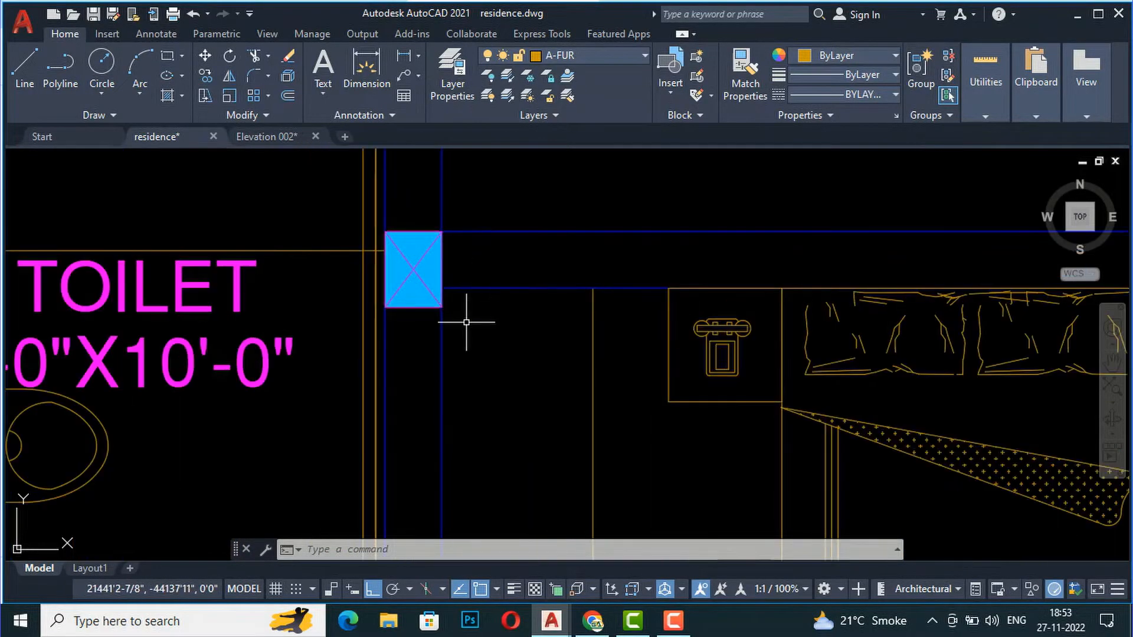
{"action": "type", "text": "xl"}
{"action": "key", "text": "Return"}
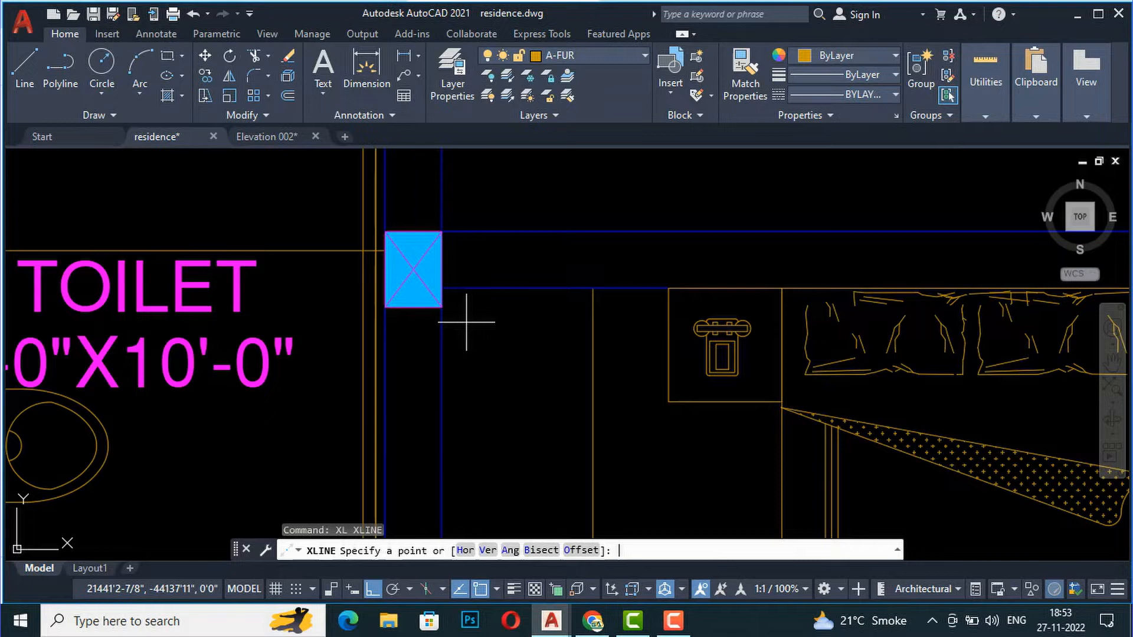
{"action": "type", "text": "v"}
{"action": "key", "text": "Return"}
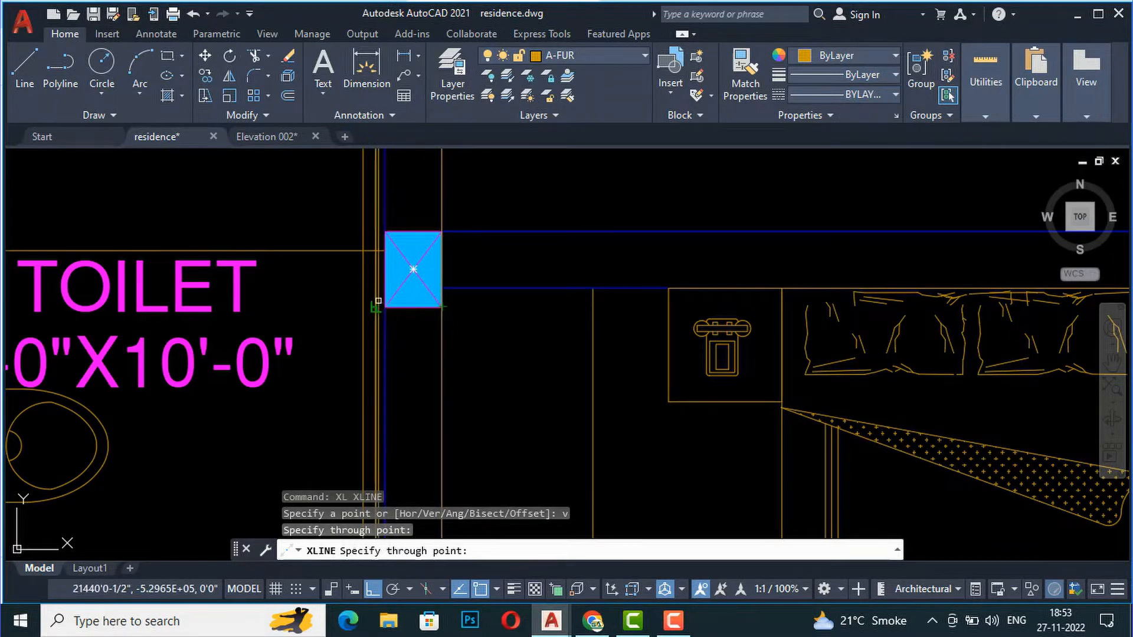
{"action": "left_click", "coordinate": [385, 306]}
{"action": "scroll", "coordinate": [393, 324], "scroll_direction": "down", "scroll_amount": 10}
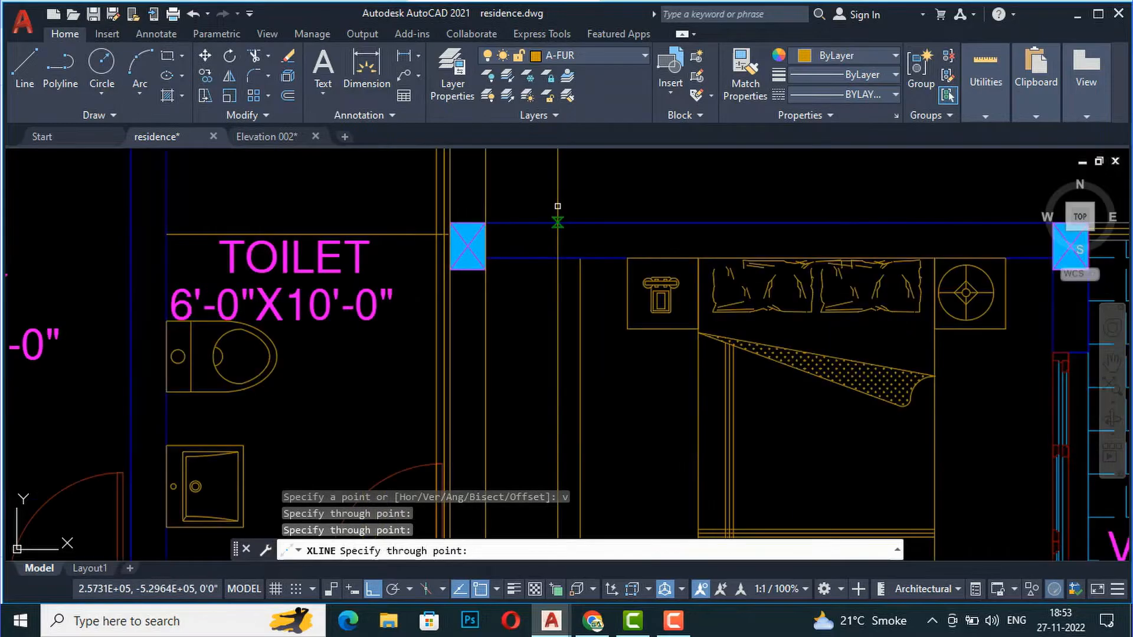
{"action": "key", "text": "Return"}
- Offset the slab's bottom line 1' downward beside the new column lines in the section
{"action": "scroll", "coordinate": [400, 357], "scroll_direction": "up", "scroll_amount": 10}
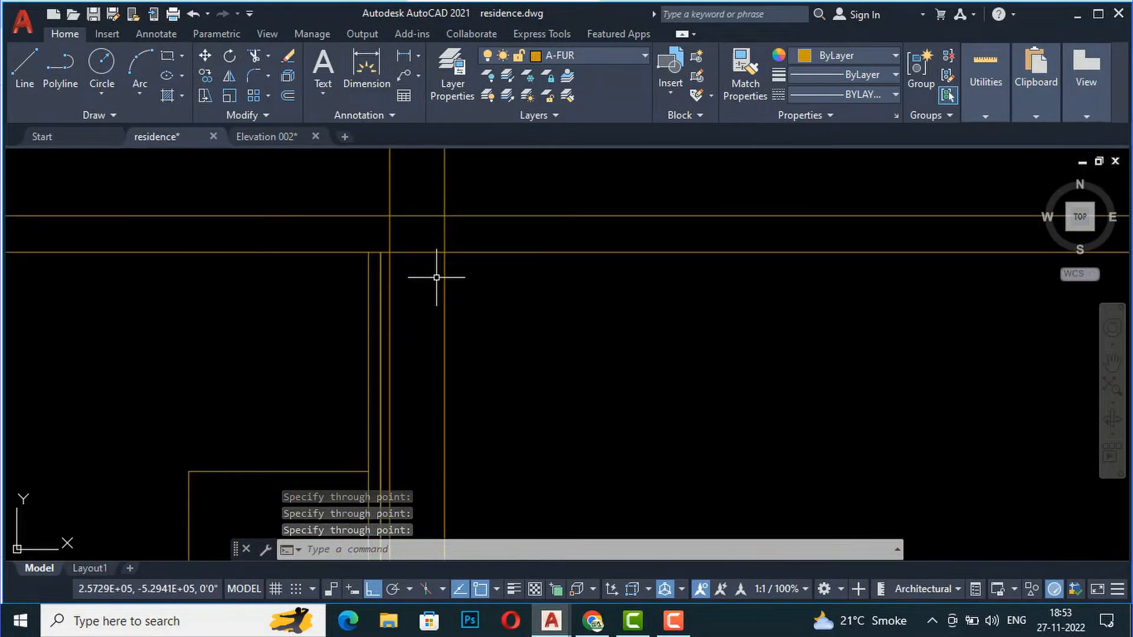
{"action": "type", "text": "o"}
{"action": "key", "text": "Return"}
{"action": "type", "text": "1'"}
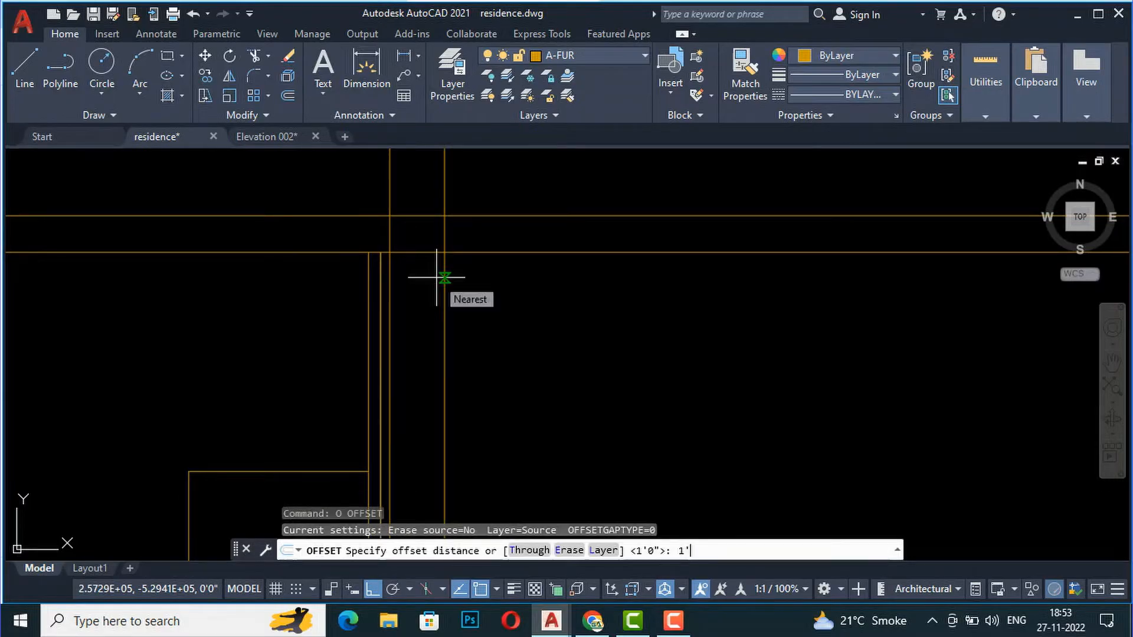
{"action": "key", "text": "Return"}
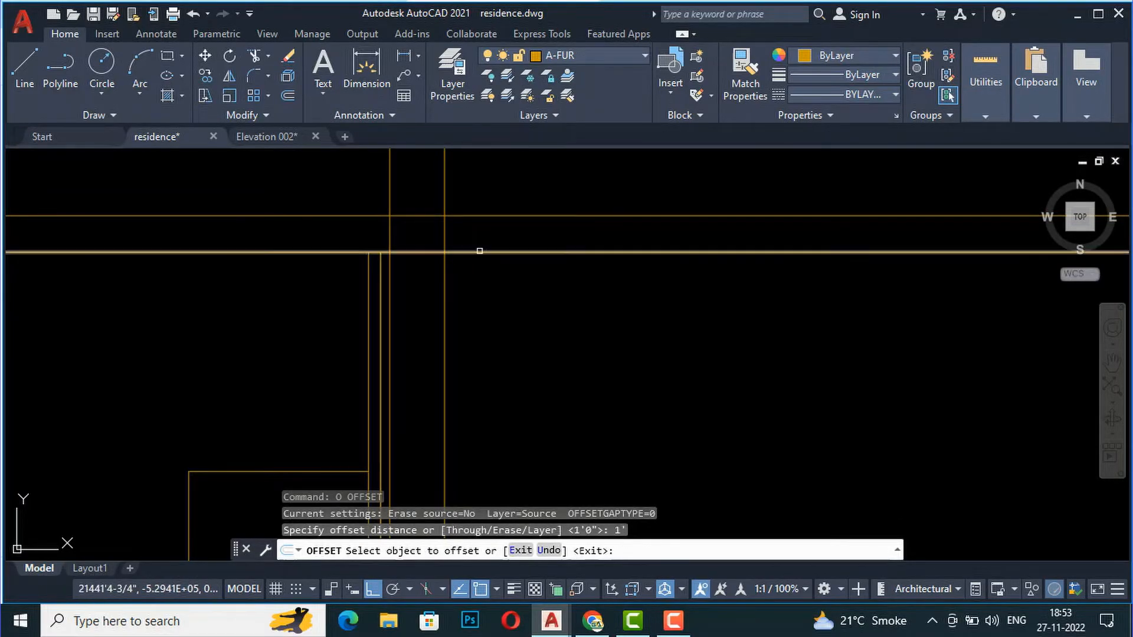
{"action": "left_click", "coordinate": [472, 254]}
{"action": "left_click", "coordinate": [496, 321]}
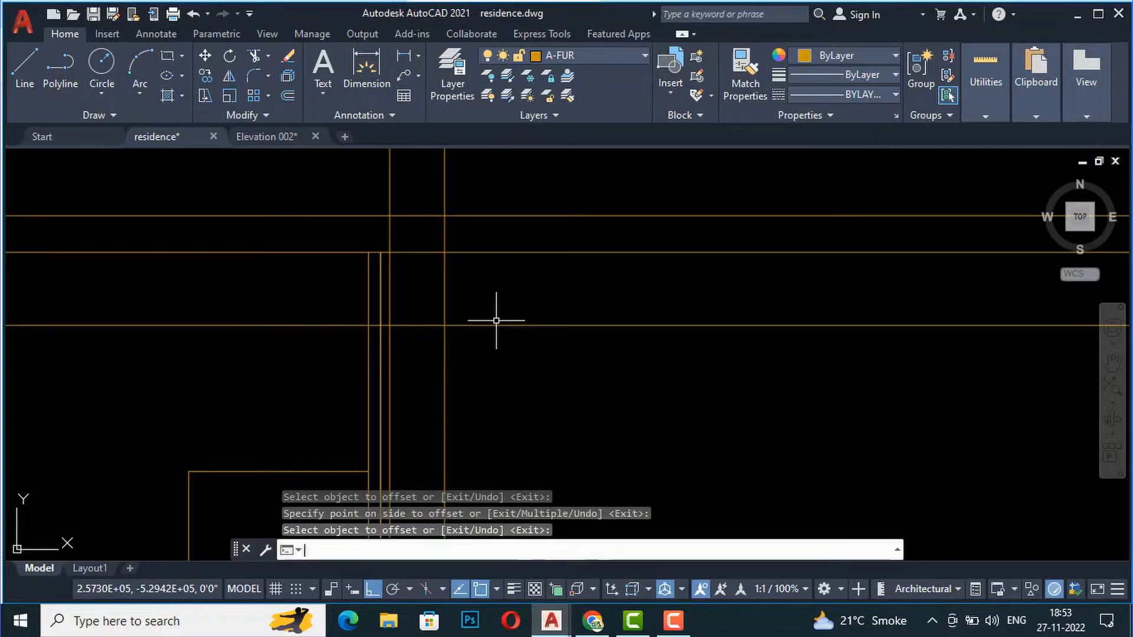
- Trim the offset line to the middle beam and remove the lines crossing inside its junction with the slab
{"action": "key", "text": "Return"}
{"action": "scroll", "coordinate": [466, 354], "scroll_direction": "down", "scroll_amount": 4}
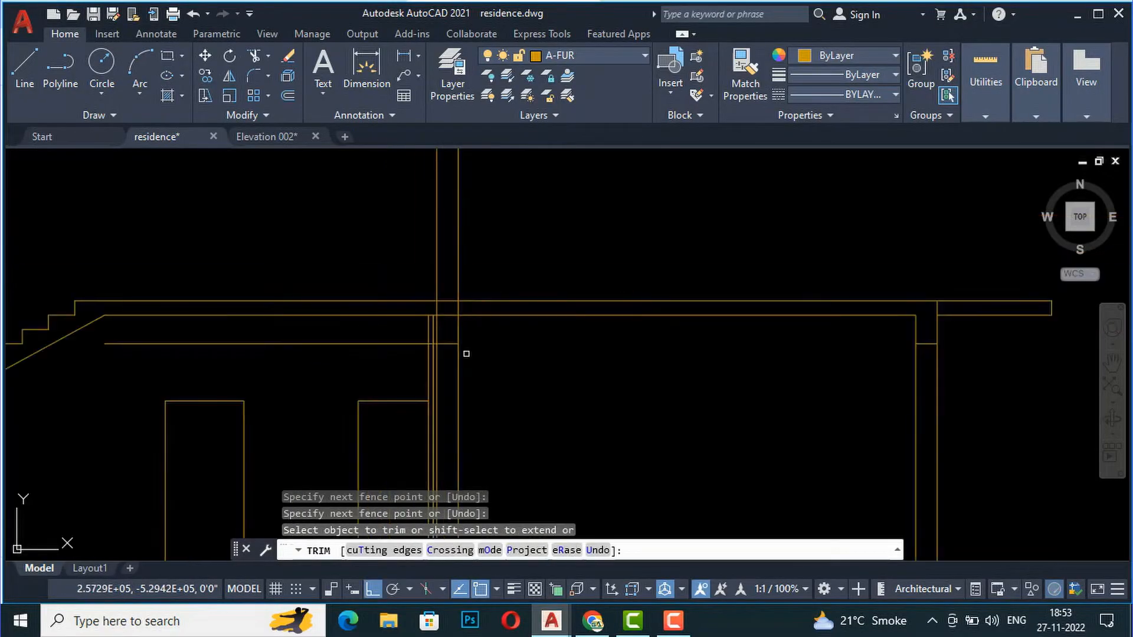
{"action": "scroll", "coordinate": [384, 347], "scroll_direction": "up", "scroll_amount": 4}
{"action": "key", "text": "Escape"}
{"action": "type", "text": "tr"}
{"action": "key", "text": "Return"}
{"action": "mouse_move", "coordinate": [549, 278]}
{"action": "left_mouse_down"}
{"action": "mouse_move", "coordinate": [543, 248]}
{"action": "mouse_move", "coordinate": [519, 246]}
{"action": "left_mouse_up"}
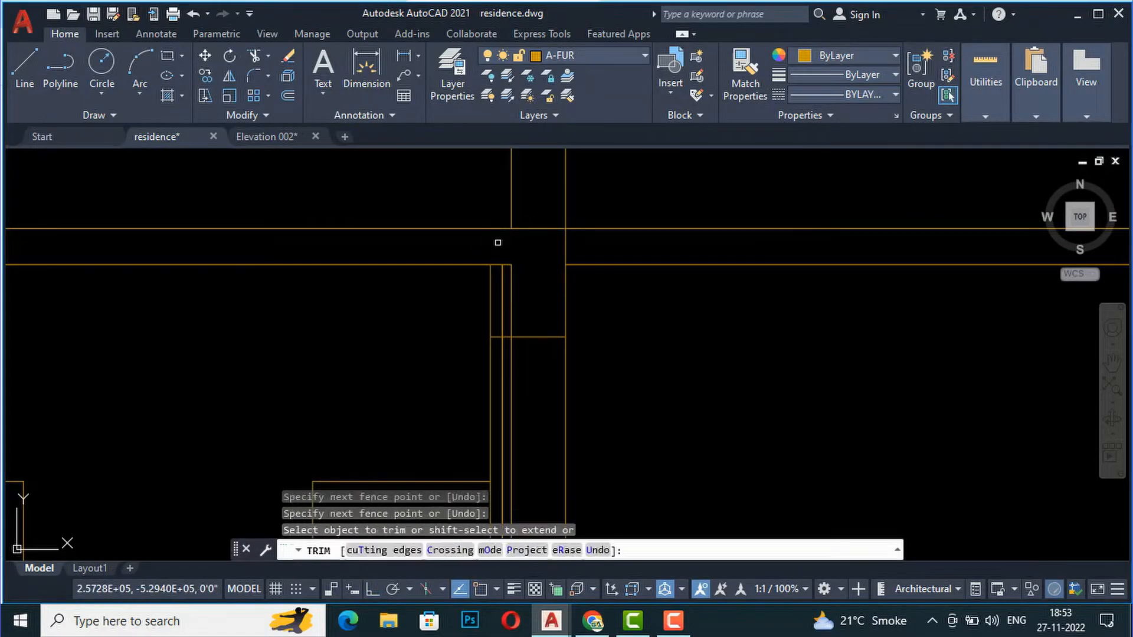
{"action": "scroll", "coordinate": [364, 301], "scroll_direction": "down", "scroll_amount": 2}
{"action": "scroll", "coordinate": [484, 265], "scroll_direction": "up", "scroll_amount": 4}
{"action": "left_click_drag", "start_coordinate": [518, 268], "coordinate": [495, 268]}
{"action": "scroll", "coordinate": [467, 265], "scroll_direction": "down", "scroll_amount": 3}
{"action": "key", "text": "Escape"}
{"action": "scroll", "coordinate": [488, 218], "scroll_direction": "down", "scroll_amount": 1}
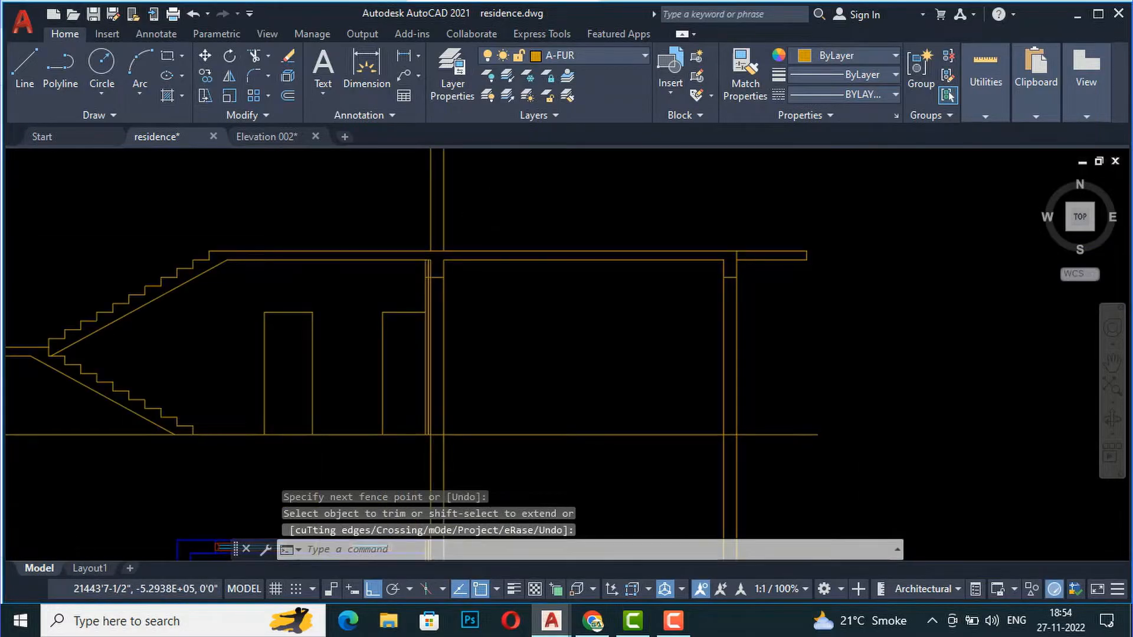
- Examine the section's staircase, slab and beams in relation to the floor plan below
{"action": "scroll", "coordinate": [490, 214], "scroll_direction": "down", "scroll_amount": 1}
{"action": "scroll", "coordinate": [492, 210], "scroll_direction": "down", "scroll_amount": 1}
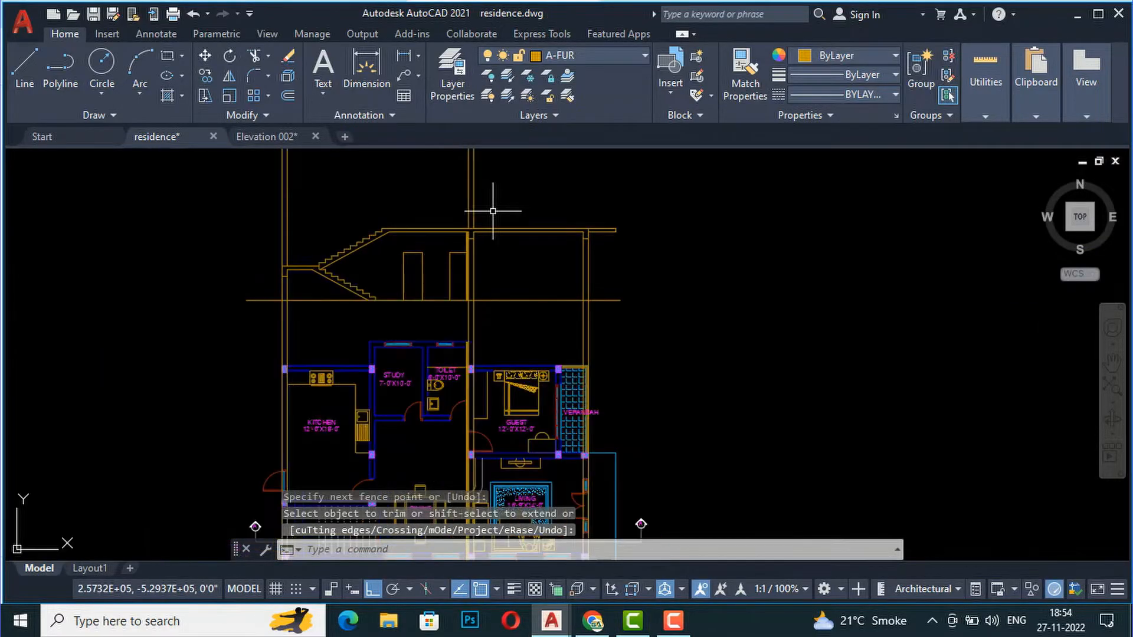
{"action": "scroll", "coordinate": [476, 199], "scroll_direction": "down", "scroll_amount": 1}
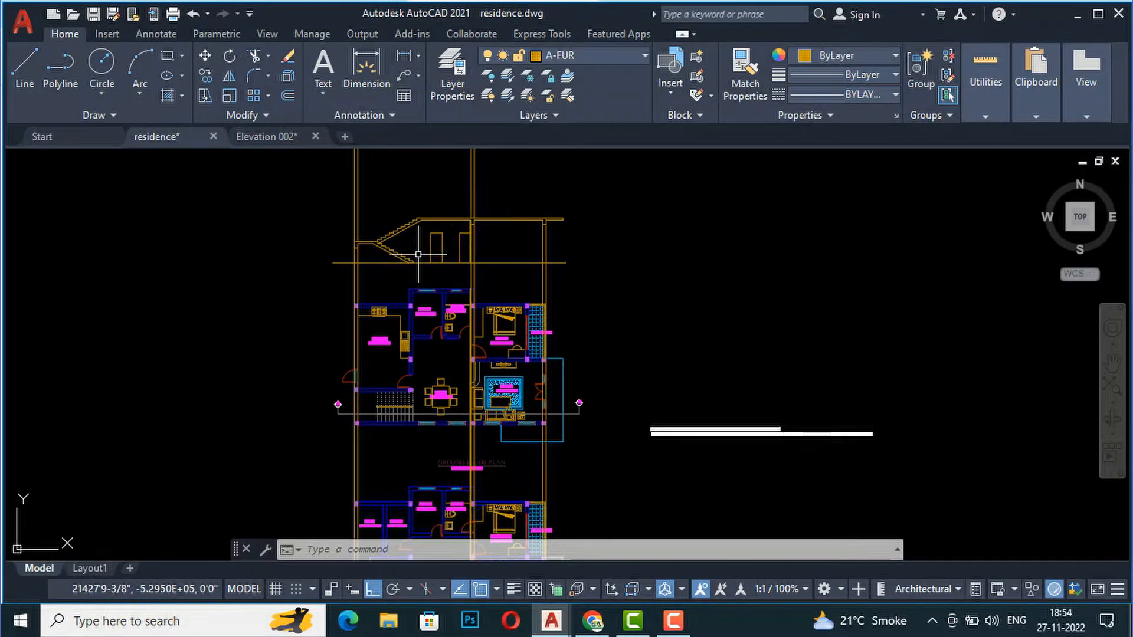
{"action": "scroll", "coordinate": [418, 253], "scroll_direction": "up", "scroll_amount": 2}
{"action": "scroll", "coordinate": [418, 224], "scroll_direction": "up", "scroll_amount": 4}
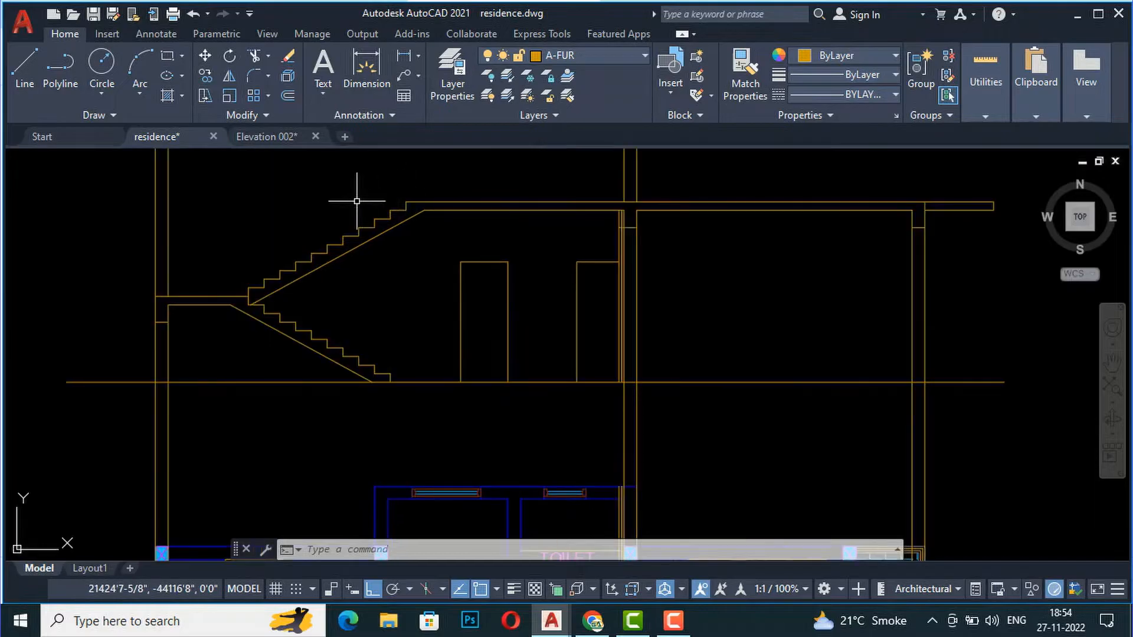
{"action": "scroll", "coordinate": [357, 202], "scroll_direction": "down", "scroll_amount": 2}
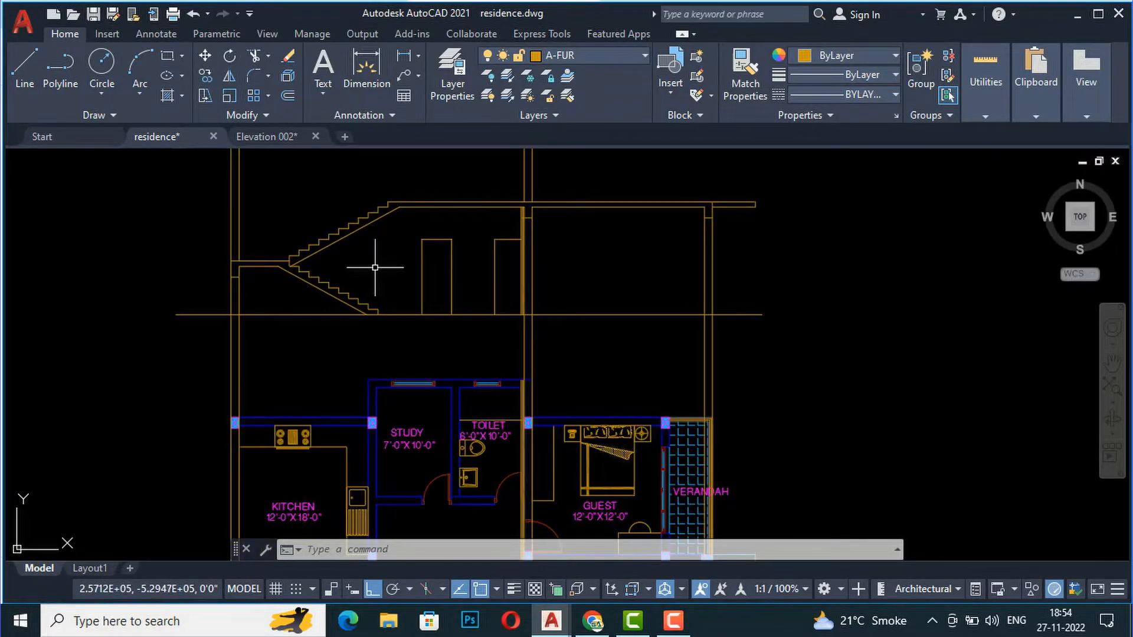
{"action": "scroll", "coordinate": [312, 224], "scroll_direction": "up", "scroll_amount": 2}
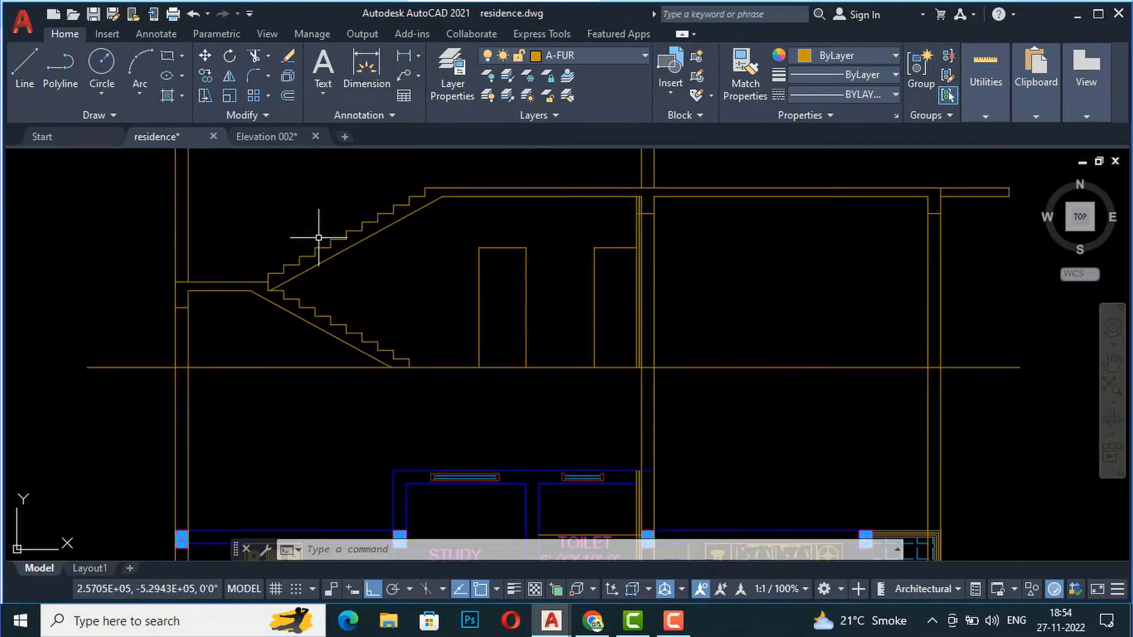
{"action": "scroll", "coordinate": [436, 362], "scroll_direction": "down", "scroll_amount": 2}
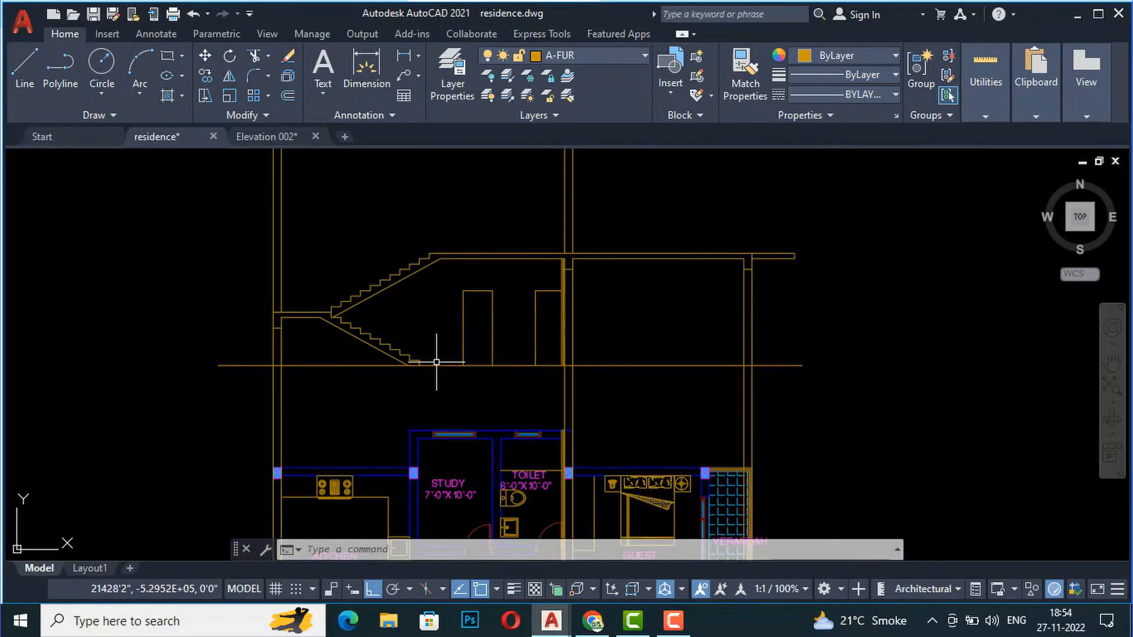
{"action": "scroll", "coordinate": [423, 209], "scroll_direction": "down", "scroll_amount": 2}
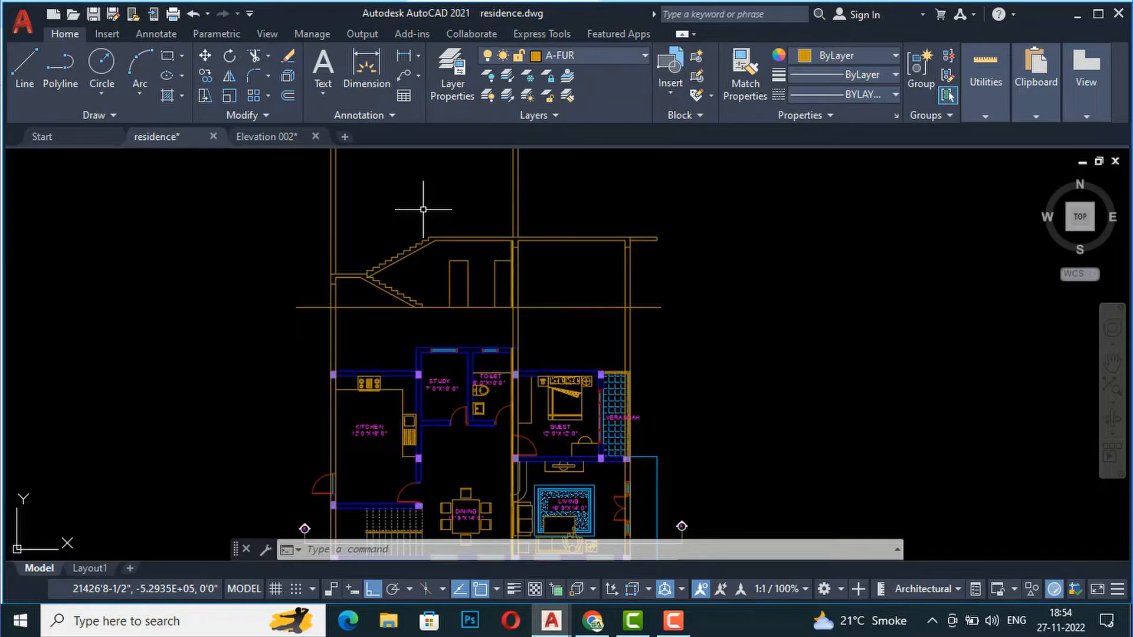
{"action": "scroll", "coordinate": [423, 209], "scroll_direction": "down", "scroll_amount": 2}
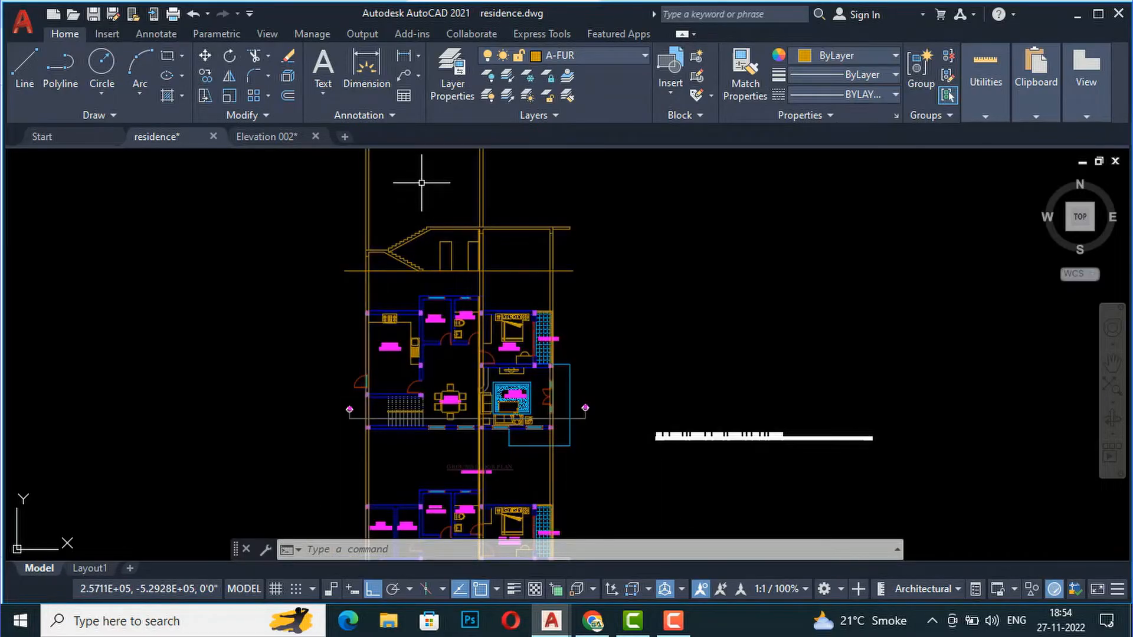
{"action": "scroll", "coordinate": [417, 254], "scroll_direction": "up", "scroll_amount": 4}
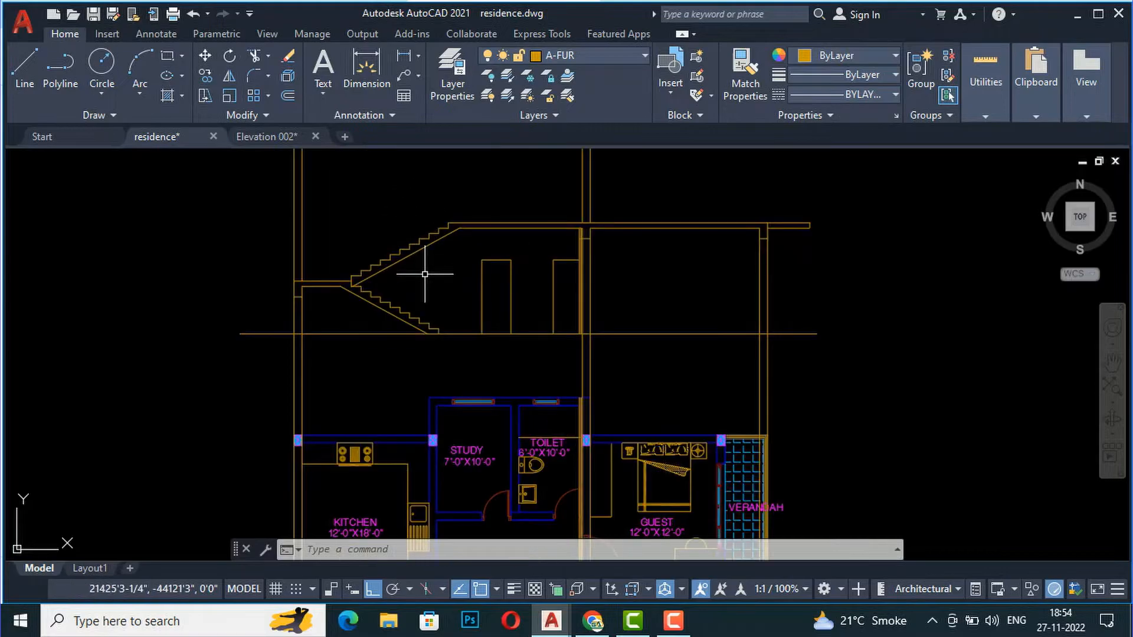
- Hatch both staircase flights, the landing, and the connected floor slab with its beams
{"action": "scroll", "coordinate": [450, 328], "scroll_direction": "up", "scroll_amount": 3}
{"action": "scroll", "coordinate": [312, 325], "scroll_direction": "up", "scroll_amount": 2}
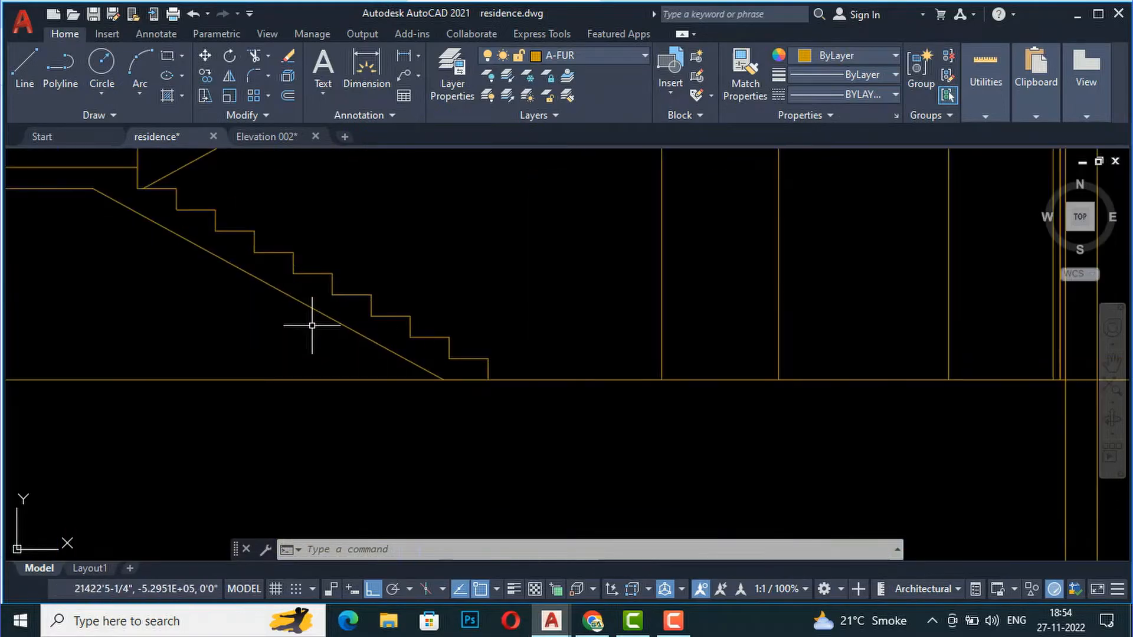
{"action": "type", "text": "h"}
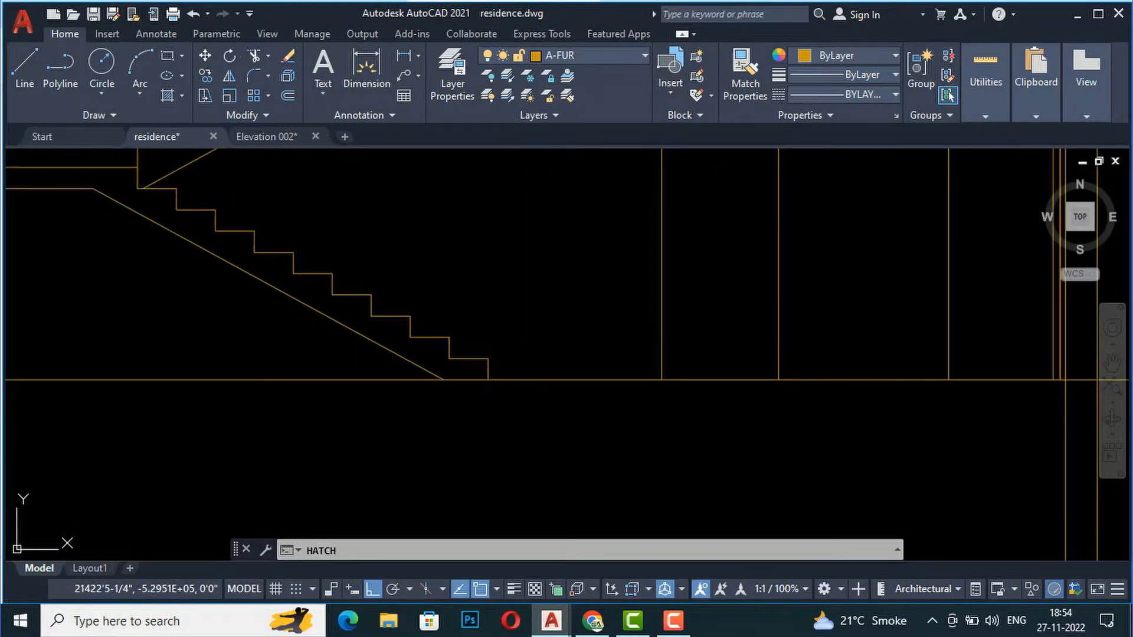
{"action": "key", "text": "Return"}
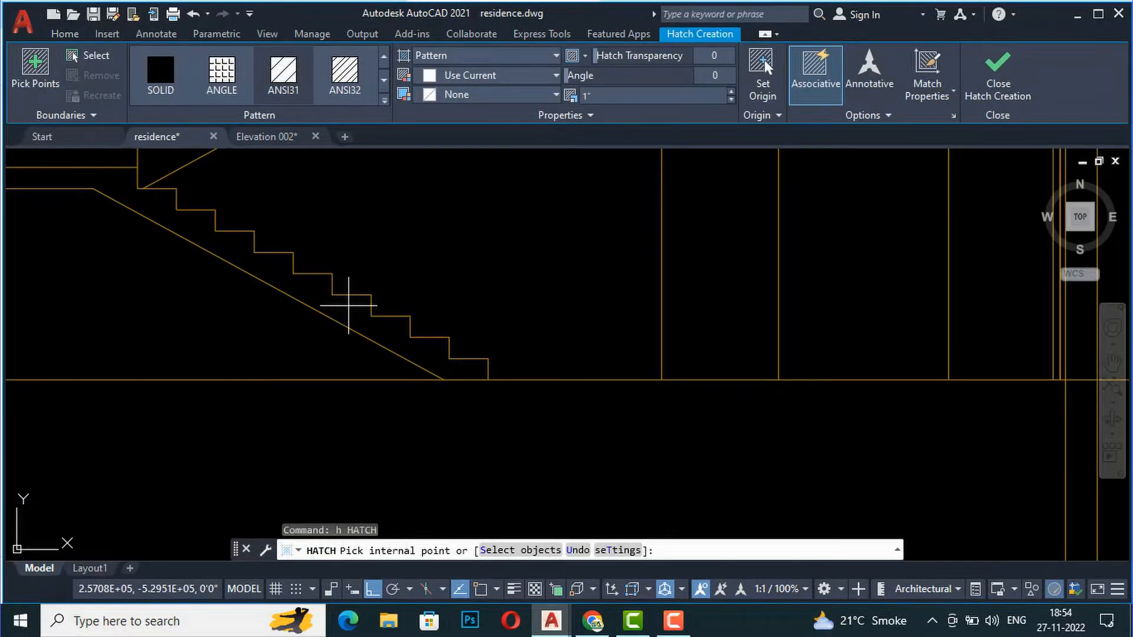
{"action": "left_click", "coordinate": [349, 305]}
{"action": "scroll", "coordinate": [360, 370], "scroll_direction": "down", "scroll_amount": 1}
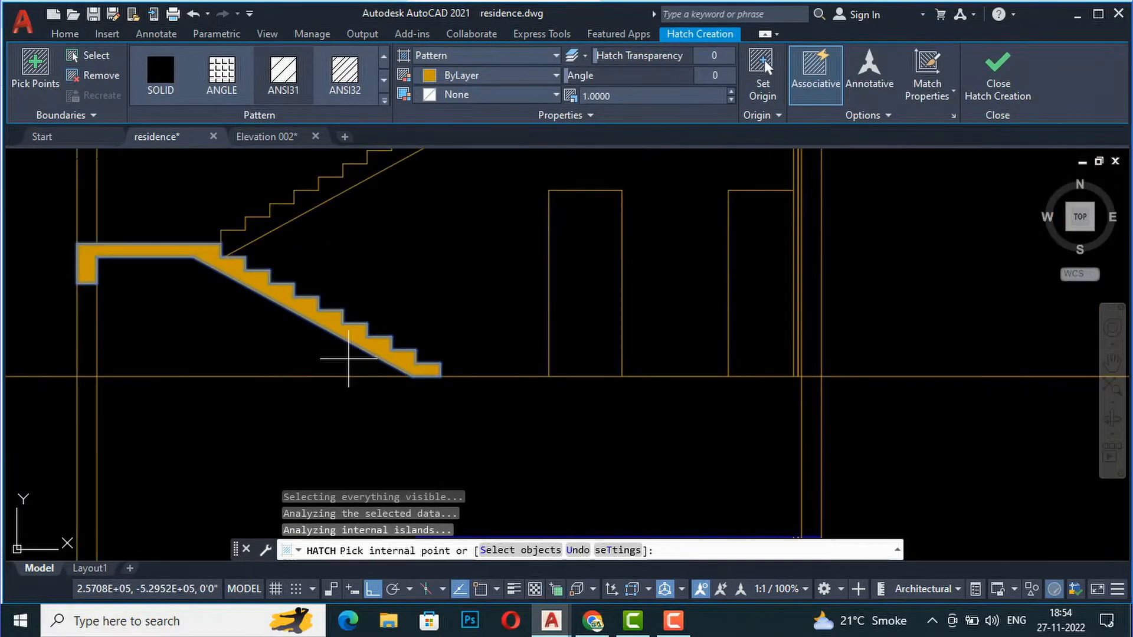
{"action": "scroll", "coordinate": [348, 357], "scroll_direction": "down", "scroll_amount": 1}
{"action": "scroll", "coordinate": [319, 270], "scroll_direction": "up", "scroll_amount": 1}
{"action": "scroll", "coordinate": [319, 270], "scroll_direction": "up", "scroll_amount": 1}
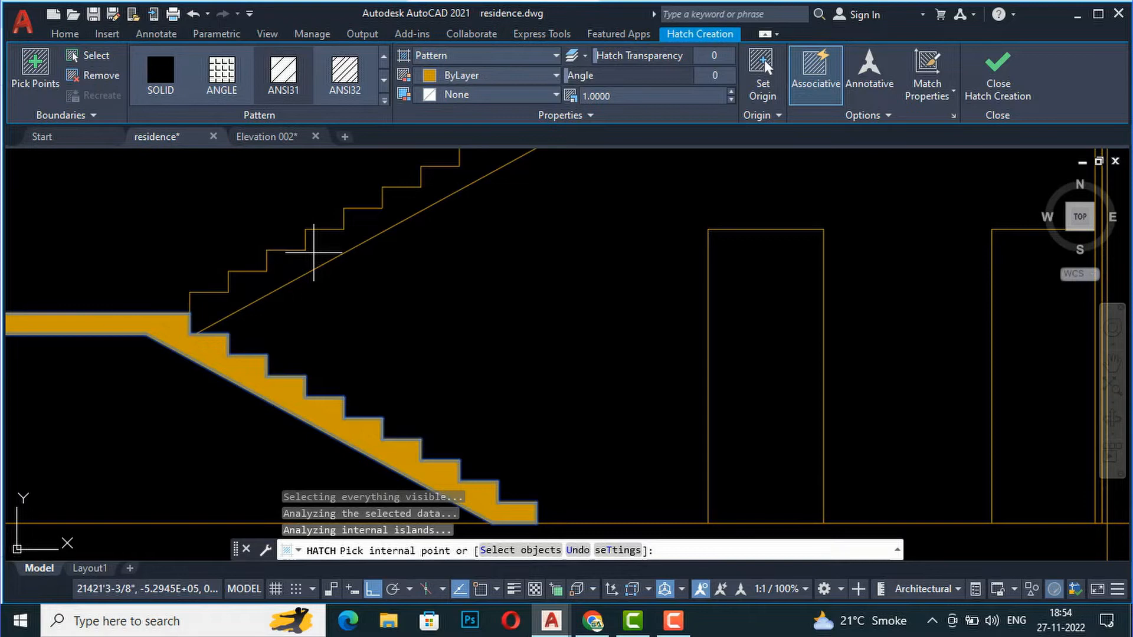
{"action": "left_click", "coordinate": [307, 260]}
{"action": "scroll", "coordinate": [373, 307], "scroll_direction": "down", "scroll_amount": 3}
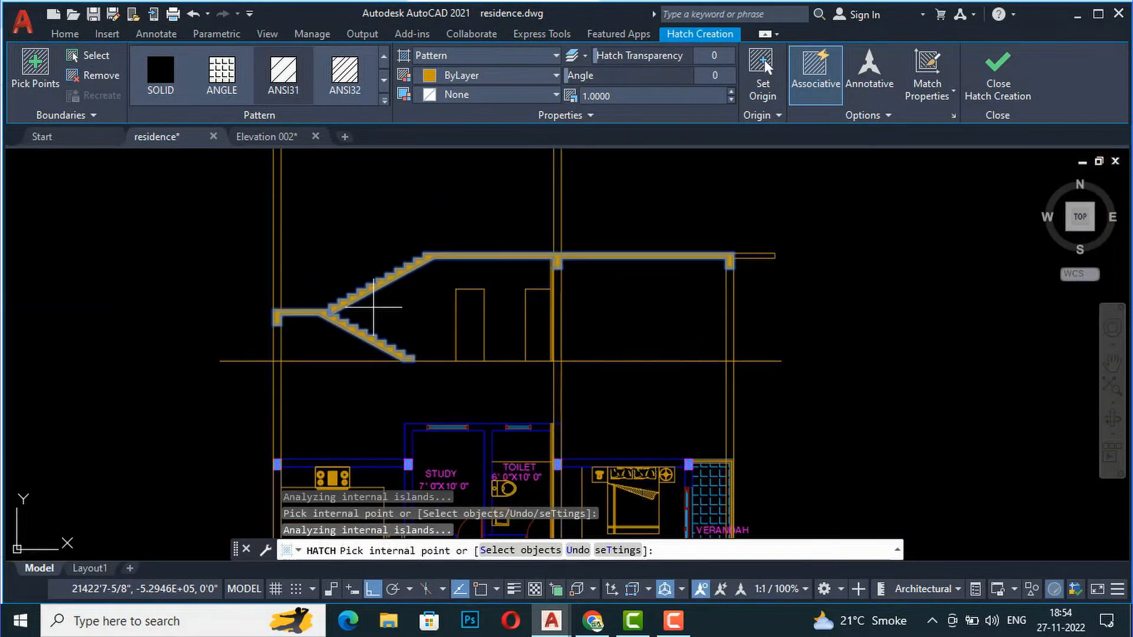
{"action": "key", "text": "Return"}
{"action": "key", "text": "Escape"}
- Change the hatch of the staircase, landing and connected floor slab to the AR-CONC pattern
{"action": "scroll", "coordinate": [358, 292], "scroll_direction": "up", "scroll_amount": 2}
{"action": "scroll", "coordinate": [276, 309], "scroll_direction": "up", "scroll_amount": 2}
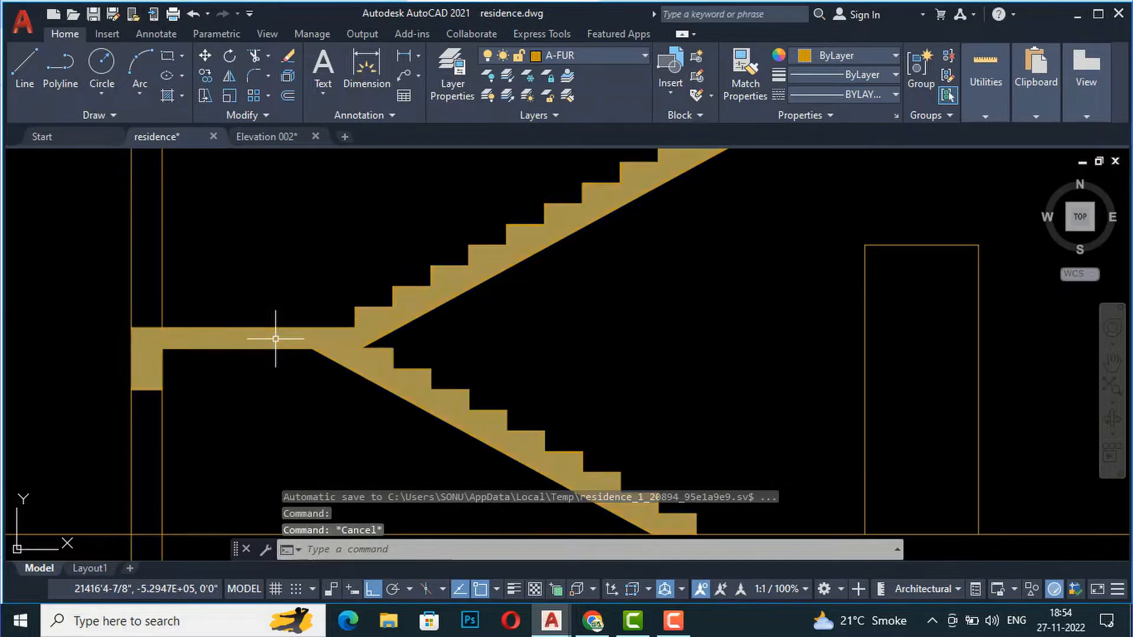
{"action": "left_click", "coordinate": [276, 338]}
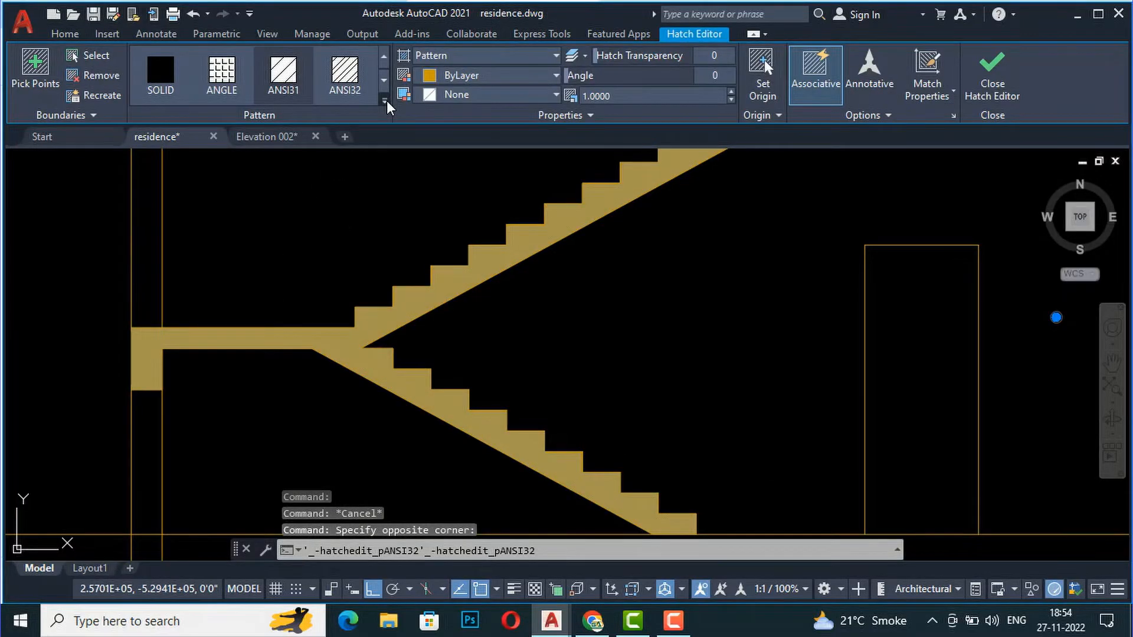
{"action": "left_click", "coordinate": [386, 102]}
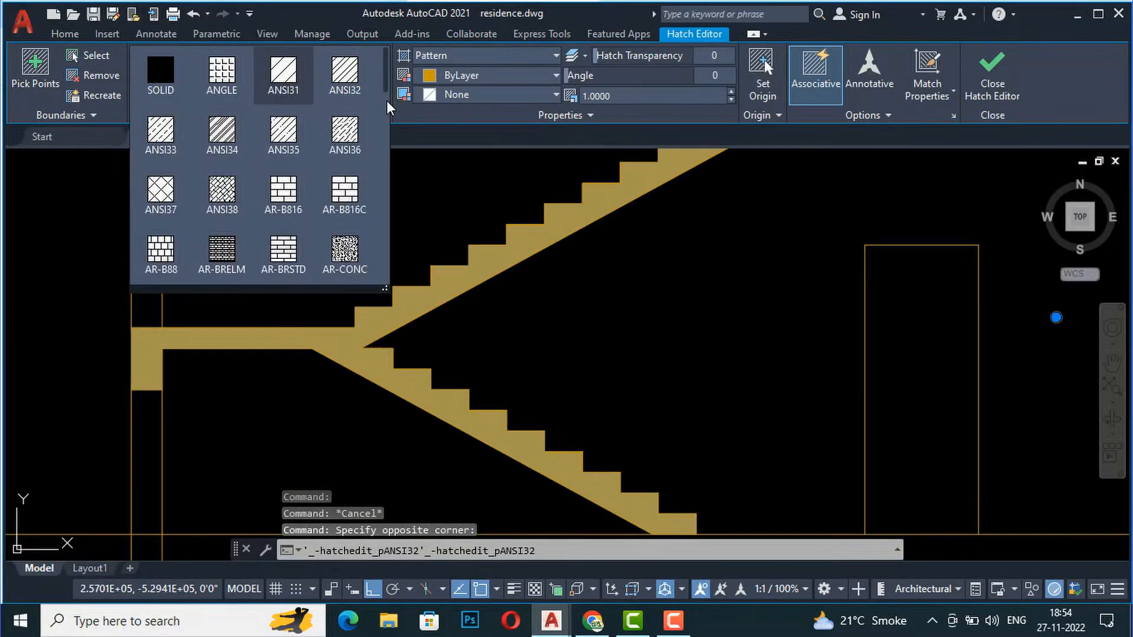
{"action": "left_click", "coordinate": [344, 254]}
{"action": "scroll", "coordinate": [284, 246], "scroll_direction": "down", "scroll_amount": 2}
{"action": "key", "text": "Escape"}
{"action": "key", "text": "Escape"}
{"action": "scroll", "coordinate": [354, 278], "scroll_direction": "up", "scroll_amount": 4}
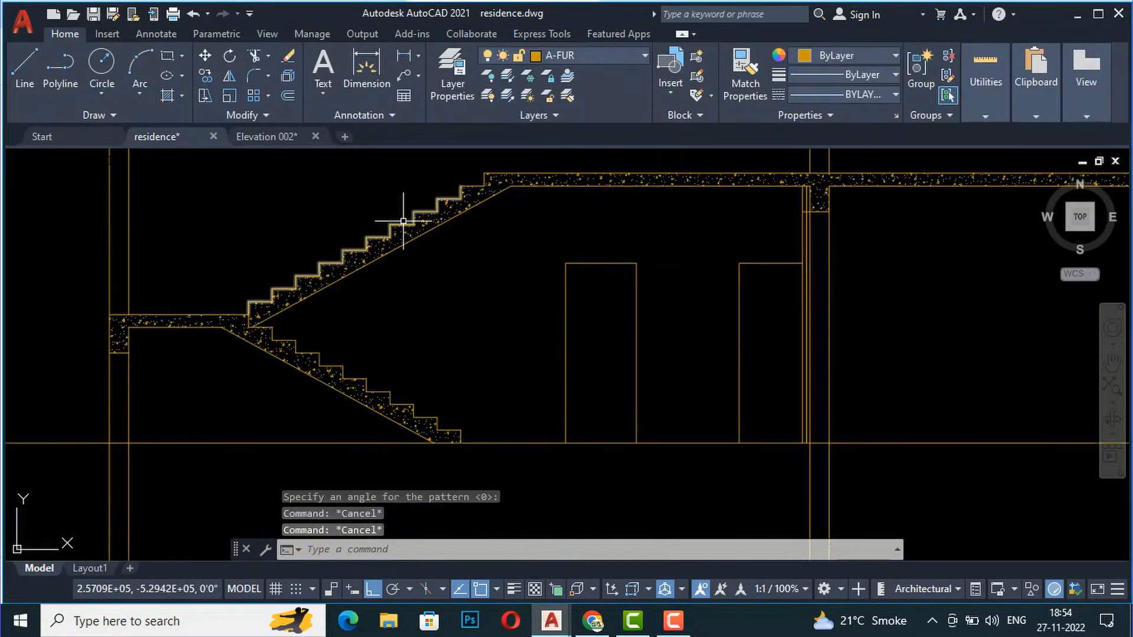
{"action": "scroll", "coordinate": [379, 303], "scroll_direction": "down", "scroll_amount": 4}
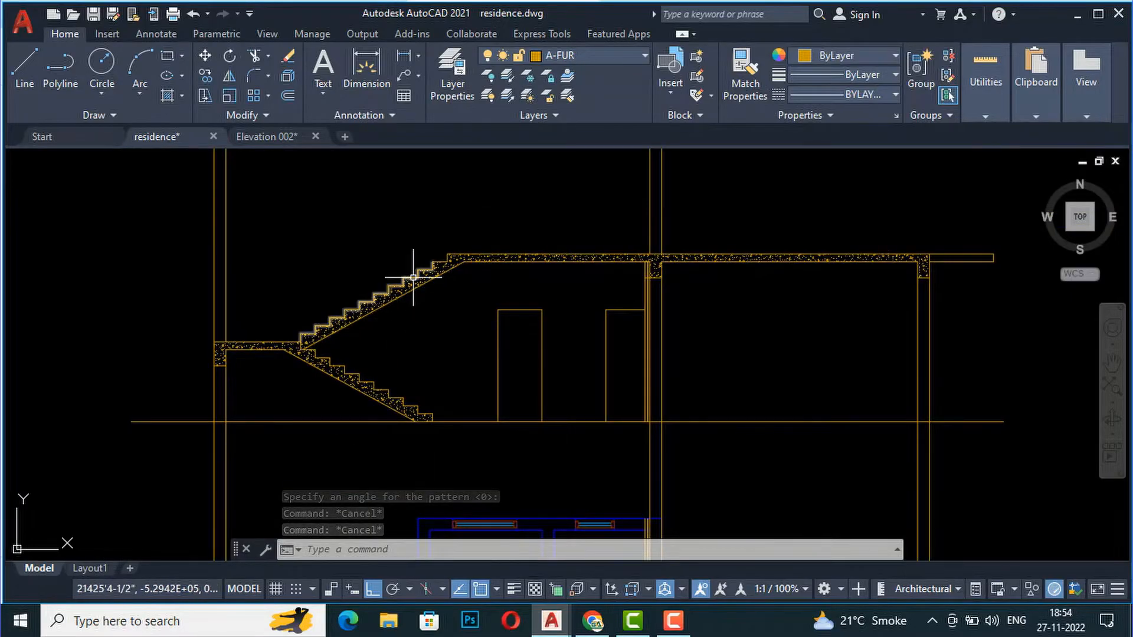
- Hatch the empty slab overhang beyond the outer beam of the section
{"action": "scroll", "coordinate": [1002, 272], "scroll_direction": "up", "scroll_amount": 4}
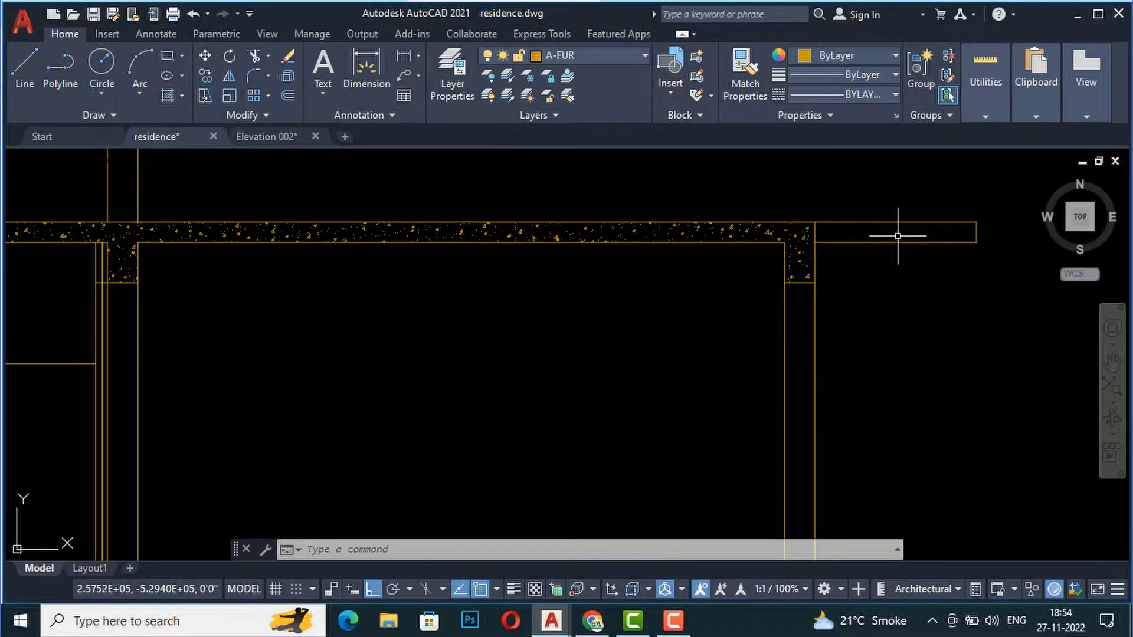
{"action": "type", "text": "h"}
{"action": "key", "text": "Return"}
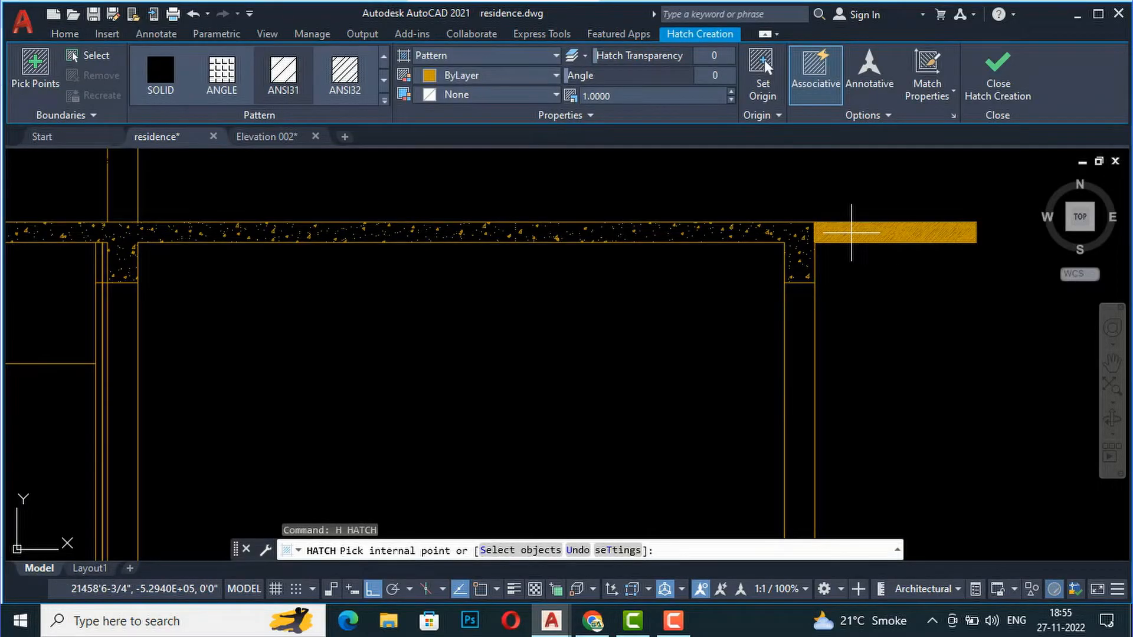
{"action": "left_click", "coordinate": [852, 232]}
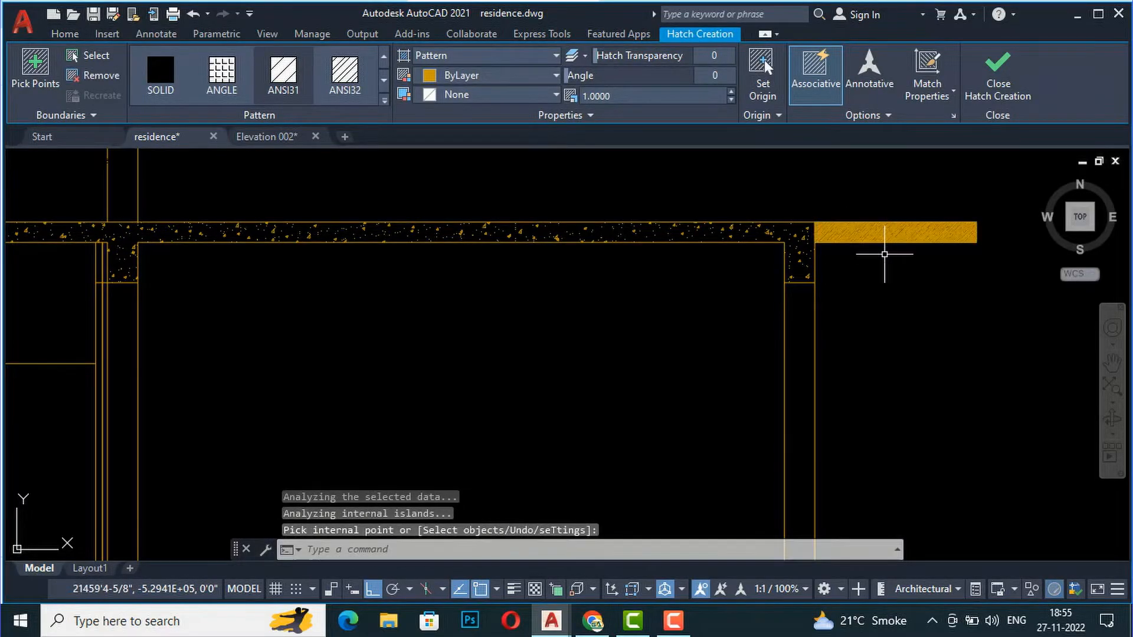
{"action": "key", "text": "Escape"}
{"action": "scroll", "coordinate": [696, 252], "scroll_direction": "up", "scroll_amount": 2}
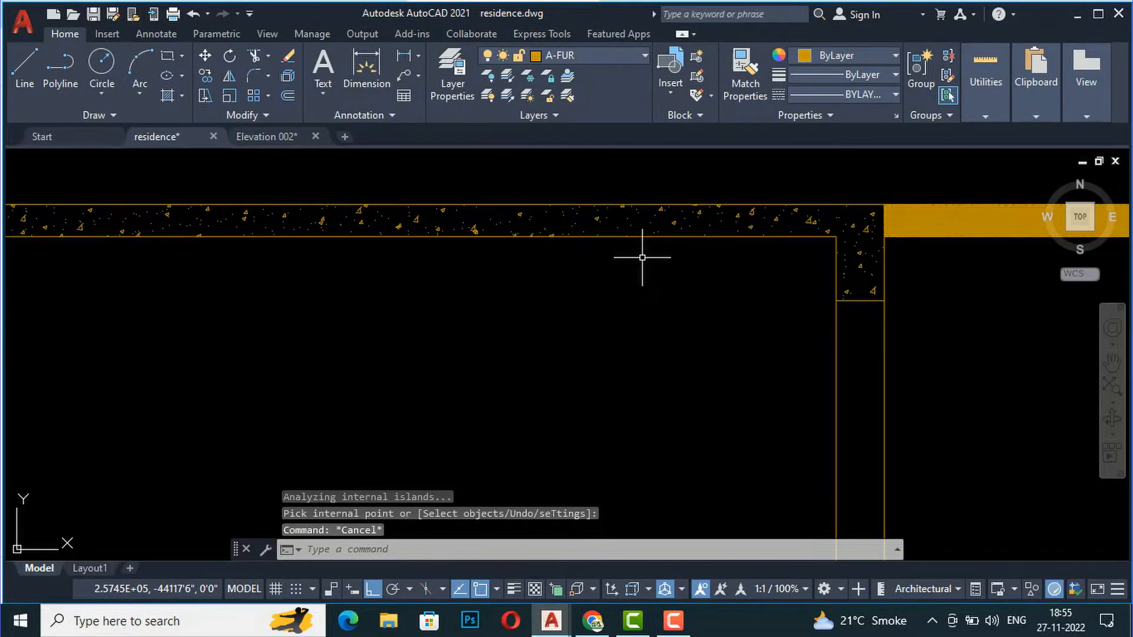
- Match the overhang's hatch properties to the main slab's concrete hatch
{"action": "type", "text": "ma"}
{"action": "key", "text": "Return"}
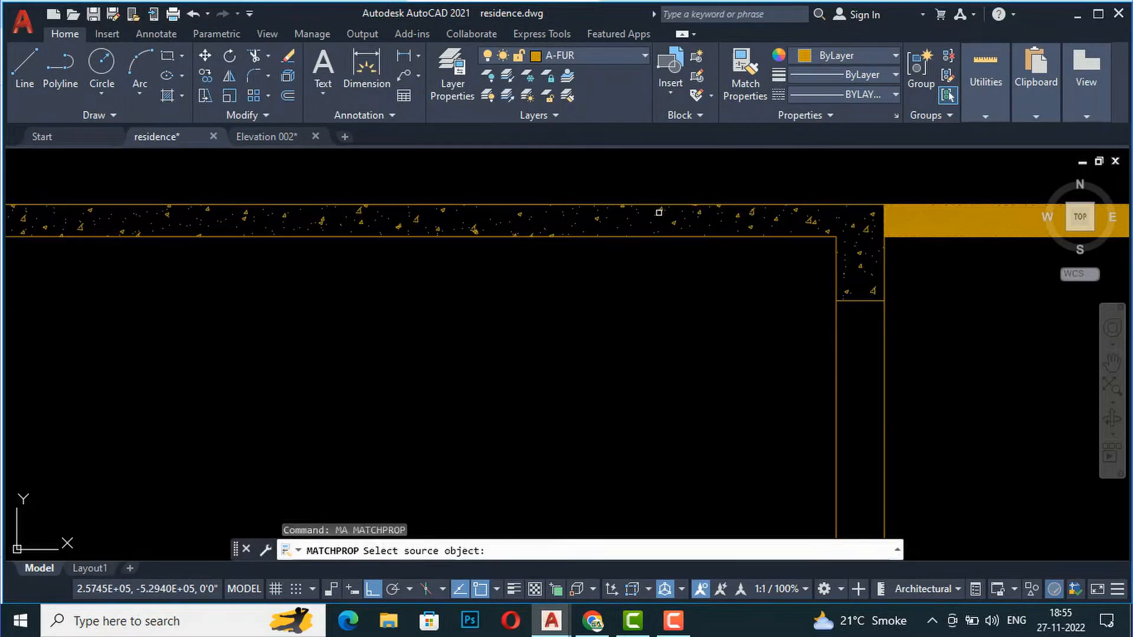
{"action": "left_click", "coordinate": [666, 207]}
{"action": "left_click", "coordinate": [1003, 221]}
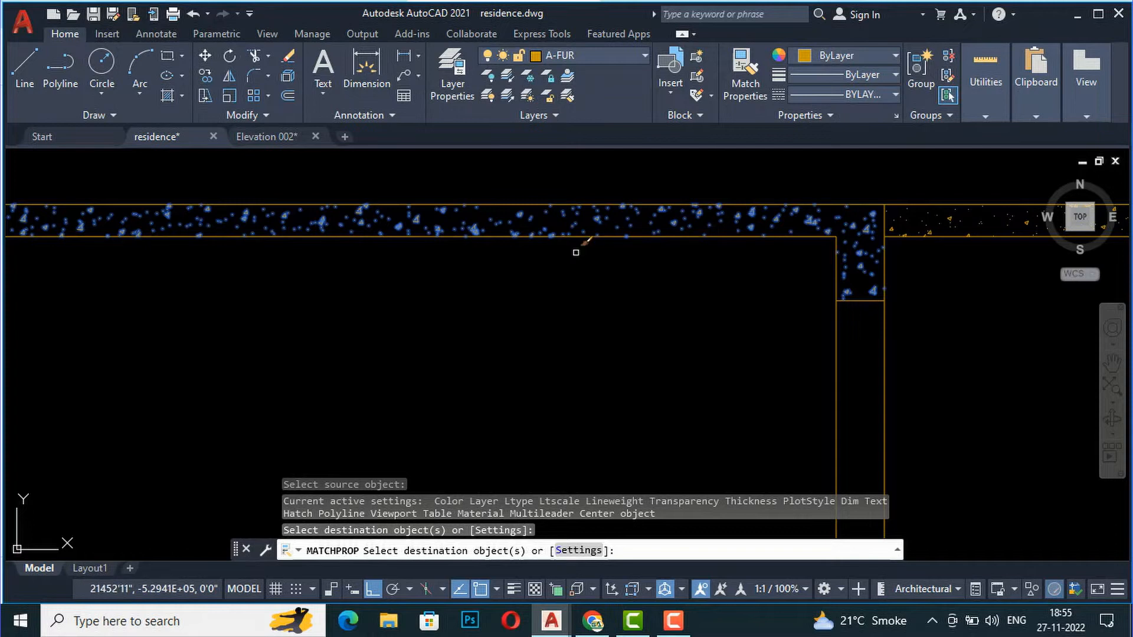
{"action": "key", "text": "Return"}
{"action": "scroll", "coordinate": [596, 332], "scroll_direction": "down", "scroll_amount": 5}
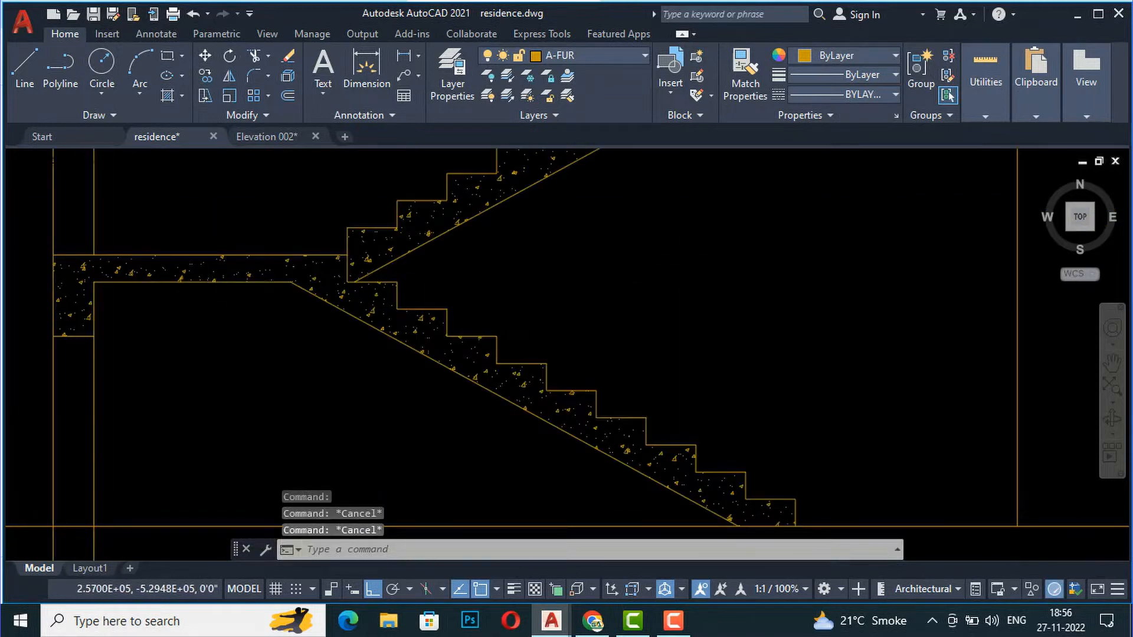
- Draw a horizontal construction line through the top corner of the slab overhang's outer end
{"action": "scroll", "coordinate": [241, 322], "scroll_direction": "down", "scroll_amount": 5}
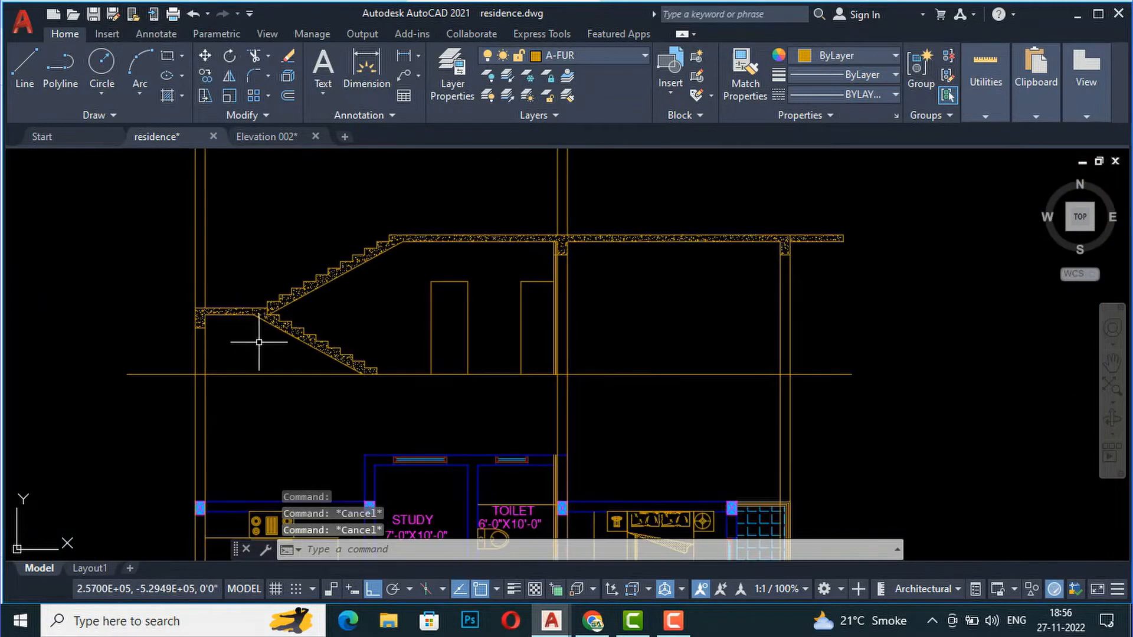
{"action": "scroll", "coordinate": [650, 440], "scroll_direction": "down", "scroll_amount": 1}
{"action": "scroll", "coordinate": [723, 315], "scroll_direction": "up", "scroll_amount": 3}
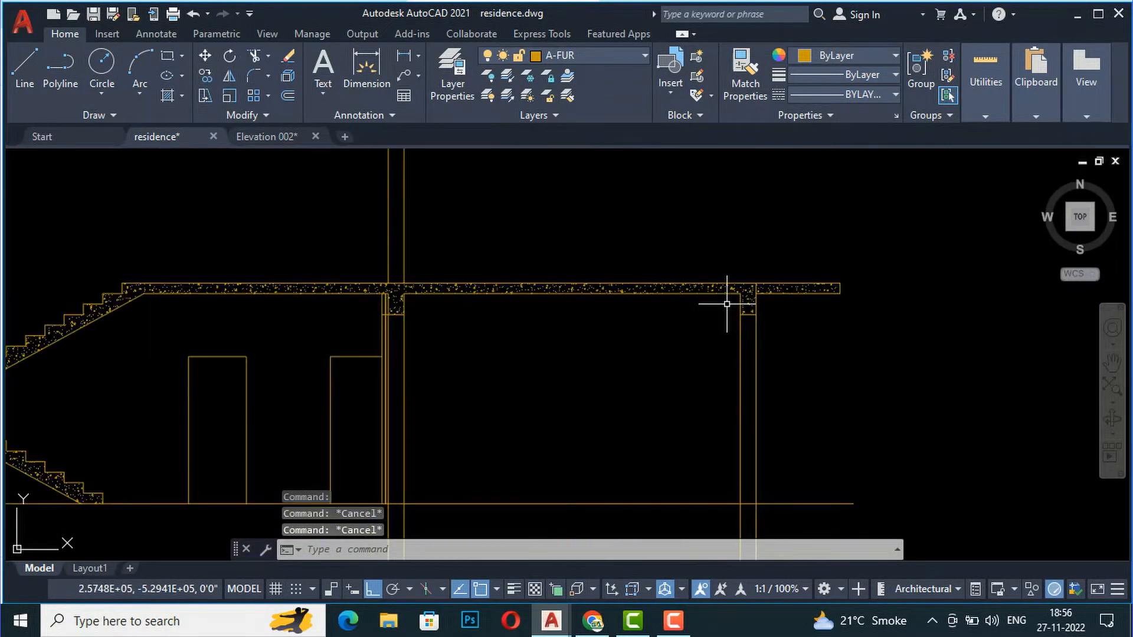
{"action": "type", "text": "xl"}
{"action": "key", "text": "Return"}
{"action": "type", "text": "h"}
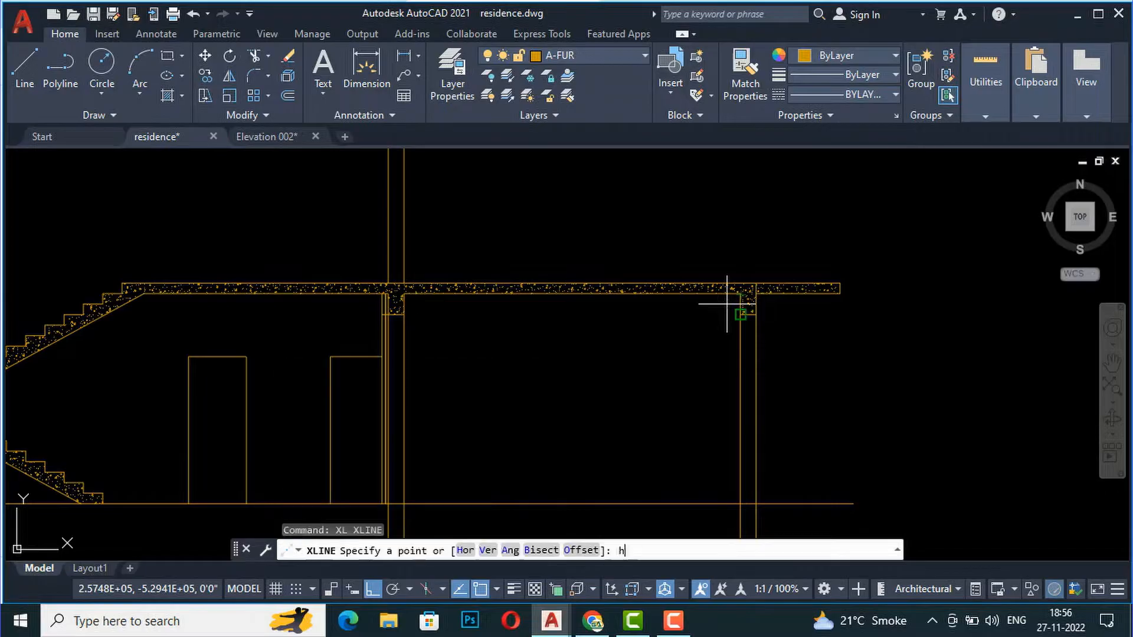
{"action": "key", "text": "Return"}
{"action": "left_click", "coordinate": [840, 283]}
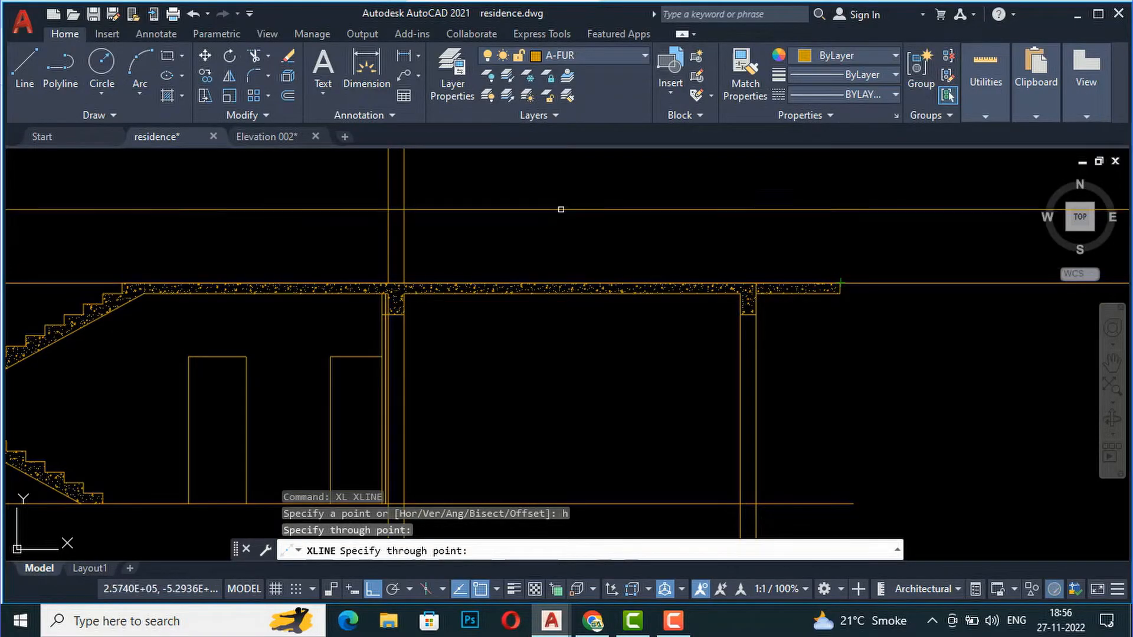
{"action": "key", "text": "Return"}
- Offset the construction line at the slab's top 10' upward for the next floor level
{"action": "scroll", "coordinate": [371, 223], "scroll_direction": "down", "scroll_amount": 4}
{"action": "key", "text": "Return"}
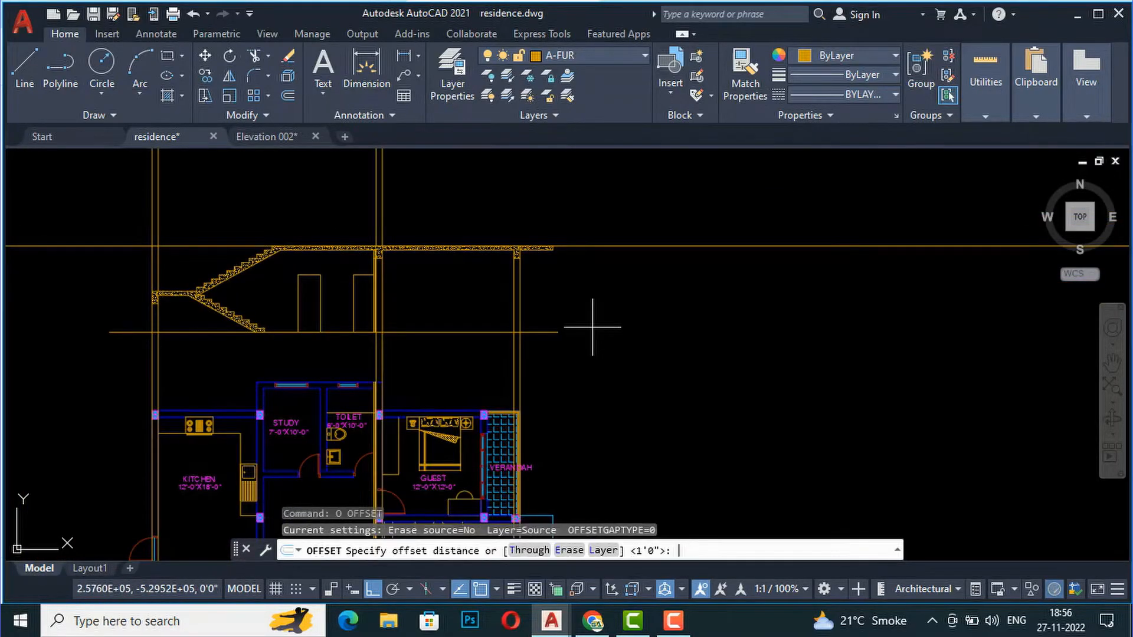
{"action": "type", "text": "10'"}
{"action": "key", "text": "Return"}
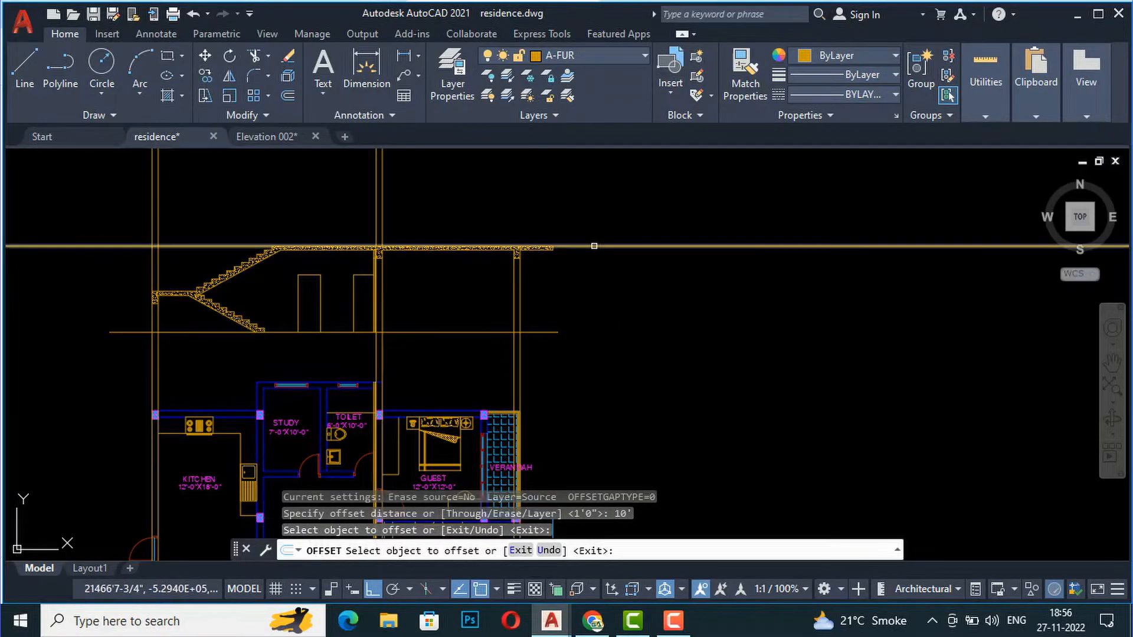
{"action": "left_click", "coordinate": [597, 243]}
{"action": "left_click", "coordinate": [594, 214]}
{"action": "key", "text": "Return"}
{"action": "scroll", "coordinate": [367, 214], "scroll_direction": "down", "scroll_amount": 5}
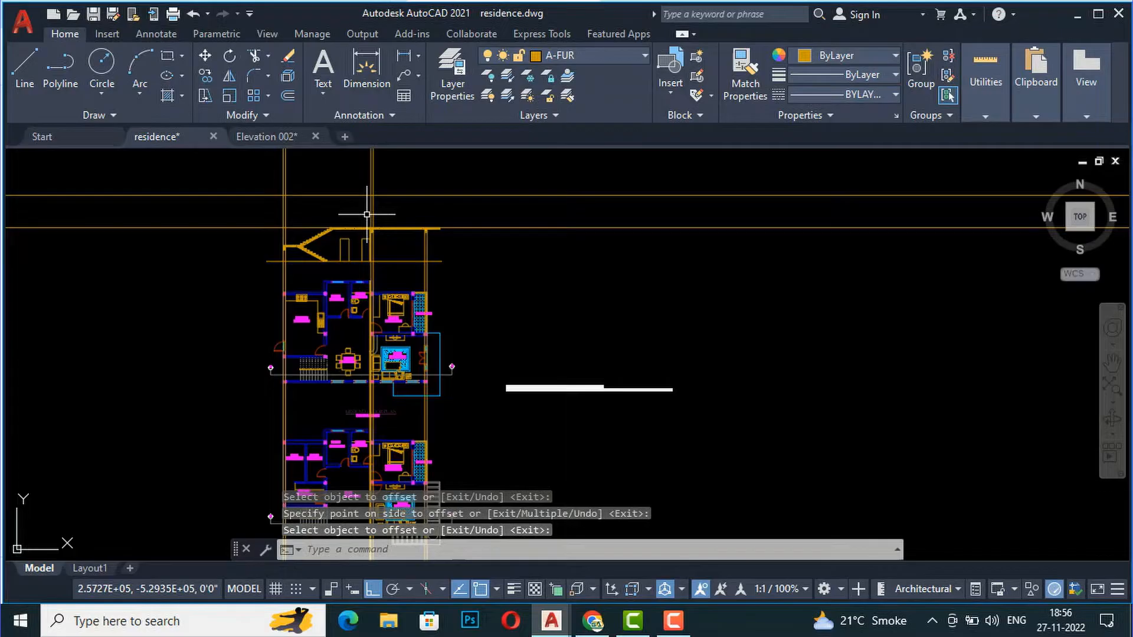
- Trim the vertical column and wall projection lines just below the section's ground line with a fence
{"action": "scroll", "coordinate": [353, 315], "scroll_direction": "up", "scroll_amount": 4}
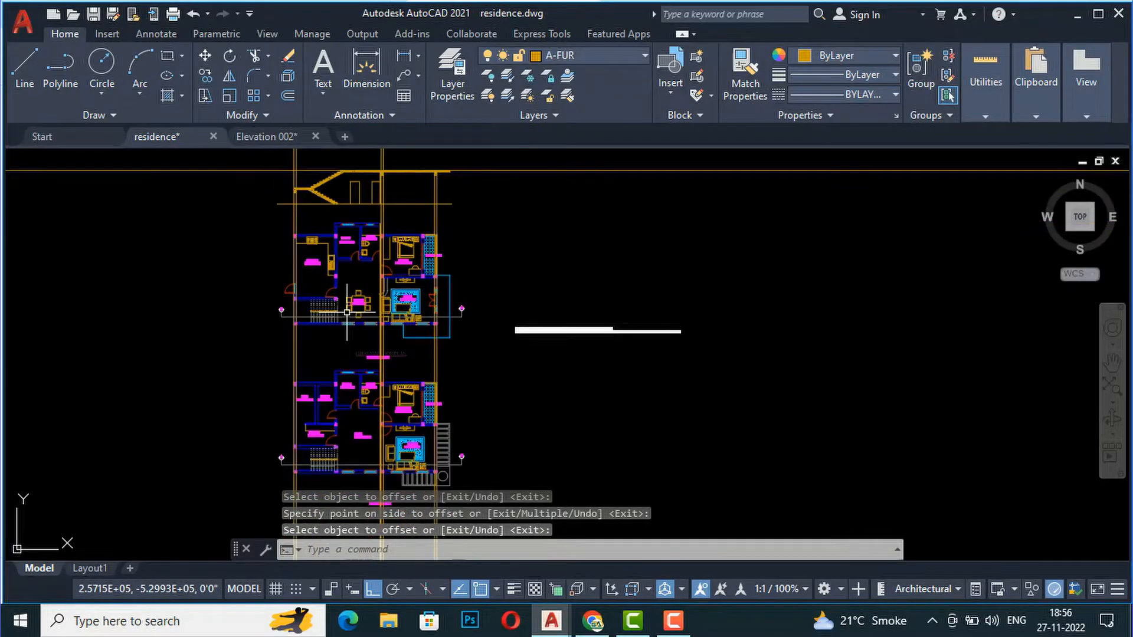
{"action": "scroll", "coordinate": [381, 336], "scroll_direction": "down", "scroll_amount": 3}
{"action": "scroll", "coordinate": [354, 213], "scroll_direction": "up", "scroll_amount": 5}
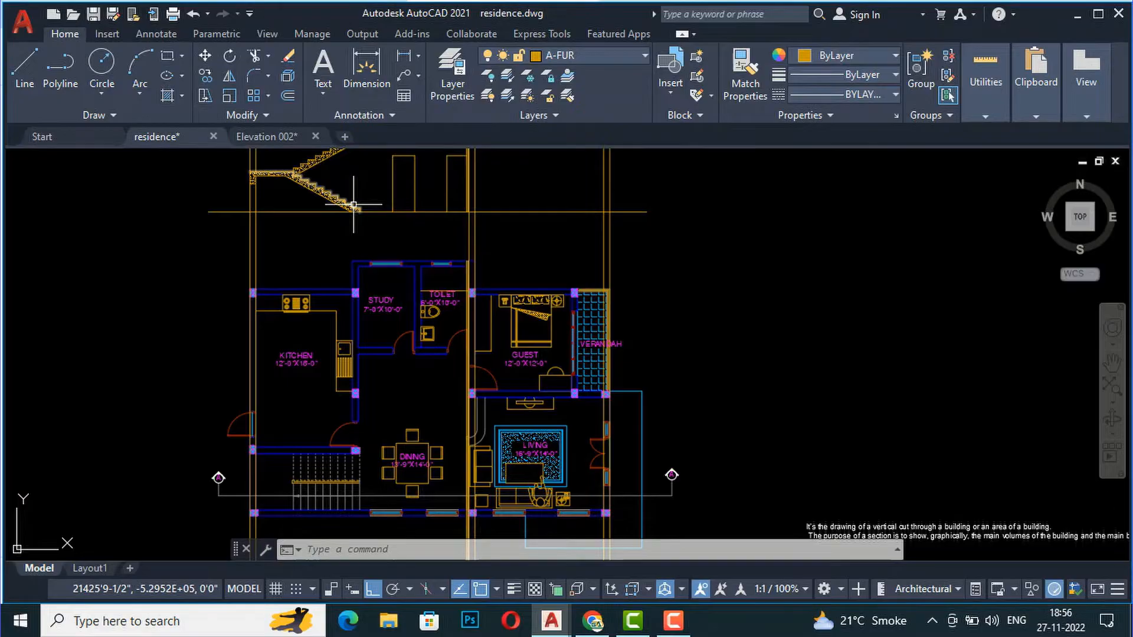
{"action": "type", "text": "tr"}
{"action": "key", "text": "Return"}
{"action": "left_click", "coordinate": [628, 242]}
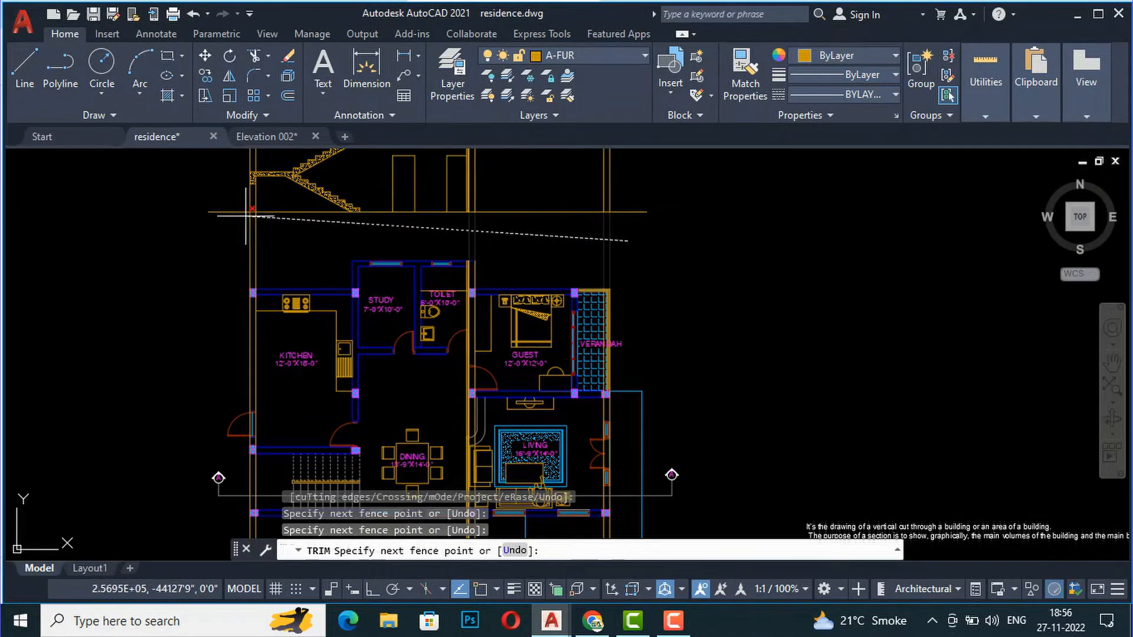
{"action": "left_click", "coordinate": [232, 227]}
{"action": "scroll", "coordinate": [457, 246], "scroll_direction": "down", "scroll_amount": 4}
{"action": "key", "text": "Return"}
- Erase the leftover vertical projection lines running through both floor plans
{"action": "scroll", "coordinate": [498, 417], "scroll_direction": "up", "scroll_amount": 4}
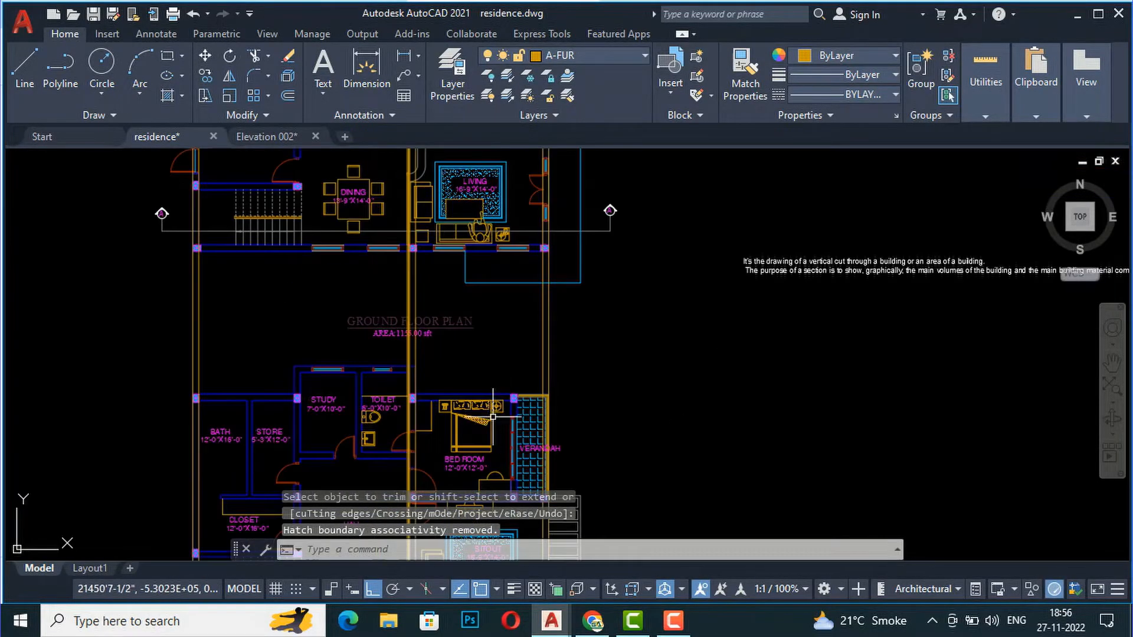
{"action": "left_click", "coordinate": [585, 342]}
{"action": "left_click", "coordinate": [453, 355]}
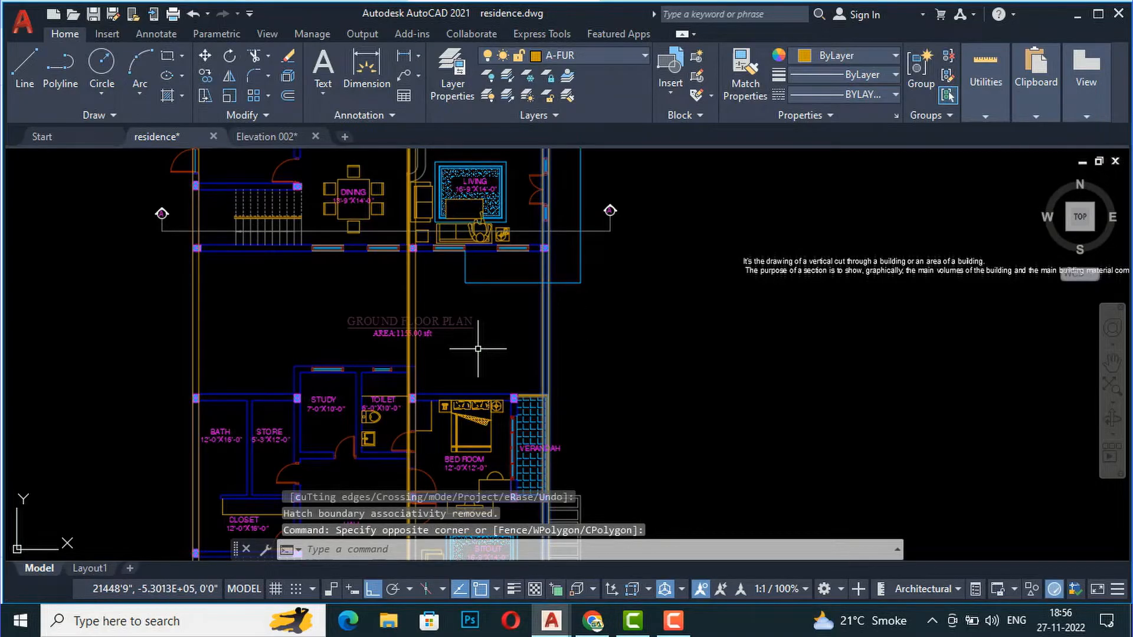
{"action": "key", "text": "Delete"}
{"action": "left_click", "coordinate": [436, 300]}
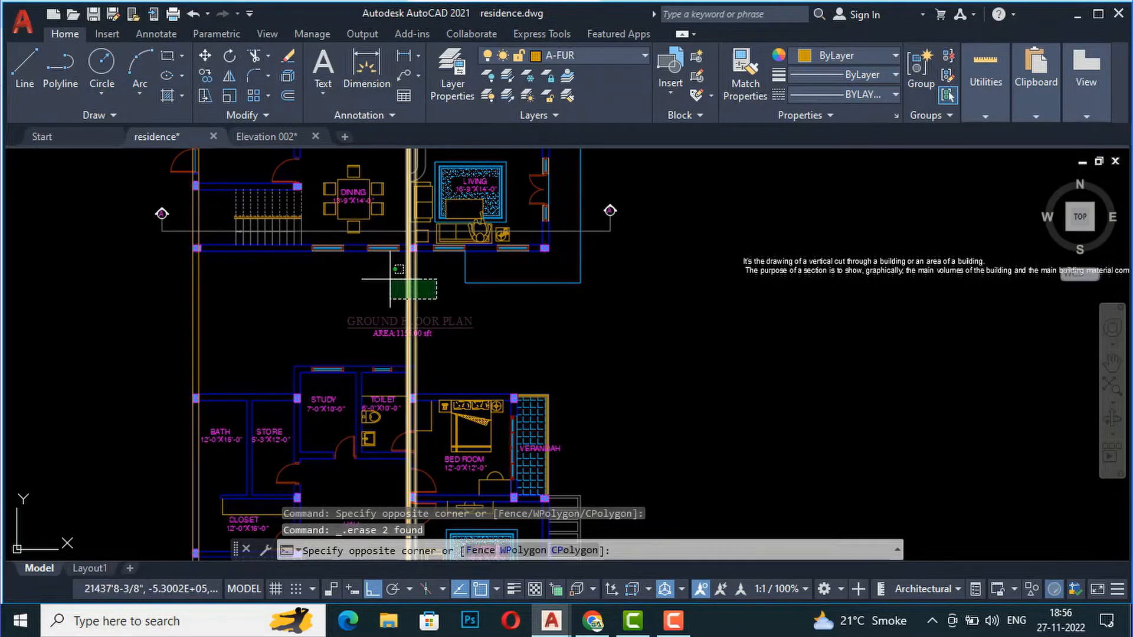
{"action": "left_click", "coordinate": [389, 277]}
{"action": "key", "text": "Delete"}
{"action": "left_click", "coordinate": [265, 309]}
{"action": "left_click", "coordinate": [182, 331]}
{"action": "key", "text": "Delete"}
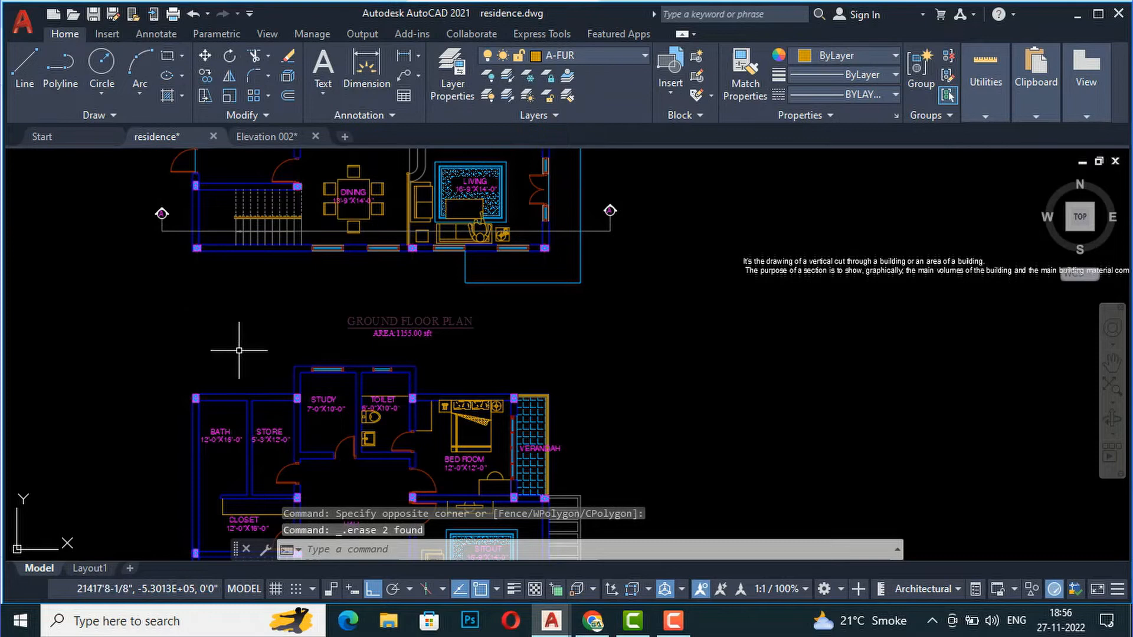
{"action": "scroll", "coordinate": [276, 362], "scroll_direction": "down", "scroll_amount": 5}
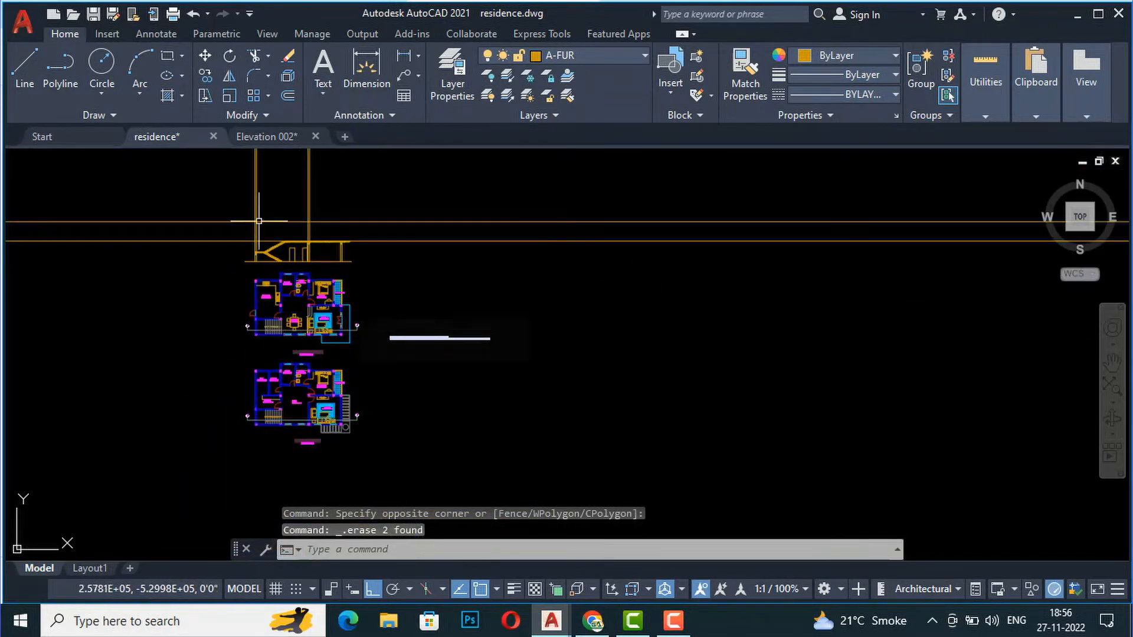
- Select both concrete-hatched staircase flights and the mid-landing slab of the ground-floor section
{"action": "scroll", "coordinate": [259, 222], "scroll_direction": "up", "scroll_amount": 6}
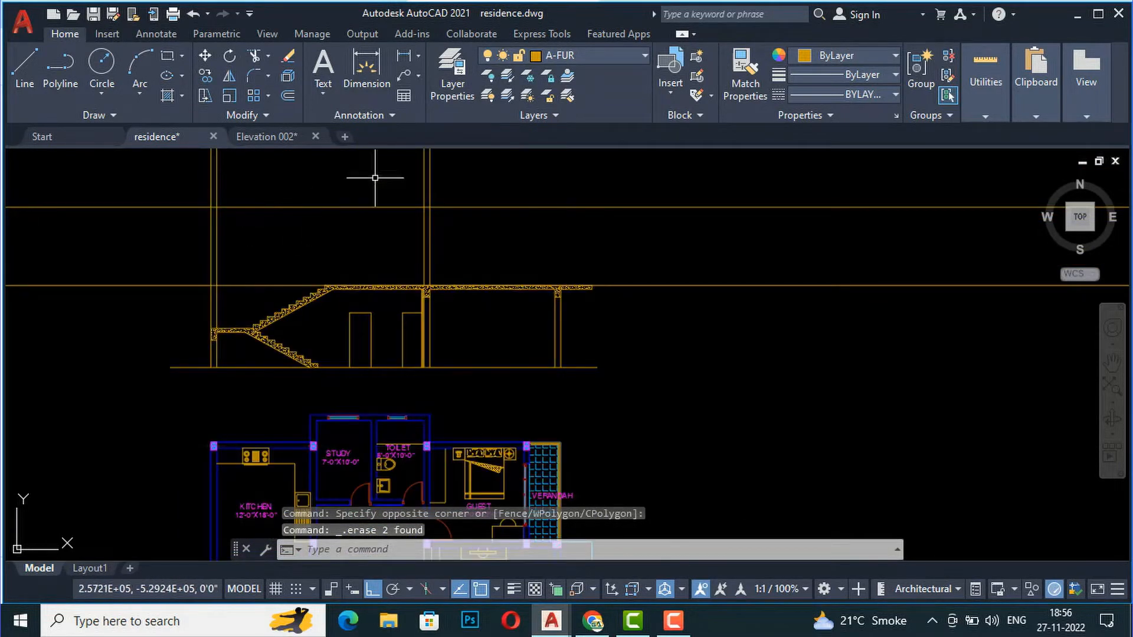
{"action": "scroll", "coordinate": [436, 177], "scroll_direction": "down", "scroll_amount": 2}
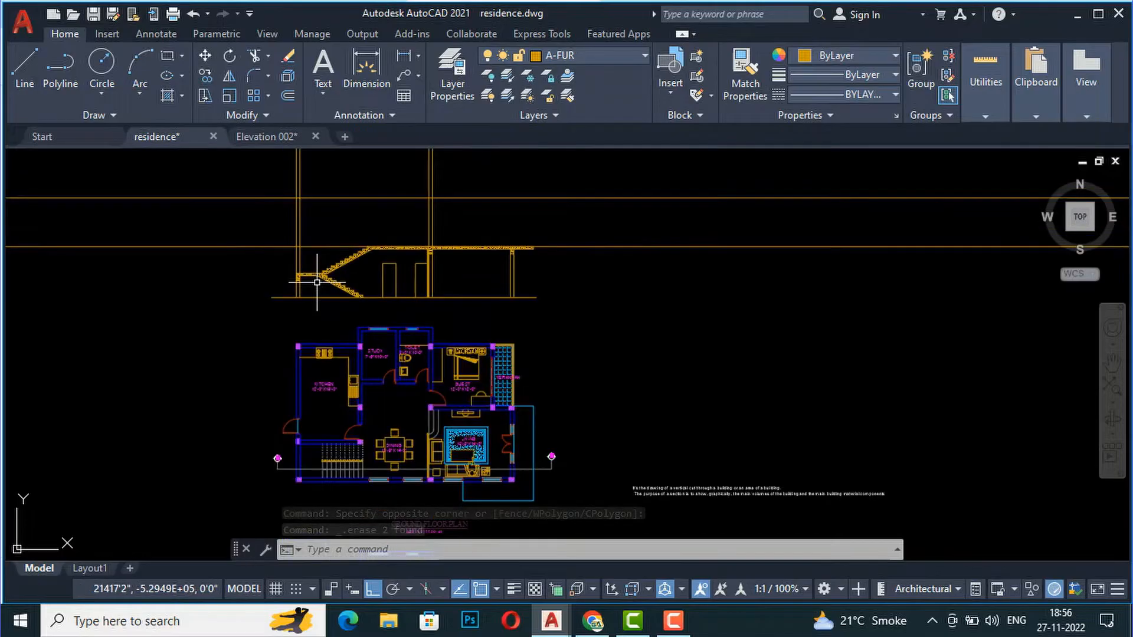
{"action": "scroll", "coordinate": [499, 235], "scroll_direction": "up", "scroll_amount": 4}
{"action": "scroll", "coordinate": [515, 249], "scroll_direction": "down", "scroll_amount": 1}
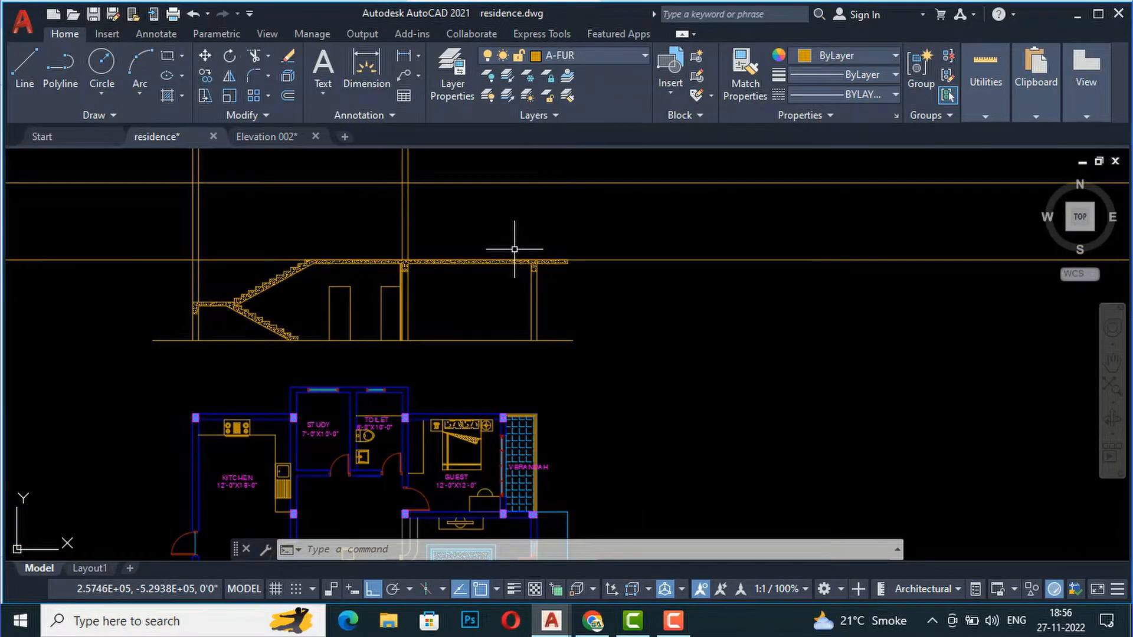
{"action": "scroll", "coordinate": [249, 290], "scroll_direction": "up", "scroll_amount": 2}
{"action": "scroll", "coordinate": [210, 283], "scroll_direction": "down", "scroll_amount": 2}
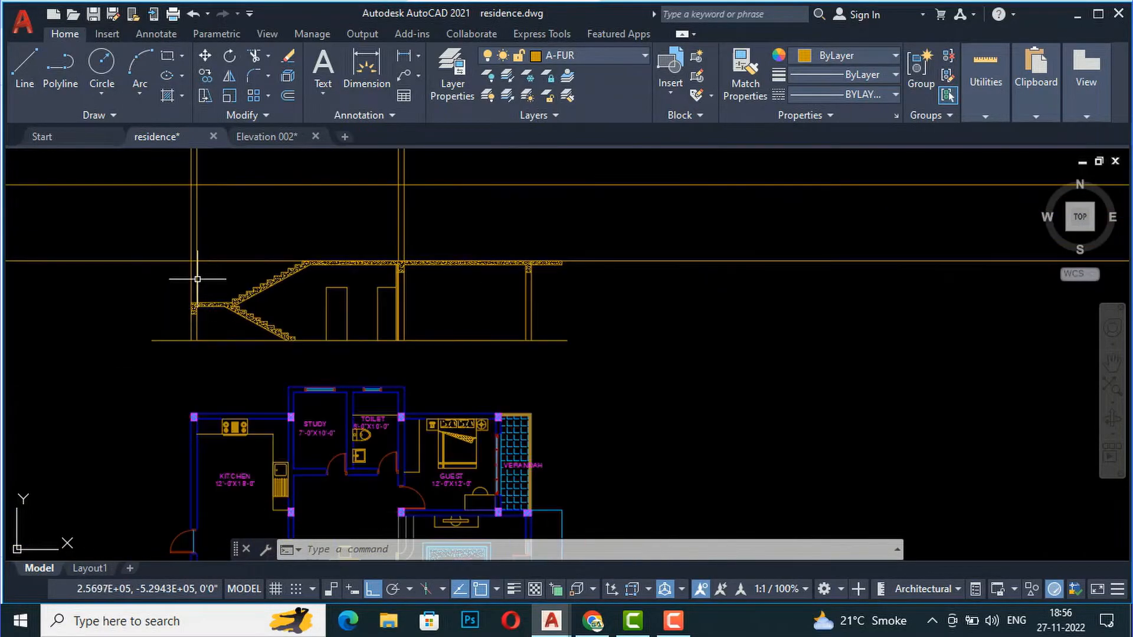
{"action": "left_click", "coordinate": [158, 227]}
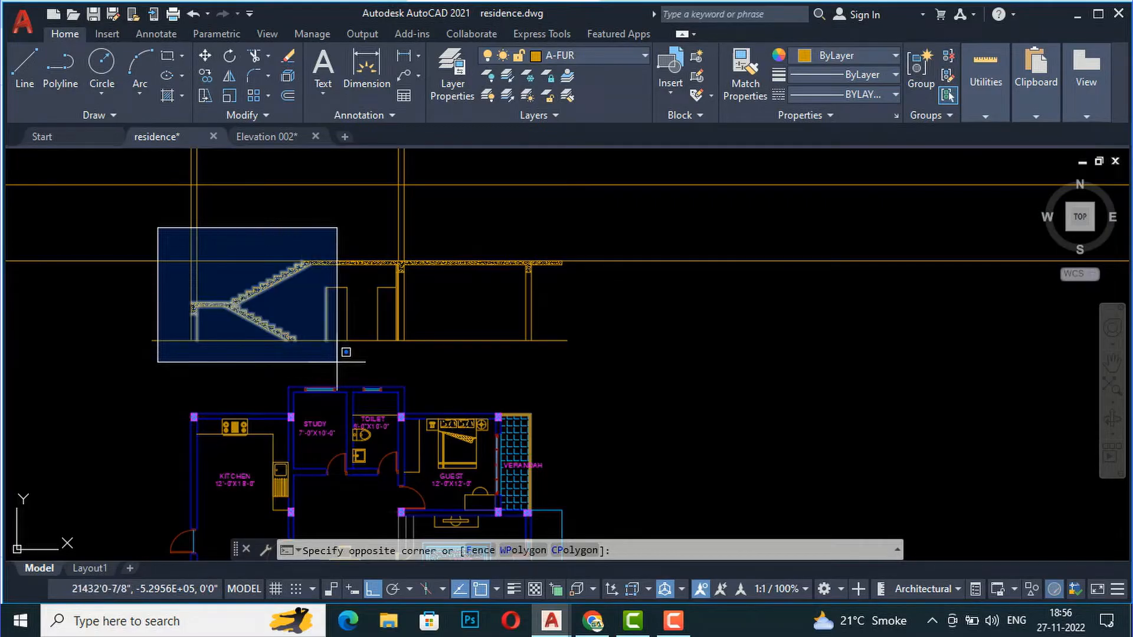
{"action": "left_click", "coordinate": [345, 353]}
{"action": "scroll", "coordinate": [345, 281], "scroll_direction": "up", "scroll_amount": 2}
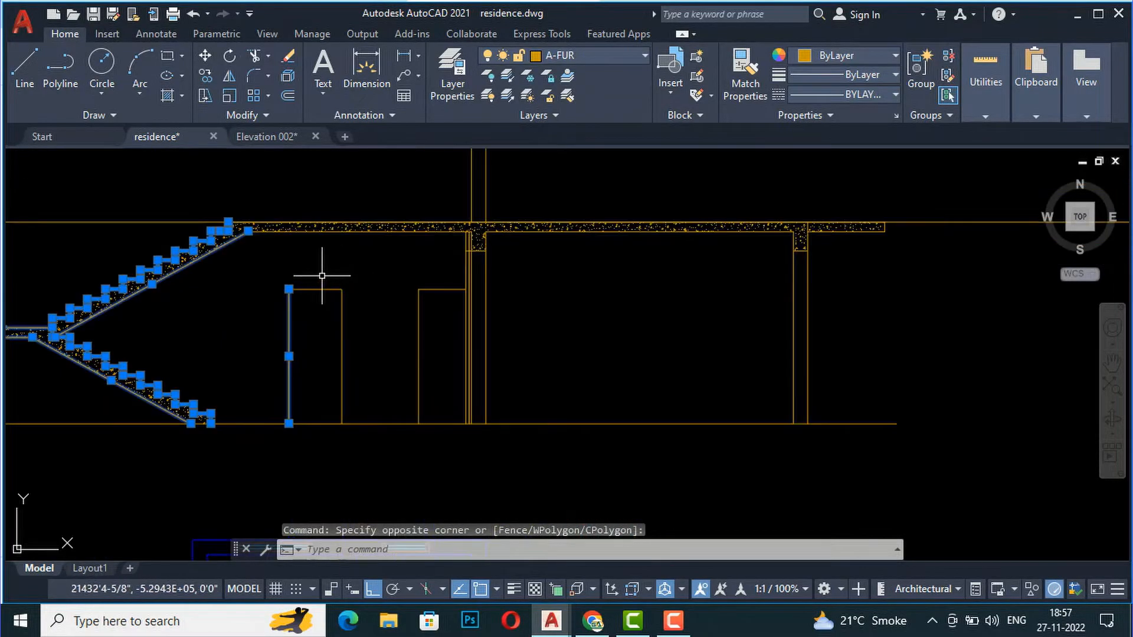
- Add the main floor slab, its beams, overhang, end edge and concrete hatches to the staircase selection
{"action": "left_click", "coordinate": [209, 179]}
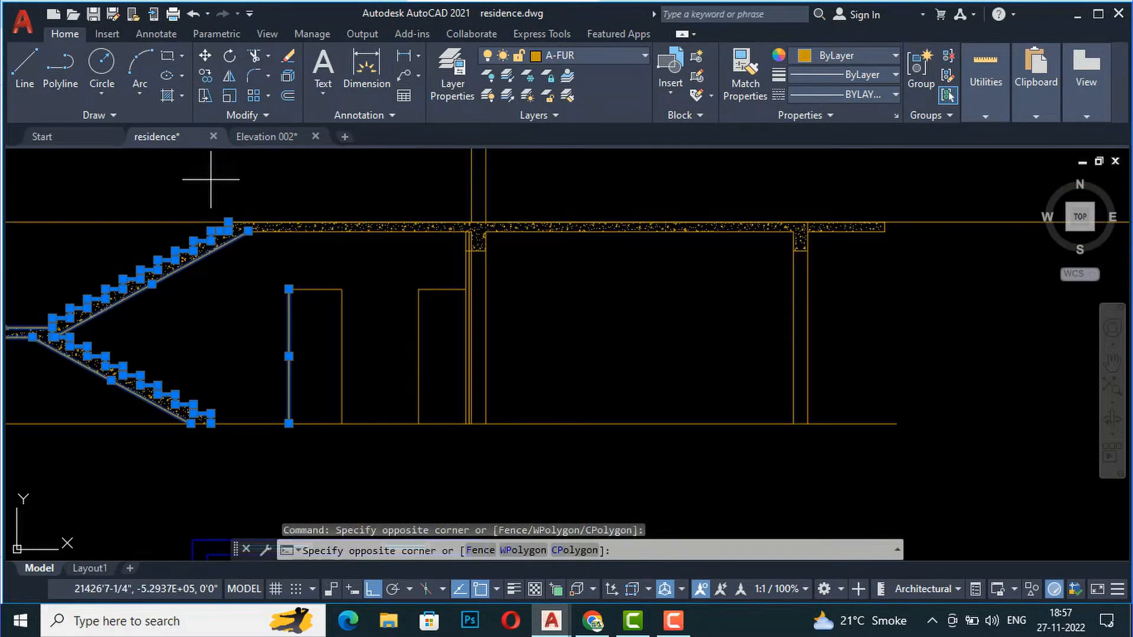
{"action": "left_click", "coordinate": [661, 269]}
{"action": "scroll", "coordinate": [434, 228], "scroll_direction": "up", "scroll_amount": 3}
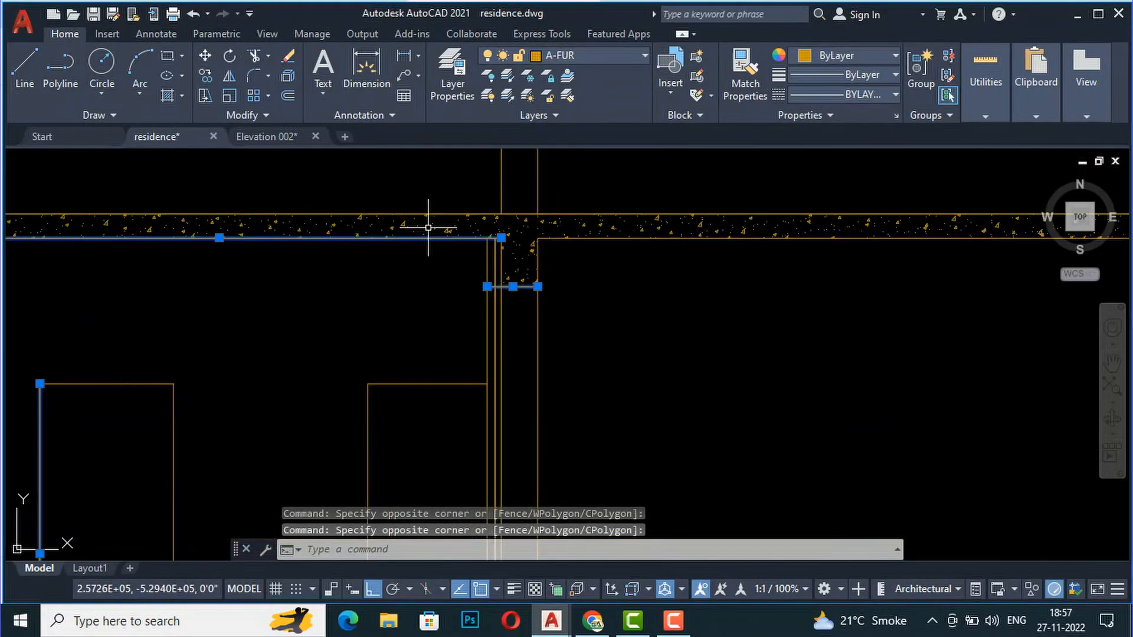
{"action": "left_click", "coordinate": [398, 227]}
{"action": "left_click", "coordinate": [370, 278]}
{"action": "scroll", "coordinate": [776, 229], "scroll_direction": "down", "scroll_amount": 3}
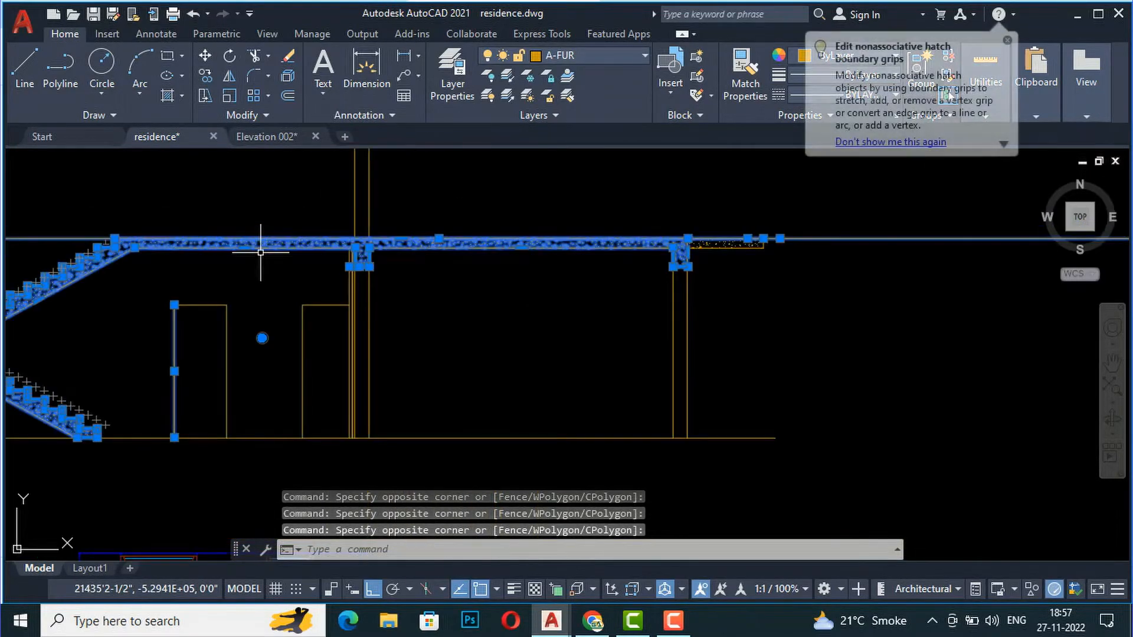
{"action": "scroll", "coordinate": [776, 230], "scroll_direction": "up", "scroll_amount": 3}
{"action": "left_click", "coordinate": [734, 295]}
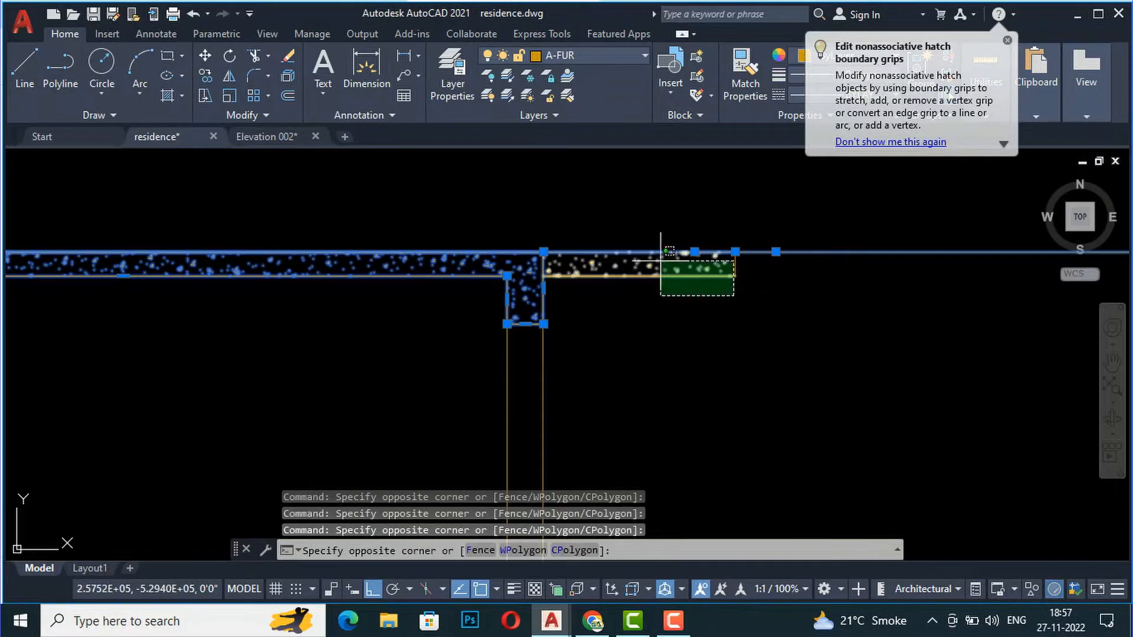
{"action": "left_click", "coordinate": [662, 257]}
{"action": "scroll", "coordinate": [711, 270], "scroll_direction": "up", "scroll_amount": 3}
{"action": "left_click", "coordinate": [812, 331]}
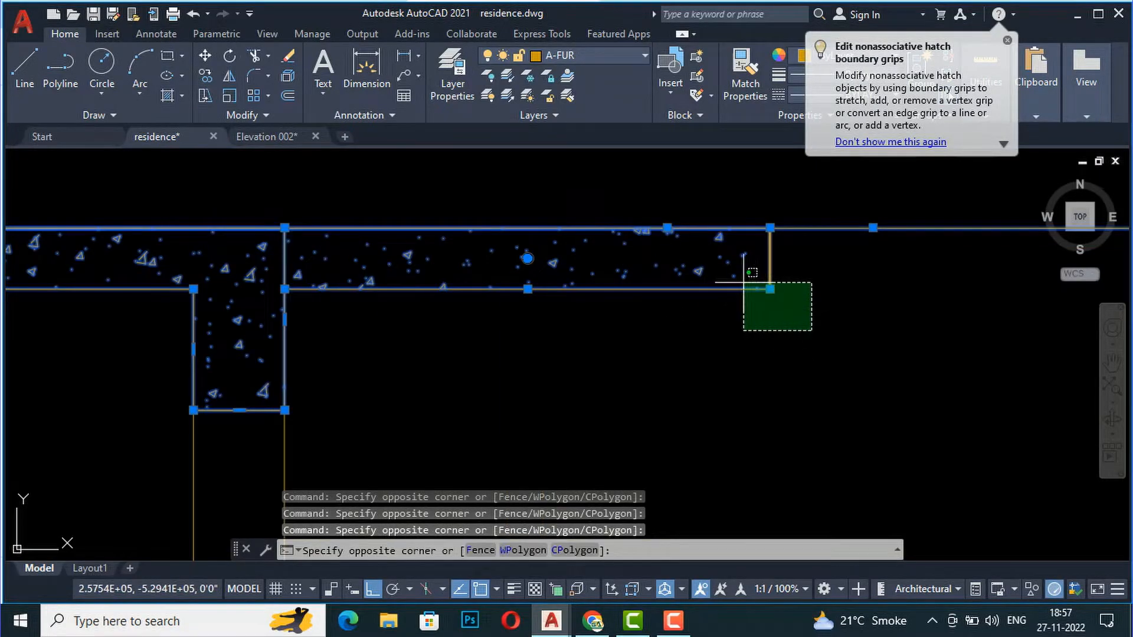
{"action": "left_click", "coordinate": [737, 260]}
{"action": "scroll", "coordinate": [686, 257], "scroll_direction": "down", "scroll_amount": 6}
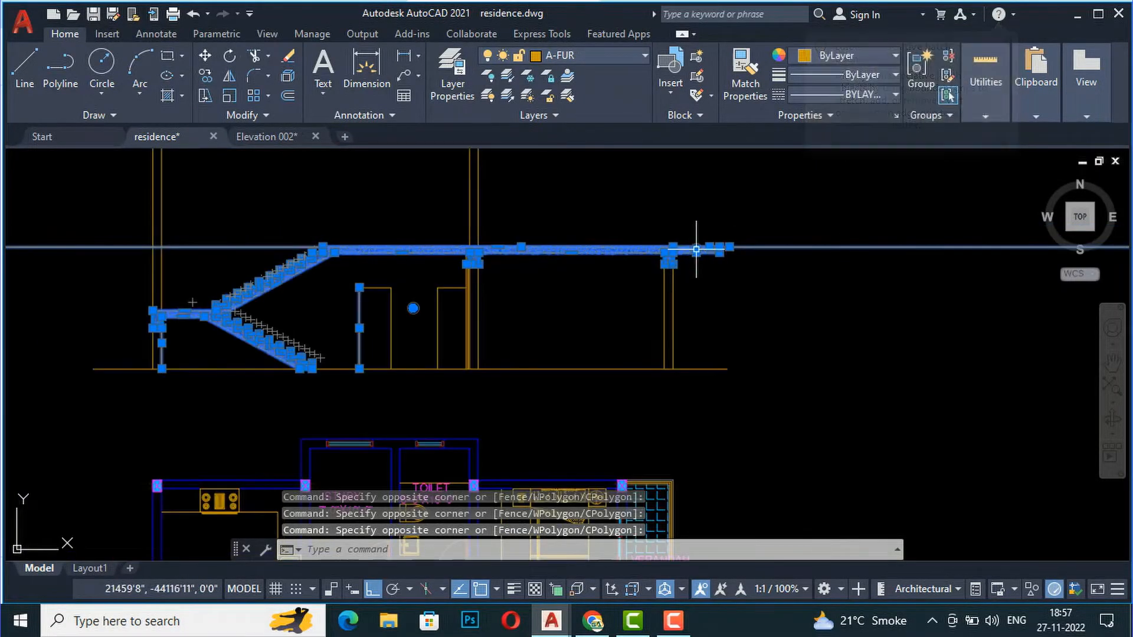
- Copy the selected staircase and slab straight up from the lower flight's bottom corner to the construction line at the slab's top
{"action": "scroll", "coordinate": [172, 325], "scroll_direction": "up", "scroll_amount": 2}
{"action": "scroll", "coordinate": [397, 391], "scroll_direction": "up", "scroll_amount": 2}
{"action": "scroll", "coordinate": [389, 415], "scroll_direction": "down", "scroll_amount": 4}
{"action": "type", "text": "co"}
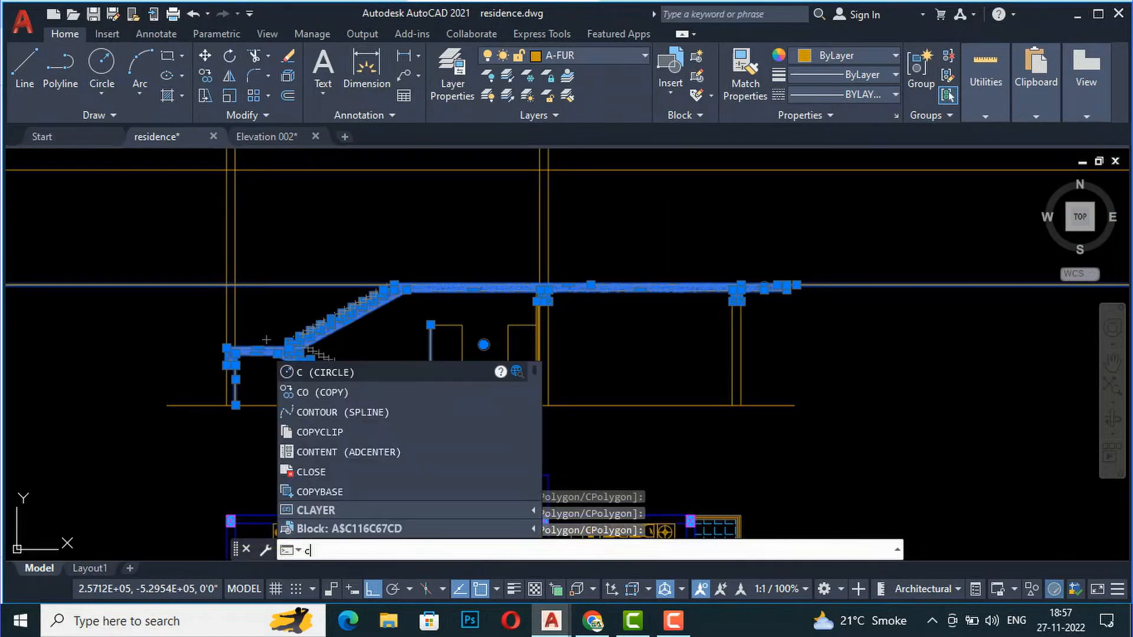
{"action": "key", "text": "Return"}
{"action": "scroll", "coordinate": [386, 430], "scroll_direction": "up", "scroll_amount": 6}
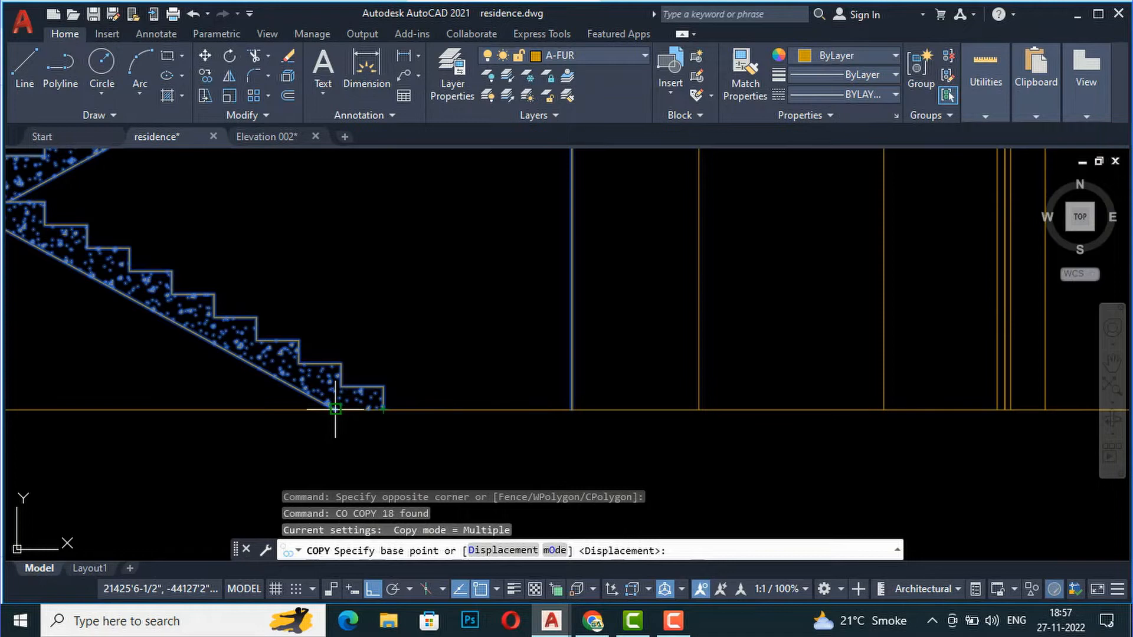
{"action": "left_click", "coordinate": [335, 409]}
{"action": "scroll", "coordinate": [334, 399], "scroll_direction": "down", "scroll_amount": 5}
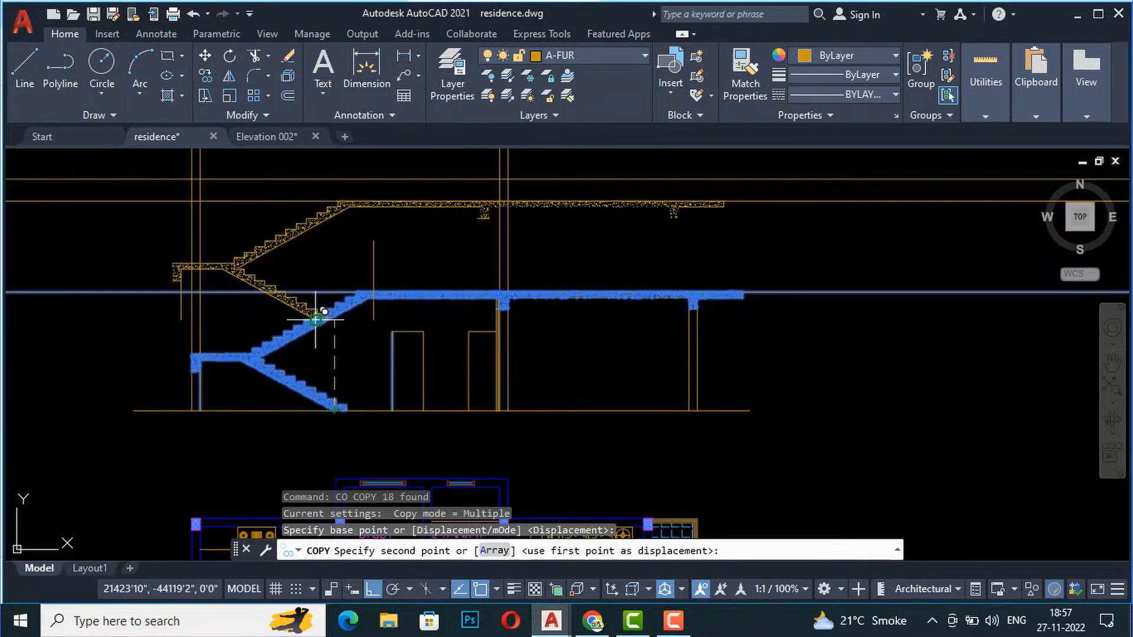
{"action": "scroll", "coordinate": [329, 295], "scroll_direction": "up", "scroll_amount": 3}
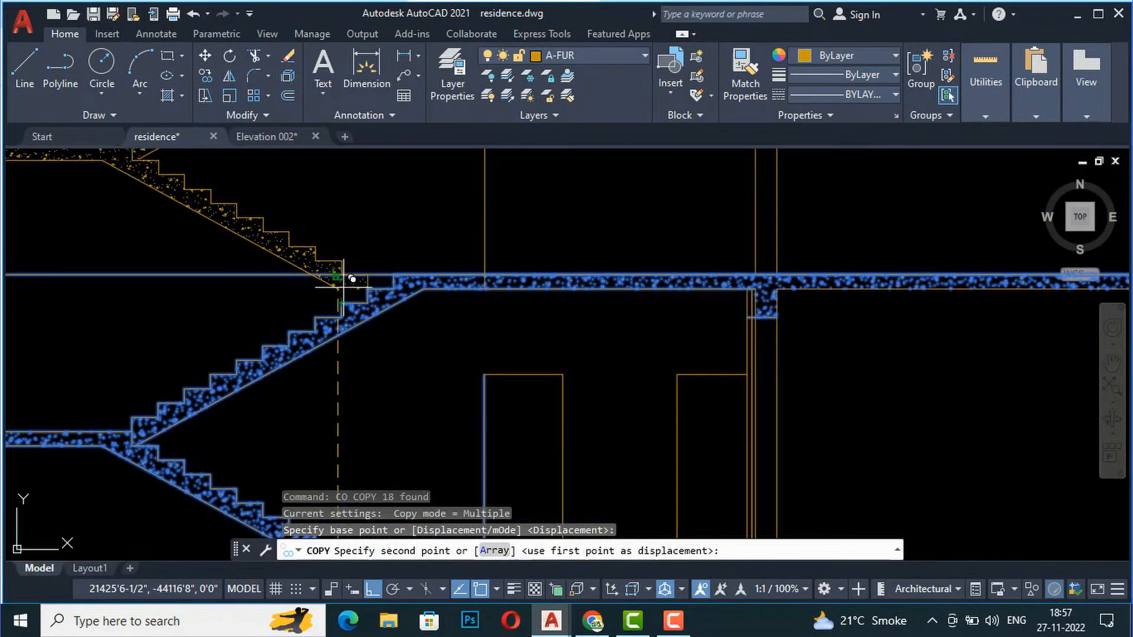
{"action": "left_click", "coordinate": [339, 274]}
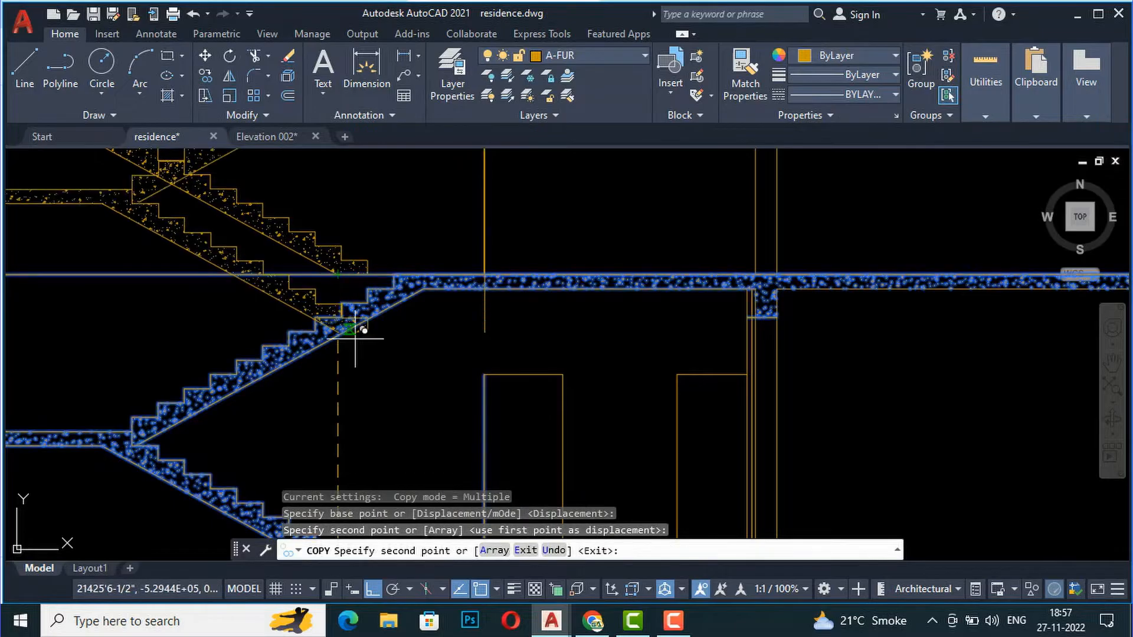
{"action": "scroll", "coordinate": [384, 360], "scroll_direction": "down", "scroll_amount": 3}
{"action": "key", "text": "Escape"}
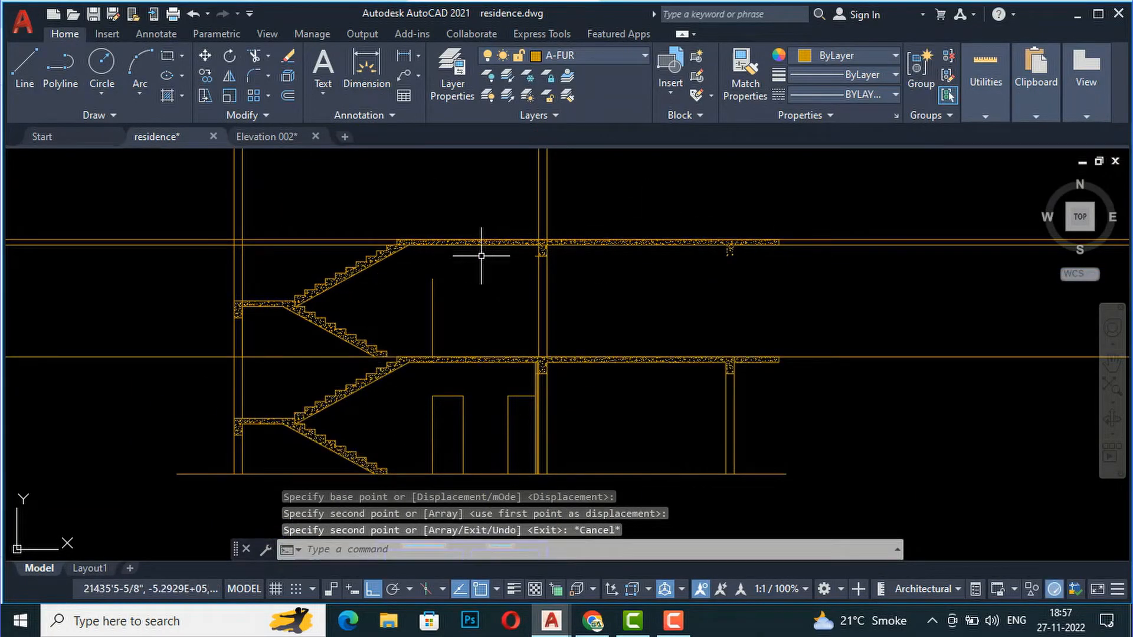
- Try to extend the inner line of the outermost column up to the upper slab
{"action": "scroll", "coordinate": [218, 219], "scroll_direction": "down", "scroll_amount": 2}
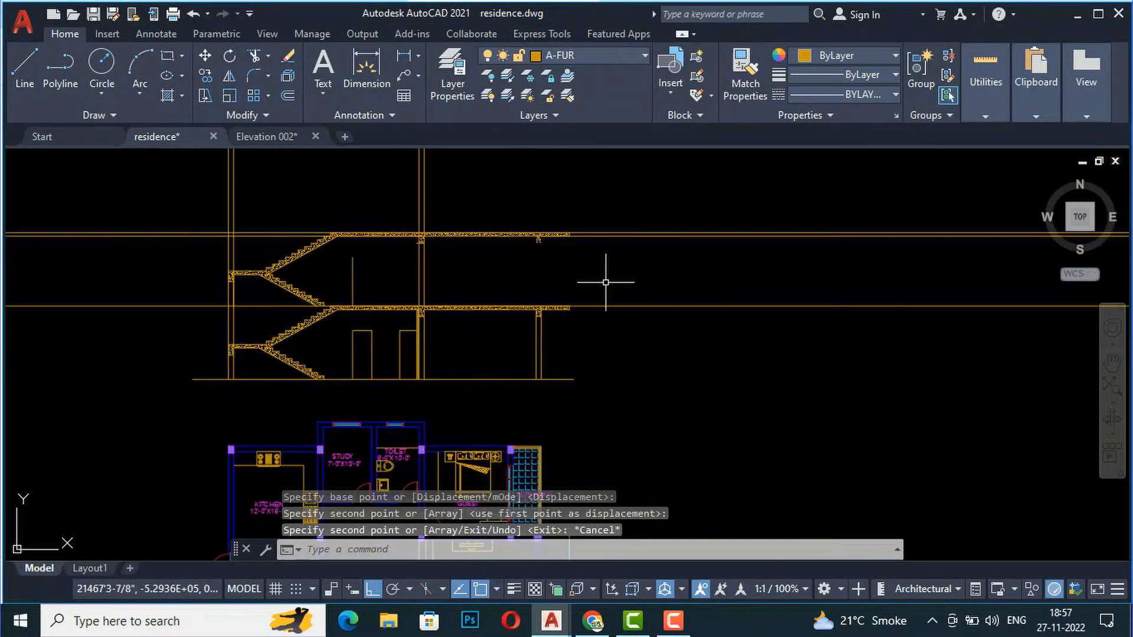
{"action": "scroll", "coordinate": [557, 248], "scroll_direction": "up", "scroll_amount": 2}
{"action": "scroll", "coordinate": [530, 202], "scroll_direction": "up", "scroll_amount": 2}
{"action": "scroll", "coordinate": [529, 201], "scroll_direction": "down", "scroll_amount": 2}
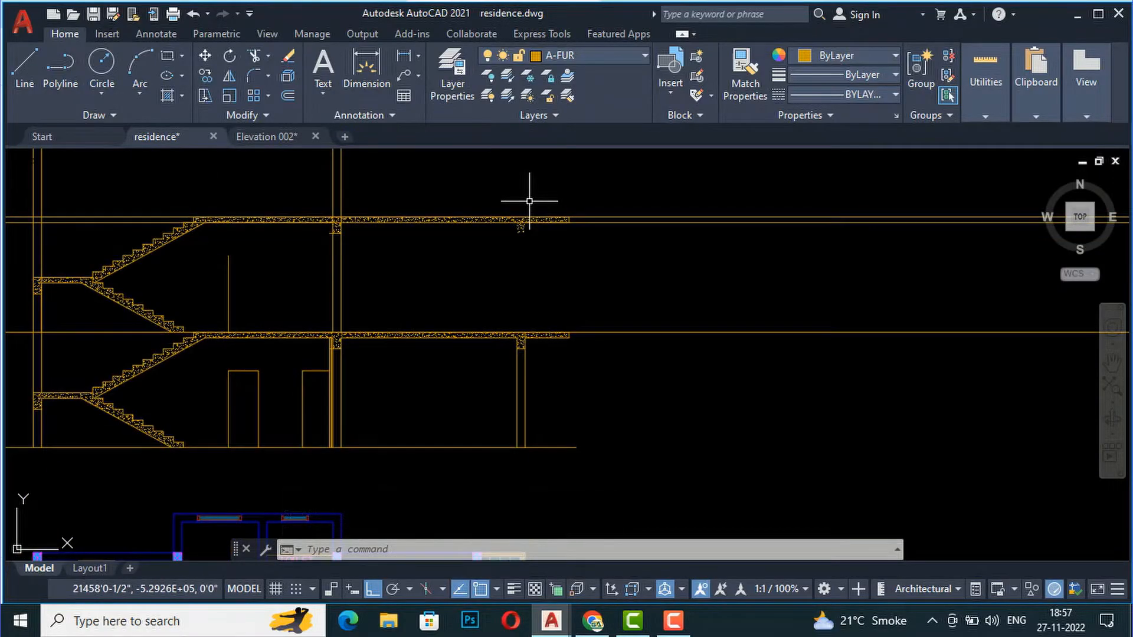
{"action": "type", "text": "ex"}
{"action": "key", "text": "Return"}
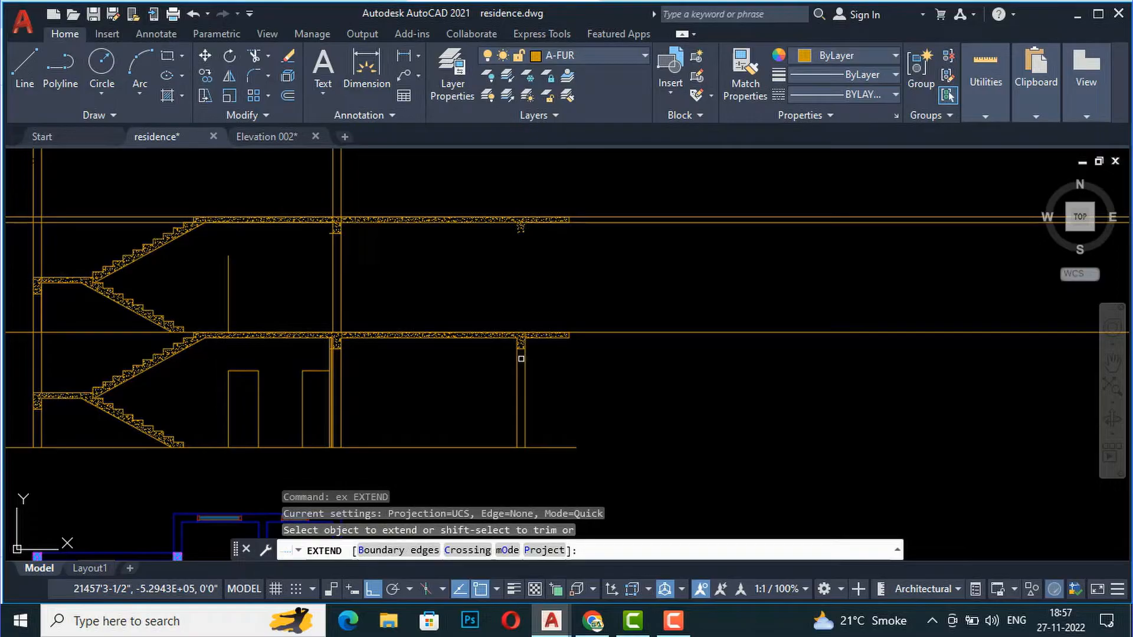
{"action": "left_click", "coordinate": [516, 360]}
{"action": "key", "text": "Escape"}
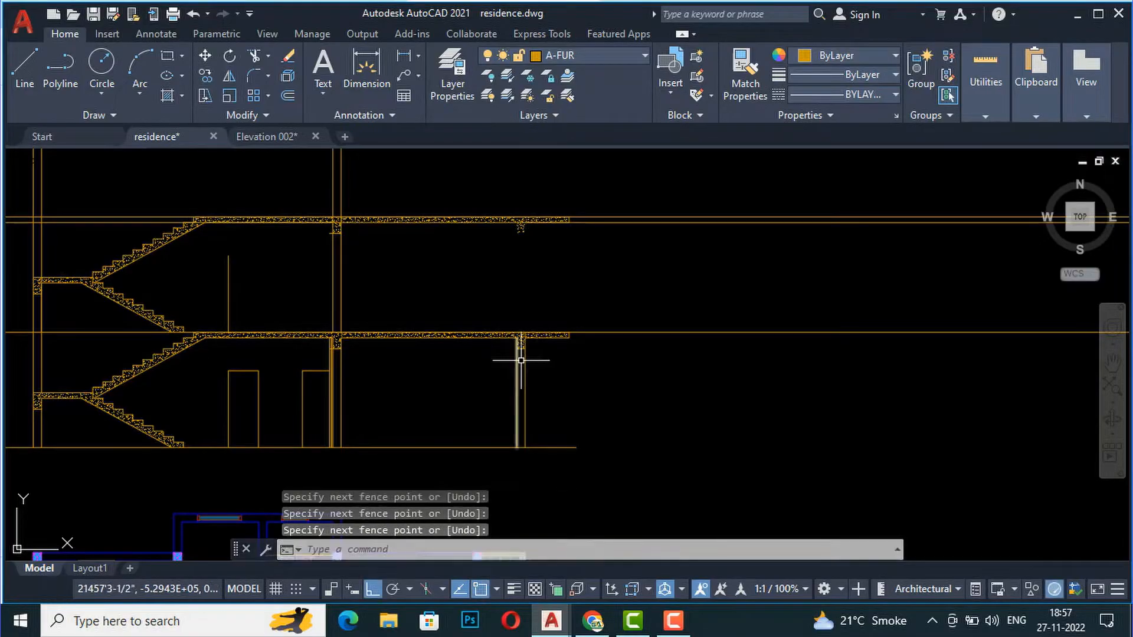
- Stretch both lines of the outermost column upward to the top of the upper slab
{"action": "left_click", "coordinate": [525, 359]}
{"action": "left_click", "coordinate": [525, 333]}
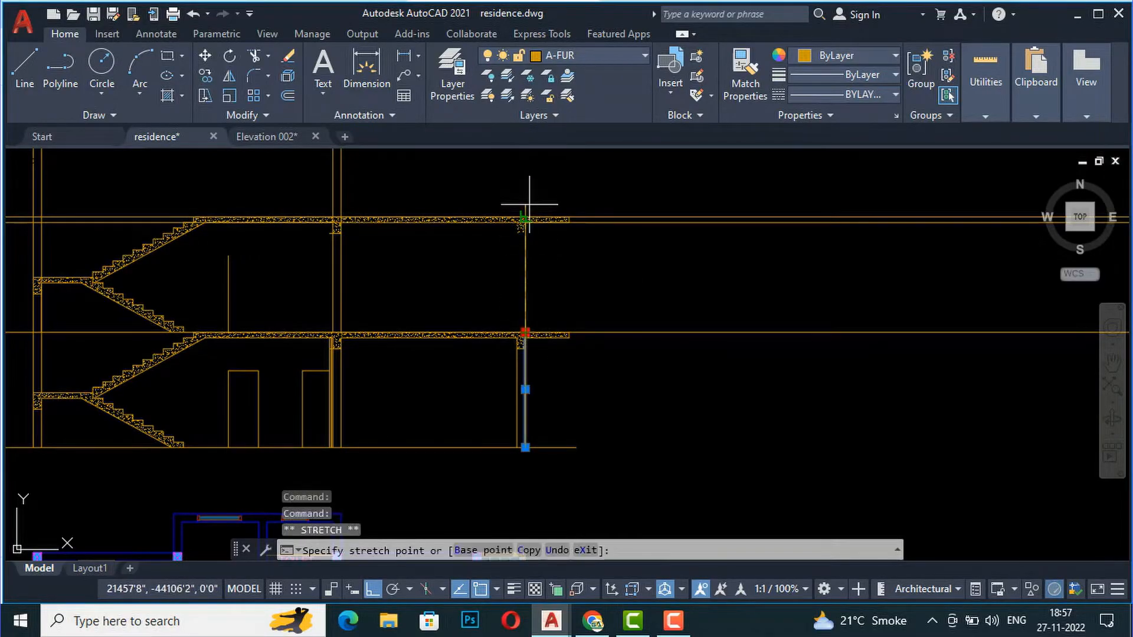
{"action": "key", "text": "Escape"}
{"action": "scroll", "coordinate": [509, 321], "scroll_direction": "up", "scroll_amount": 2}
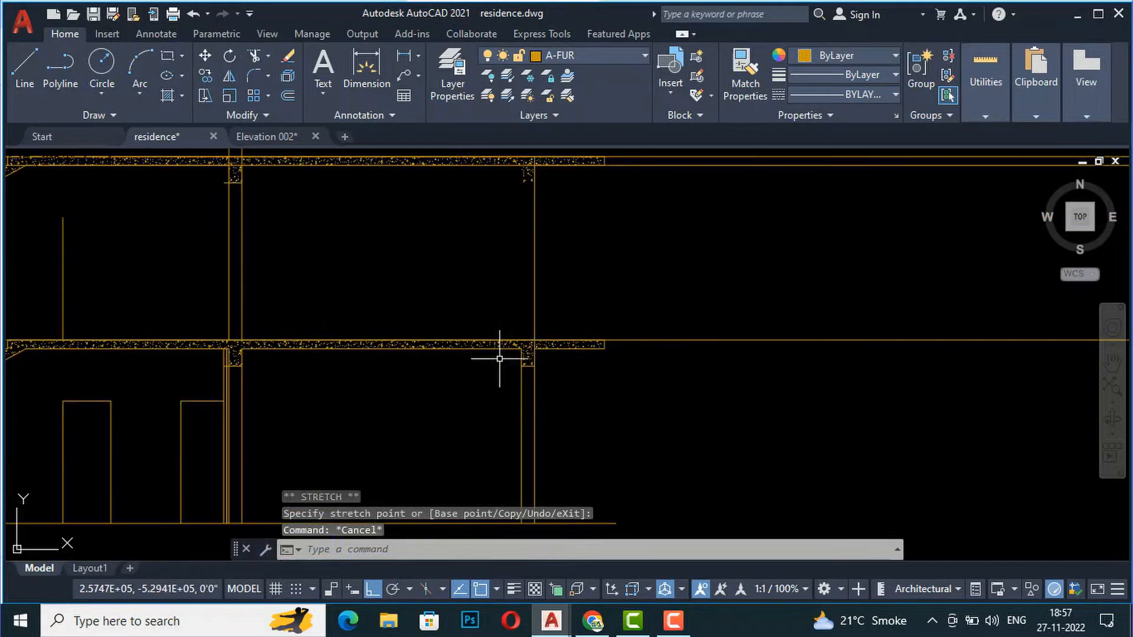
{"action": "left_click", "coordinate": [520, 386]}
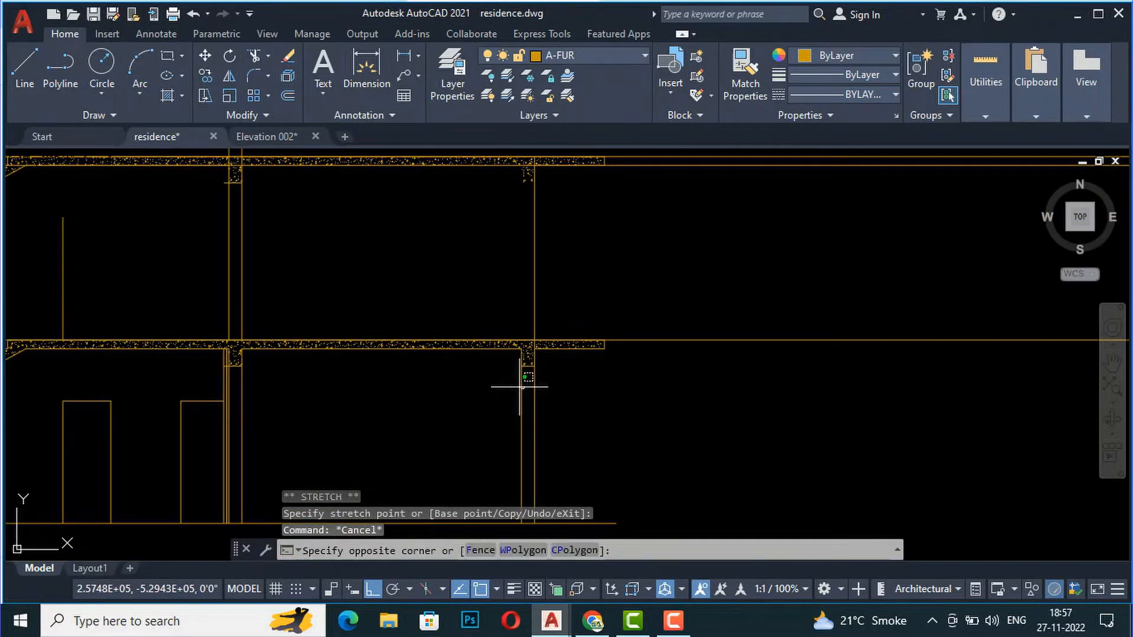
{"action": "left_click", "coordinate": [522, 348]}
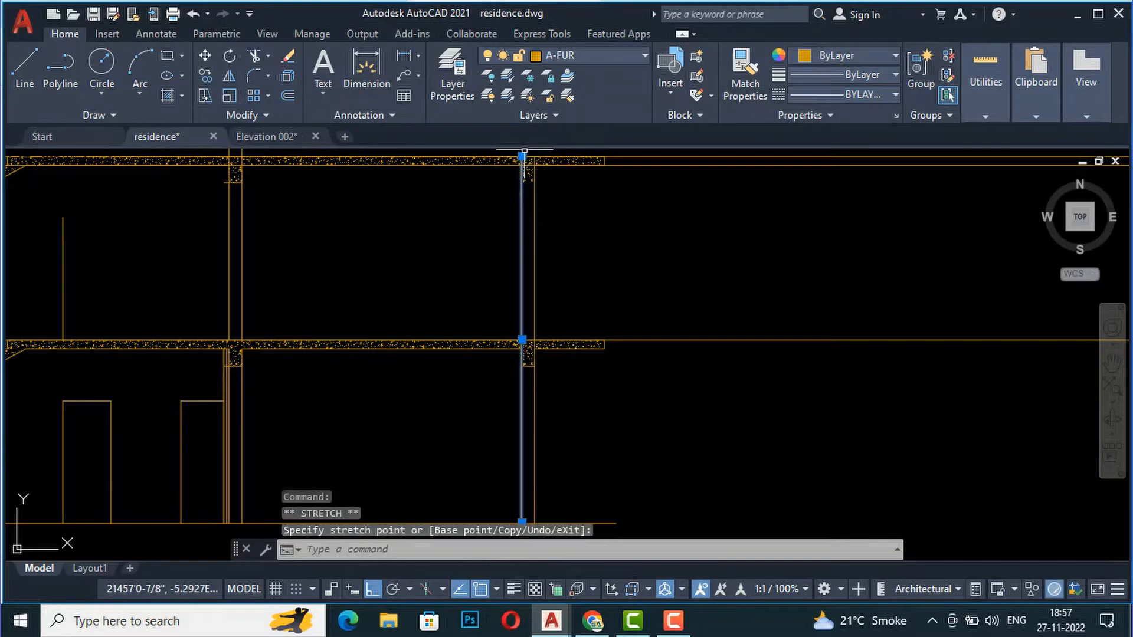
{"action": "key", "text": "Escape"}
- Try erasing the two horizontal lines running through the upper slab, and undo the erasure
{"action": "scroll", "coordinate": [438, 222], "scroll_direction": "down", "scroll_amount": 4}
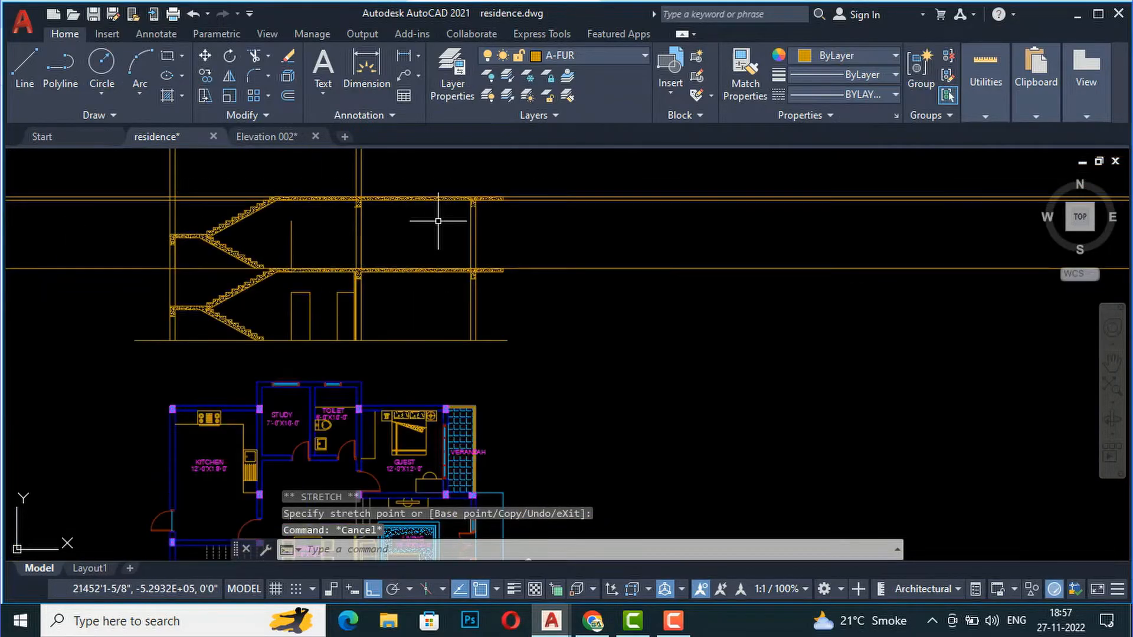
{"action": "scroll", "coordinate": [384, 232], "scroll_direction": "up", "scroll_amount": 6}
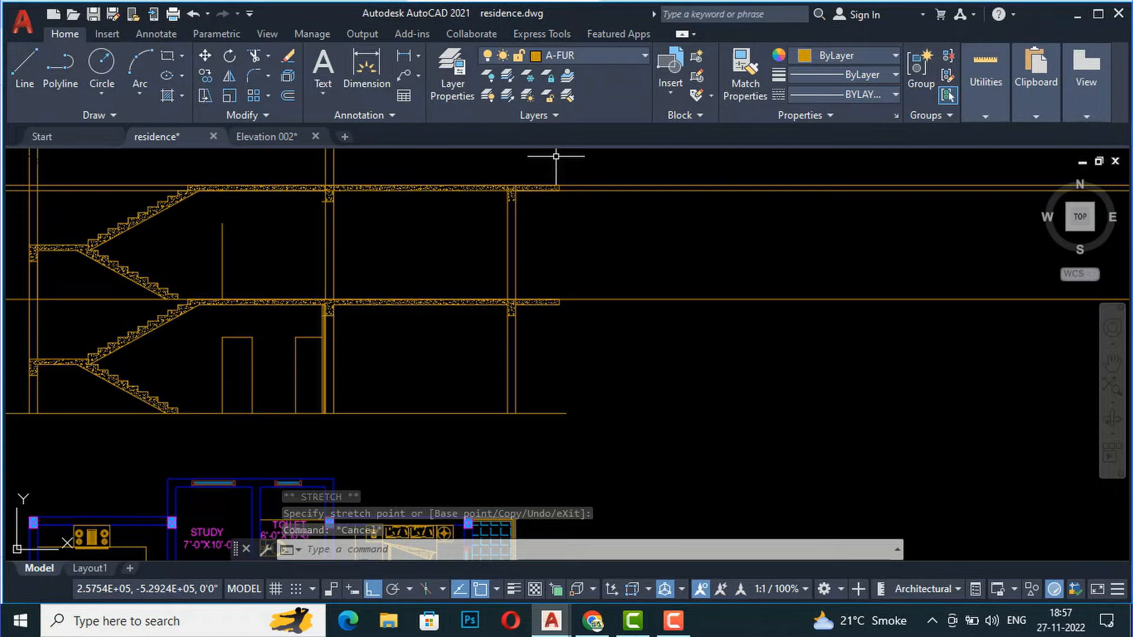
{"action": "left_click", "coordinate": [639, 282]}
{"action": "left_click", "coordinate": [599, 189]}
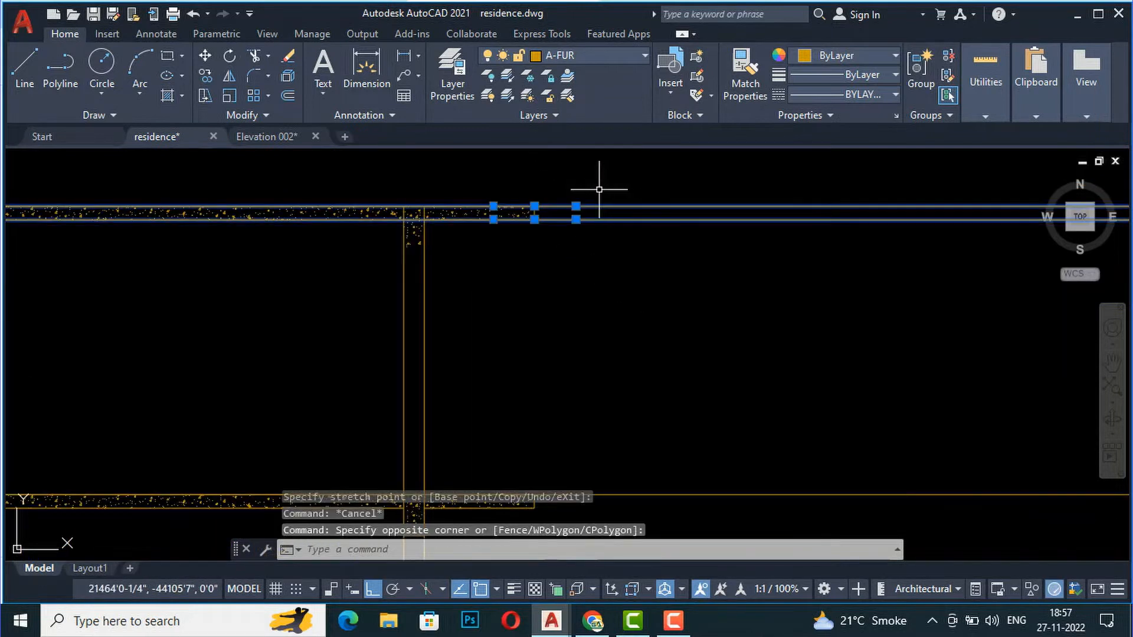
{"action": "key", "text": "Delete"}
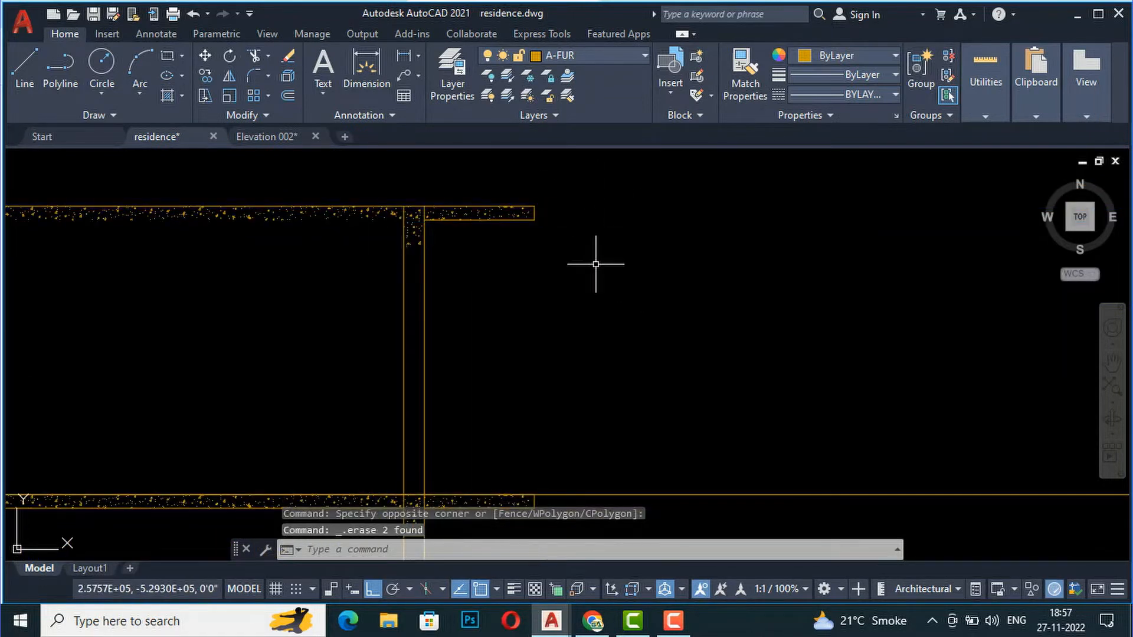
{"action": "key", "text": "ctrl+z"}
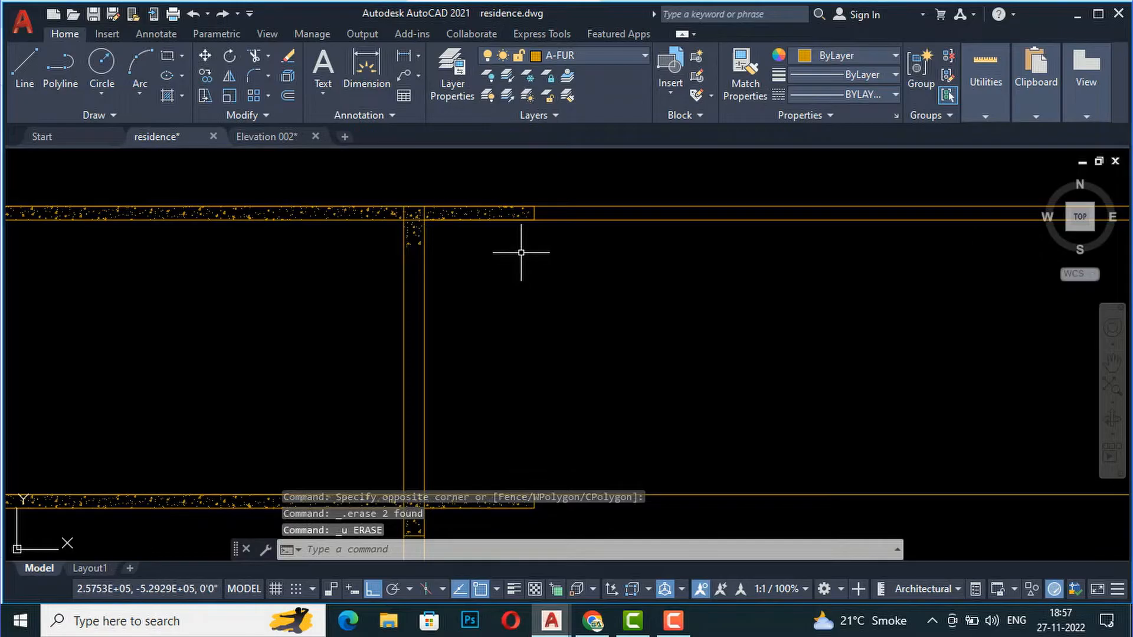
- Trim the two horizontal lines beyond the outer end of the upper slab's overhang with a fence
{"action": "scroll", "coordinate": [528, 238], "scroll_direction": "up", "scroll_amount": 4}
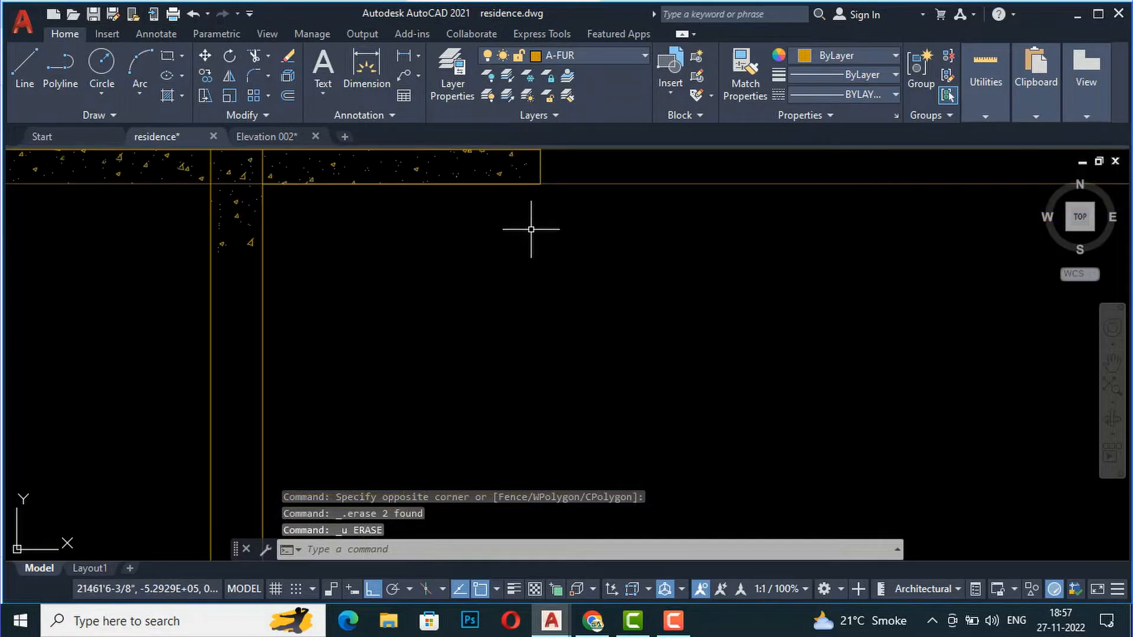
{"action": "left_click", "coordinate": [192, 176]}
{"action": "key", "text": "Escape"}
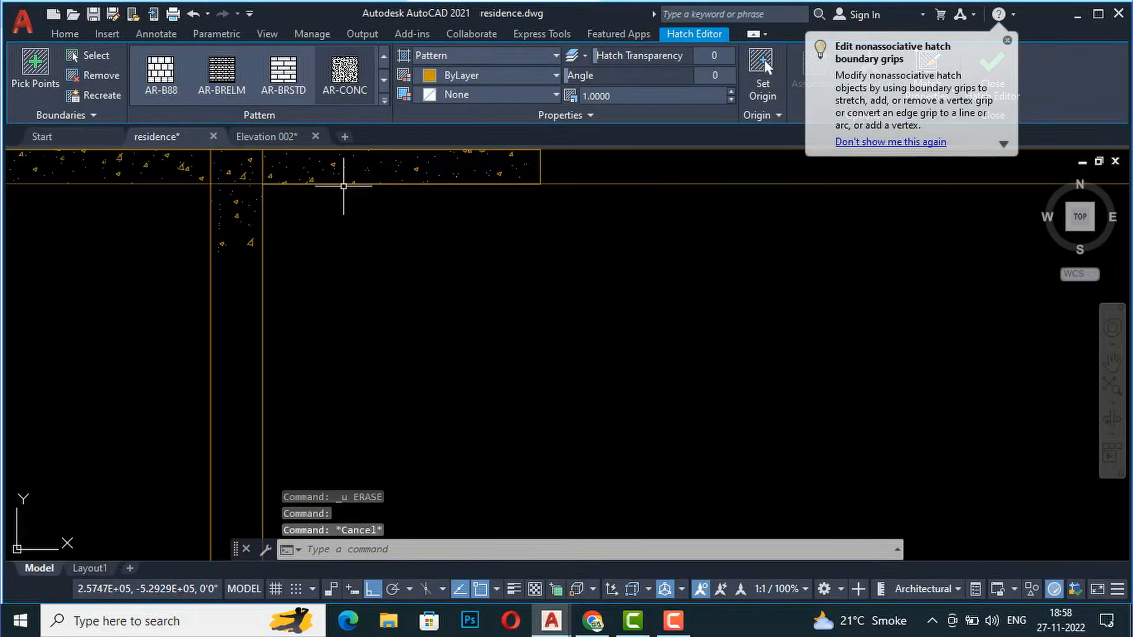
{"action": "type", "text": "tr"}
{"action": "key", "text": "Return"}
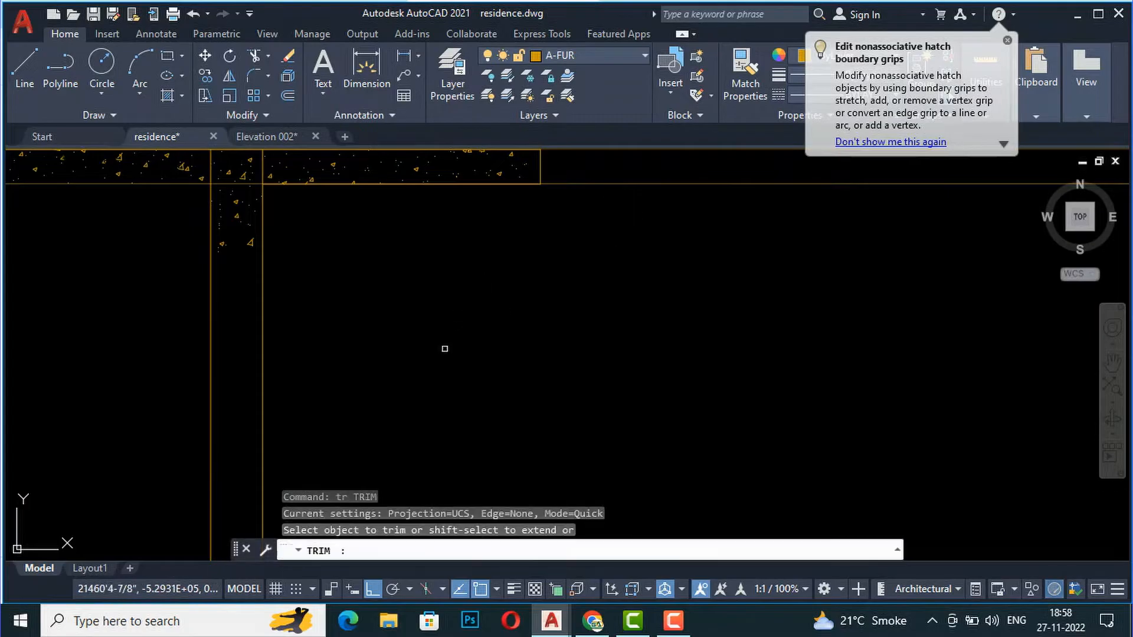
{"action": "scroll", "coordinate": [442, 347], "scroll_direction": "down", "scroll_amount": 4}
{"action": "left_click_drag", "start_coordinate": [544, 346], "coordinate": [590, 215]}
{"action": "key", "text": "Return"}
{"action": "scroll", "coordinate": [579, 224], "scroll_direction": "down", "scroll_amount": 2}
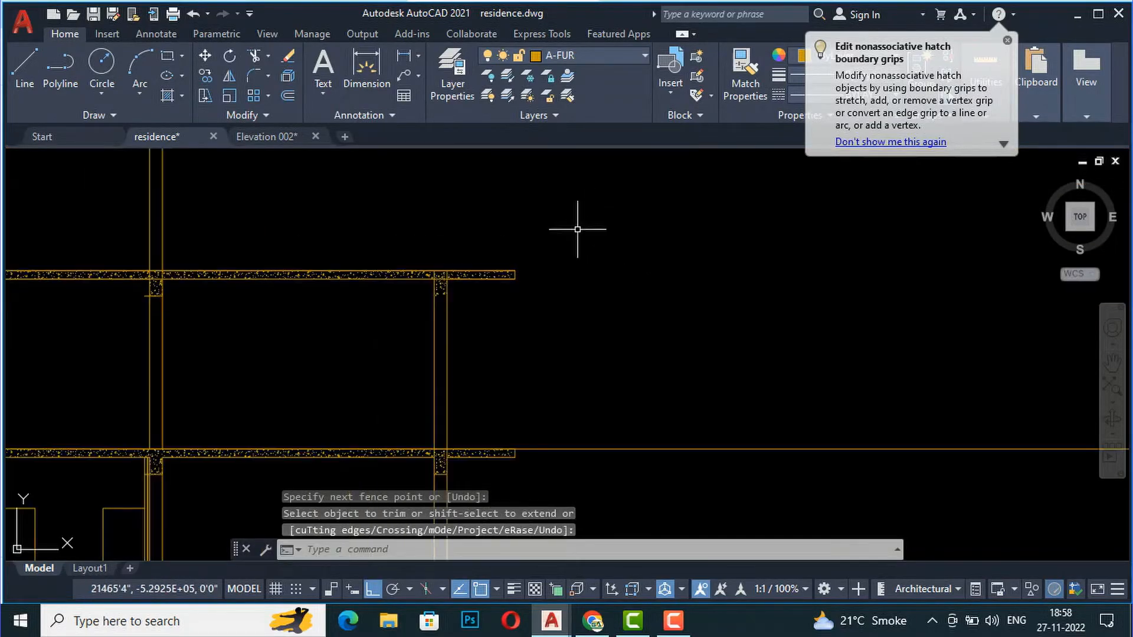
- Offset the upper slab's underside line 1' downward at the outermost column to form the beam bottom
{"action": "scroll", "coordinate": [466, 268], "scroll_direction": "up", "scroll_amount": 4}
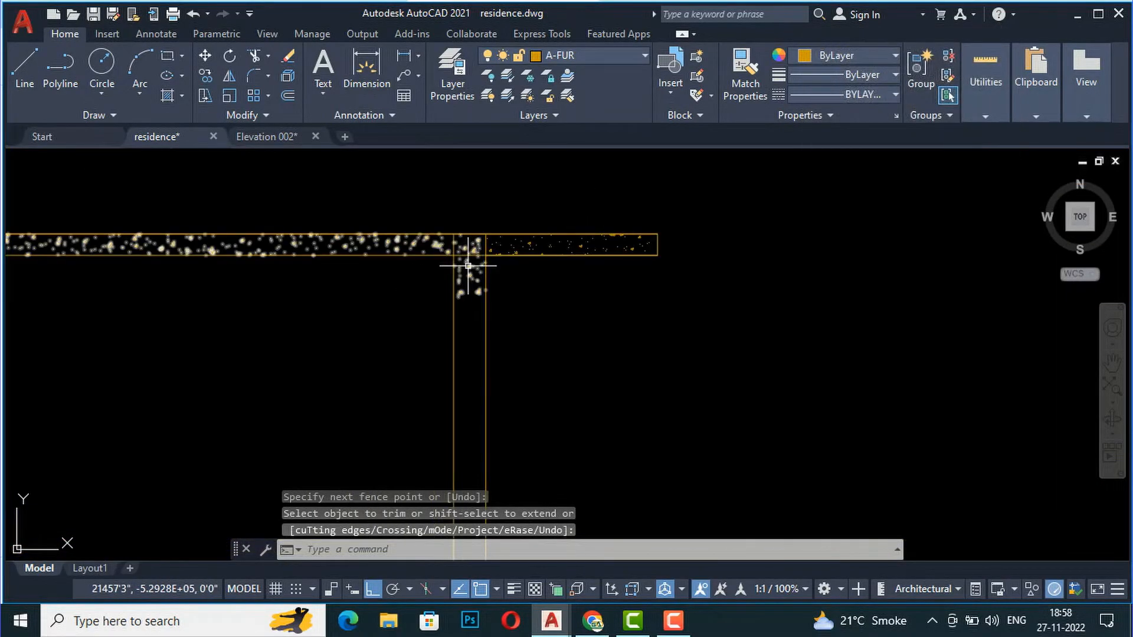
{"action": "type", "text": "o"}
{"action": "key", "text": "Return"}
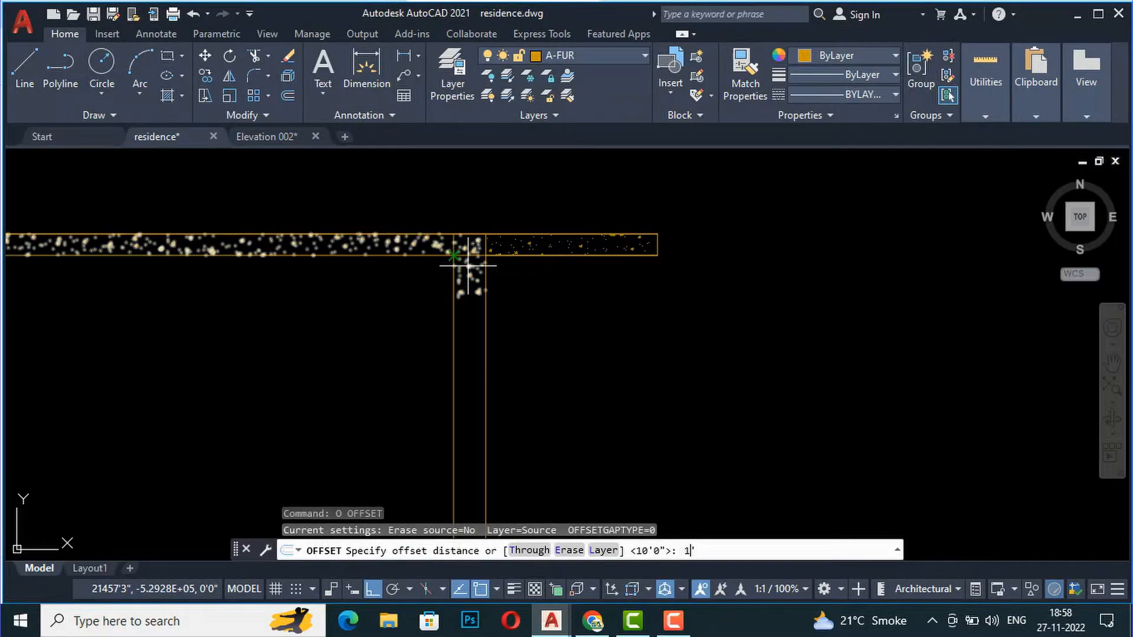
{"action": "type", "text": "1'"}
{"action": "key", "text": "Return"}
{"action": "left_click", "coordinate": [473, 261]}
{"action": "scroll", "coordinate": [474, 261], "scroll_direction": "up", "scroll_amount": 4}
{"action": "left_click", "coordinate": [463, 246]}
{"action": "left_click", "coordinate": [693, 303]}
{"action": "key", "text": "Return"}
- Trim the excess beam-bottom line on either side of the outermost and middle columns beneath the upper slab
{"action": "type", "text": "tr"}
{"action": "key", "text": "Return"}
{"action": "left_click_drag", "start_coordinate": [990, 451], "coordinate": [861, 319]}
{"action": "scroll", "coordinate": [787, 365], "scroll_direction": "down", "scroll_amount": 4}
{"action": "left_click_drag", "start_coordinate": [497, 405], "coordinate": [442, 339]}
{"action": "scroll", "coordinate": [806, 306], "scroll_direction": "down", "scroll_amount": 4}
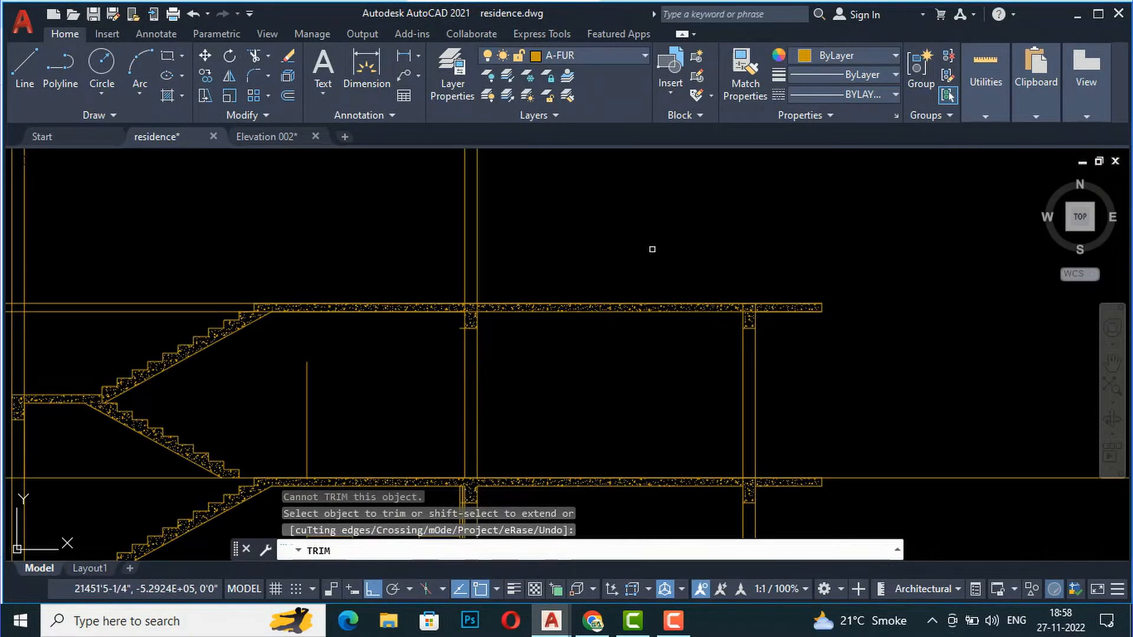
{"action": "scroll", "coordinate": [430, 321], "scroll_direction": "up", "scroll_amount": 4}
{"action": "scroll", "coordinate": [519, 317], "scroll_direction": "up", "scroll_amount": 6}
{"action": "left_click_drag", "start_coordinate": [429, 414], "coordinate": [395, 342]}
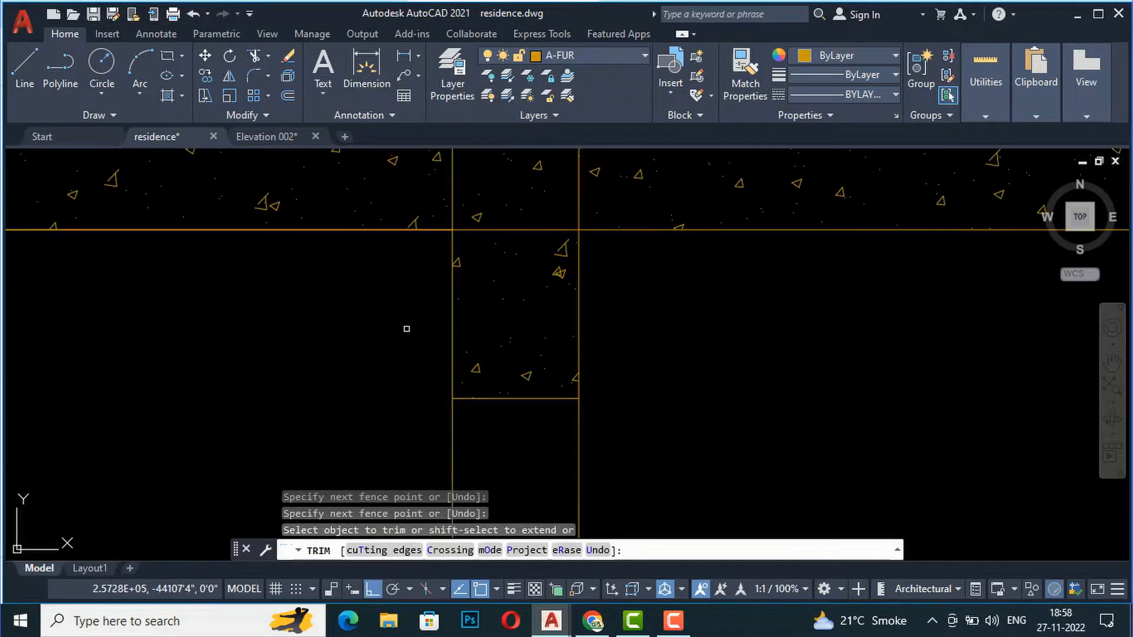
{"action": "scroll", "coordinate": [401, 336], "scroll_direction": "down", "scroll_amount": 5}
{"action": "key", "text": "Return"}
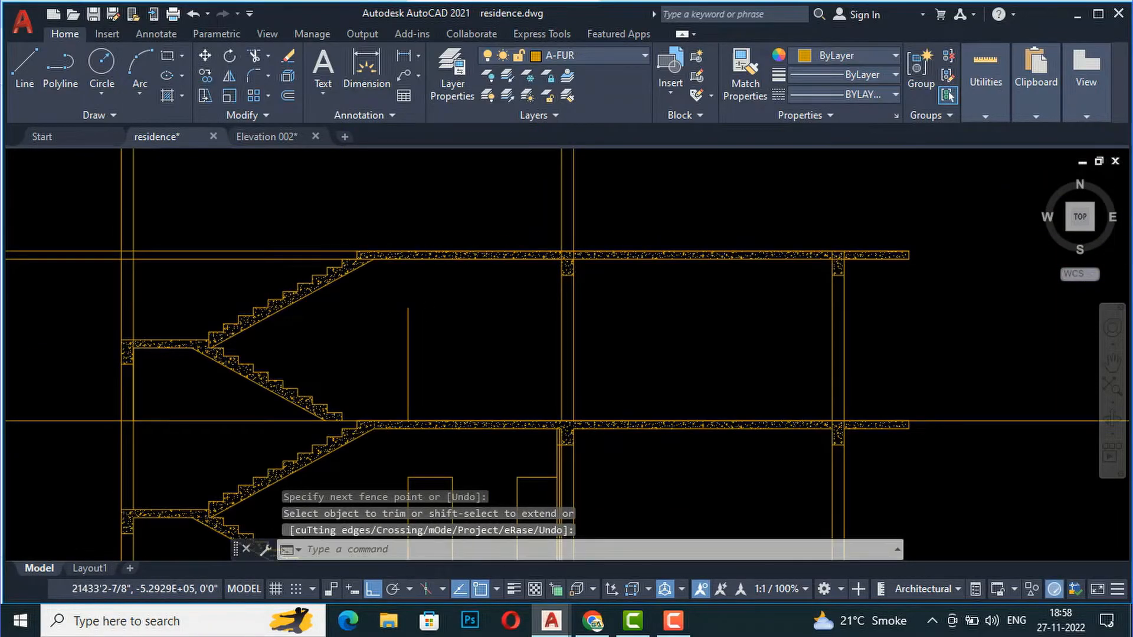
- Copy the two ground-floor door outlines straight up onto the first-floor slab
{"action": "scroll", "coordinate": [449, 274], "scroll_direction": "down", "scroll_amount": 4}
{"action": "scroll", "coordinate": [463, 355], "scroll_direction": "up", "scroll_amount": 4}
{"action": "left_click_drag", "start_coordinate": [515, 381], "coordinate": [498, 321]}
{"action": "scroll", "coordinate": [421, 278], "scroll_direction": "down", "scroll_amount": 8}
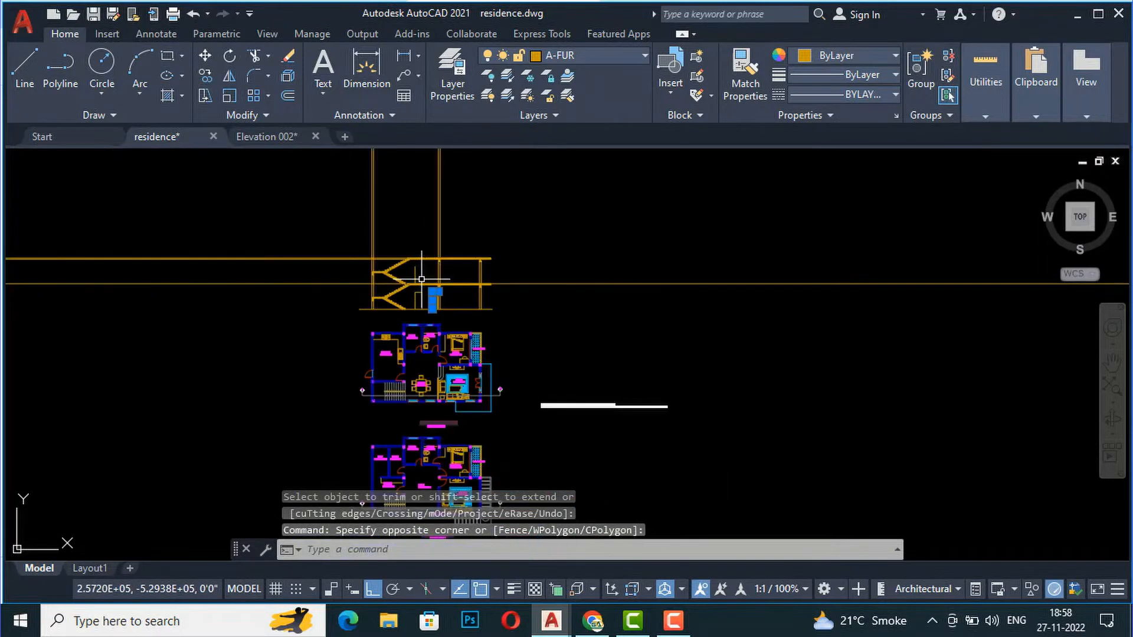
{"action": "scroll", "coordinate": [426, 469], "scroll_direction": "up", "scroll_amount": 5}
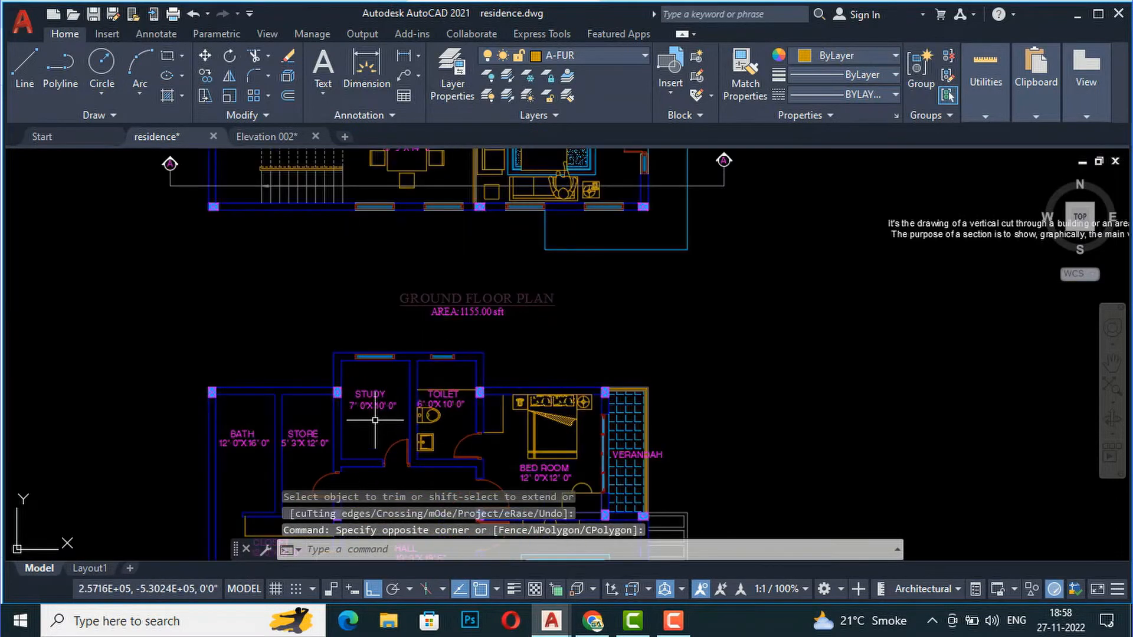
{"action": "scroll", "coordinate": [375, 420], "scroll_direction": "down", "scroll_amount": 5}
{"action": "scroll", "coordinate": [450, 260], "scroll_direction": "up", "scroll_amount": 2}
{"action": "scroll", "coordinate": [450, 260], "scroll_direction": "up", "scroll_amount": 4}
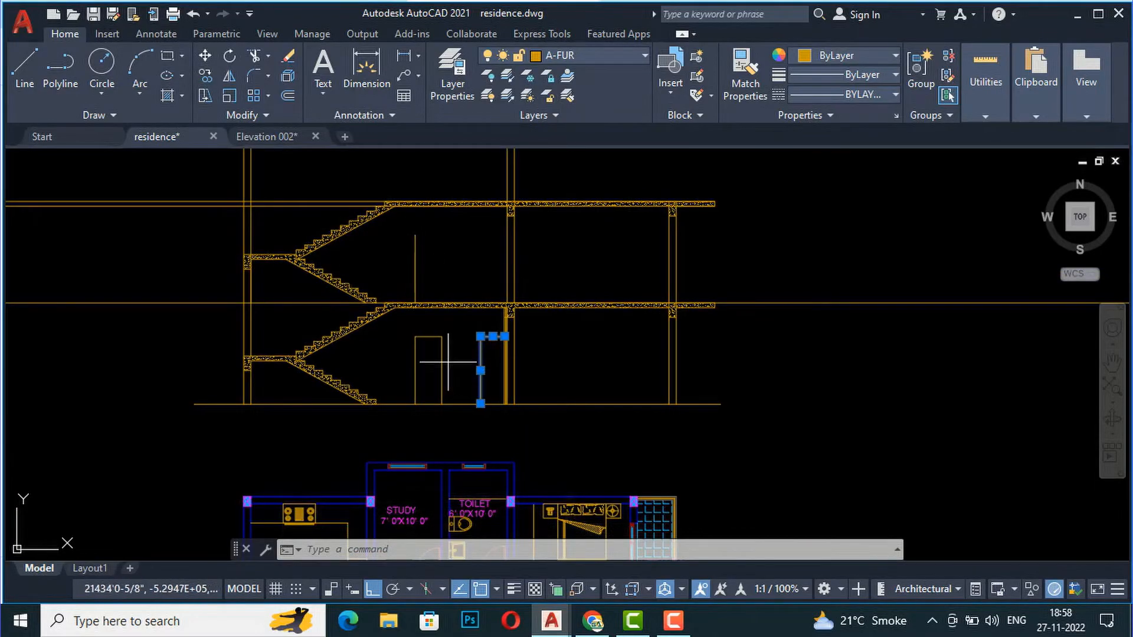
{"action": "left_click", "coordinate": [447, 363]}
{"action": "left_click", "coordinate": [434, 332]}
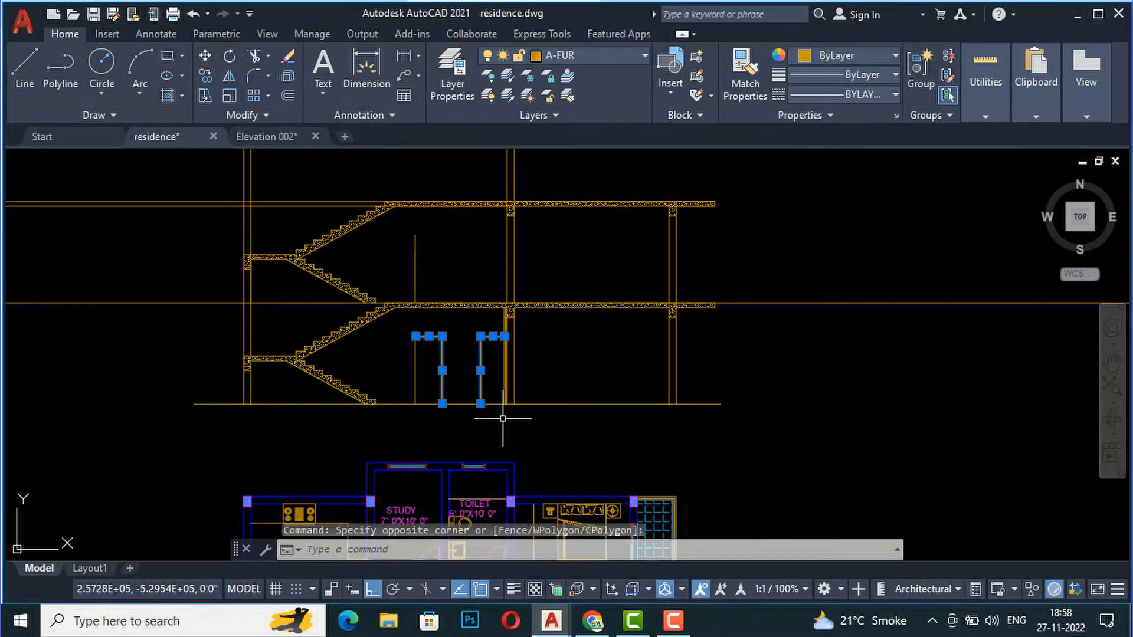
{"action": "type", "text": "co"}
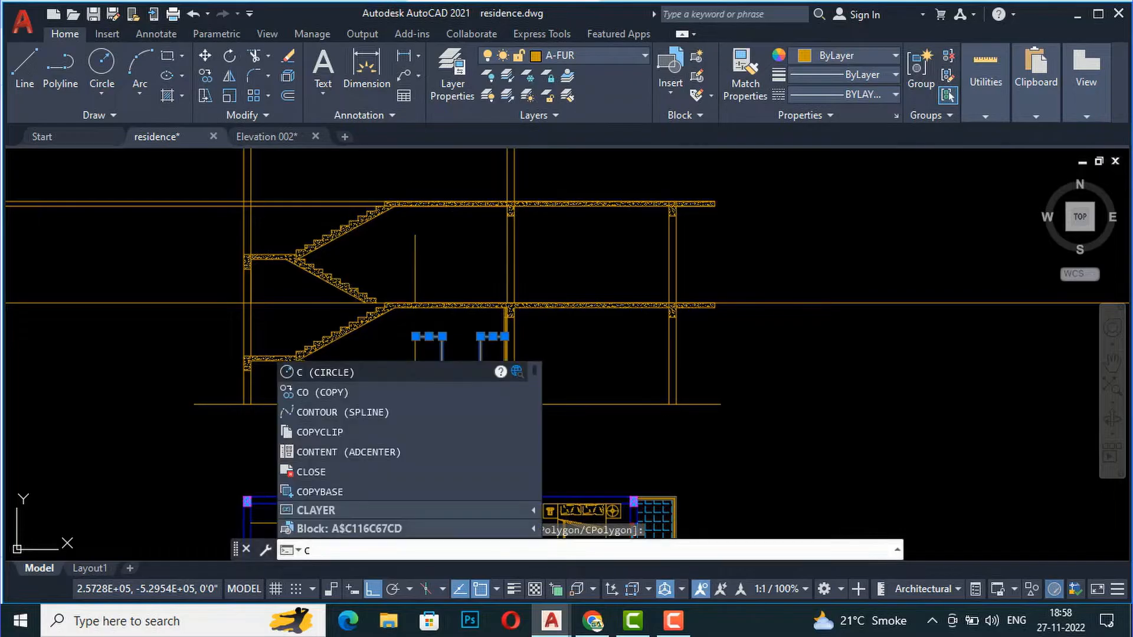
{"action": "key", "text": "Return"}
{"action": "left_click", "coordinate": [424, 403]}
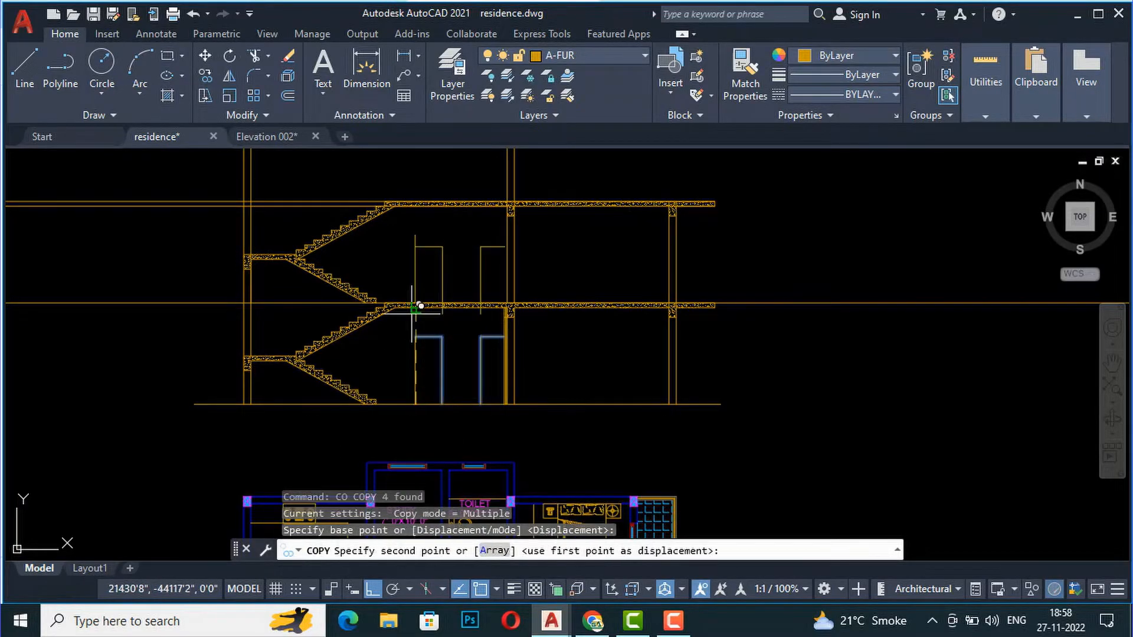
{"action": "left_click", "coordinate": [422, 294]}
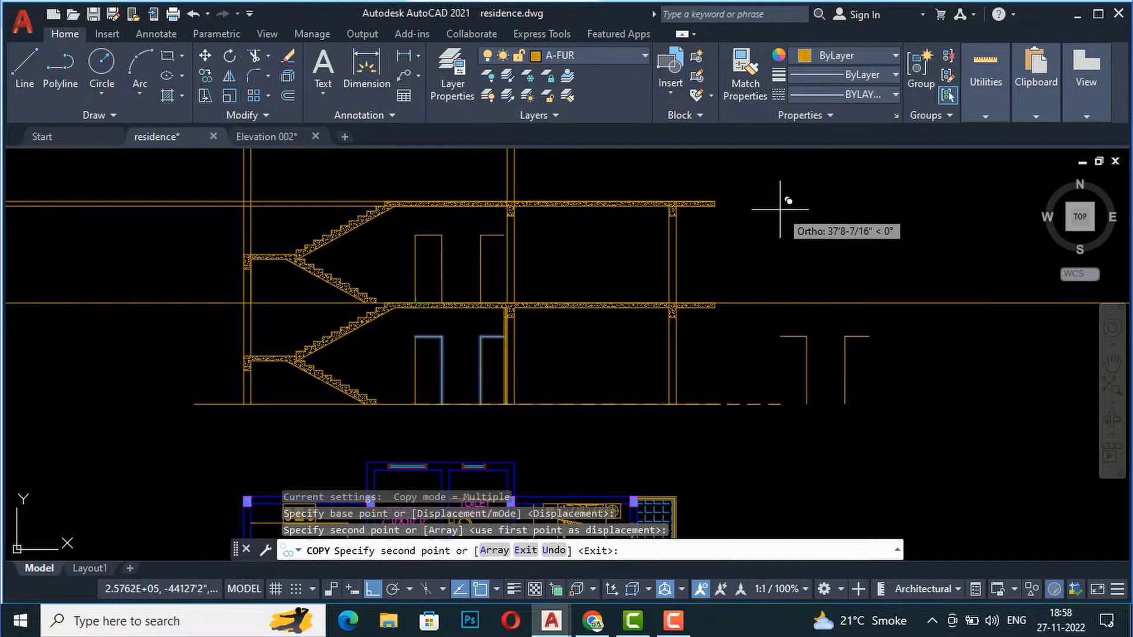
{"action": "key", "text": "Escape"}
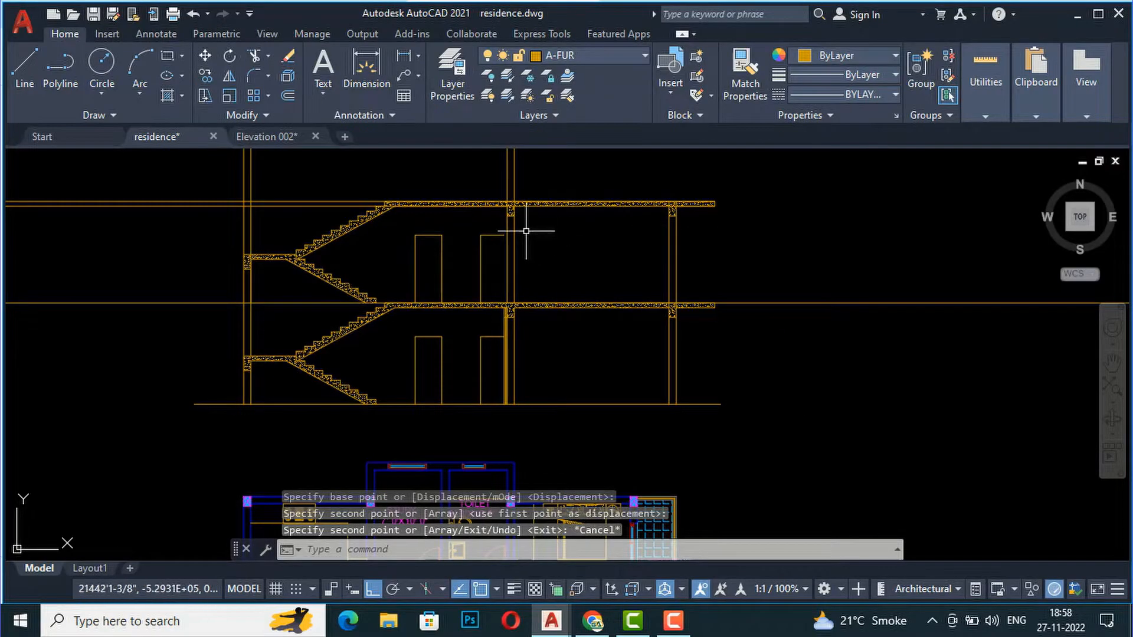
- Trim the middle and stair-side column lines above the upper slab with a fence
{"action": "scroll", "coordinate": [418, 289], "scroll_direction": "down", "scroll_amount": 2}
{"action": "scroll", "coordinate": [489, 184], "scroll_direction": "up", "scroll_amount": 2}
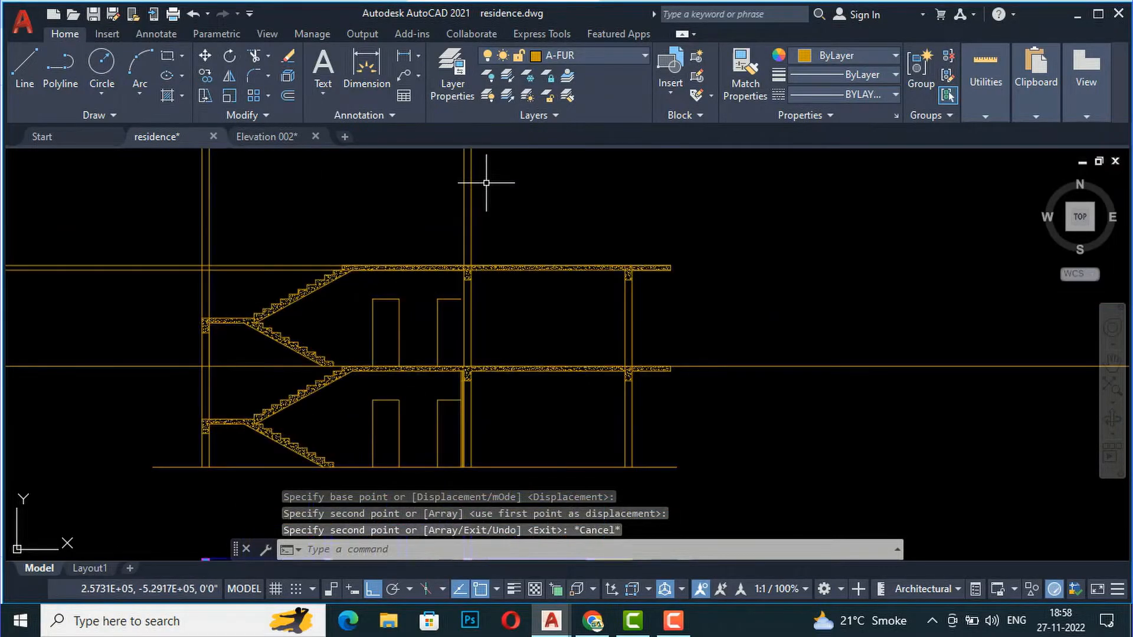
{"action": "type", "text": "tr"}
{"action": "key", "text": "Return"}
{"action": "left_click", "coordinate": [506, 231]}
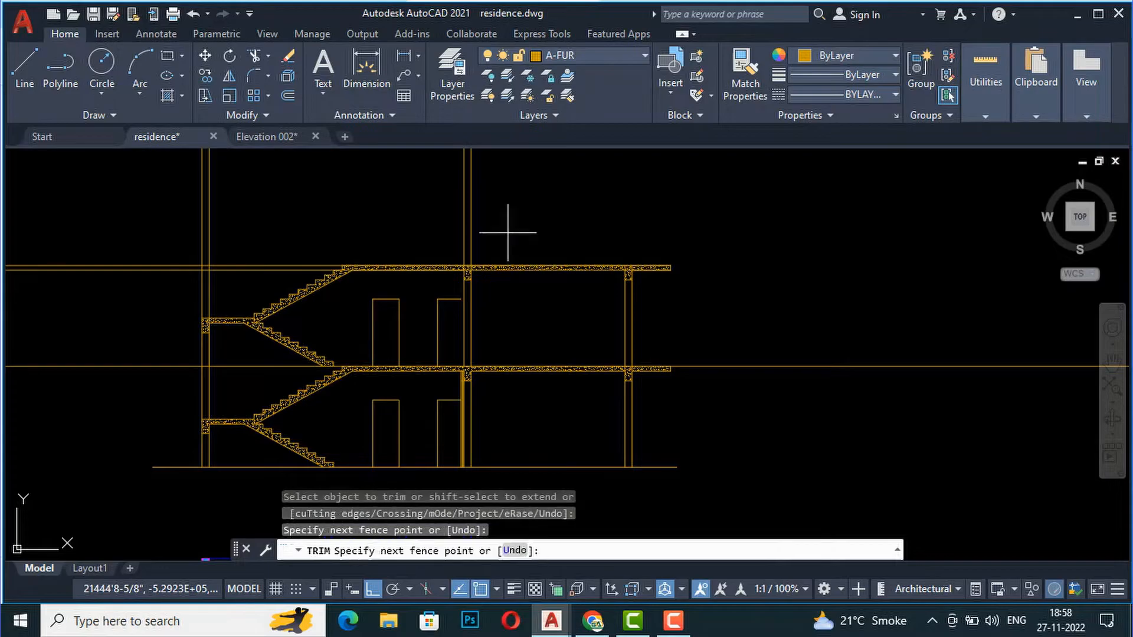
{"action": "left_click", "coordinate": [161, 193]}
{"action": "key", "text": "Return"}
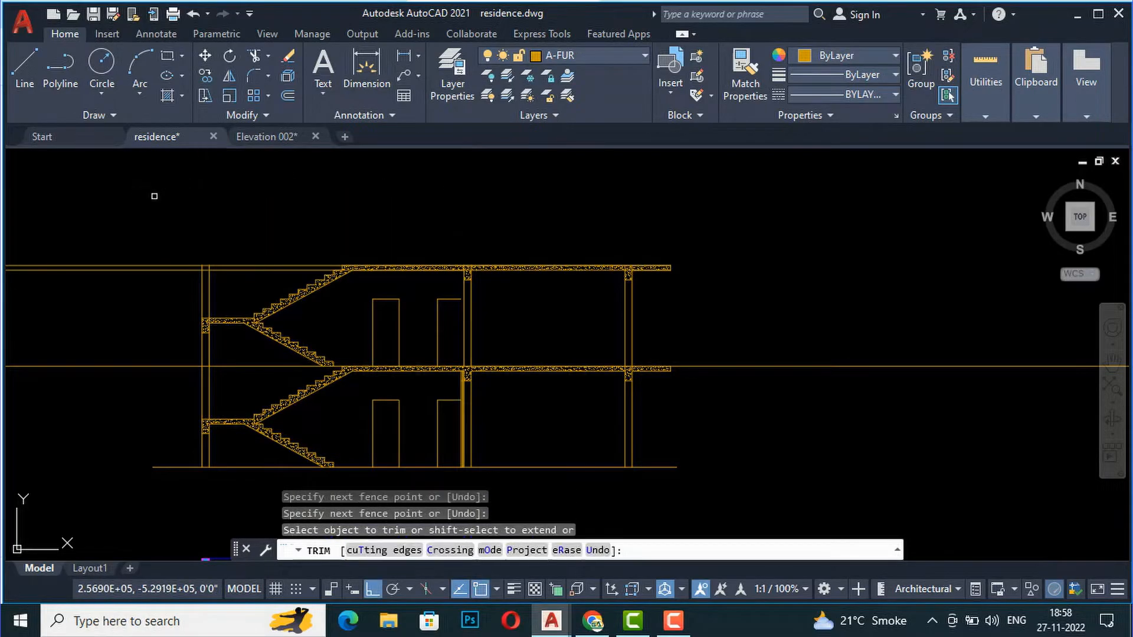
{"action": "key", "text": "Return"}
- Trim the two upper slab lines over the staircase and beyond the stair-side column
{"action": "scroll", "coordinate": [230, 259], "scroll_direction": "up", "scroll_amount": 2}
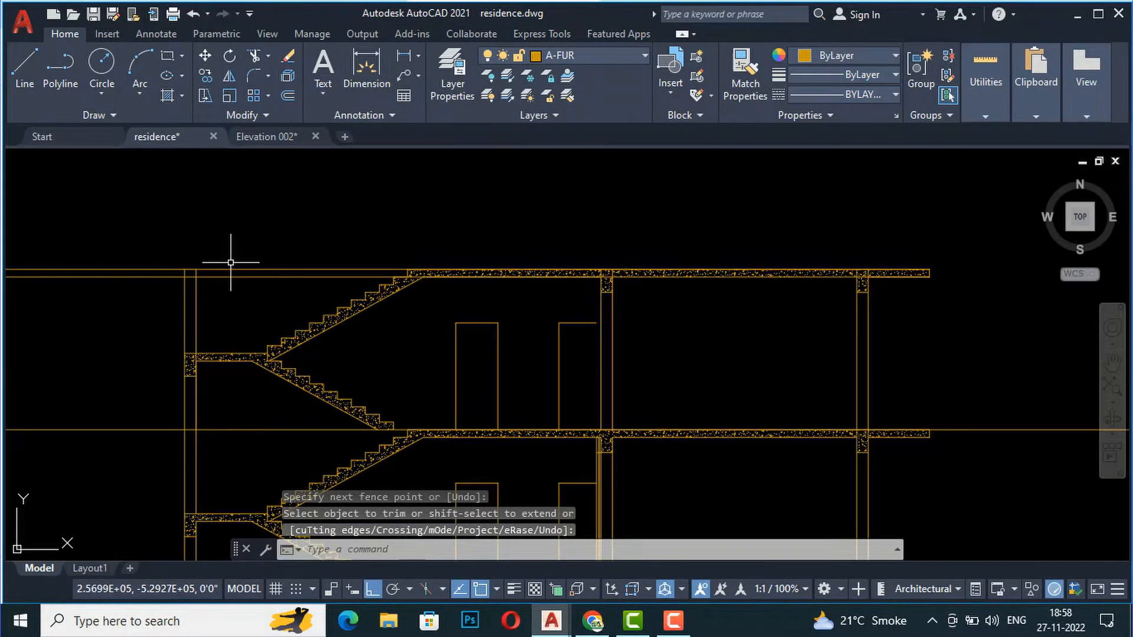
{"action": "type", "text": "tr"}
{"action": "key", "text": "Return"}
{"action": "left_click", "coordinate": [305, 304]}
{"action": "left_click", "coordinate": [284, 233]}
{"action": "key", "text": "Return"}
{"action": "left_click", "coordinate": [121, 290]}
{"action": "key", "text": "Return"}
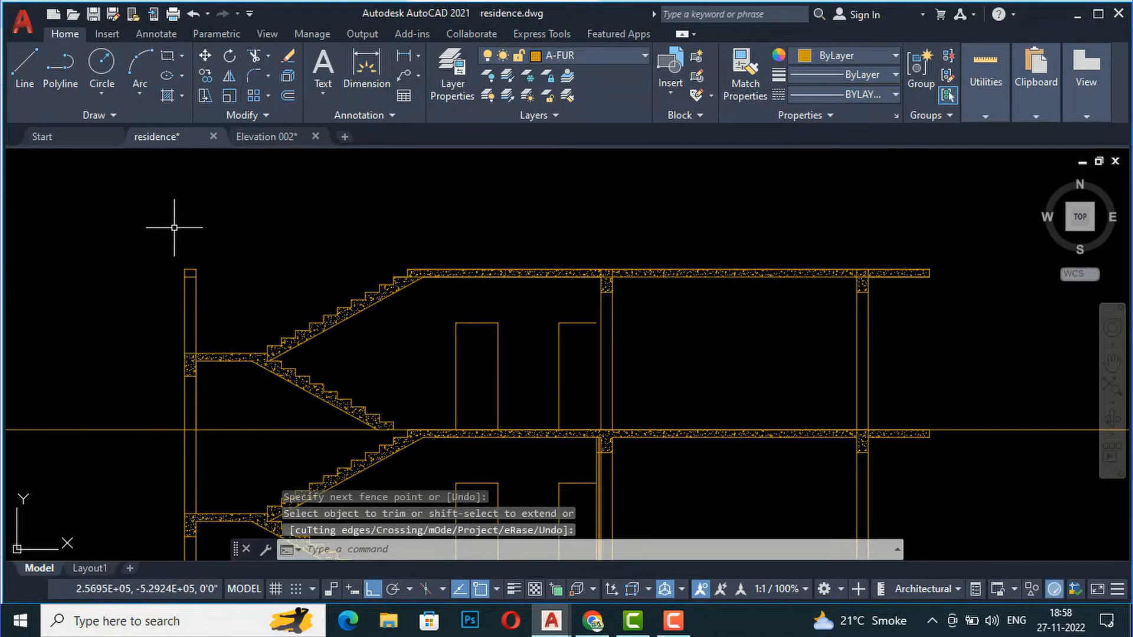
- Extend the top line of the upper-floor door beside the middle column to the column's face
{"action": "scroll", "coordinate": [278, 271], "scroll_direction": "down", "scroll_amount": 4}
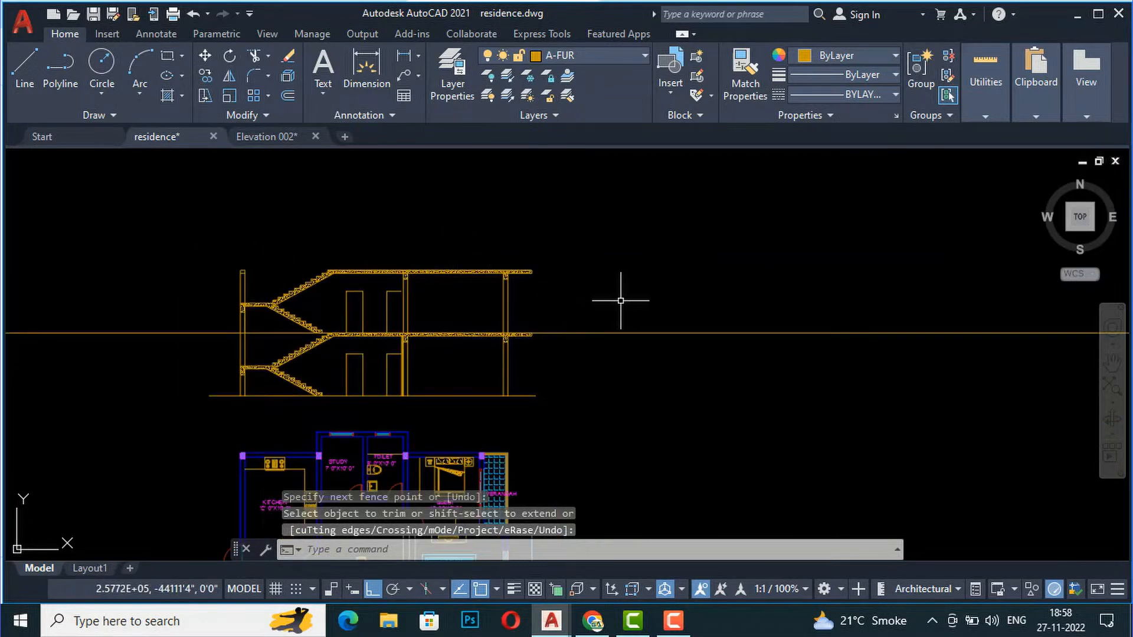
{"action": "scroll", "coordinate": [413, 280], "scroll_direction": "up", "scroll_amount": 4}
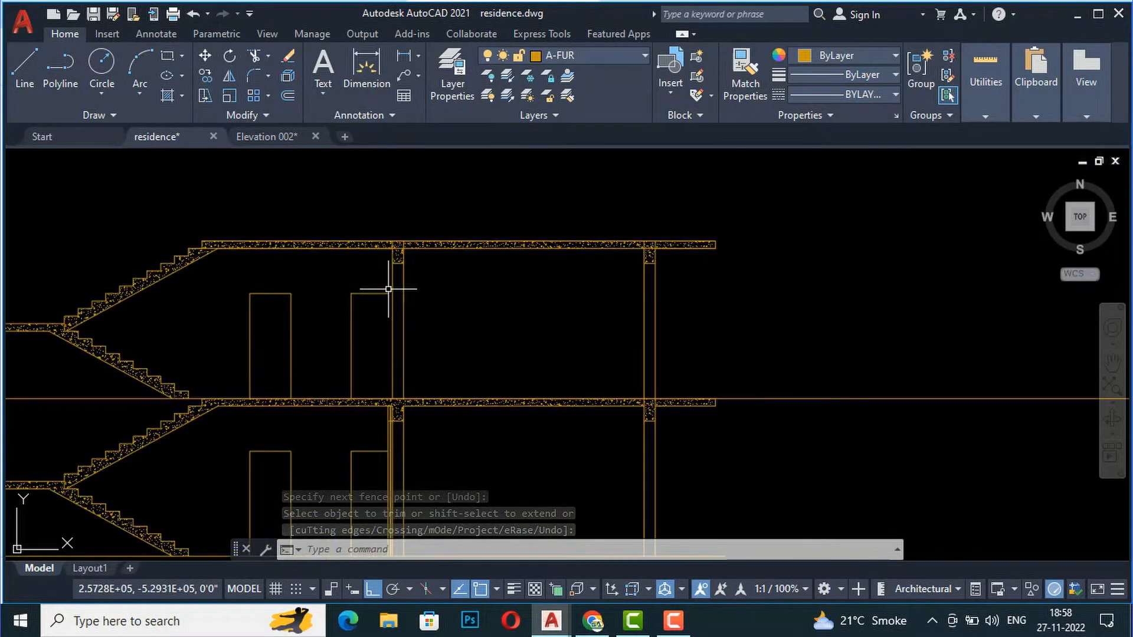
{"action": "scroll", "coordinate": [388, 289], "scroll_direction": "up", "scroll_amount": 2}
{"action": "key", "text": "Escape"}
{"action": "type", "text": "ex"}
{"action": "key", "text": "Return"}
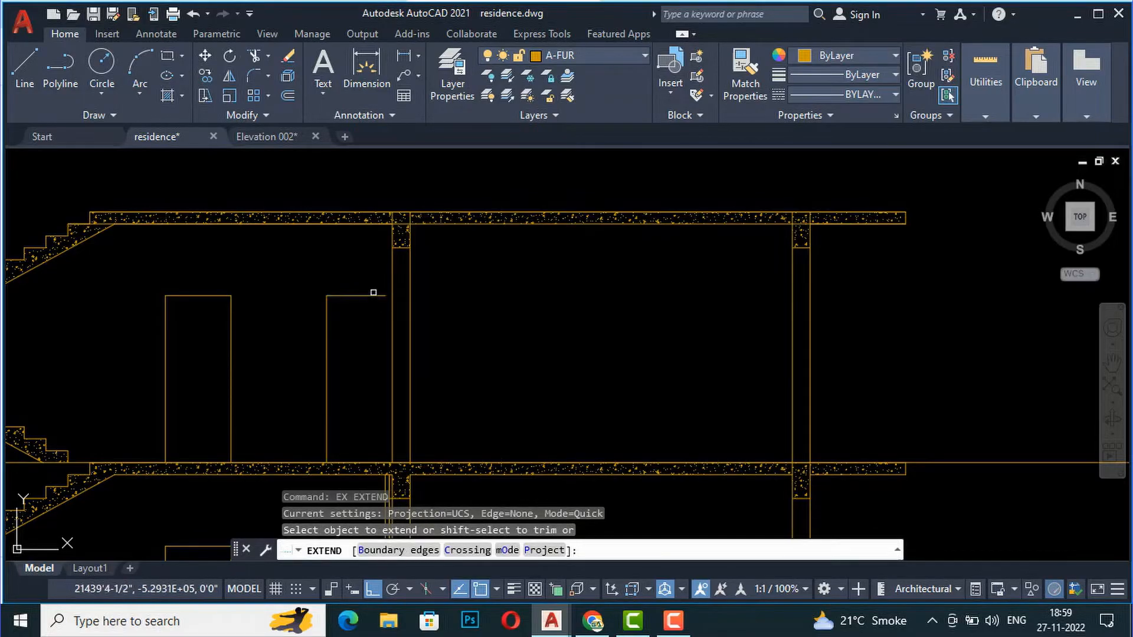
{"action": "double_click", "coordinate": [374, 298]}
{"action": "left_click", "coordinate": [375, 297]}
{"action": "key", "text": "Return"}
{"action": "key", "text": "Return"}
- Draw a horizontal line from the upper slab's top corner at the stairs to just beyond the stair-side column
{"action": "scroll", "coordinate": [332, 239], "scroll_direction": "down", "scroll_amount": 2}
{"action": "scroll", "coordinate": [332, 241], "scroll_direction": "down", "scroll_amount": 4}
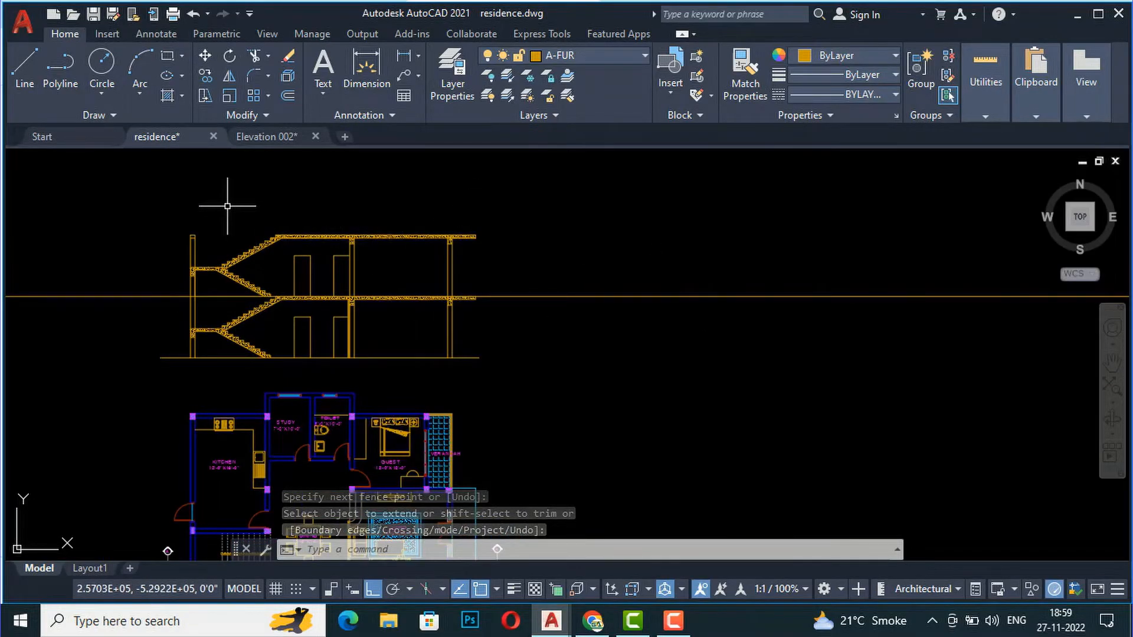
{"action": "scroll", "coordinate": [228, 205], "scroll_direction": "up", "scroll_amount": 2}
{"action": "scroll", "coordinate": [332, 203], "scroll_direction": "down", "scroll_amount": 5}
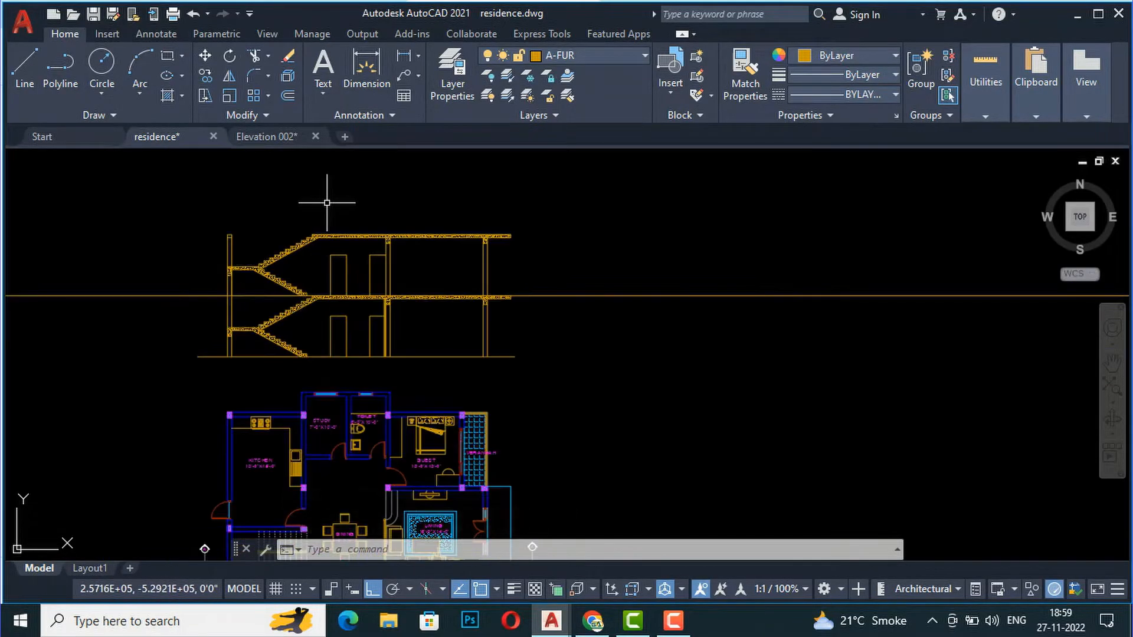
{"action": "scroll", "coordinate": [303, 490], "scroll_direction": "up", "scroll_amount": 2}
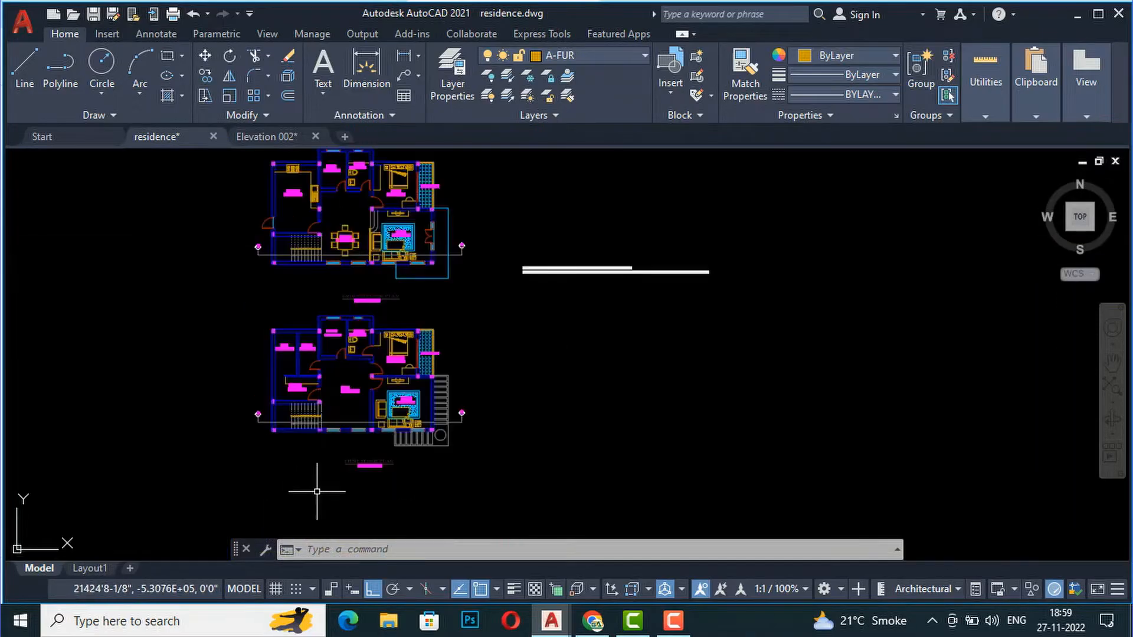
{"action": "scroll", "coordinate": [322, 451], "scroll_direction": "down", "scroll_amount": 4}
{"action": "scroll", "coordinate": [313, 295], "scroll_direction": "up", "scroll_amount": 8}
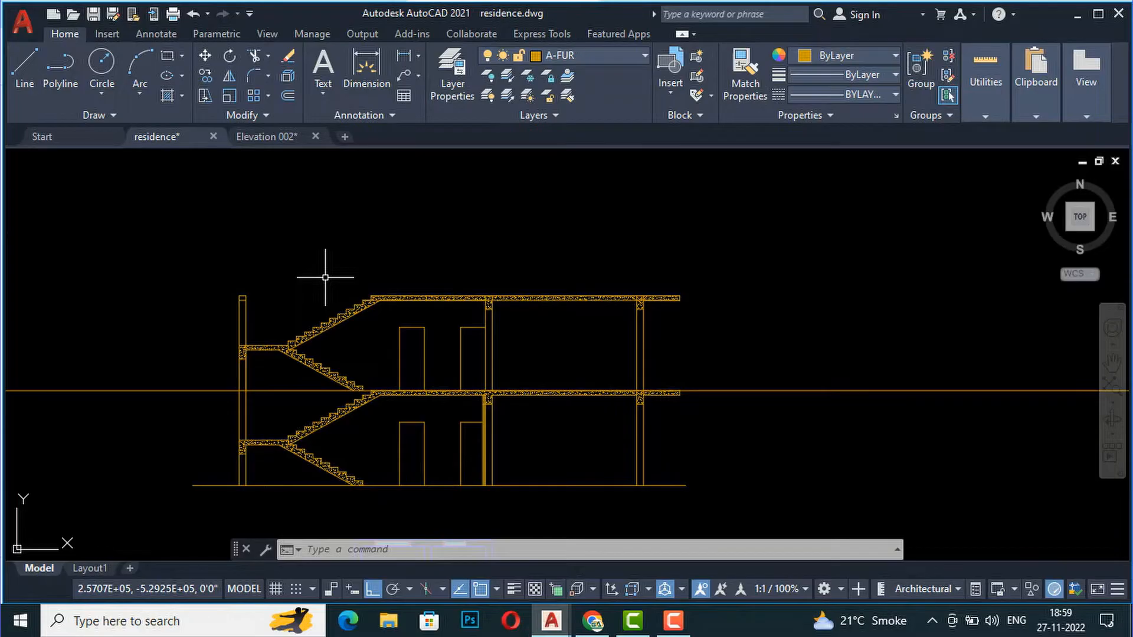
{"action": "type", "text": "l"}
{"action": "key", "text": "Return"}
{"action": "scroll", "coordinate": [351, 292], "scroll_direction": "up", "scroll_amount": 4}
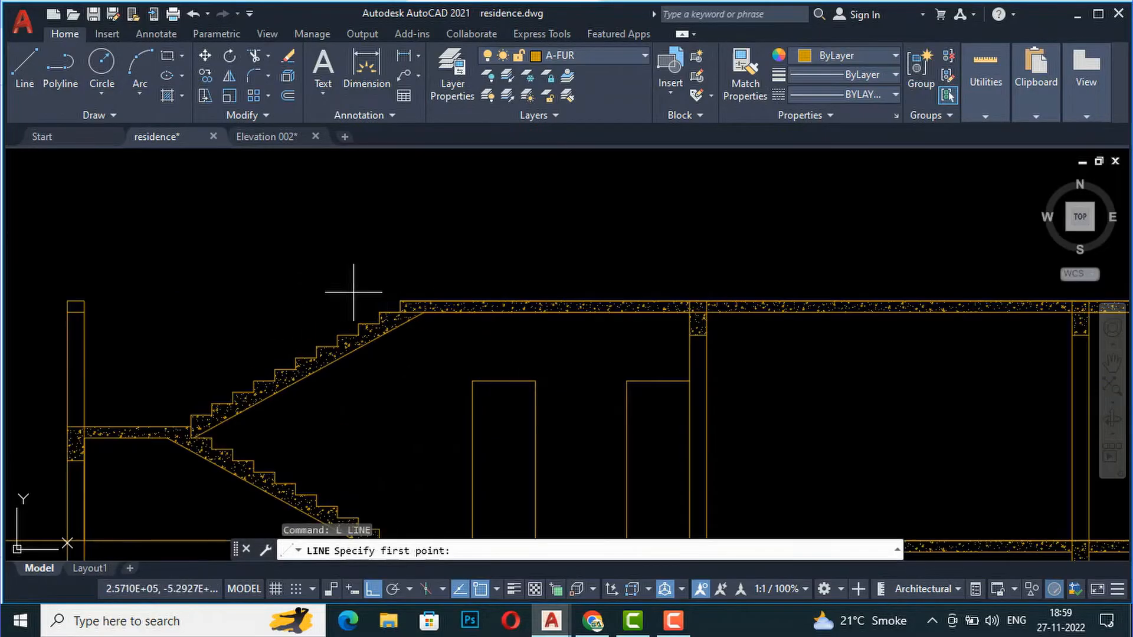
{"action": "left_click", "coordinate": [400, 300]}
{"action": "left_click", "coordinate": [38, 301]}
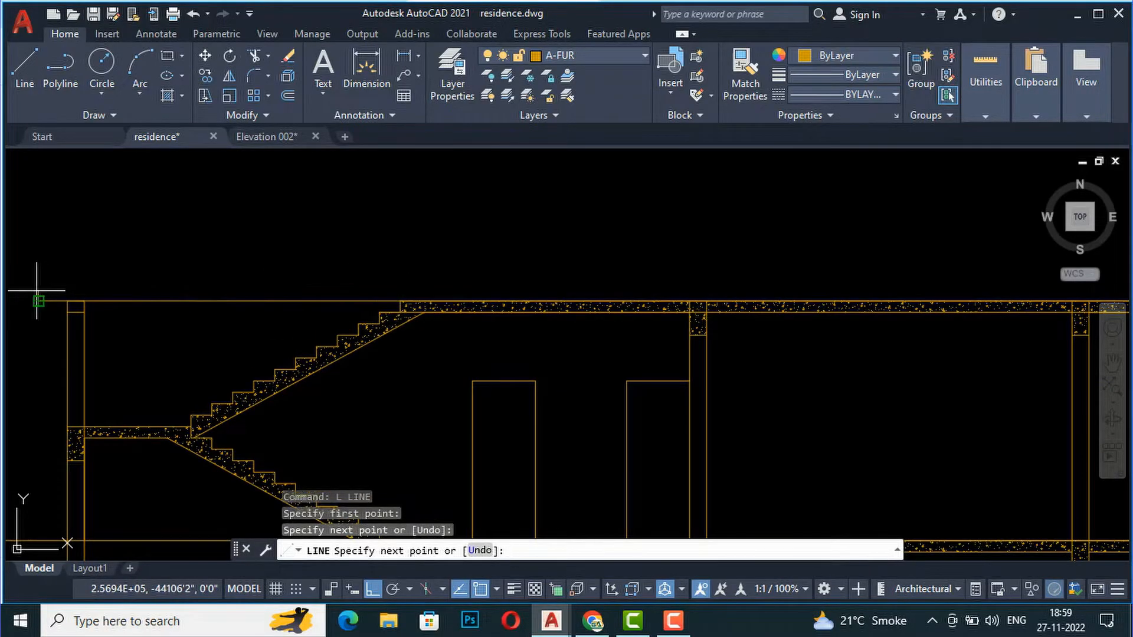
{"action": "key", "text": "Return"}
- Offset the horizontal line over the staircase 8' upward
{"action": "type", "text": "o"}
{"action": "key", "text": "Return"}
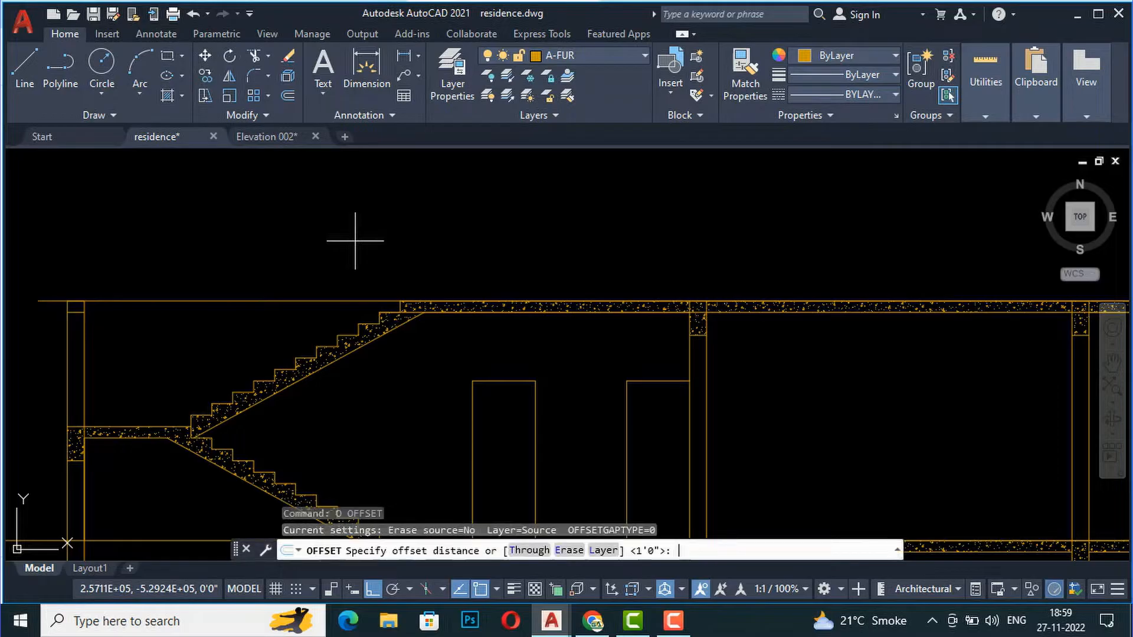
{"action": "type", "text": "8'"}
{"action": "key", "text": "Return"}
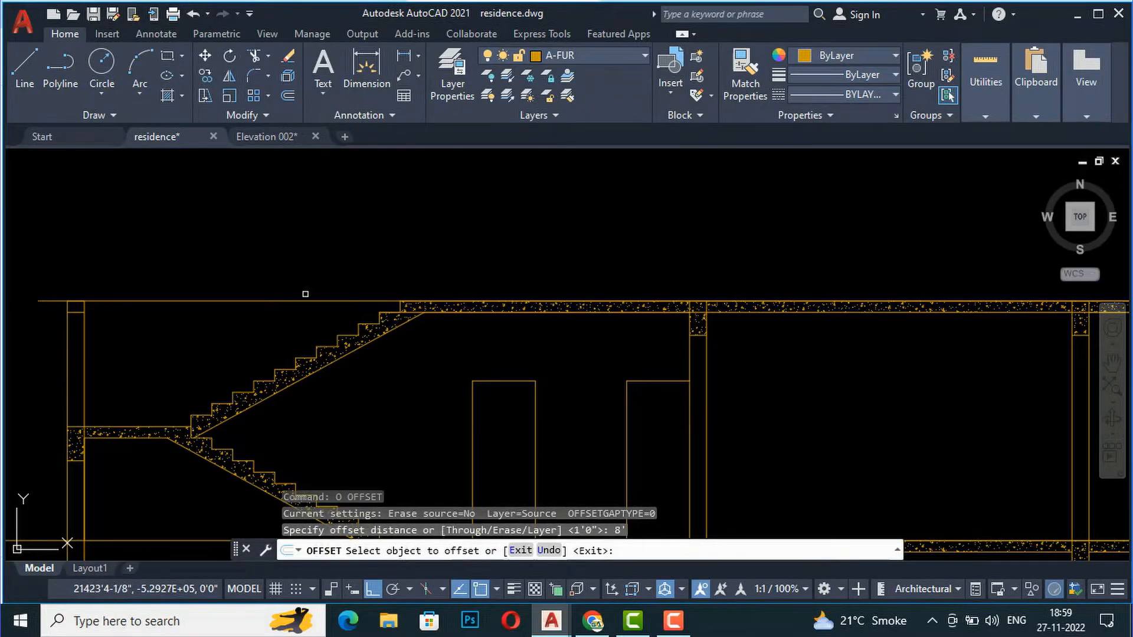
{"action": "left_click", "coordinate": [305, 301]}
{"action": "left_click", "coordinate": [319, 242]}
{"action": "scroll", "coordinate": [334, 333], "scroll_direction": "down", "scroll_amount": 4}
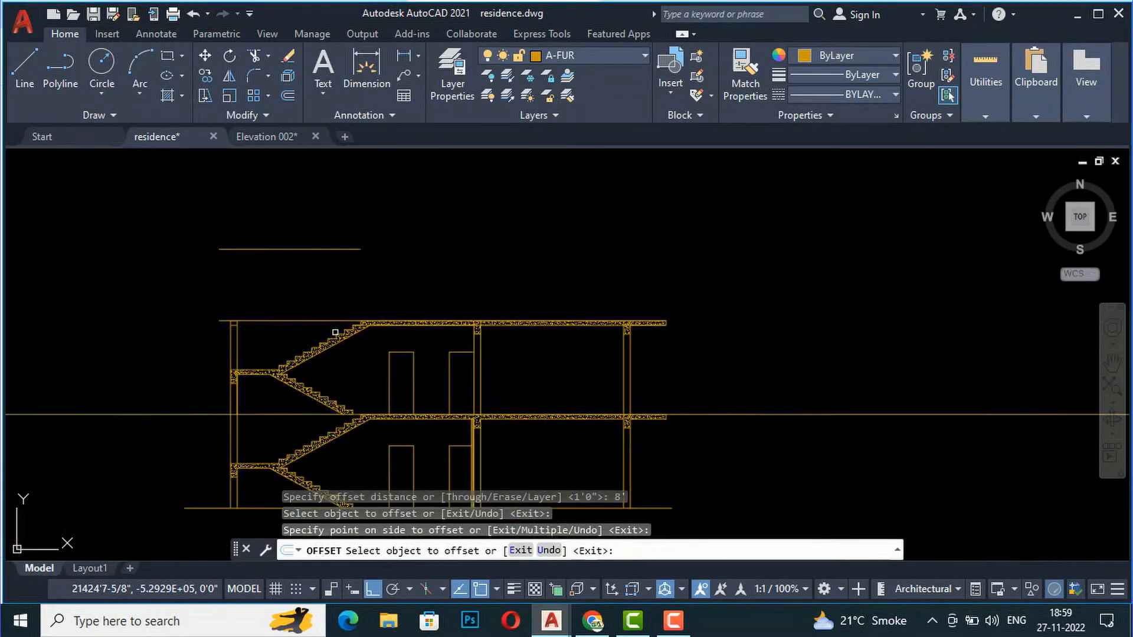
{"action": "key", "text": "Return"}
- Extend both lines of the stair-side column up to the offset line above the staircase
{"action": "scroll", "coordinate": [234, 272], "scroll_direction": "up", "scroll_amount": 2}
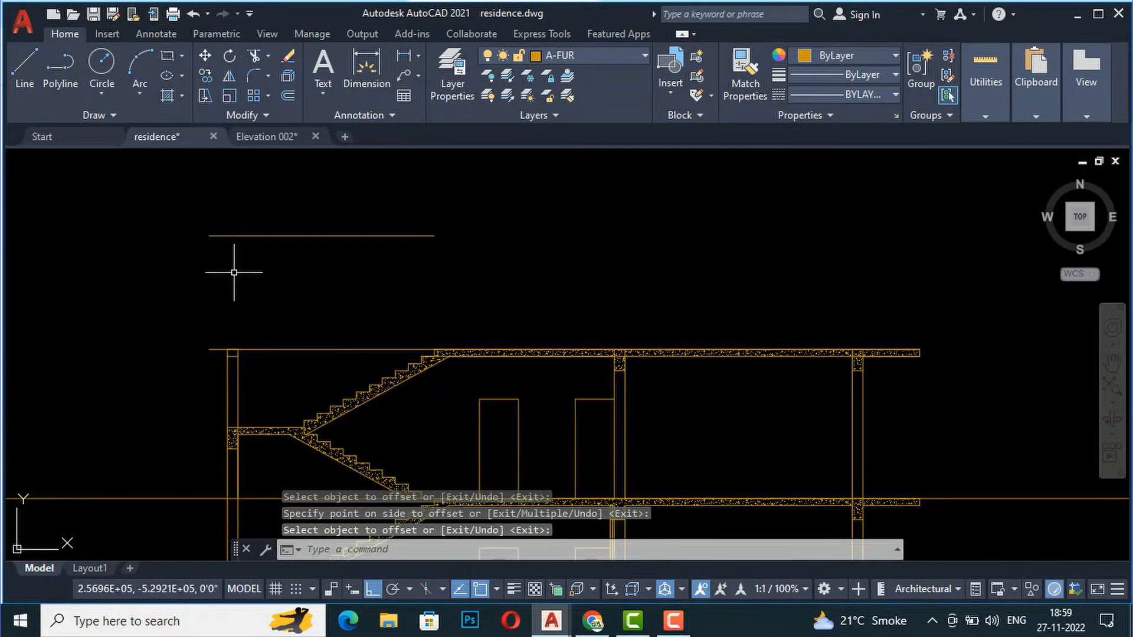
{"action": "type", "text": "ex"}
{"action": "key", "text": "Return"}
{"action": "left_click", "coordinate": [265, 234]}
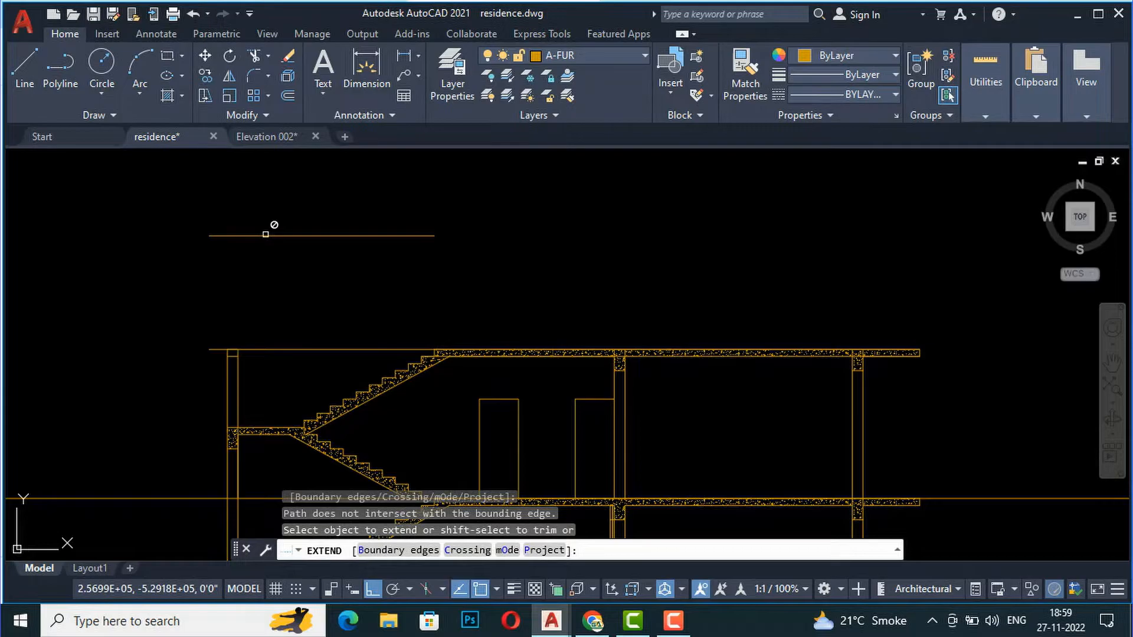
{"action": "left_click_drag", "start_coordinate": [253, 374], "coordinate": [177, 372]}
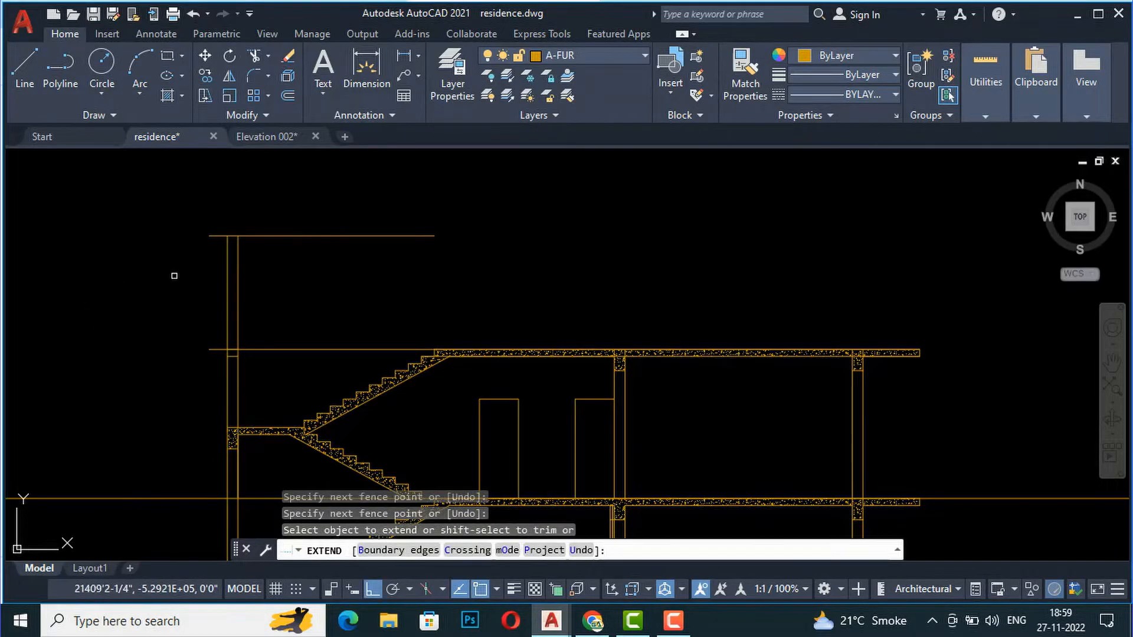
{"action": "key", "text": "Return"}
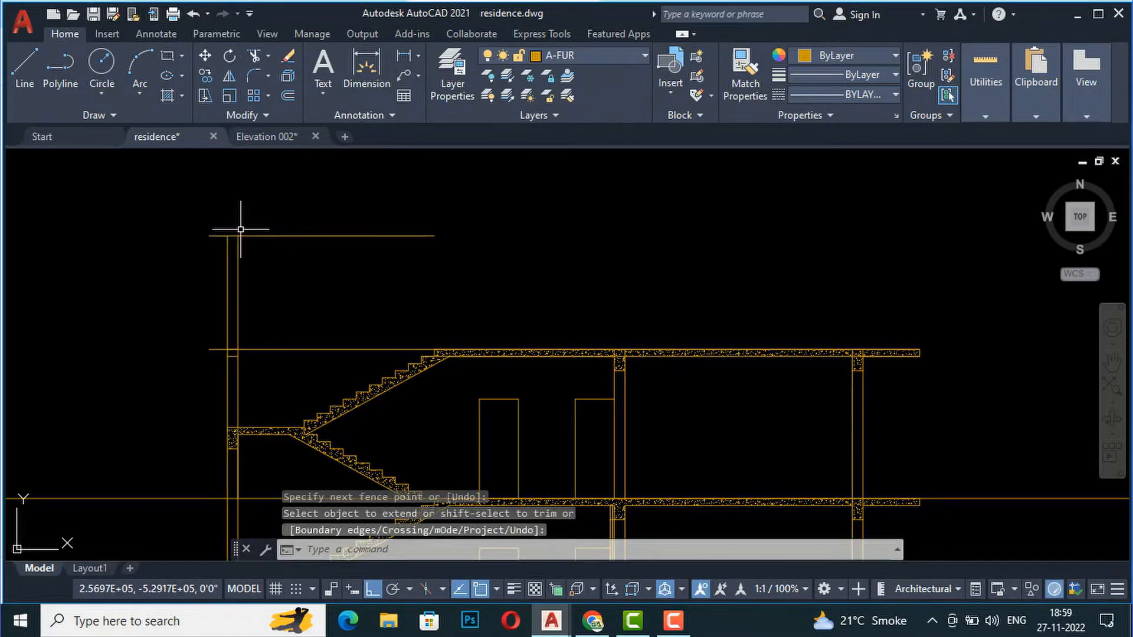
- Offset the stair roof's horizontal line 6" upward to give the roof slab its thickness
{"action": "type", "text": "o"}
{"action": "key", "text": "Return"}
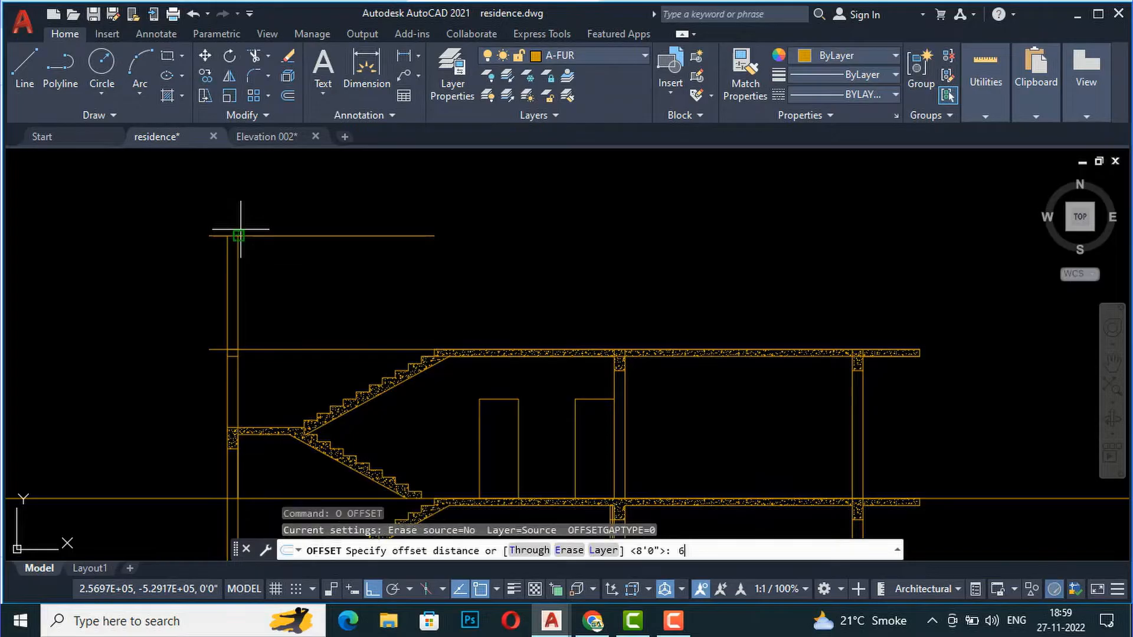
{"action": "type", "text": "6"}
{"action": "key", "text": "Return"}
{"action": "left_click", "coordinate": [266, 236]}
{"action": "left_click", "coordinate": [269, 171]}
{"action": "key", "text": "Return"}
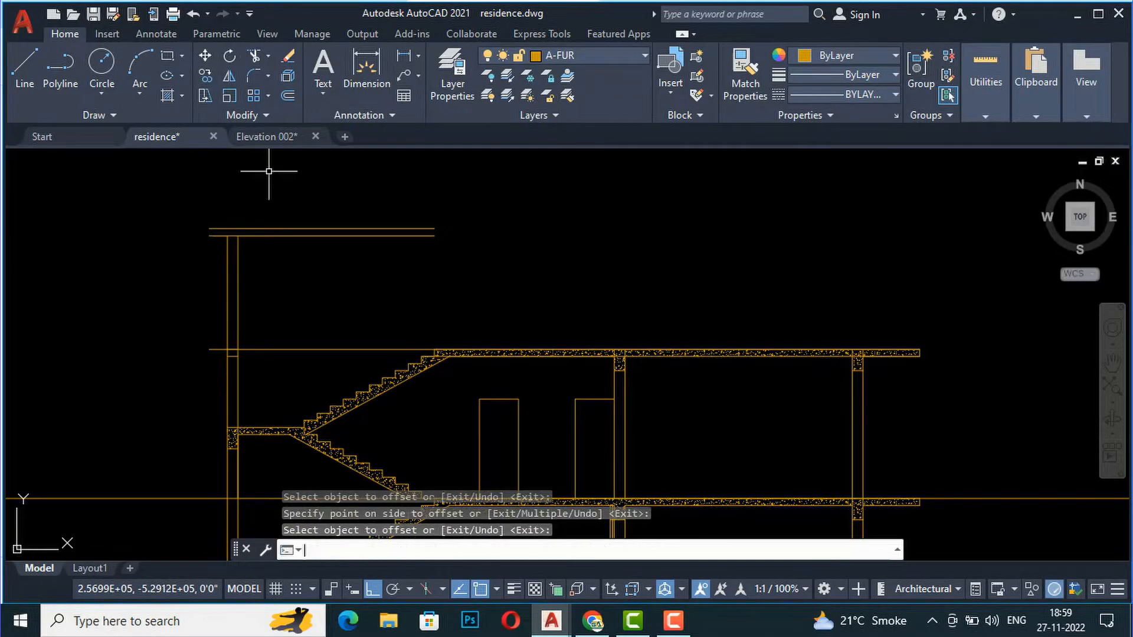
- Stretch the free ends of both roof slab lines horizontally past the head of the stairs
{"action": "scroll", "coordinate": [471, 244], "scroll_direction": "down", "scroll_amount": 3}
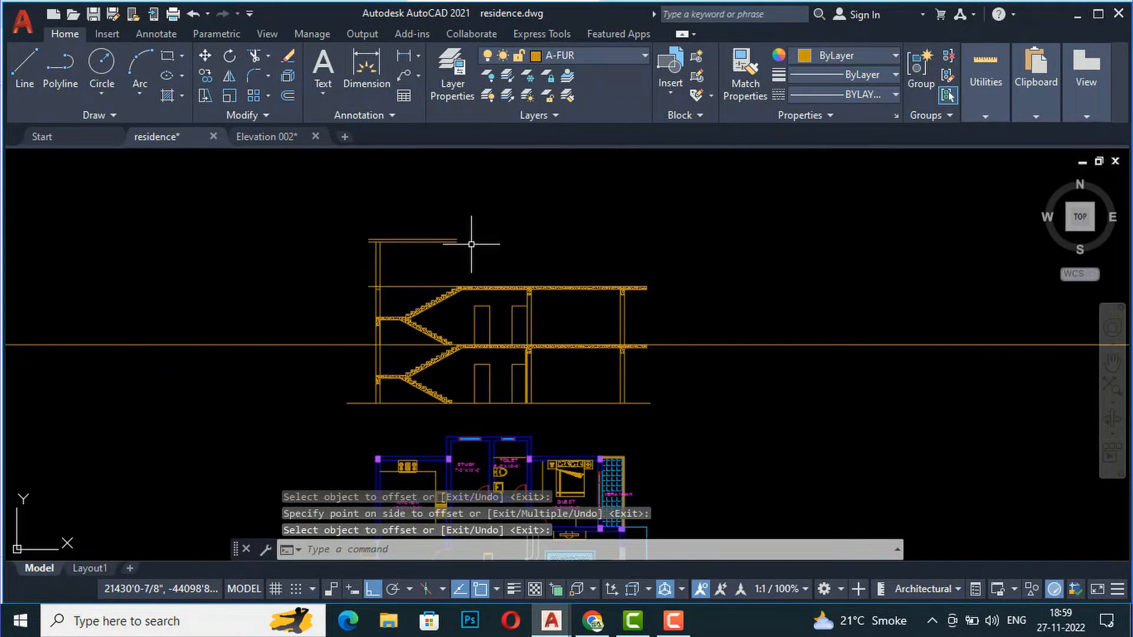
{"action": "scroll", "coordinate": [472, 244], "scroll_direction": "down", "scroll_amount": 3}
{"action": "scroll", "coordinate": [466, 236], "scroll_direction": "up", "scroll_amount": 5}
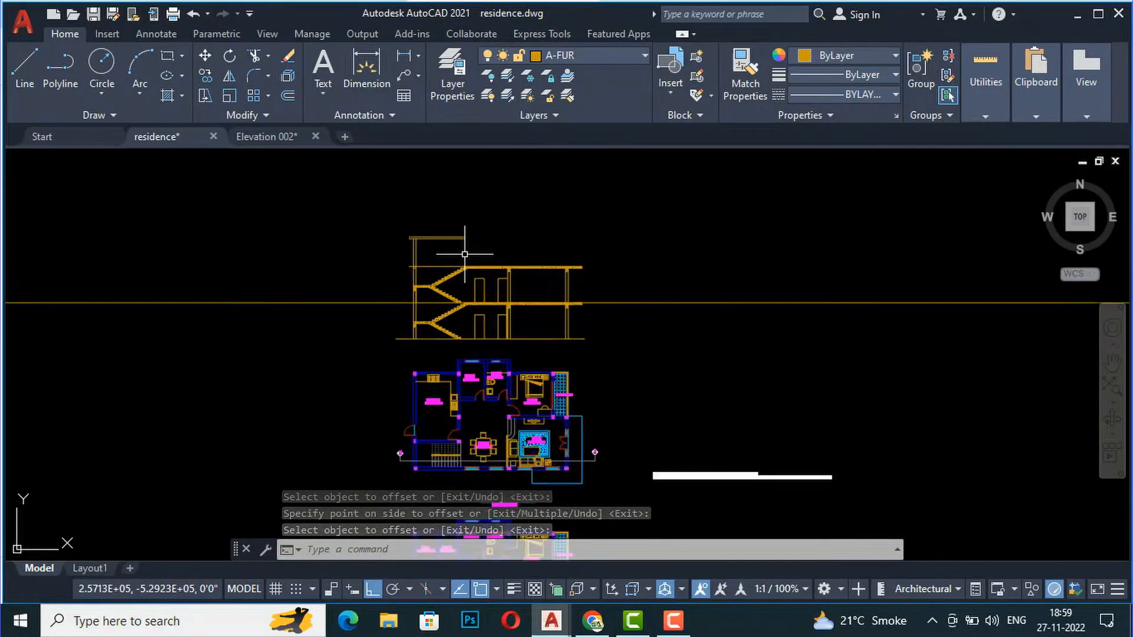
{"action": "scroll", "coordinate": [493, 236], "scroll_direction": "up", "scroll_amount": 2}
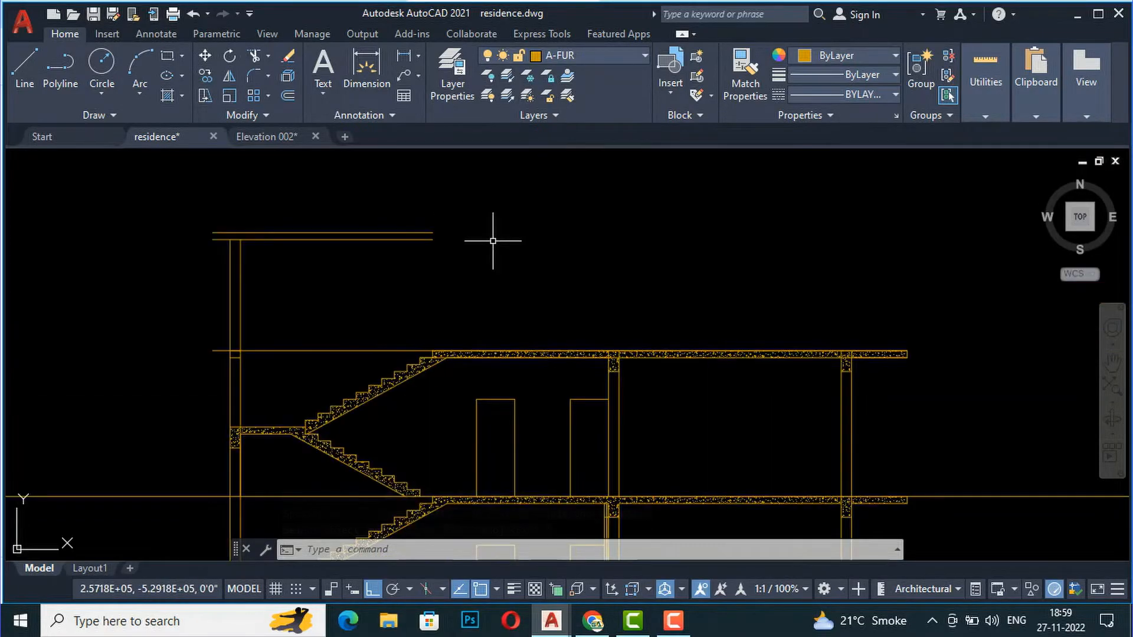
{"action": "left_click", "coordinate": [488, 290]}
{"action": "left_click", "coordinate": [418, 197]}
{"action": "type", "text": "s"}
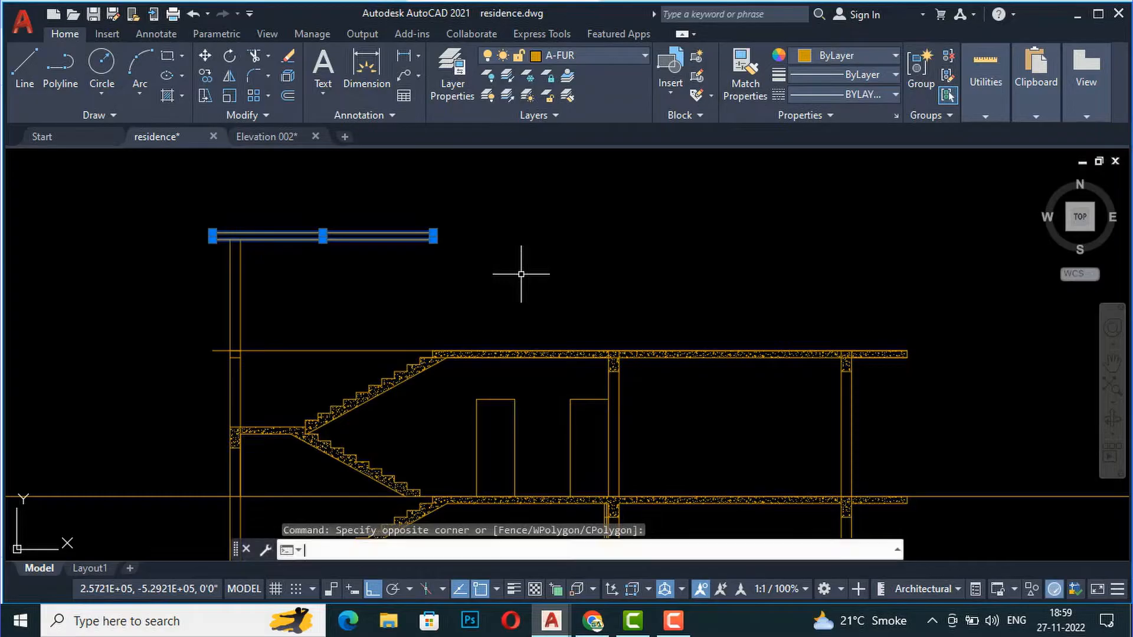
{"action": "key", "text": "Return"}
{"action": "left_click", "coordinate": [453, 273]}
{"action": "left_click", "coordinate": [519, 259]}
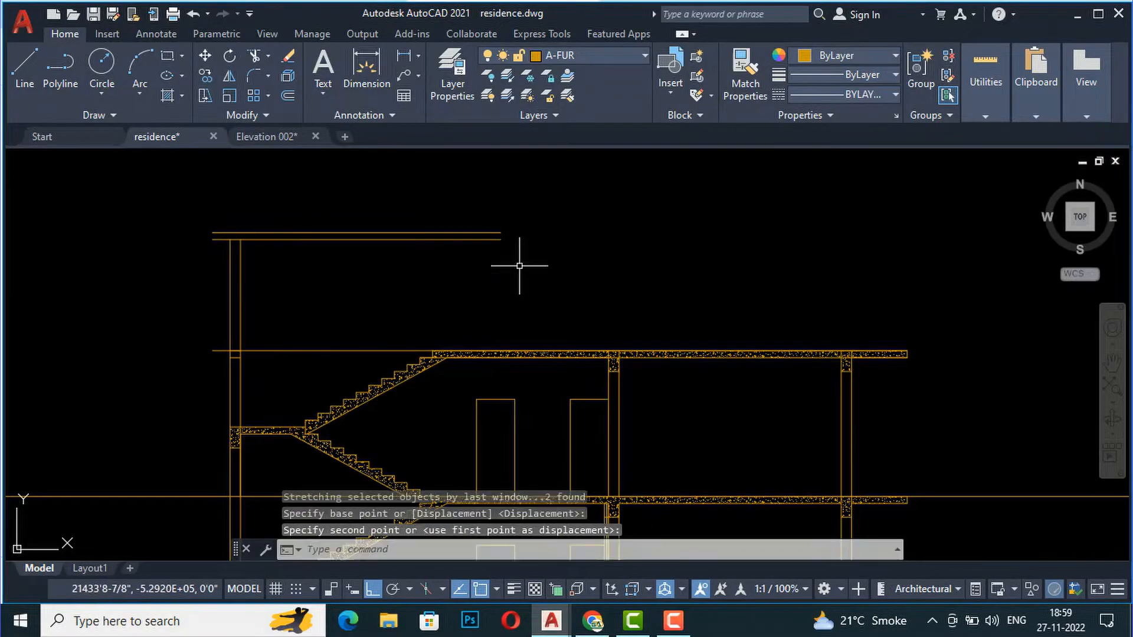
- Draw a vertical line from the stretched end of the roof's top line down to the top of the upper slab
{"action": "scroll", "coordinate": [432, 355], "scroll_direction": "up", "scroll_amount": 3}
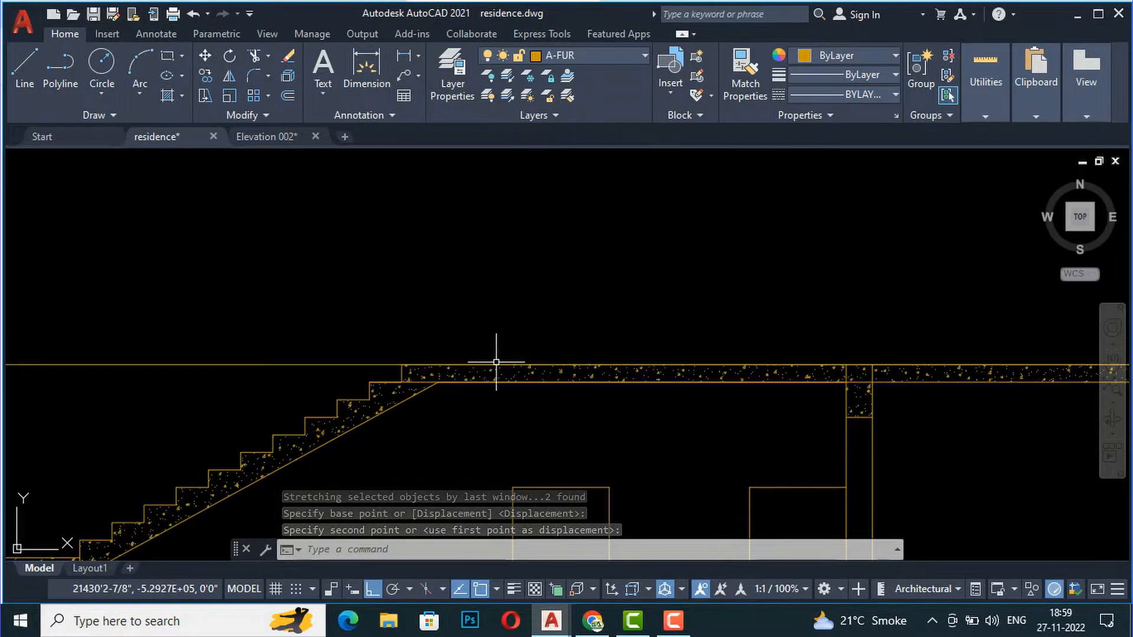
{"action": "scroll", "coordinate": [425, 381], "scroll_direction": "down", "scroll_amount": 2}
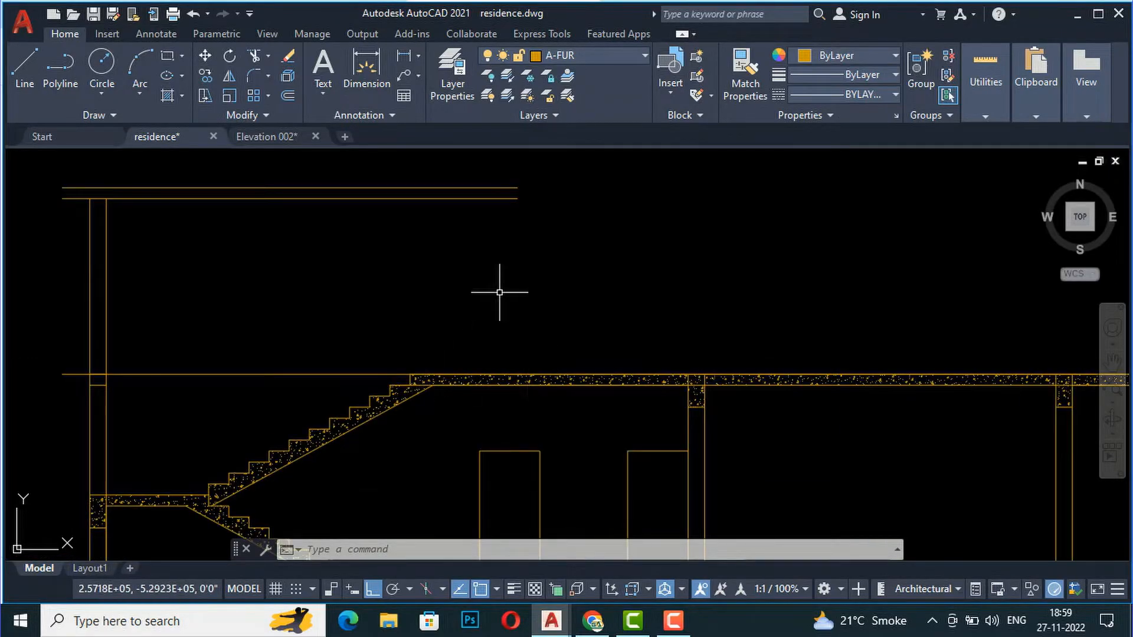
{"action": "type", "text": "l"}
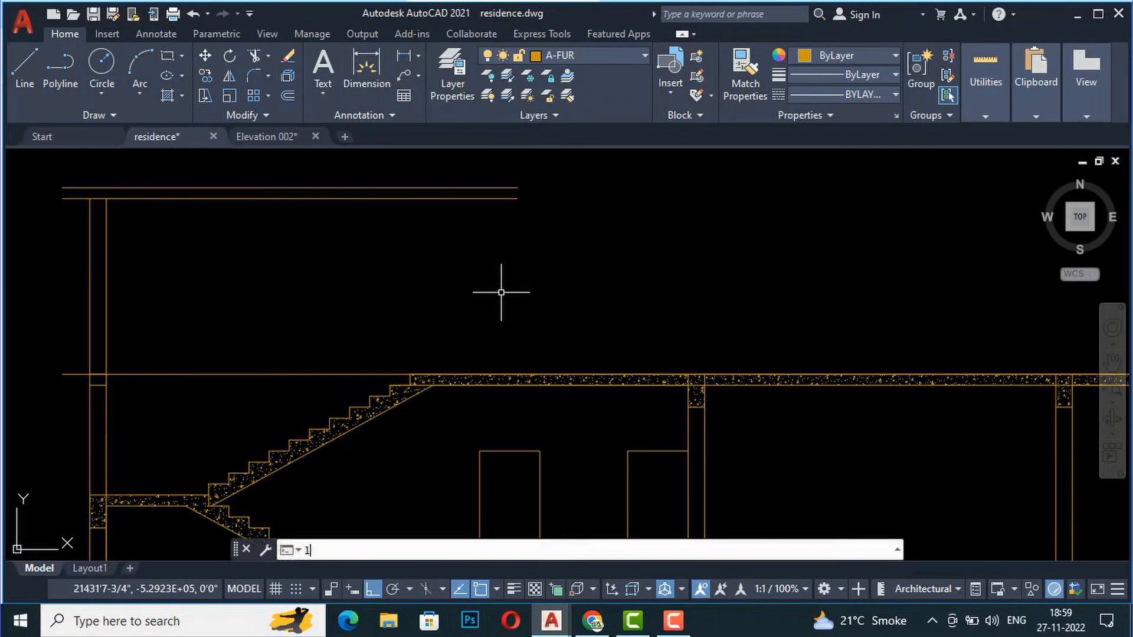
{"action": "key", "text": "Return"}
{"action": "left_click", "coordinate": [518, 187]}
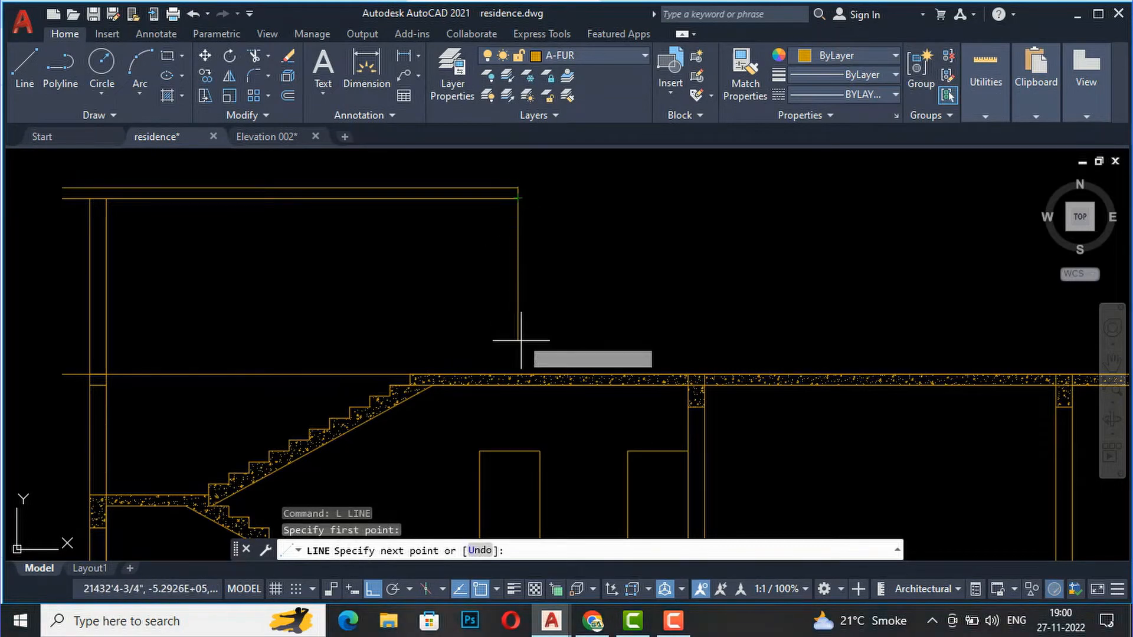
{"action": "scroll", "coordinate": [516, 383], "scroll_direction": "up", "scroll_amount": 2}
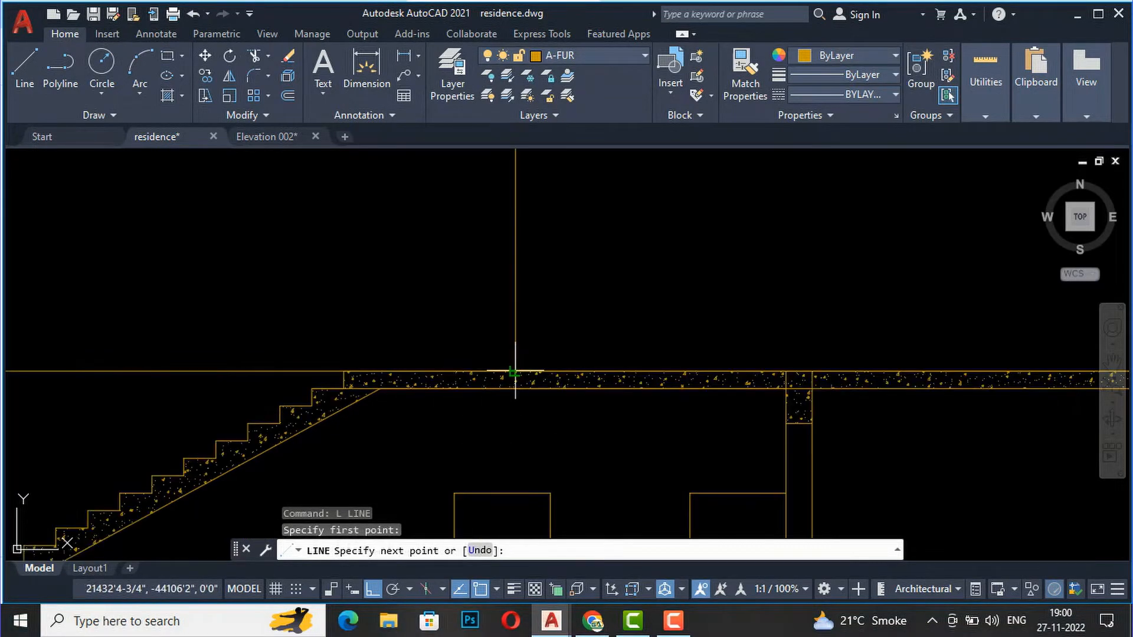
{"action": "left_click", "coordinate": [519, 366]}
{"action": "key", "text": "Return"}
{"action": "scroll", "coordinate": [480, 405], "scroll_direction": "down", "scroll_amount": 4}
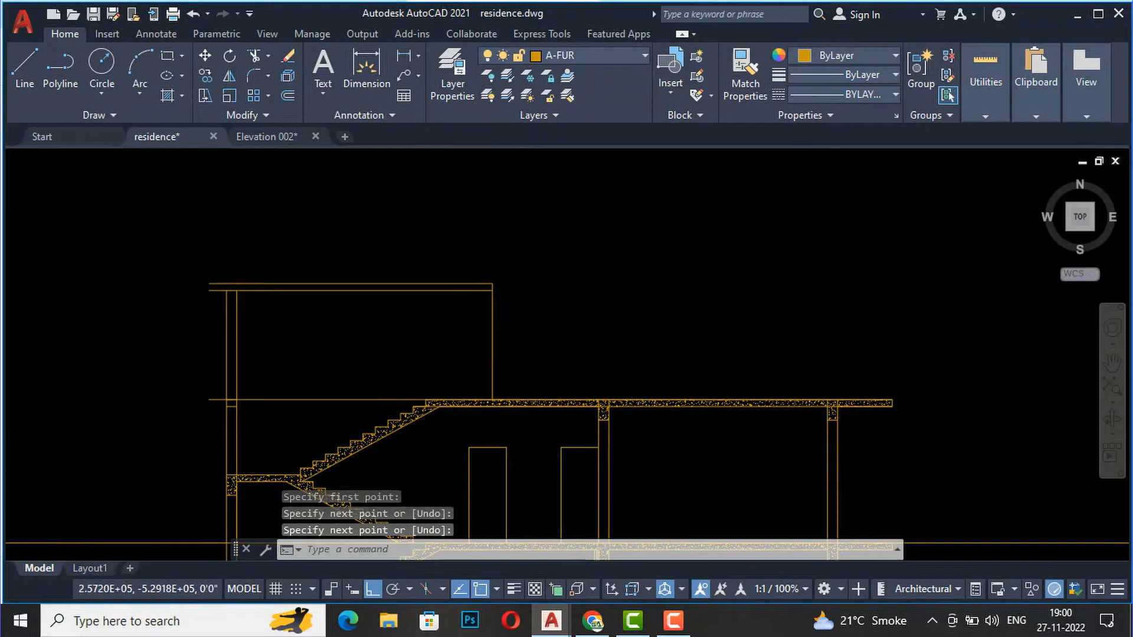
- Offset the new vertical line 9" inward to form the stair room's wall thickness
{"action": "scroll", "coordinate": [505, 297], "scroll_direction": "up", "scroll_amount": 2}
{"action": "type", "text": "o"}
{"action": "key", "text": "Return"}
{"action": "type", "text": "9"}
{"action": "key", "text": "Return"}
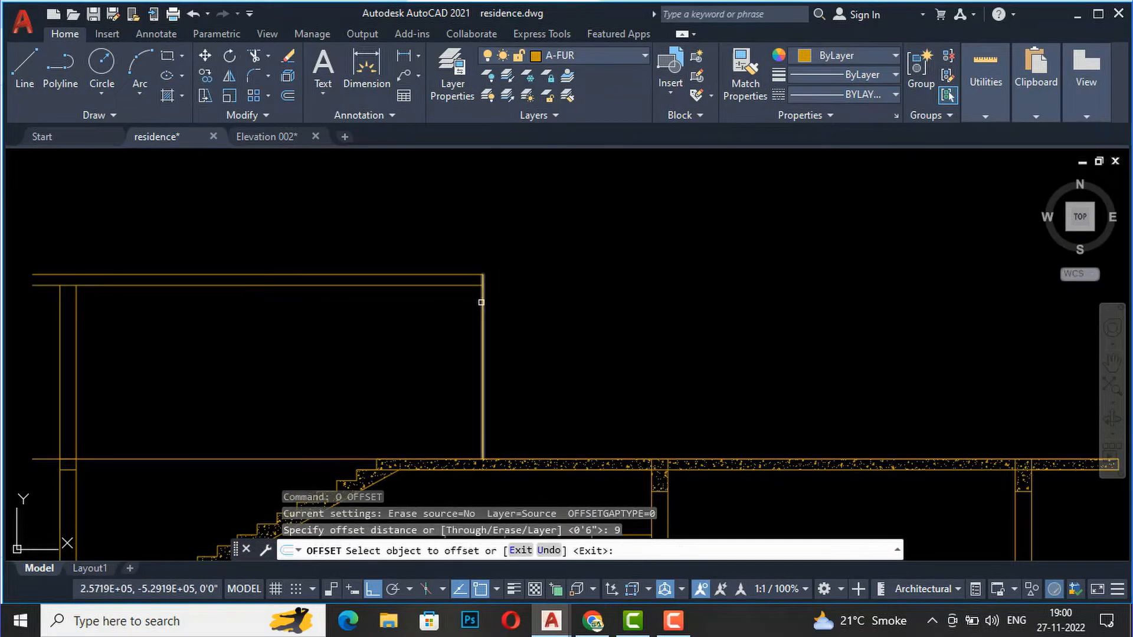
{"action": "left_click", "coordinate": [482, 318]}
{"action": "left_click", "coordinate": [449, 315]}
{"action": "key", "text": "Return"}
{"action": "scroll", "coordinate": [540, 259], "scroll_direction": "down", "scroll_amount": 3}
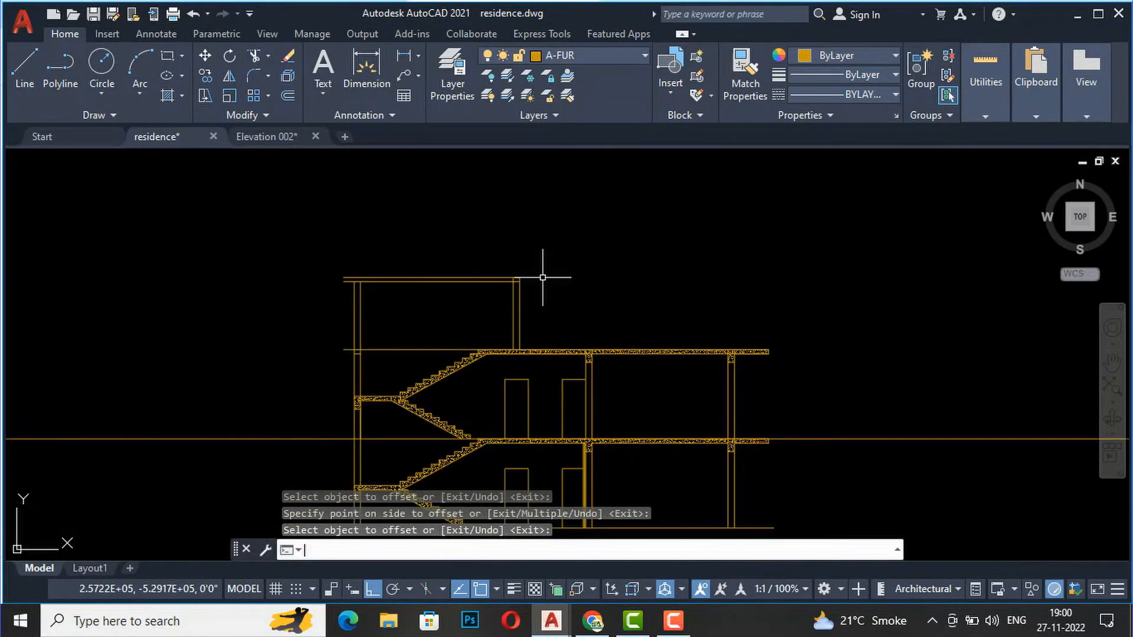
- Fillet the stair-side column's outer line with the roof's top line at radius 0 to form a square corner
{"action": "scroll", "coordinate": [348, 284], "scroll_direction": "up", "scroll_amount": 5}
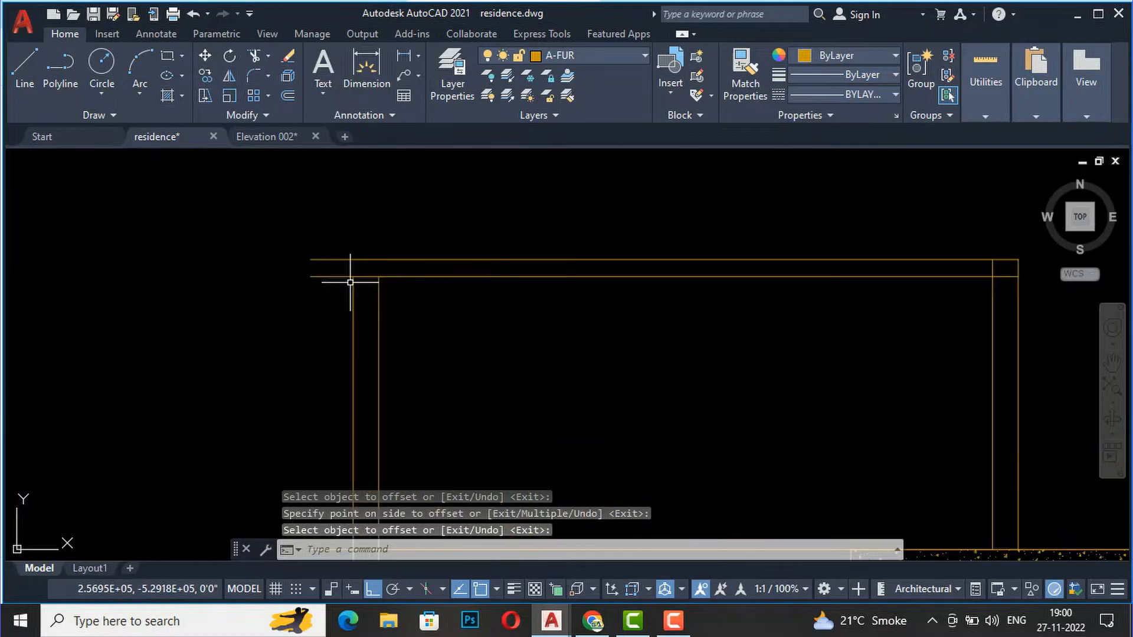
{"action": "scroll", "coordinate": [354, 271], "scroll_direction": "up", "scroll_amount": 2}
{"action": "type", "text": "f"}
{"action": "key", "text": "Return"}
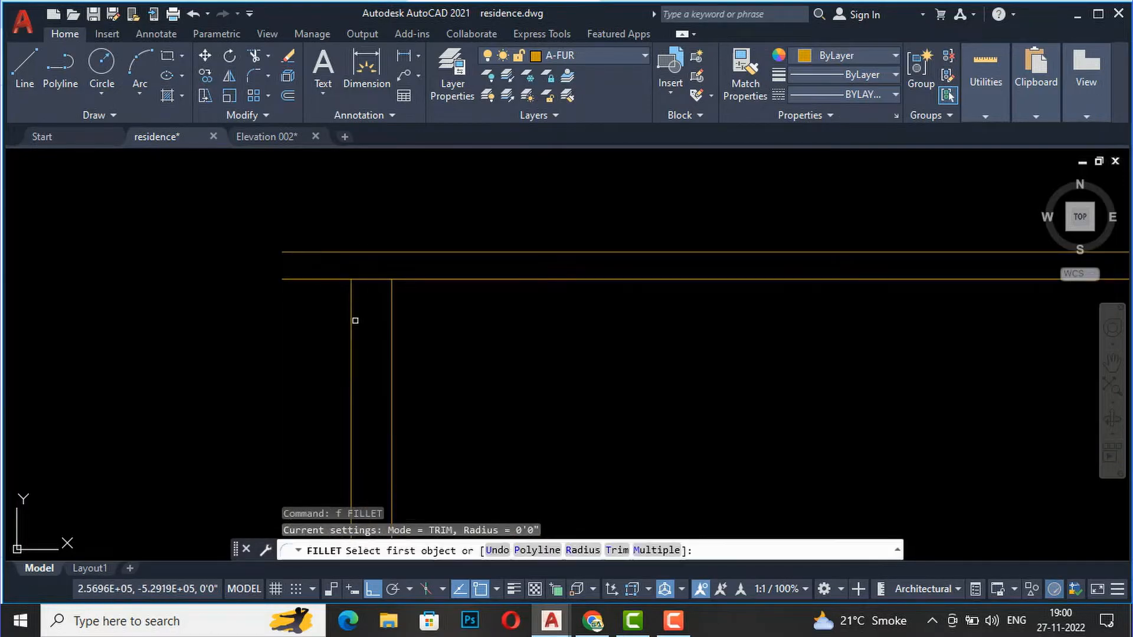
{"action": "left_click", "coordinate": [352, 298]}
{"action": "left_click", "coordinate": [363, 254]}
{"action": "key", "text": "Return"}
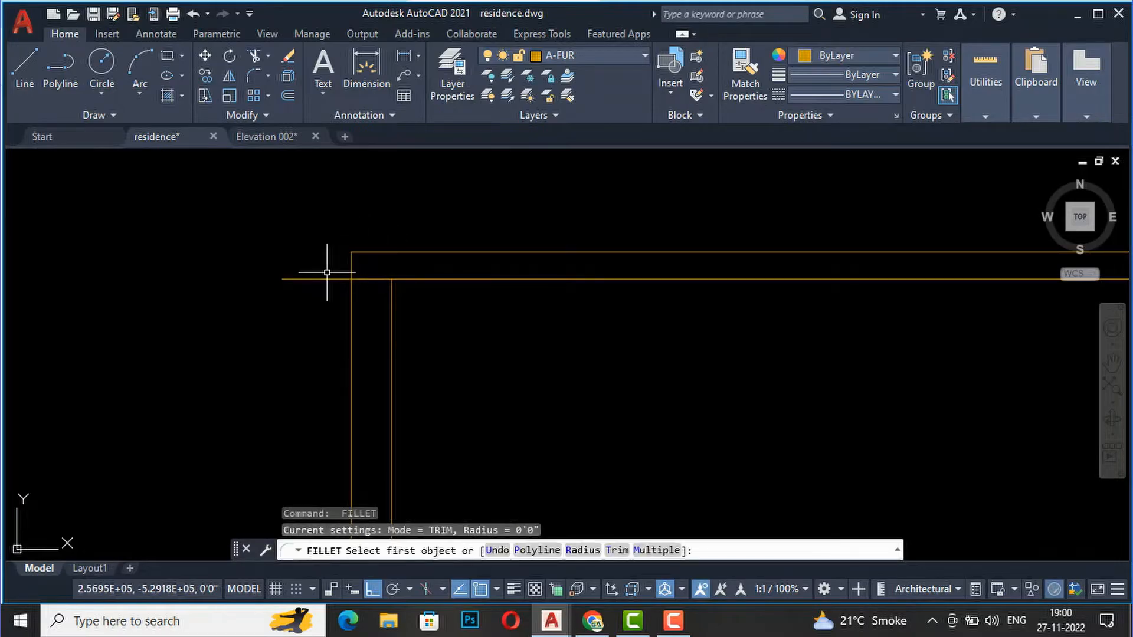
{"action": "key", "text": "Escape"}
- Trim the part of the roof's lower line that projects beyond the stair-side column's outer face
{"action": "scroll", "coordinate": [339, 271], "scroll_direction": "up", "scroll_amount": 2}
{"action": "type", "text": "tr"}
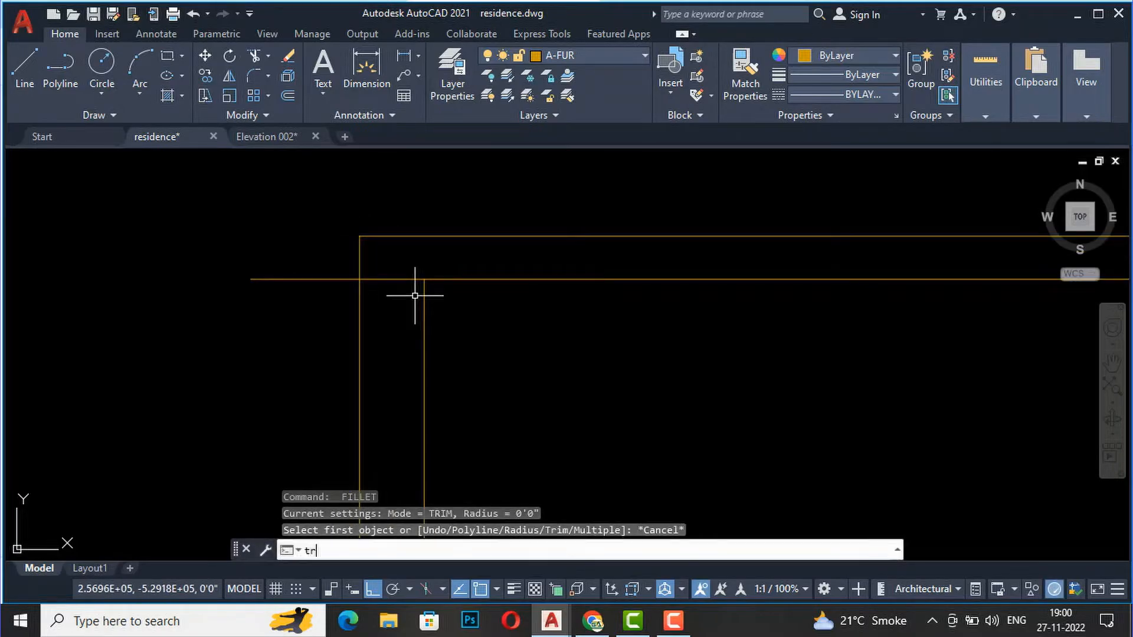
{"action": "key", "text": "Return"}
{"action": "left_click", "coordinate": [321, 289]}
{"action": "left_click", "coordinate": [301, 254]}
{"action": "key", "text": "Return"}
{"action": "scroll", "coordinate": [249, 231], "scroll_direction": "down", "scroll_amount": 5}
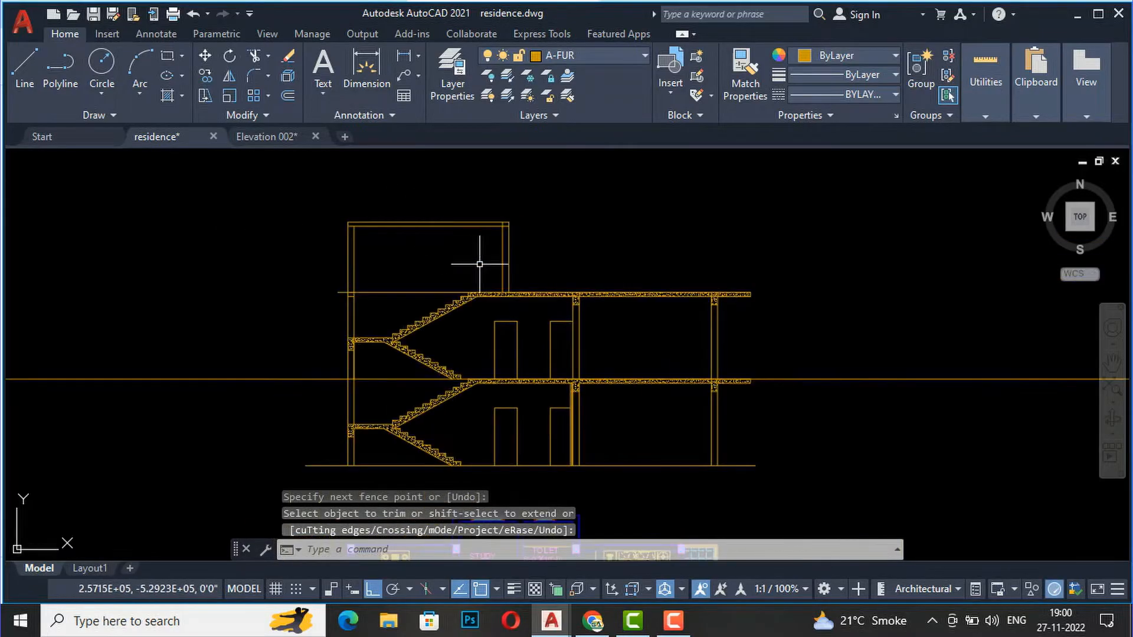
{"action": "scroll", "coordinate": [507, 242], "scroll_direction": "up", "scroll_amount": 6}
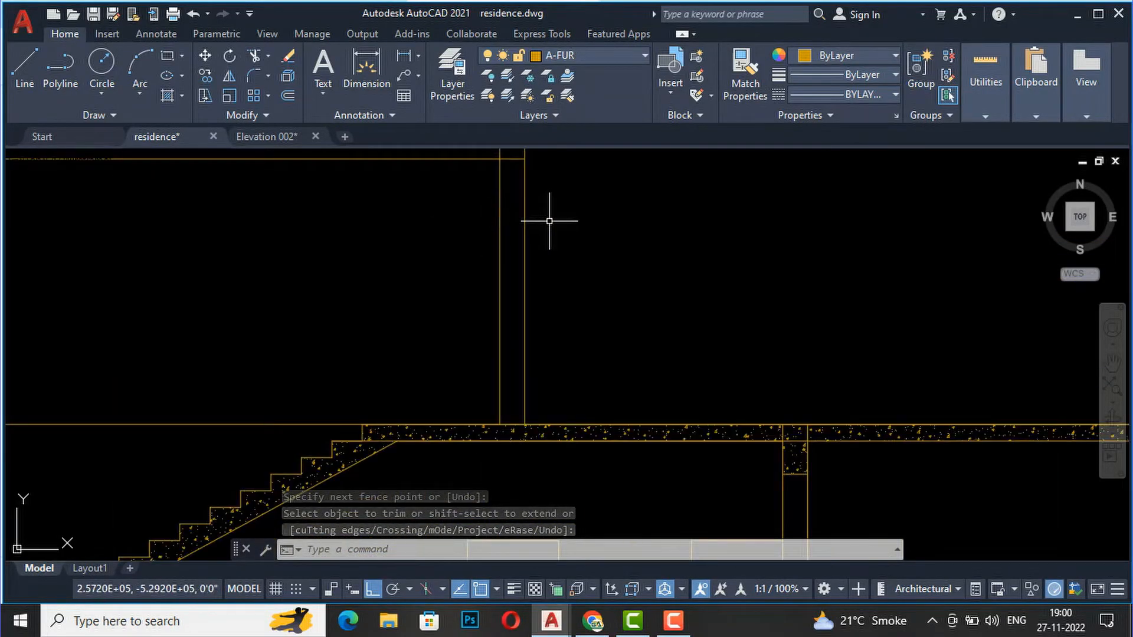
{"action": "type", "text": "xl"}
{"action": "key", "text": "Return"}
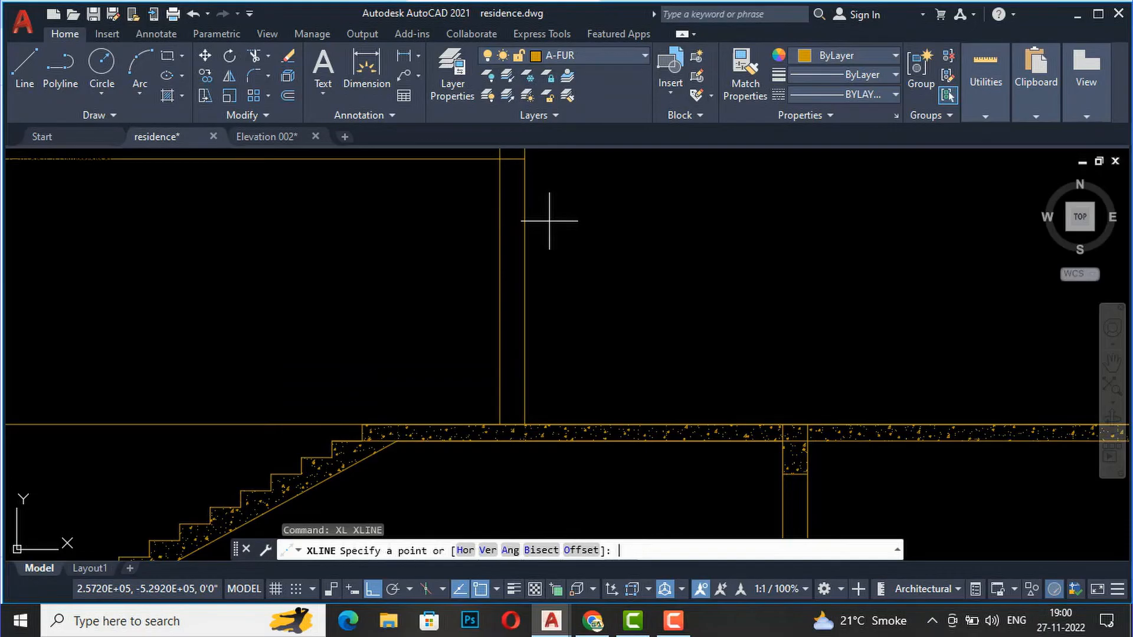
{"action": "scroll", "coordinate": [548, 221], "scroll_direction": "down", "scroll_amount": 5}
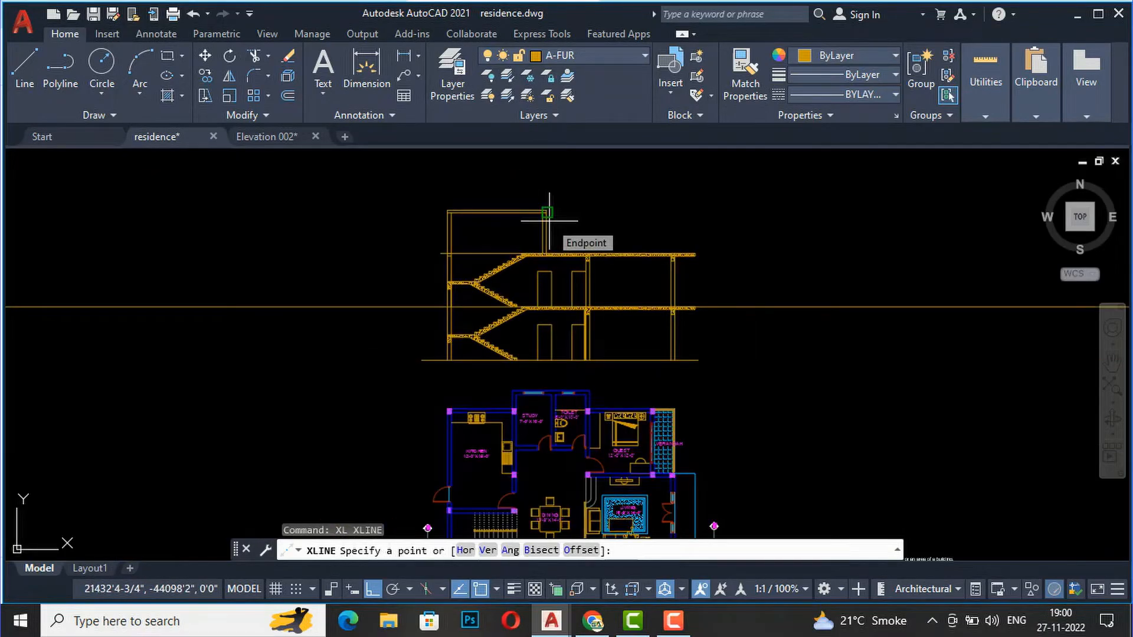
{"action": "scroll", "coordinate": [549, 221], "scroll_direction": "up", "scroll_amount": 6}
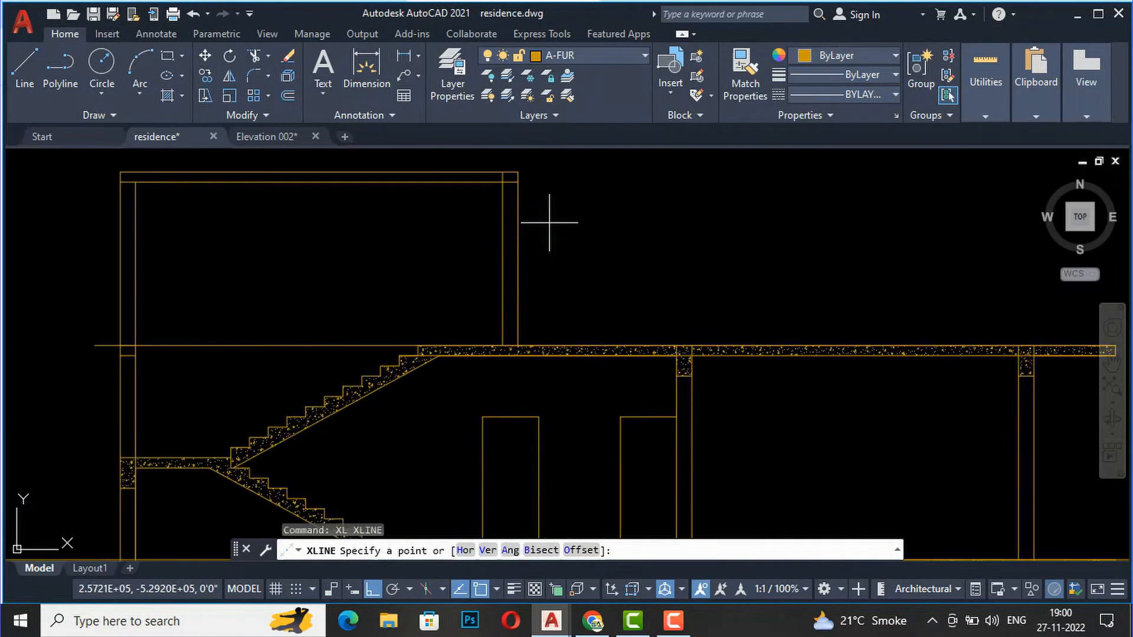
{"action": "key", "text": "Escape"}
{"action": "type", "text": "xl"}
{"action": "key", "text": "Return"}
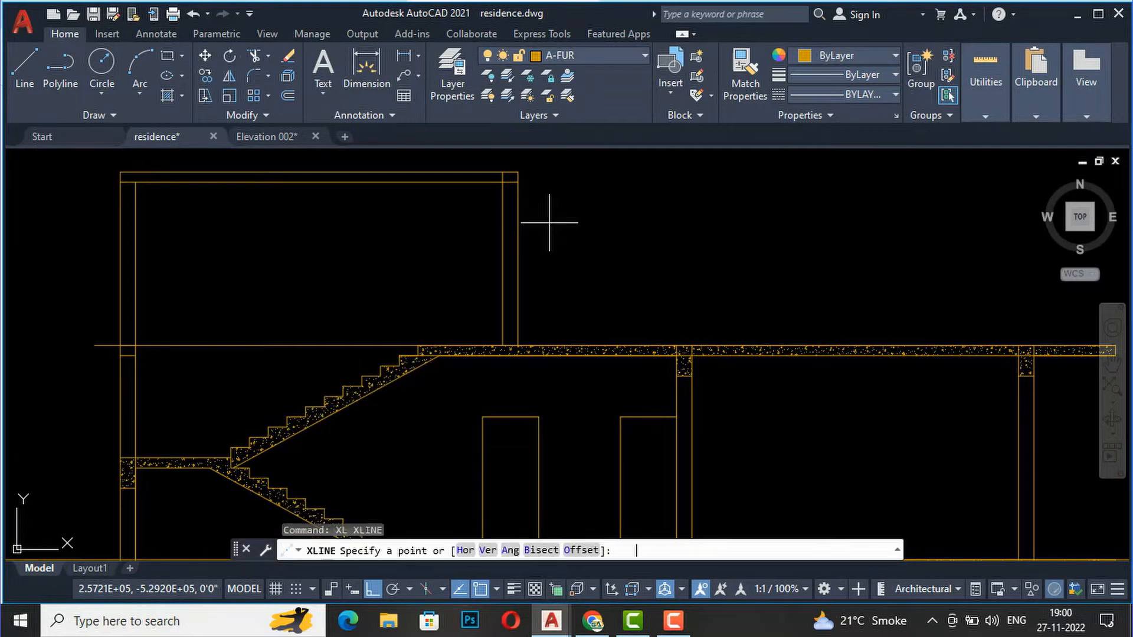
{"action": "type", "text": "v"}
{"action": "key", "text": "Return"}
{"action": "key", "text": "Escape"}
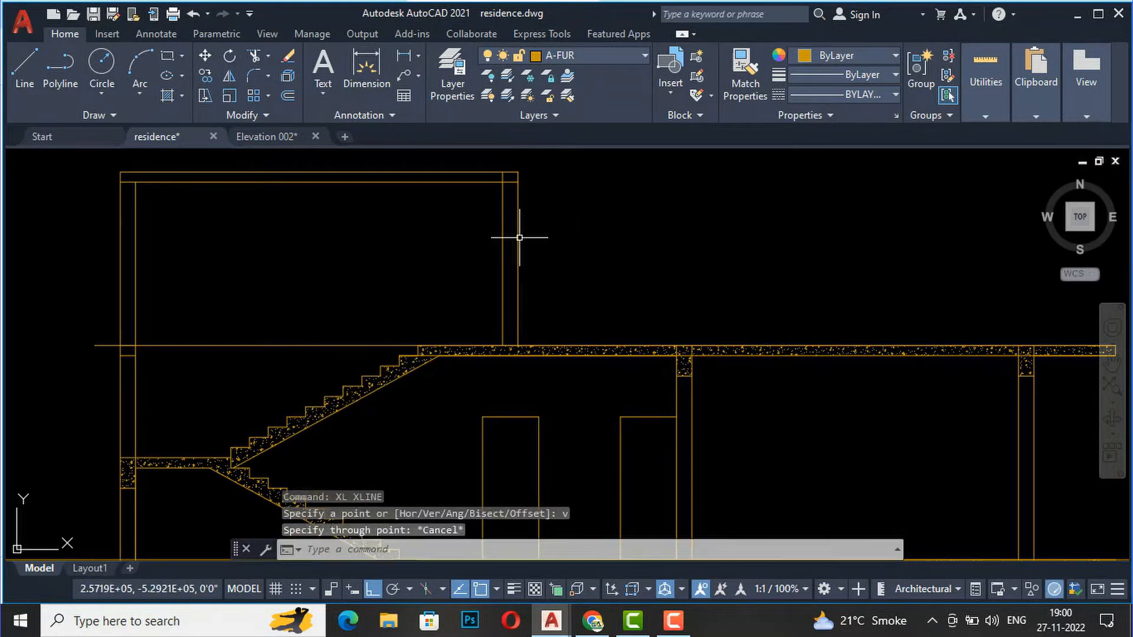
{"action": "scroll", "coordinate": [517, 221], "scroll_direction": "up", "scroll_amount": 2}
{"action": "type", "text": "l"}
{"action": "key", "text": "Return"}
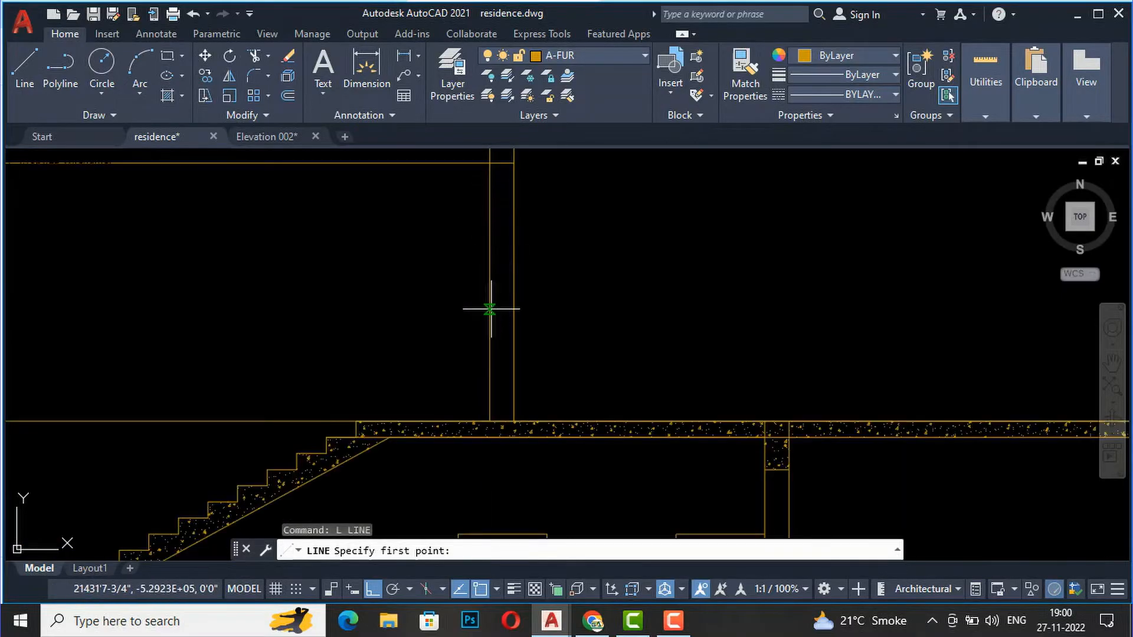
{"action": "key", "text": "Escape"}
- Offset the horizontal line at the upper slab's top level 7' upward inside the stair room
{"action": "type", "text": "o"}
{"action": "key", "text": "Return"}
{"action": "type", "text": "7"}
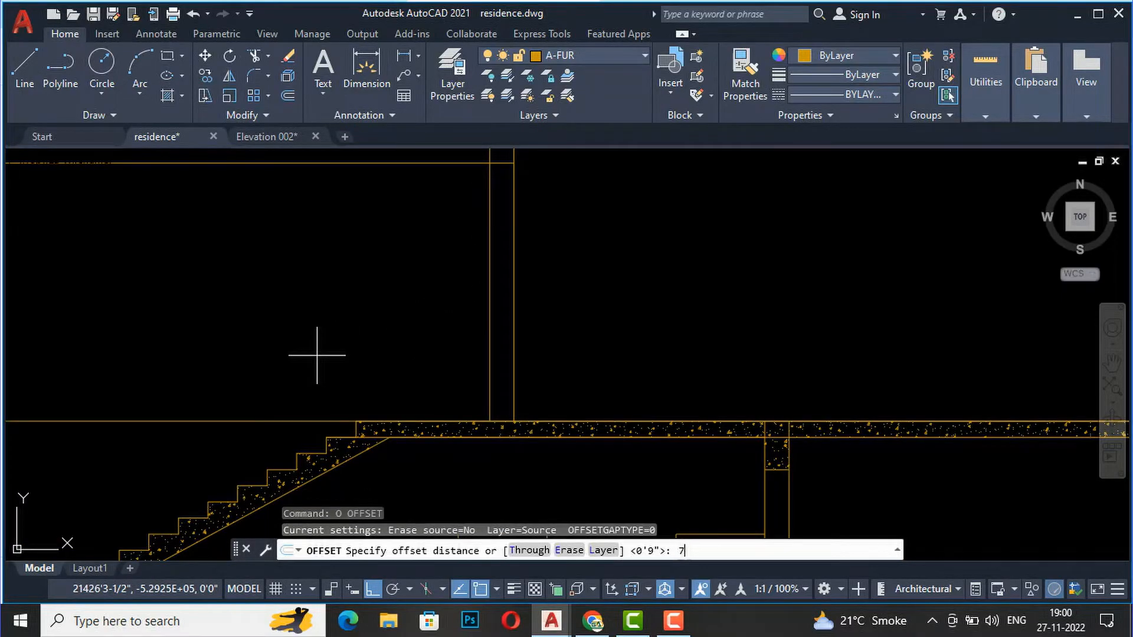
{"action": "type", "text": "'"}
{"action": "key", "text": "Return"}
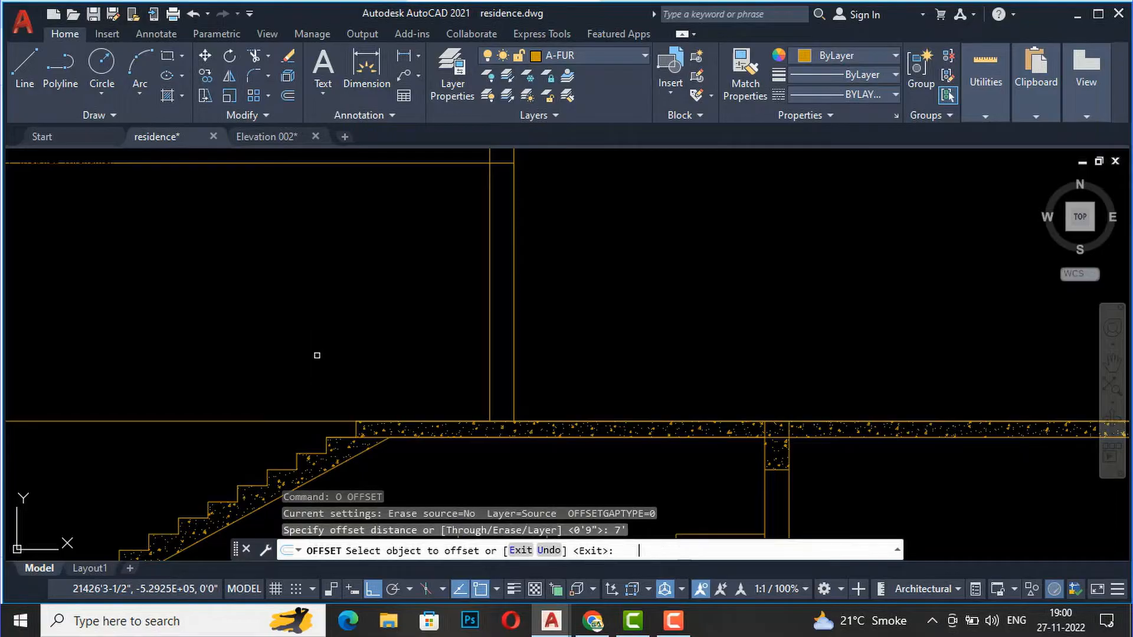
{"action": "left_click", "coordinate": [297, 421]}
{"action": "left_click", "coordinate": [362, 321]}
{"action": "key", "text": "Return"}
- Extend the 7' offset line to the inner face of the stair room's 9" wall
{"action": "type", "text": "ex"}
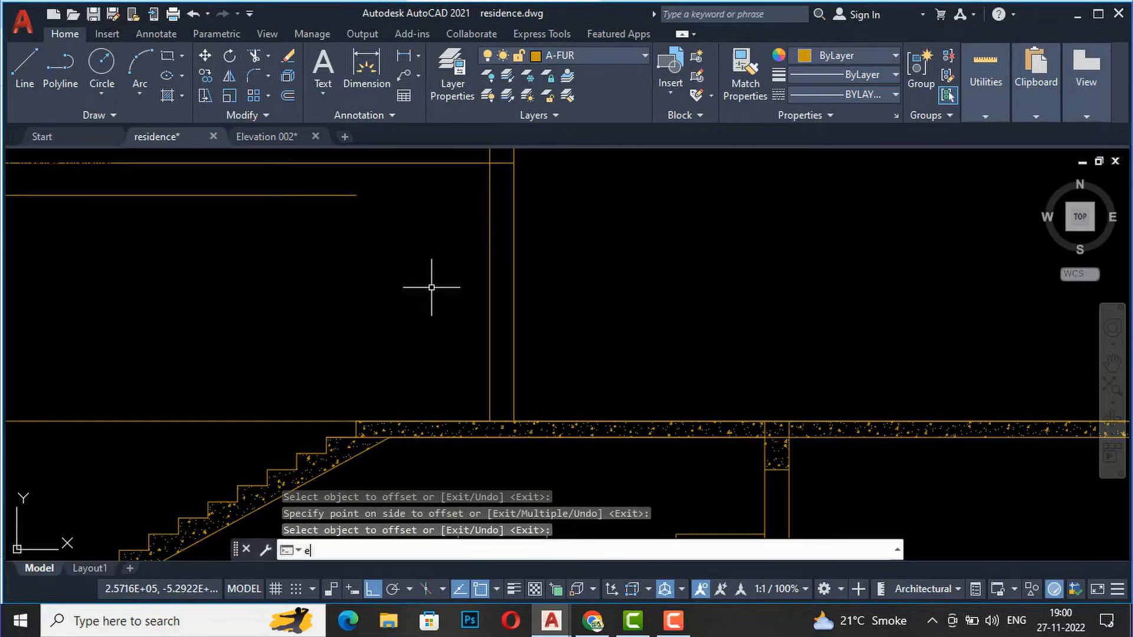
{"action": "key", "text": "Return"}
{"action": "left_click", "coordinate": [513, 193]}
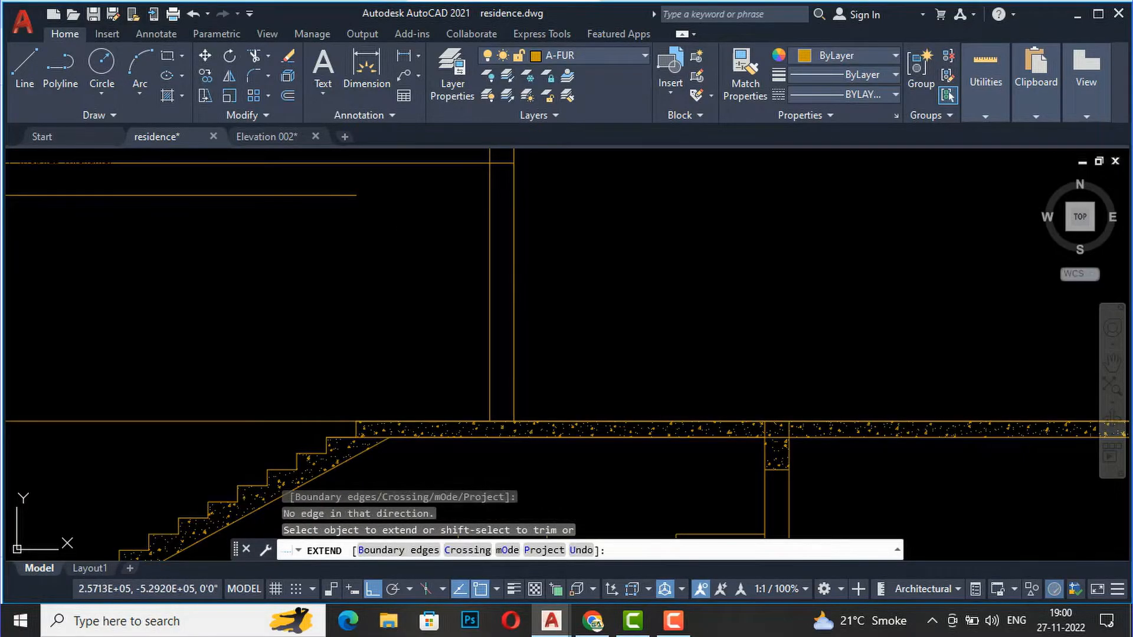
{"action": "left_click", "coordinate": [369, 233]}
{"action": "left_click", "coordinate": [340, 185]}
{"action": "key", "text": "Return"}
{"action": "left_click", "coordinate": [460, 189]}
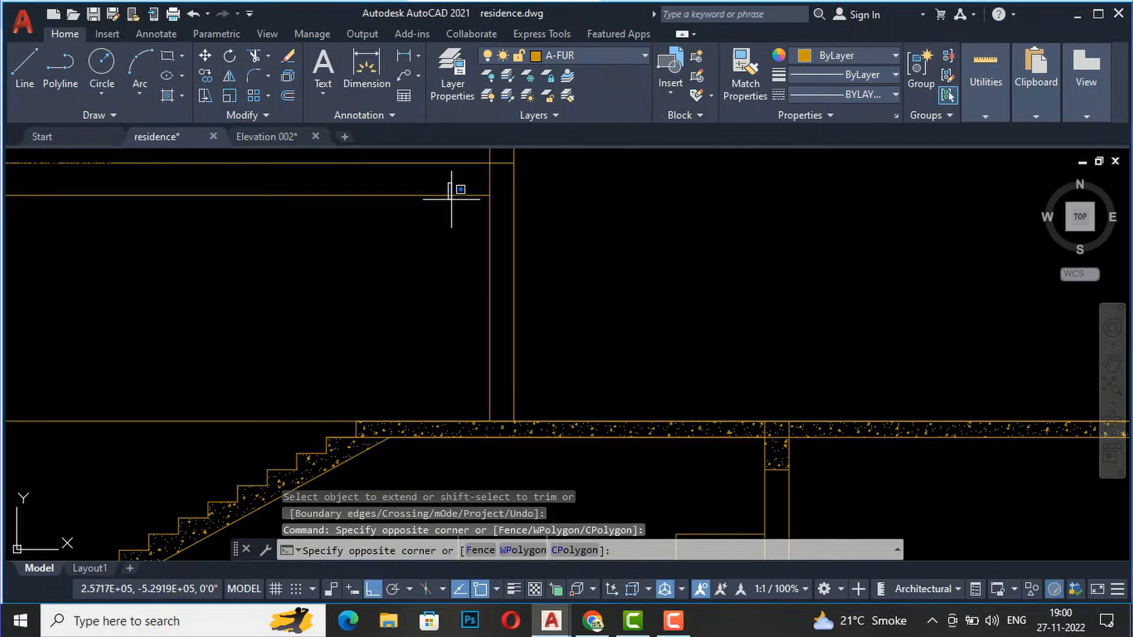
{"action": "left_click", "coordinate": [452, 199]}
{"action": "left_click", "coordinate": [452, 199]}
{"action": "key", "text": "Escape"}
- Extend the 7' offset line across the wall thickness to the outer face of the 9" wall
{"action": "type", "text": "e"}
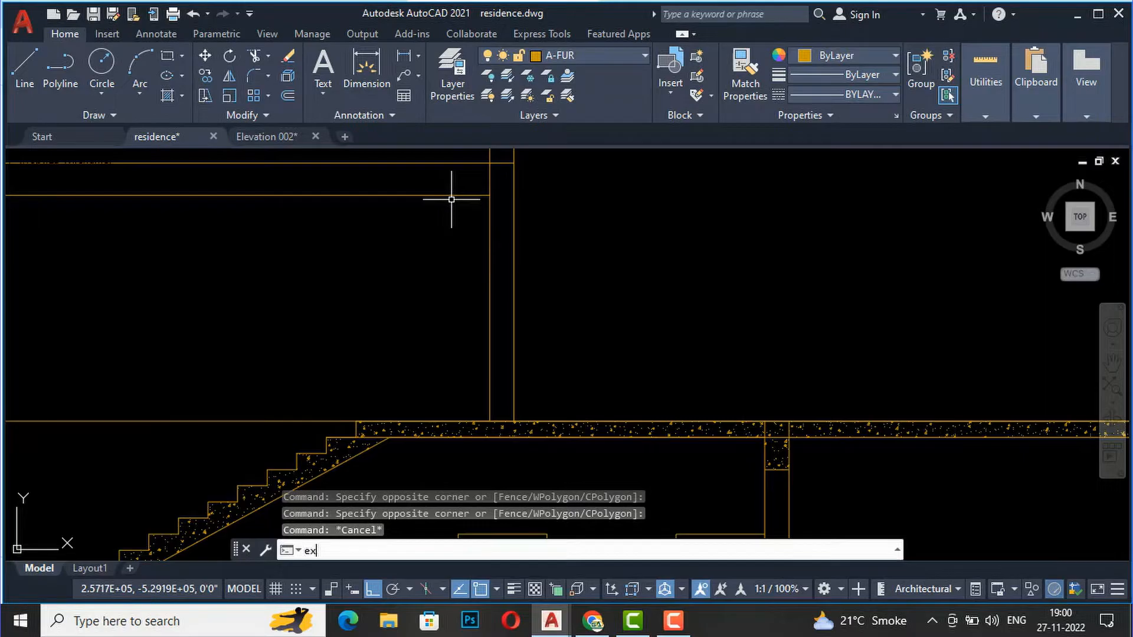
{"action": "type", "text": "x"}
{"action": "key", "text": "Return"}
{"action": "left_click", "coordinate": [474, 224]}
{"action": "left_click", "coordinate": [453, 186]}
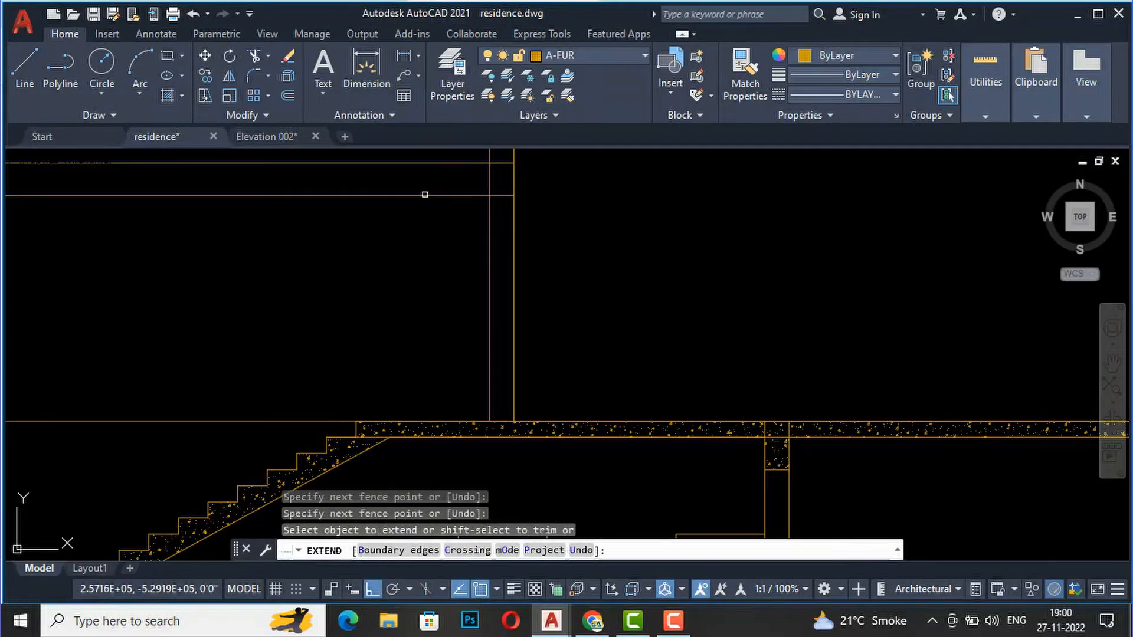
{"action": "key", "text": "Return"}
- Trim the 7' offset line inside the stair room, keeping only the door-head segment across the 9" wall
{"action": "type", "text": "tr"}
{"action": "key", "text": "Return"}
{"action": "left_click", "coordinate": [447, 282]}
{"action": "left_click", "coordinate": [415, 188]}
{"action": "key", "text": "Return"}
{"action": "key", "text": "Return"}
{"action": "scroll", "coordinate": [508, 298], "scroll_direction": "down", "scroll_amount": 2}
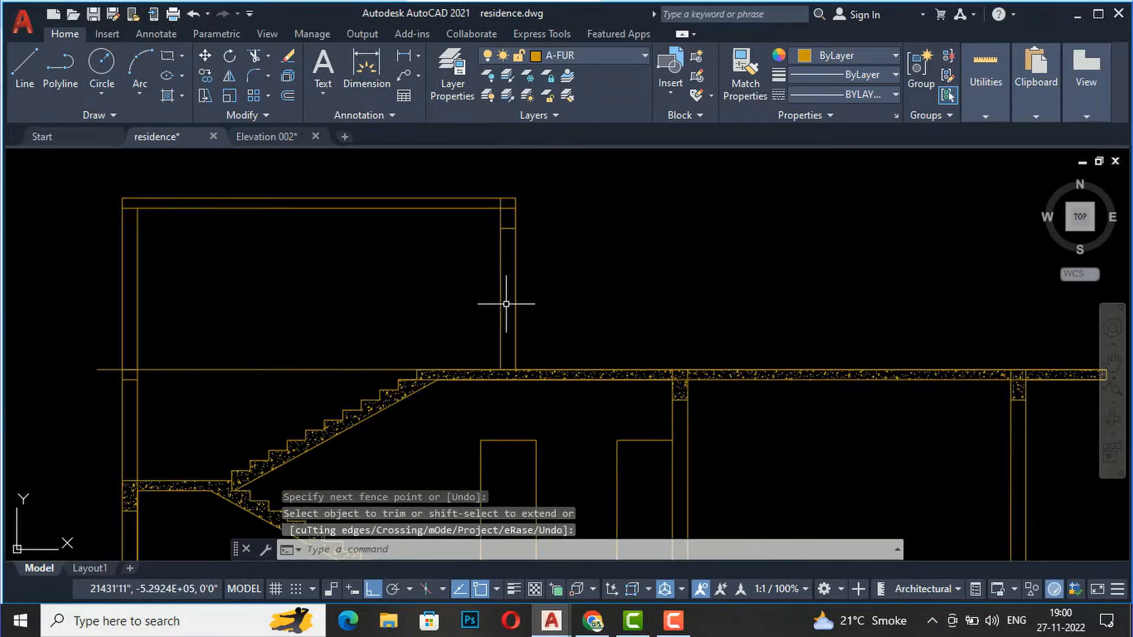
- Draw a vertical line down the middle of the wall thickness from the door head's midpoint to the upper slab's top
{"action": "scroll", "coordinate": [516, 240], "scroll_direction": "up", "scroll_amount": 2}
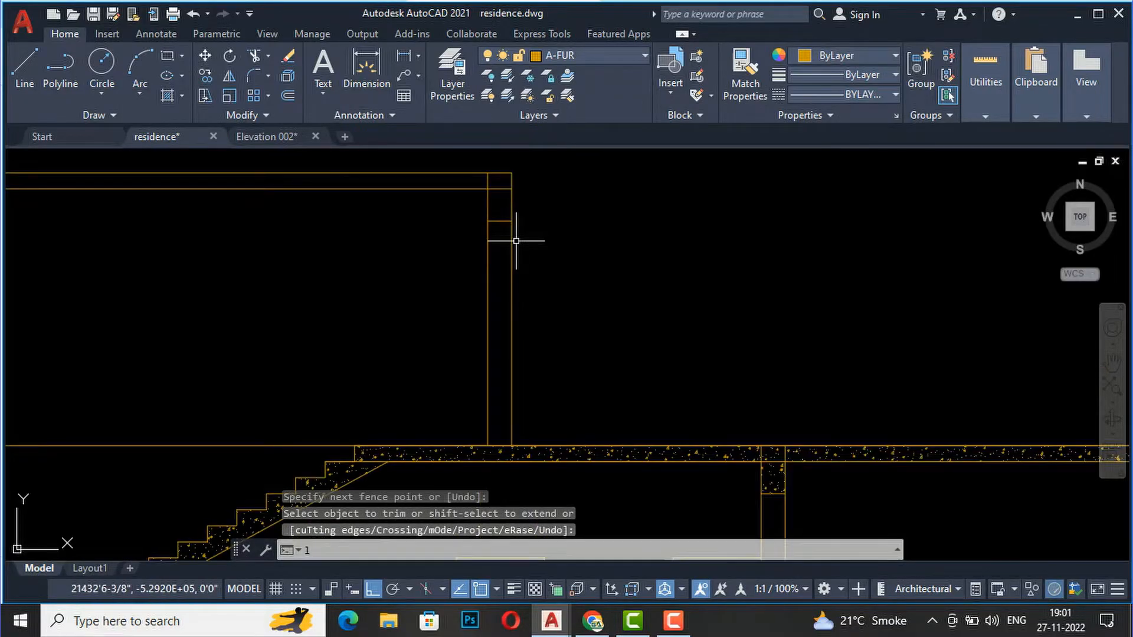
{"action": "type", "text": "l"}
{"action": "key", "text": "Return"}
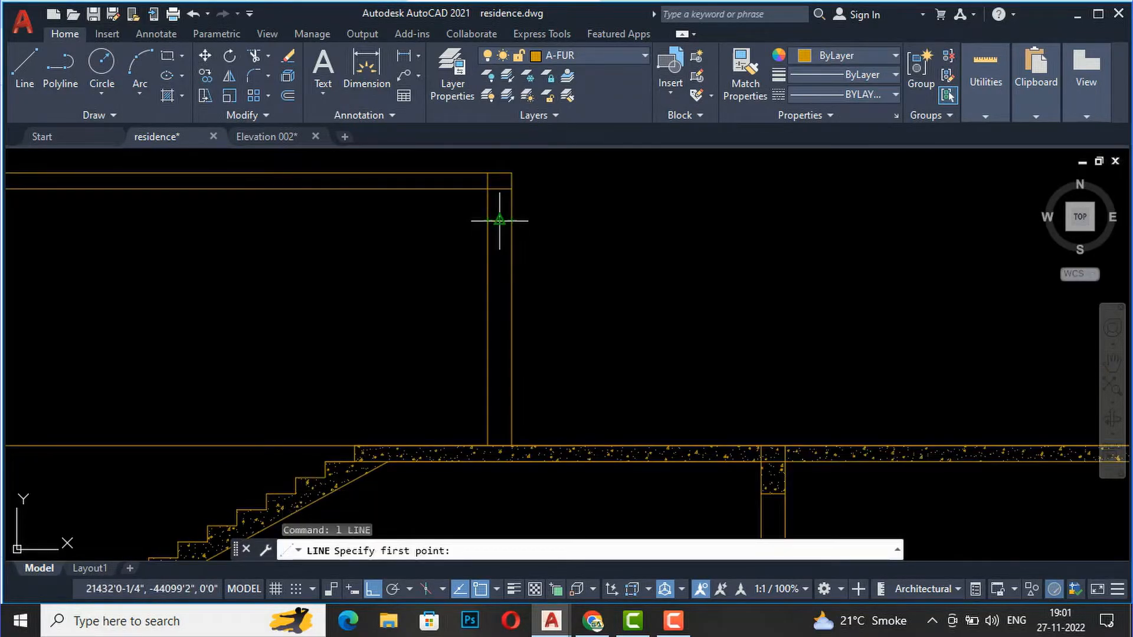
{"action": "left_click", "coordinate": [500, 221]}
{"action": "left_click", "coordinate": [499, 445]}
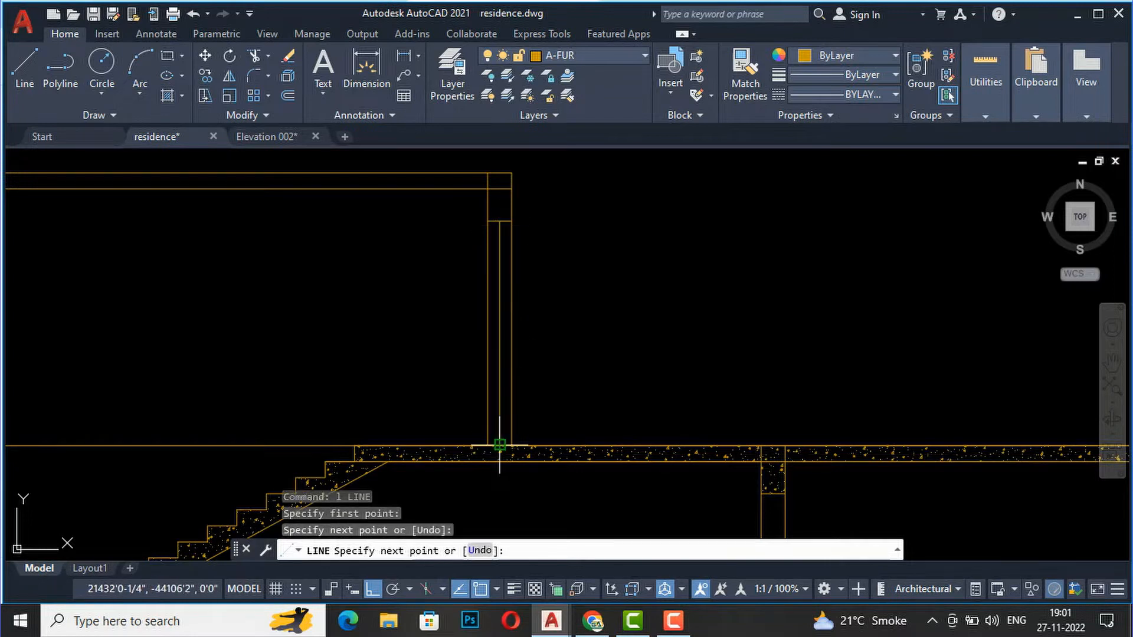
{"action": "key", "text": "Return"}
- Offset the door-head line across the stair room's 9" wall 2" downward
{"action": "scroll", "coordinate": [496, 236], "scroll_direction": "up", "scroll_amount": 4}
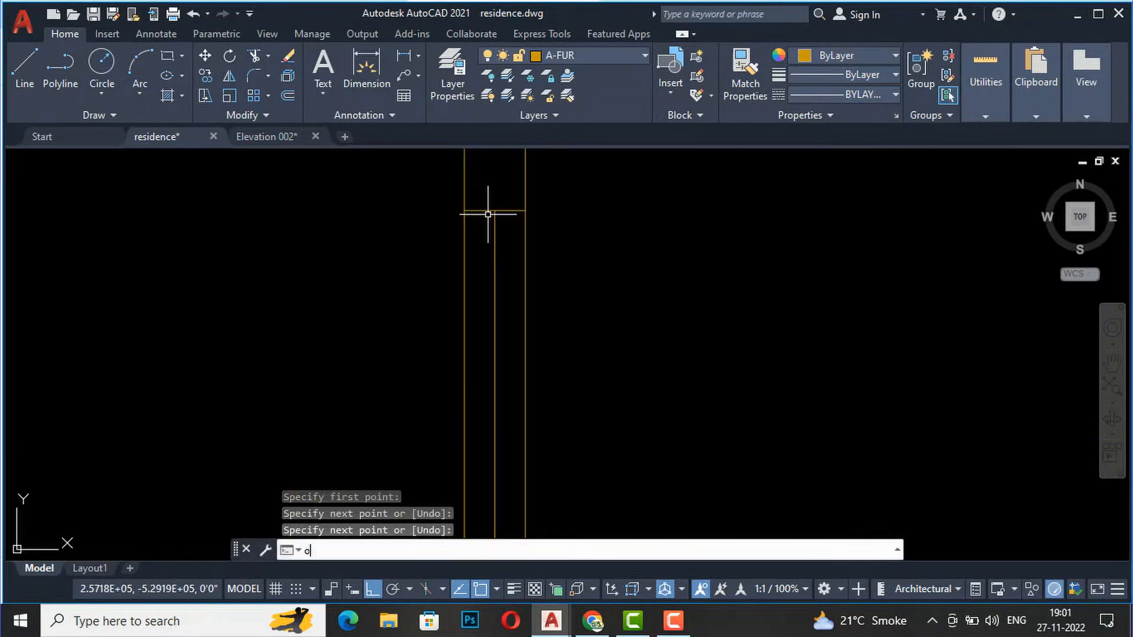
{"action": "type", "text": "O"}
{"action": "key", "text": "Return"}
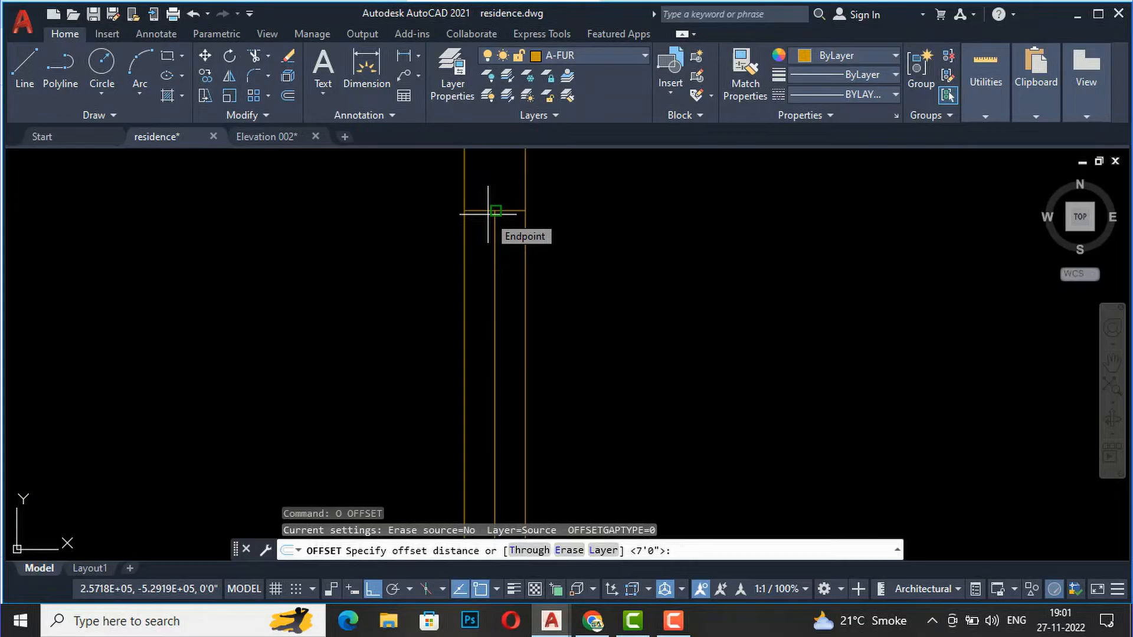
{"action": "type", "text": "2"}
{"action": "key", "text": "Return"}
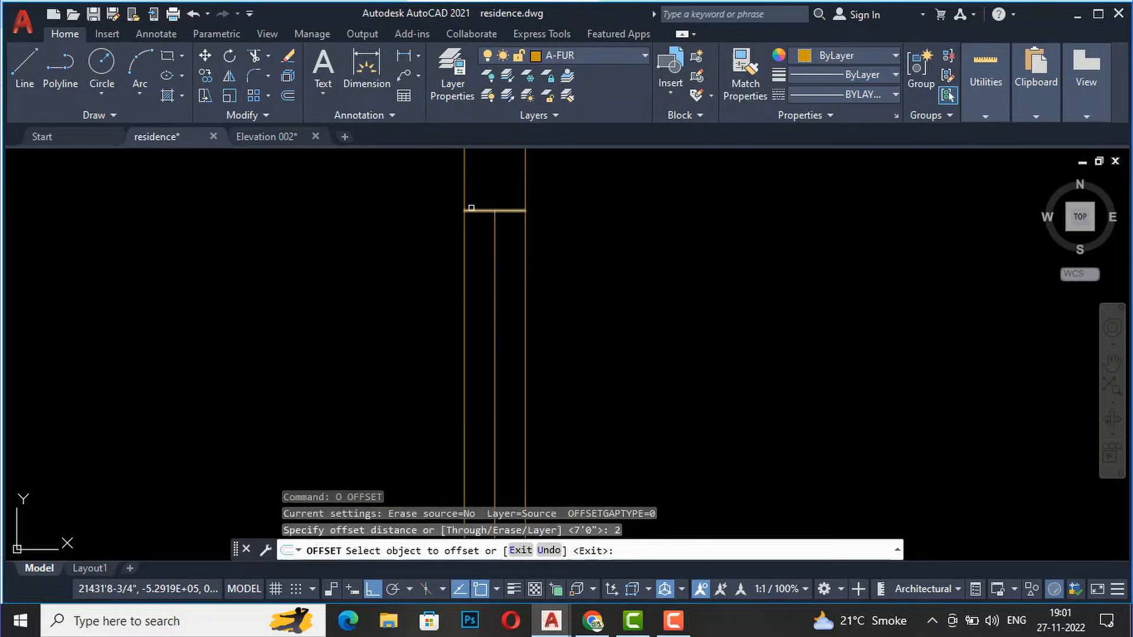
{"action": "left_click", "coordinate": [471, 207]}
{"action": "left_click", "coordinate": [463, 216]}
{"action": "scroll", "coordinate": [599, 174], "scroll_direction": "down", "scroll_amount": 5}
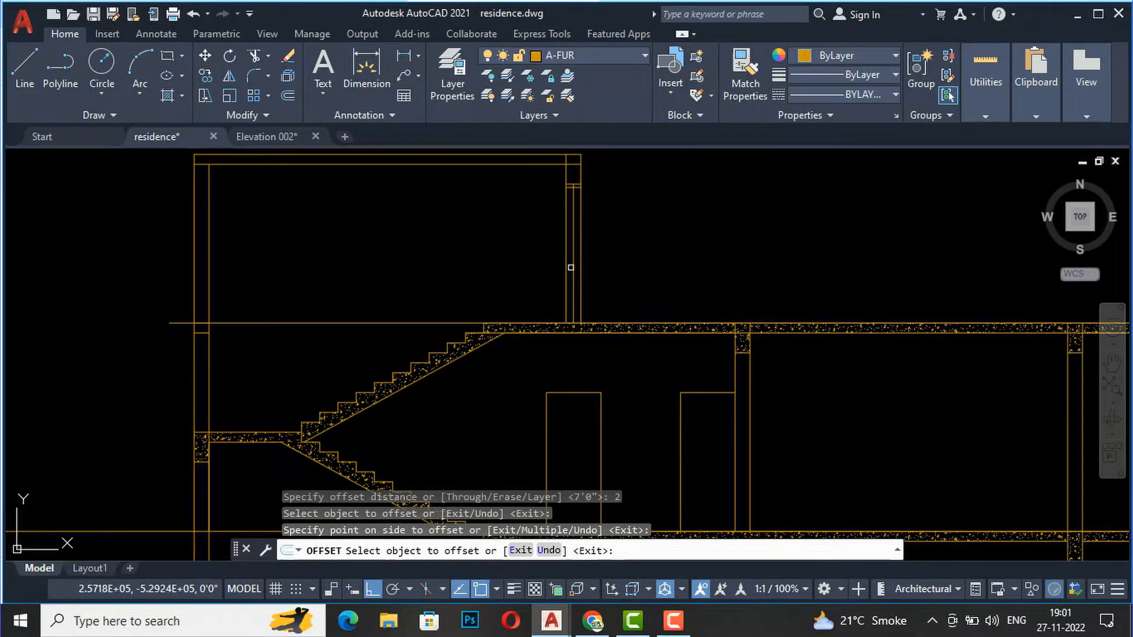
{"action": "key", "text": "Return"}
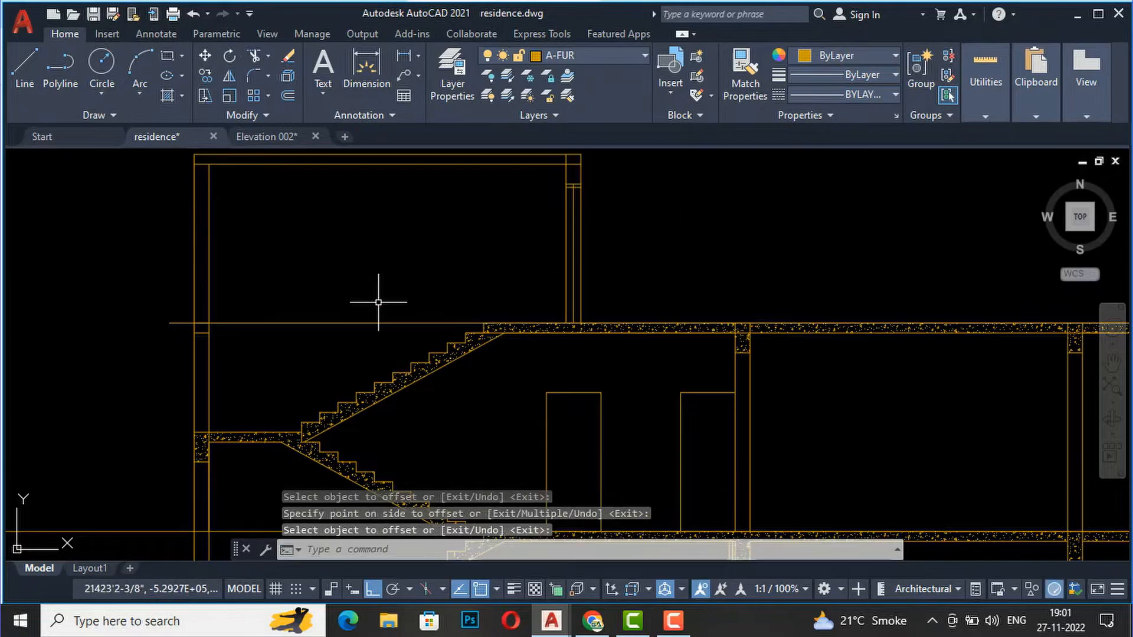
- Erase the leftover horizontal line at the upper slab's top level and the two short lines across the stair-side outer wall
{"action": "left_click", "coordinate": [382, 322]}
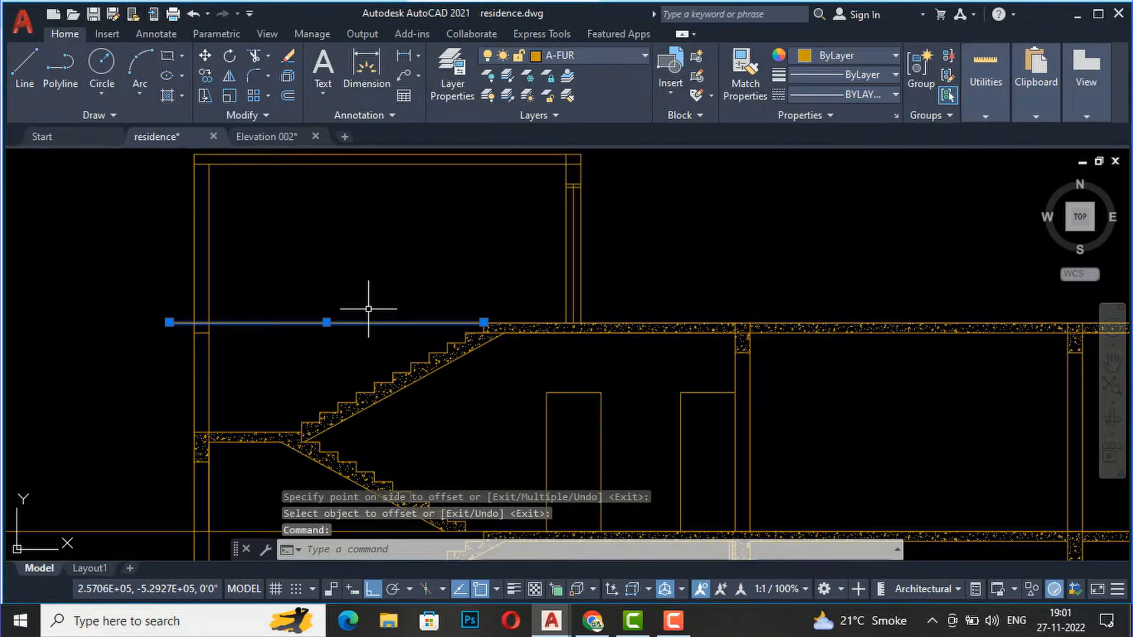
{"action": "key", "text": "Delete"}
{"action": "scroll", "coordinate": [251, 303], "scroll_direction": "down", "scroll_amount": 3}
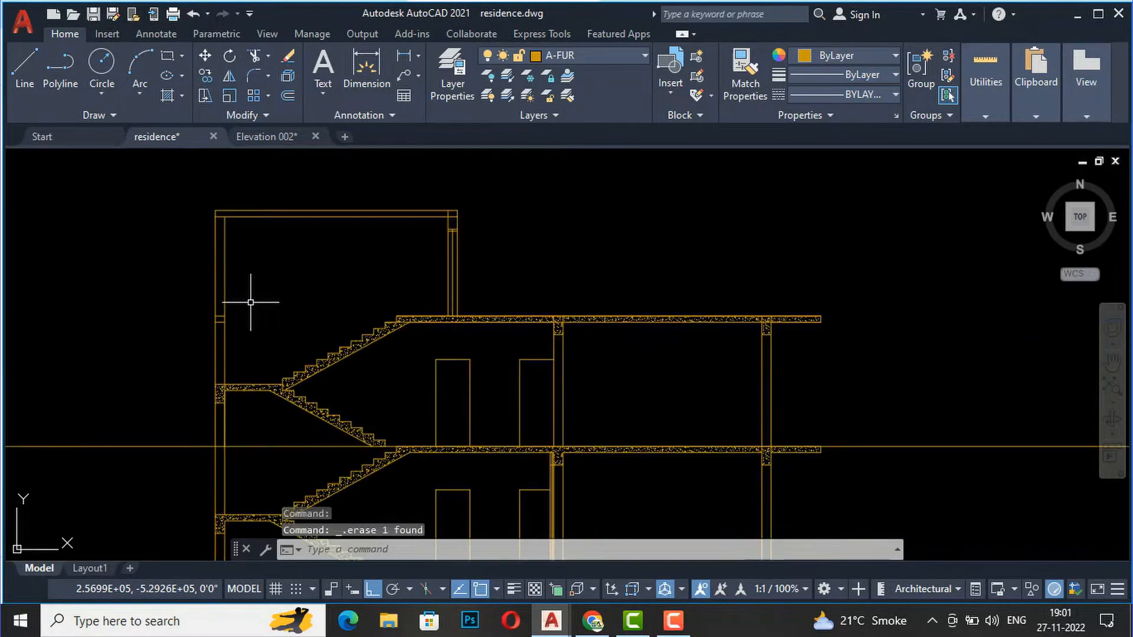
{"action": "scroll", "coordinate": [218, 310], "scroll_direction": "up", "scroll_amount": 5}
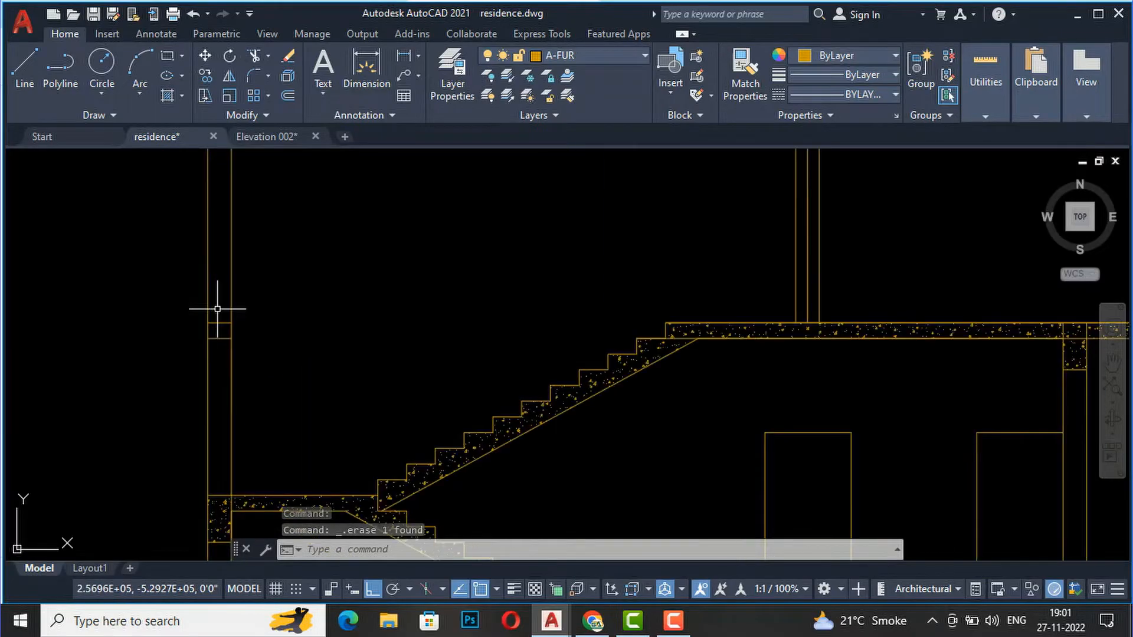
{"action": "left_click", "coordinate": [221, 374]}
{"action": "left_click", "coordinate": [216, 297]}
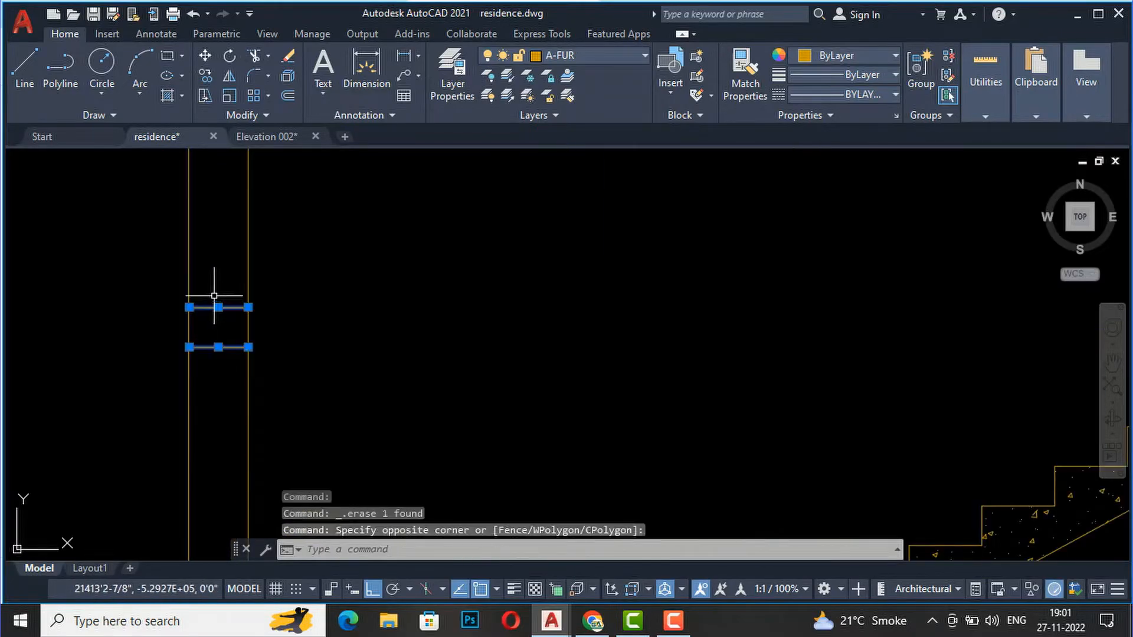
{"action": "key", "text": "Delete"}
{"action": "scroll", "coordinate": [246, 374], "scroll_direction": "down", "scroll_amount": 5}
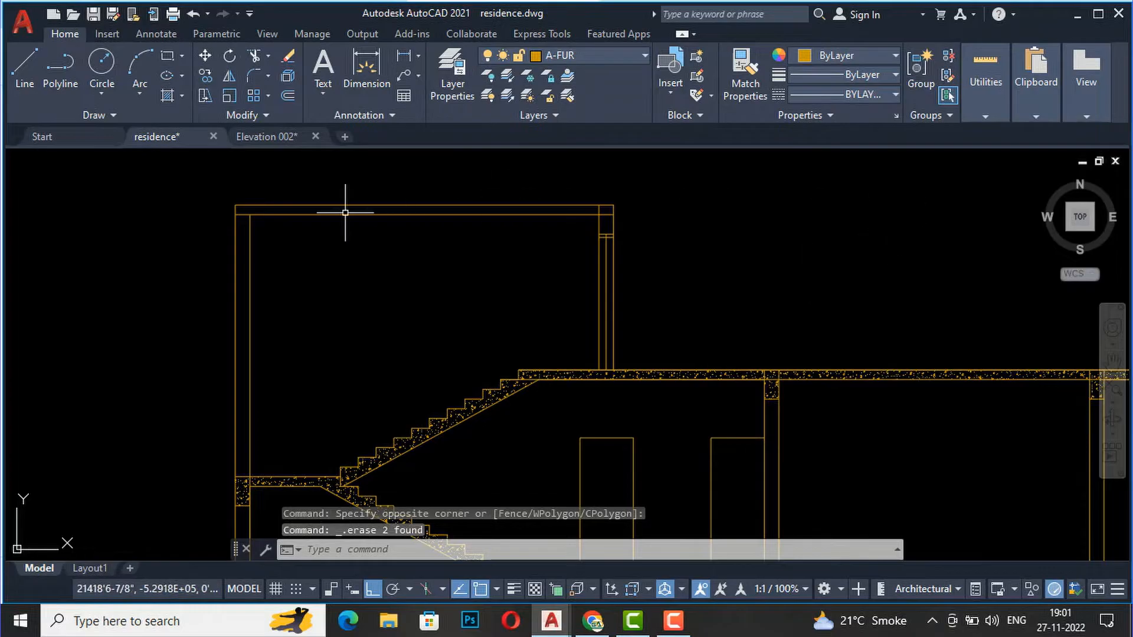
- Offset the underside line of the stair room's roof slab 1' downward for the beam depth
{"action": "scroll", "coordinate": [264, 206], "scroll_direction": "up", "scroll_amount": 2}
{"action": "scroll", "coordinate": [262, 213], "scroll_direction": "up", "scroll_amount": 2}
{"action": "type", "text": "o"}
{"action": "key", "text": "Return"}
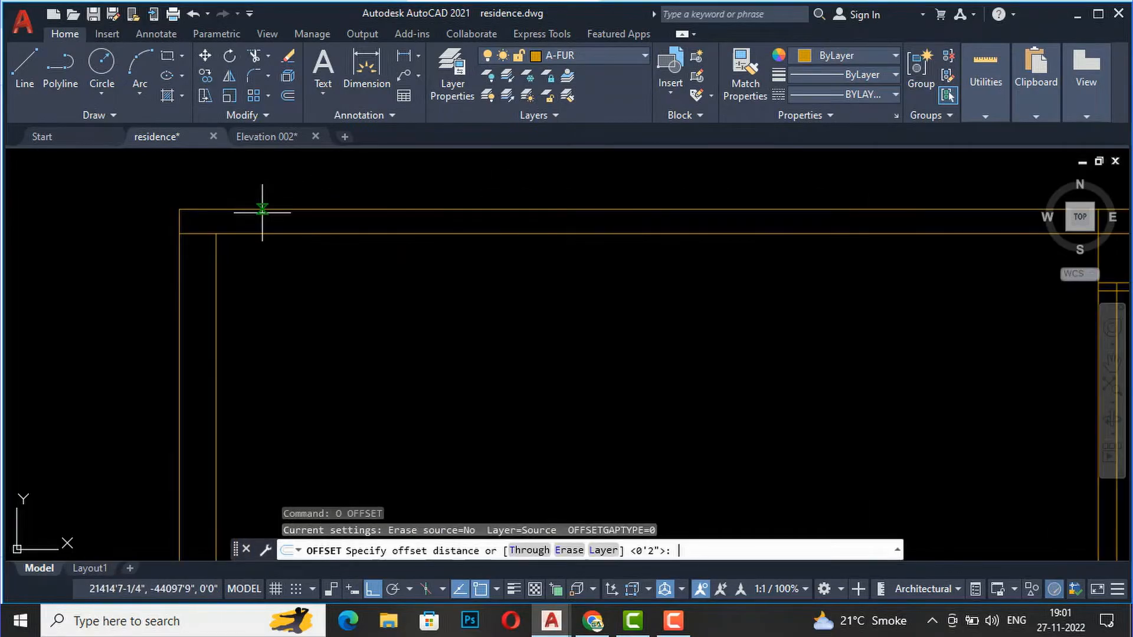
{"action": "type", "text": "1'"}
{"action": "key", "text": "Return"}
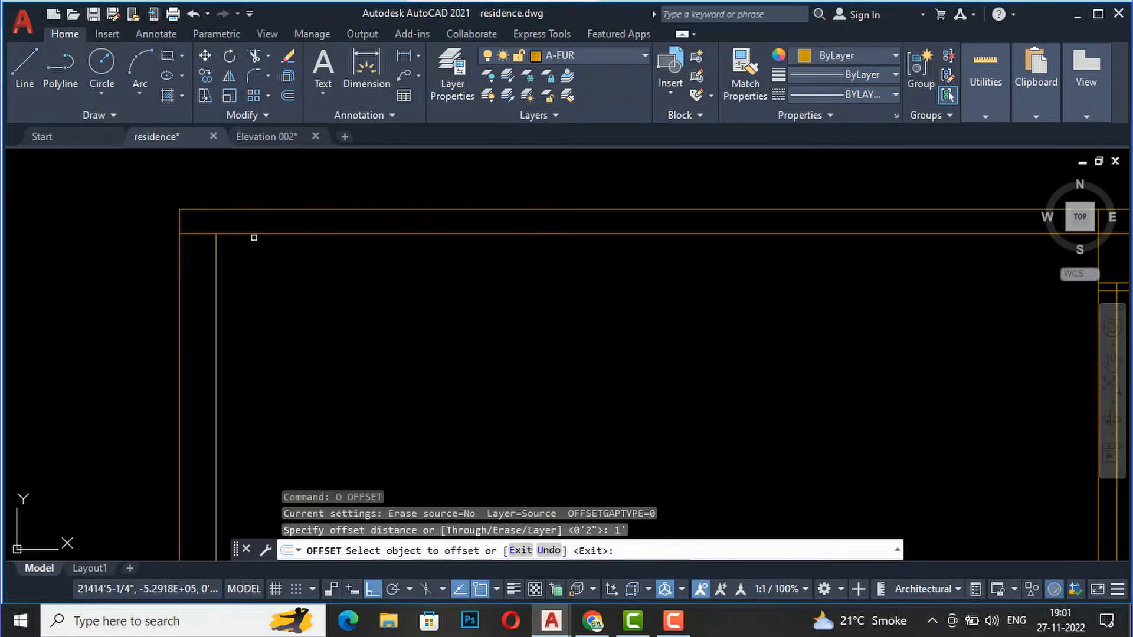
{"action": "left_click", "coordinate": [258, 234]}
{"action": "left_click", "coordinate": [263, 303]}
{"action": "scroll", "coordinate": [260, 315], "scroll_direction": "down", "scroll_amount": 3}
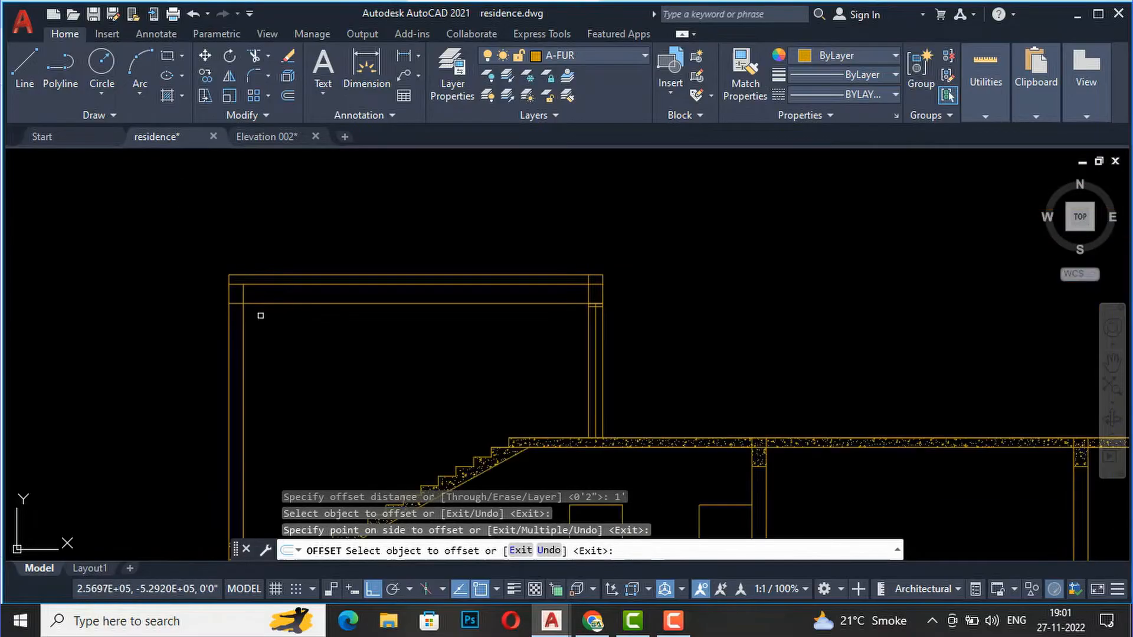
{"action": "scroll", "coordinate": [574, 318], "scroll_direction": "up", "scroll_amount": 4}
{"action": "key", "text": "Return"}
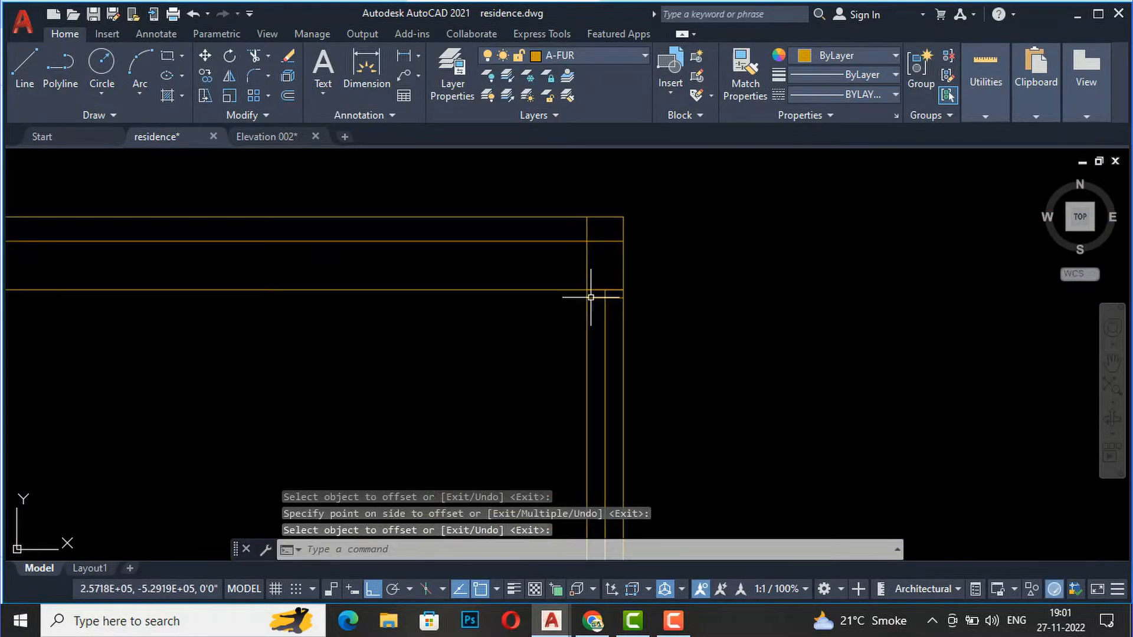
- Try to trim the 1' offset beam line by fencing across it near the door-side wall
{"action": "type", "text": "tr"}
{"action": "key", "text": "Return"}
{"action": "left_click", "coordinate": [468, 366]}
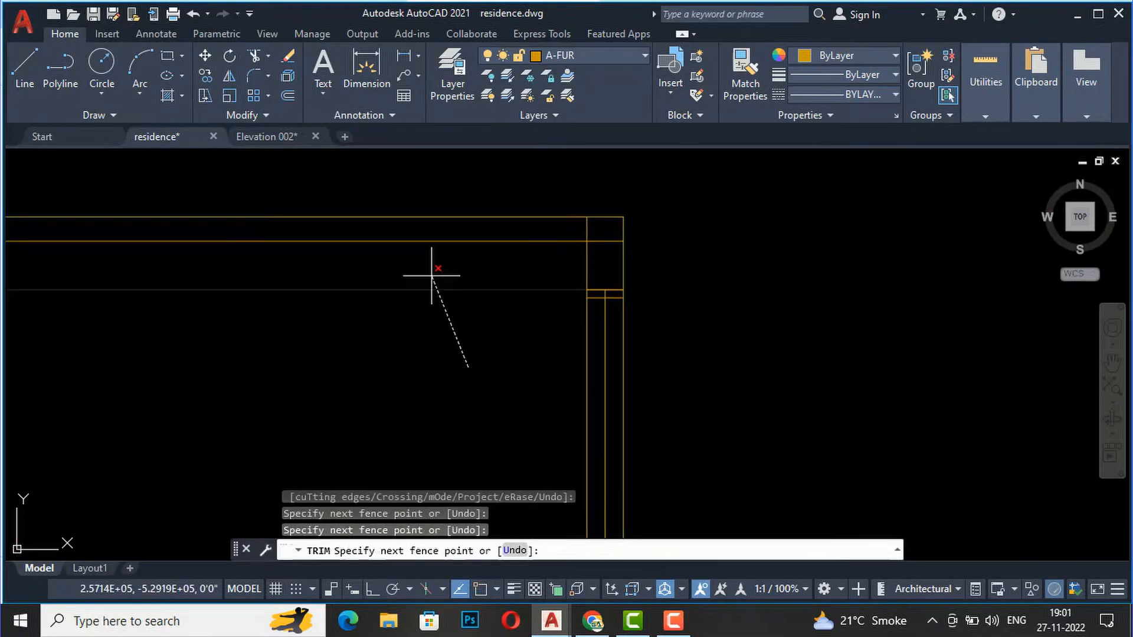
{"action": "left_click", "coordinate": [430, 276]}
{"action": "scroll", "coordinate": [532, 355], "scroll_direction": "down", "scroll_amount": 2}
{"action": "scroll", "coordinate": [531, 357], "scroll_direction": "down", "scroll_amount": 1}
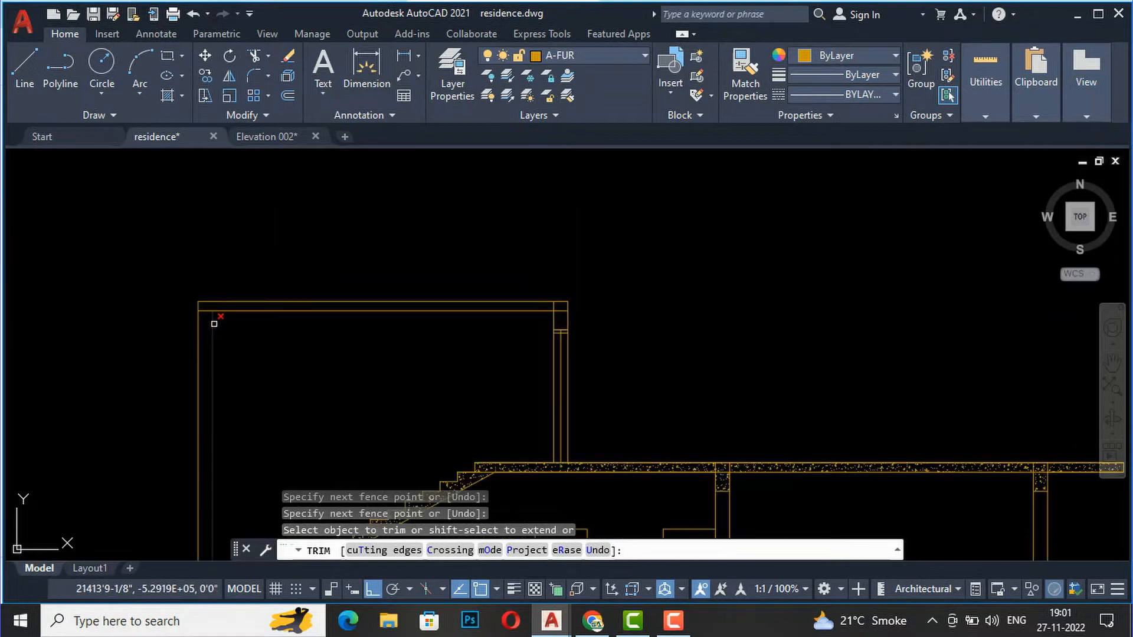
{"action": "key", "text": "ctrl+z"}
{"action": "scroll", "coordinate": [214, 321], "scroll_direction": "up", "scroll_amount": 3}
{"action": "scroll", "coordinate": [229, 332], "scroll_direction": "down", "scroll_amount": 3}
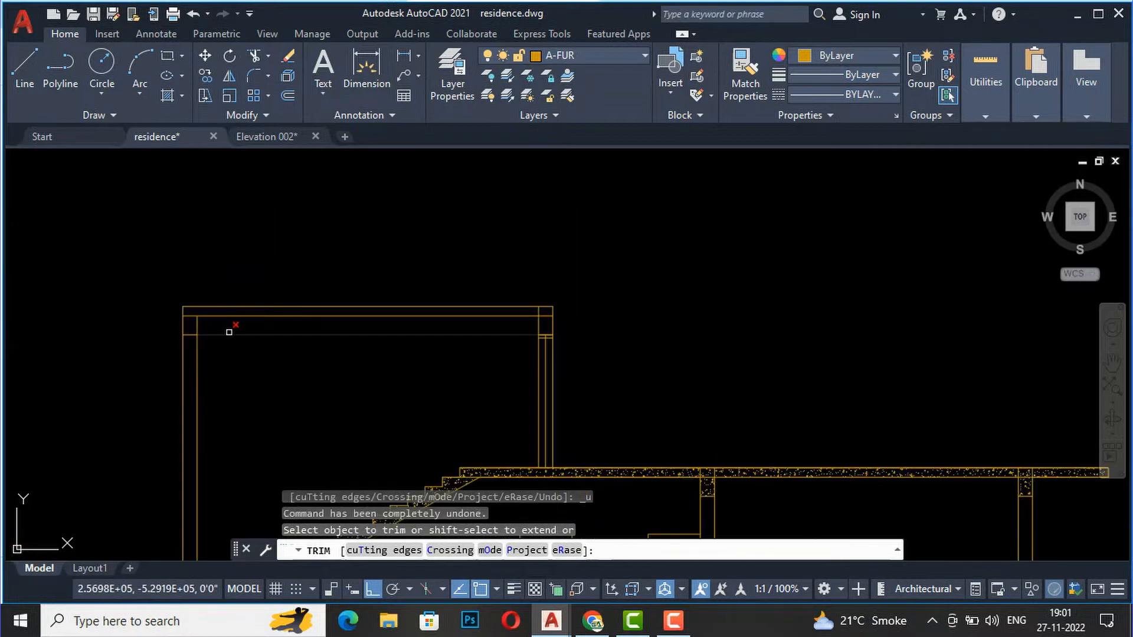
{"action": "key", "text": "Escape"}
- Trim the 1' offset beam line between the two walls, keeping only the segment across the stair-side wall
{"action": "type", "text": "tr"}
{"action": "key", "text": "Return"}
{"action": "left_click_drag", "start_coordinate": [252, 362], "coordinate": [242, 328]}
{"action": "key", "text": "Return"}
- Trim the overlapping lines at both roof corners so the roof slab and its two end beams form one continuous outline
{"action": "scroll", "coordinate": [191, 314], "scroll_direction": "up", "scroll_amount": 5}
{"action": "type", "text": "tr"}
{"action": "key", "text": "Return"}
{"action": "left_click", "coordinate": [228, 313]}
{"action": "scroll", "coordinate": [145, 320], "scroll_direction": "down", "scroll_amount": 4}
{"action": "scroll", "coordinate": [539, 326], "scroll_direction": "up", "scroll_amount": 6}
{"action": "mouse_move", "coordinate": [496, 327]}
{"action": "left_mouse_down"}
{"action": "mouse_move", "coordinate": [493, 286]}
{"action": "mouse_move", "coordinate": [472, 292]}
{"action": "left_mouse_up"}
{"action": "scroll", "coordinate": [728, 226], "scroll_direction": "down", "scroll_amount": 4}
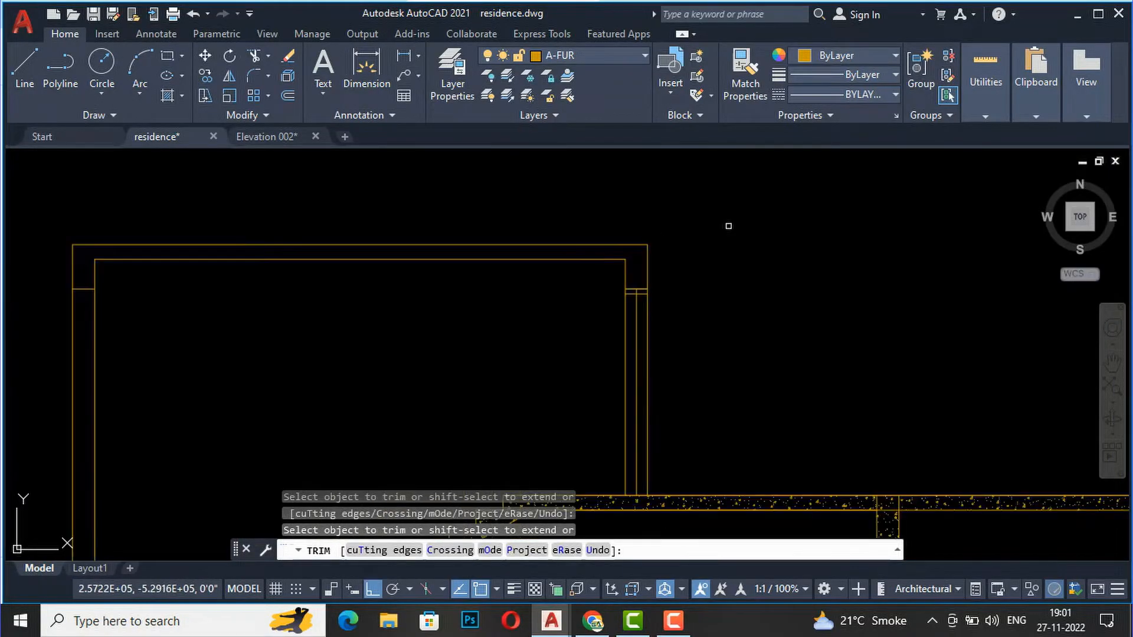
{"action": "key", "text": "Return"}
- Hatch the enclosed area of the stair room's roof slab and end beams
{"action": "scroll", "coordinate": [360, 214], "scroll_direction": "down", "scroll_amount": 4}
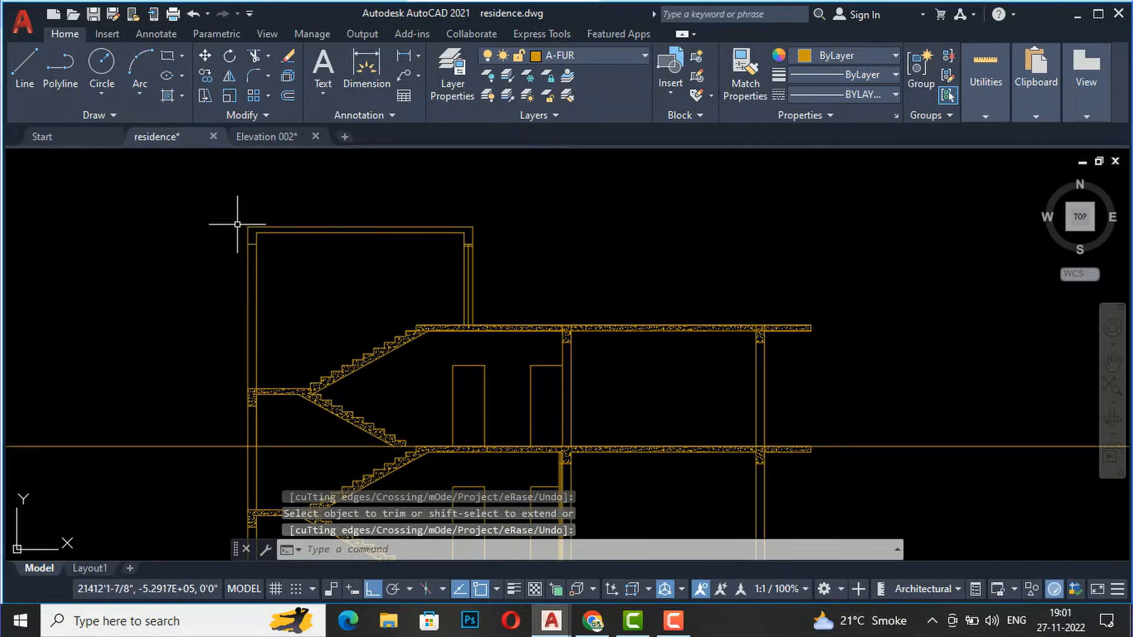
{"action": "scroll", "coordinate": [246, 222], "scroll_direction": "up", "scroll_amount": 4}
{"action": "type", "text": "h"}
{"action": "key", "text": "Return"}
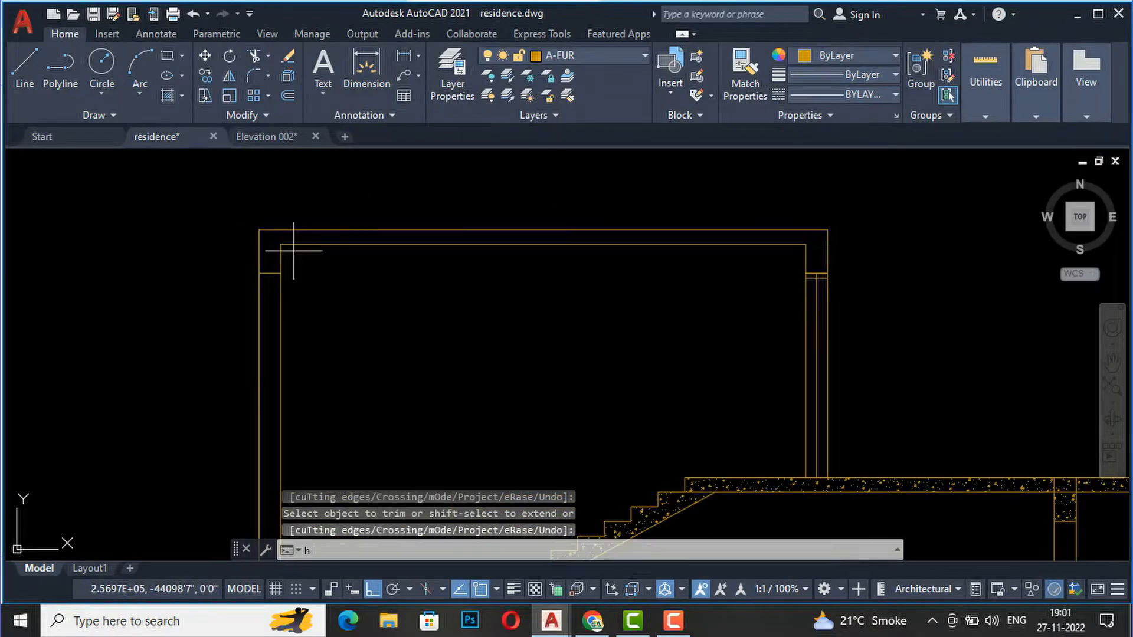
{"action": "scroll", "coordinate": [263, 233], "scroll_direction": "up", "scroll_amount": 2}
{"action": "left_click", "coordinate": [266, 242]}
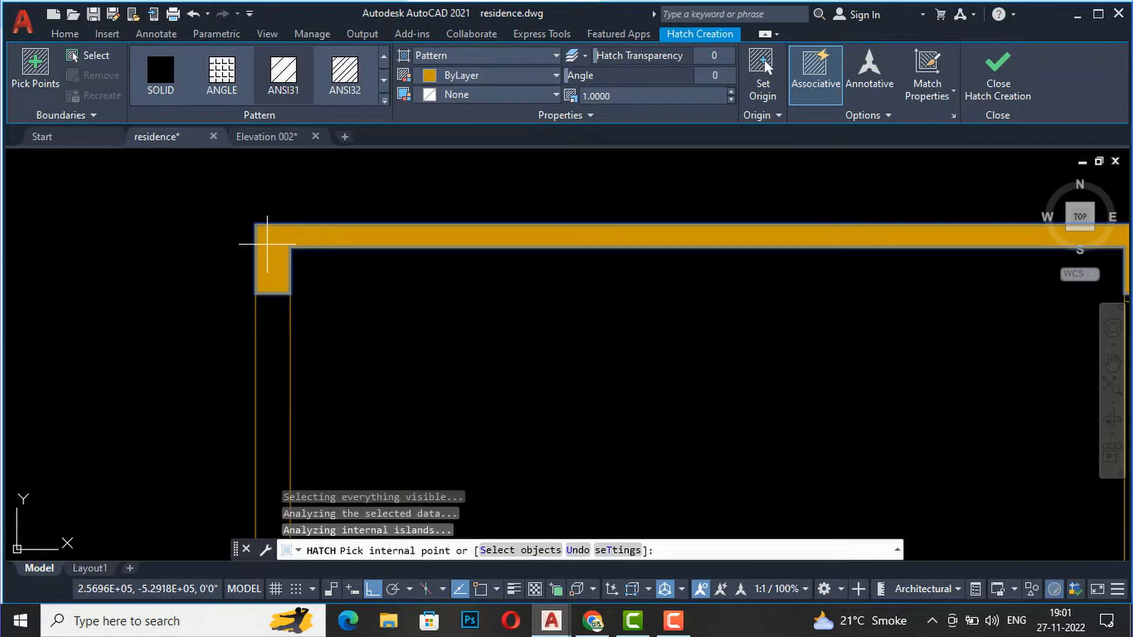
{"action": "scroll", "coordinate": [366, 203], "scroll_direction": "down", "scroll_amount": 3}
{"action": "key", "text": "Escape"}
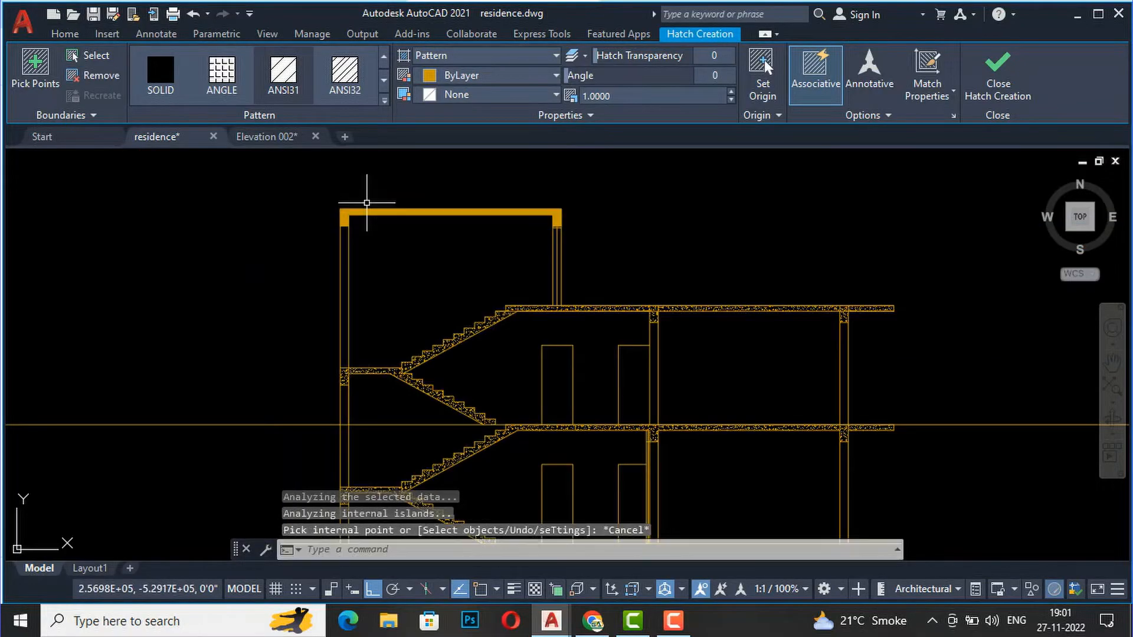
{"action": "scroll", "coordinate": [415, 405], "scroll_direction": "up", "scroll_amount": 3}
{"action": "type", "text": "Math"}
{"action": "key", "text": "Return"}
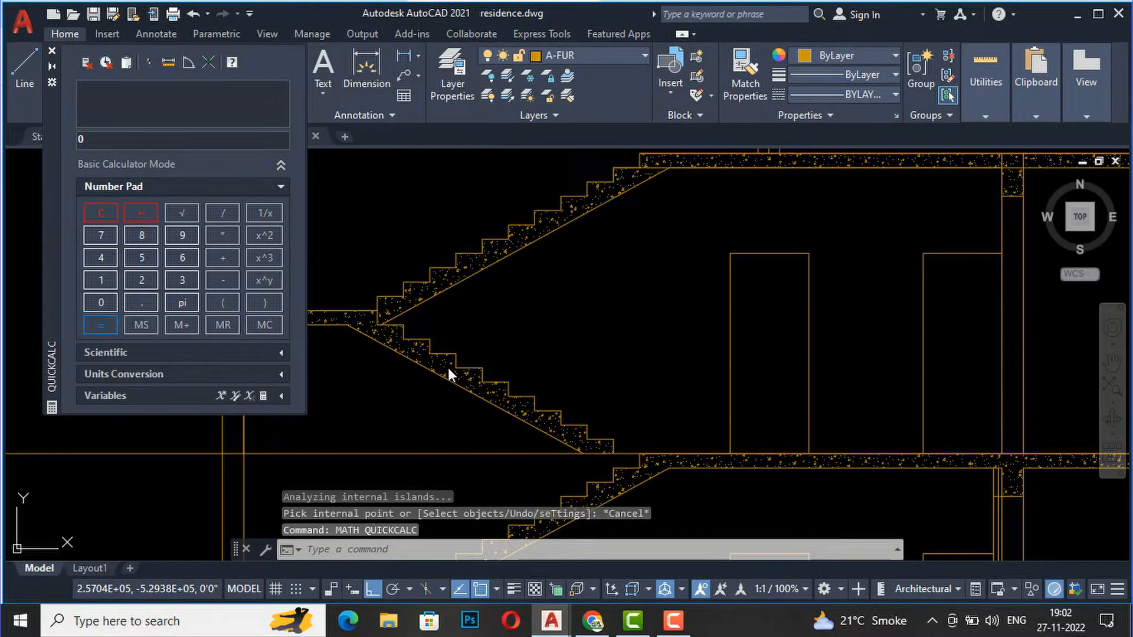
{"action": "left_click", "coordinate": [51, 52]}
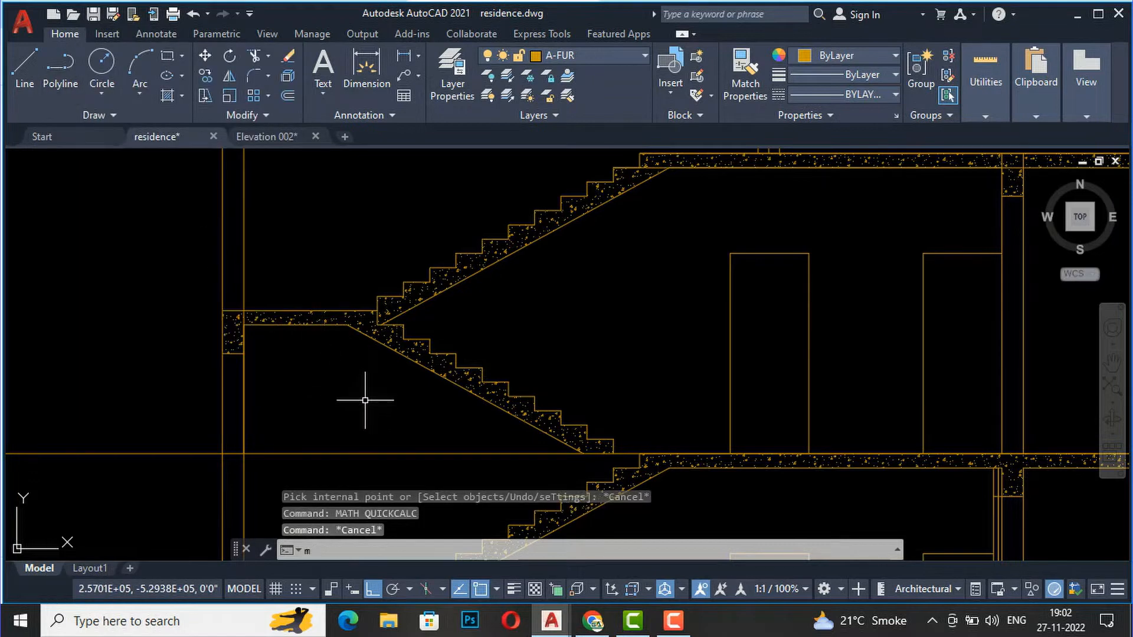
- Match the properties of the staircase's concrete hatch onto the stair room's roof slab hatch
{"action": "type", "text": "ma"}
{"action": "key", "text": "Return"}
{"action": "left_click", "coordinate": [364, 353]}
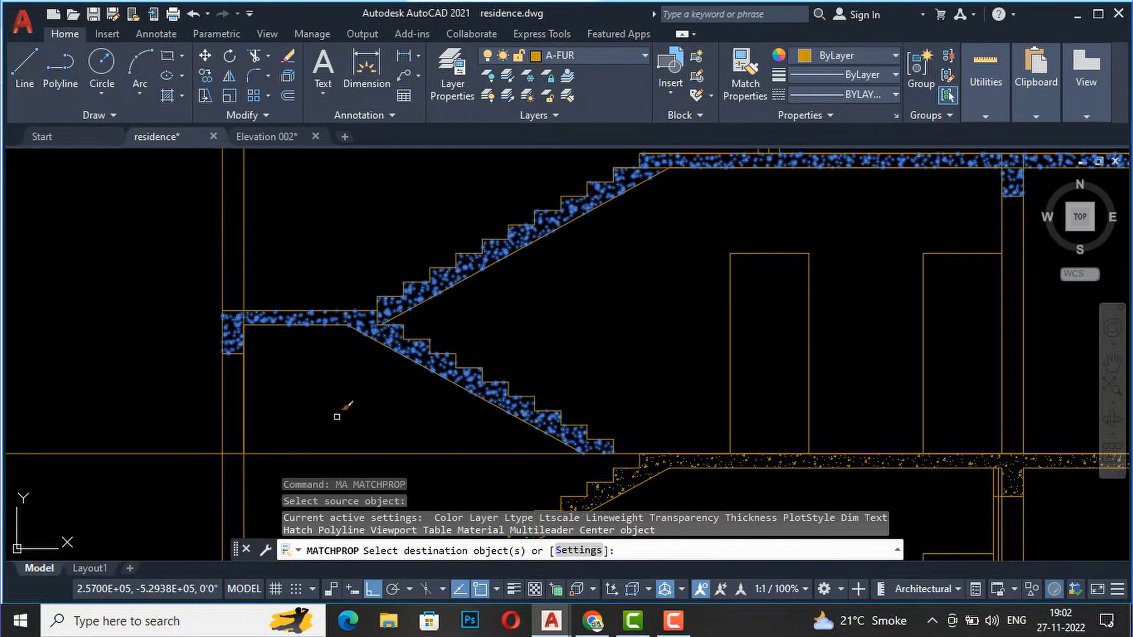
{"action": "scroll", "coordinate": [337, 422], "scroll_direction": "down", "scroll_amount": 3}
{"action": "scroll", "coordinate": [297, 231], "scroll_direction": "up", "scroll_amount": 5}
{"action": "left_click", "coordinate": [307, 262]}
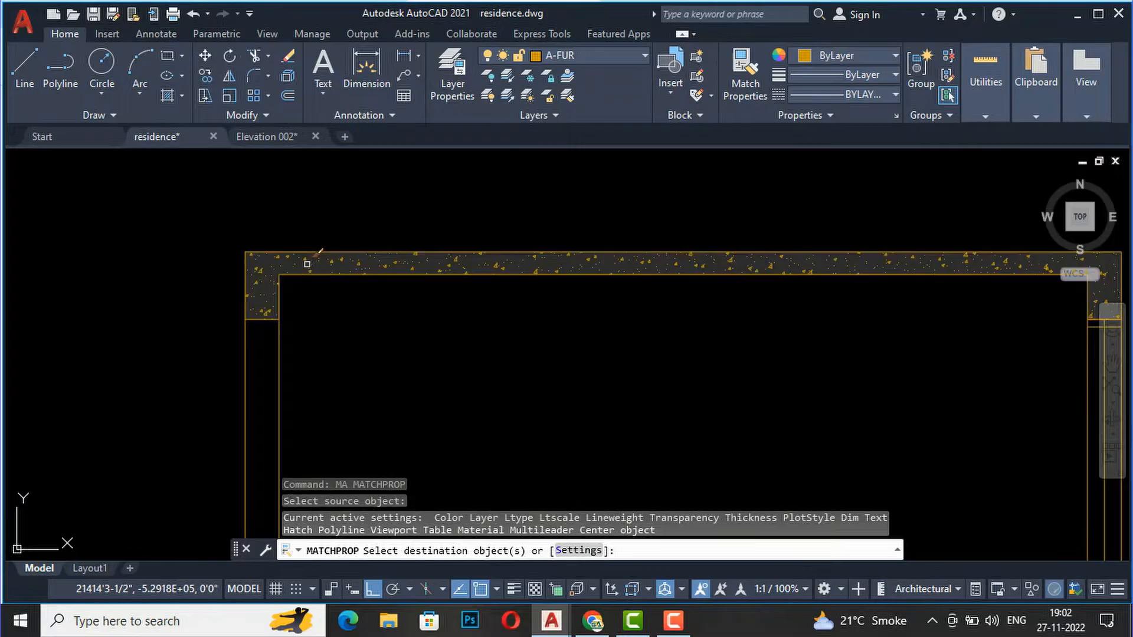
{"action": "key", "text": "Return"}
{"action": "scroll", "coordinate": [312, 201], "scroll_direction": "down", "scroll_amount": 4}
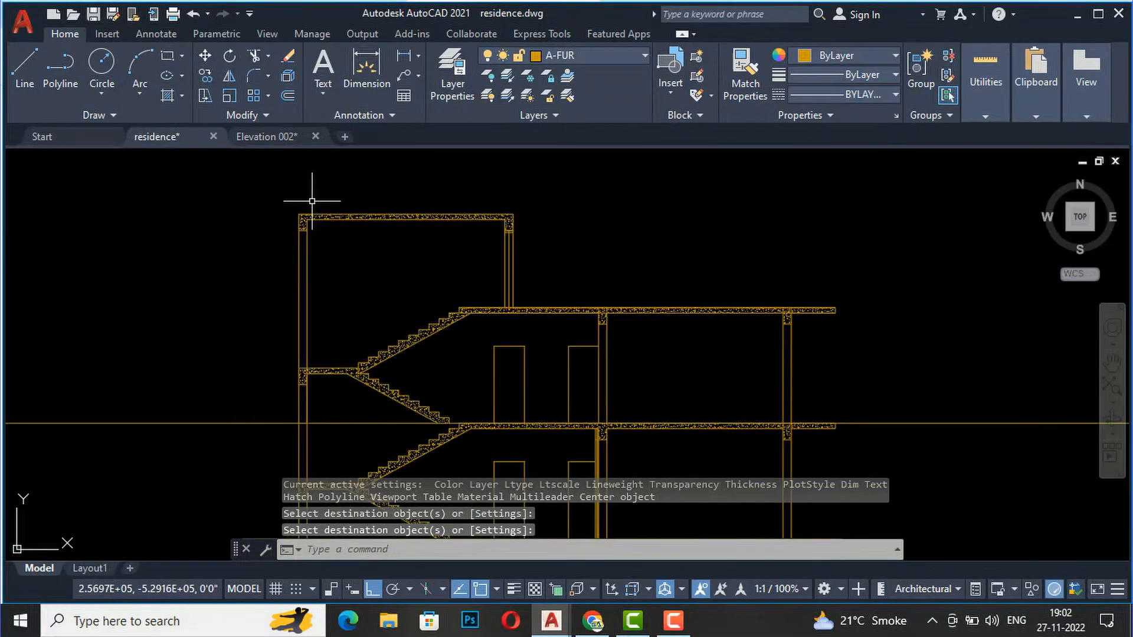
{"action": "scroll", "coordinate": [382, 173], "scroll_direction": "down", "scroll_amount": 2}
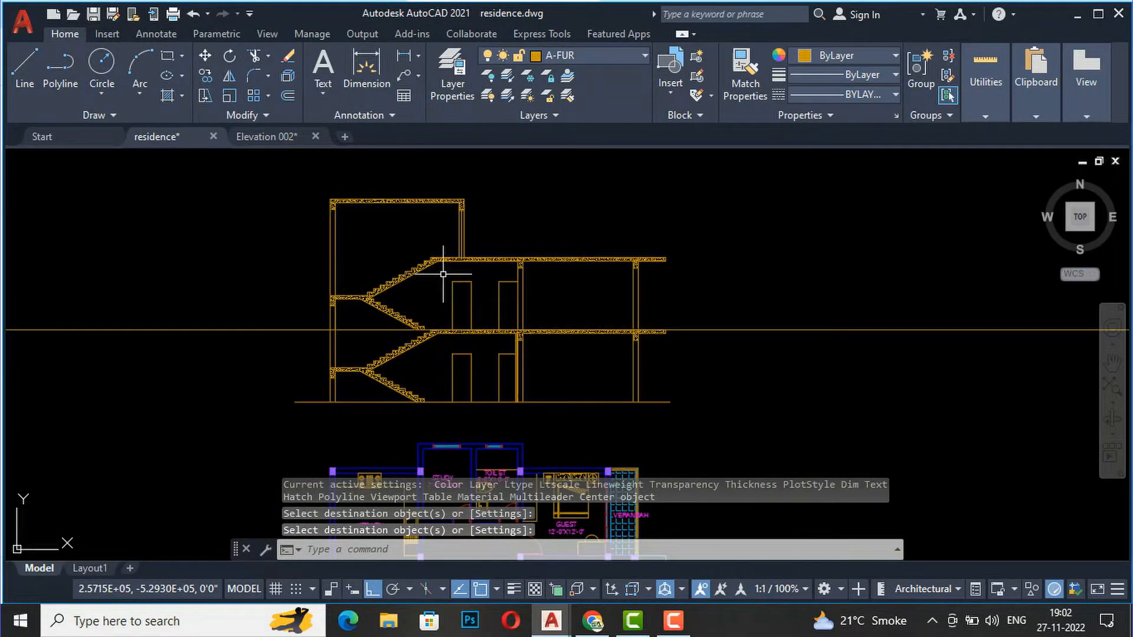
{"action": "scroll", "coordinate": [468, 236], "scroll_direction": "up", "scroll_amount": 2}
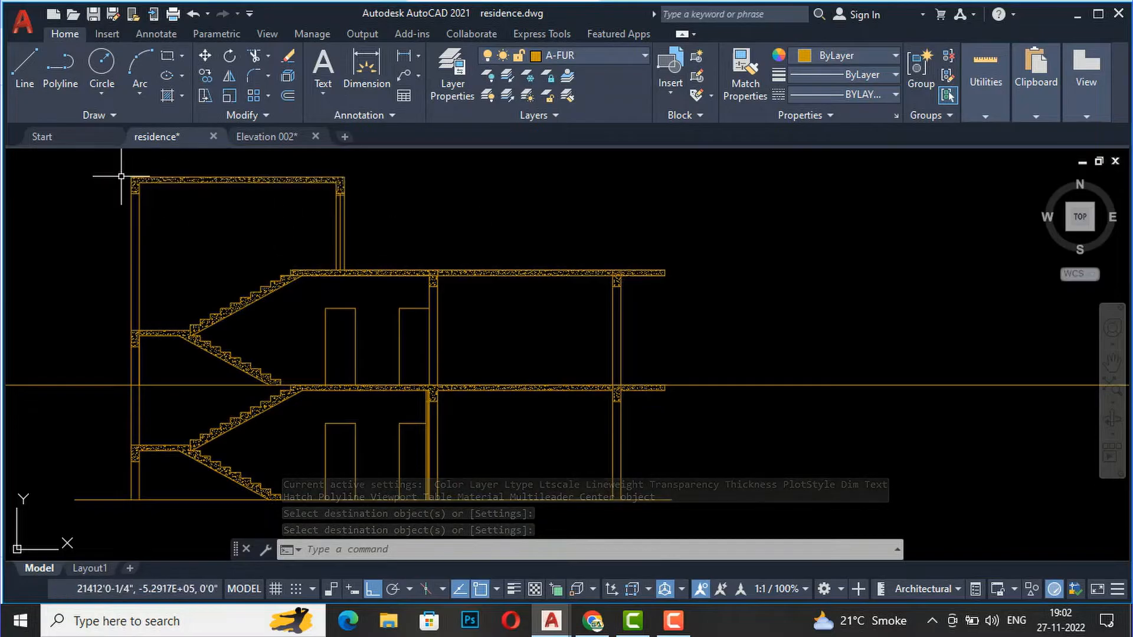
{"action": "scroll", "coordinate": [121, 176], "scroll_direction": "up", "scroll_amount": 2}
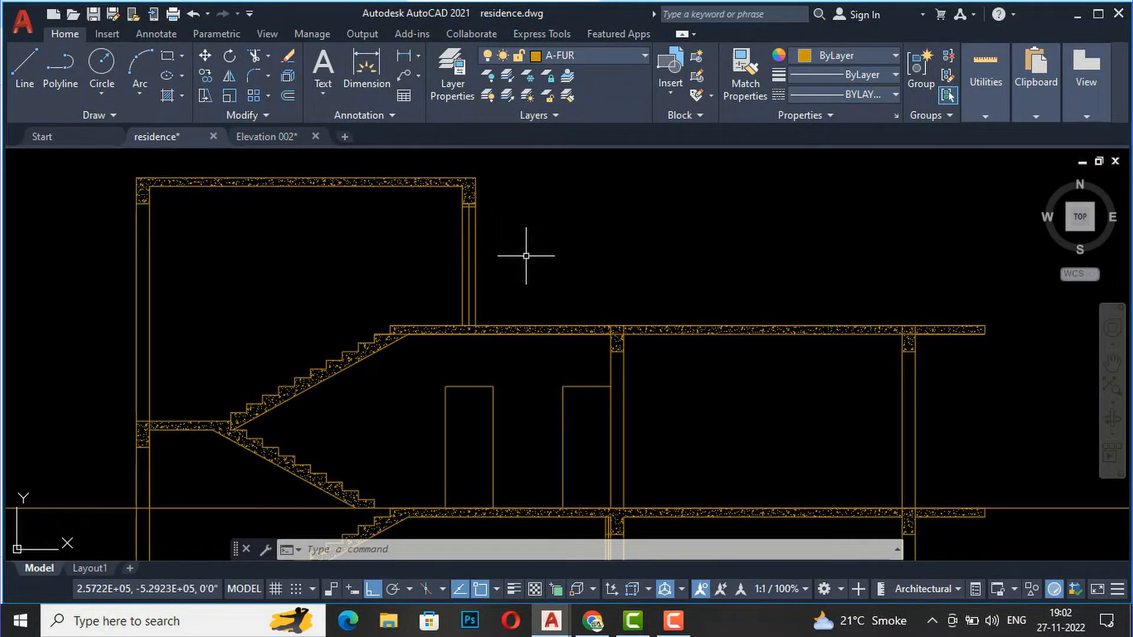
{"action": "scroll", "coordinate": [476, 254], "scroll_direction": "down", "scroll_amount": 5}
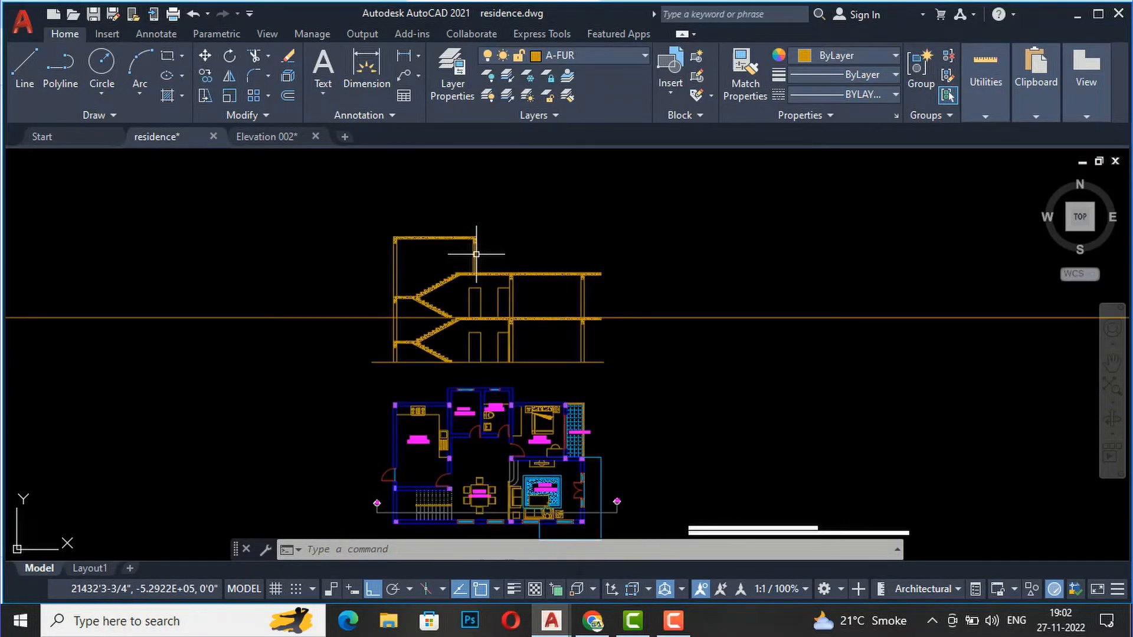
{"action": "scroll", "coordinate": [476, 254], "scroll_direction": "up", "scroll_amount": 2}
{"action": "scroll", "coordinate": [484, 257], "scroll_direction": "down", "scroll_amount": 4}
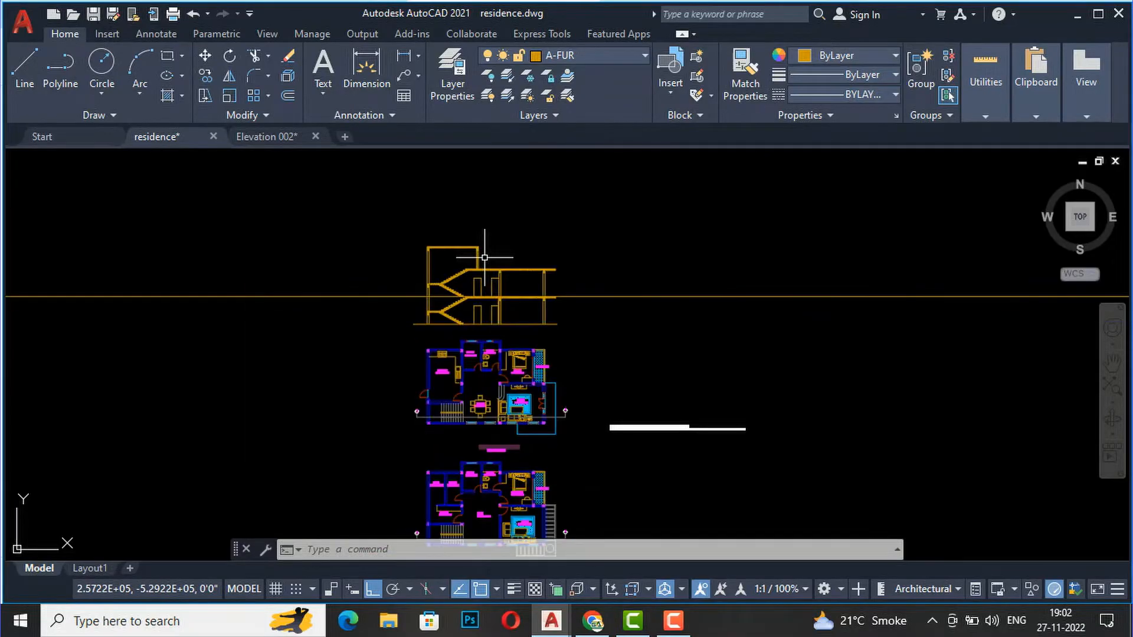
- Draw the roof parapet outline 3' up from the slab at the outer wall face, then horizontally across to the stair room wall
{"action": "scroll", "coordinate": [508, 295], "scroll_direction": "up", "scroll_amount": 6}
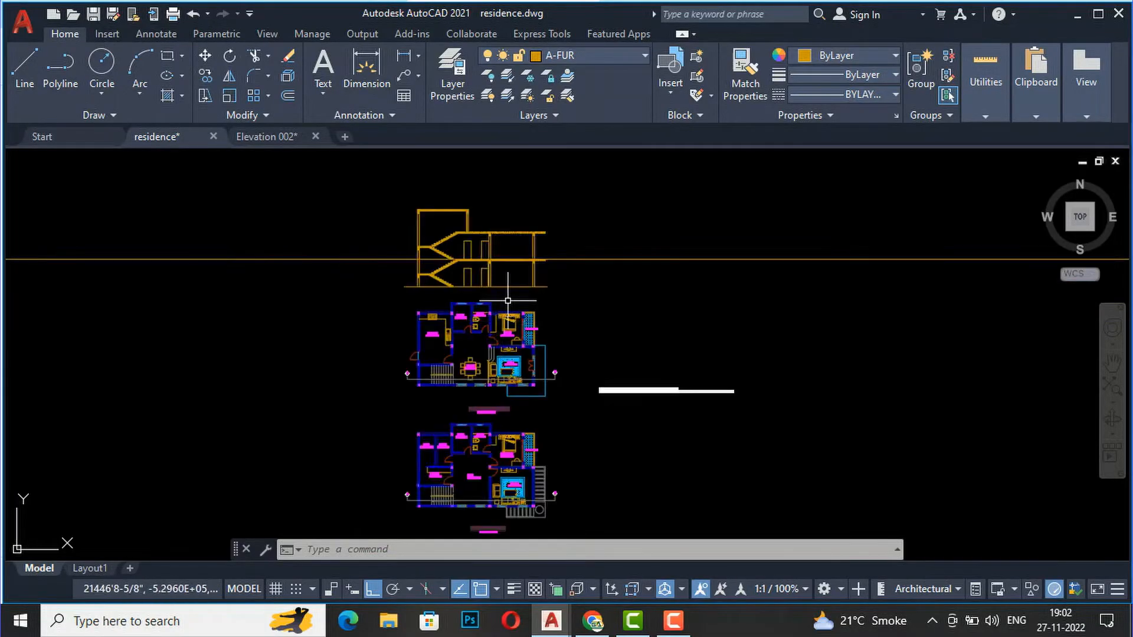
{"action": "scroll", "coordinate": [436, 299], "scroll_direction": "down", "scroll_amount": 2}
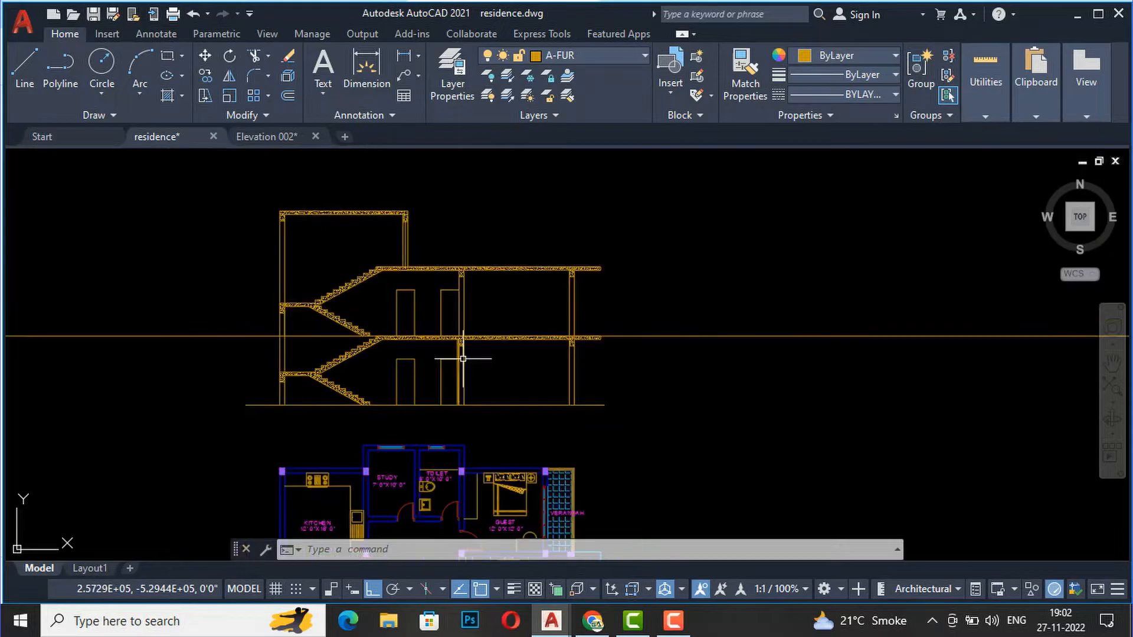
{"action": "scroll", "coordinate": [441, 238], "scroll_direction": "up", "scroll_amount": 2}
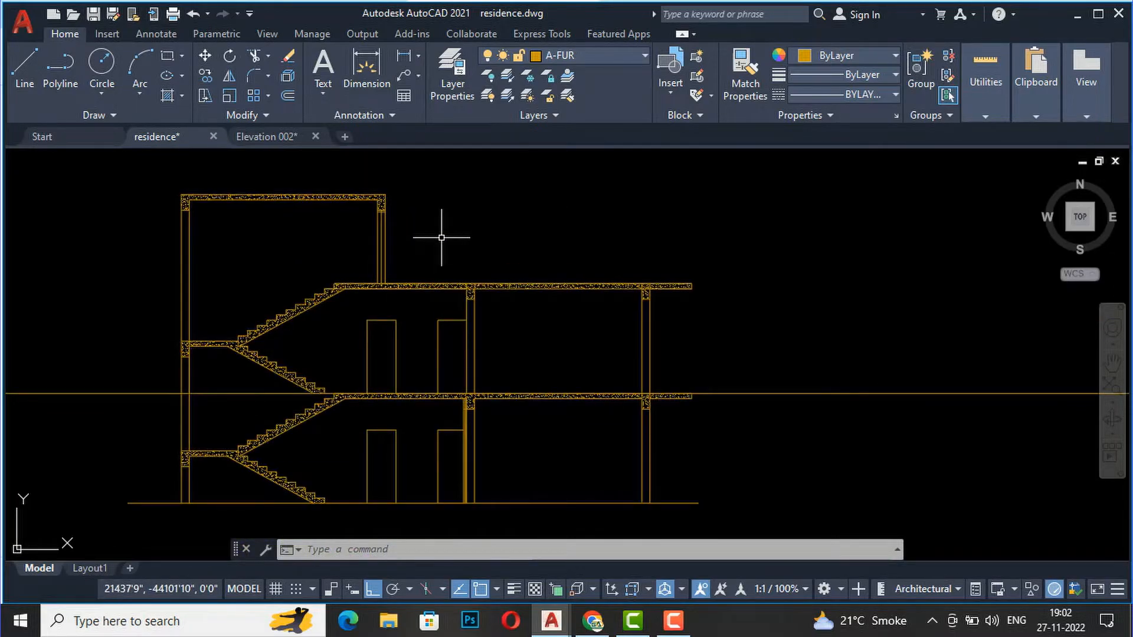
{"action": "scroll", "coordinate": [678, 274], "scroll_direction": "up", "scroll_amount": 2}
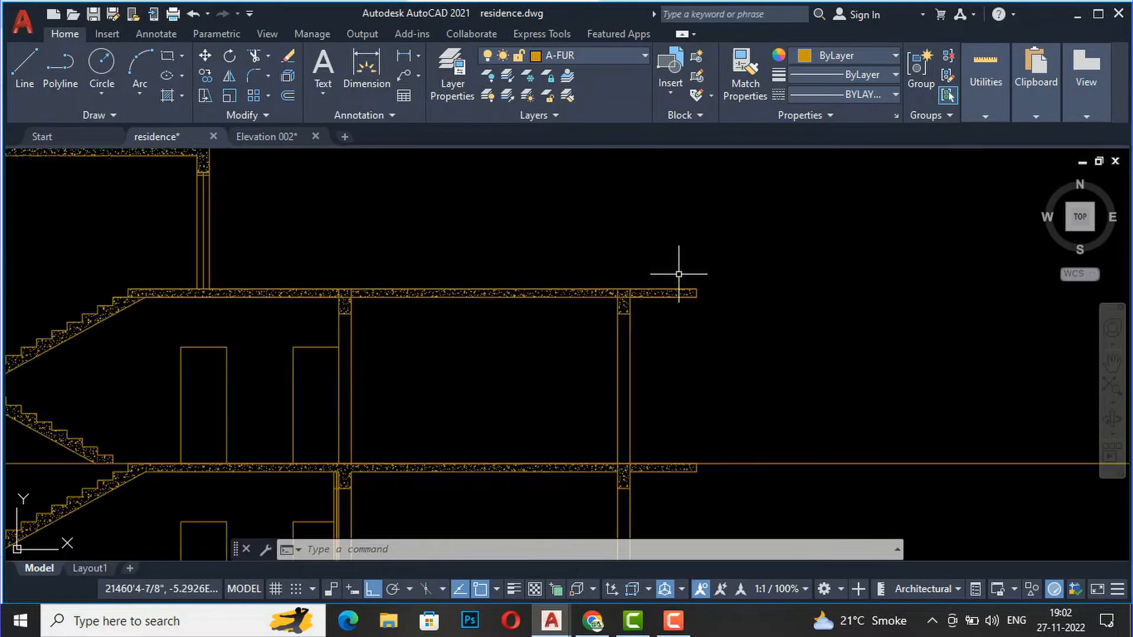
{"action": "type", "text": "L"}
{"action": "key", "text": "Return"}
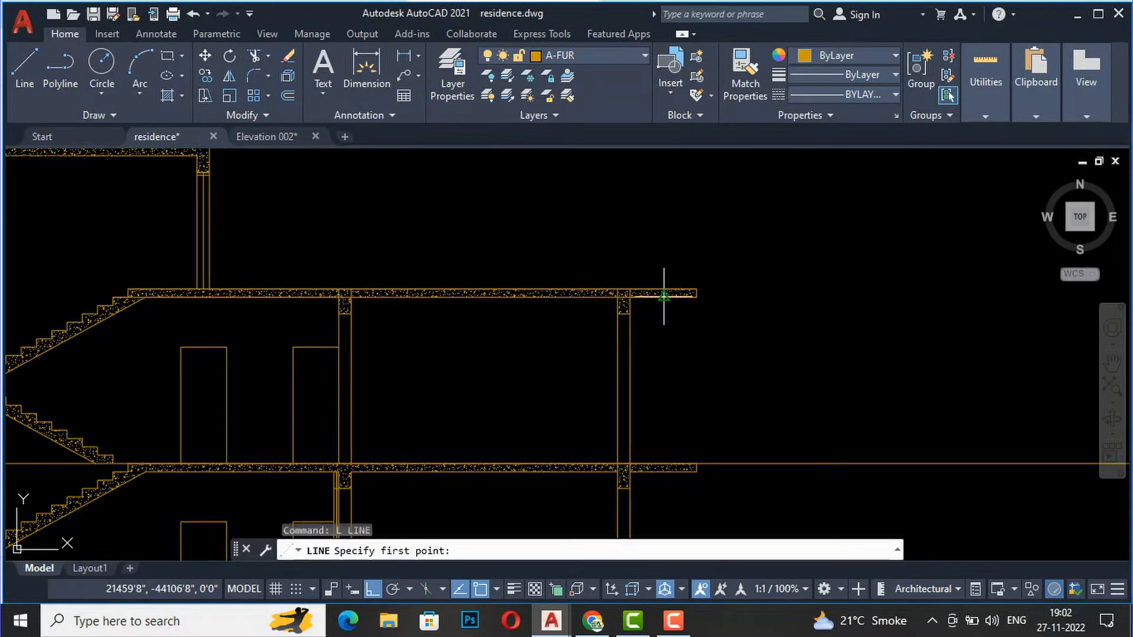
{"action": "left_click", "coordinate": [631, 283]}
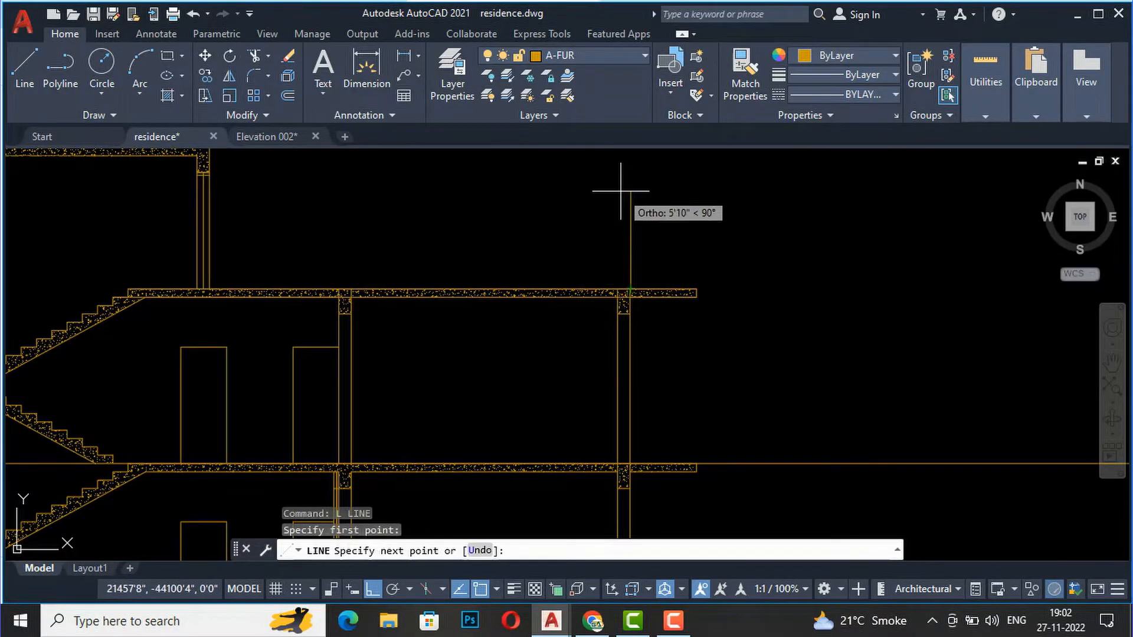
{"action": "type", "text": "3'"}
{"action": "key", "text": "Return"}
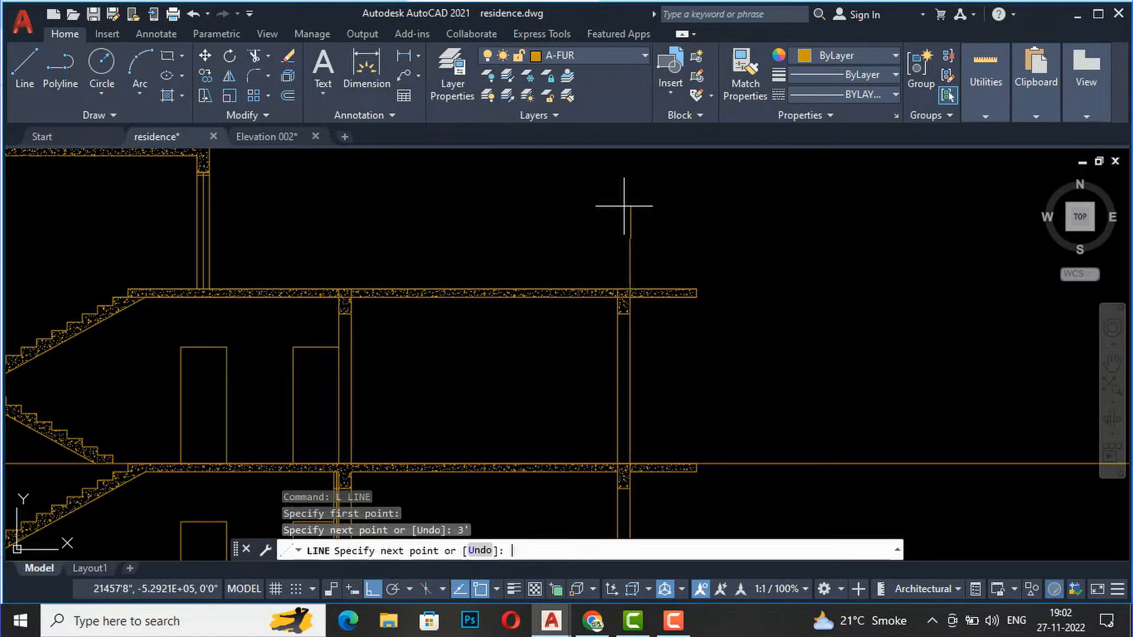
{"action": "left_click", "coordinate": [209, 239]}
{"action": "key", "text": "Escape"}
{"action": "scroll", "coordinate": [413, 222], "scroll_direction": "down", "scroll_amount": 5}
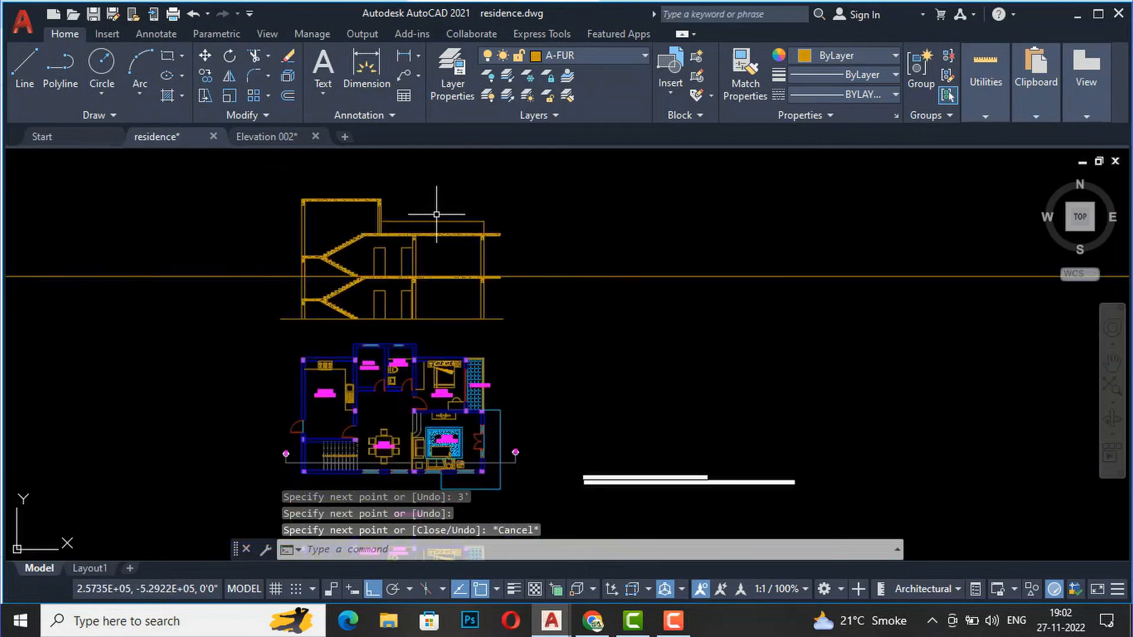
- Compare the section with both floor plans below it, examining the verandah, bedroom and staircase areas along the section line
{"action": "scroll", "coordinate": [424, 466], "scroll_direction": "up", "scroll_amount": 2}
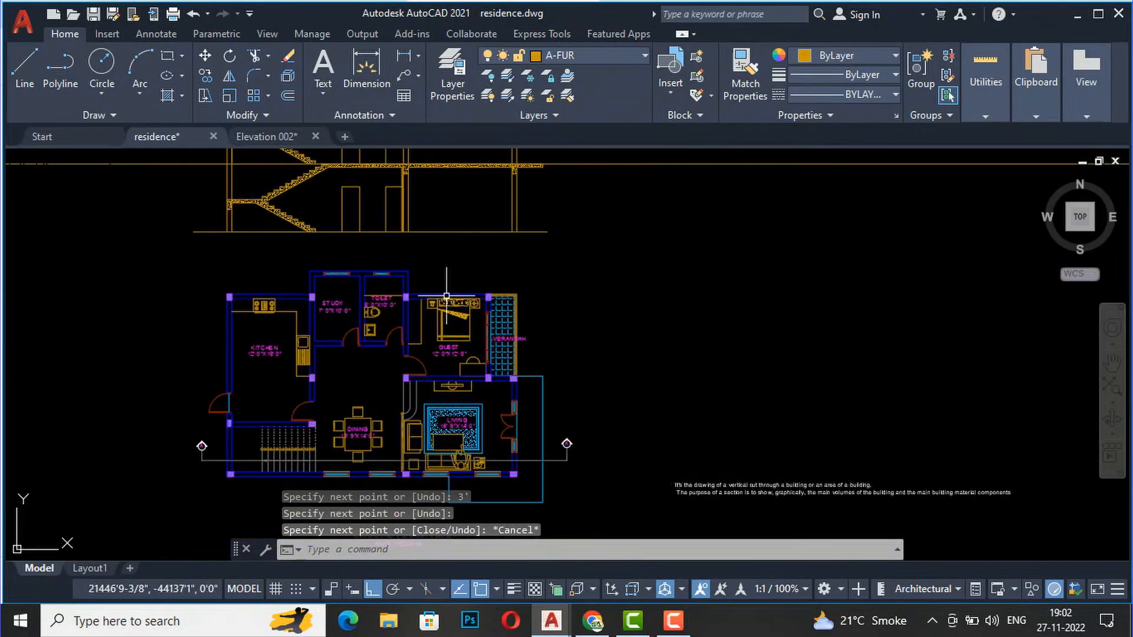
{"action": "scroll", "coordinate": [498, 304], "scroll_direction": "down", "scroll_amount": 4}
{"action": "scroll", "coordinate": [463, 358], "scroll_direction": "up", "scroll_amount": 4}
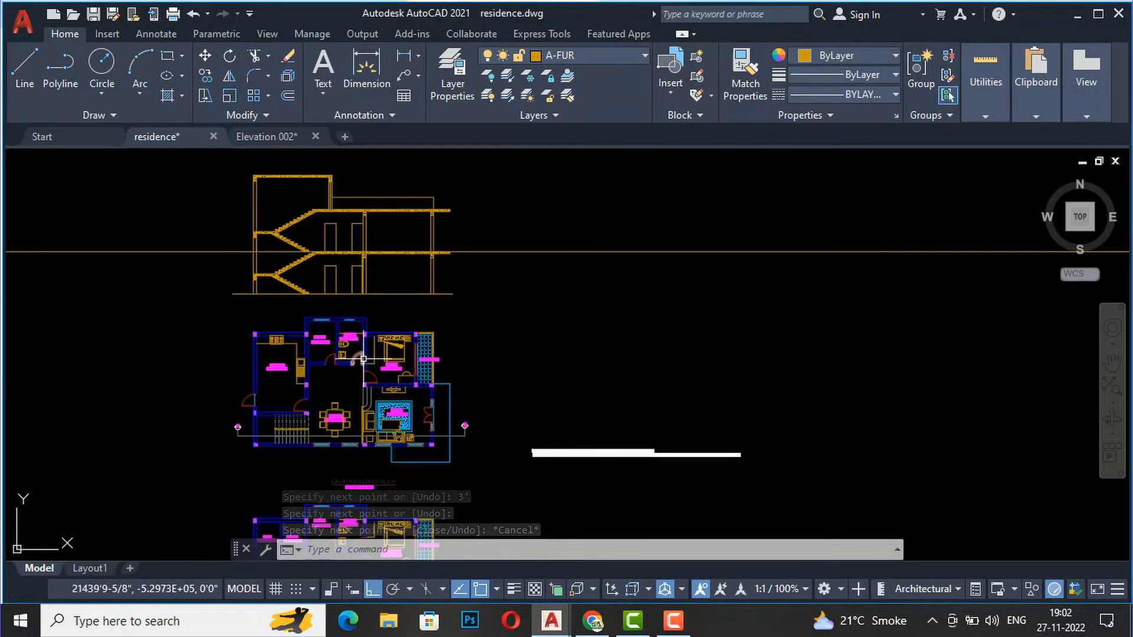
{"action": "scroll", "coordinate": [372, 381], "scroll_direction": "down", "scroll_amount": 3}
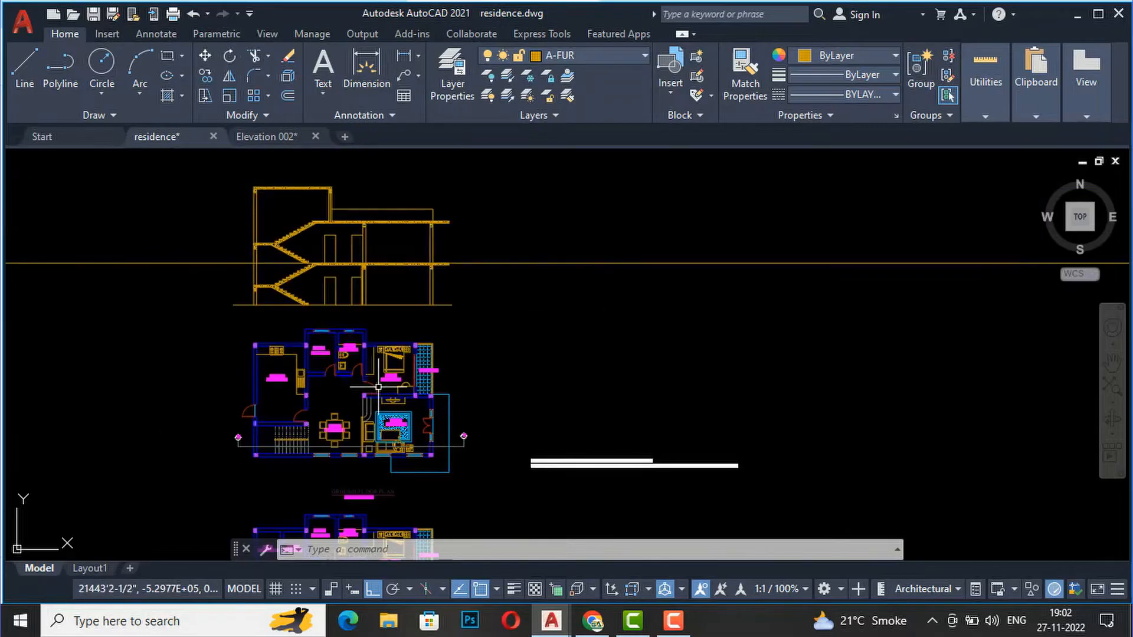
{"action": "scroll", "coordinate": [396, 230], "scroll_direction": "up", "scroll_amount": 3}
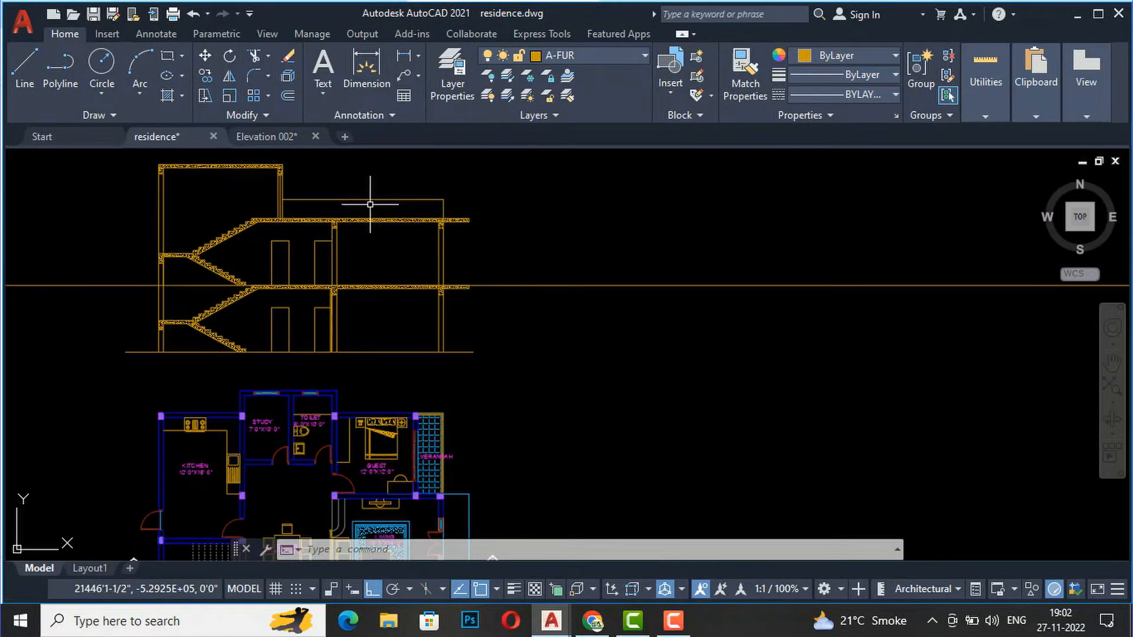
{"action": "key", "text": "Escape"}
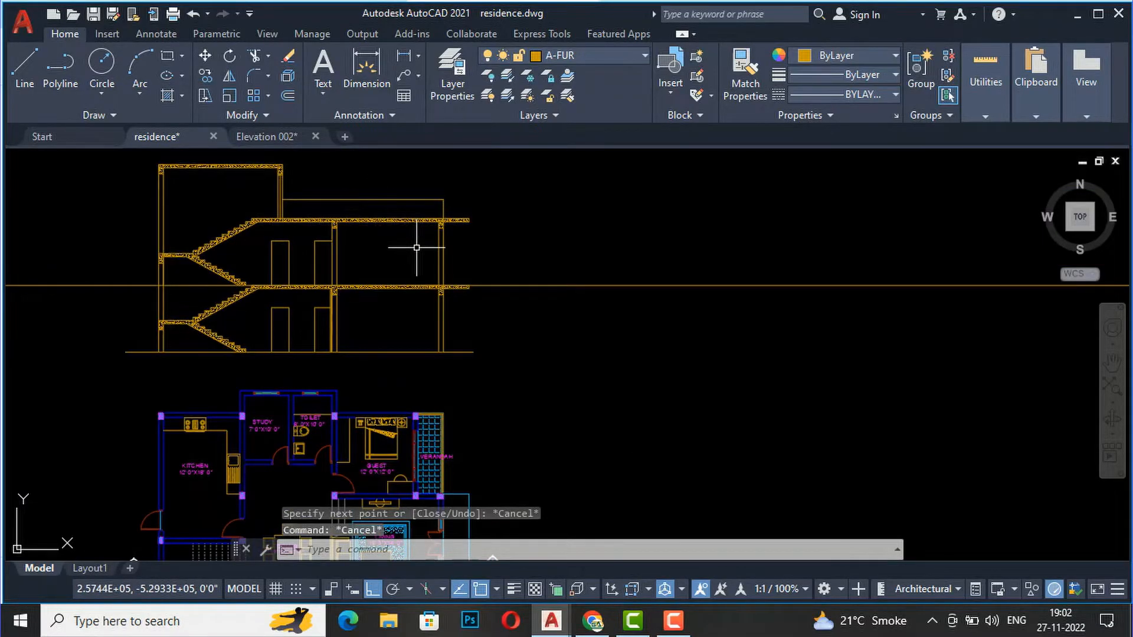
{"action": "scroll", "coordinate": [425, 216], "scroll_direction": "down", "scroll_amount": 2}
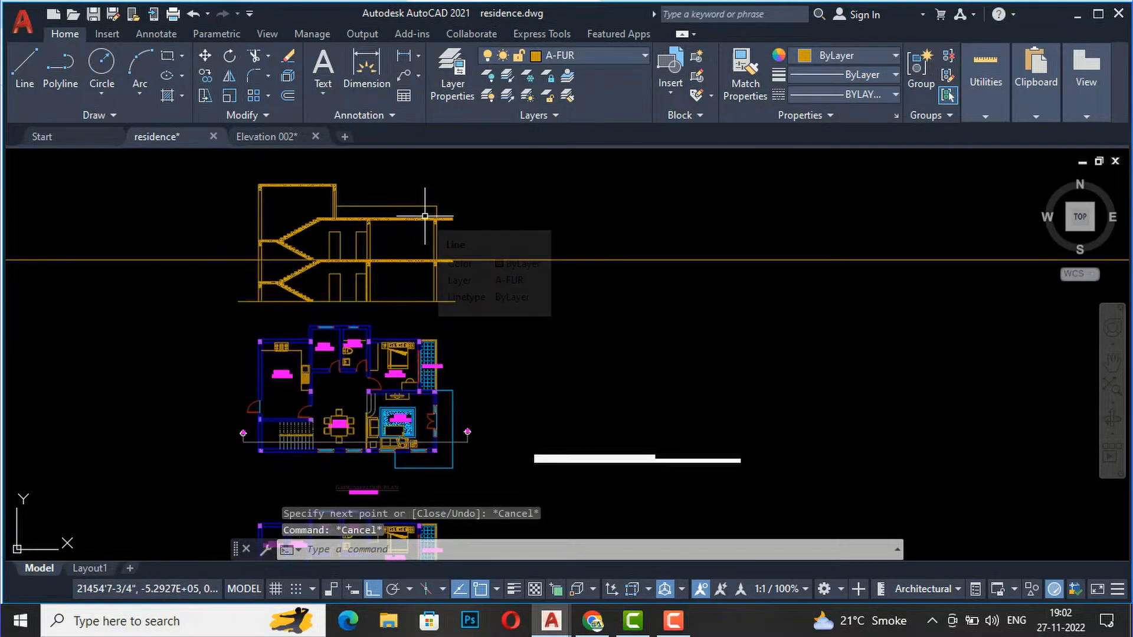
{"action": "scroll", "coordinate": [425, 216], "scroll_direction": "down", "scroll_amount": 2}
{"action": "scroll", "coordinate": [418, 364], "scroll_direction": "up", "scroll_amount": 2}
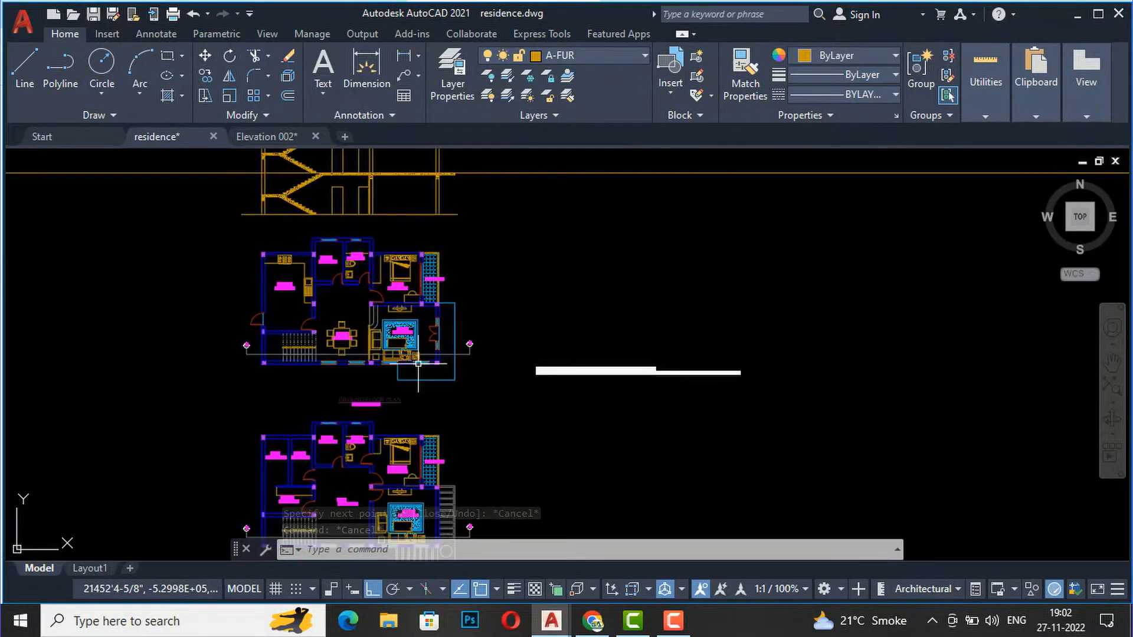
{"action": "scroll", "coordinate": [436, 470], "scroll_direction": "up", "scroll_amount": 2}
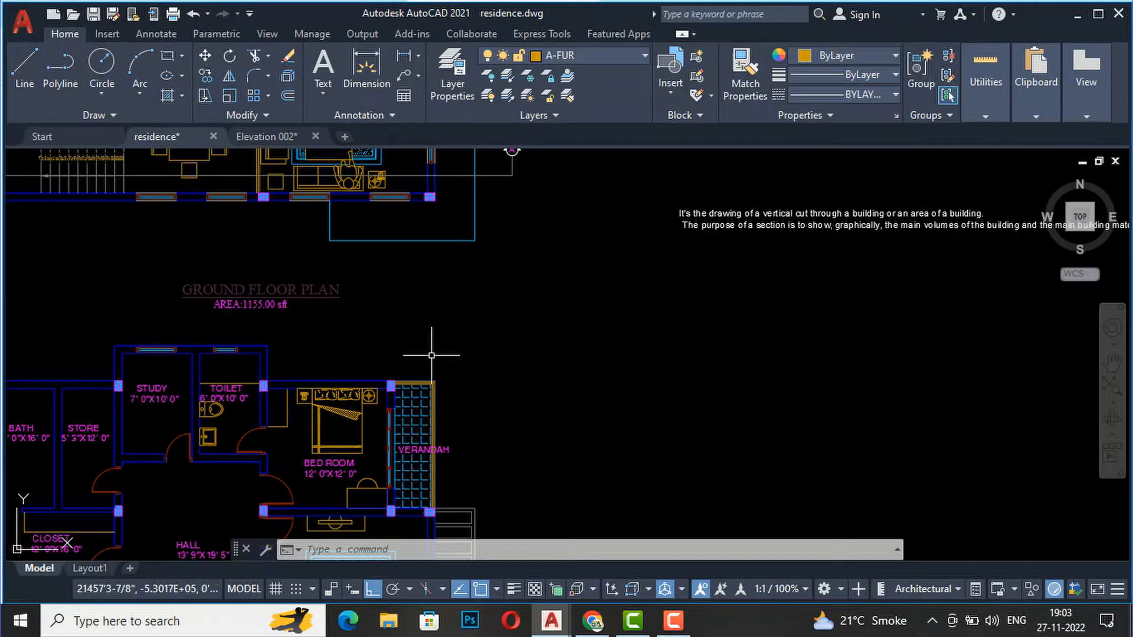
{"action": "scroll", "coordinate": [375, 449], "scroll_direction": "up", "scroll_amount": 2}
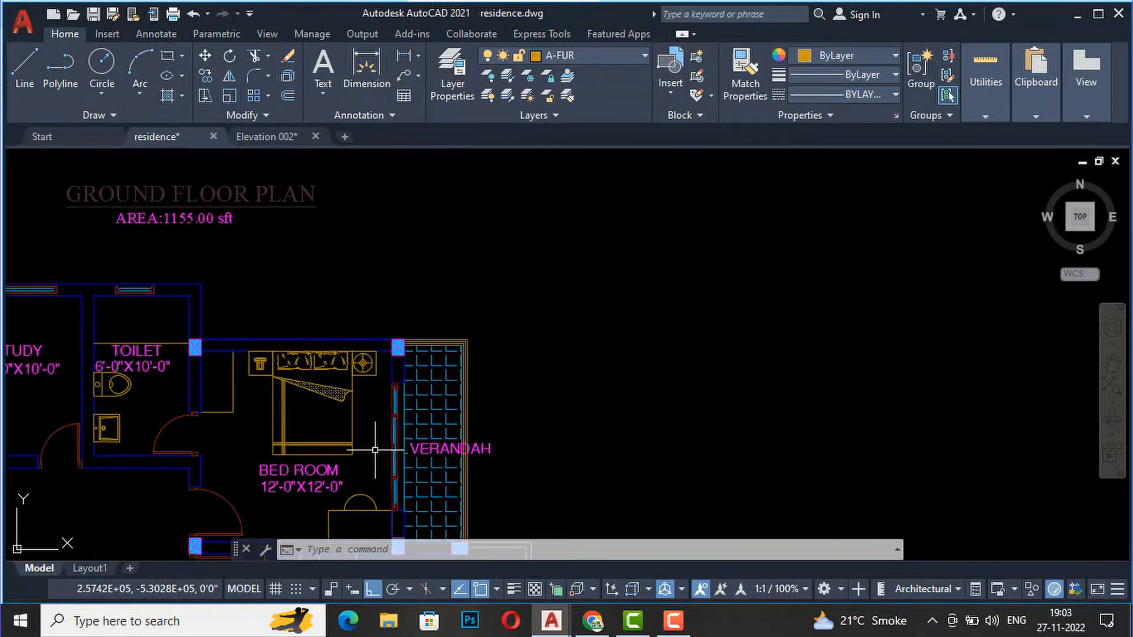
{"action": "scroll", "coordinate": [405, 326], "scroll_direction": "down", "scroll_amount": 3}
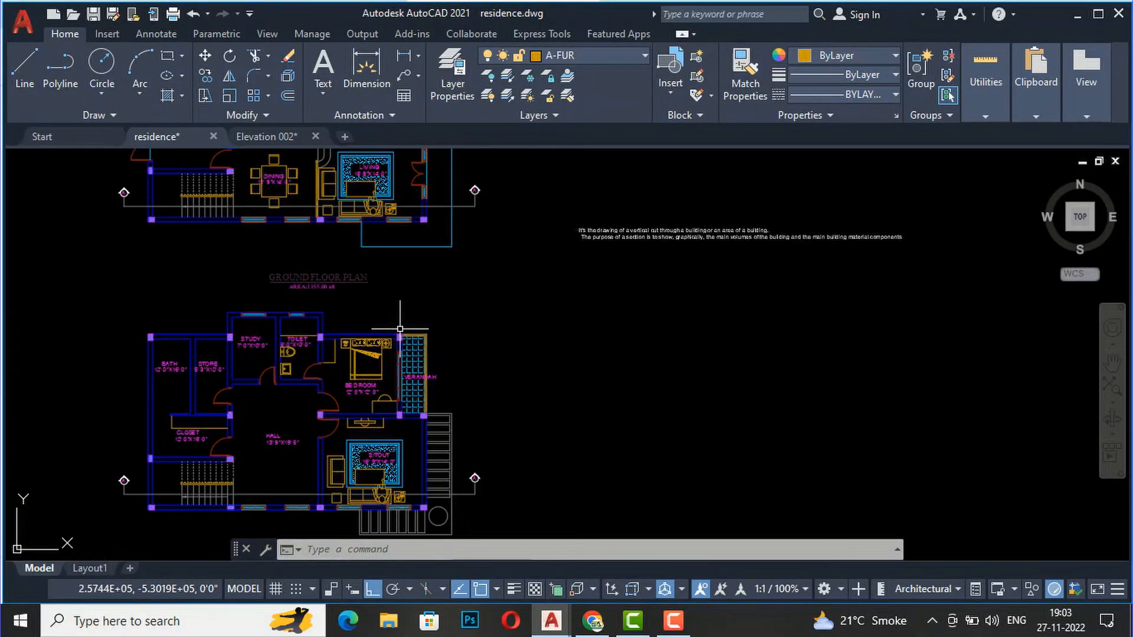
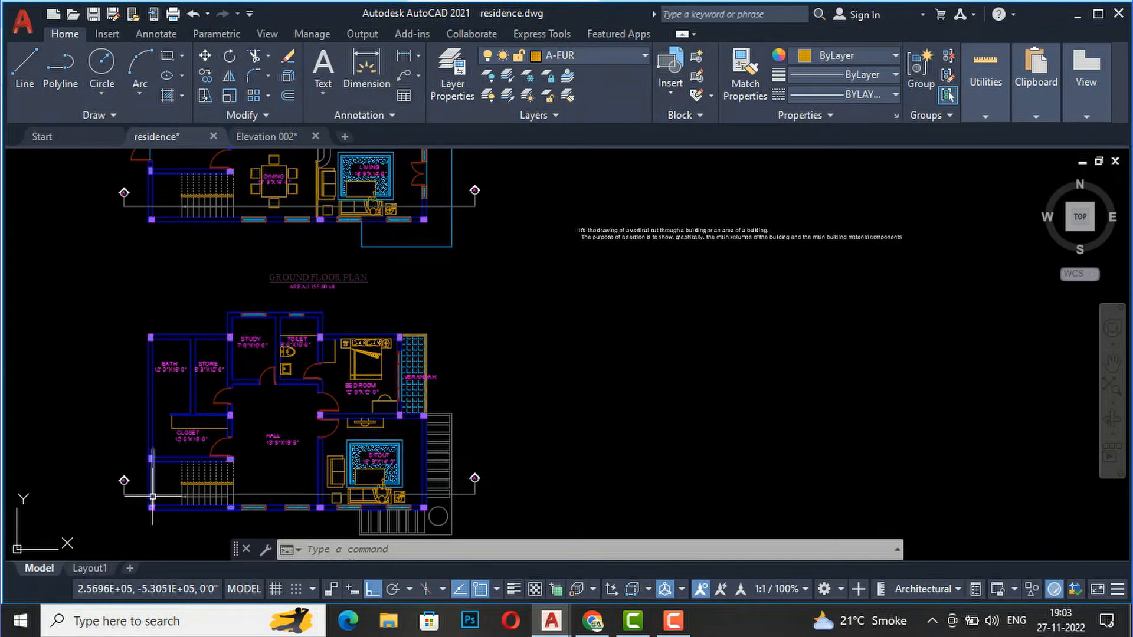
{"action": "scroll", "coordinate": [434, 453], "scroll_direction": "down", "scroll_amount": 2}
{"action": "scroll", "coordinate": [435, 453], "scroll_direction": "down", "scroll_amount": 2}
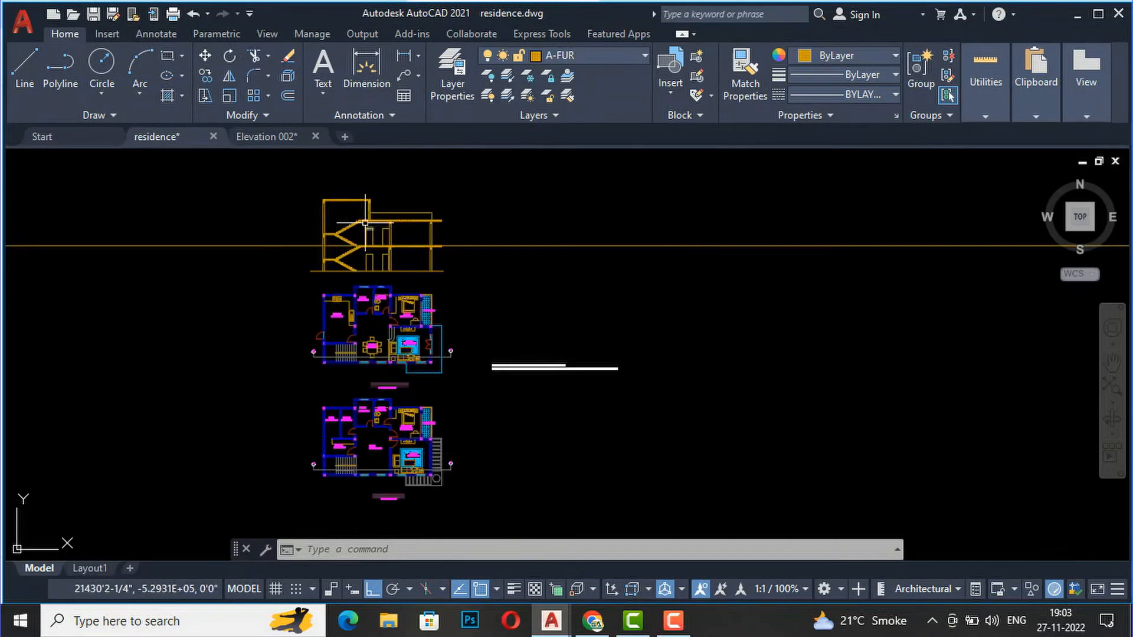
{"action": "scroll", "coordinate": [364, 223], "scroll_direction": "up", "scroll_amount": 5}
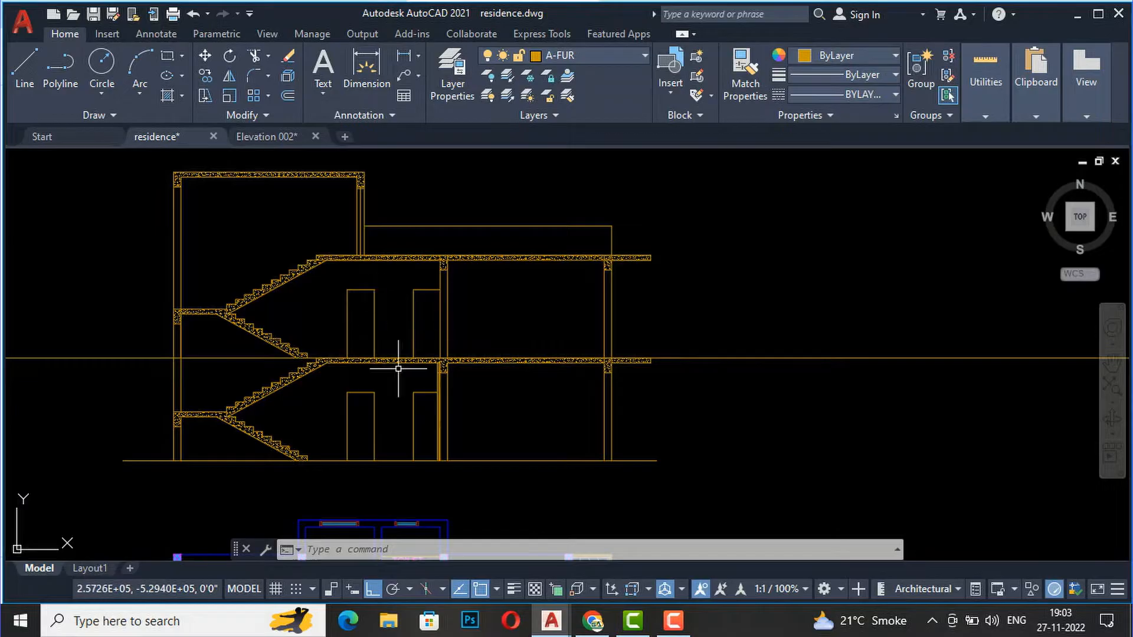
{"action": "left_click", "coordinate": [102, 380]}
{"action": "left_click", "coordinate": [76, 312]}
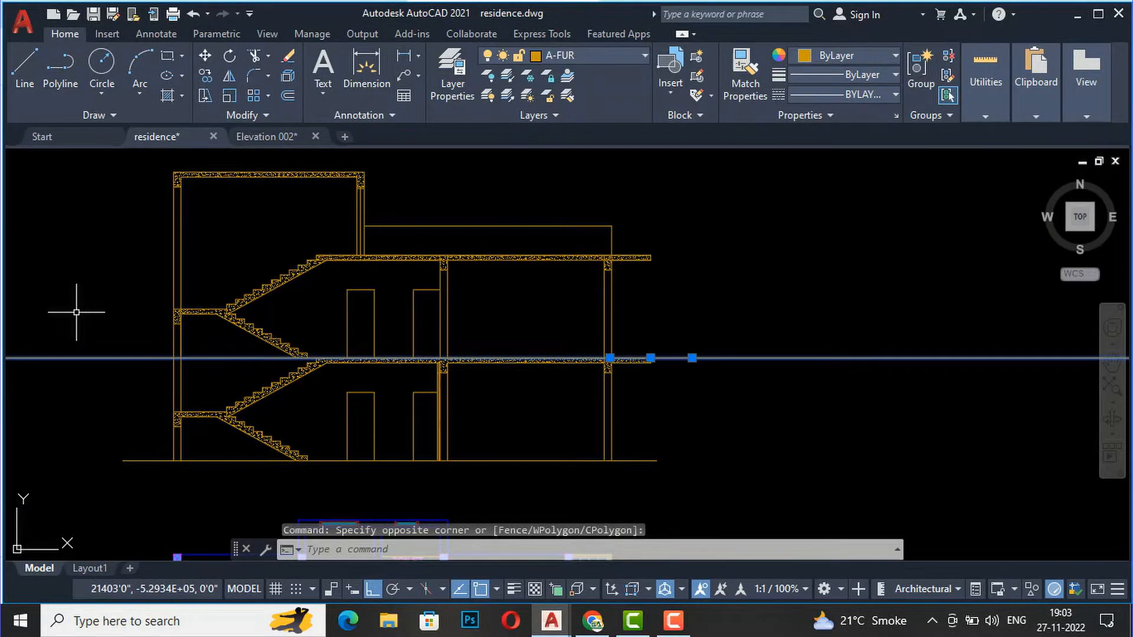
{"action": "key", "text": "Delete"}
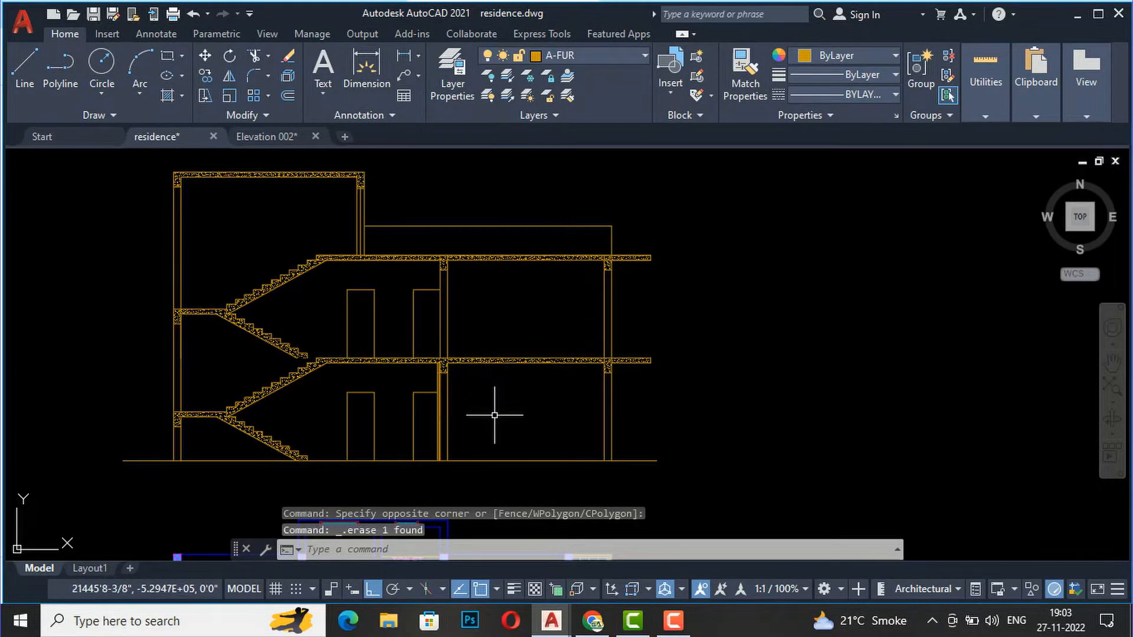
{"action": "key", "text": "ctrl+z"}
- Extend the sloping underside line of the upper stair flight down to the top of the lower flight at the intermediate floor slab
{"action": "scroll", "coordinate": [284, 387], "scroll_direction": "up", "scroll_amount": 6}
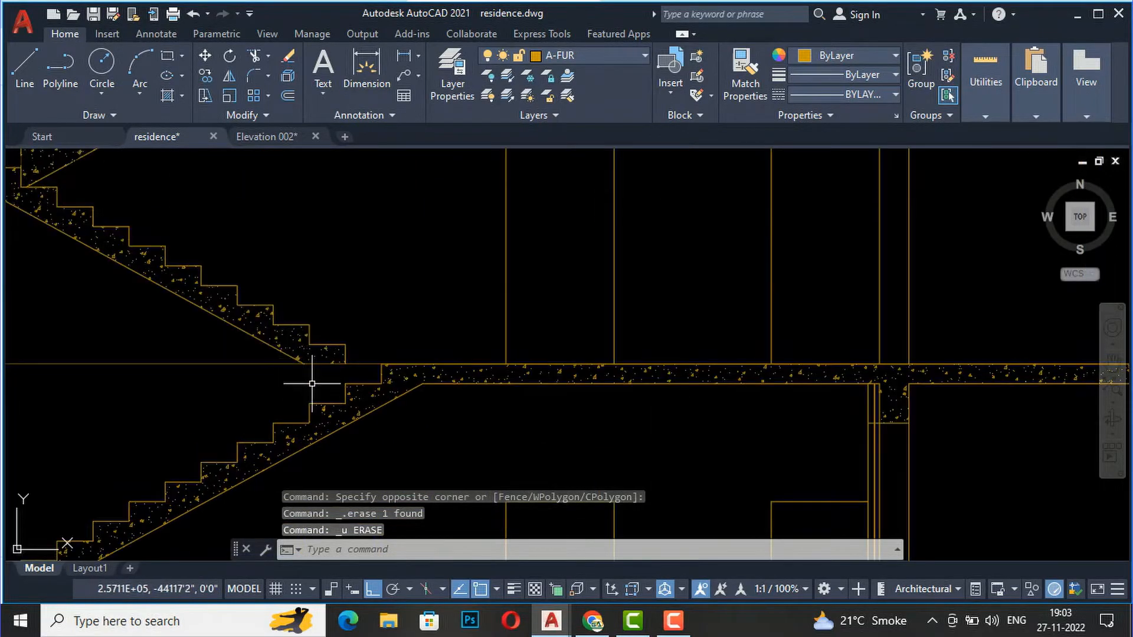
{"action": "key", "text": "Return"}
{"action": "scroll", "coordinate": [310, 378], "scroll_direction": "up", "scroll_amount": 2}
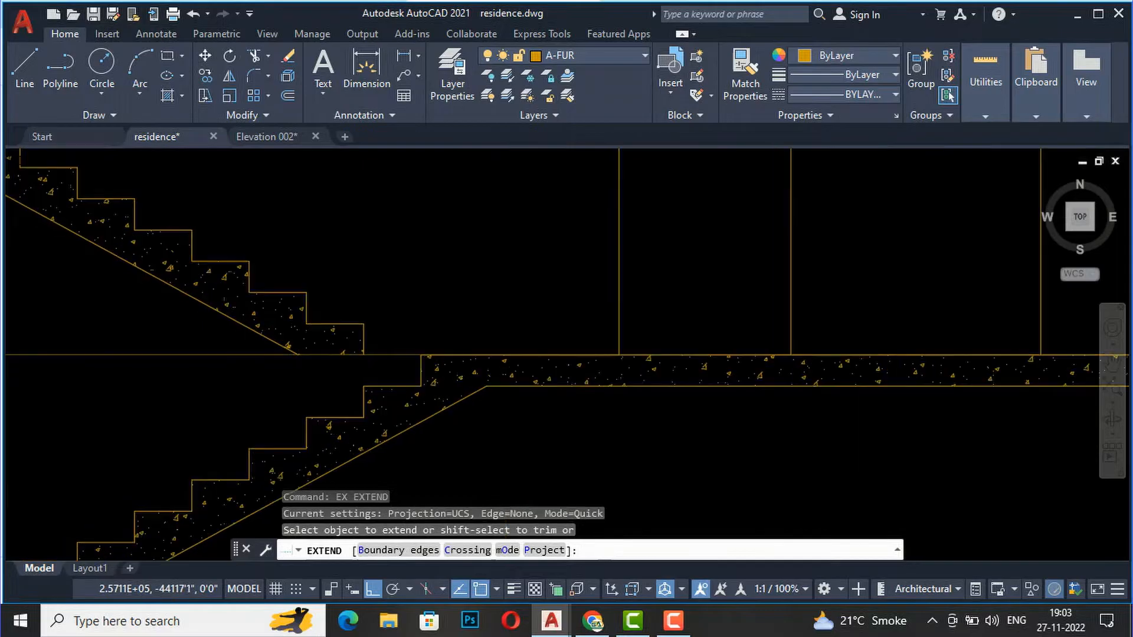
{"action": "left_click", "coordinate": [294, 354]}
{"action": "left_click", "coordinate": [286, 344]}
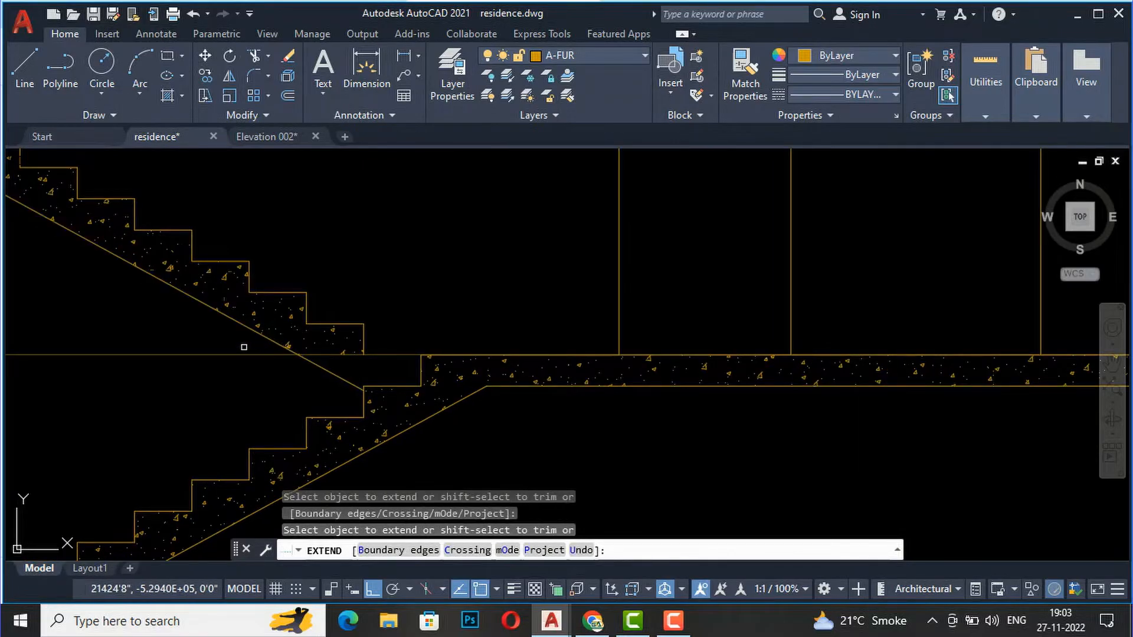
{"action": "key", "text": "Return"}
- Draw a line from the intermediate floor slab's top corner to the base of the upper flight's lowest riser
{"action": "scroll", "coordinate": [386, 360], "scroll_direction": "up", "scroll_amount": 2}
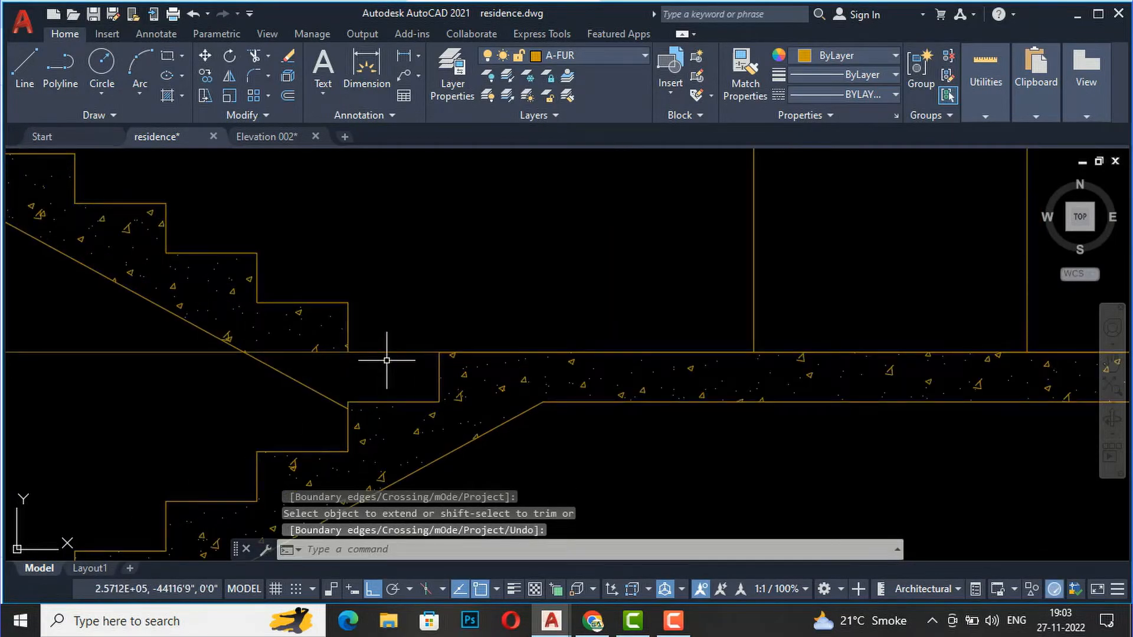
{"action": "type", "text": "l"}
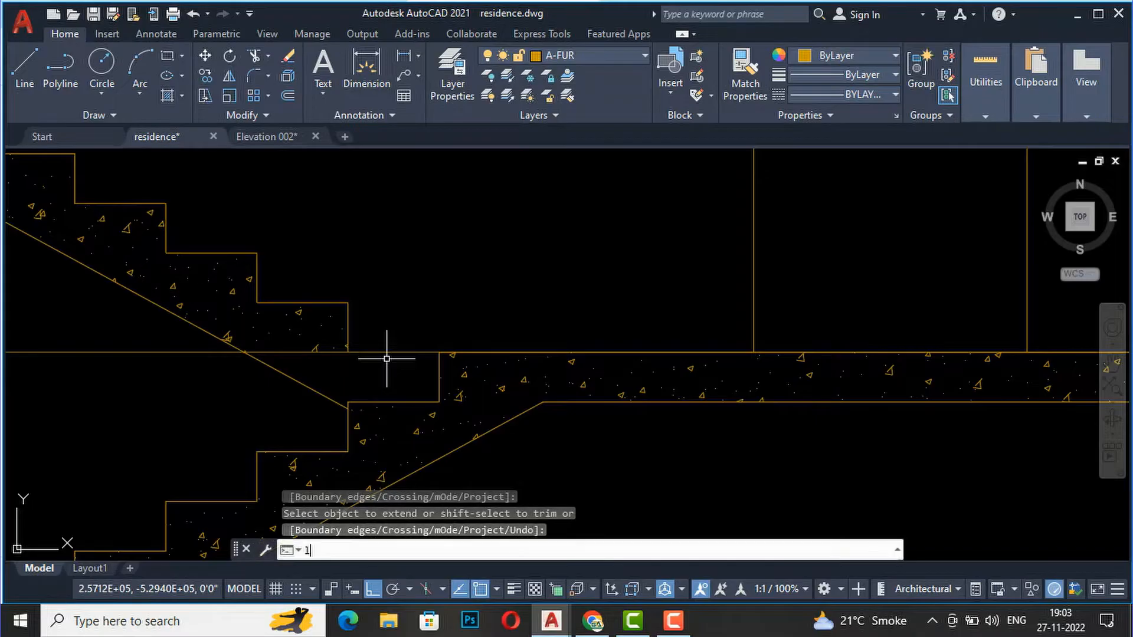
{"action": "key", "text": "Return"}
{"action": "left_click", "coordinate": [436, 354]}
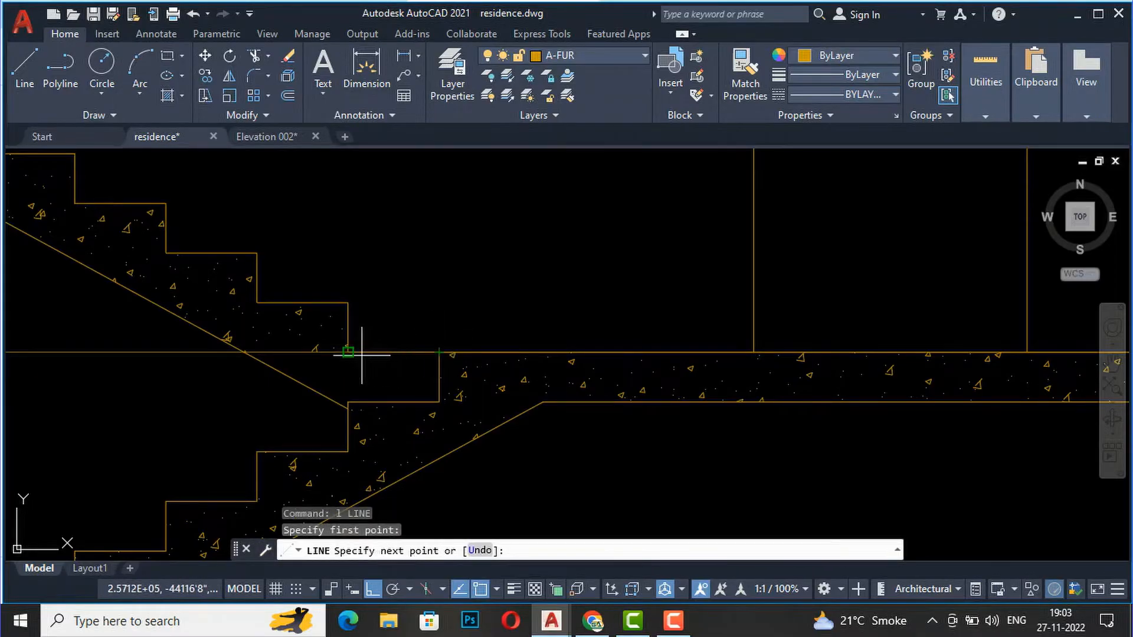
{"action": "left_click", "coordinate": [348, 352]}
{"action": "key", "text": "Return"}
- Hatch the enclosed gap between the upper stair flight and the intermediate floor slab
{"action": "type", "text": "h"}
{"action": "key", "text": "Return"}
{"action": "left_click", "coordinate": [374, 375]}
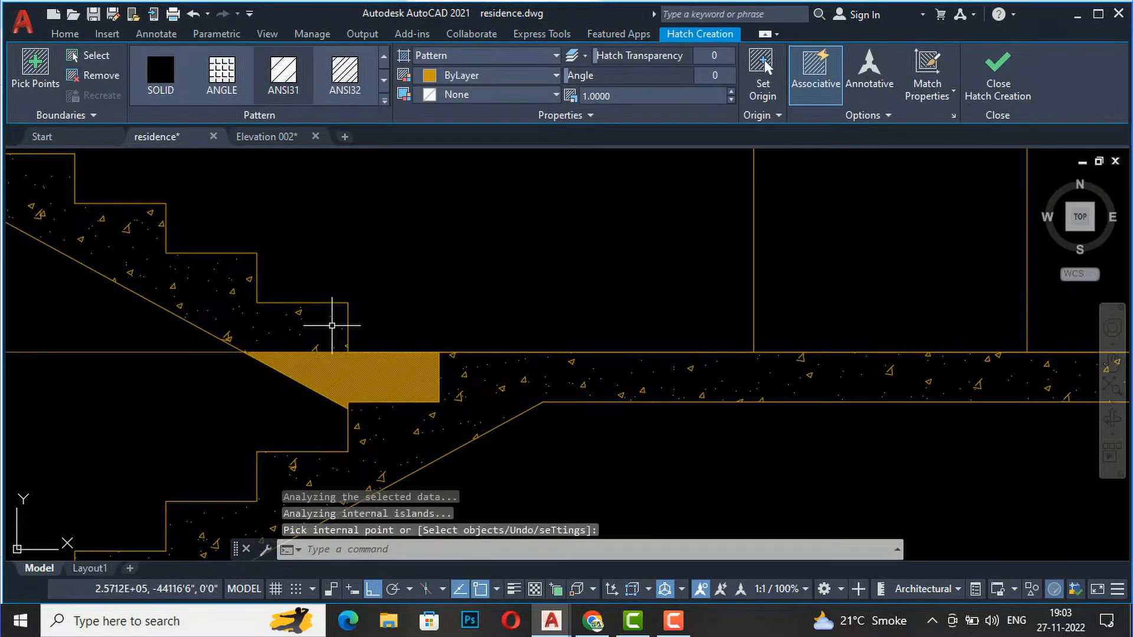
{"action": "key", "text": "Return"}
- Match the upper stair flight's concrete hatch properties onto the hatch filling the gap beside the intermediate floor slab
{"action": "type", "text": "ma"}
{"action": "key", "text": "Return"}
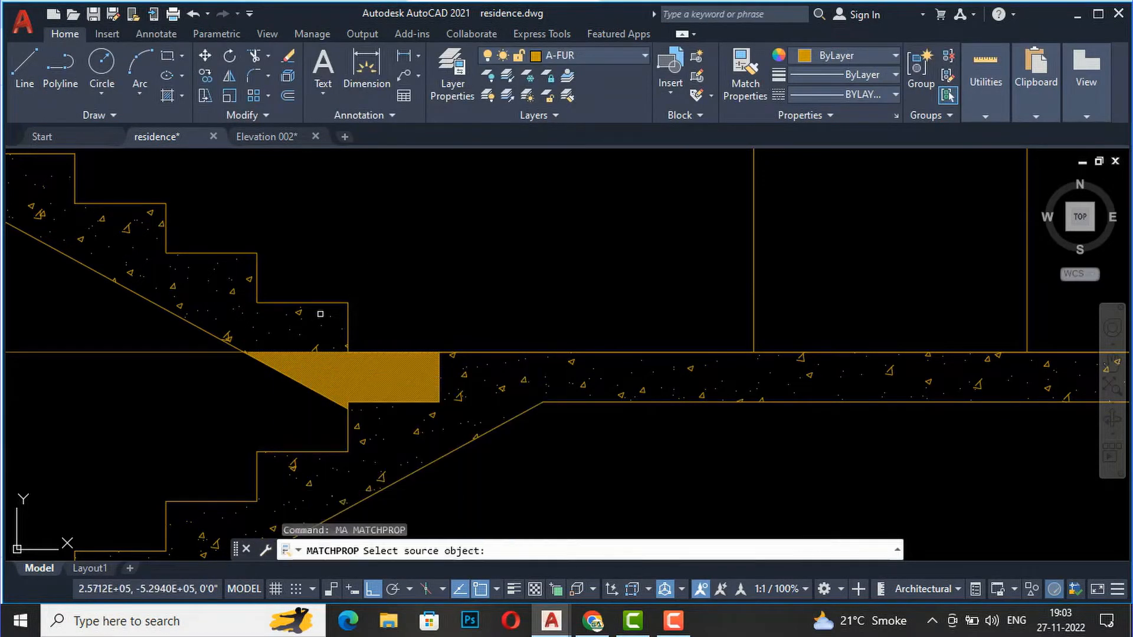
{"action": "left_click", "coordinate": [298, 312]}
{"action": "left_click", "coordinate": [310, 359]}
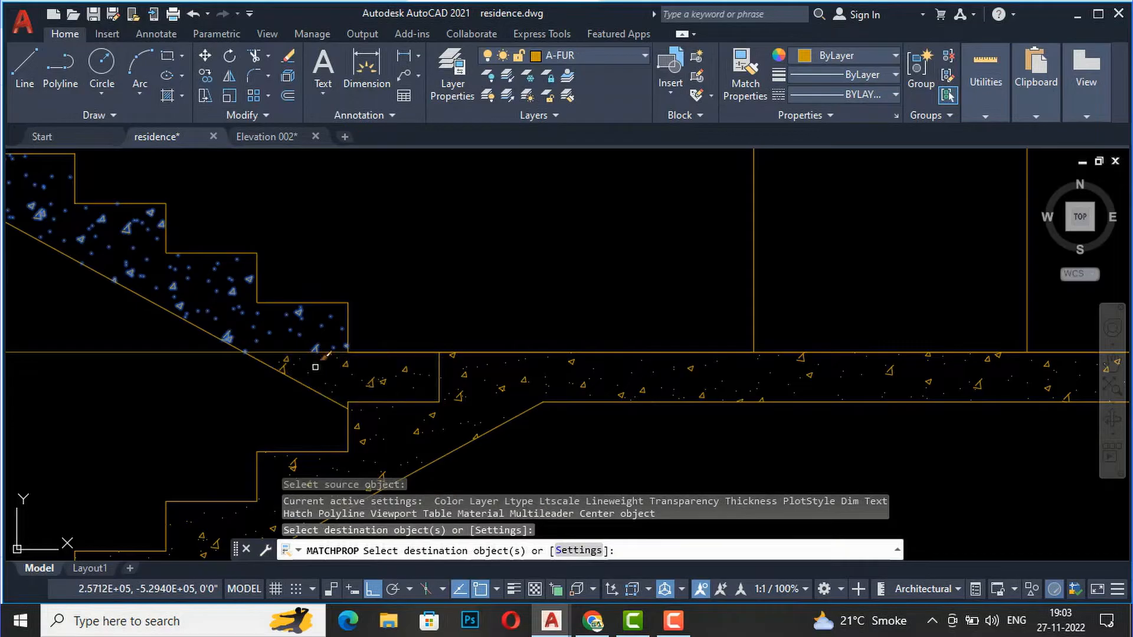
{"action": "key", "text": "Return"}
- Erase the long horizontal construction line running through the section at the intermediate floor level
{"action": "scroll", "coordinate": [542, 316], "scroll_direction": "down", "scroll_amount": 4}
{"action": "left_click", "coordinate": [260, 343]}
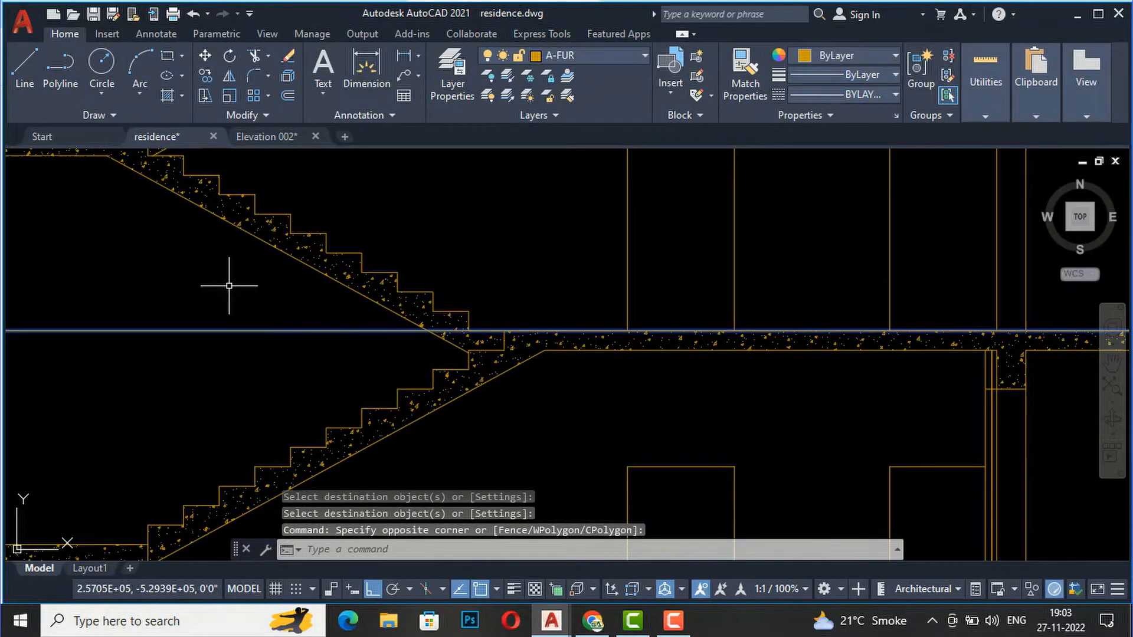
{"action": "key", "text": "Delete"}
{"action": "scroll", "coordinate": [303, 379], "scroll_direction": "down", "scroll_amount": 6}
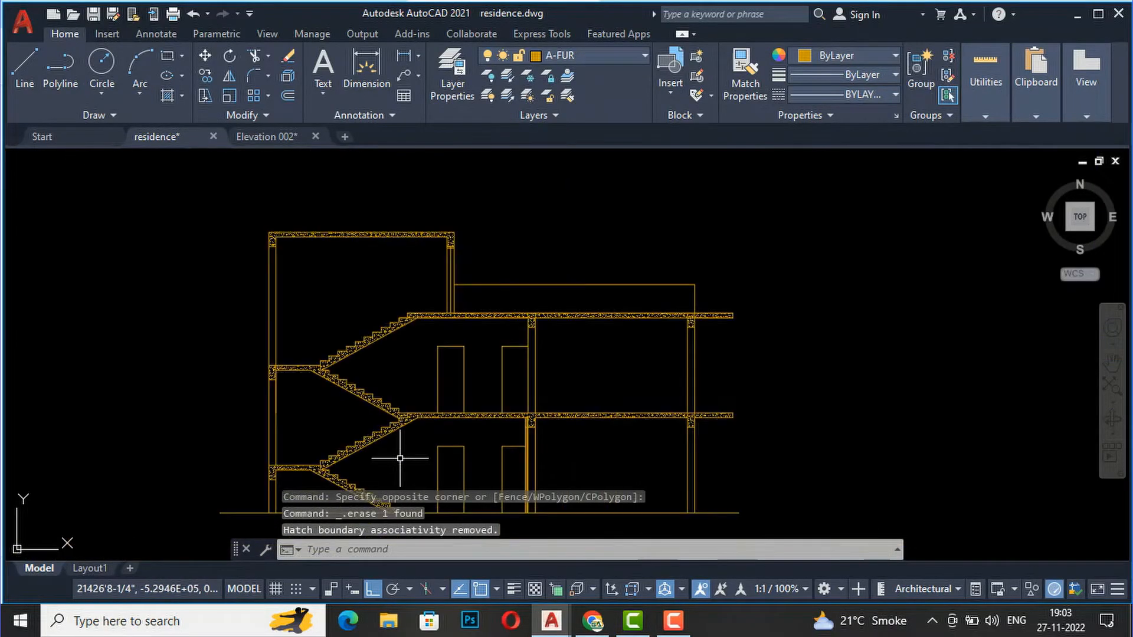
{"action": "scroll", "coordinate": [240, 220], "scroll_direction": "down", "scroll_amount": 2}
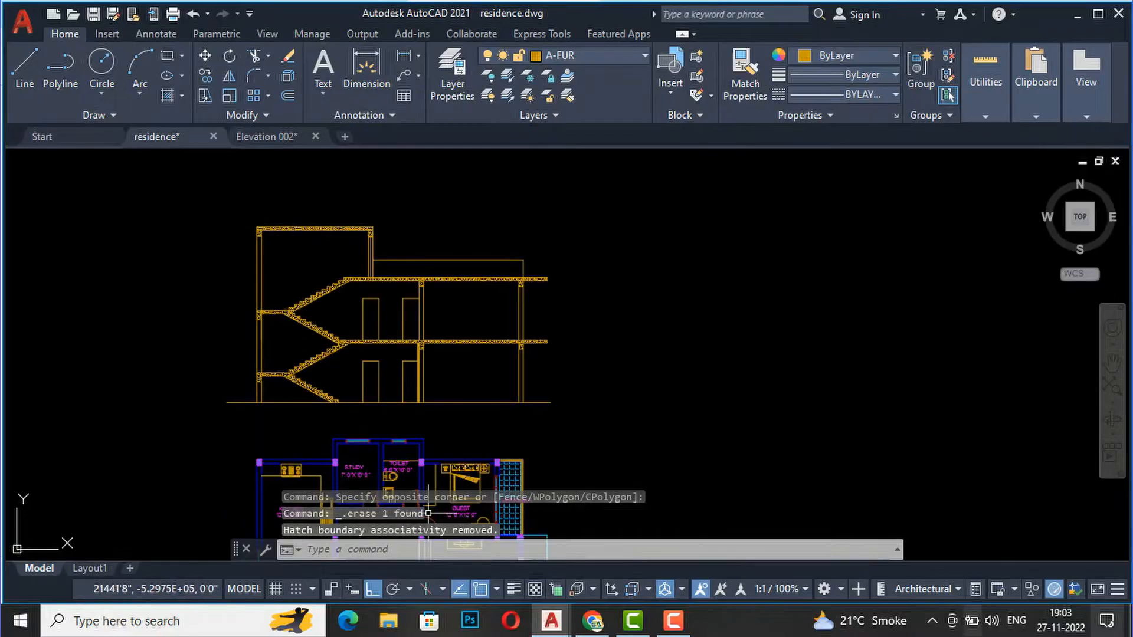
- Hatch the stair-side outer wall of the section in all its segments from the ground line up to the top roof beam
{"action": "scroll", "coordinate": [344, 355], "scroll_direction": "up", "scroll_amount": 2}
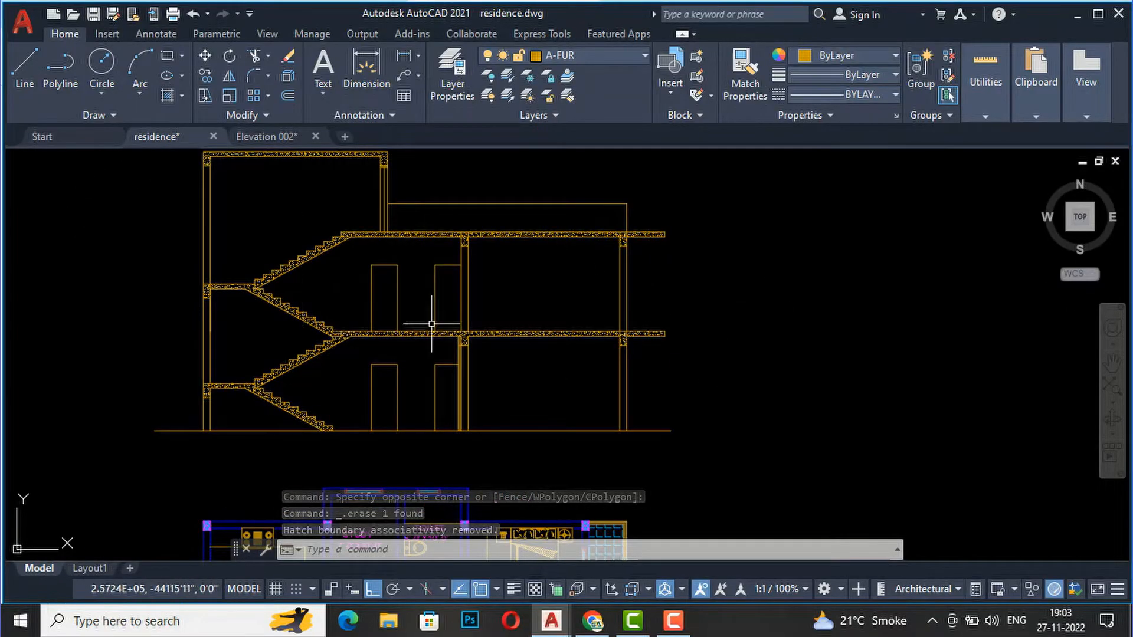
{"action": "scroll", "coordinate": [303, 245], "scroll_direction": "down", "scroll_amount": 1}
{"action": "scroll", "coordinate": [296, 239], "scroll_direction": "up", "scroll_amount": 3}
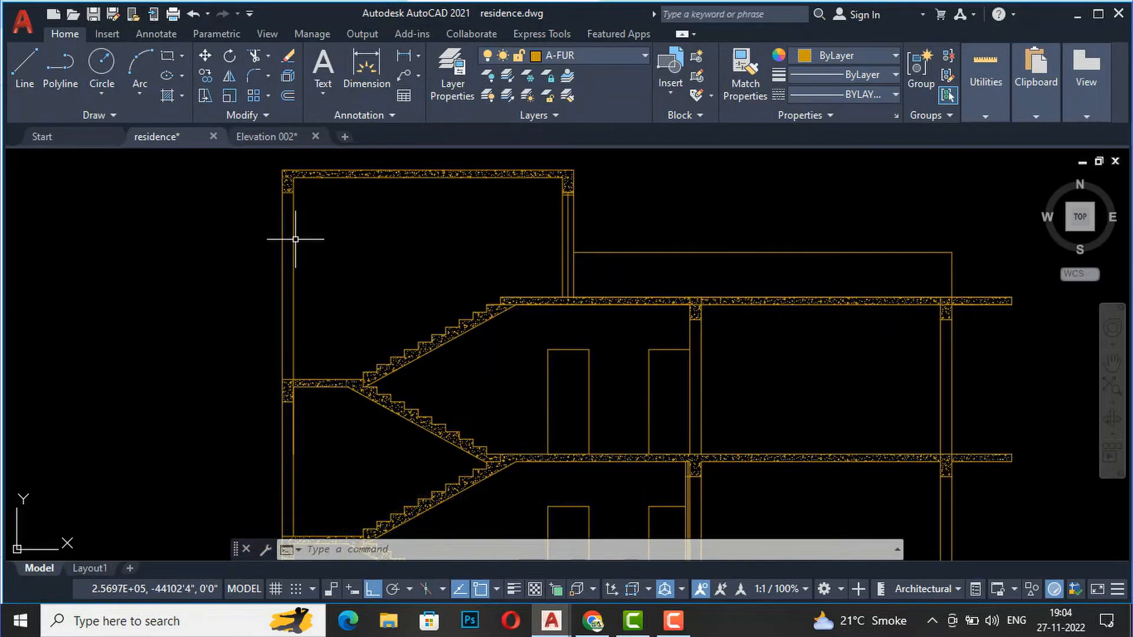
{"action": "type", "text": "h"}
{"action": "key", "text": "Return"}
{"action": "scroll", "coordinate": [283, 236], "scroll_direction": "up", "scroll_amount": 2}
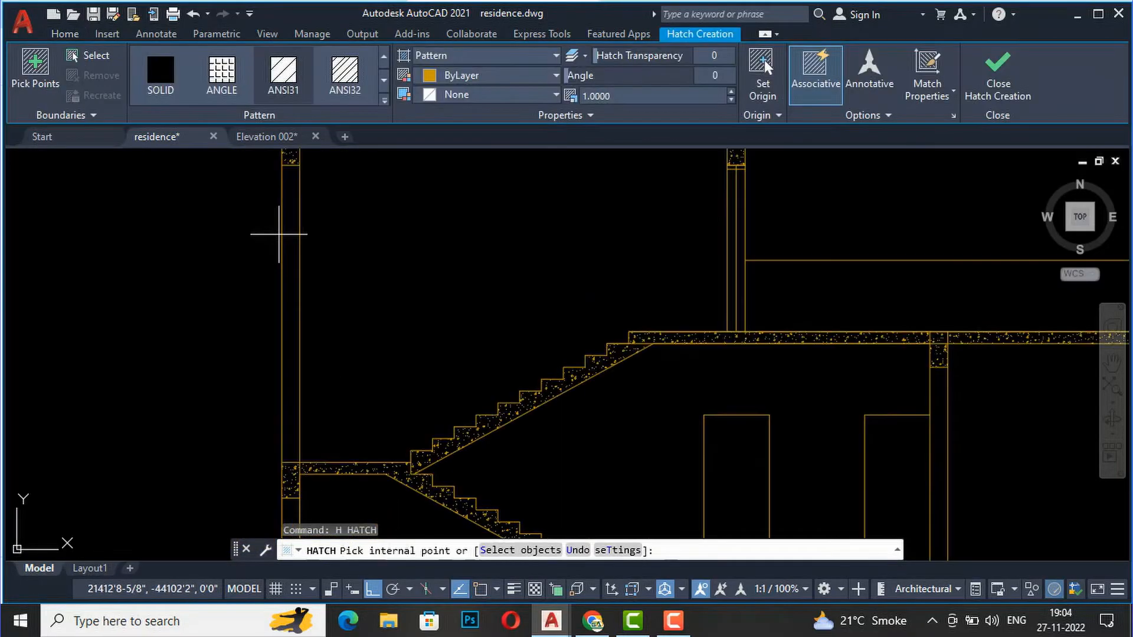
{"action": "left_click", "coordinate": [290, 312]}
{"action": "scroll", "coordinate": [417, 202], "scroll_direction": "down", "scroll_amount": 3}
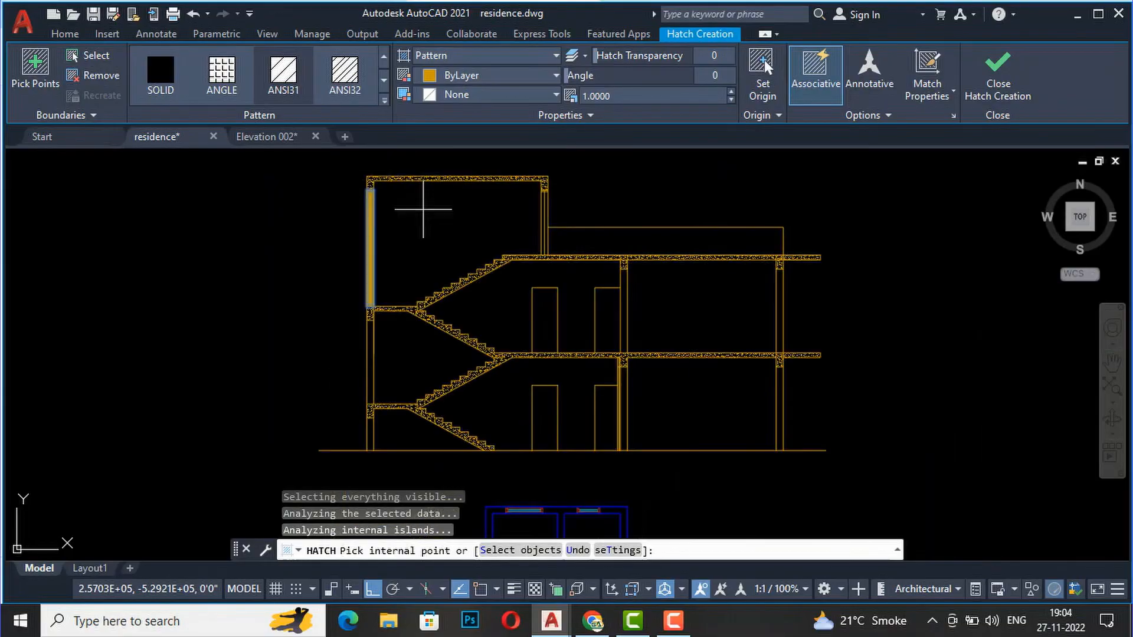
{"action": "scroll", "coordinate": [383, 345], "scroll_direction": "up", "scroll_amount": 4}
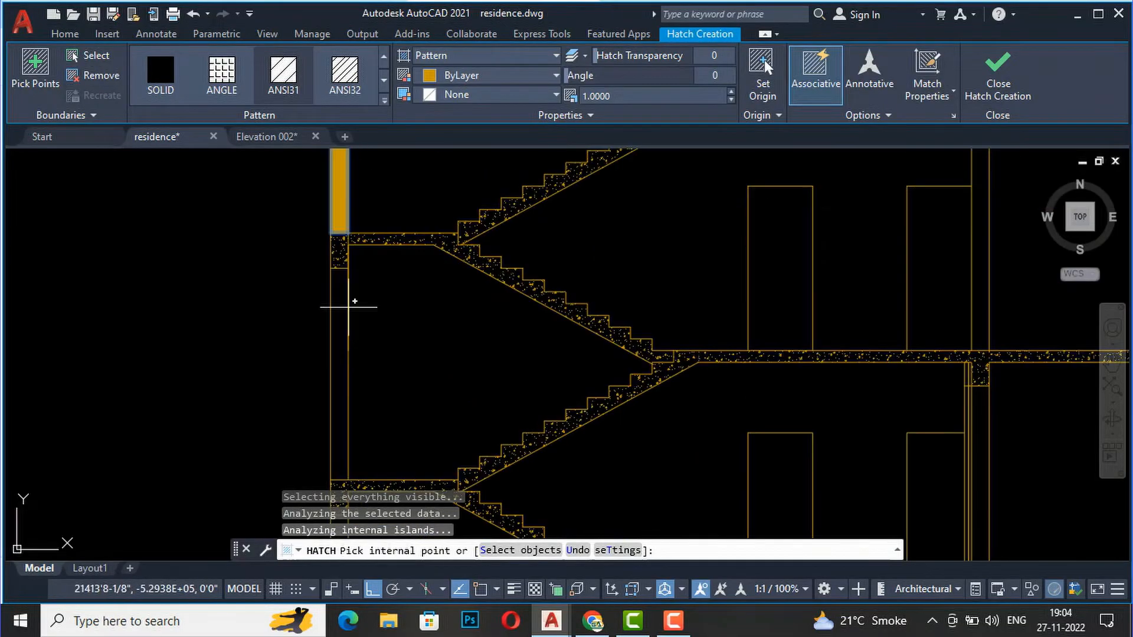
{"action": "scroll", "coordinate": [260, 259], "scroll_direction": "down", "scroll_amount": 3}
{"action": "scroll", "coordinate": [284, 393], "scroll_direction": "up", "scroll_amount": 3}
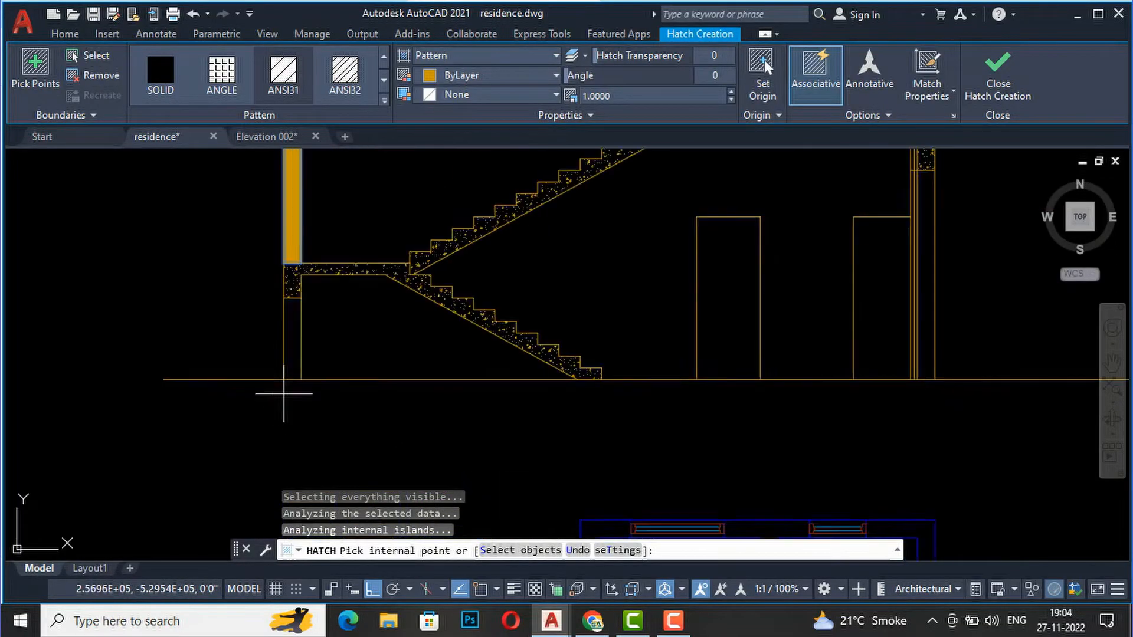
{"action": "scroll", "coordinate": [176, 399], "scroll_direction": "down", "scroll_amount": 3}
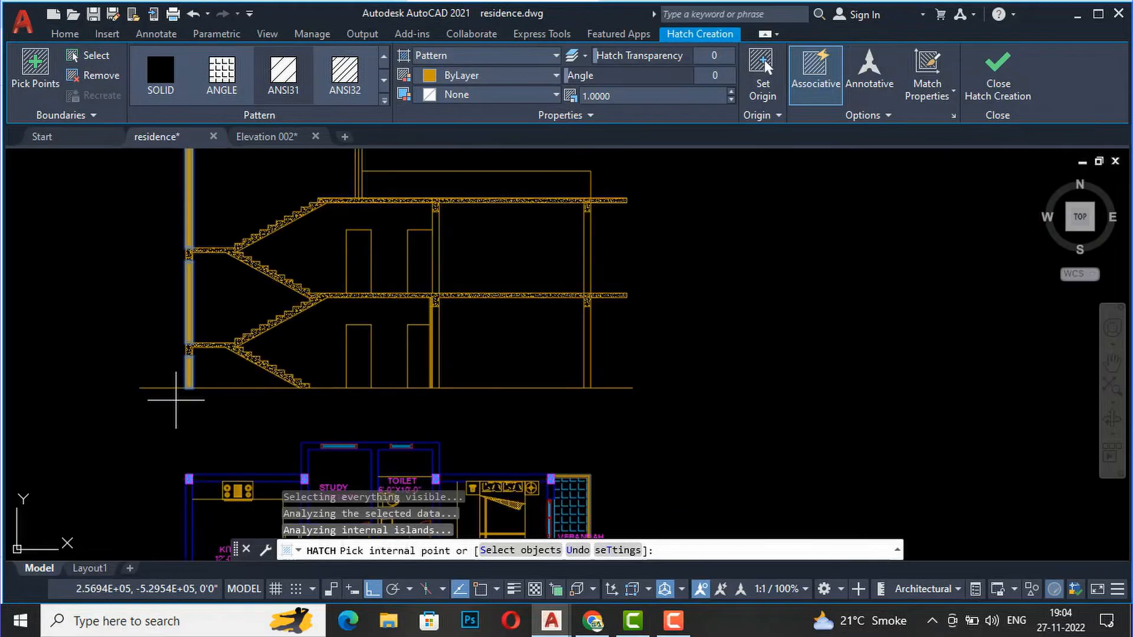
- Add the interior wall beside the doors to the hatch, on both the upper and ground floors
{"action": "scroll", "coordinate": [455, 232], "scroll_direction": "up", "scroll_amount": 4}
{"action": "left_click", "coordinate": [410, 218]}
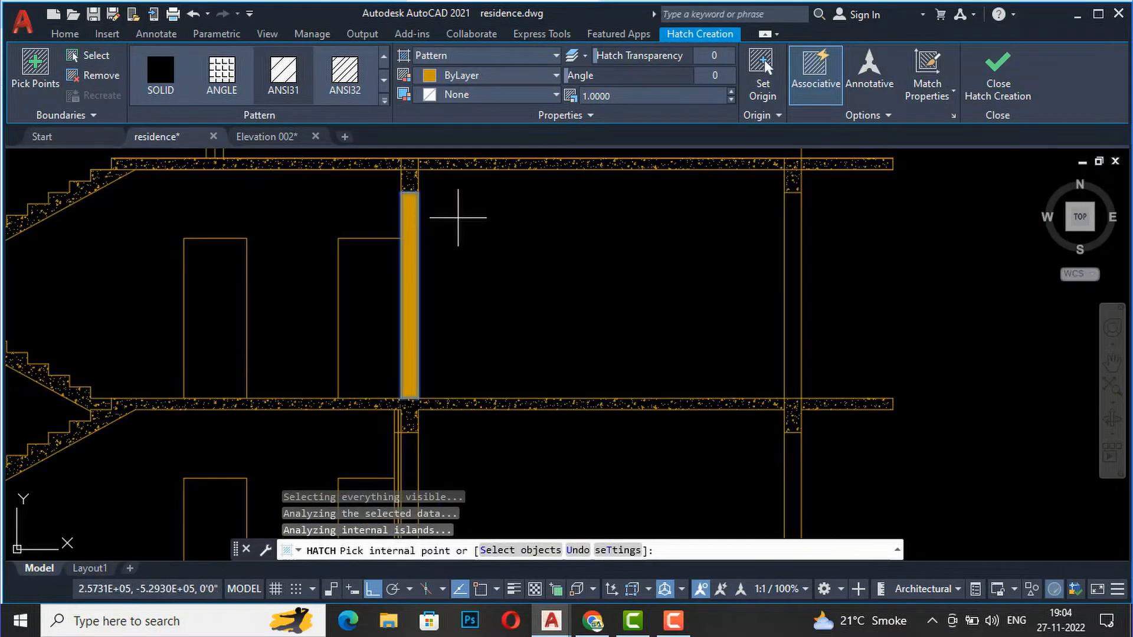
{"action": "scroll", "coordinate": [477, 225], "scroll_direction": "down", "scroll_amount": 2}
{"action": "scroll", "coordinate": [437, 403], "scroll_direction": "up", "scroll_amount": 4}
{"action": "scroll", "coordinate": [431, 383], "scroll_direction": "up", "scroll_amount": 2}
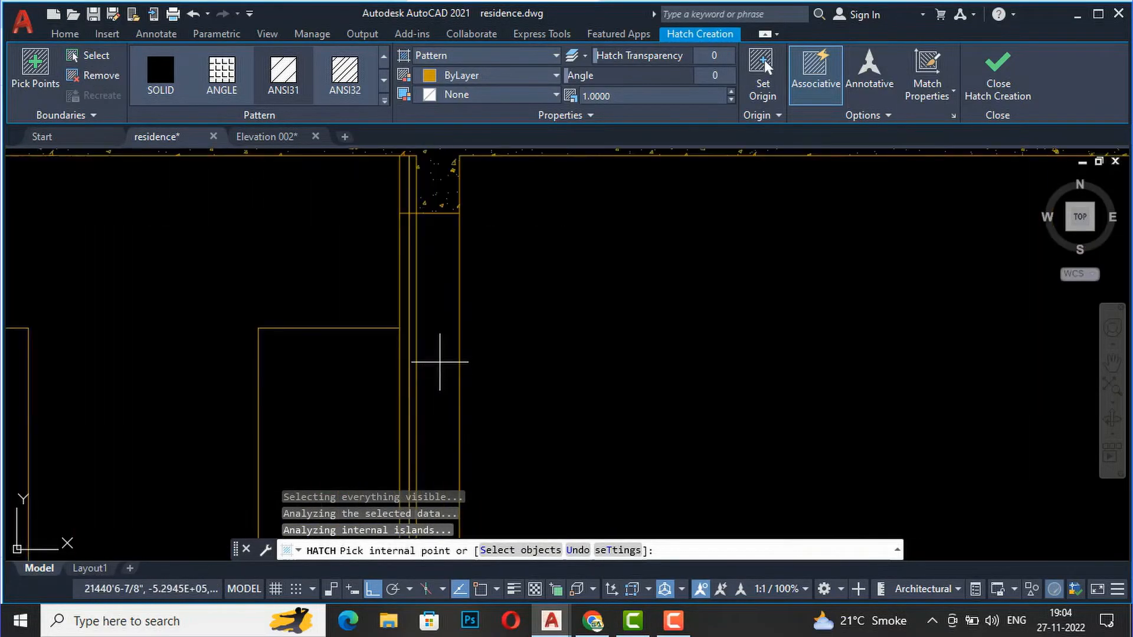
{"action": "left_click", "coordinate": [443, 337]}
{"action": "scroll", "coordinate": [287, 316], "scroll_direction": "down", "scroll_amount": 4}
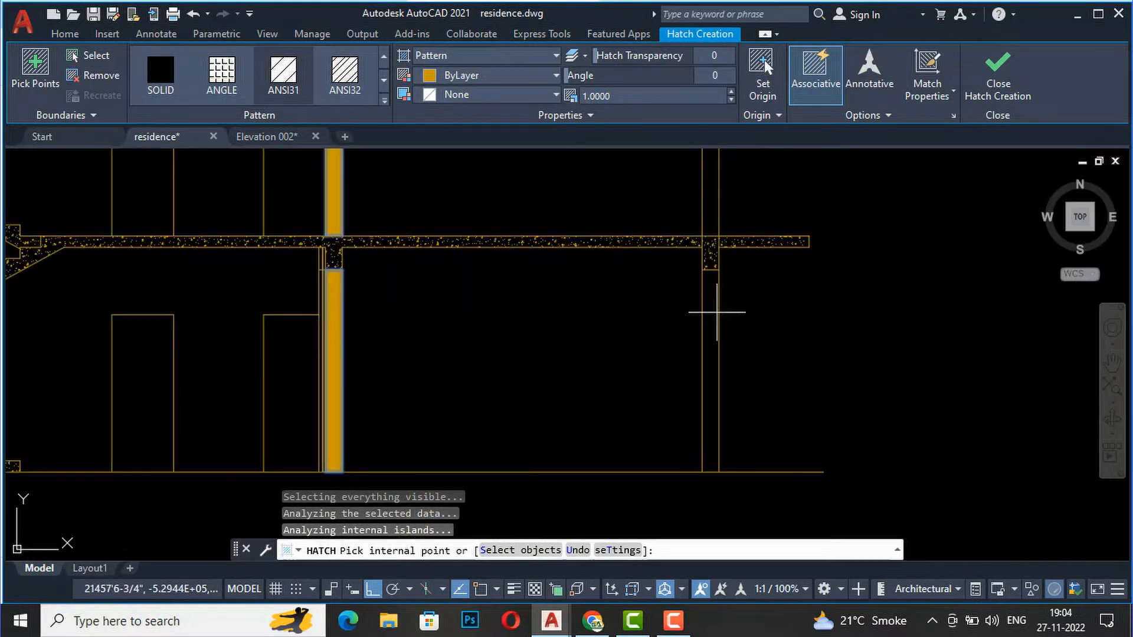
- Hatch the ground-floor part of the outer wall opposite the stairs and try to hatch its upper-floor part
{"action": "scroll", "coordinate": [712, 313], "scroll_direction": "up", "scroll_amount": 2}
{"action": "scroll", "coordinate": [590, 372], "scroll_direction": "down", "scroll_amount": 5}
{"action": "scroll", "coordinate": [555, 386], "scroll_direction": "up", "scroll_amount": 5}
{"action": "scroll", "coordinate": [559, 380], "scroll_direction": "up", "scroll_amount": 4}
{"action": "left_click", "coordinate": [529, 354]}
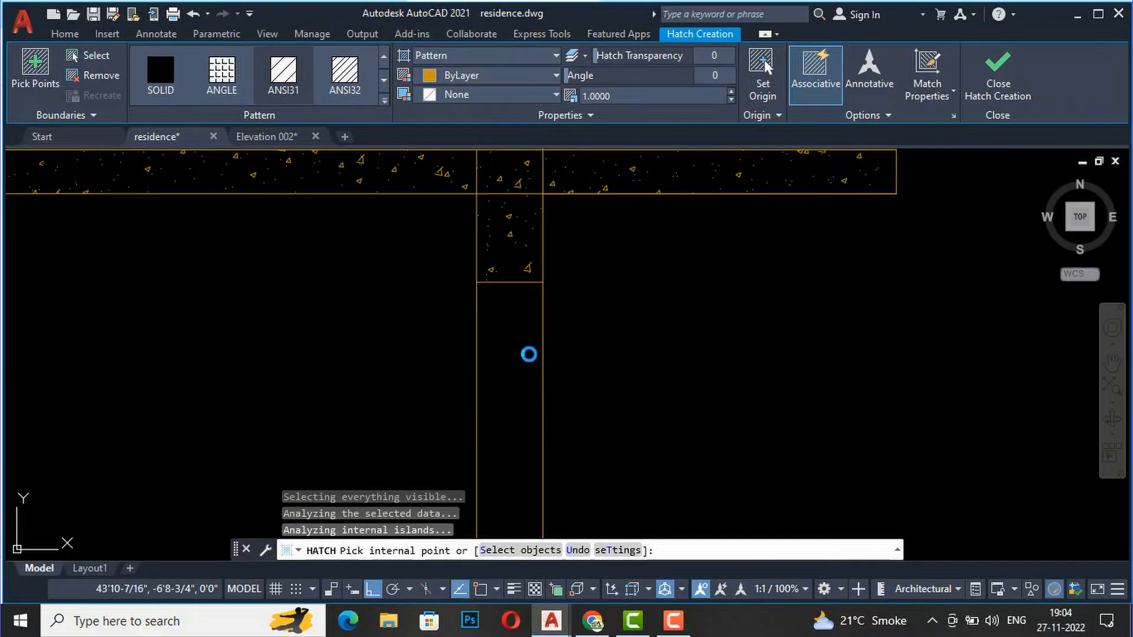
{"action": "left_click", "coordinate": [707, 327]}
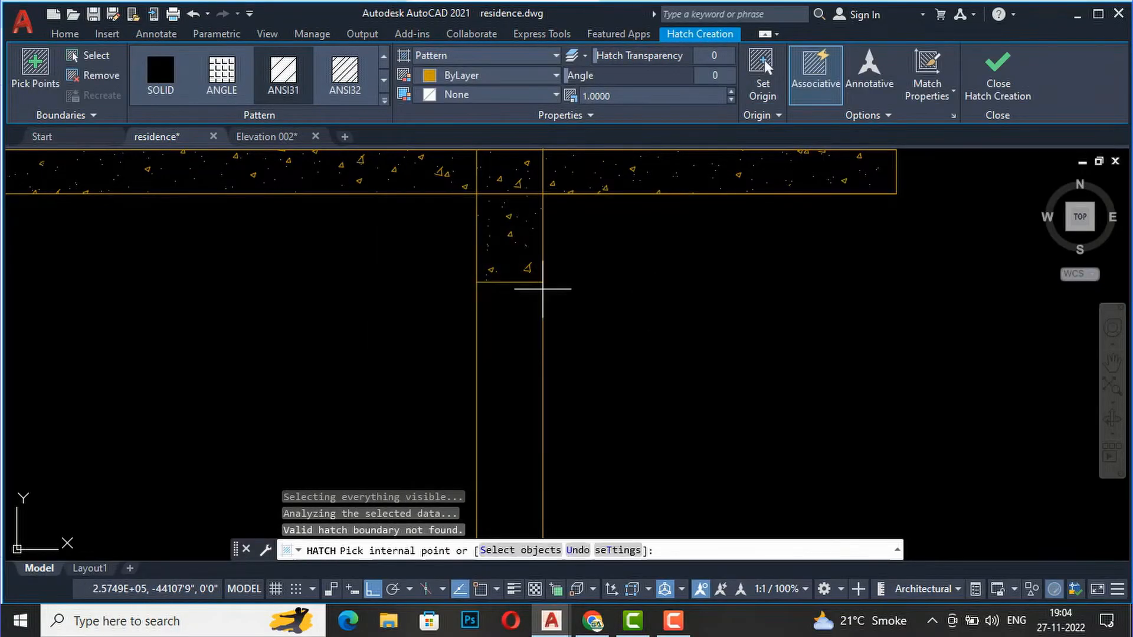
{"action": "key", "text": "Escape"}
- Change the wall hatch to the ANSI32 pattern with the colour 206,204,230
{"action": "scroll", "coordinate": [578, 232], "scroll_direction": "down", "scroll_amount": 5}
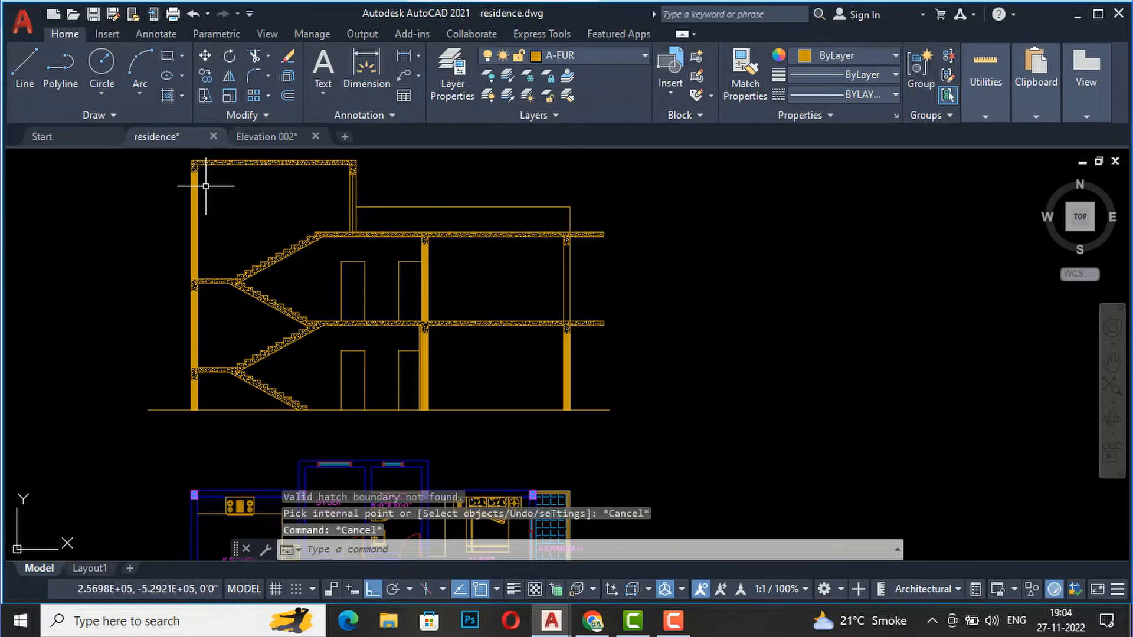
{"action": "scroll", "coordinate": [202, 182], "scroll_direction": "up", "scroll_amount": 2}
{"action": "scroll", "coordinate": [453, 217], "scroll_direction": "down", "scroll_amount": 2}
{"action": "scroll", "coordinate": [291, 202], "scroll_direction": "up", "scroll_amount": 5}
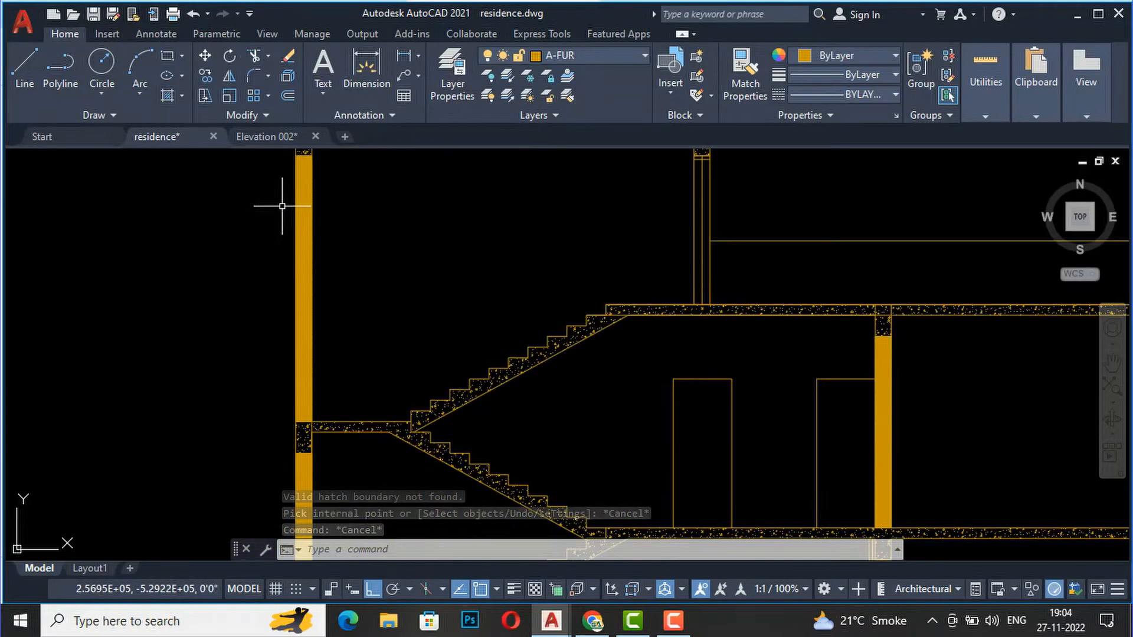
{"action": "scroll", "coordinate": [305, 214], "scroll_direction": "up", "scroll_amount": 1}
{"action": "left_click", "coordinate": [305, 214]}
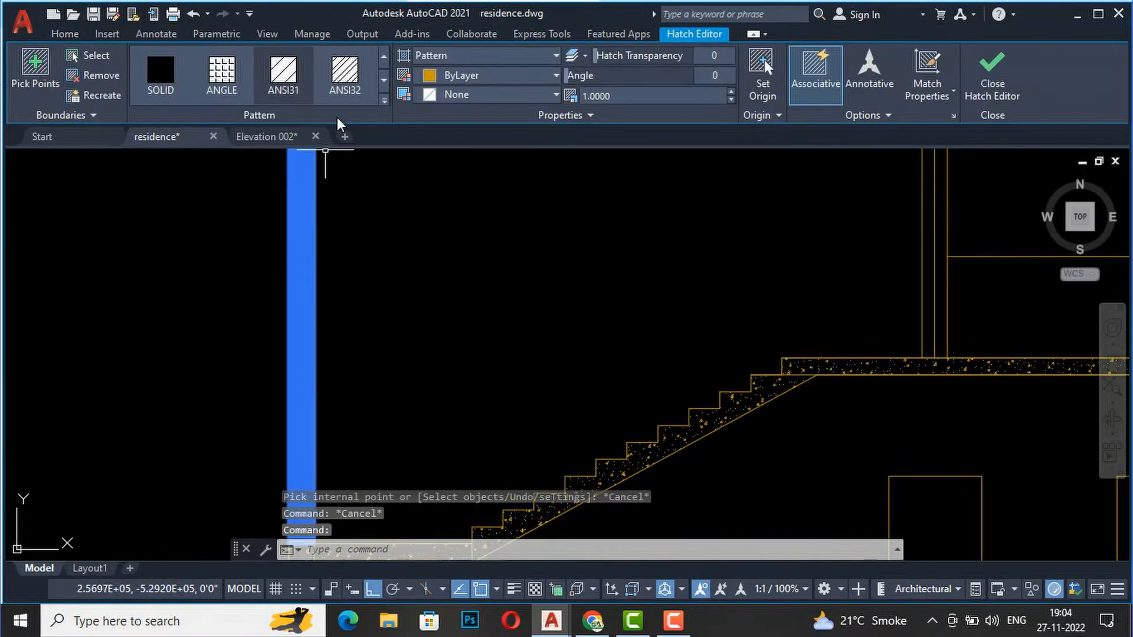
{"action": "left_click", "coordinate": [363, 94]}
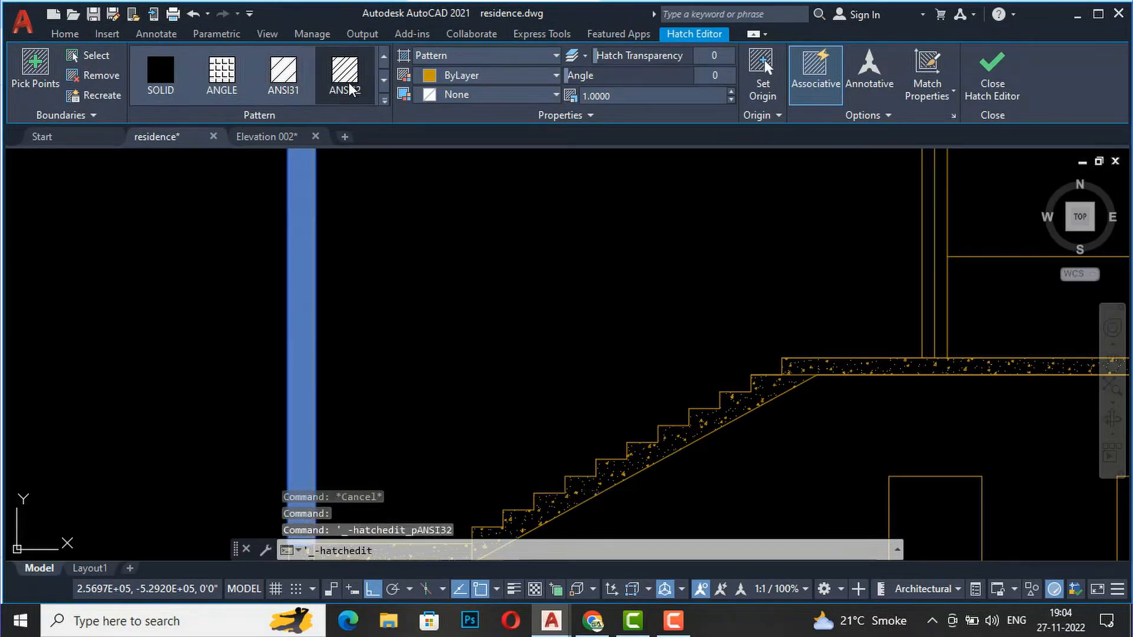
{"action": "left_click", "coordinate": [542, 76]}
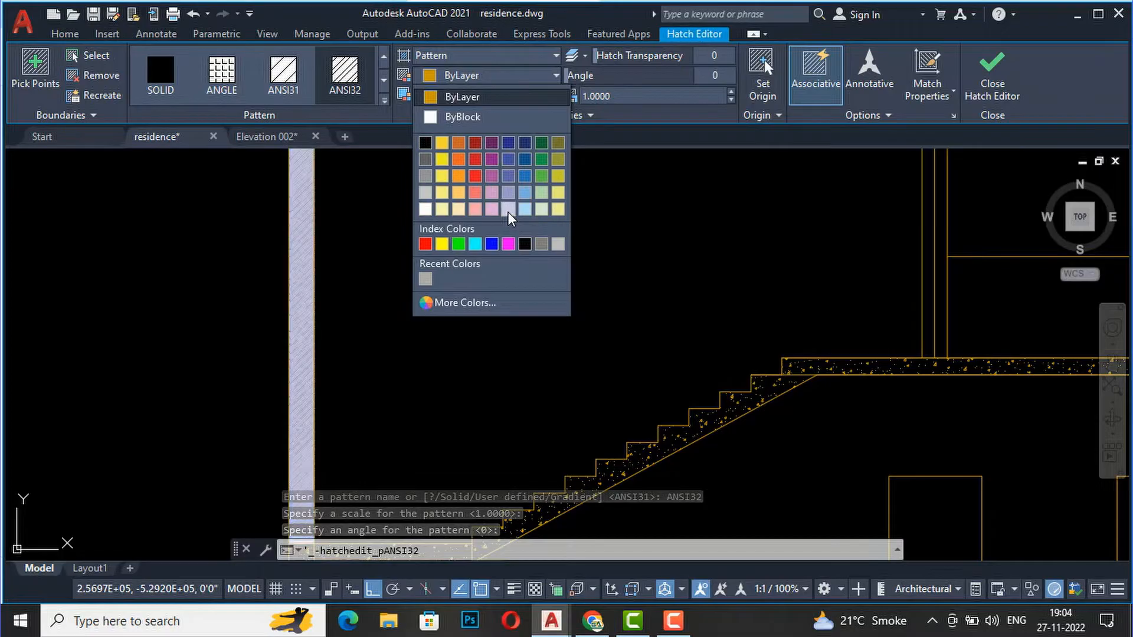
{"action": "left_click", "coordinate": [508, 193]}
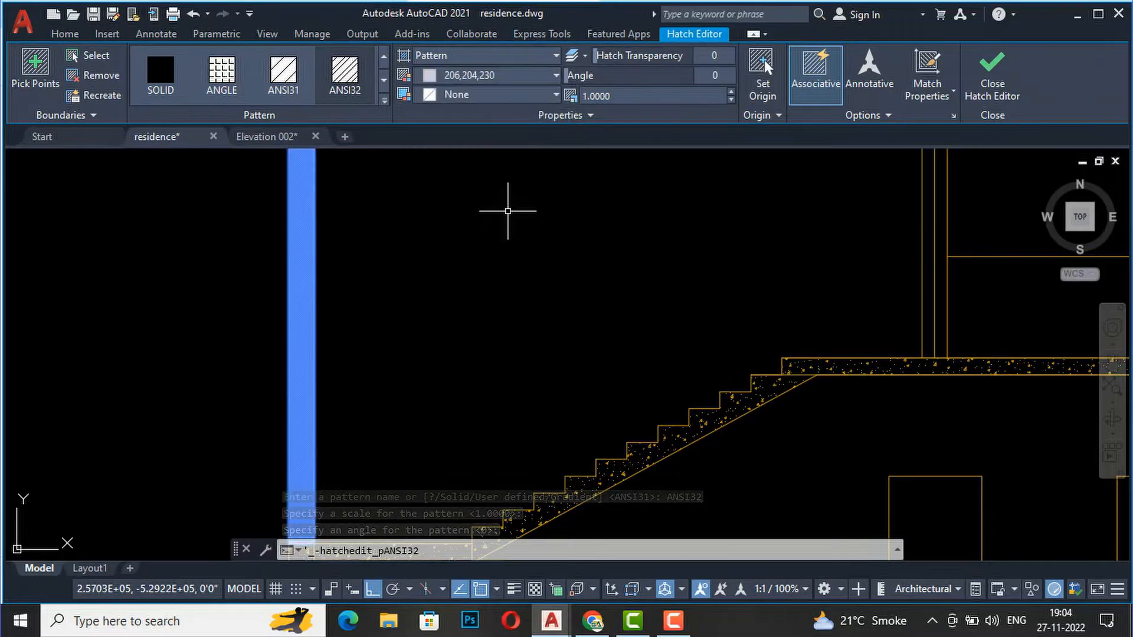
- Set the wall hatch scale to 30
{"action": "left_click", "coordinate": [620, 95]}
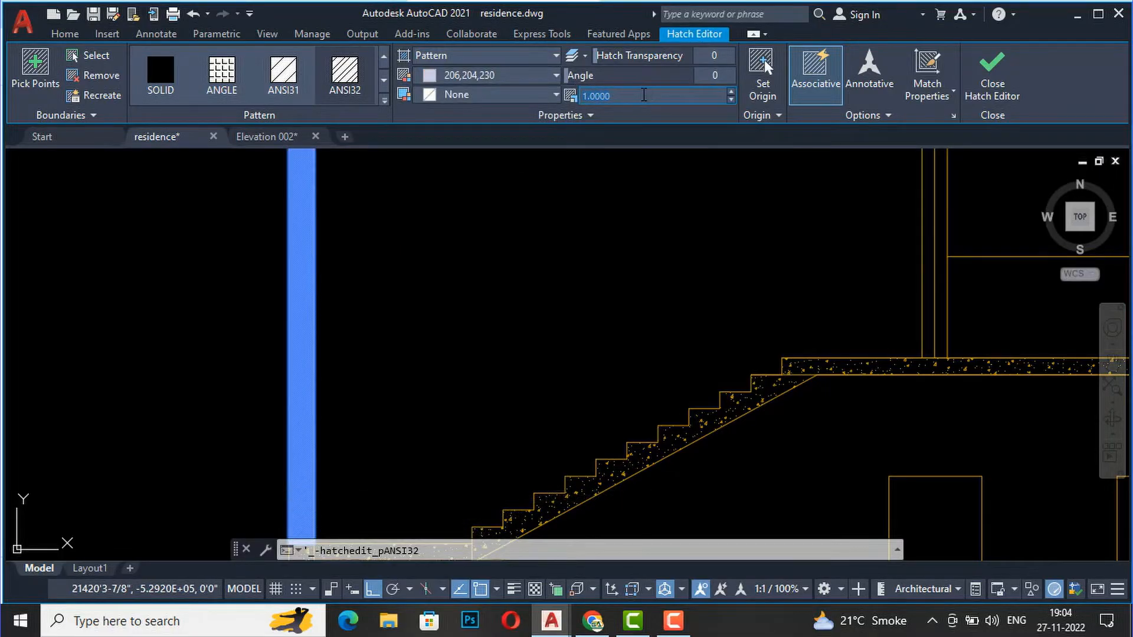
{"action": "type", "text": "30"}
{"action": "key", "text": "Return"}
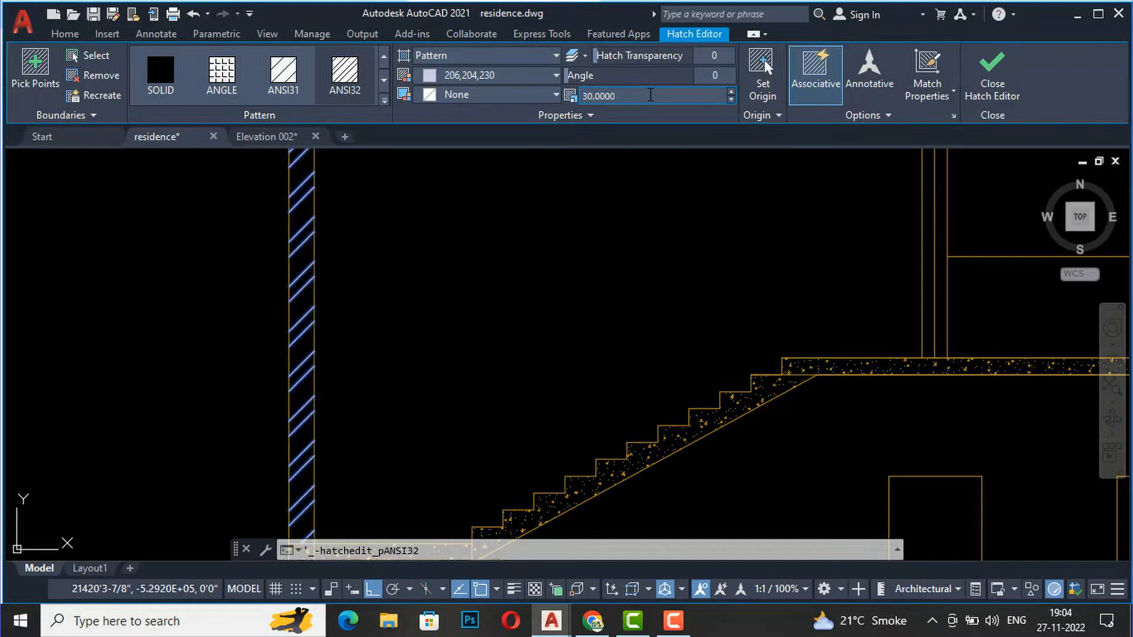
{"action": "key", "text": "Escape"}
- Draw a rectangle over the unhatched upper-floor part of the outer wall, from the intermediate slab's top to the roof beam's underside
{"action": "scroll", "coordinate": [444, 357], "scroll_direction": "down", "scroll_amount": 3}
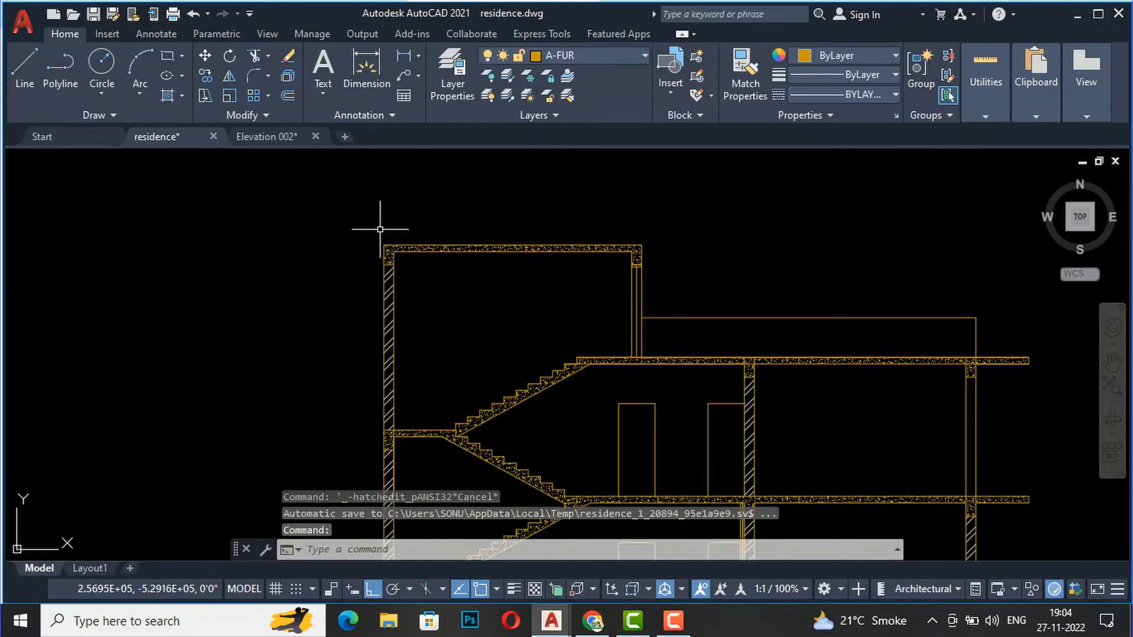
{"action": "scroll", "coordinate": [384, 224], "scroll_direction": "down", "scroll_amount": 2}
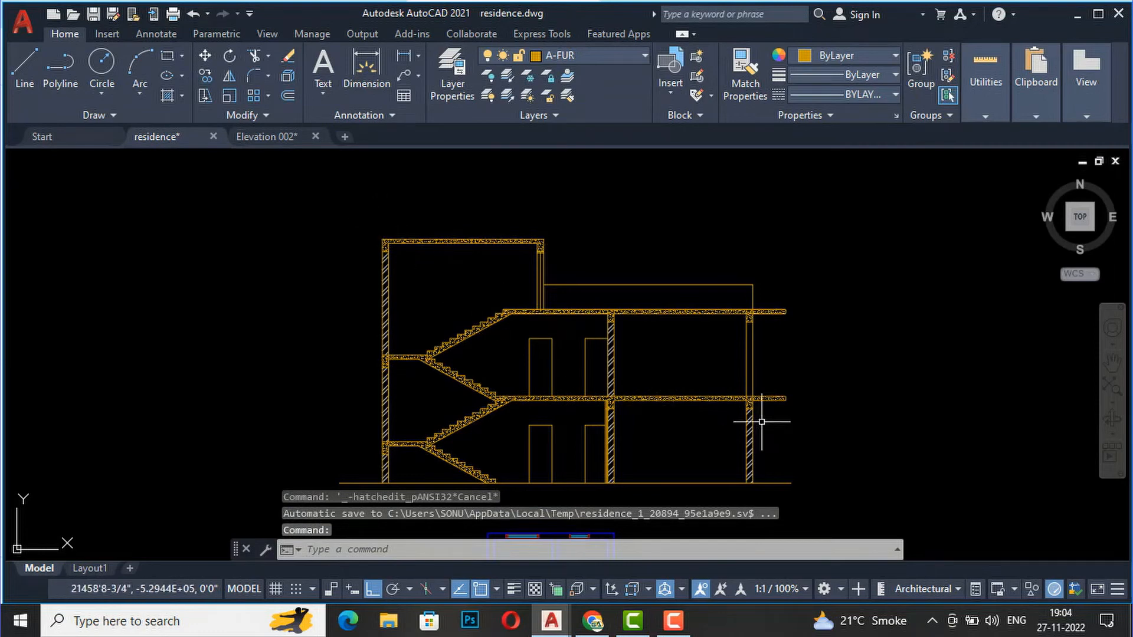
{"action": "scroll", "coordinate": [770, 384], "scroll_direction": "up", "scroll_amount": 3}
{"action": "scroll", "coordinate": [745, 281], "scroll_direction": "up", "scroll_amount": 3}
{"action": "scroll", "coordinate": [777, 289], "scroll_direction": "up", "scroll_amount": 5}
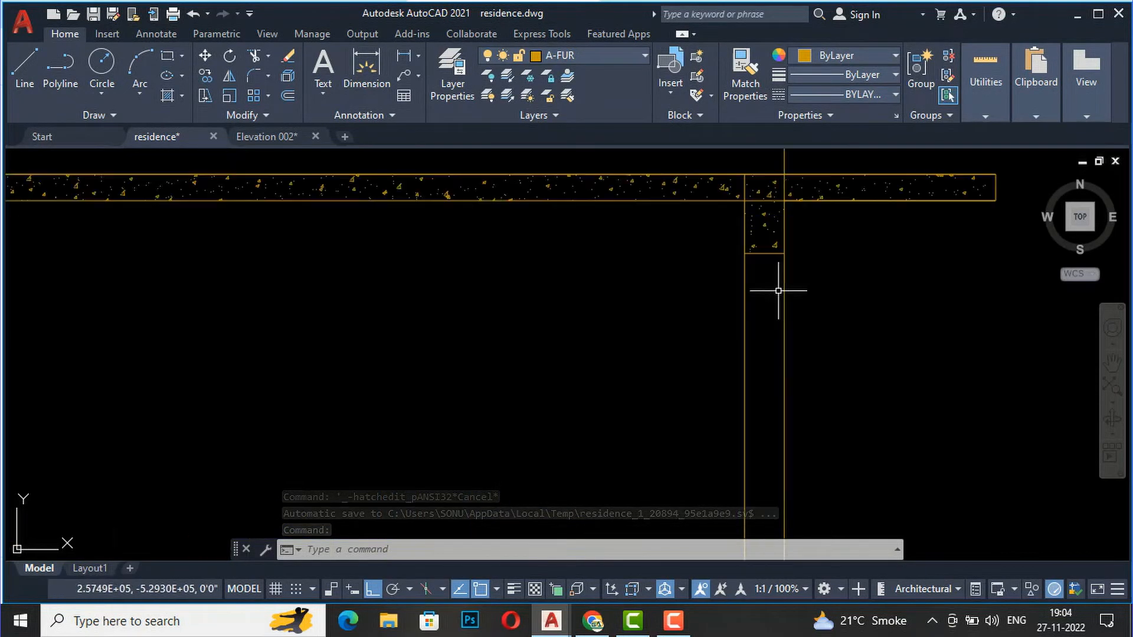
{"action": "scroll", "coordinate": [631, 182], "scroll_direction": "down", "scroll_amount": 5}
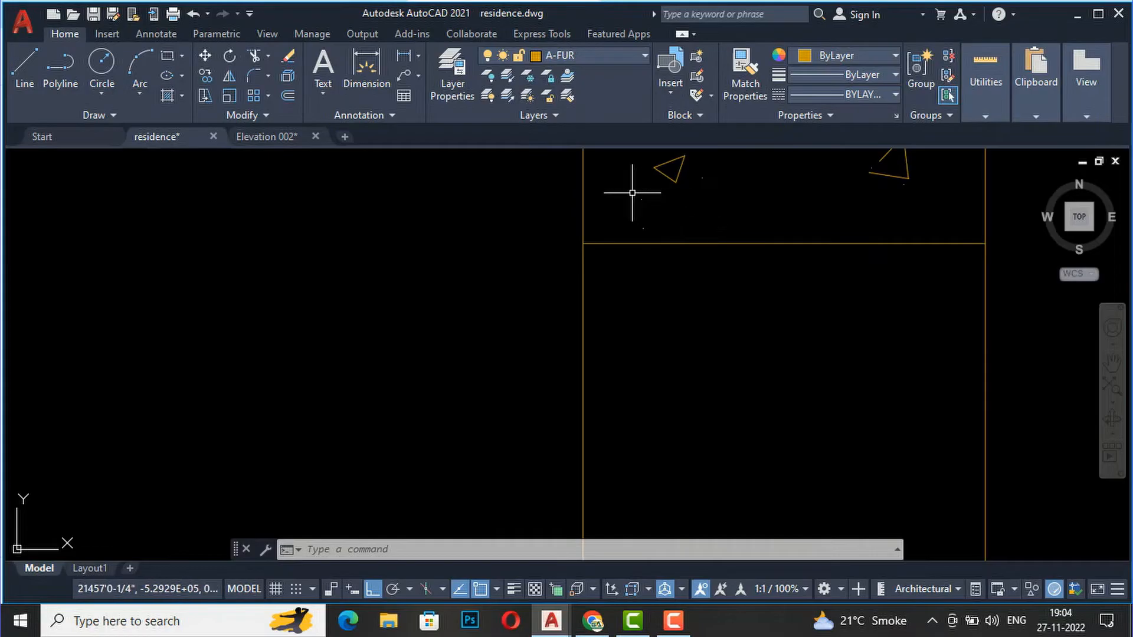
{"action": "scroll", "coordinate": [544, 321], "scroll_direction": "up", "scroll_amount": 2}
{"action": "scroll", "coordinate": [544, 320], "scroll_direction": "up", "scroll_amount": 6}
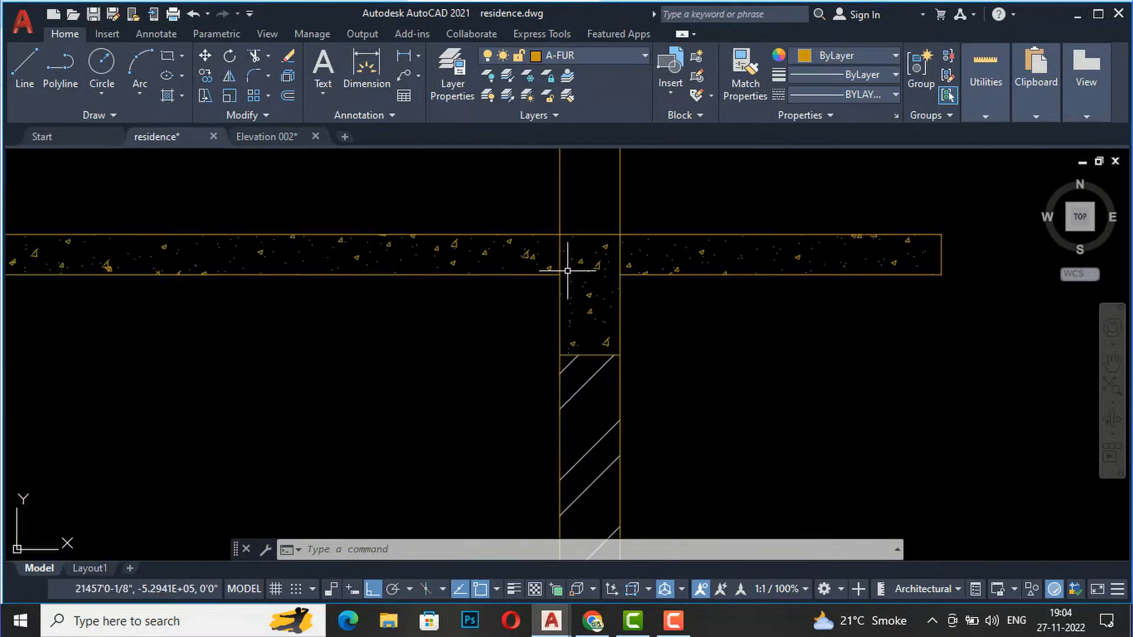
{"action": "scroll", "coordinate": [561, 398], "scroll_direction": "up", "scroll_amount": 5}
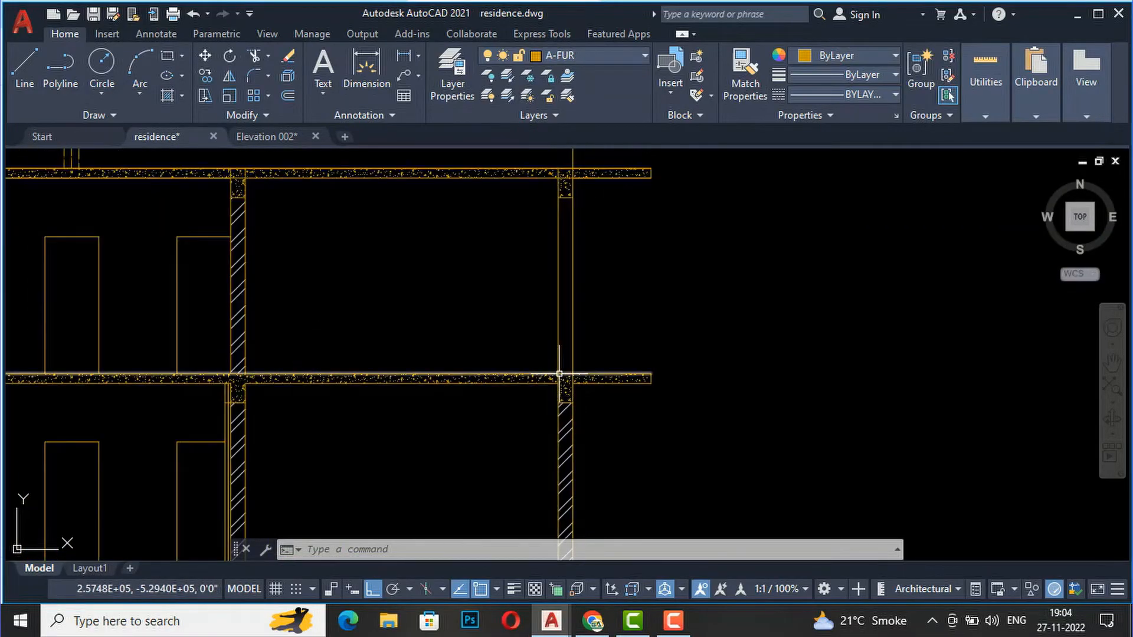
{"action": "left_click", "coordinate": [169, 58]}
{"action": "scroll", "coordinate": [470, 186], "scroll_direction": "down", "scroll_amount": 4}
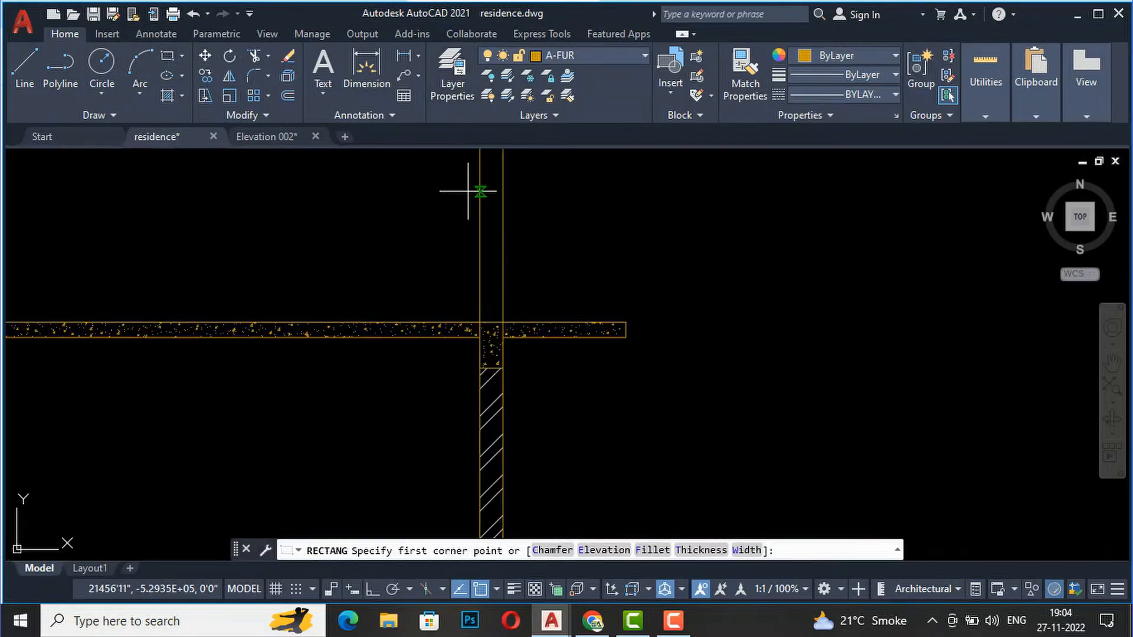
{"action": "left_click", "coordinate": [502, 321]}
{"action": "scroll", "coordinate": [490, 253], "scroll_direction": "down", "scroll_amount": 4}
{"action": "scroll", "coordinate": [513, 233], "scroll_direction": "up", "scroll_amount": 5}
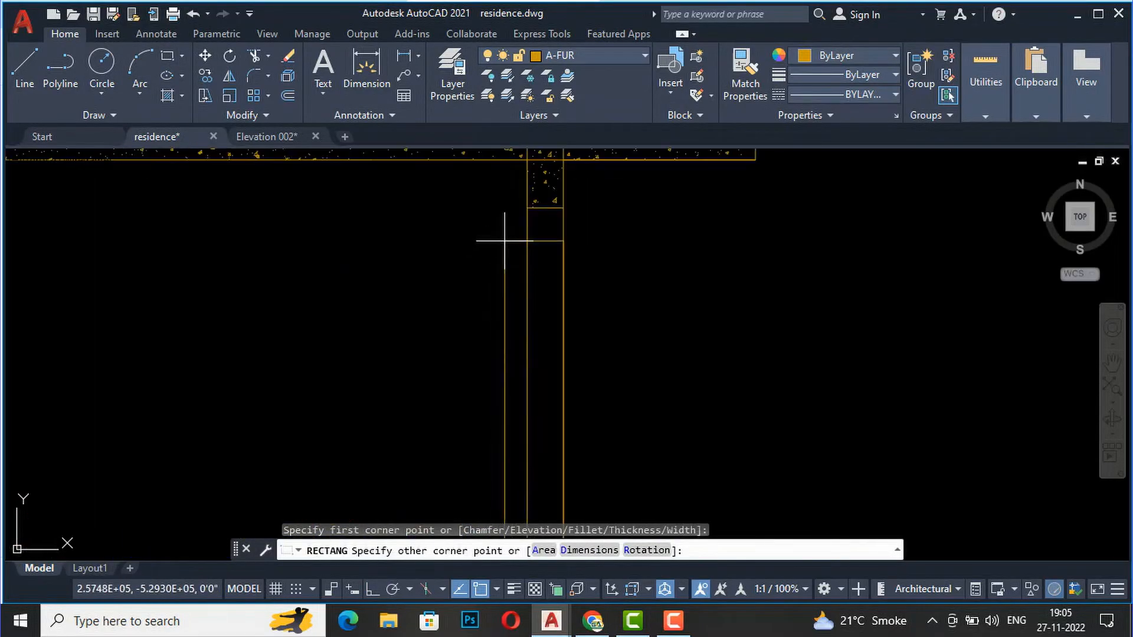
{"action": "left_click", "coordinate": [528, 207]}
- Hatch the inside of the upper-floor outer wall rectangle
{"action": "type", "text": "h"}
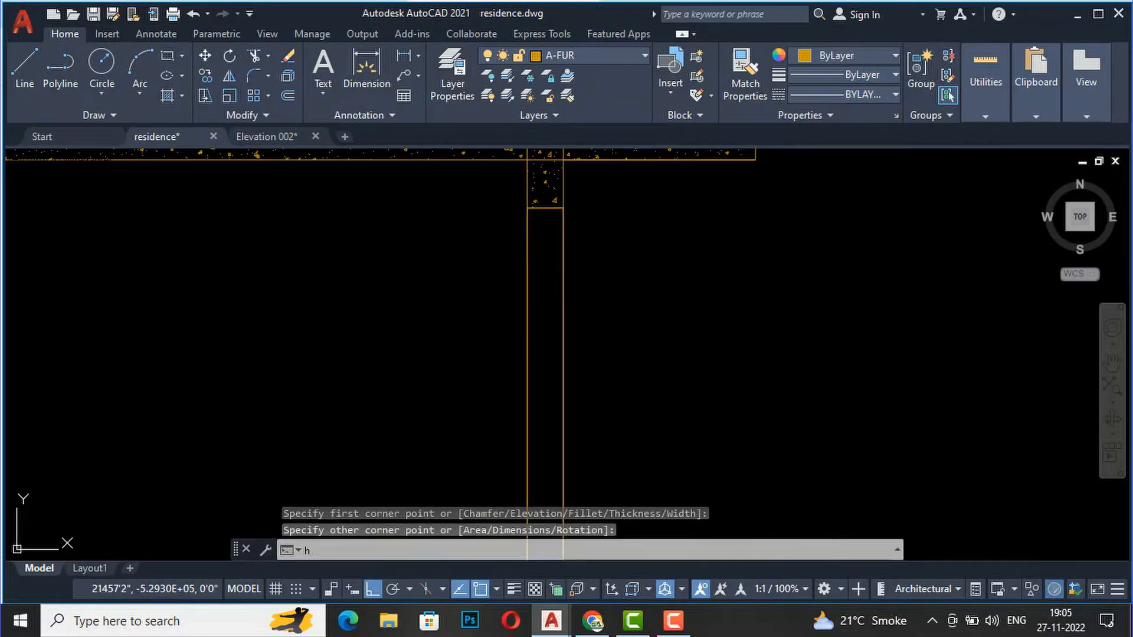
{"action": "key", "text": "Return"}
{"action": "left_click", "coordinate": [544, 227]}
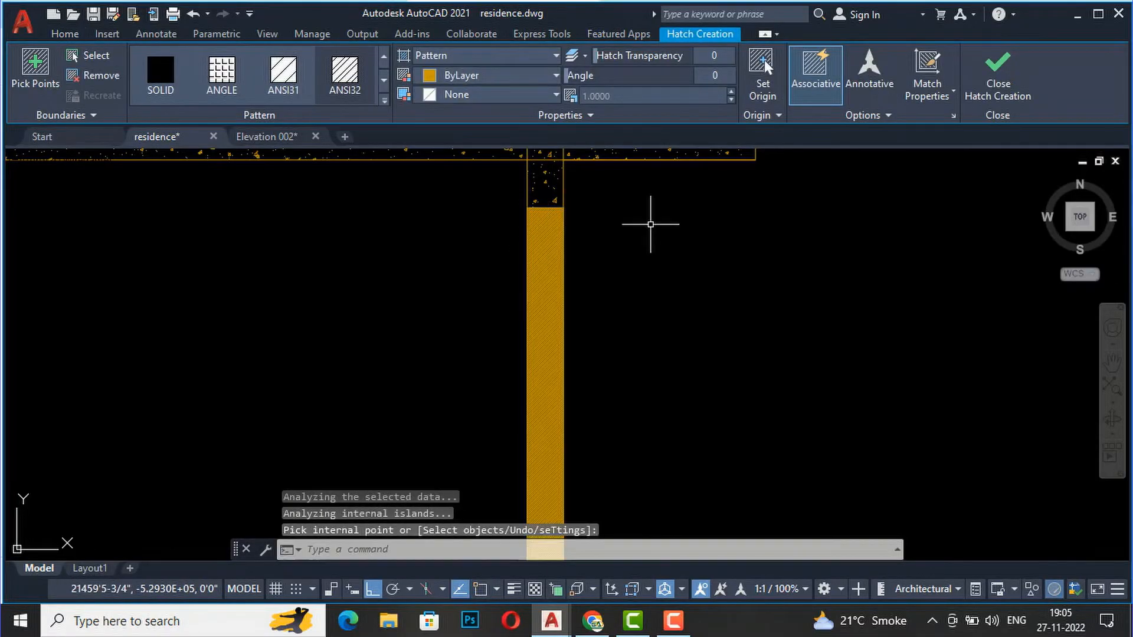
{"action": "key", "text": "Return"}
- Match the stair-side wall's hatch properties onto the hatch in the upper-floor outer wall opposite the stairs
{"action": "scroll", "coordinate": [666, 226], "scroll_direction": "down", "scroll_amount": 2}
{"action": "type", "text": "ma"}
{"action": "key", "text": "Return"}
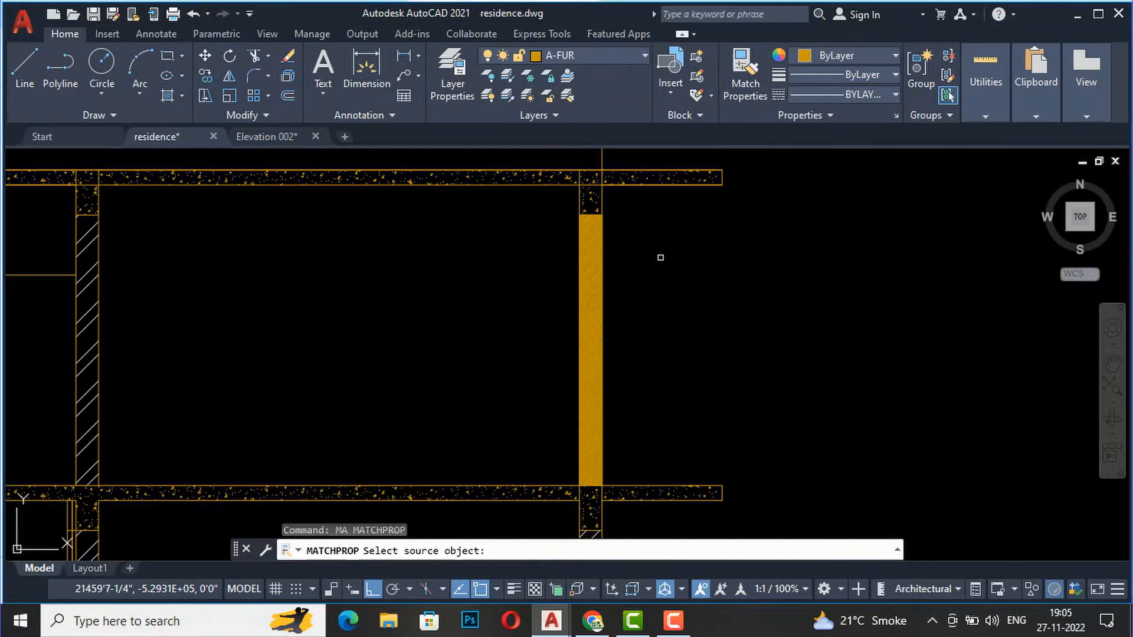
{"action": "scroll", "coordinate": [740, 229], "scroll_direction": "down", "scroll_amount": 3}
{"action": "scroll", "coordinate": [423, 257], "scroll_direction": "up", "scroll_amount": 5}
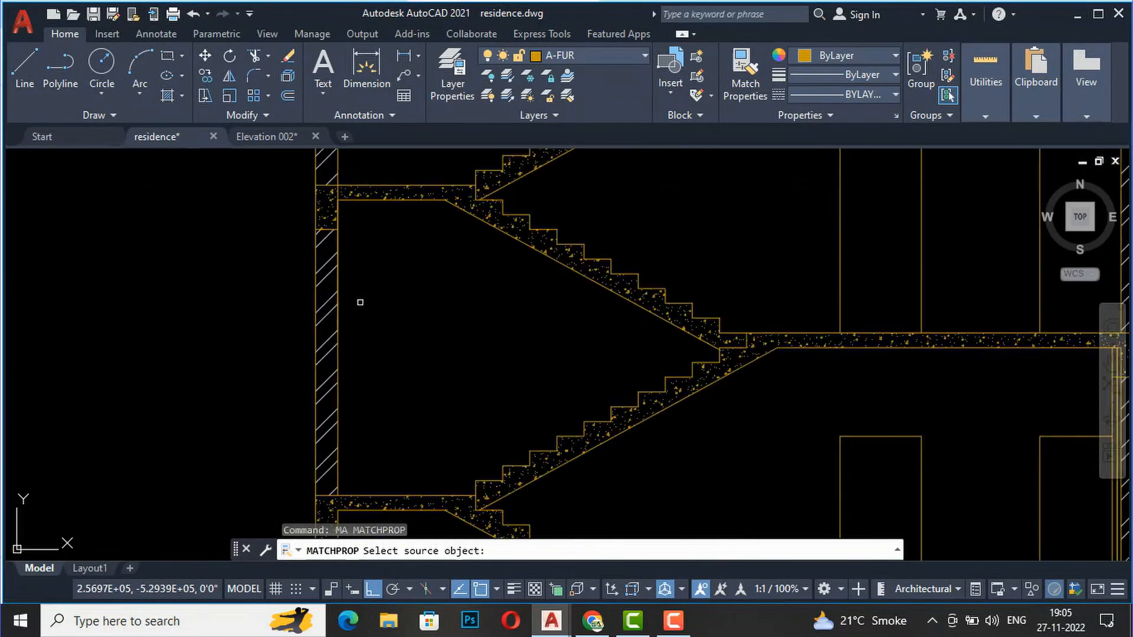
{"action": "left_click", "coordinate": [320, 274]}
{"action": "left_click", "coordinate": [316, 283]}
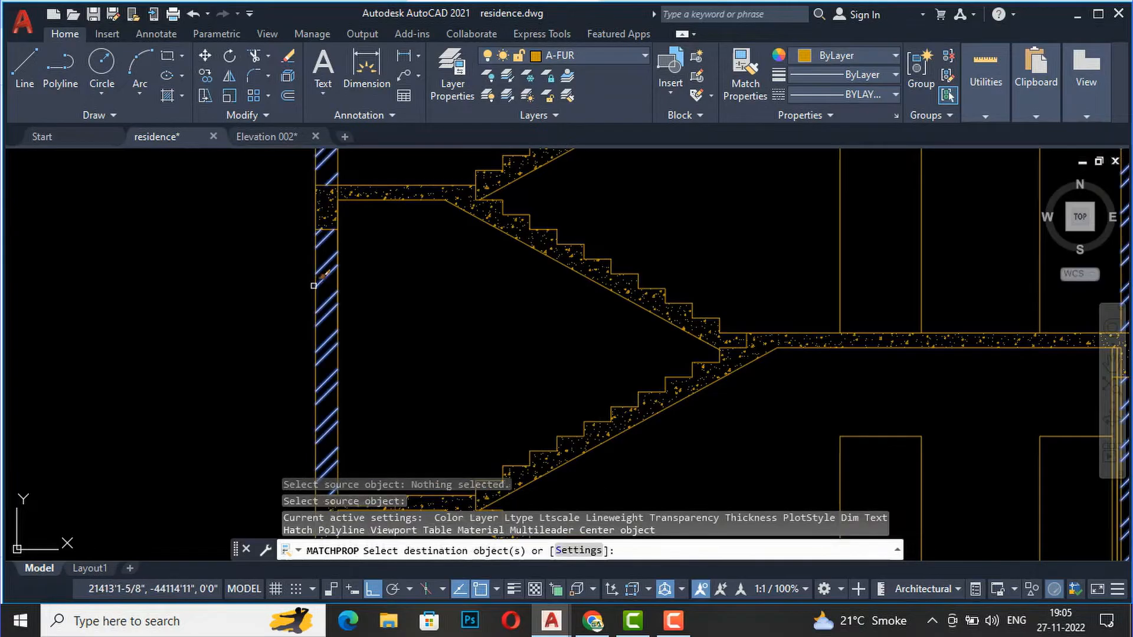
{"action": "scroll", "coordinate": [200, 329], "scroll_direction": "down", "scroll_amount": 6}
{"action": "scroll", "coordinate": [511, 309], "scroll_direction": "up", "scroll_amount": 2}
{"action": "scroll", "coordinate": [513, 309], "scroll_direction": "up", "scroll_amount": 6}
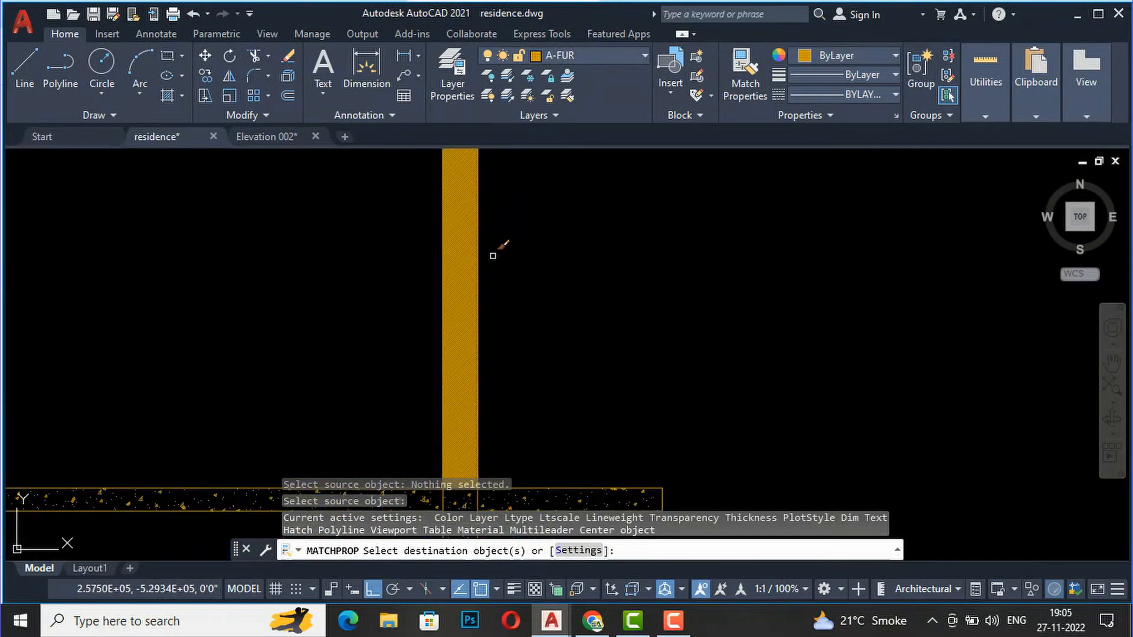
{"action": "scroll", "coordinate": [623, 243], "scroll_direction": "down", "scroll_amount": 6}
{"action": "key", "text": "Return"}
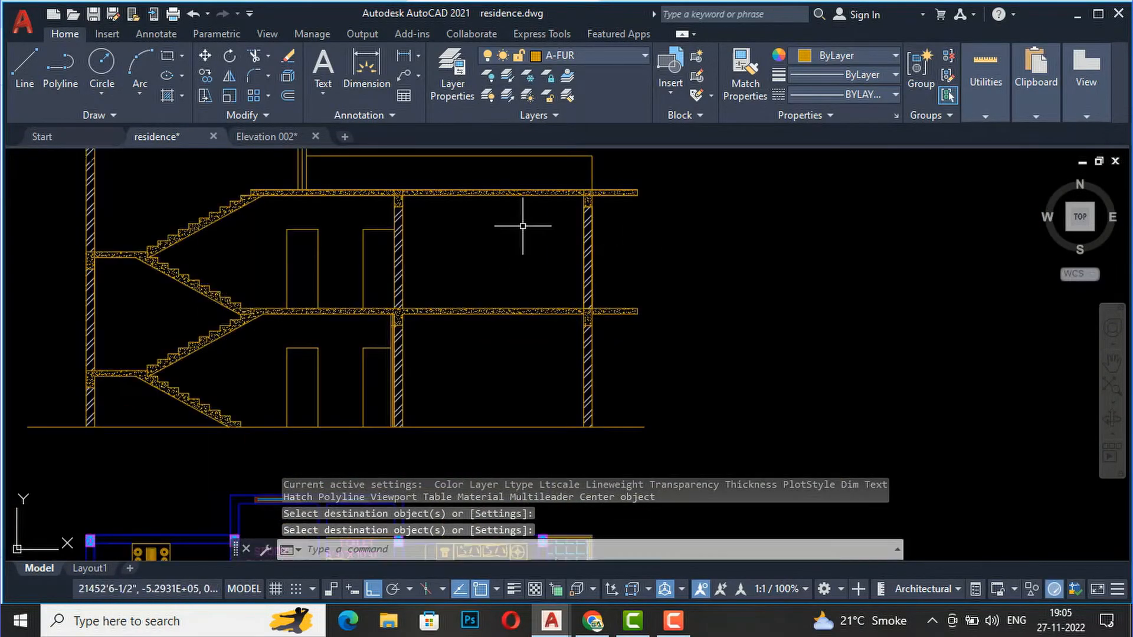
- Offset the section's ground line 1" downward
{"action": "scroll", "coordinate": [473, 339], "scroll_direction": "down", "scroll_amount": 2}
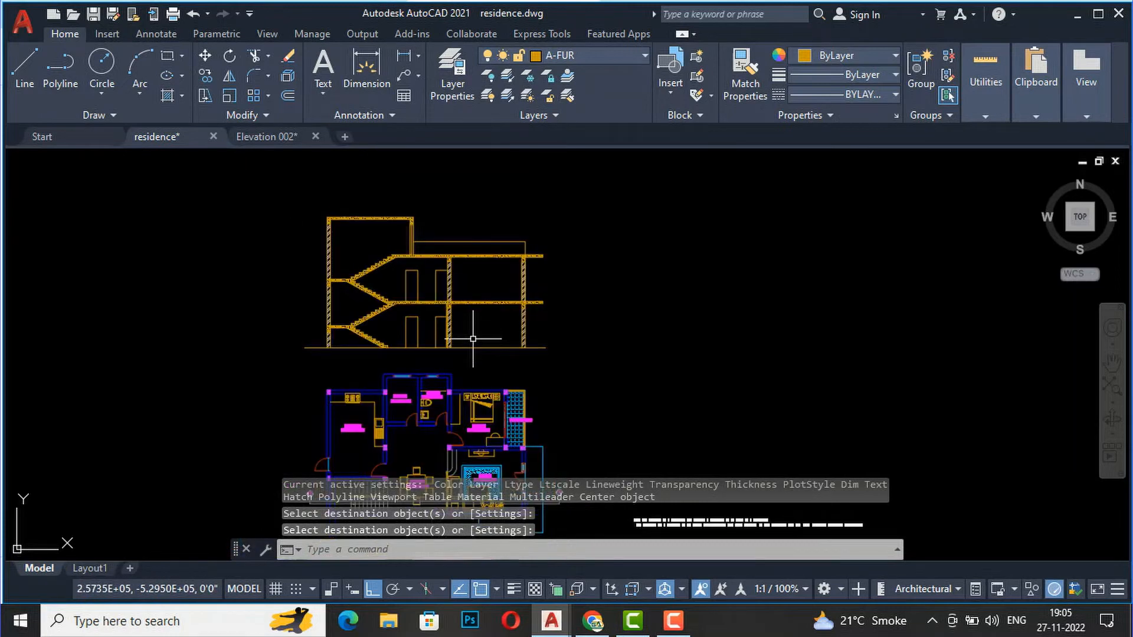
{"action": "scroll", "coordinate": [423, 361], "scroll_direction": "up", "scroll_amount": 4}
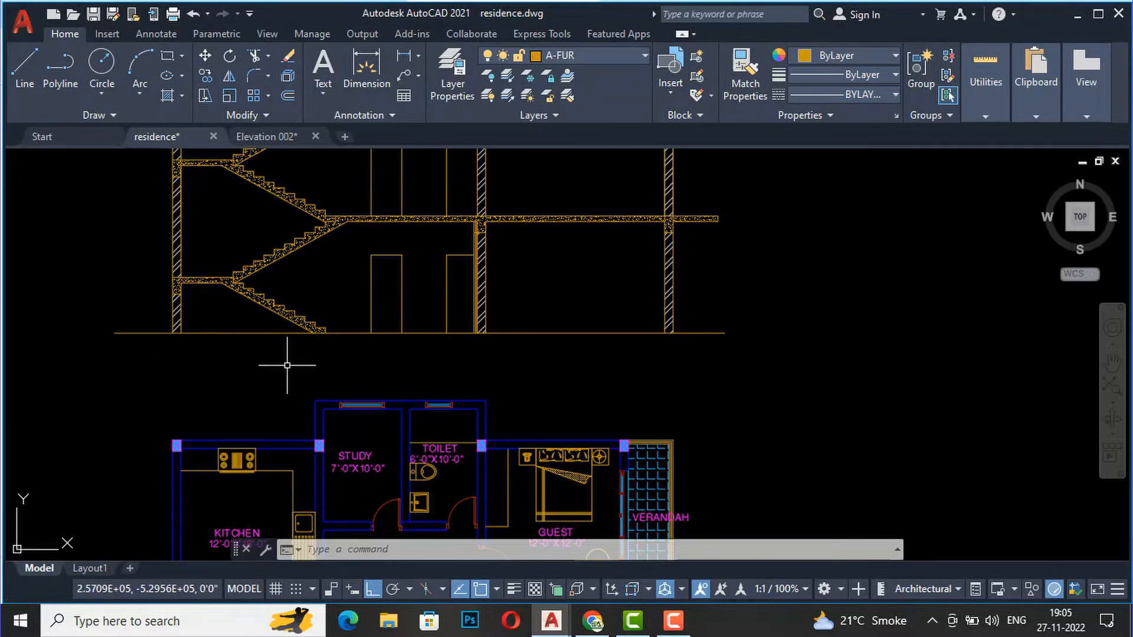
{"action": "scroll", "coordinate": [184, 351], "scroll_direction": "up", "scroll_amount": 2}
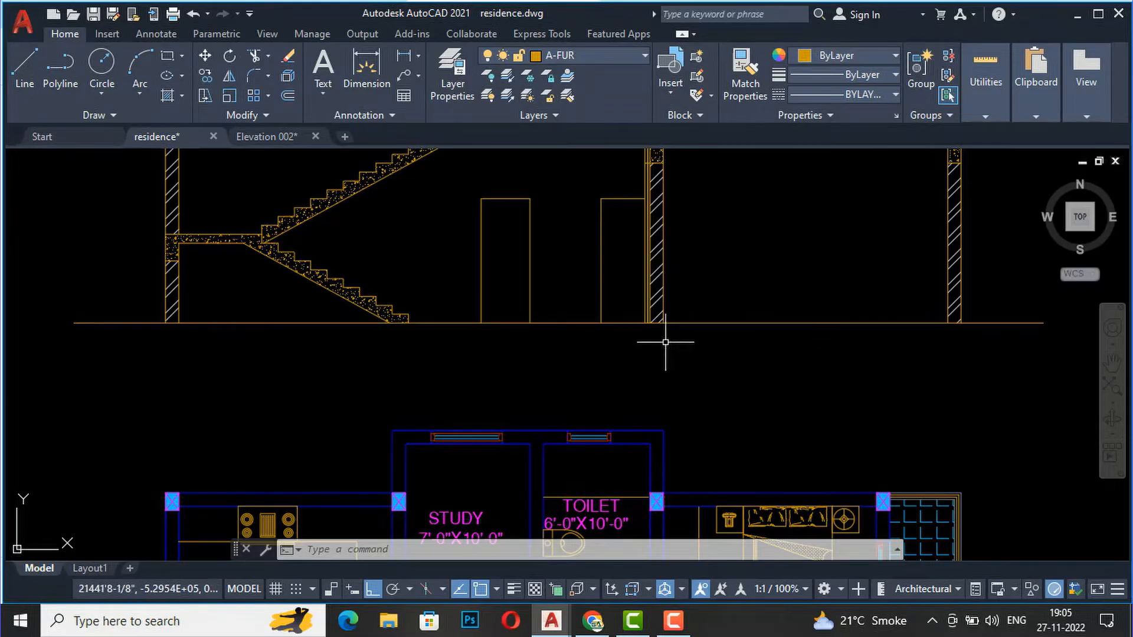
{"action": "scroll", "coordinate": [659, 337], "scroll_direction": "up", "scroll_amount": 2}
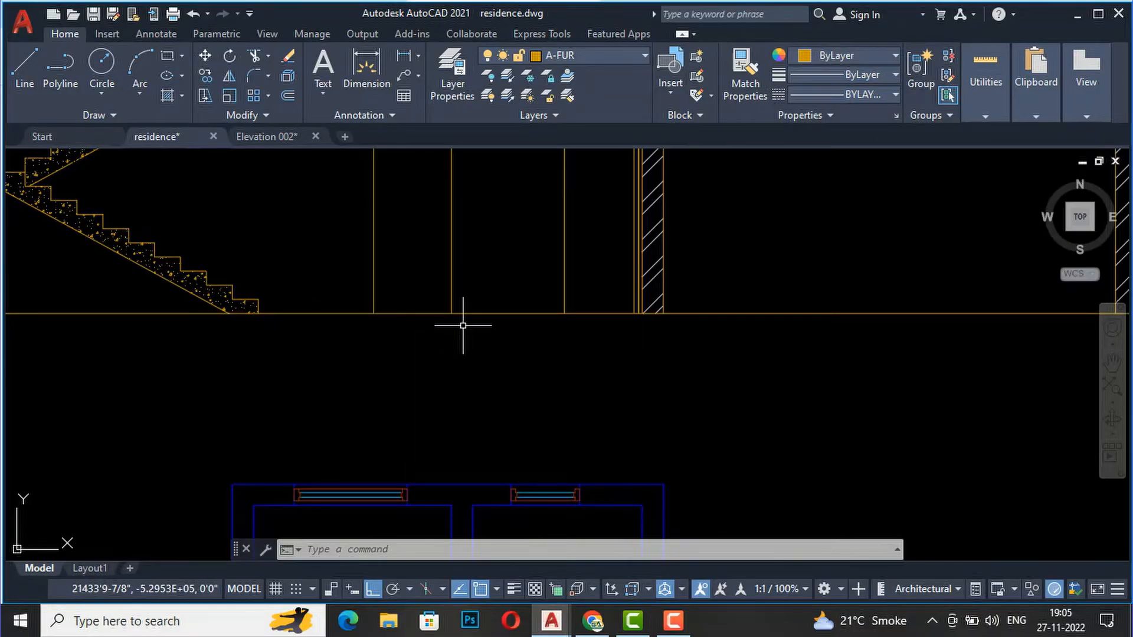
{"action": "type", "text": "o"}
{"action": "key", "text": "Return"}
{"action": "key", "text": "Return"}
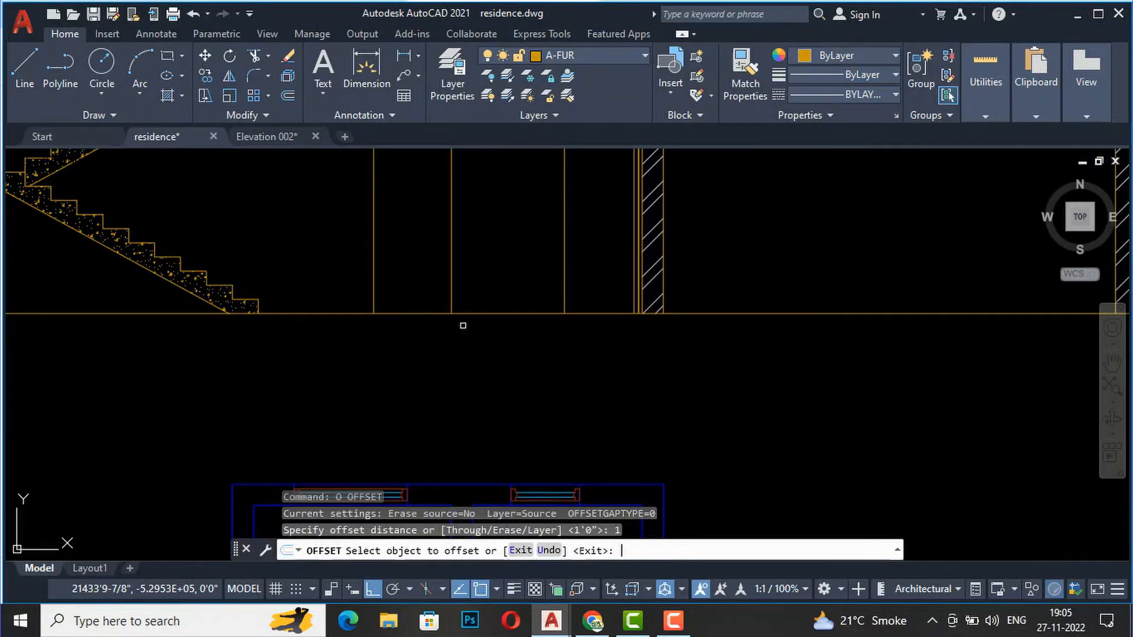
{"action": "left_click", "coordinate": [489, 313]}
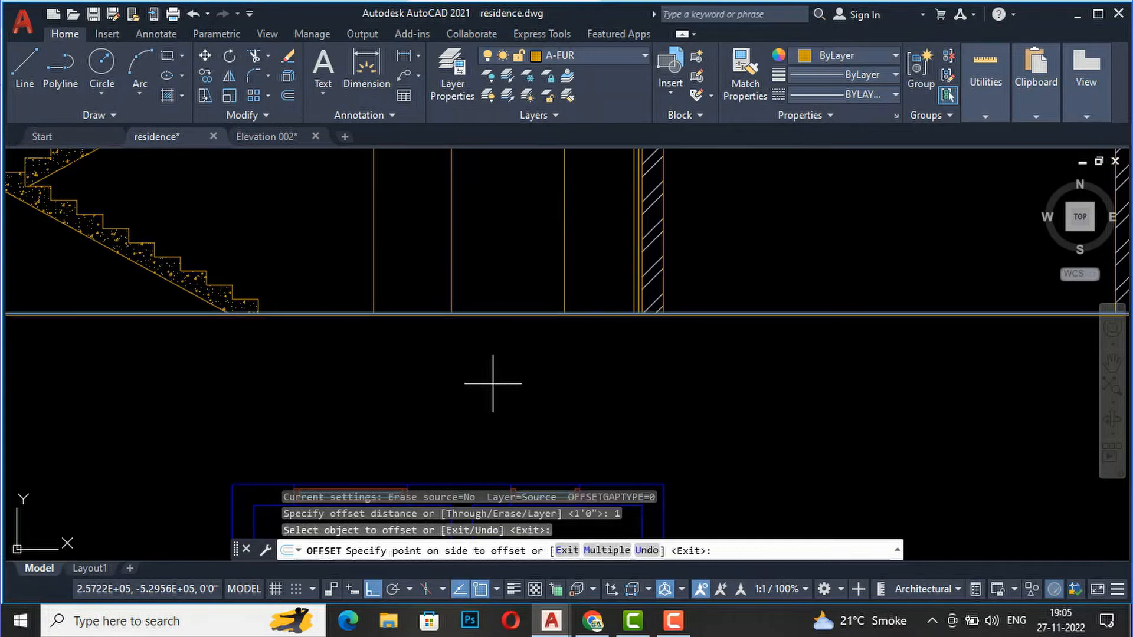
{"action": "left_click", "coordinate": [491, 390]}
{"action": "key", "text": "Return"}
- Offset the lower of the two ground lines 3" downward to add another floor layer
{"action": "scroll", "coordinate": [404, 328], "scroll_direction": "up", "scroll_amount": 2}
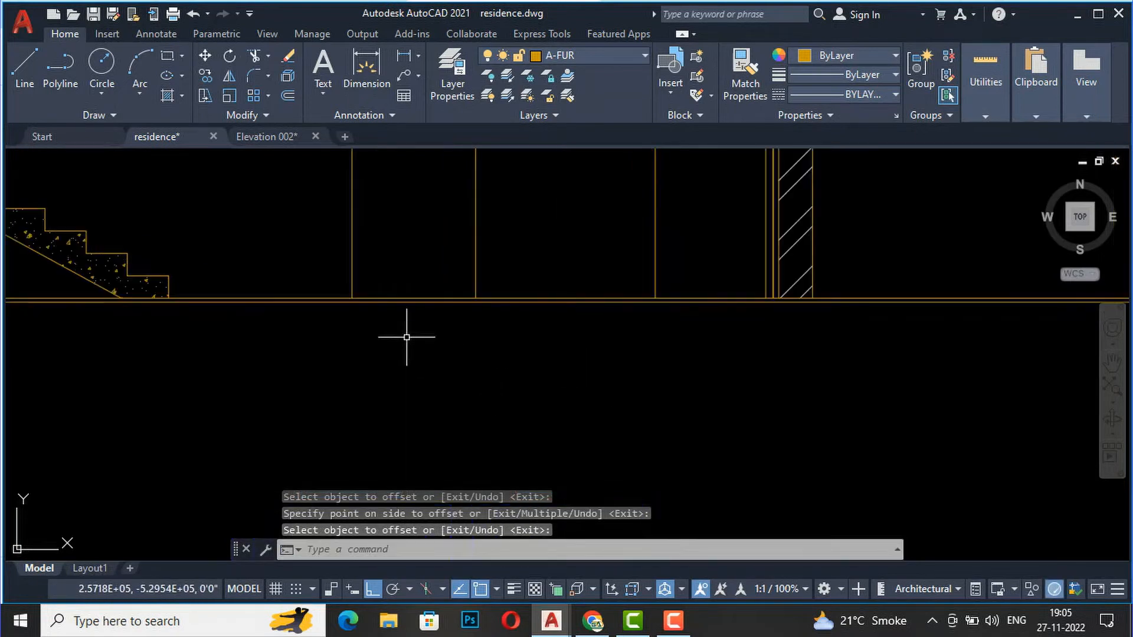
{"action": "scroll", "coordinate": [384, 306], "scroll_direction": "up", "scroll_amount": 3}
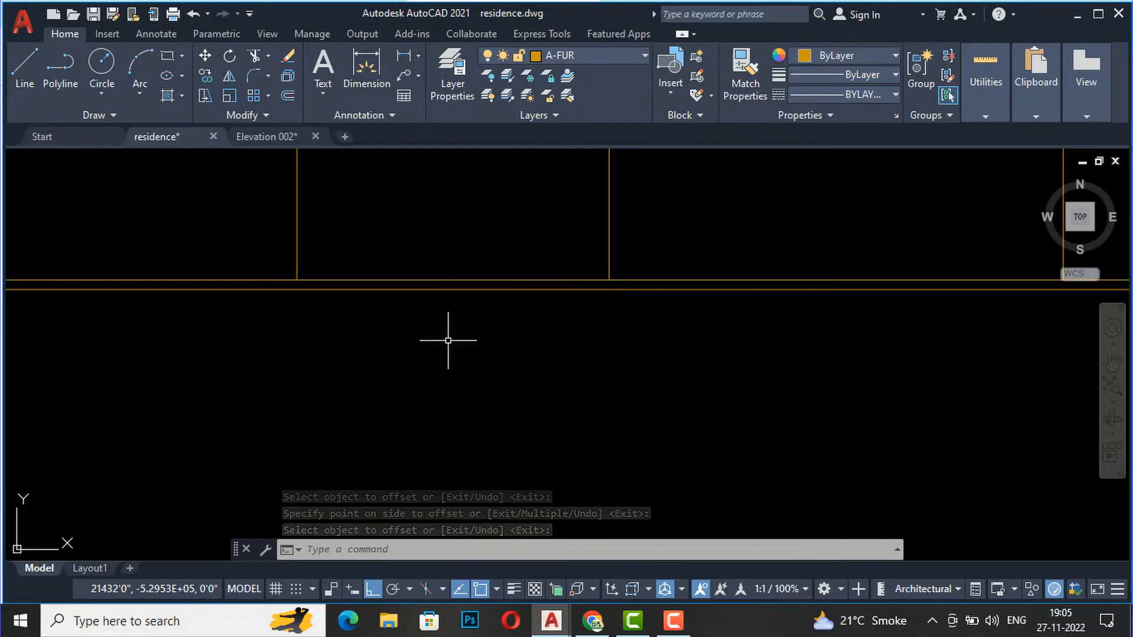
{"action": "type", "text": "o"}
{"action": "key", "text": "Return"}
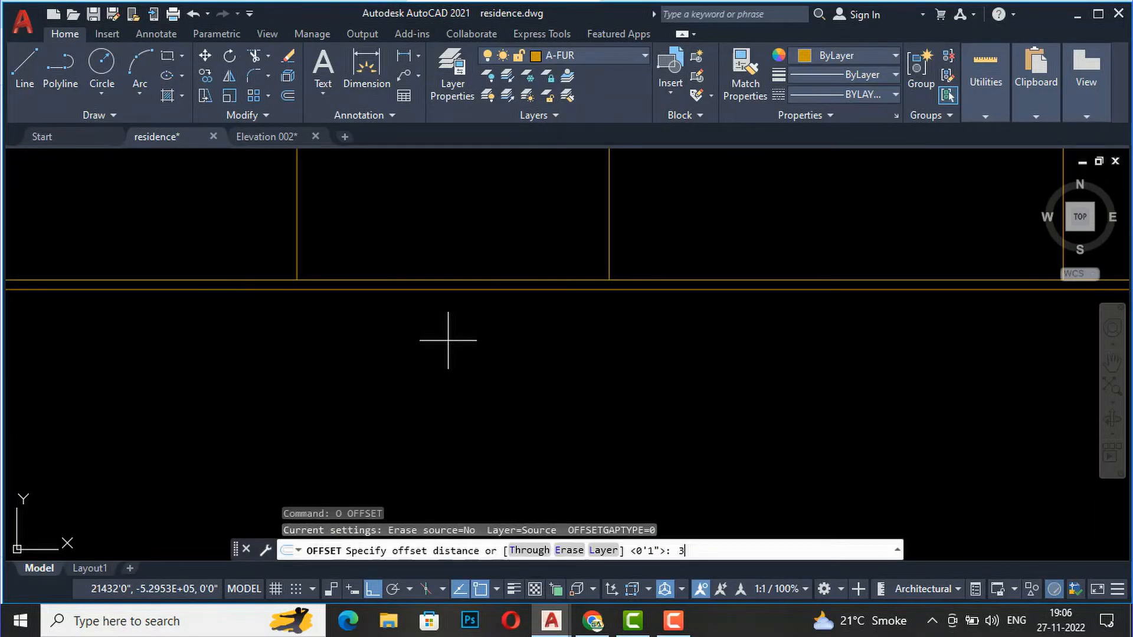
{"action": "type", "text": "3"}
{"action": "key", "text": "Return"}
{"action": "left_click", "coordinate": [472, 290]}
{"action": "left_click", "coordinate": [486, 385]}
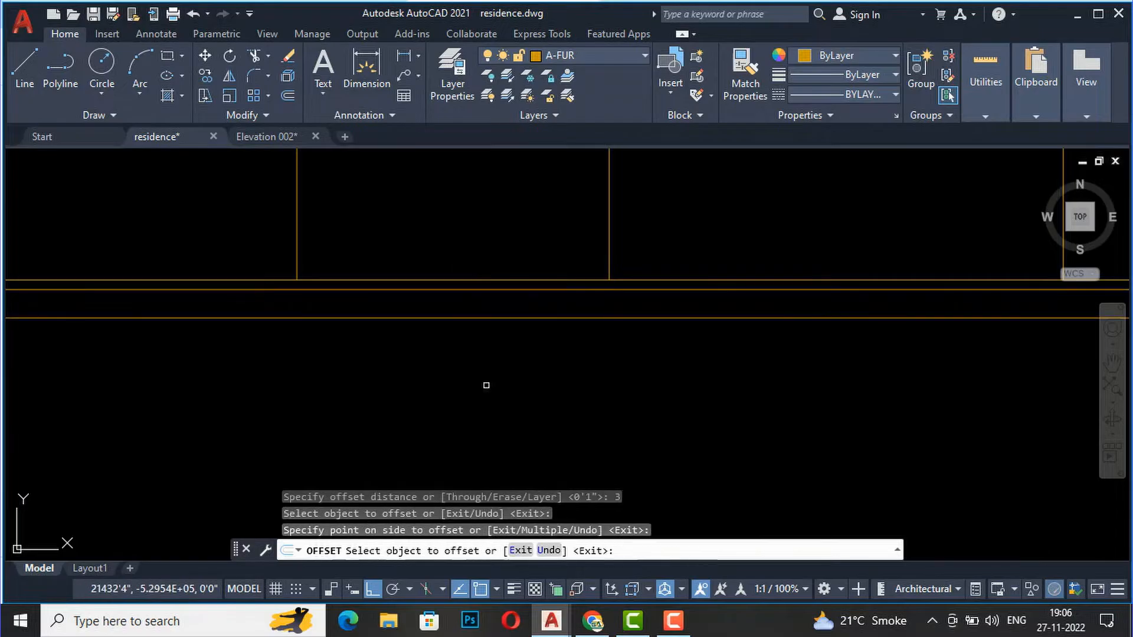
{"action": "key", "text": "Return"}
- Offset the lowest floor layer line 4" downward
{"action": "key", "text": "Return"}
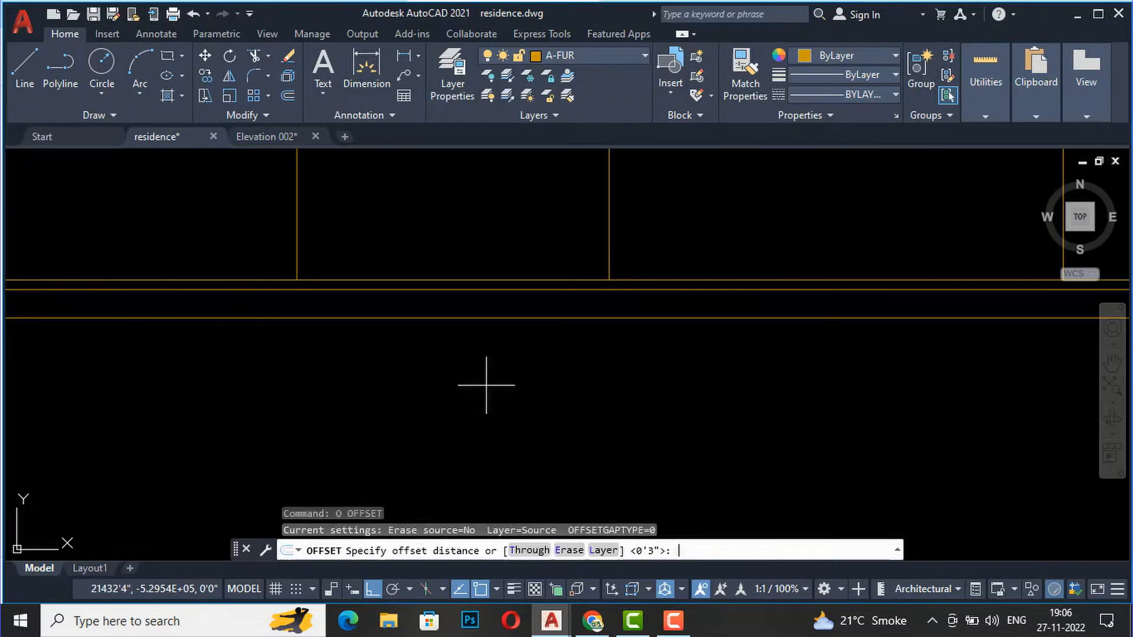
{"action": "key", "text": "Return"}
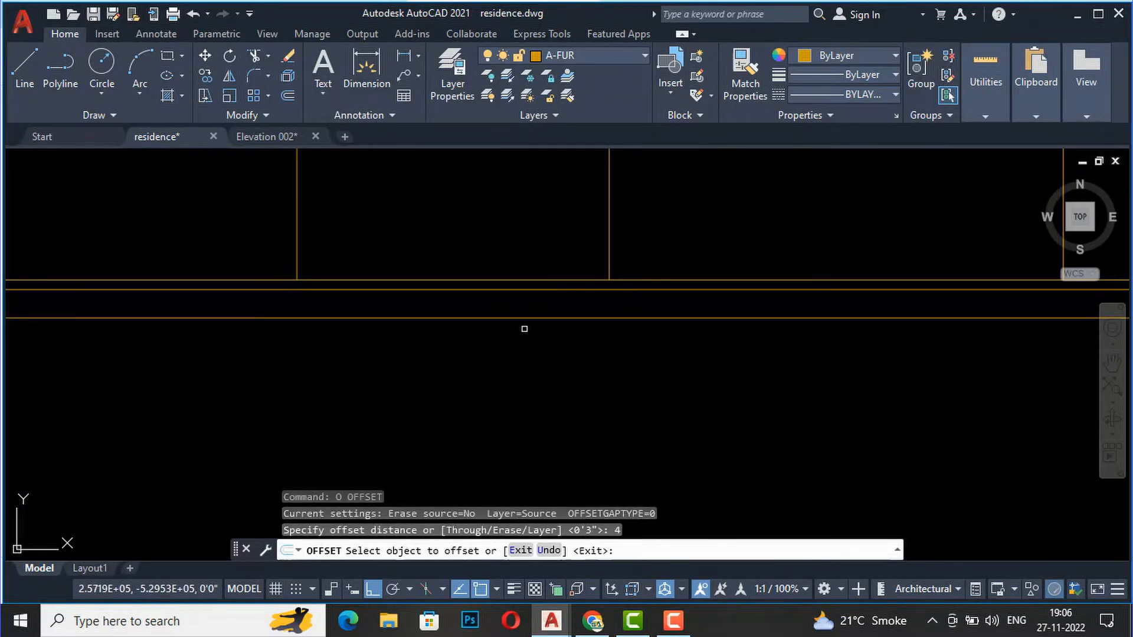
{"action": "left_click", "coordinate": [530, 318]}
{"action": "left_click", "coordinate": [519, 373]}
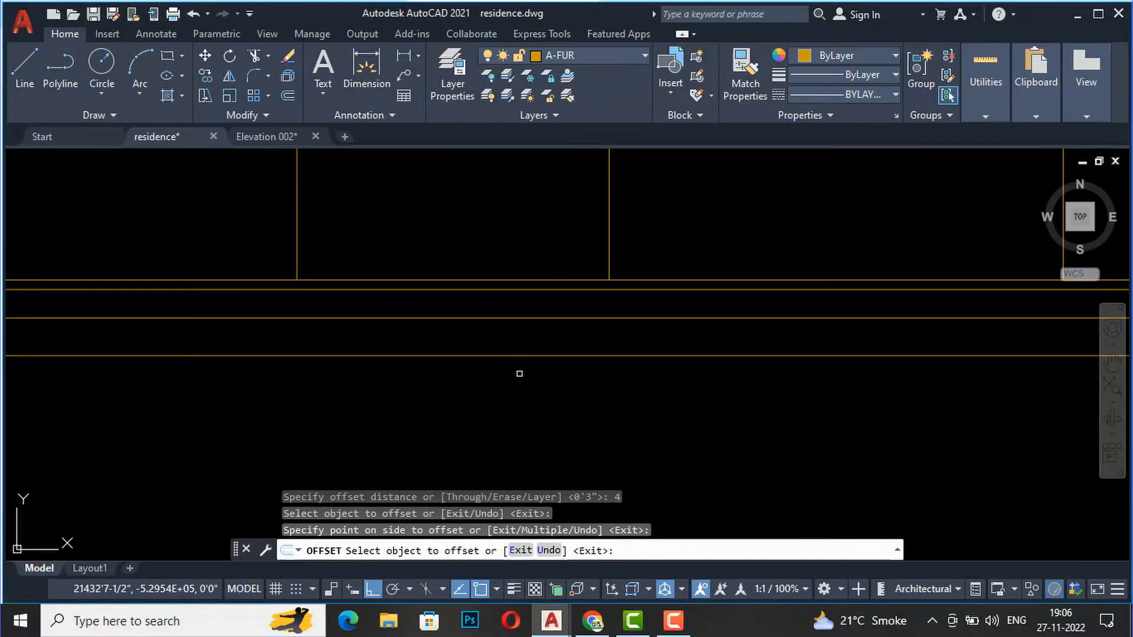
{"action": "key", "text": "Return"}
- Add one more floor layer by offsetting the newest bottom line another 4" downward
{"action": "type", "text": "o"}
{"action": "key", "text": "Return"}
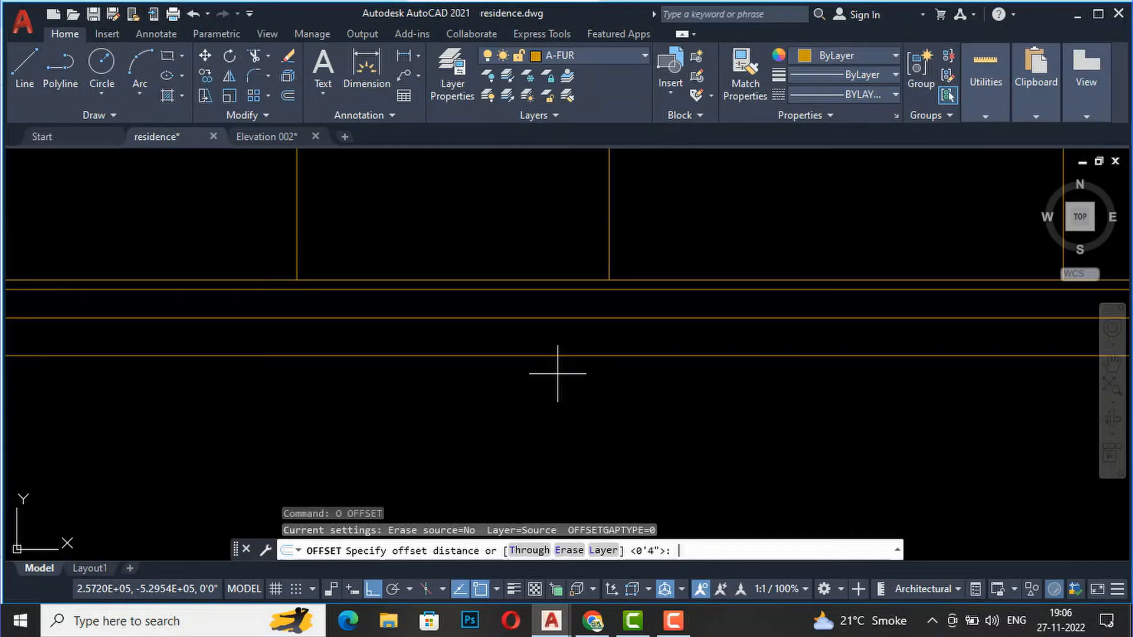
{"action": "type", "text": "4"}
{"action": "key", "text": "Return"}
{"action": "left_click", "coordinate": [567, 355]}
{"action": "left_click", "coordinate": [562, 420]}
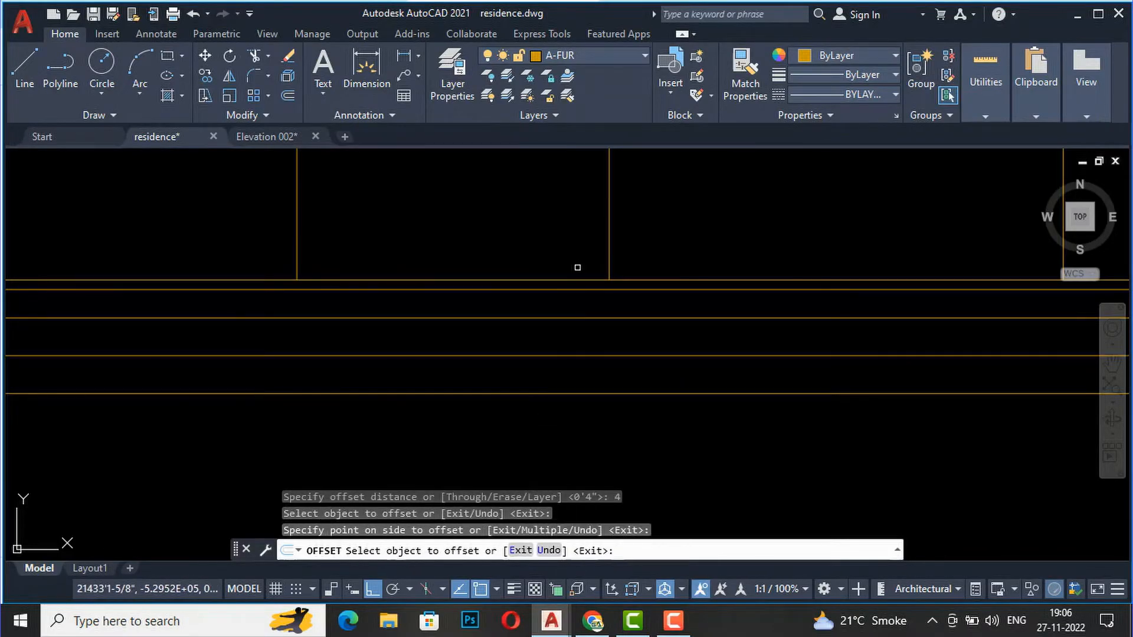
{"action": "key", "text": "Return"}
- Draw a long horizontal line below the floor layers, between the section and the floor plan, spanning all the walls
{"action": "scroll", "coordinate": [572, 253], "scroll_direction": "down", "scroll_amount": 5}
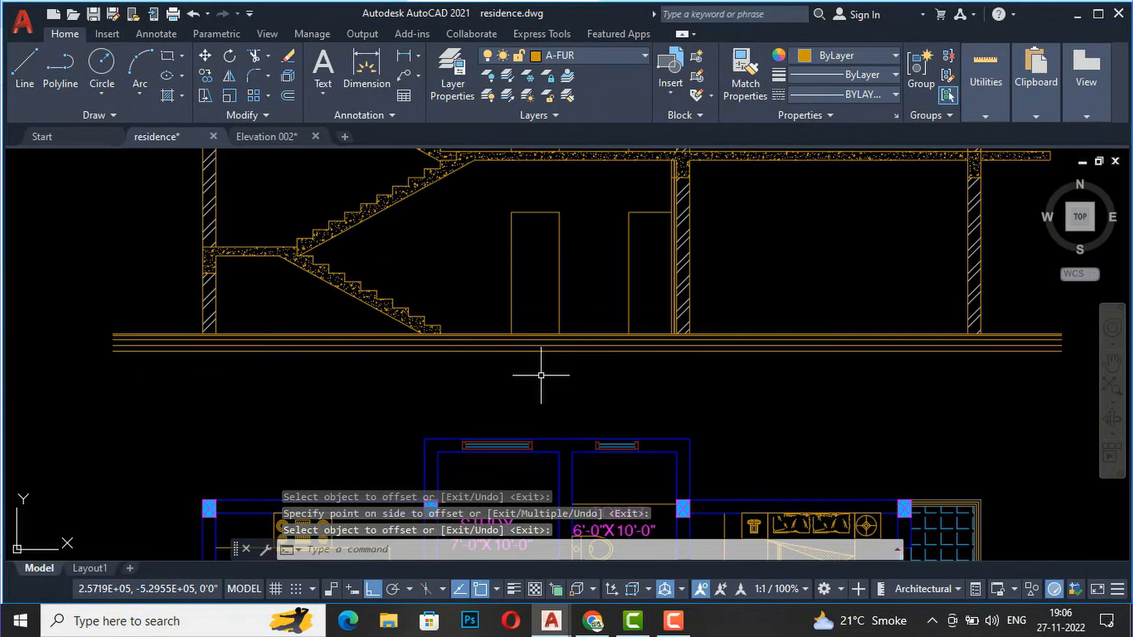
{"action": "type", "text": "l"}
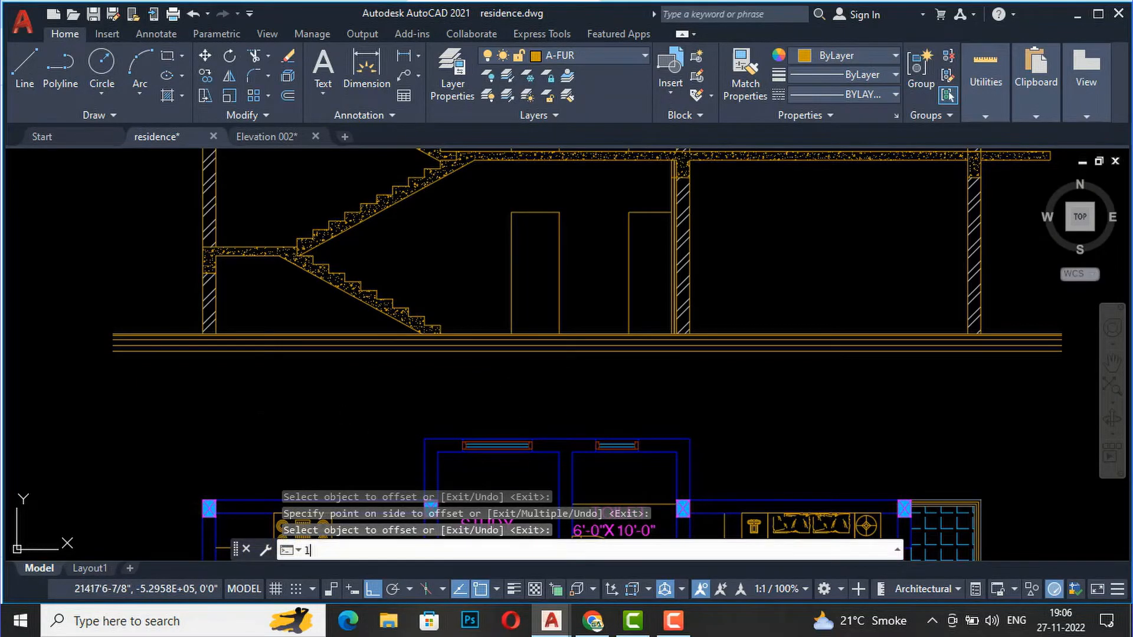
{"action": "key", "text": "Return"}
{"action": "left_click", "coordinate": [136, 395]}
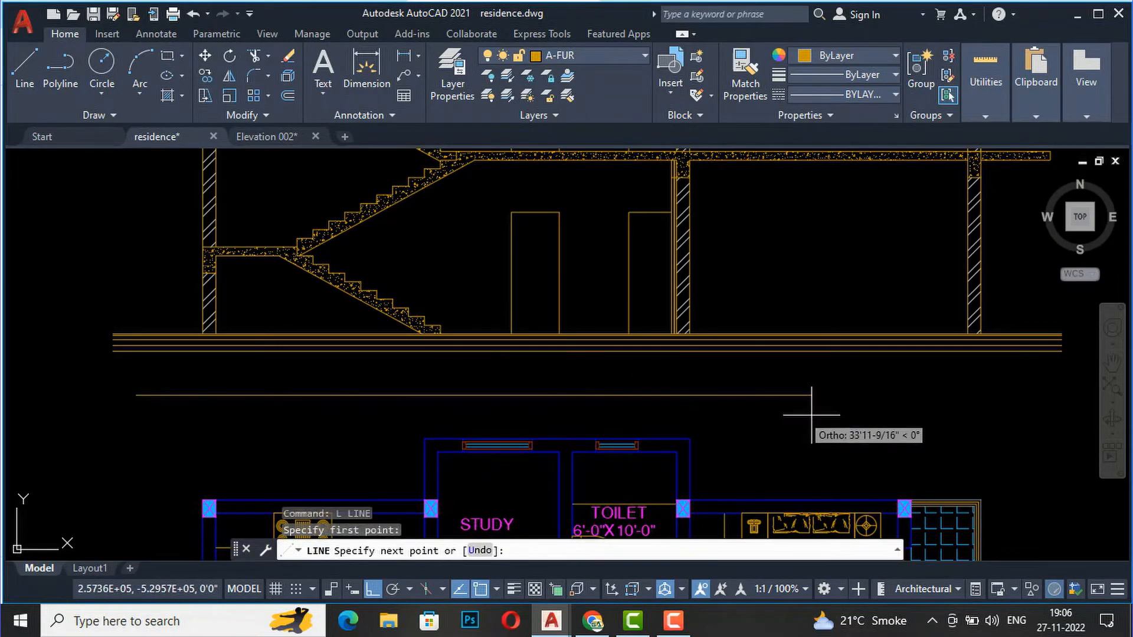
{"action": "left_click", "coordinate": [1078, 406]}
{"action": "key", "text": "Return"}
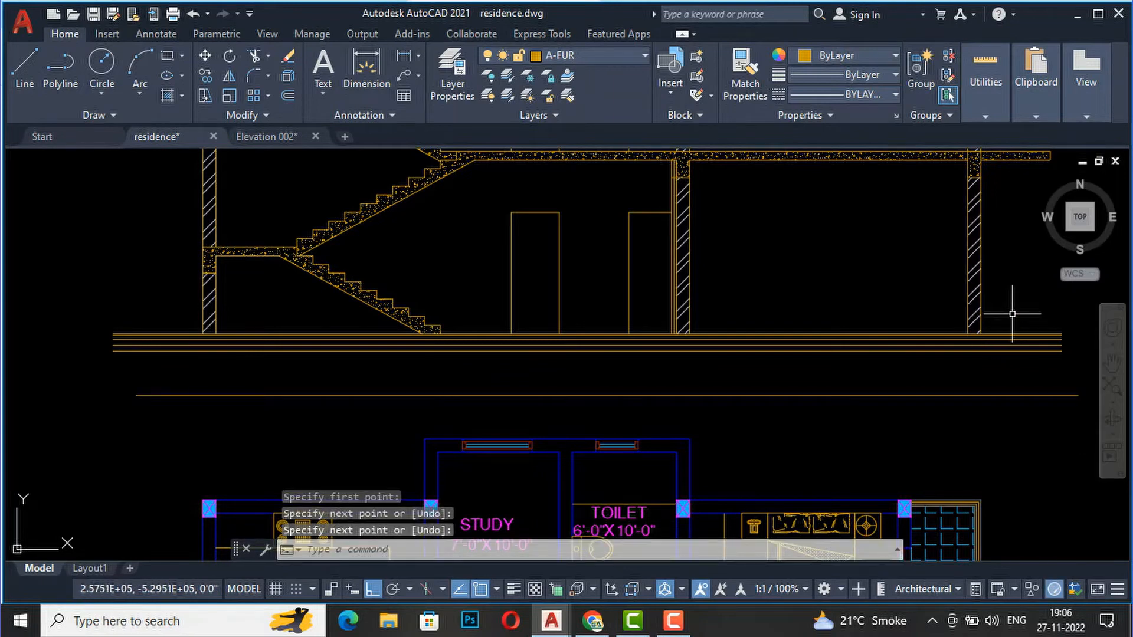
- Lengthen the outer face line of the outer wall opposite the stairs down to the separate horizontal line below the floor layers
{"action": "type", "text": "ex"}
{"action": "key", "text": "Return"}
{"action": "scroll", "coordinate": [1006, 325], "scroll_direction": "up", "scroll_amount": 4}
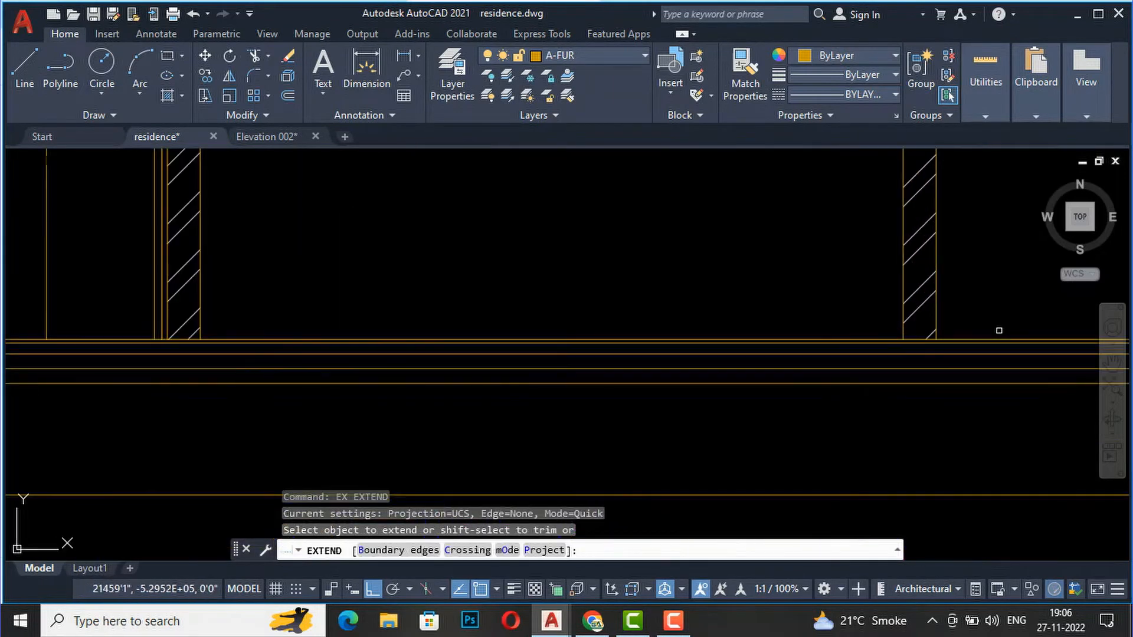
{"action": "left_click", "coordinate": [936, 310]}
{"action": "left_click", "coordinate": [936, 346]}
{"action": "key", "text": "Return"}
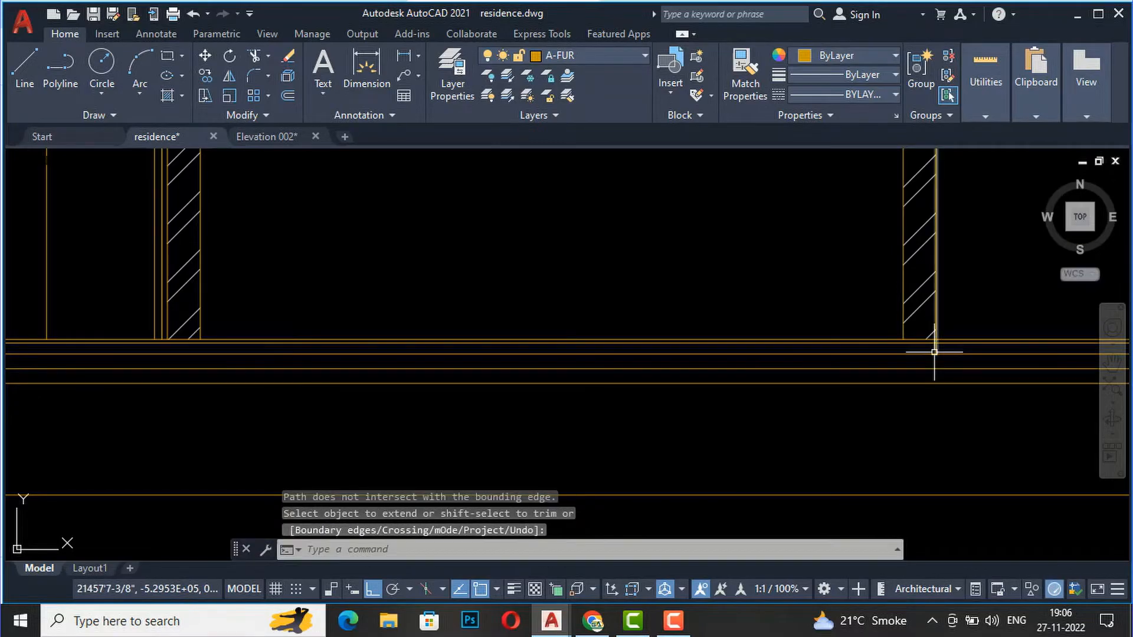
{"action": "left_click", "coordinate": [936, 319]}
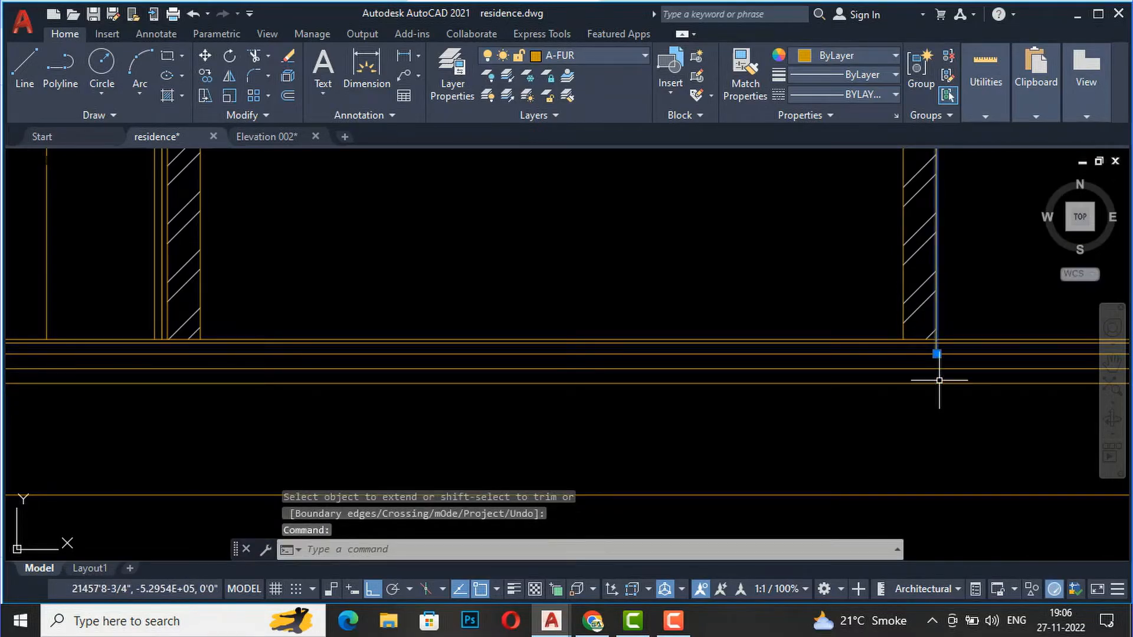
{"action": "left_click", "coordinate": [937, 353]}
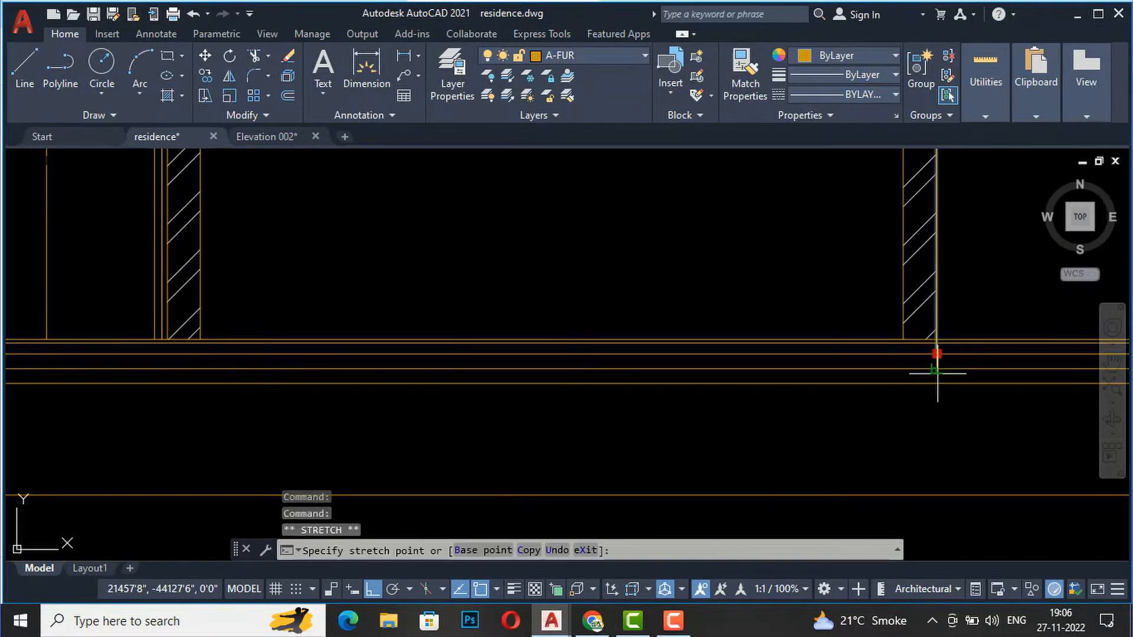
{"action": "left_click", "coordinate": [940, 493]}
{"action": "key", "text": "Escape"}
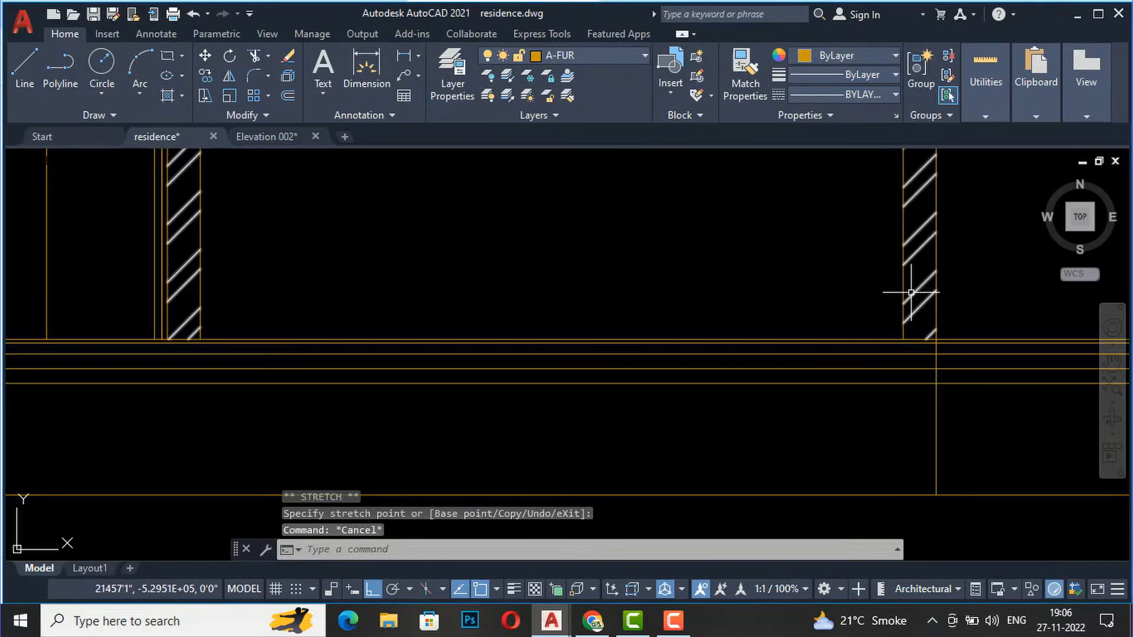
- Stretch the inner face line of the same outer wall down to the separate horizontal line
{"action": "left_click", "coordinate": [903, 332]}
{"action": "left_click", "coordinate": [903, 339]}
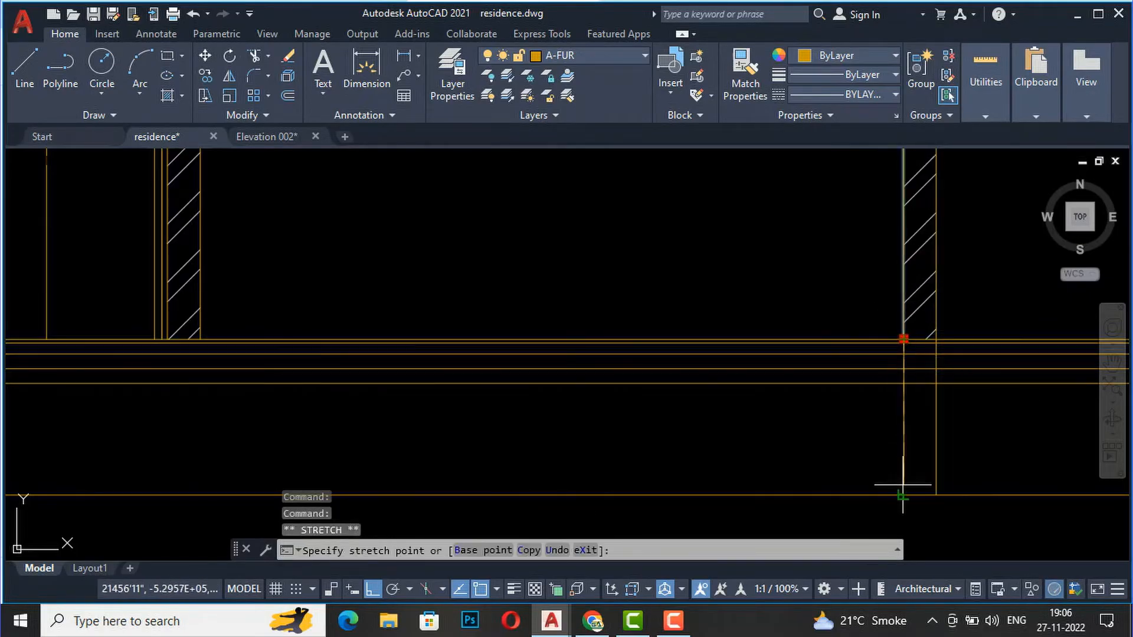
{"action": "key", "text": "Escape"}
{"action": "scroll", "coordinate": [933, 422], "scroll_direction": "up", "scroll_amount": 2}
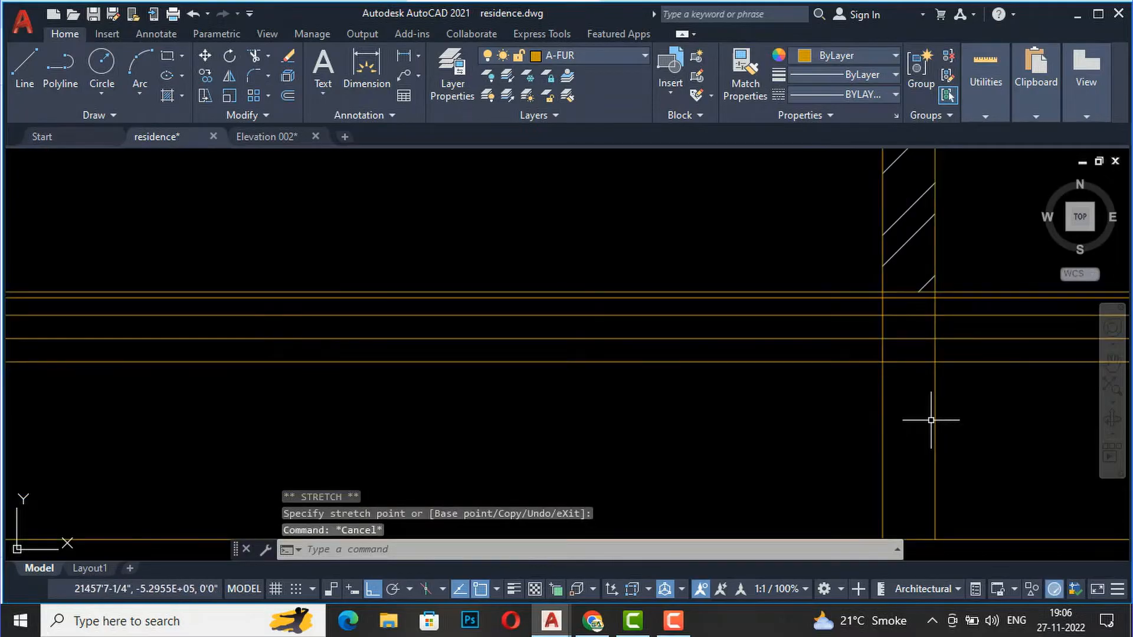
{"action": "left_click", "coordinate": [931, 279]}
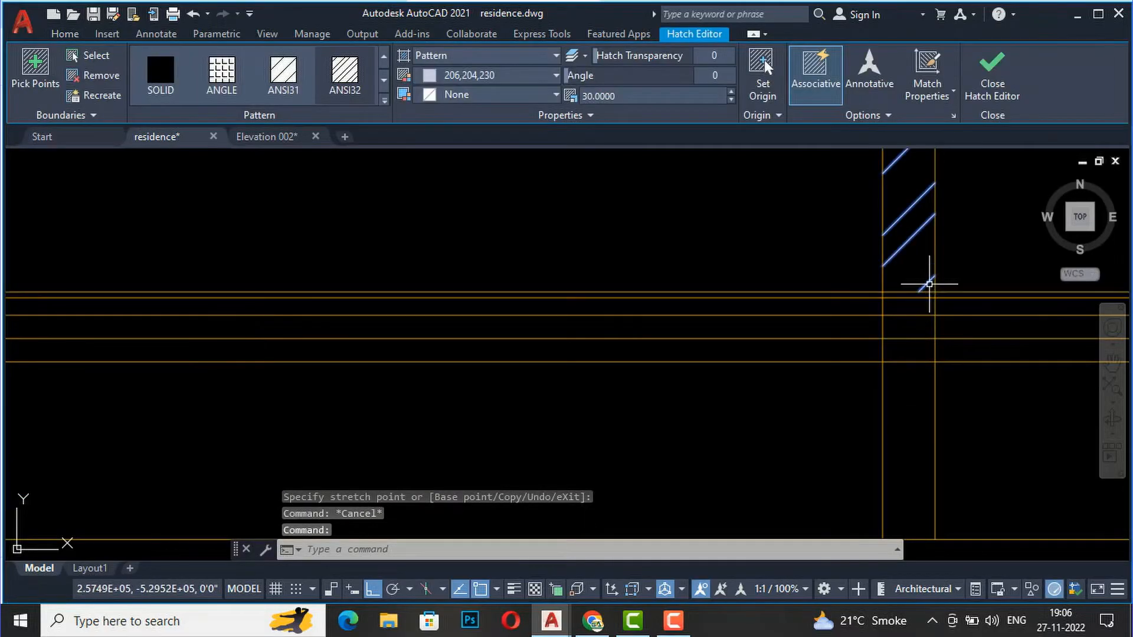
{"action": "left_click", "coordinate": [929, 281]}
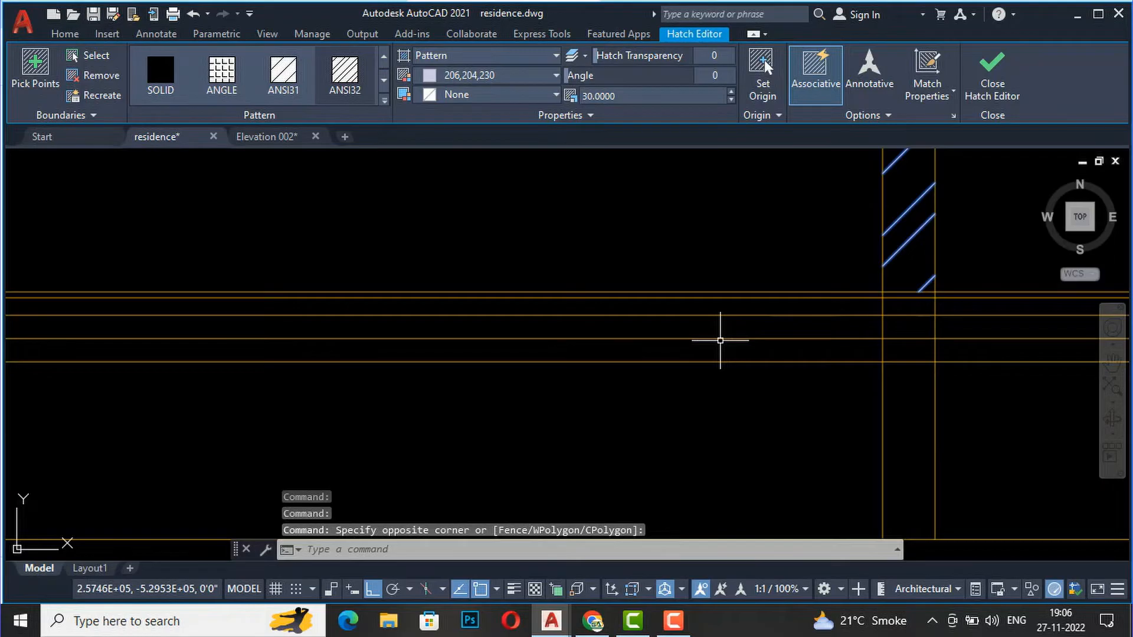
{"action": "scroll", "coordinate": [741, 335], "scroll_direction": "down", "scroll_amount": 7}
{"action": "key", "text": "Escape"}
- Extend the middle cut wall's face line on the side away from the doors to the next floor layer line
{"action": "scroll", "coordinate": [721, 286], "scroll_direction": "up", "scroll_amount": 2}
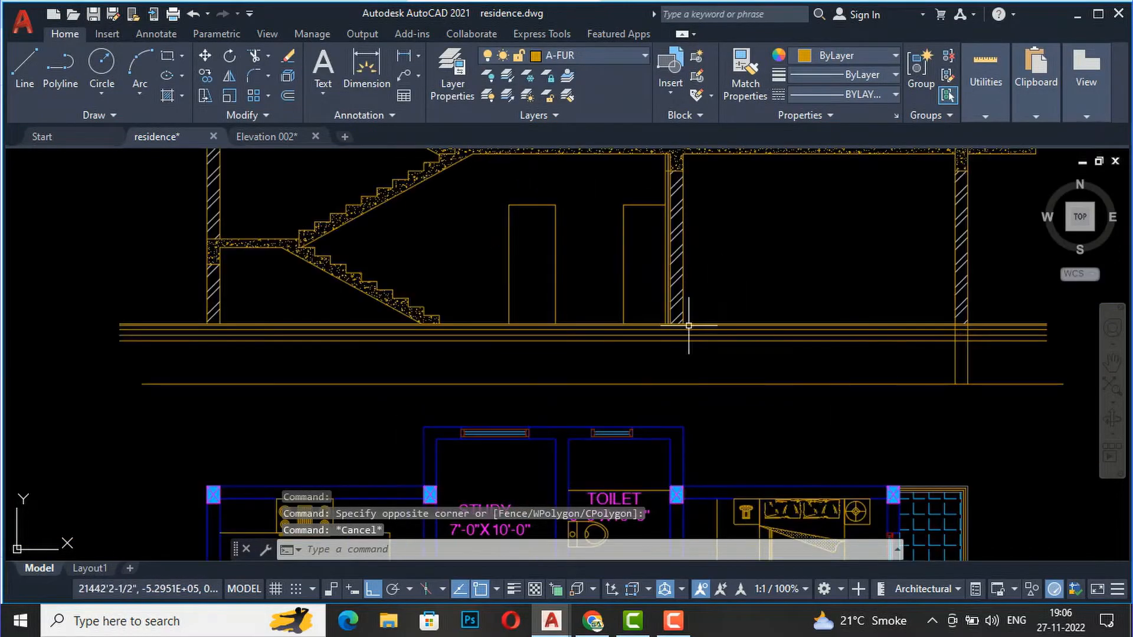
{"action": "scroll", "coordinate": [675, 329], "scroll_direction": "up", "scroll_amount": 2}
{"action": "scroll", "coordinate": [673, 334], "scroll_direction": "up", "scroll_amount": 2}
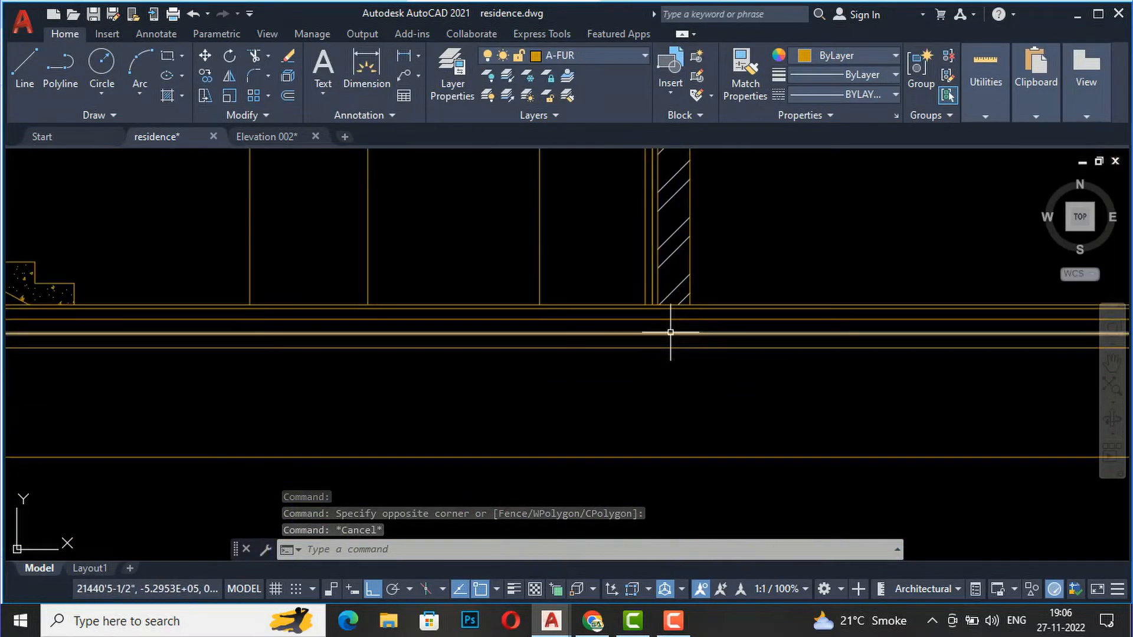
{"action": "type", "text": "e"}
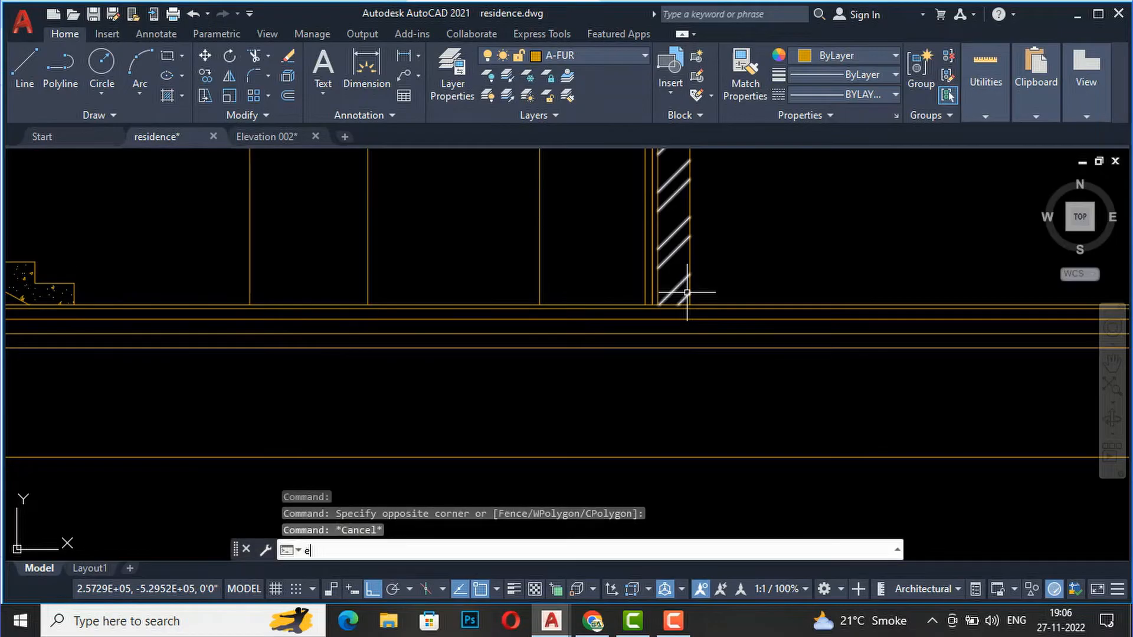
{"action": "key", "text": "space"}
{"action": "scroll", "coordinate": [692, 308], "scroll_direction": "up", "scroll_amount": 4}
{"action": "left_click", "coordinate": [687, 304]}
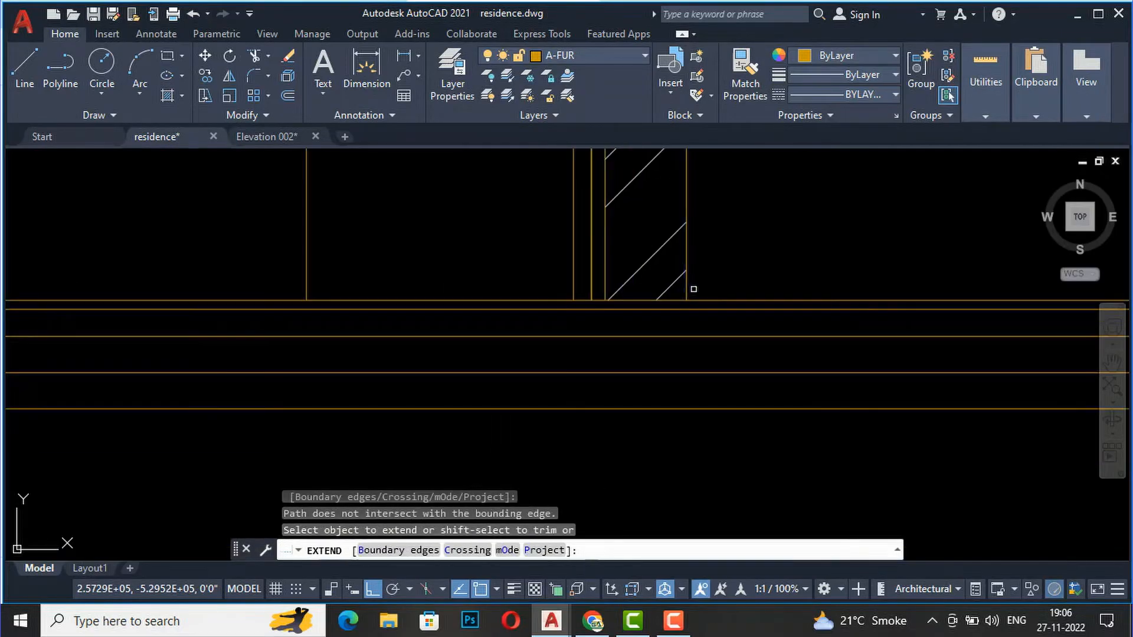
{"action": "left_click", "coordinate": [685, 283]}
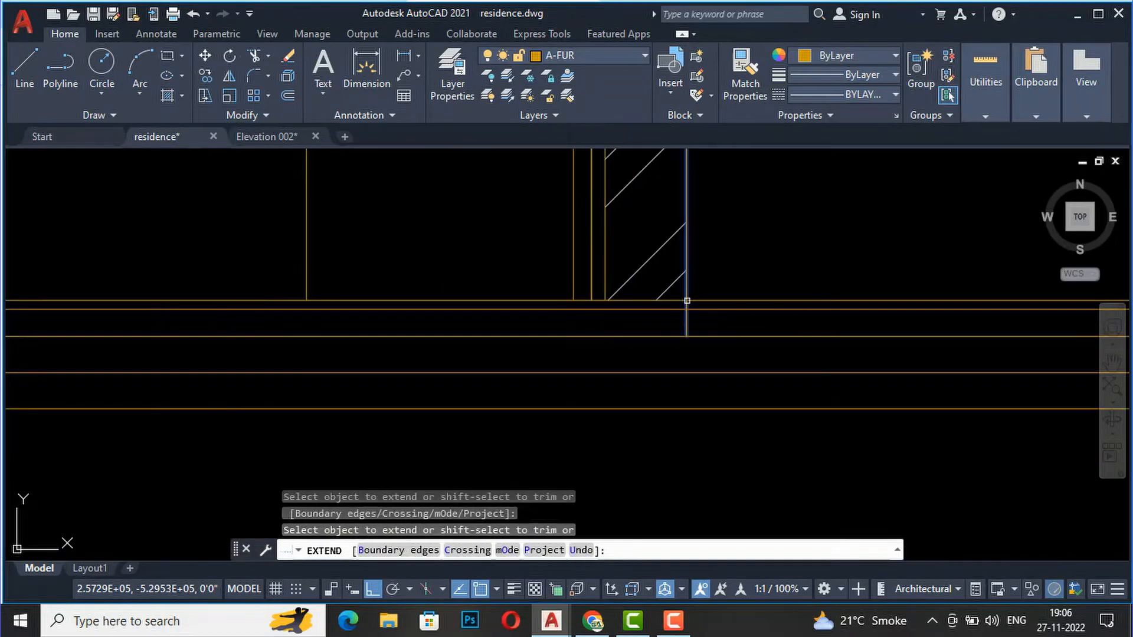
{"action": "key", "text": "Return"}
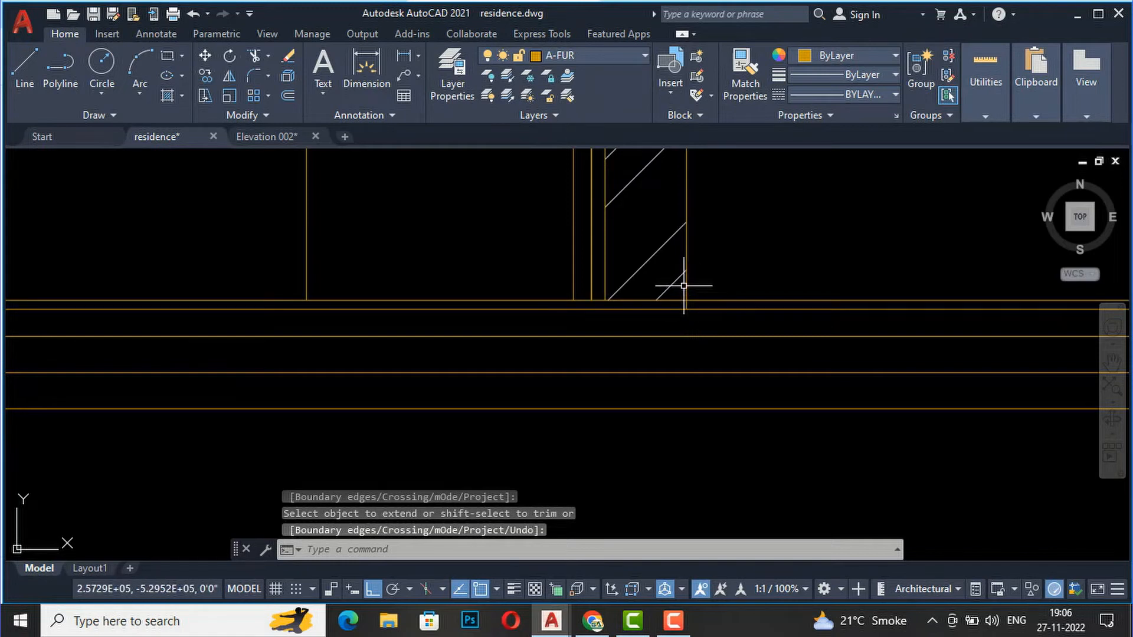
{"action": "left_click", "coordinate": [687, 292]}
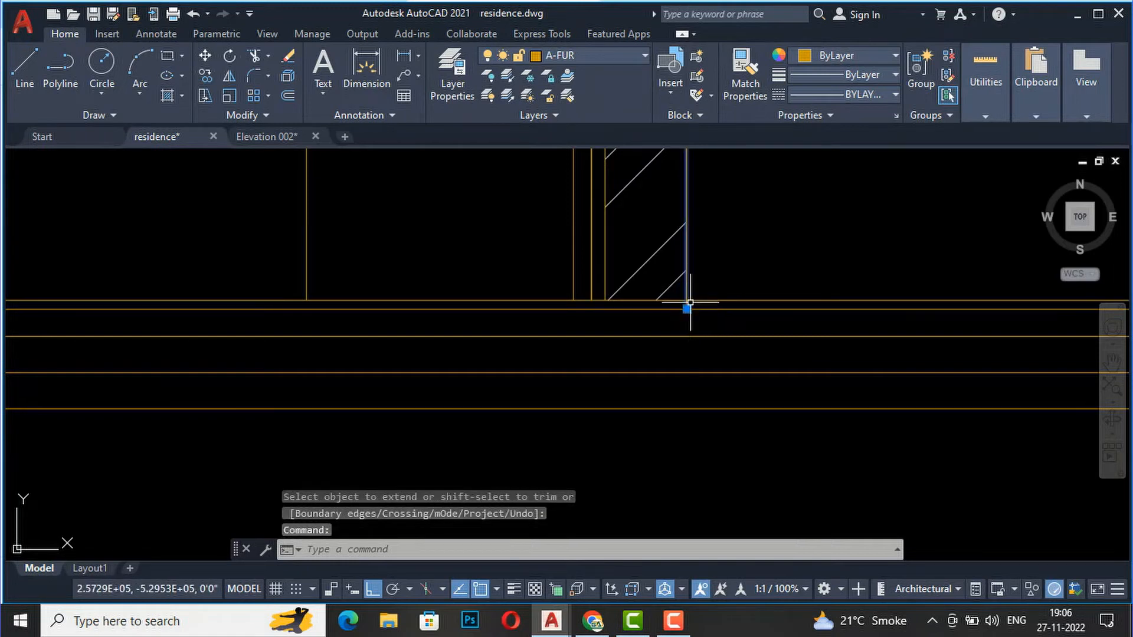
{"action": "left_click", "coordinate": [691, 314]}
{"action": "left_click", "coordinate": [688, 304]}
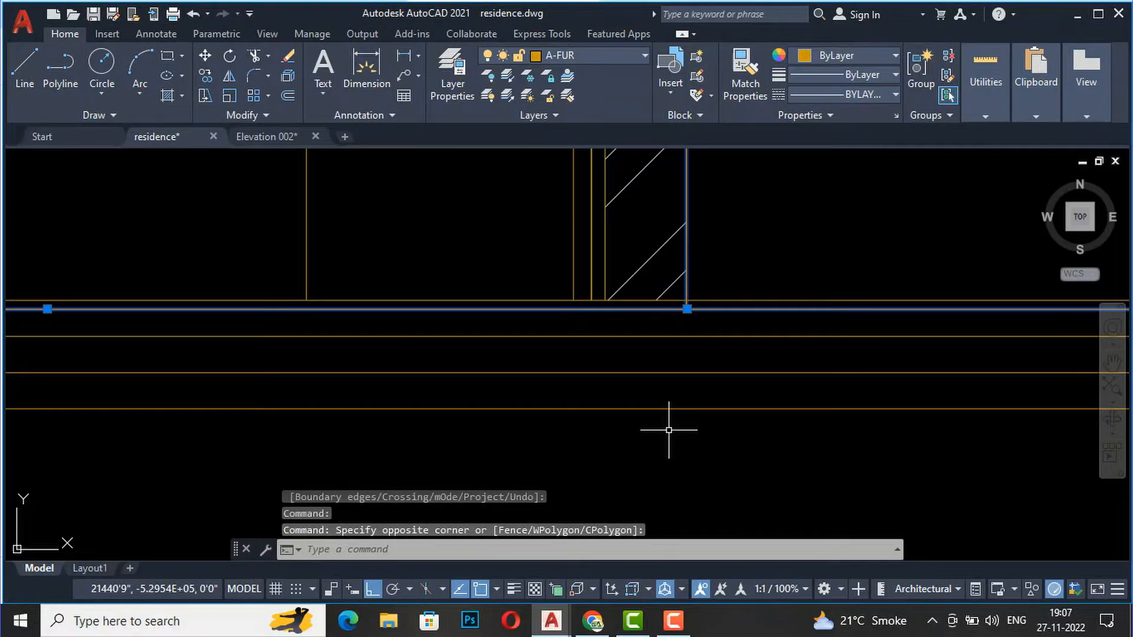
{"action": "key", "text": "Escape"}
{"action": "key", "text": "Escape"}
- Stretch the middle cut wall's face line on the side away from the doors down to the separate horizontal line
{"action": "scroll", "coordinate": [683, 306], "scroll_direction": "up", "scroll_amount": 2}
{"action": "left_click", "coordinate": [678, 256]}
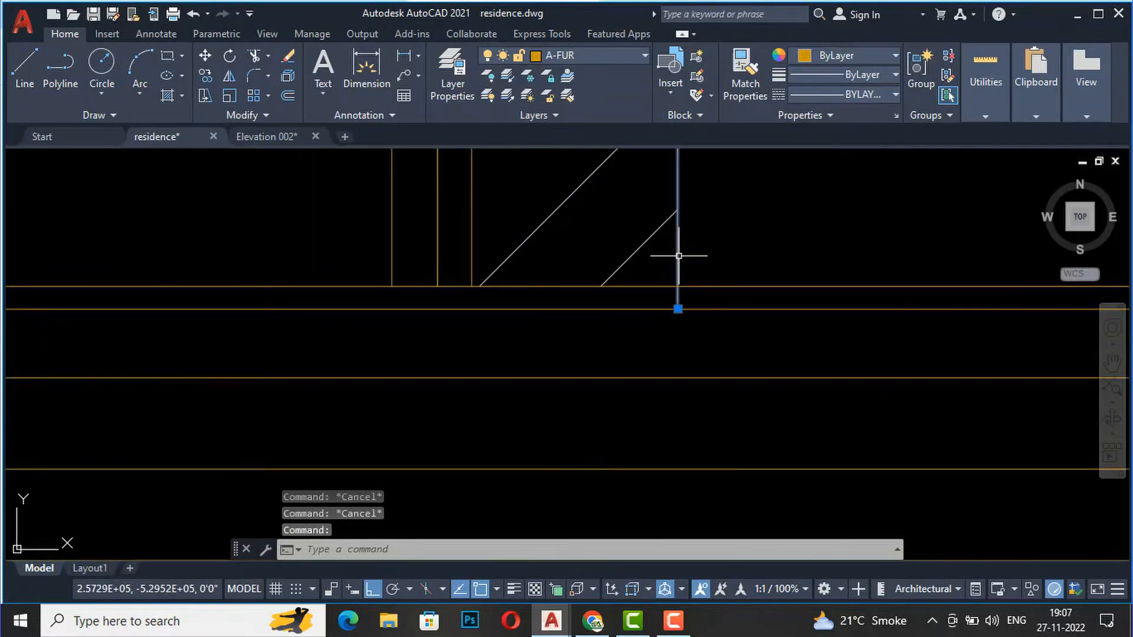
{"action": "left_click", "coordinate": [677, 307]}
{"action": "scroll", "coordinate": [681, 317], "scroll_direction": "down", "scroll_amount": 2}
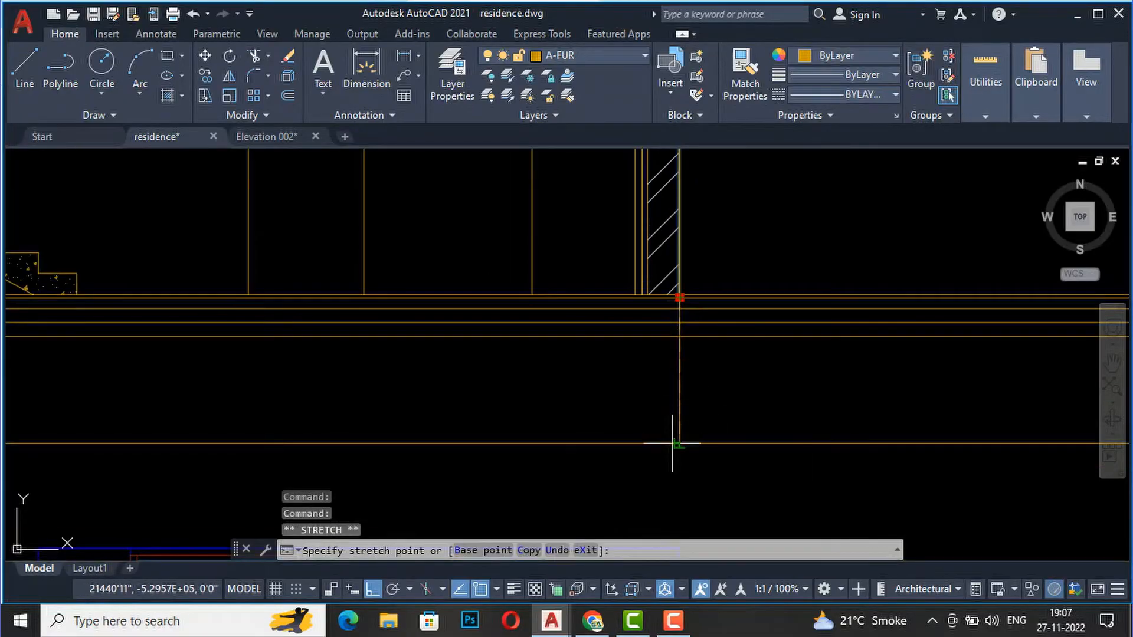
{"action": "key", "text": "Escape"}
- Stretch the door-side face line of the middle cut wall down to the separate horizontal line below the floor layers
{"action": "scroll", "coordinate": [665, 289], "scroll_direction": "up", "scroll_amount": 3}
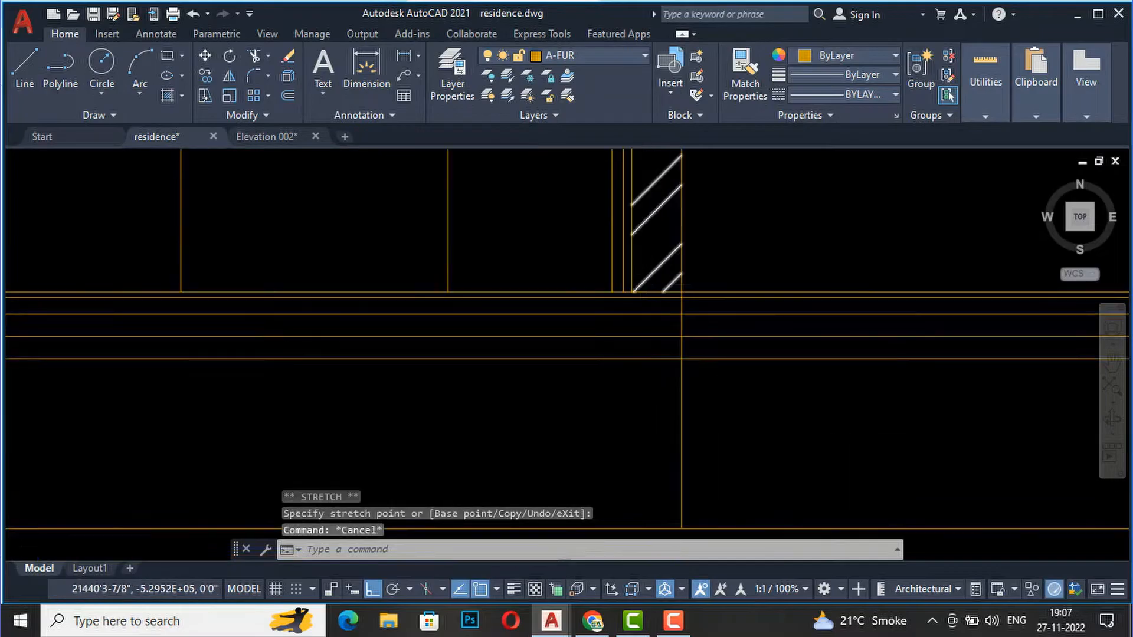
{"action": "left_click", "coordinate": [620, 284]}
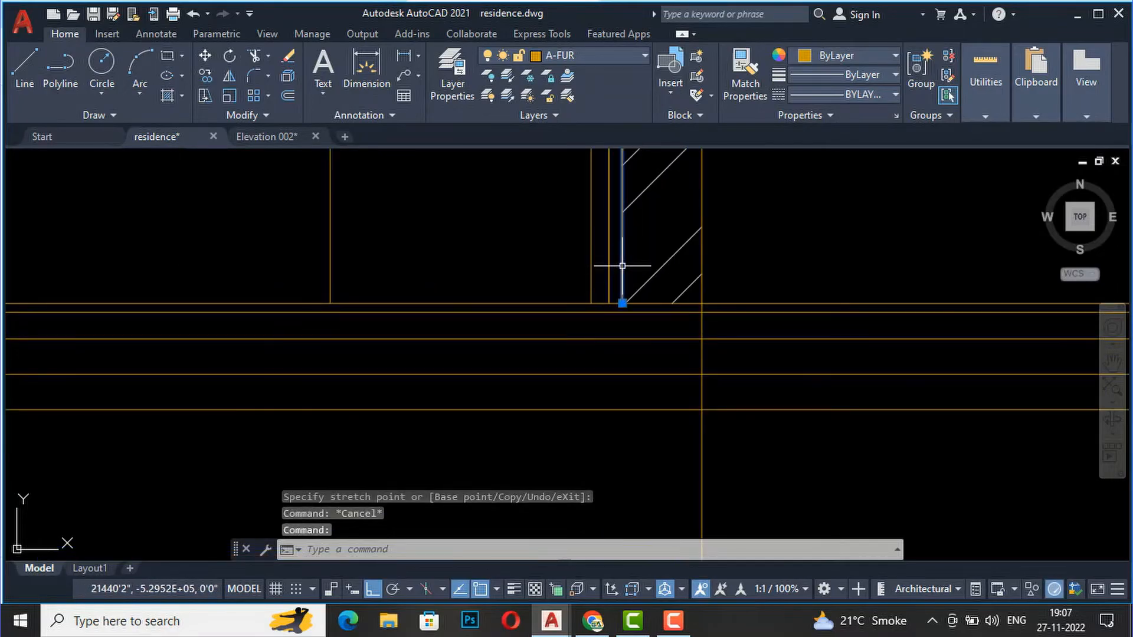
{"action": "left_click", "coordinate": [623, 303]}
{"action": "scroll", "coordinate": [619, 242], "scroll_direction": "down", "scroll_amount": 3}
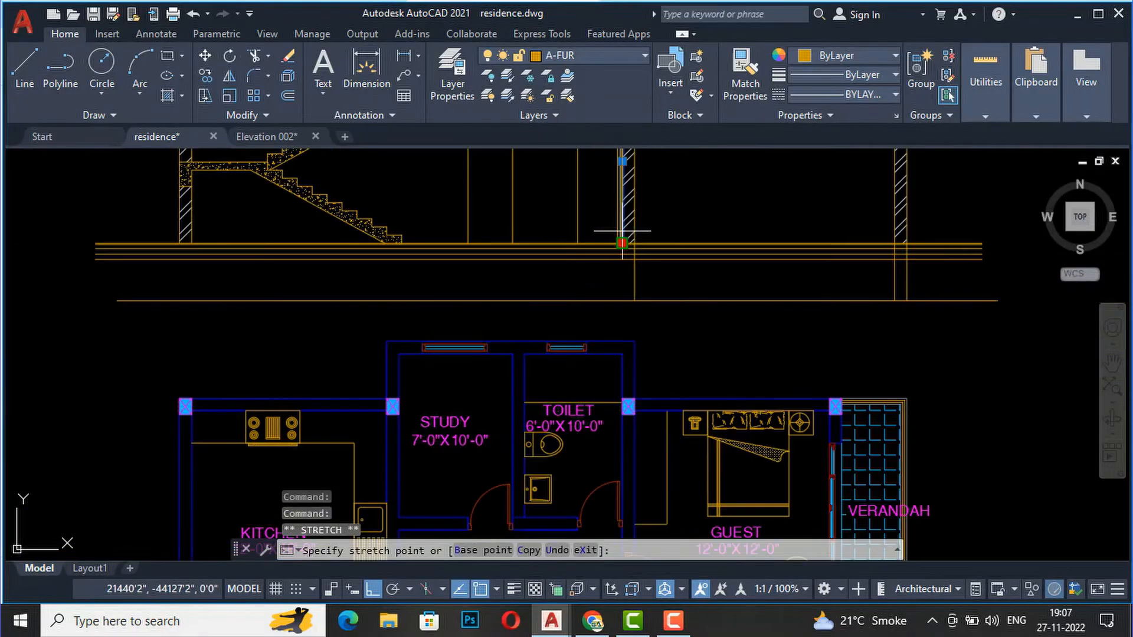
{"action": "scroll", "coordinate": [620, 292], "scroll_direction": "up", "scroll_amount": 3}
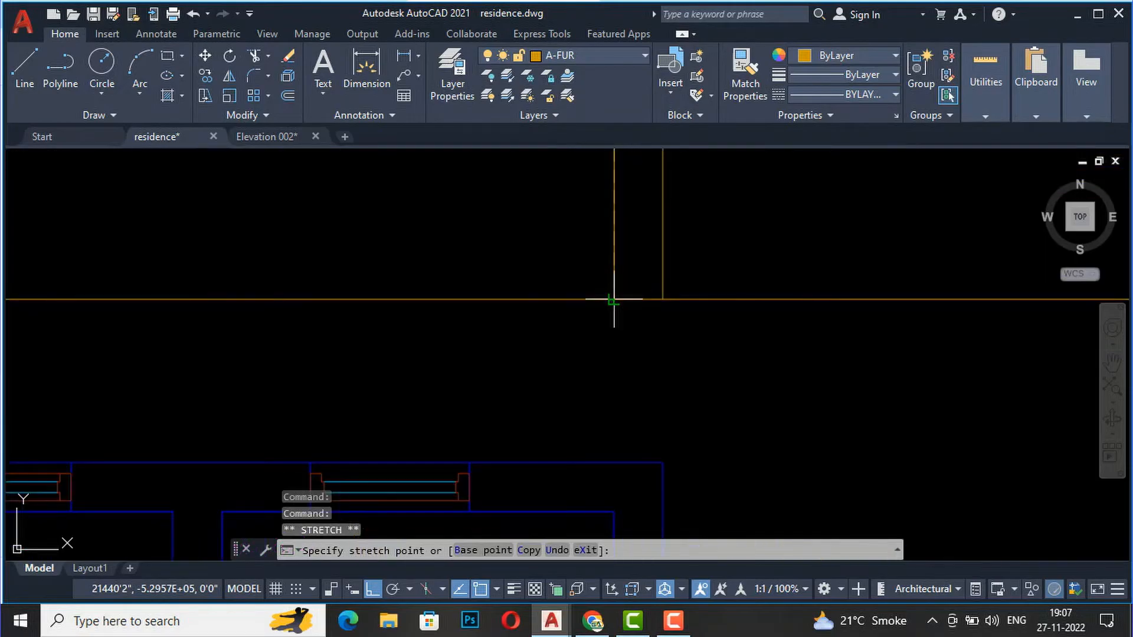
{"action": "key", "text": "Escape"}
- Stretch the inner face line of the outer wall beside the stairs down to the separate horizontal line
{"action": "scroll", "coordinate": [713, 441], "scroll_direction": "down", "scroll_amount": 4}
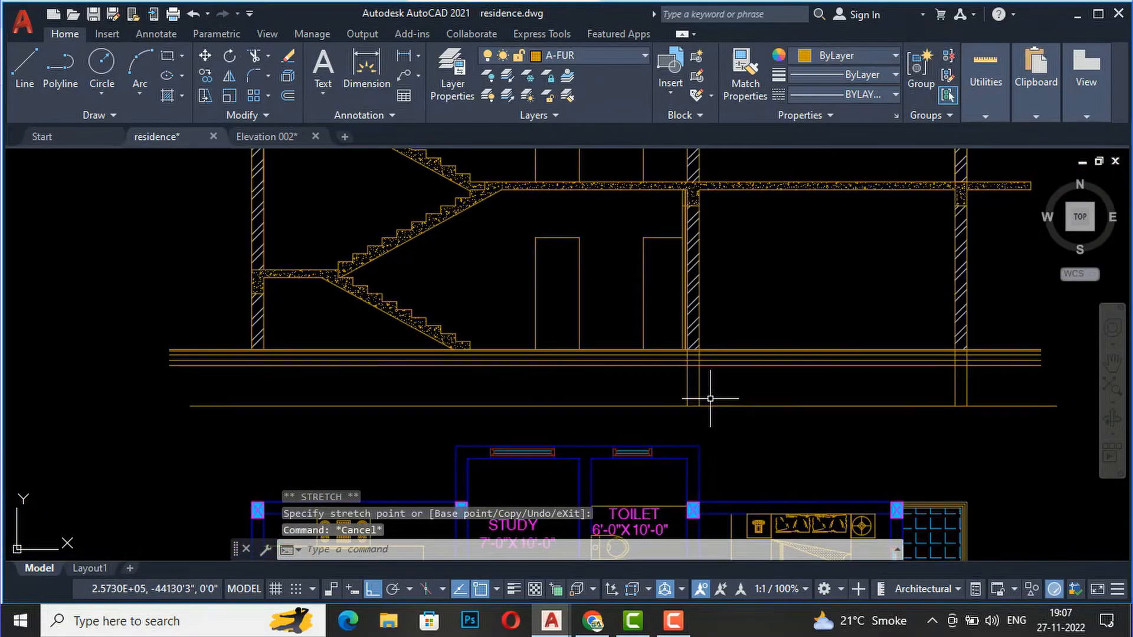
{"action": "scroll", "coordinate": [702, 389], "scroll_direction": "up", "scroll_amount": 2}
{"action": "scroll", "coordinate": [672, 361], "scroll_direction": "down", "scroll_amount": 2}
{"action": "scroll", "coordinate": [284, 343], "scroll_direction": "up", "scroll_amount": 3}
{"action": "scroll", "coordinate": [283, 343], "scroll_direction": "up", "scroll_amount": 2}
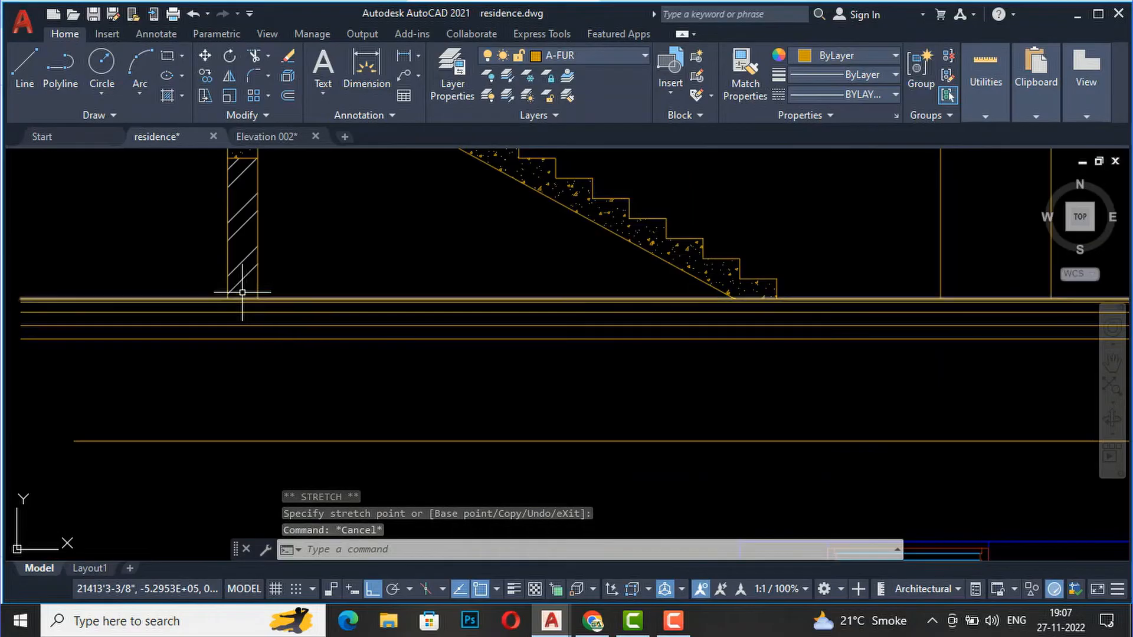
{"action": "left_click", "coordinate": [259, 283]}
{"action": "left_click", "coordinate": [258, 298]}
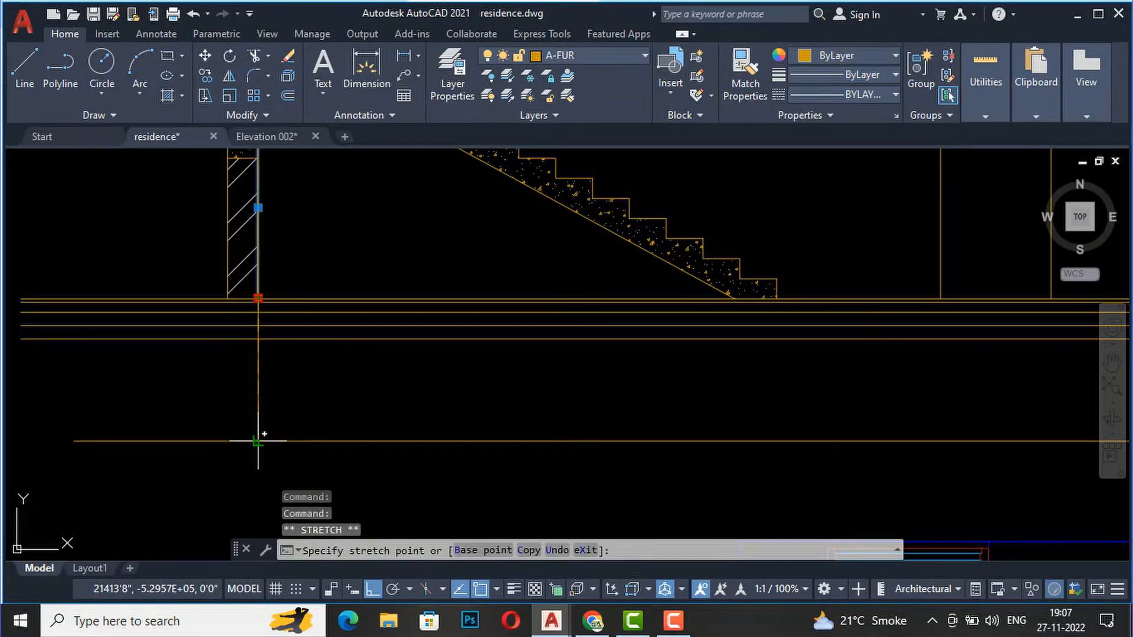
{"action": "key", "text": "Escape"}
- Stretch the outer face line of the stair-side outer wall down to the separate horizontal line below the floor layers
{"action": "scroll", "coordinate": [232, 295], "scroll_direction": "up", "scroll_amount": 3}
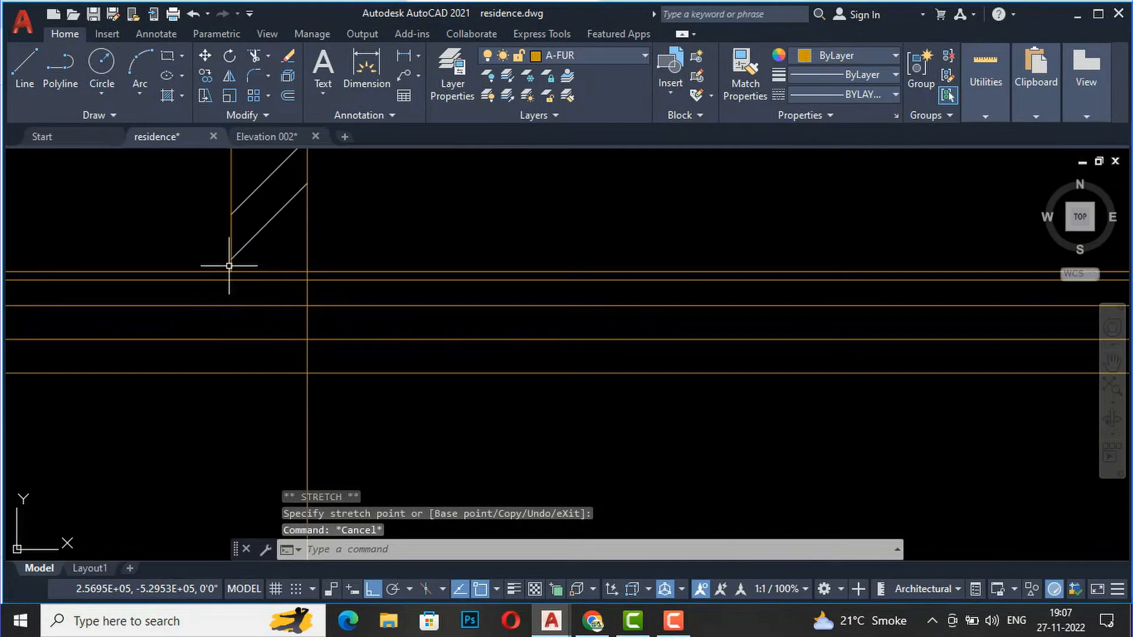
{"action": "left_click", "coordinate": [232, 270]}
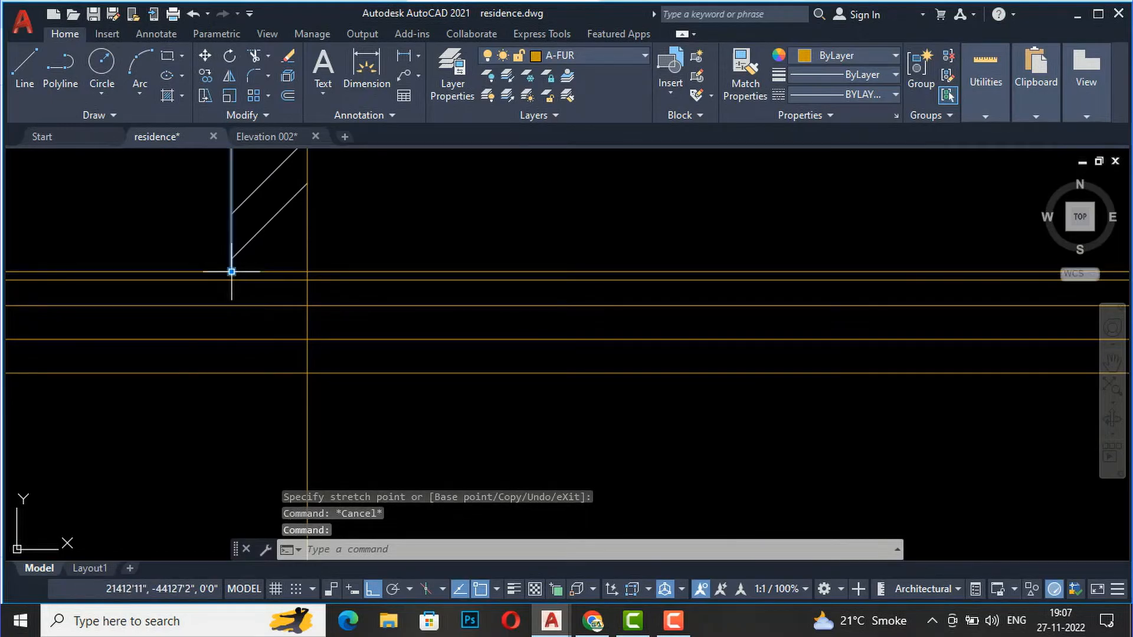
{"action": "left_click", "coordinate": [231, 271]}
{"action": "scroll", "coordinate": [231, 272], "scroll_direction": "down", "scroll_amount": 4}
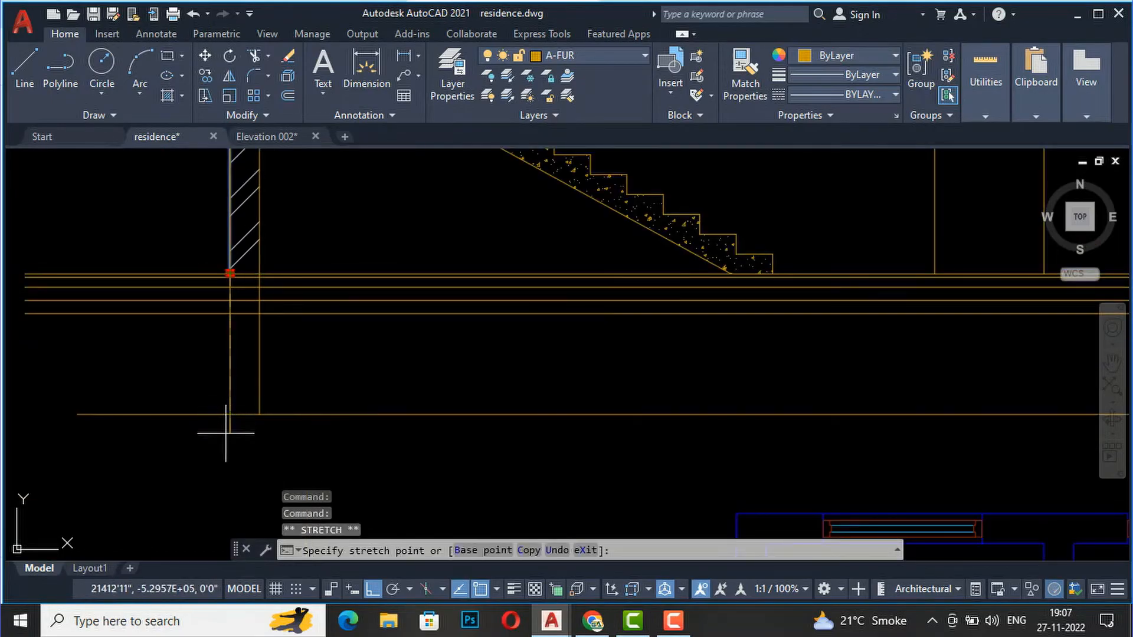
- Trim the horizontal floor lines crossing the left wall of the section, between its two faces
{"action": "key", "text": "Escape"}
{"action": "scroll", "coordinate": [298, 322], "scroll_direction": "down", "scroll_amount": 4}
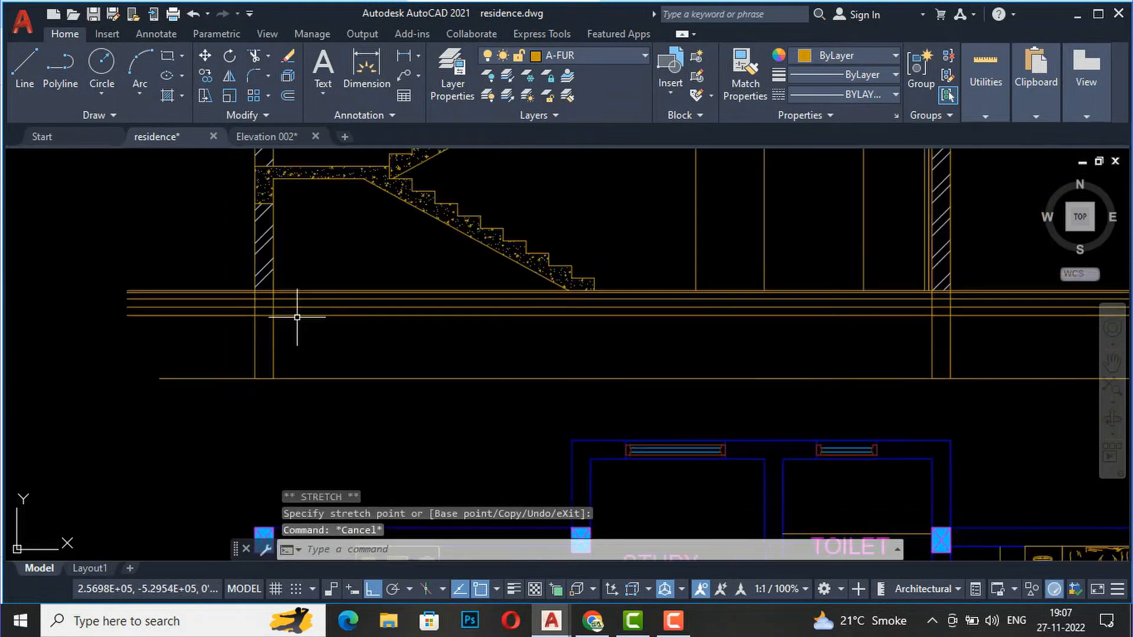
{"action": "scroll", "coordinate": [518, 377], "scroll_direction": "down", "scroll_amount": 2}
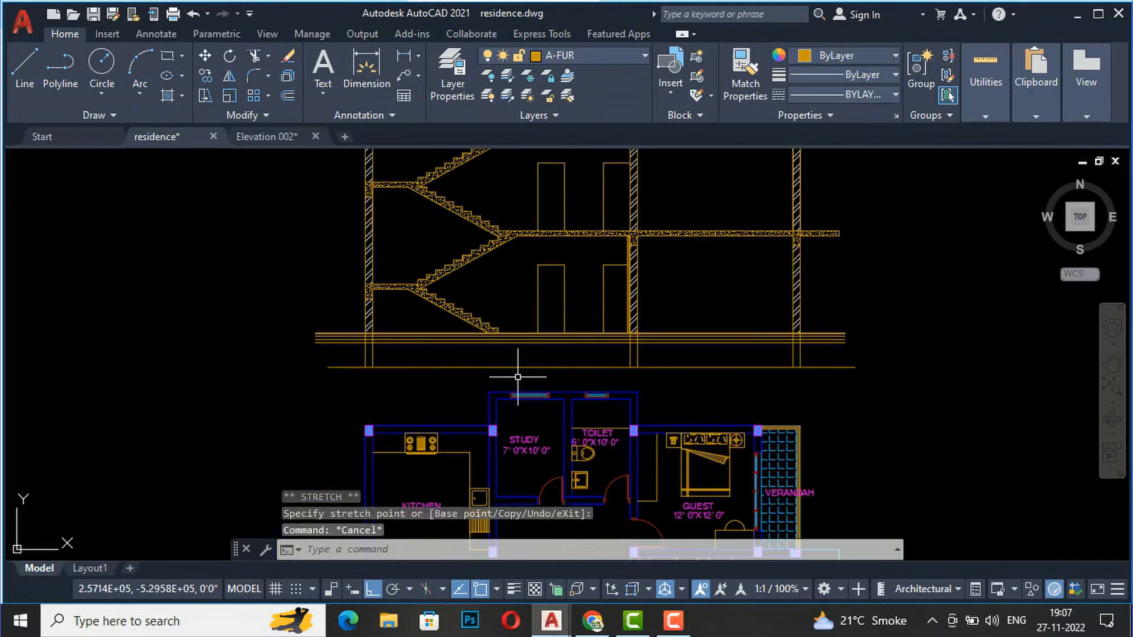
{"action": "scroll", "coordinate": [295, 321], "scroll_direction": "up", "scroll_amount": 5}
{"action": "scroll", "coordinate": [392, 365], "scroll_direction": "up", "scroll_amount": 2}
{"action": "scroll", "coordinate": [531, 283], "scroll_direction": "up", "scroll_amount": 3}
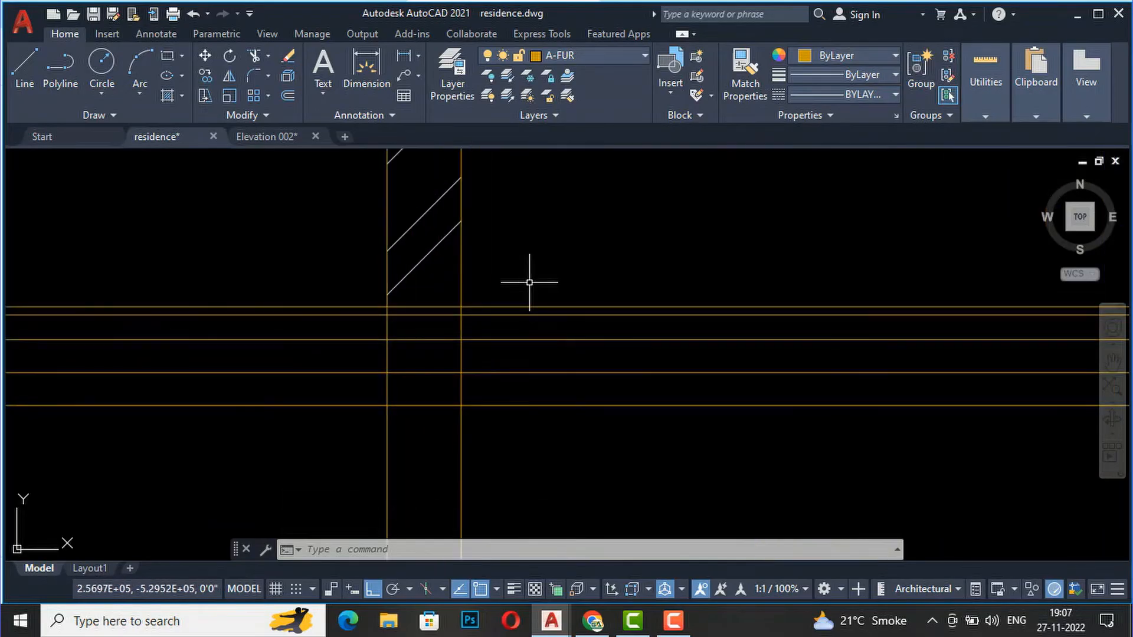
{"action": "type", "text": "tr"}
{"action": "key", "text": "Return"}
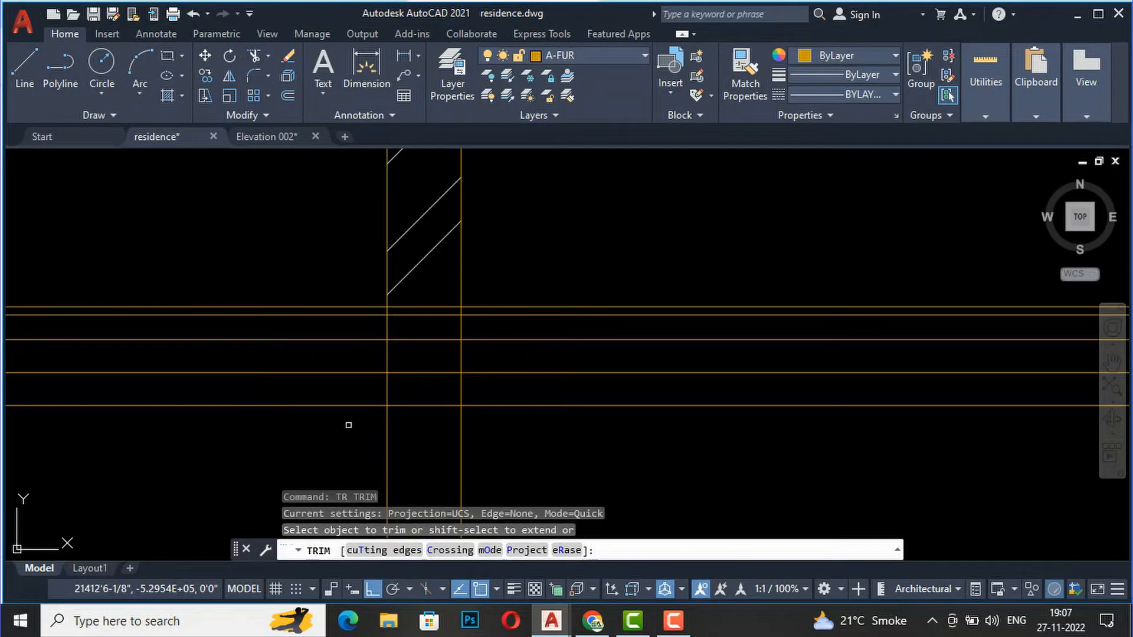
{"action": "left_click_drag", "start_coordinate": [430, 423], "coordinate": [425, 301]}
- Erase the four lower floor line remnants outside the left wall, keeping only the top line
{"action": "left_click", "coordinate": [283, 463]}
{"action": "scroll", "coordinate": [304, 333], "scroll_direction": "down", "scroll_amount": 5}
{"action": "scroll", "coordinate": [300, 353], "scroll_direction": "up", "scroll_amount": 4}
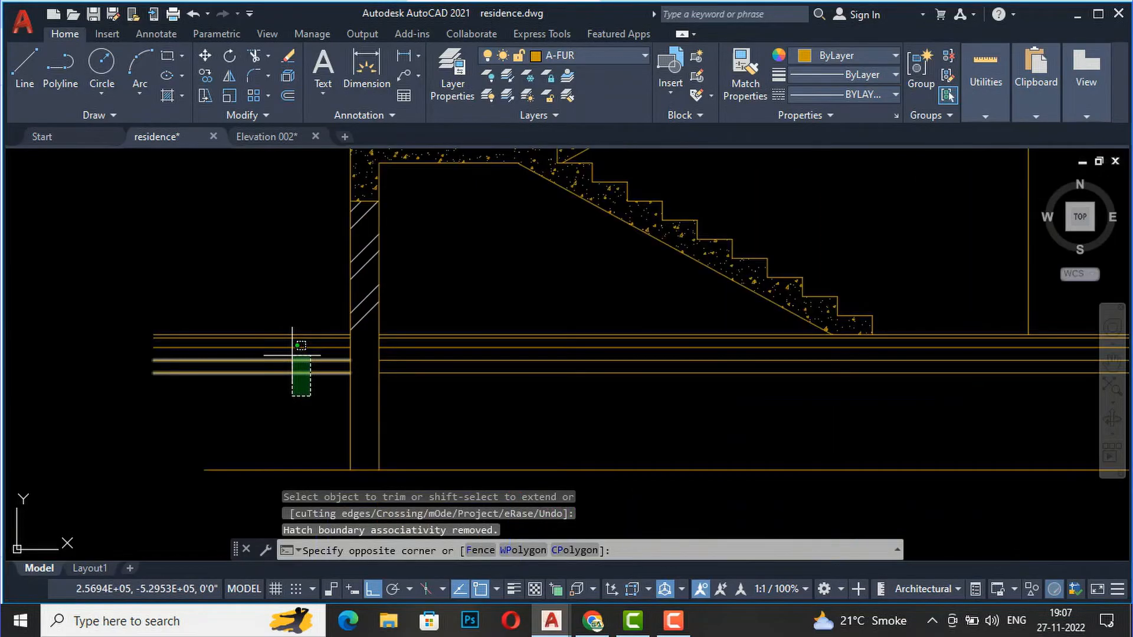
{"action": "left_click", "coordinate": [287, 345]}
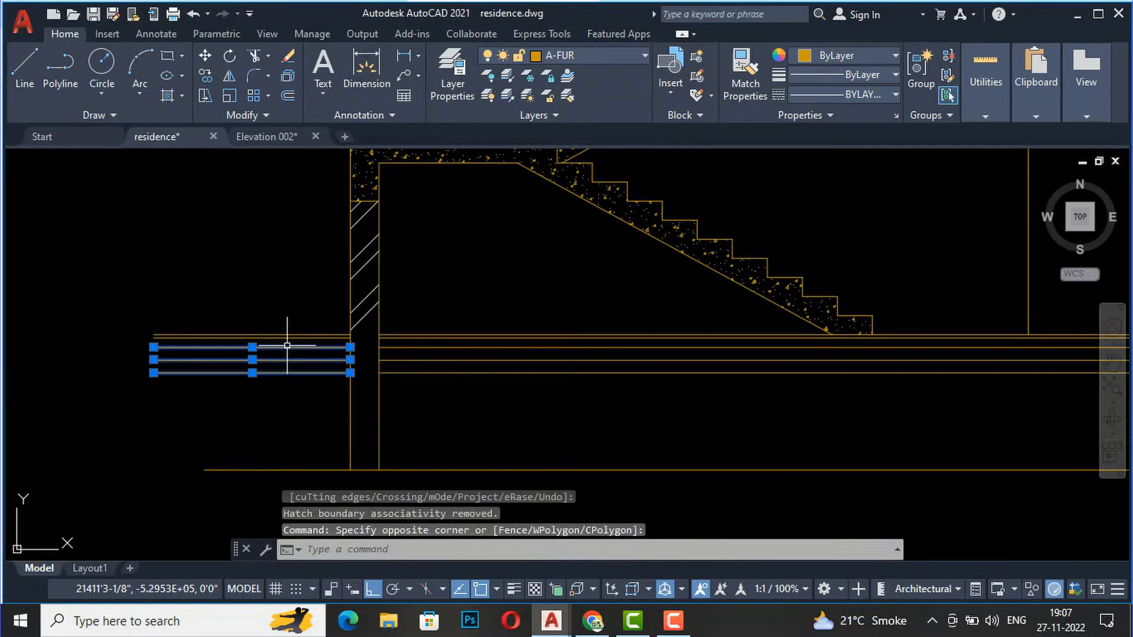
{"action": "key", "text": "Delete"}
{"action": "left_click", "coordinate": [316, 338]}
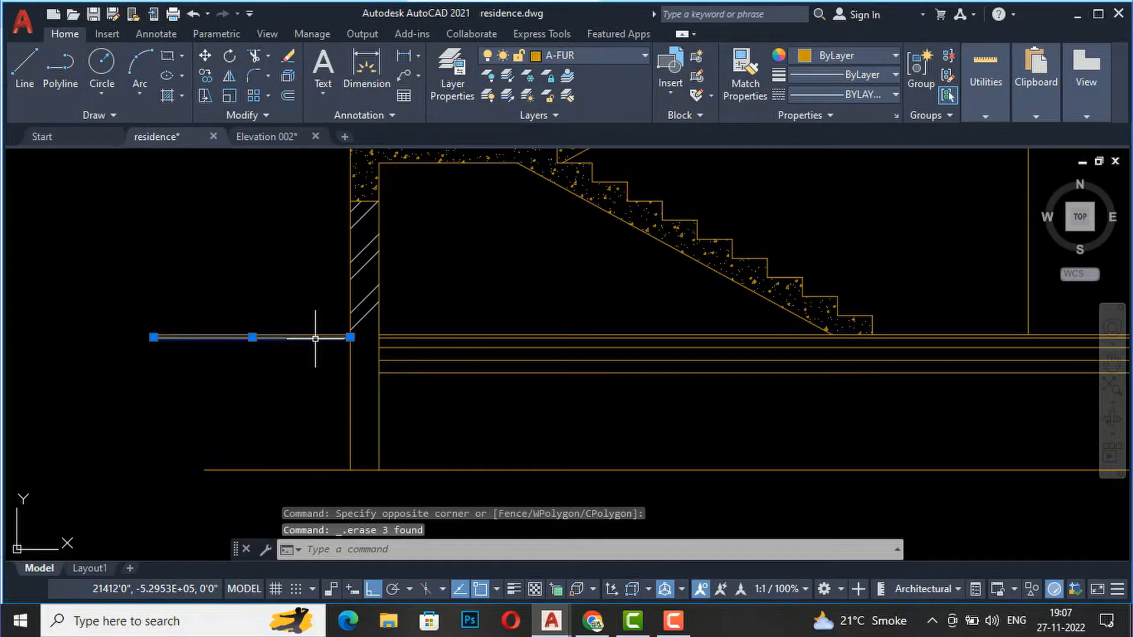
{"action": "key", "text": "Delete"}
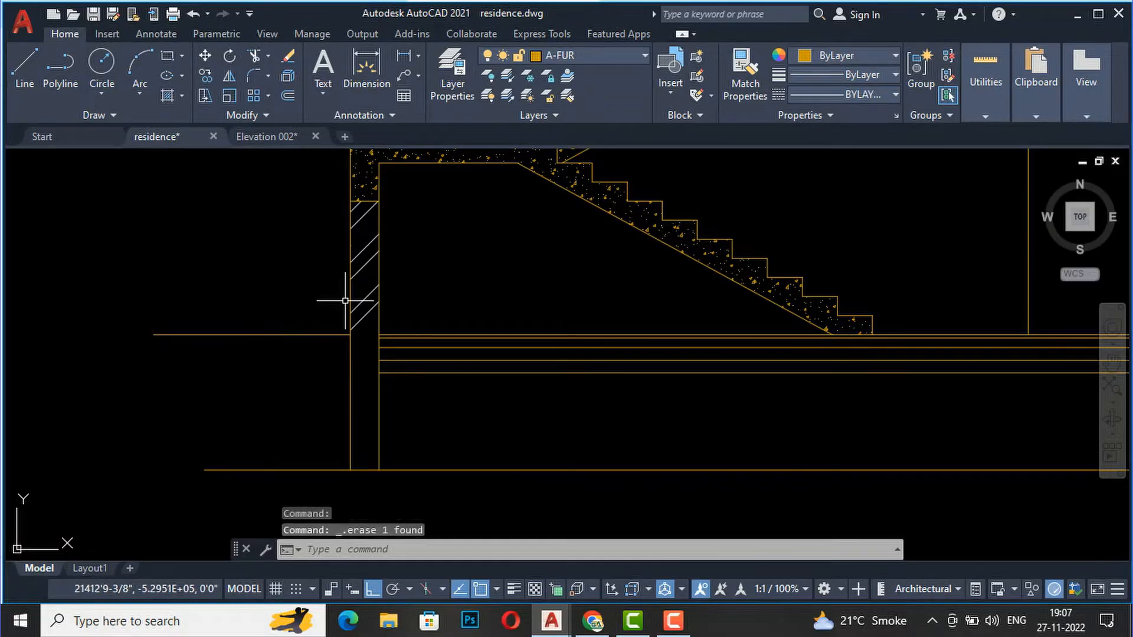
- Stretch both bottom corners of the left wall's hatch down to the base line below the floor
{"action": "left_click", "coordinate": [368, 310]}
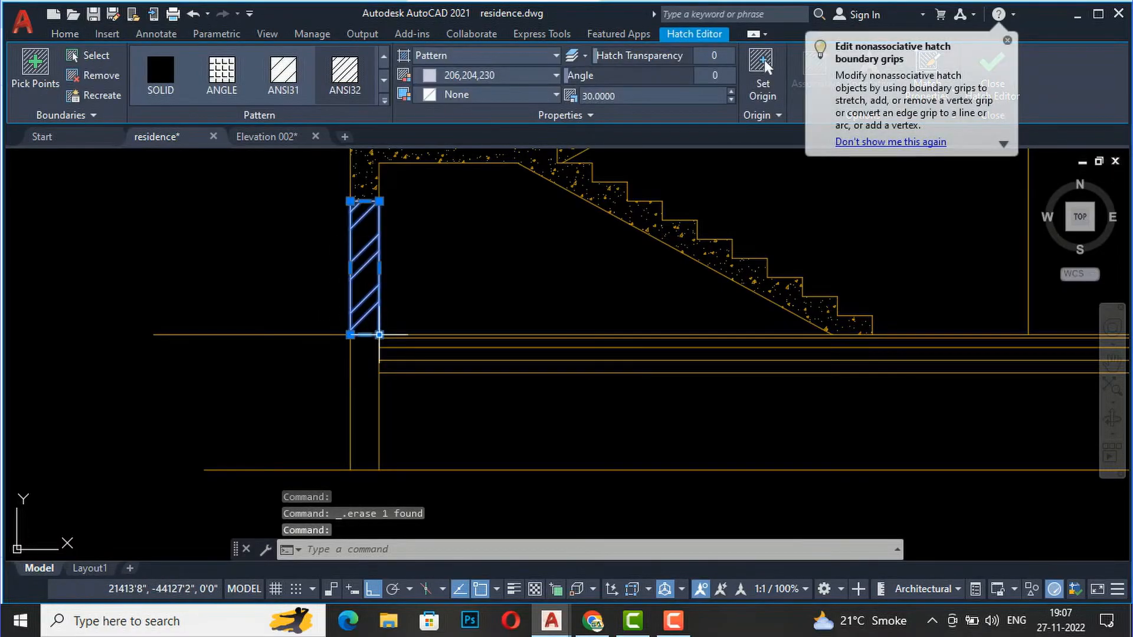
{"action": "left_click", "coordinate": [379, 335]}
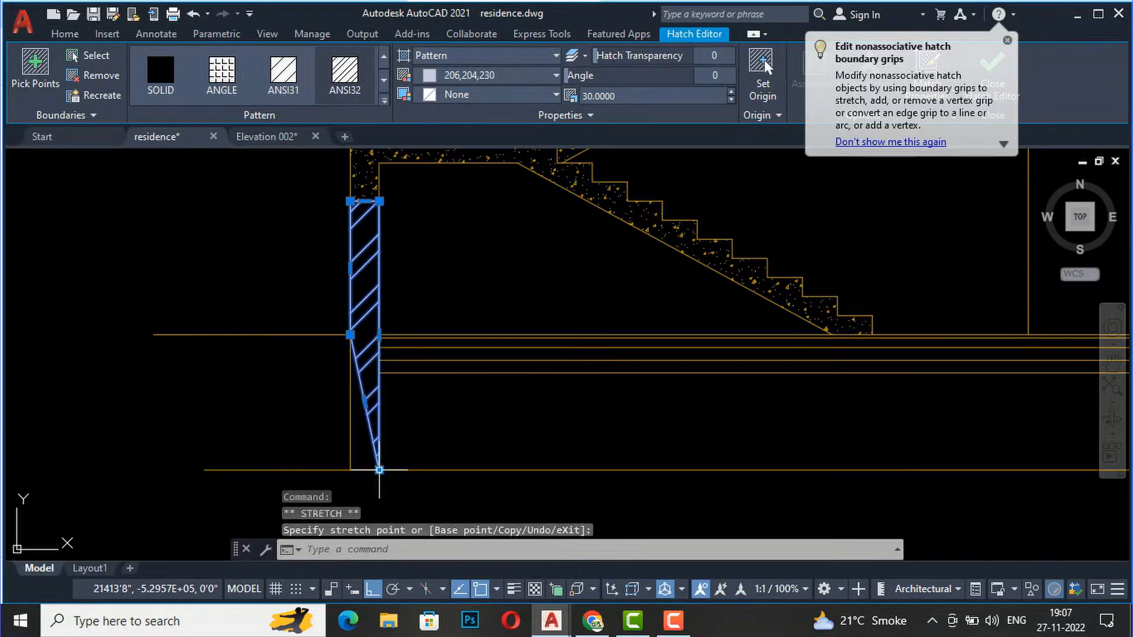
{"action": "left_click", "coordinate": [380, 470]}
{"action": "left_click", "coordinate": [350, 335]}
{"action": "left_click", "coordinate": [351, 470]}
{"action": "key", "text": "Escape"}
{"action": "scroll", "coordinate": [299, 316], "scroll_direction": "down", "scroll_amount": 2}
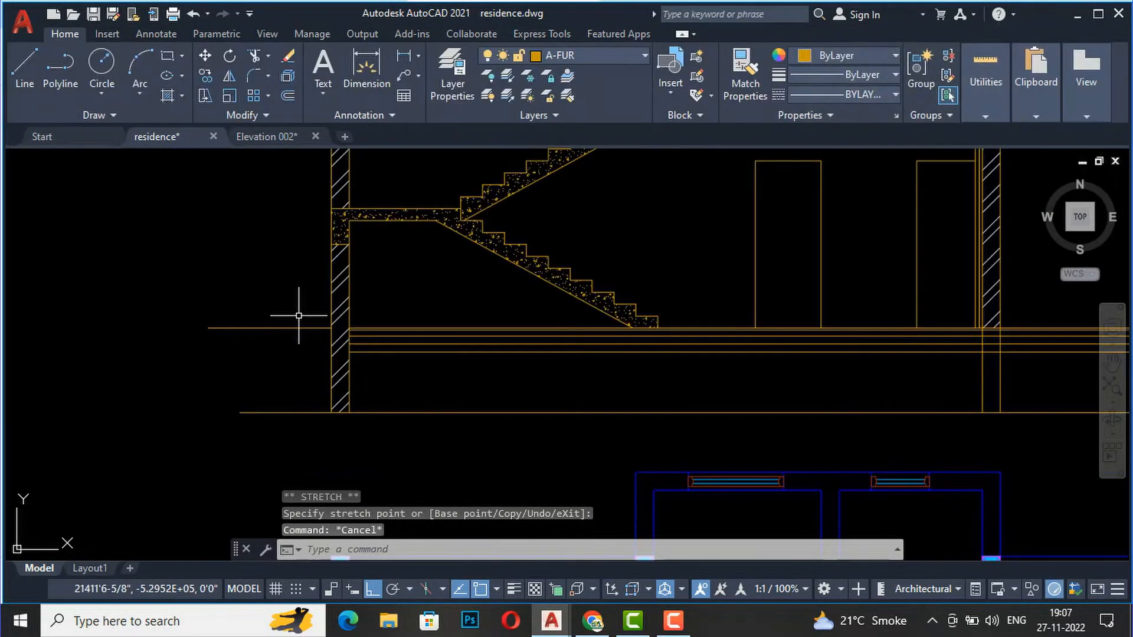
- Trim all horizontal floor lines crossing the middle wall, between its two faces
{"action": "scroll", "coordinate": [299, 315], "scroll_direction": "down", "scroll_amount": 3}
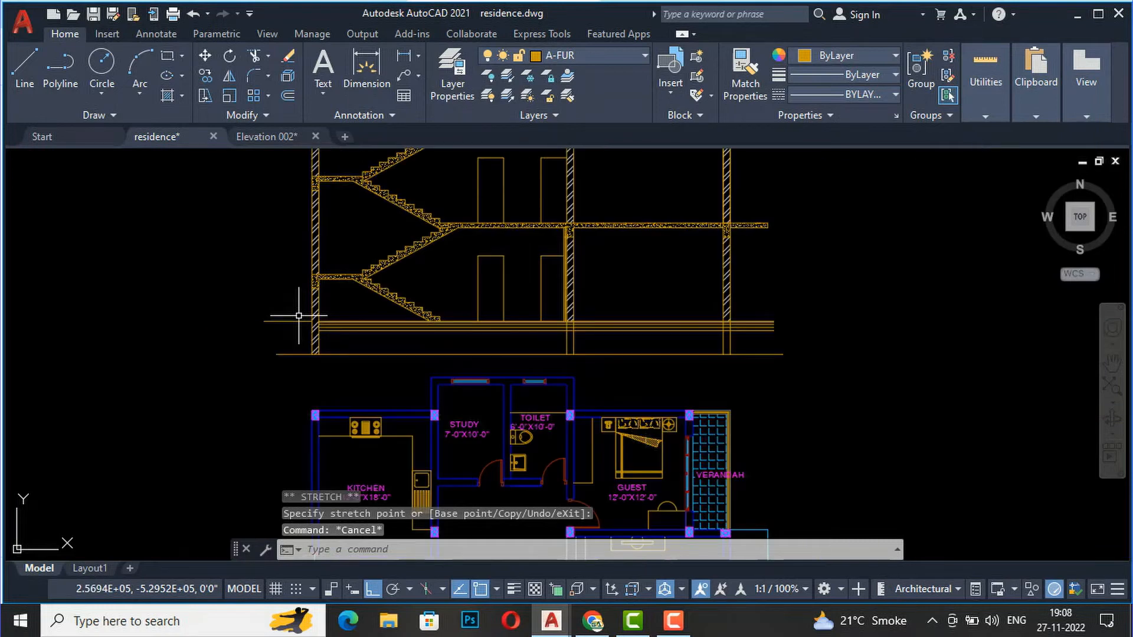
{"action": "scroll", "coordinate": [571, 324], "scroll_direction": "up", "scroll_amount": 2}
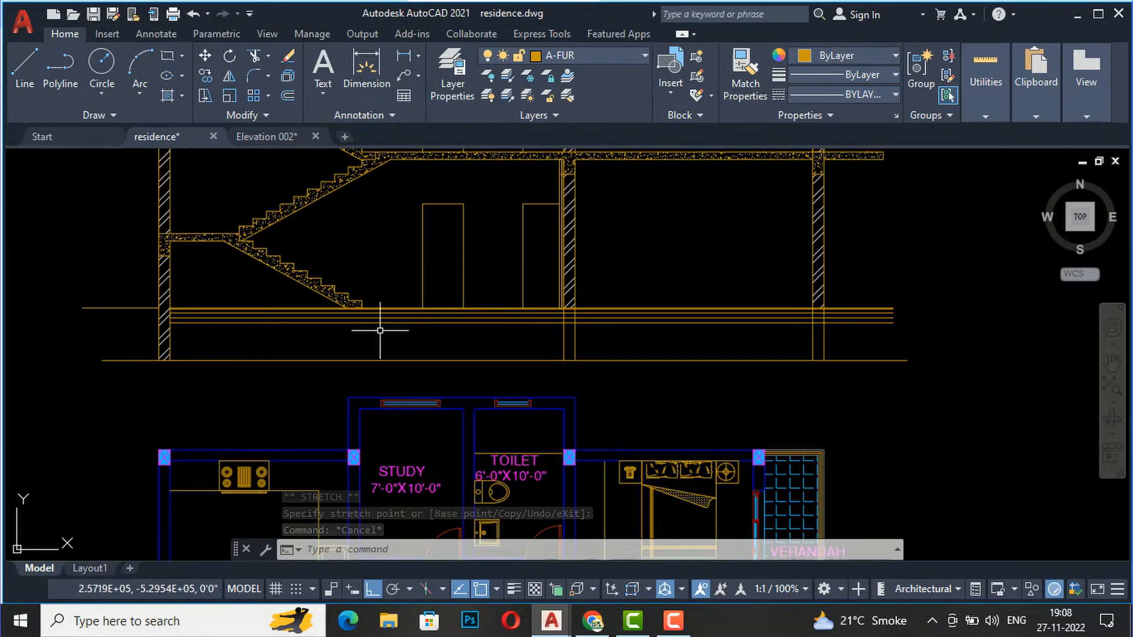
{"action": "scroll", "coordinate": [202, 323], "scroll_direction": "up", "scroll_amount": 5}
{"action": "scroll", "coordinate": [362, 295], "scroll_direction": "down", "scroll_amount": 5}
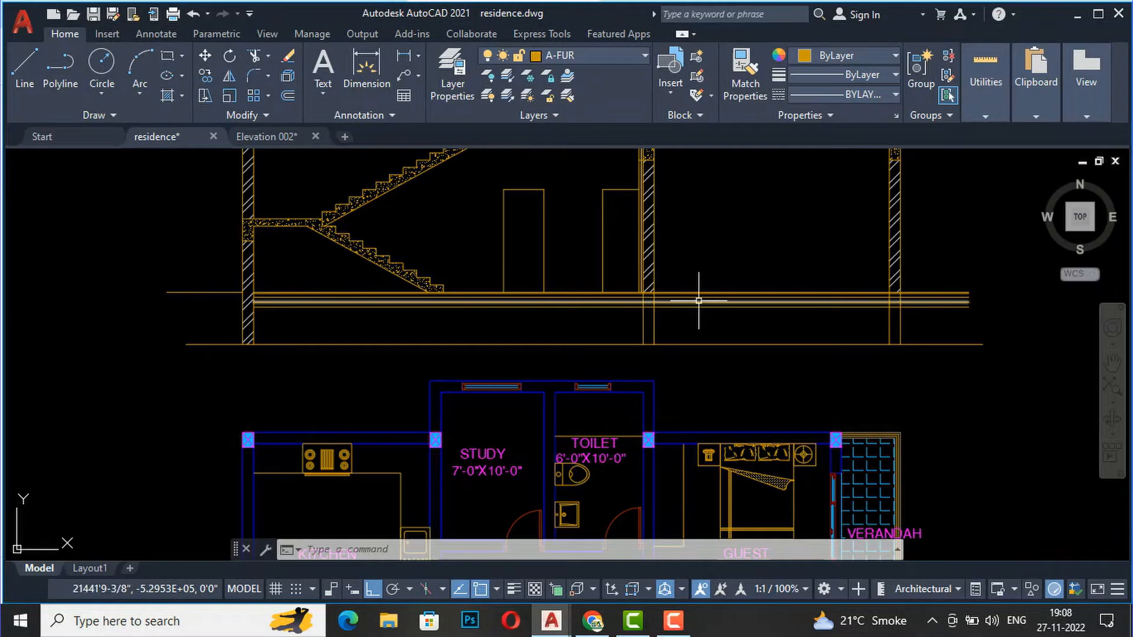
{"action": "scroll", "coordinate": [698, 300], "scroll_direction": "up", "scroll_amount": 4}
{"action": "type", "text": "tr"}
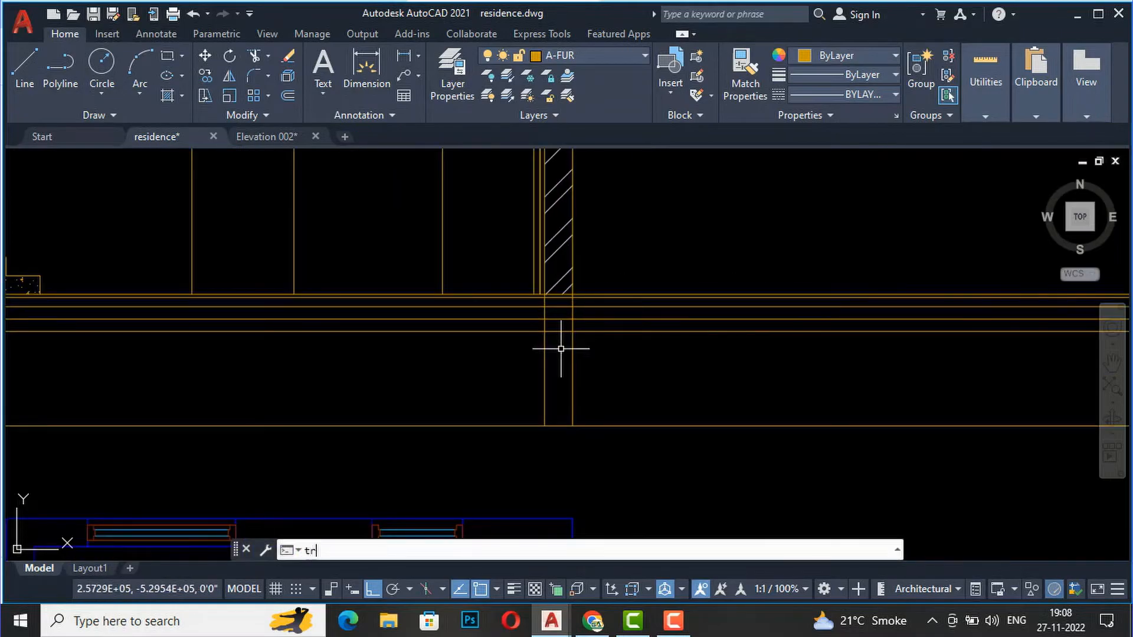
{"action": "key", "text": "Return"}
{"action": "scroll", "coordinate": [579, 291], "scroll_direction": "up", "scroll_amount": 4}
{"action": "left_click", "coordinate": [526, 425]}
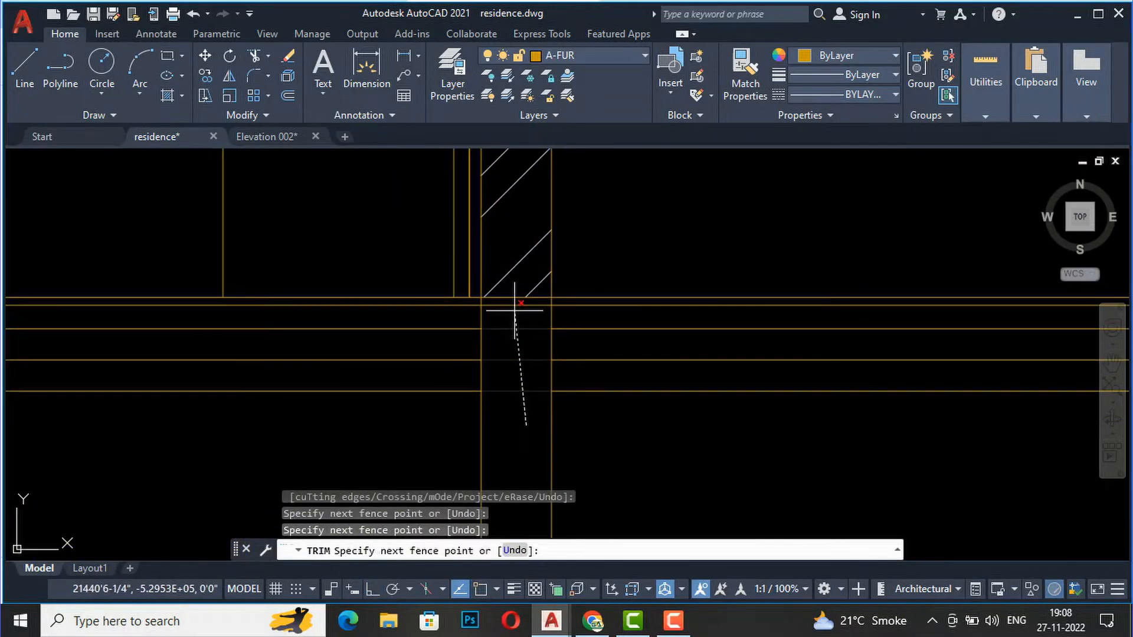
{"action": "key", "text": "Return"}
{"action": "left_click", "coordinate": [516, 298]}
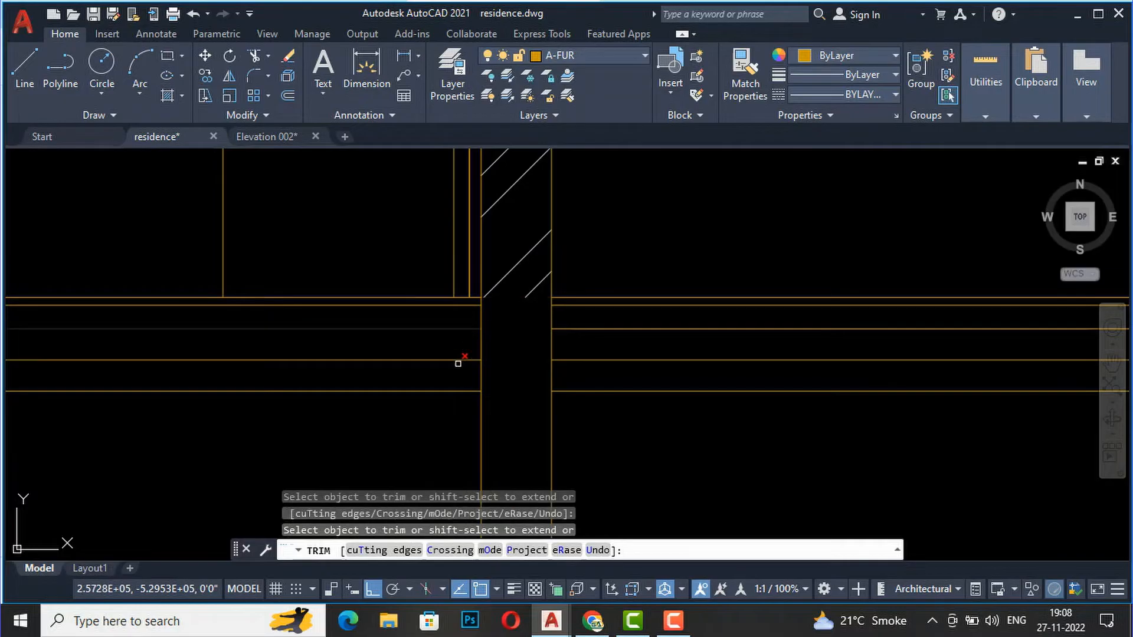
- Trim the horizontal floor lines crossing the right wall of the section and finish the Trim command
{"action": "scroll", "coordinate": [391, 330], "scroll_direction": "down", "scroll_amount": 5}
{"action": "scroll", "coordinate": [748, 321], "scroll_direction": "up", "scroll_amount": 4}
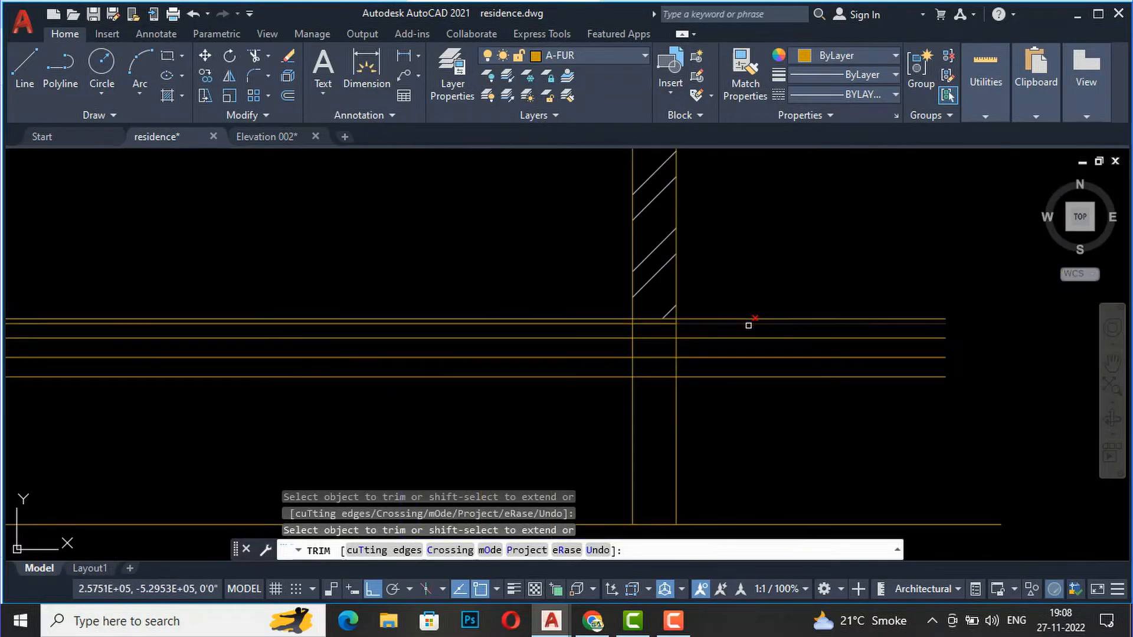
{"action": "left_click", "coordinate": [668, 407]}
{"action": "key", "text": "Return"}
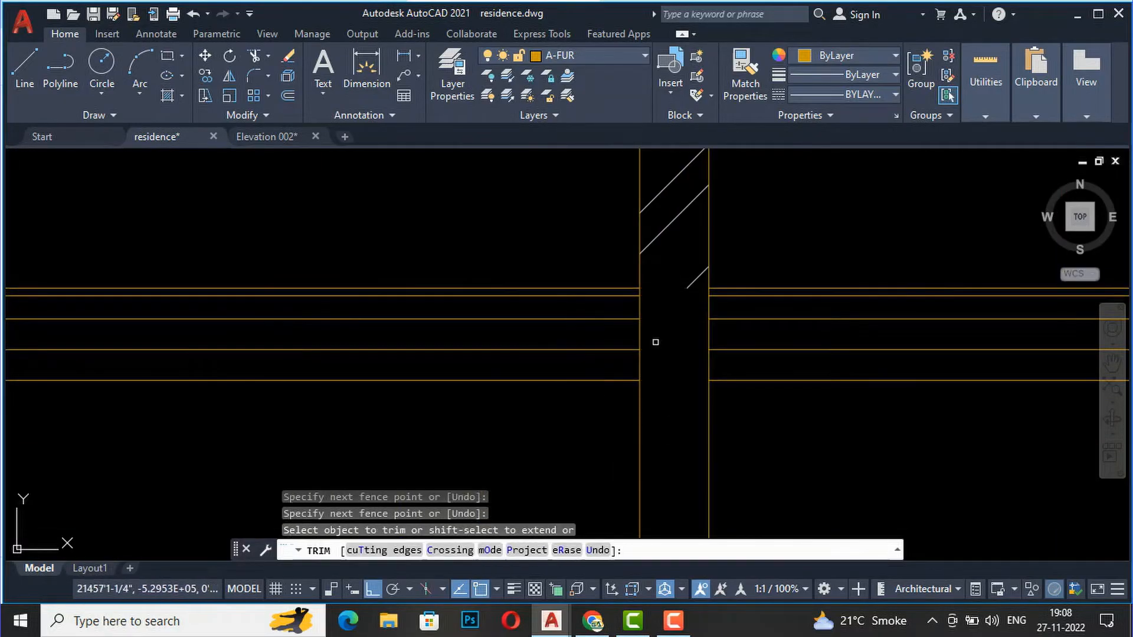
{"action": "scroll", "coordinate": [513, 368], "scroll_direction": "down", "scroll_amount": 4}
{"action": "key", "text": "Return"}
- Erase the lower floor line remnants outside the right wall, keeping only the top line
{"action": "left_click", "coordinate": [768, 391]}
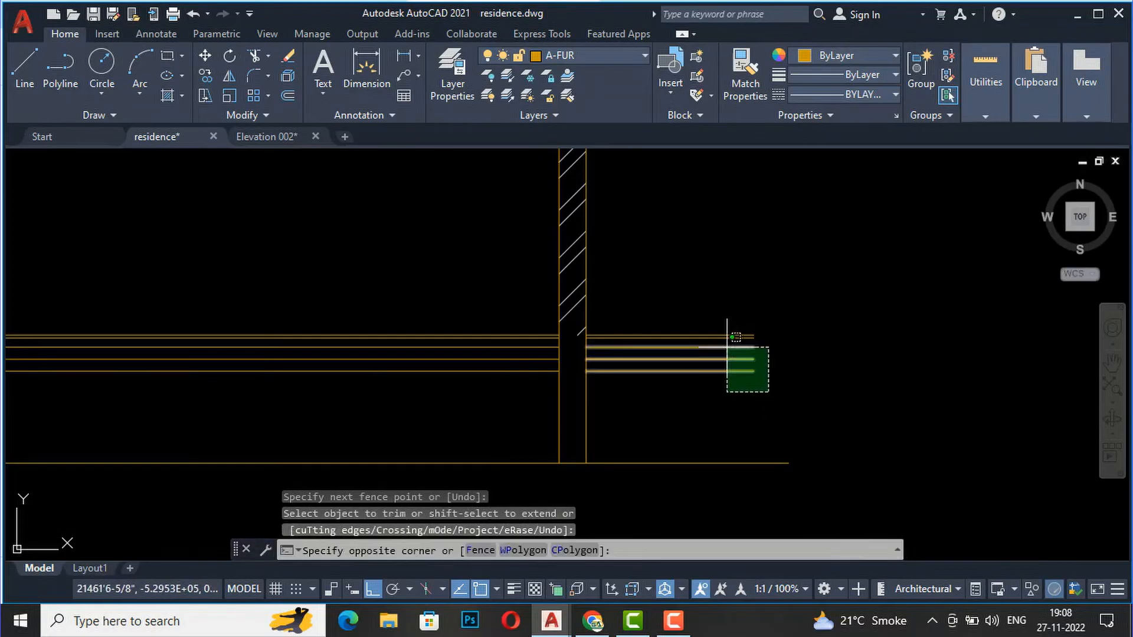
{"action": "left_click", "coordinate": [725, 345]}
{"action": "key", "text": "Delete"}
{"action": "scroll", "coordinate": [724, 339], "scroll_direction": "up", "scroll_amount": 1}
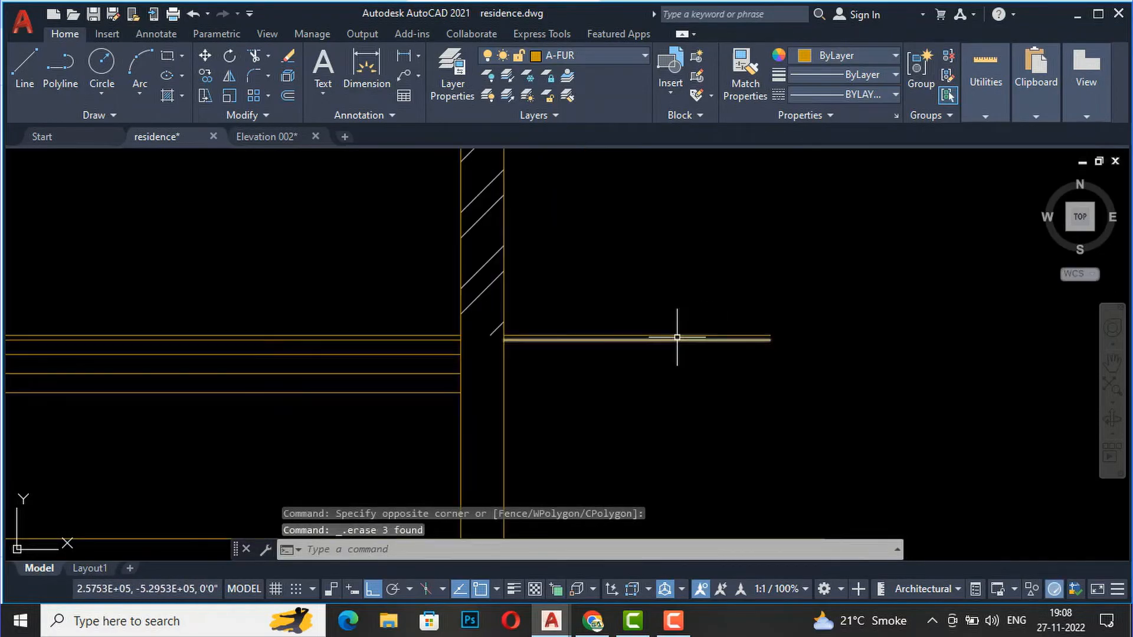
- Stretch both bottom corners of the right wall's hatch down to the base line
{"action": "left_click", "coordinate": [499, 329]}
{"action": "left_click", "coordinate": [504, 335]}
{"action": "scroll", "coordinate": [505, 324], "scroll_direction": "down", "scroll_amount": 1}
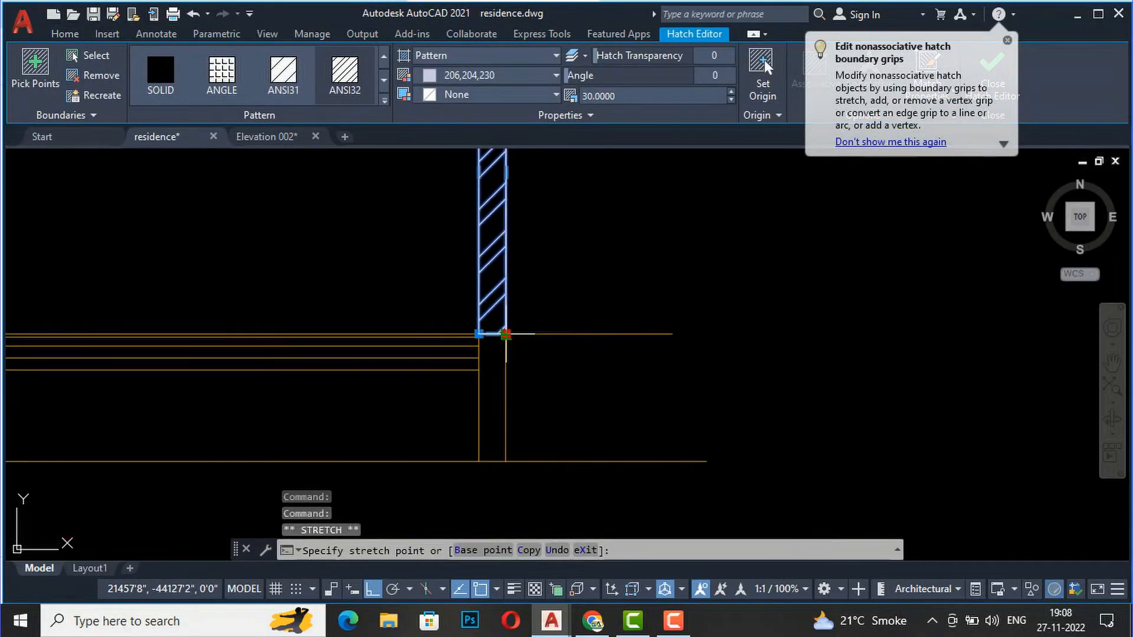
{"action": "left_click", "coordinate": [505, 461]}
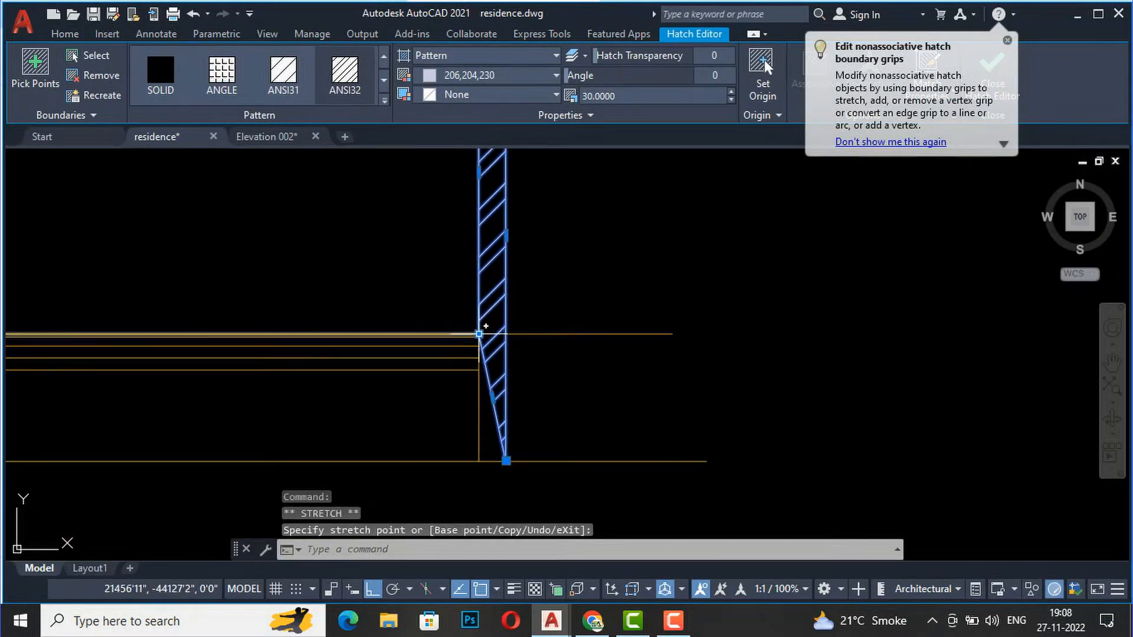
{"action": "left_click", "coordinate": [479, 461]}
{"action": "scroll", "coordinate": [687, 388], "scroll_direction": "down", "scroll_amount": 3}
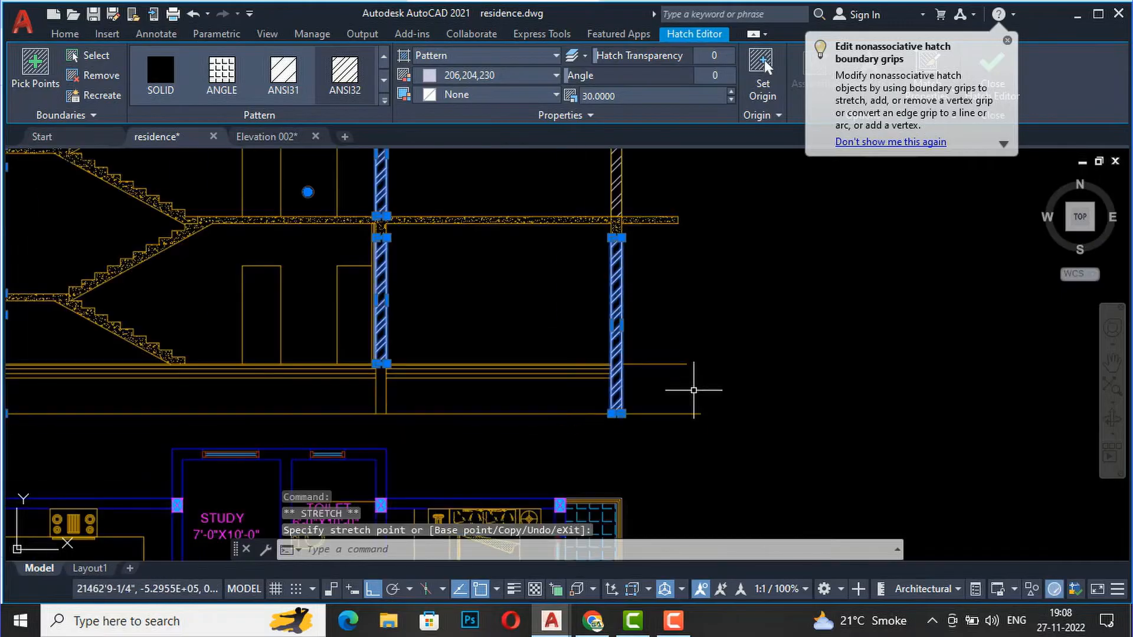
{"action": "key", "text": "Escape"}
- Stretch both bottom corners of the middle wall's hatch down to the base line
{"action": "scroll", "coordinate": [620, 405], "scroll_direction": "up", "scroll_amount": 4}
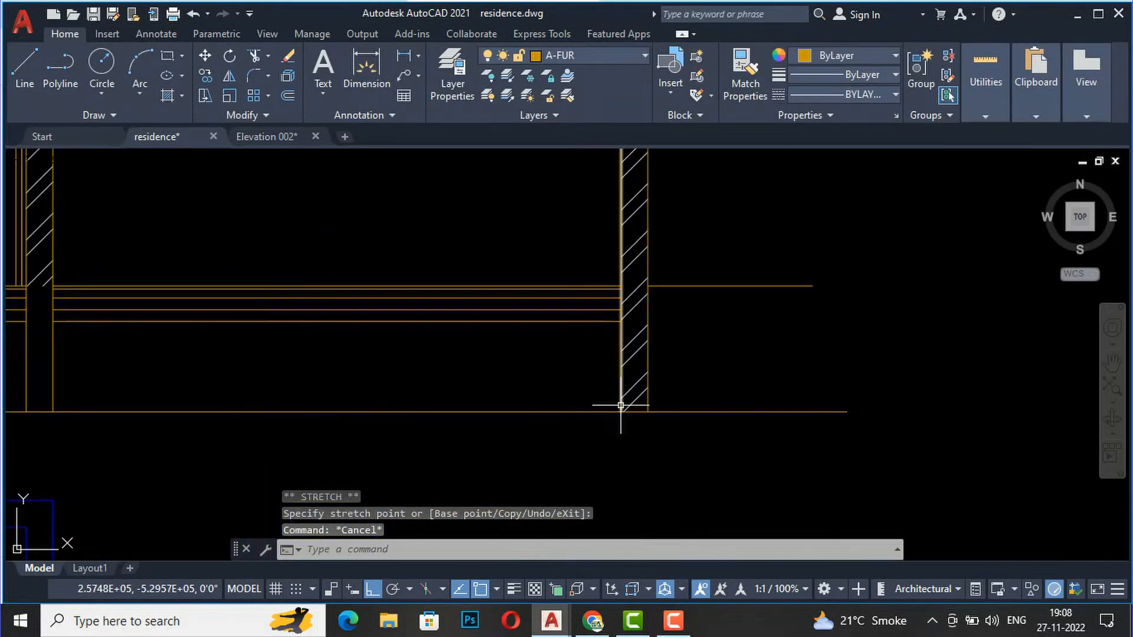
{"action": "scroll", "coordinate": [625, 407], "scroll_direction": "up", "scroll_amount": 1}
{"action": "scroll", "coordinate": [789, 404], "scroll_direction": "down", "scroll_amount": 3}
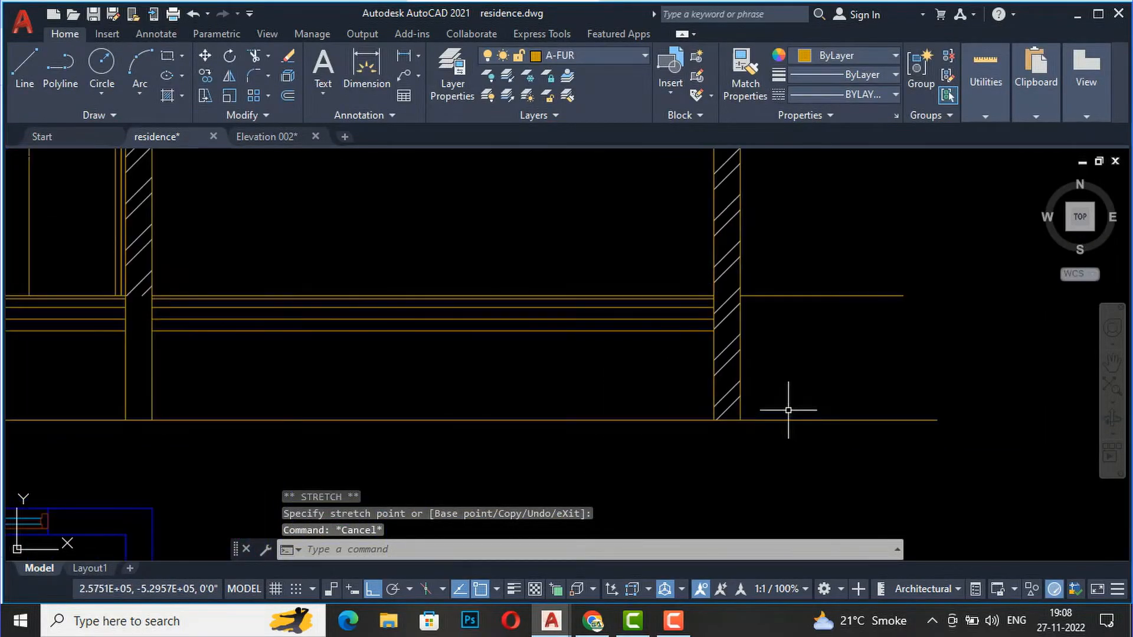
{"action": "scroll", "coordinate": [425, 359], "scroll_direction": "up", "scroll_amount": 4}
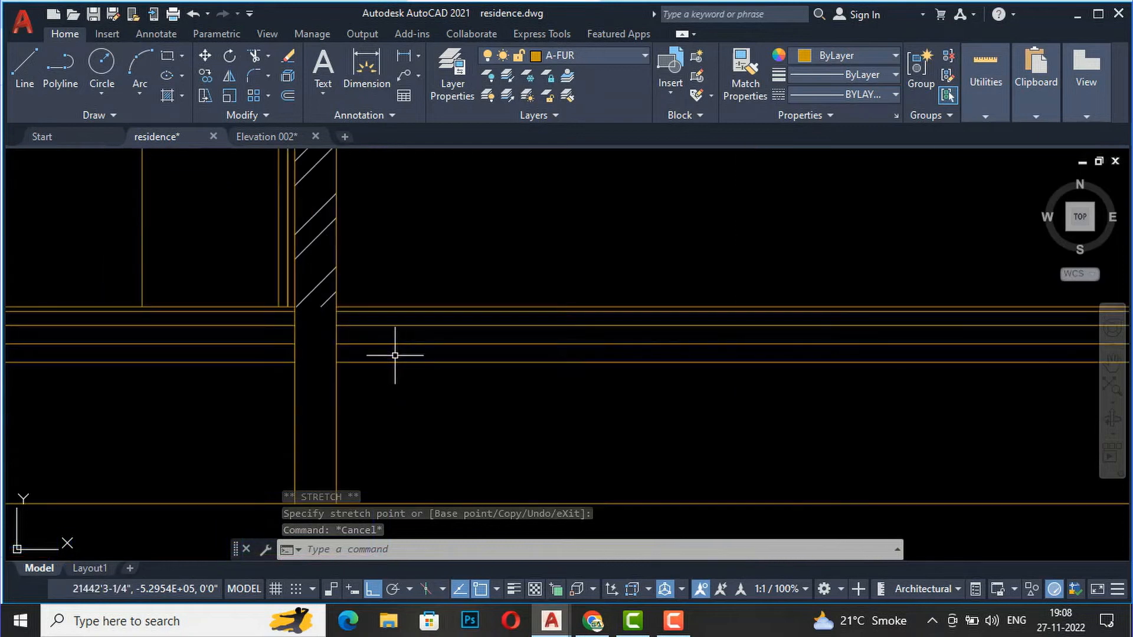
{"action": "left_click", "coordinate": [312, 286]}
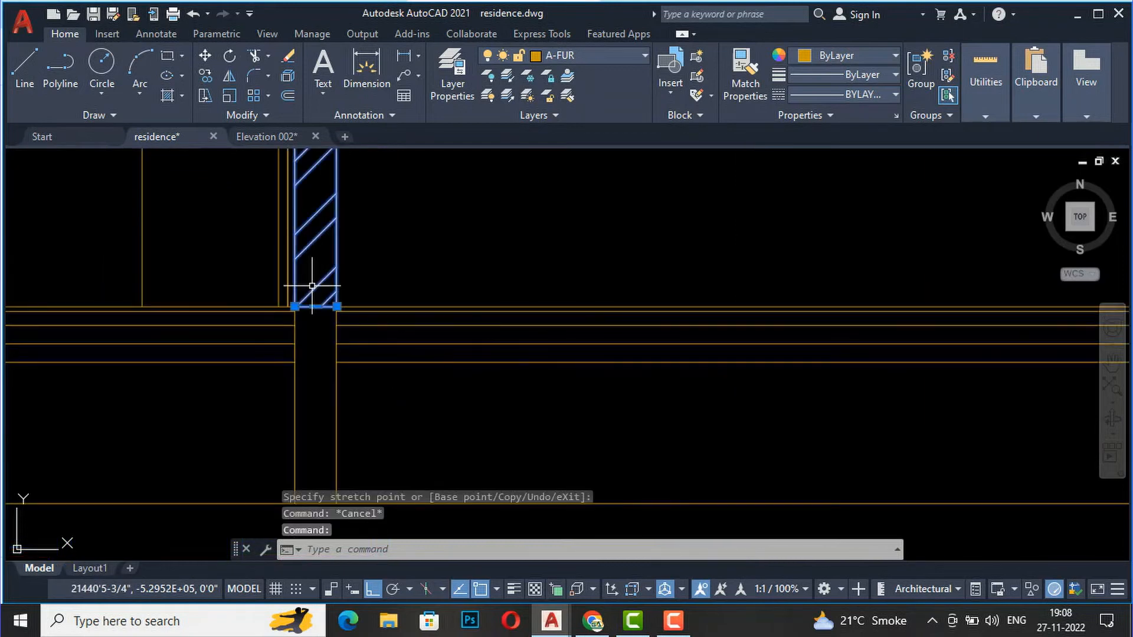
{"action": "left_click", "coordinate": [337, 306]}
{"action": "scroll", "coordinate": [337, 300], "scroll_direction": "down", "scroll_amount": 2}
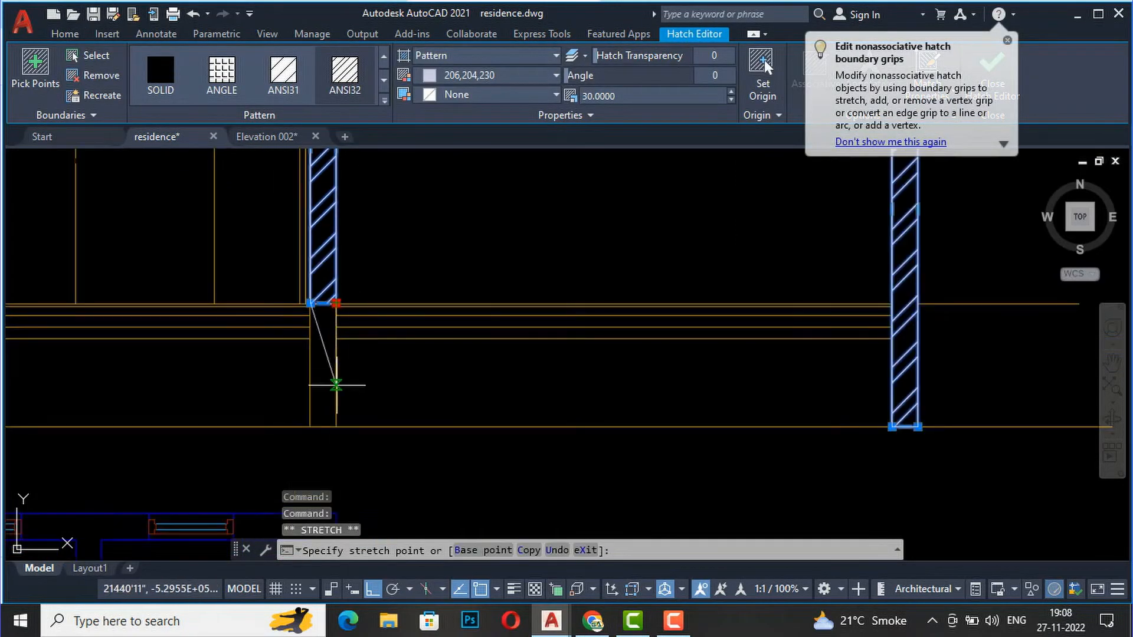
{"action": "left_click", "coordinate": [337, 426]}
{"action": "left_click", "coordinate": [310, 303]}
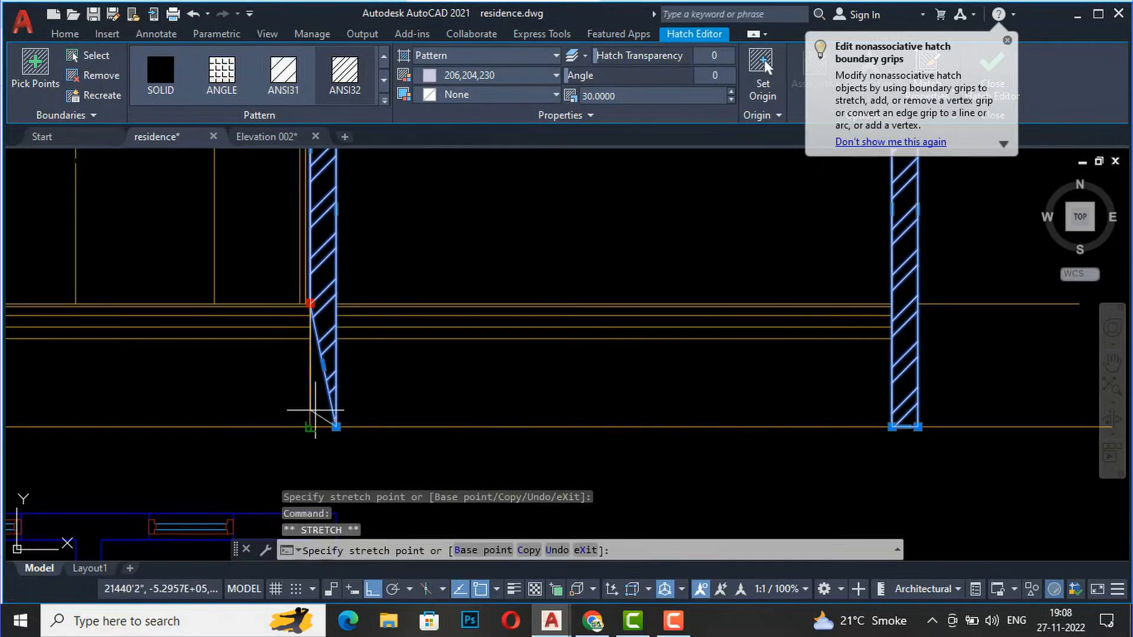
{"action": "key", "text": "Escape"}
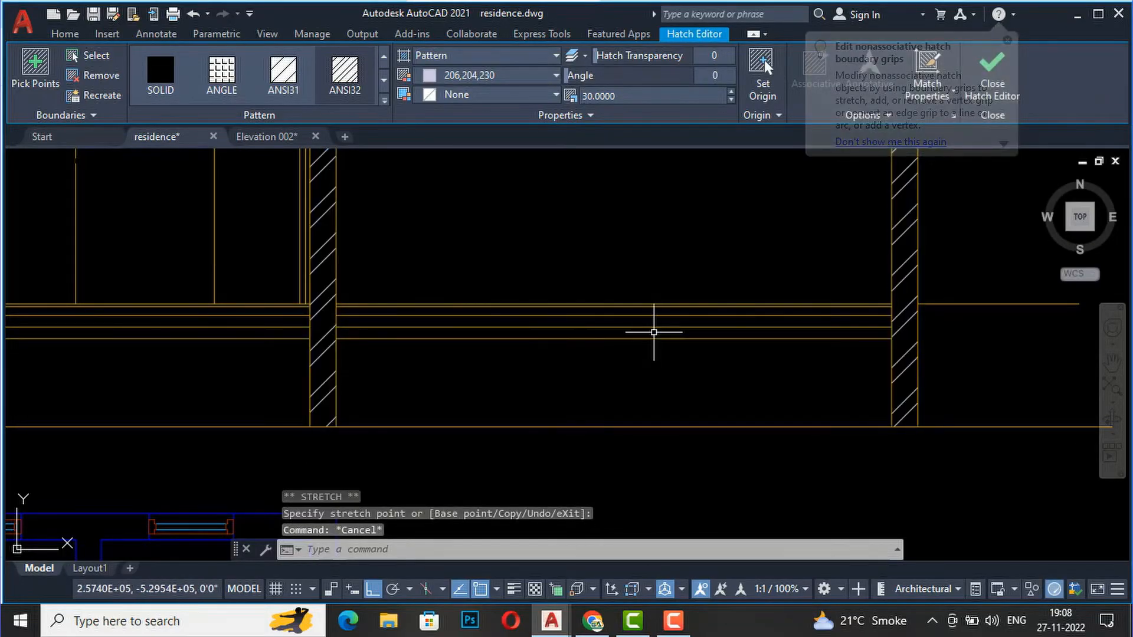
- Examine the bottom of the section, checking the wall bases against the floor lines and the base line
{"action": "scroll", "coordinate": [713, 322], "scroll_direction": "down", "scroll_amount": 4}
{"action": "scroll", "coordinate": [403, 334], "scroll_direction": "up", "scroll_amount": 2}
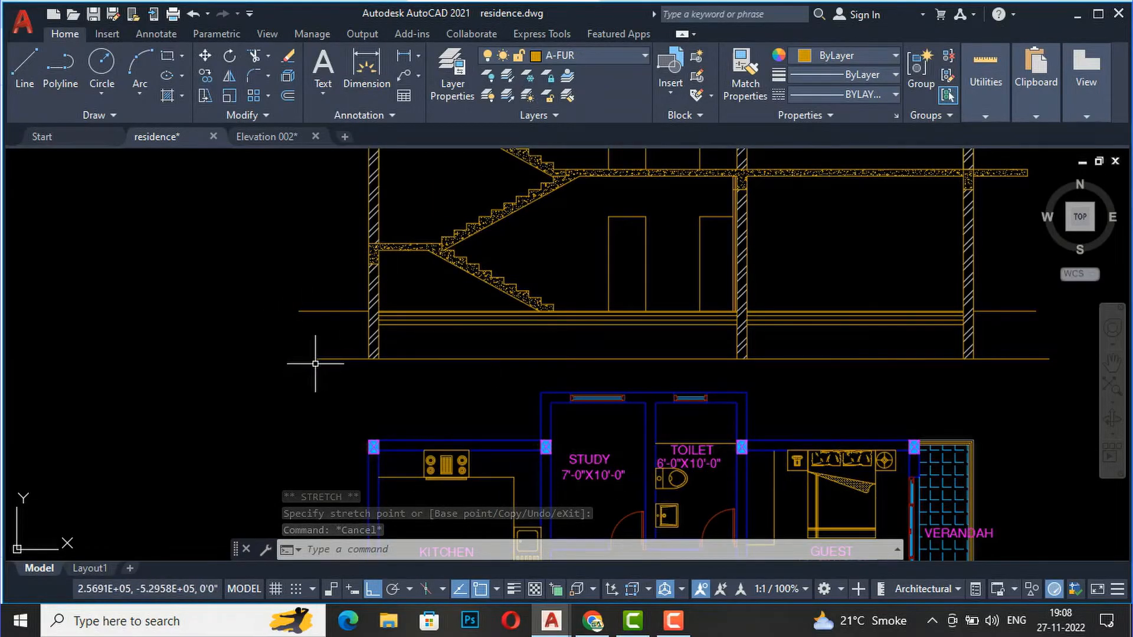
{"action": "scroll", "coordinate": [372, 357], "scroll_direction": "up", "scroll_amount": 4}
{"action": "scroll", "coordinate": [354, 366], "scroll_direction": "up", "scroll_amount": 4}
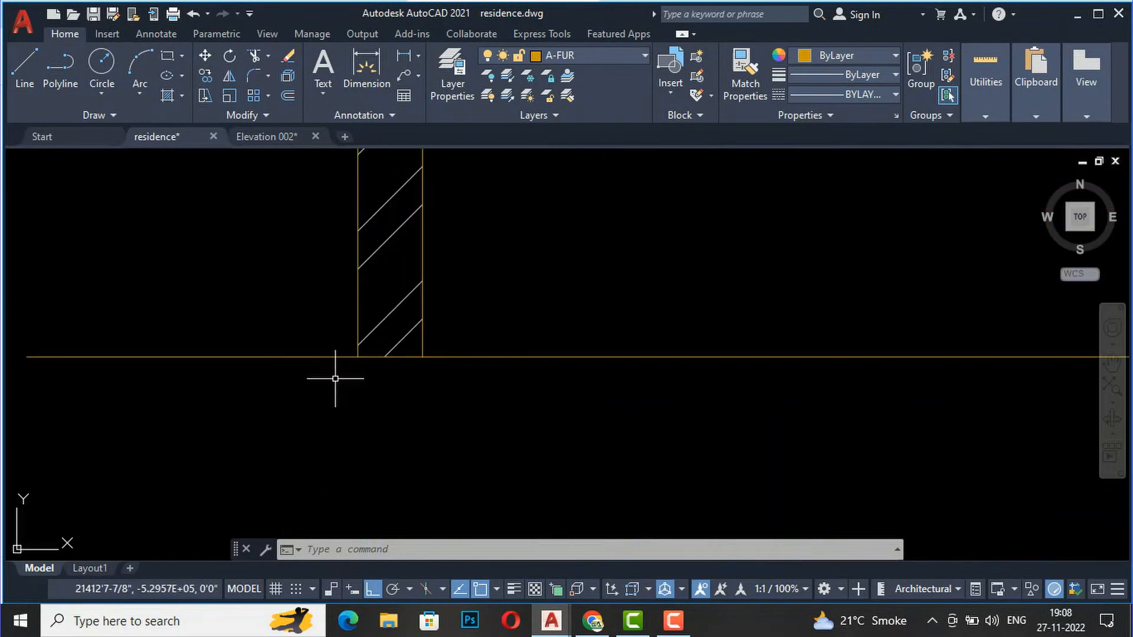
{"action": "scroll", "coordinate": [335, 378], "scroll_direction": "down", "scroll_amount": 4}
{"action": "scroll", "coordinate": [305, 415], "scroll_direction": "down", "scroll_amount": 2}
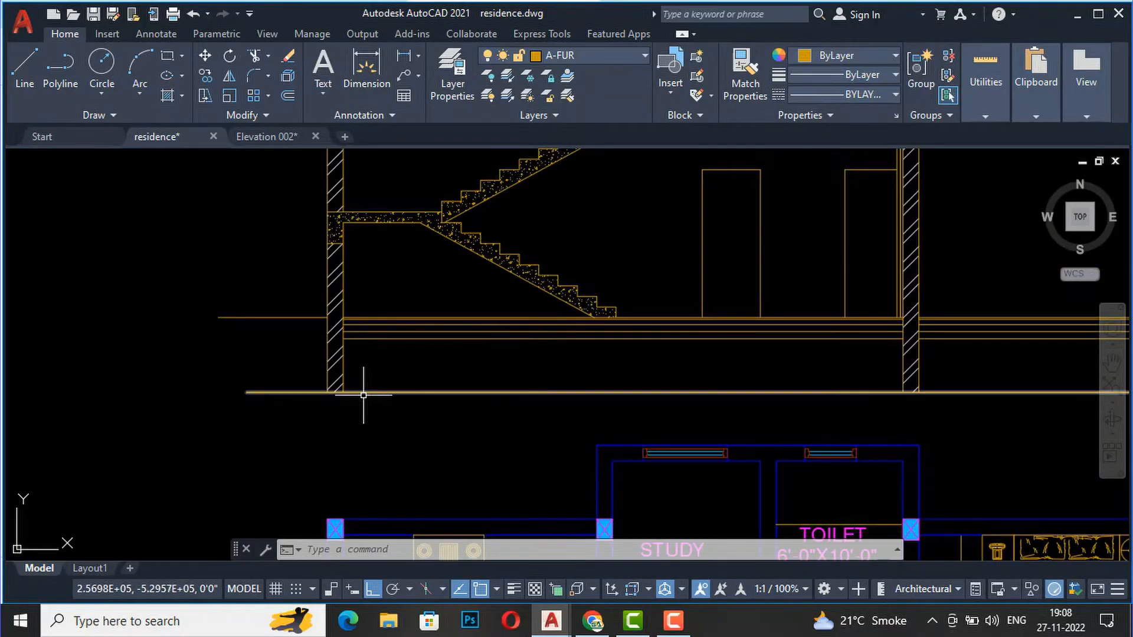
{"action": "scroll", "coordinate": [328, 403], "scroll_direction": "up", "scroll_amount": 3}
{"action": "scroll", "coordinate": [162, 374], "scroll_direction": "down", "scroll_amount": 2}
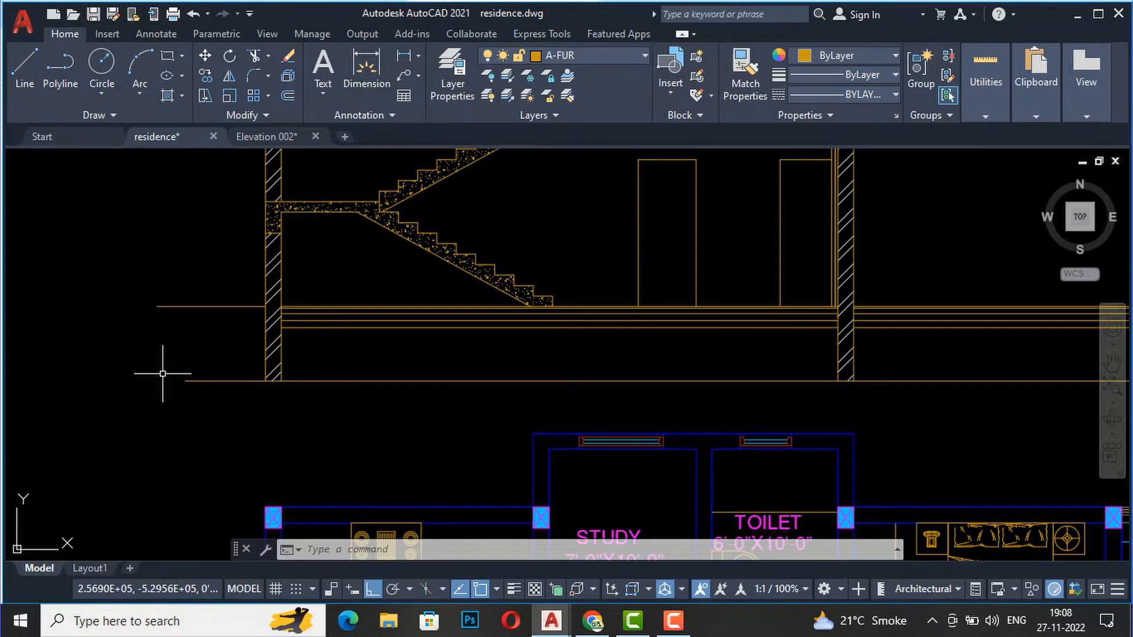
- Hatch the two bays between the walls, from the lowest floor line down to the base line
{"action": "scroll", "coordinate": [440, 345], "scroll_direction": "up", "scroll_amount": 2}
{"action": "type", "text": "h"}
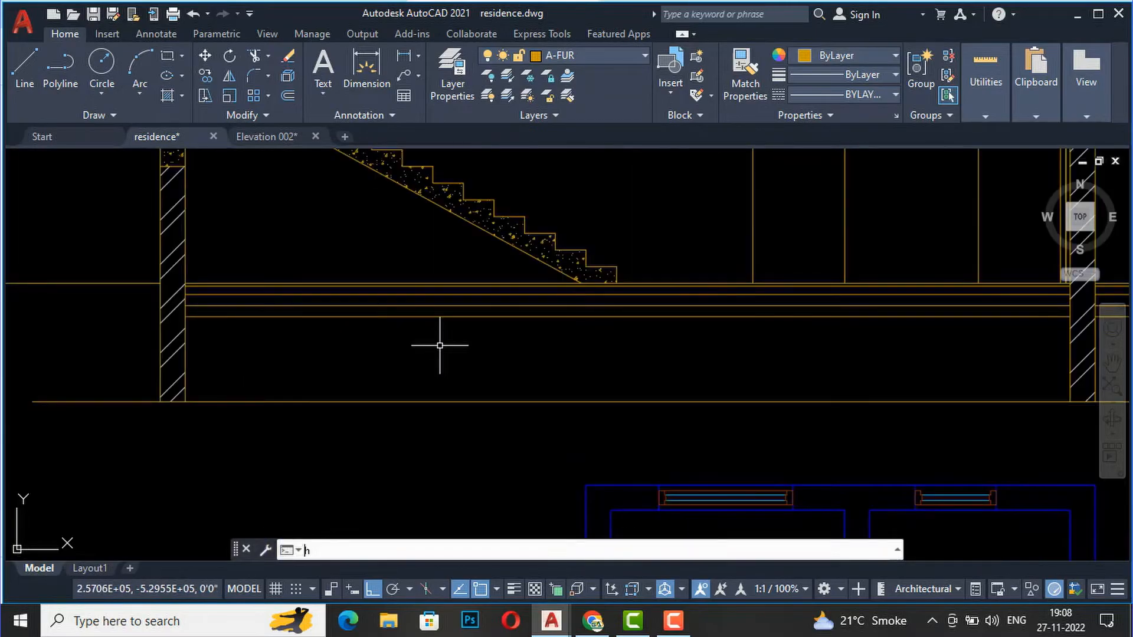
{"action": "key", "text": "Return"}
{"action": "left_click", "coordinate": [443, 342]}
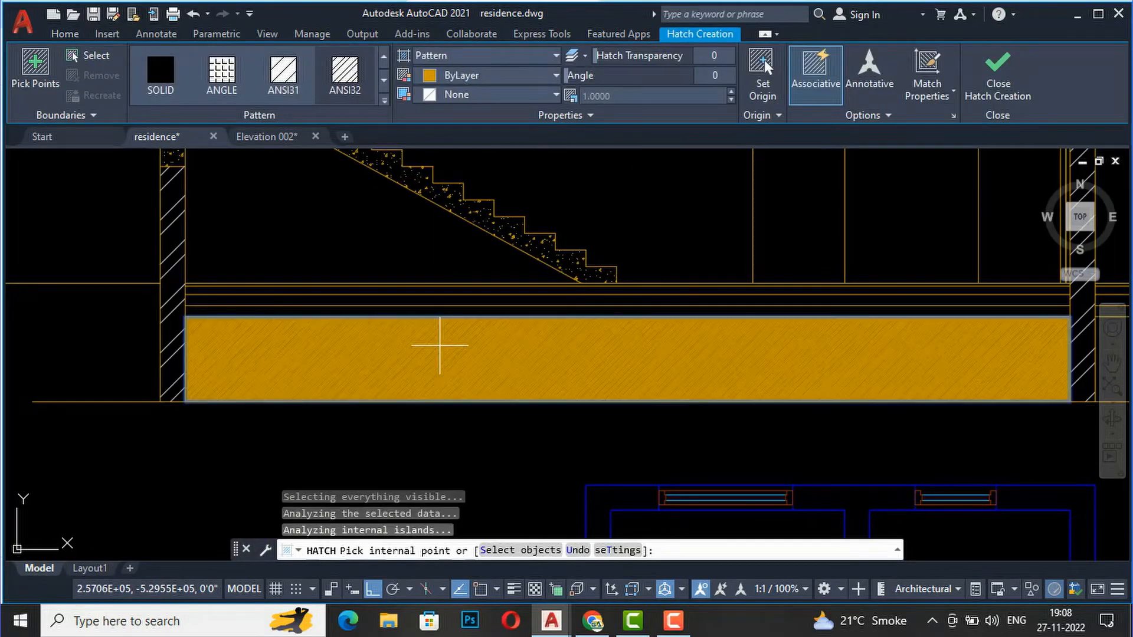
{"action": "scroll", "coordinate": [269, 417], "scroll_direction": "down", "scroll_amount": 2}
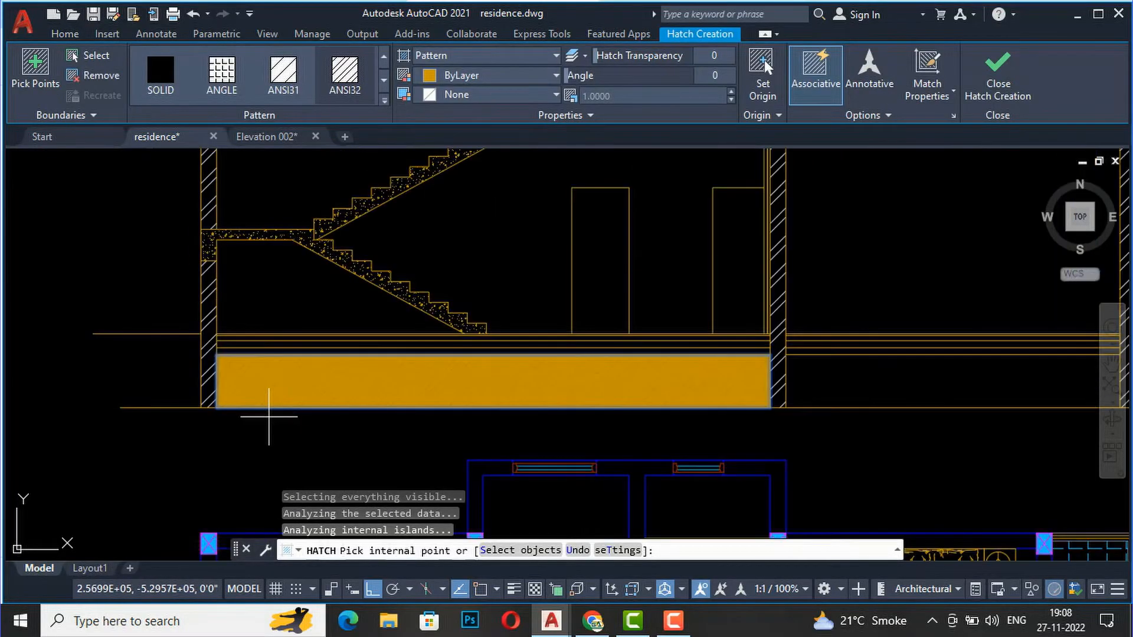
{"action": "left_click", "coordinate": [801, 378]}
{"action": "scroll", "coordinate": [407, 421], "scroll_direction": "down", "scroll_amount": 2}
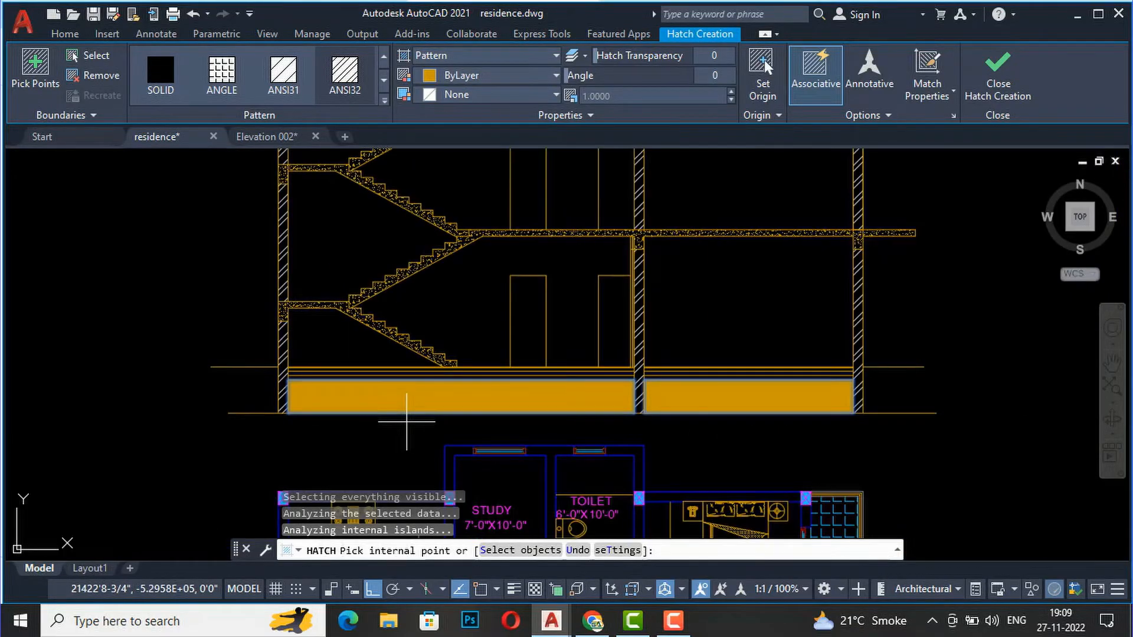
{"action": "key", "text": "Escape"}
- Change the pattern of the new base hatch in both bays to AR-PARQ1
{"action": "scroll", "coordinate": [406, 392], "scroll_direction": "up", "scroll_amount": 2}
{"action": "left_click", "coordinate": [405, 384]}
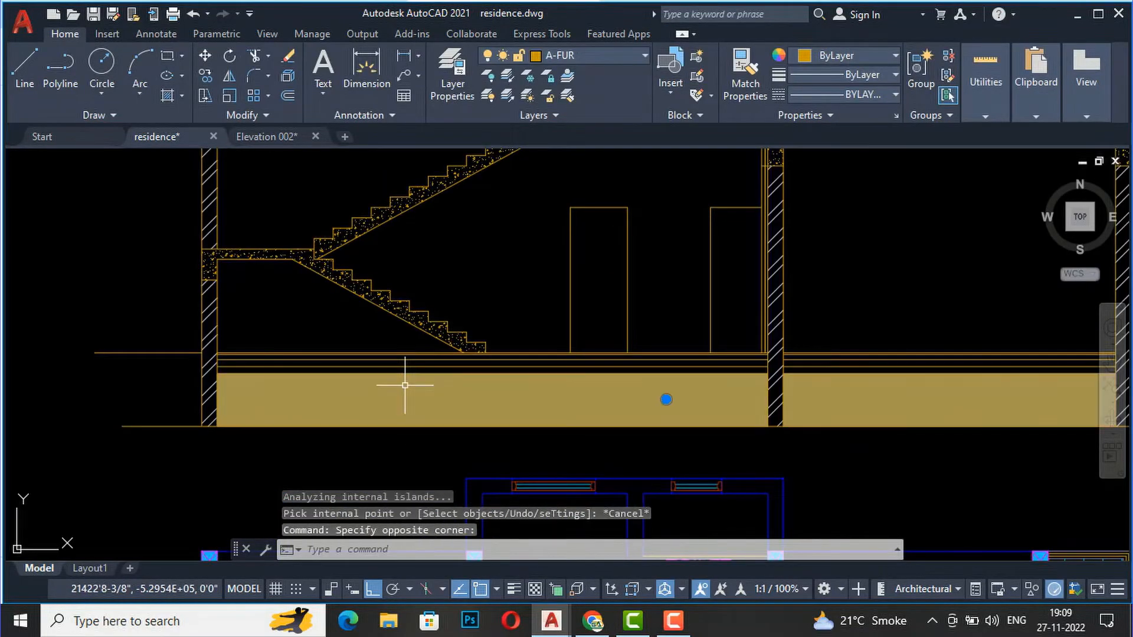
{"action": "left_click", "coordinate": [309, 79]}
{"action": "left_click", "coordinate": [381, 100]}
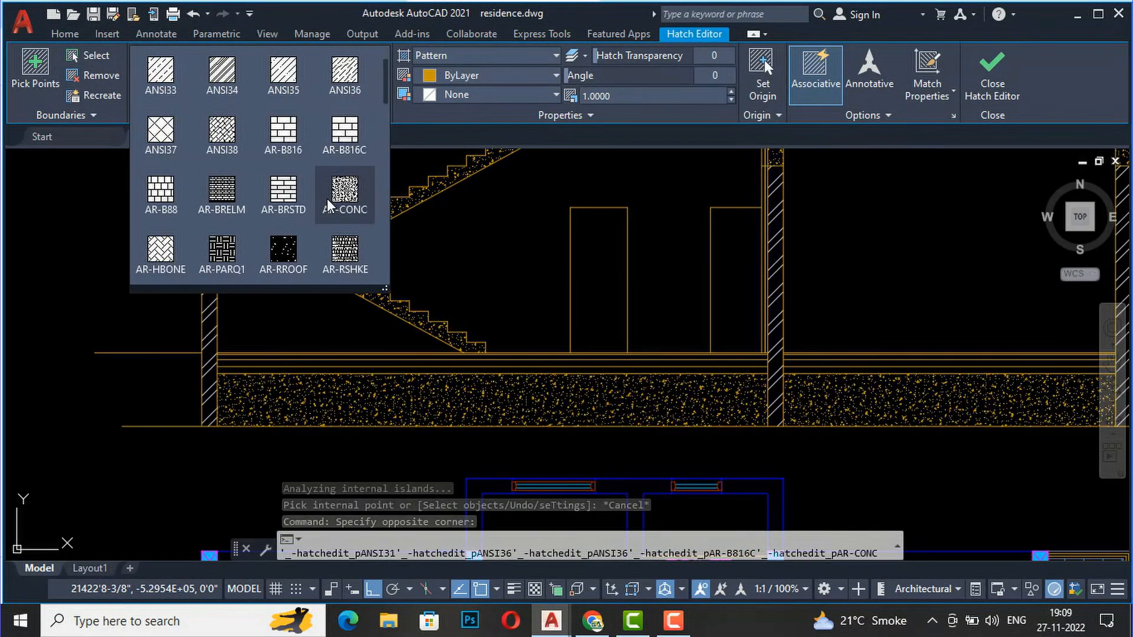
{"action": "left_click", "coordinate": [211, 247]}
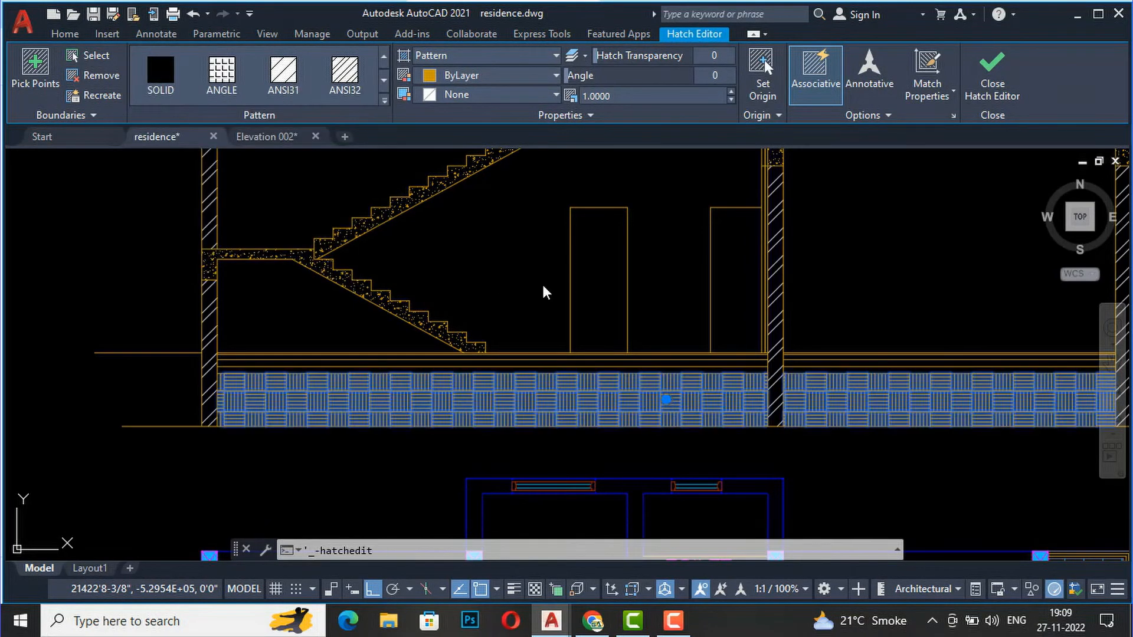
- Move the base hatch to the A-DIM layer and deselect it
{"action": "left_click", "coordinate": [511, 82]}
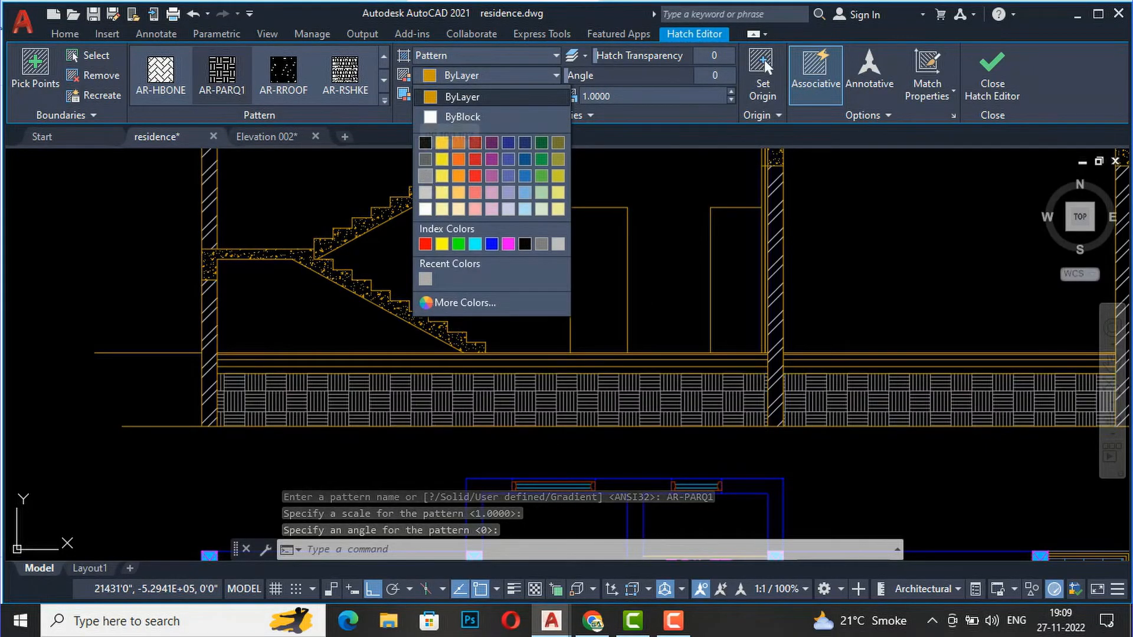
{"action": "left_click", "coordinate": [59, 37]}
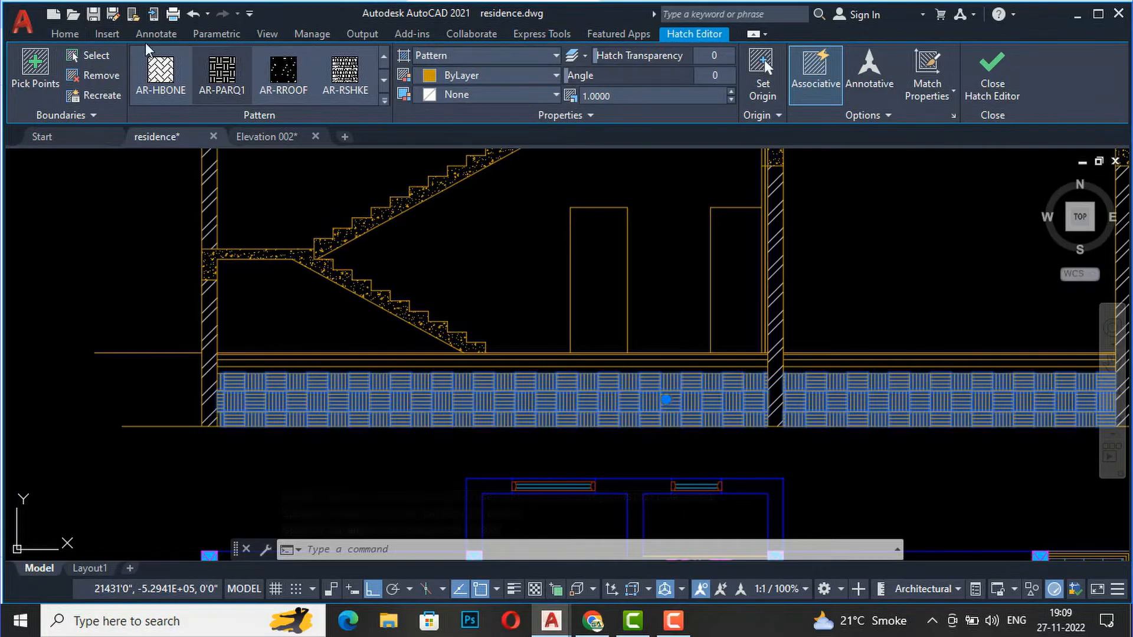
{"action": "left_click", "coordinate": [65, 34]}
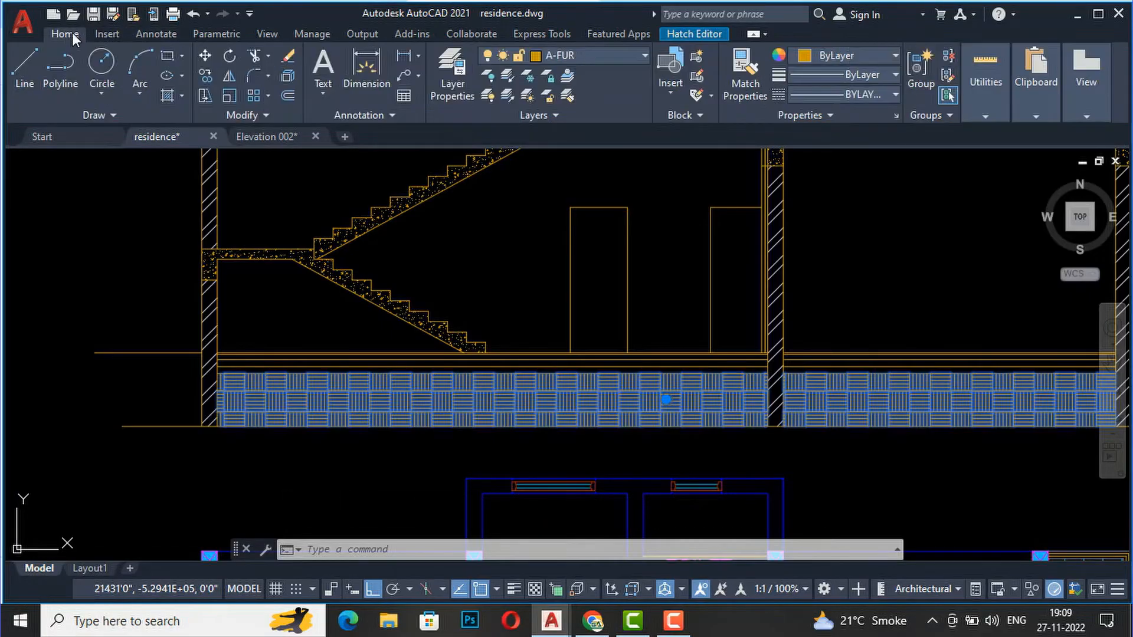
{"action": "left_click", "coordinate": [580, 57]}
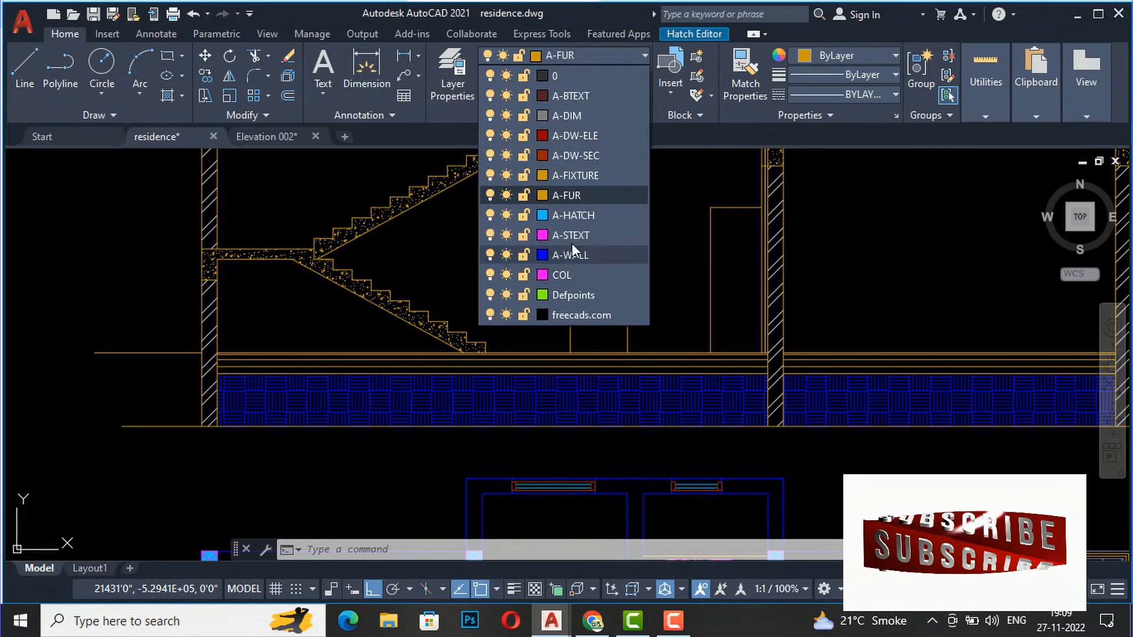
{"action": "left_click", "coordinate": [574, 120]}
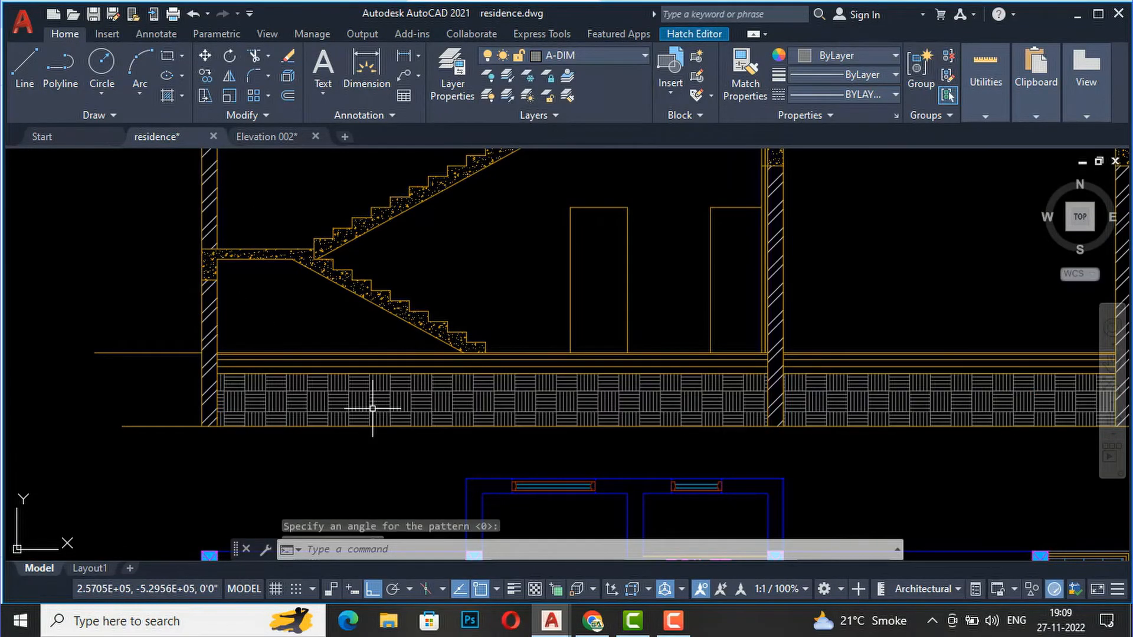
{"action": "key", "text": "Escape"}
- Measure the height from the top floor line to the base line at the left wall with a linear dimension
{"action": "scroll", "coordinate": [232, 323], "scroll_direction": "down", "scroll_amount": 4}
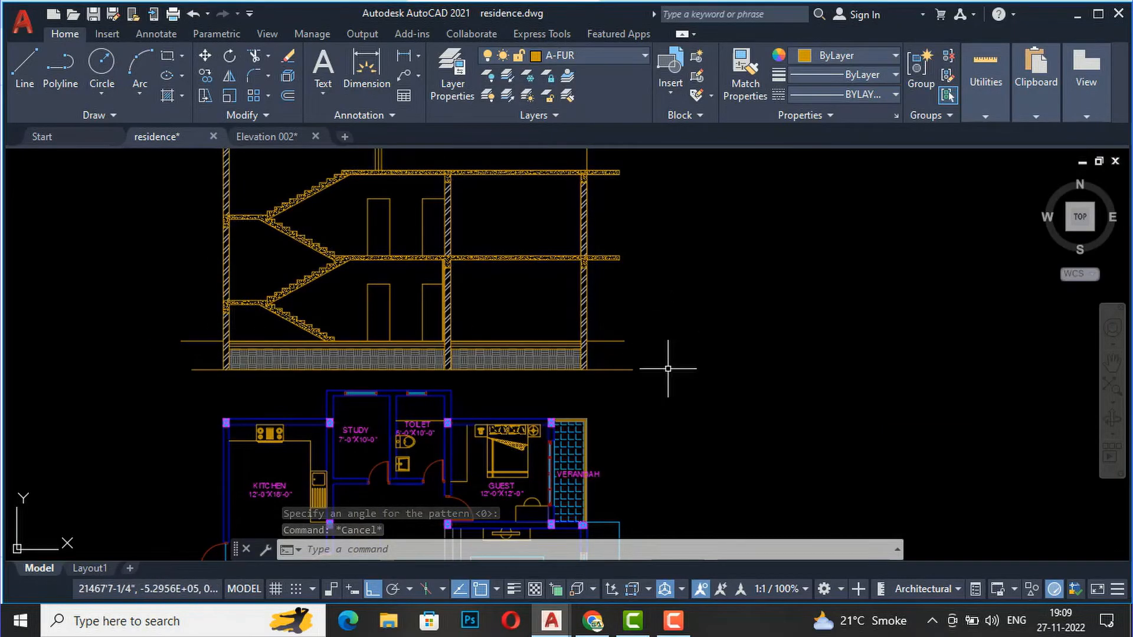
{"action": "scroll", "coordinate": [354, 325], "scroll_direction": "up", "scroll_amount": 2}
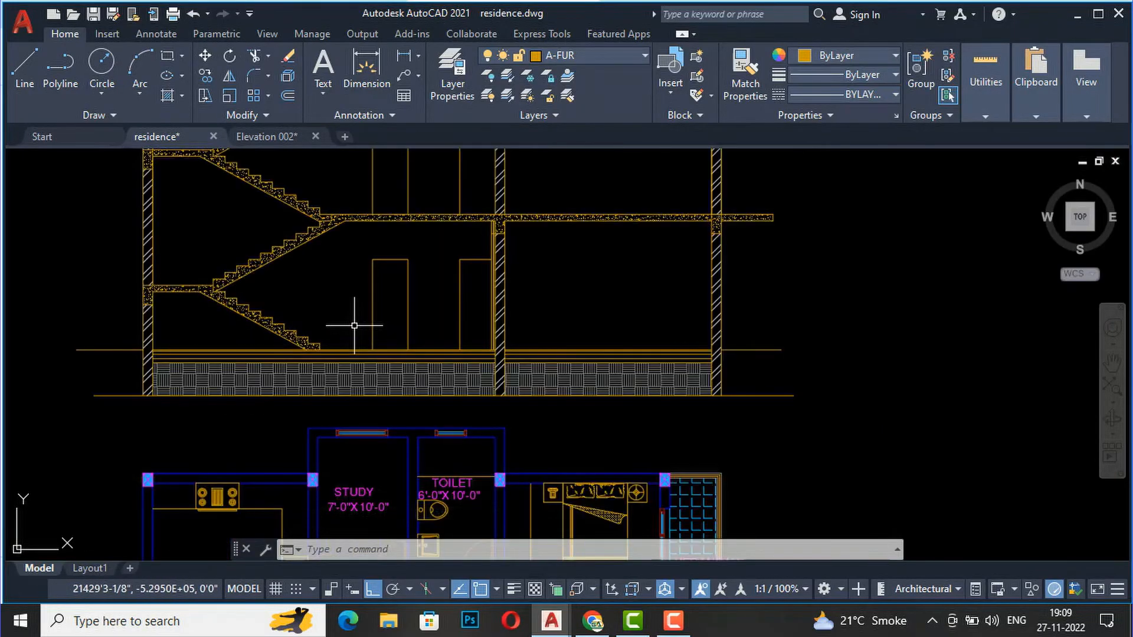
{"action": "scroll", "coordinate": [108, 352], "scroll_direction": "up", "scroll_amount": 2}
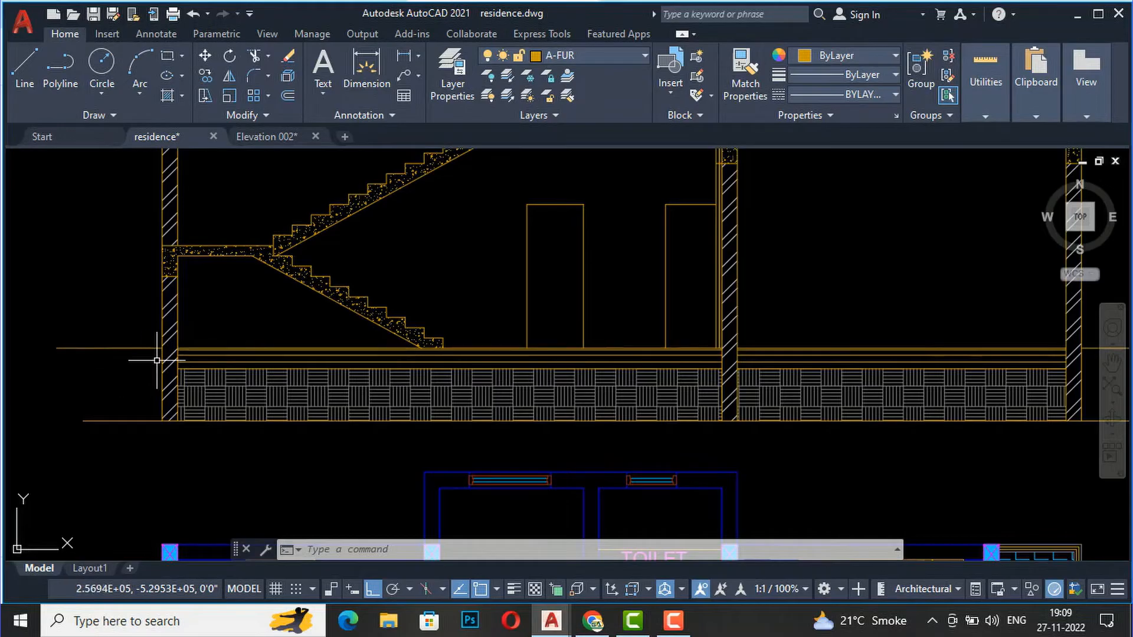
{"action": "scroll", "coordinate": [135, 338], "scroll_direction": "down", "scroll_amount": 4}
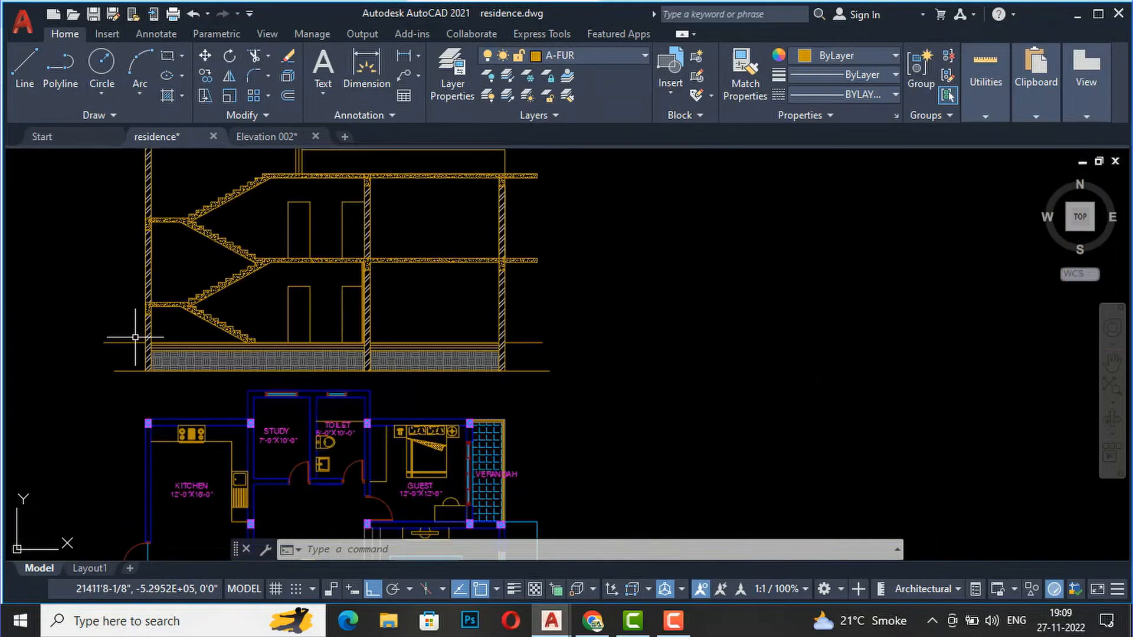
{"action": "scroll", "coordinate": [558, 287], "scroll_direction": "down", "scroll_amount": 2}
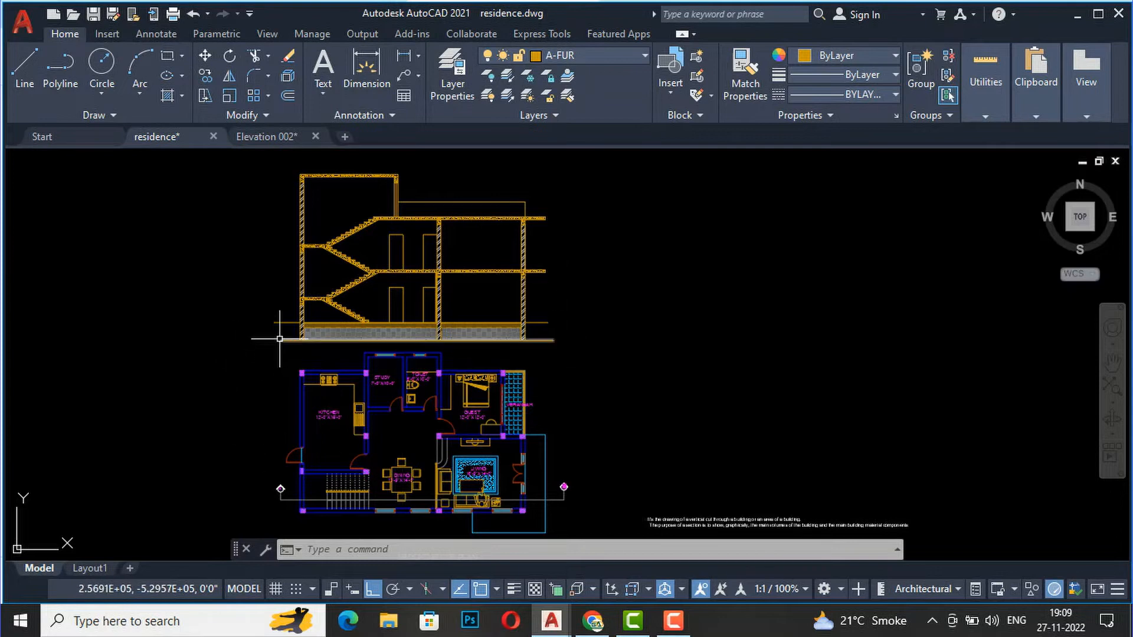
{"action": "scroll", "coordinate": [289, 321], "scroll_direction": "up", "scroll_amount": 7}
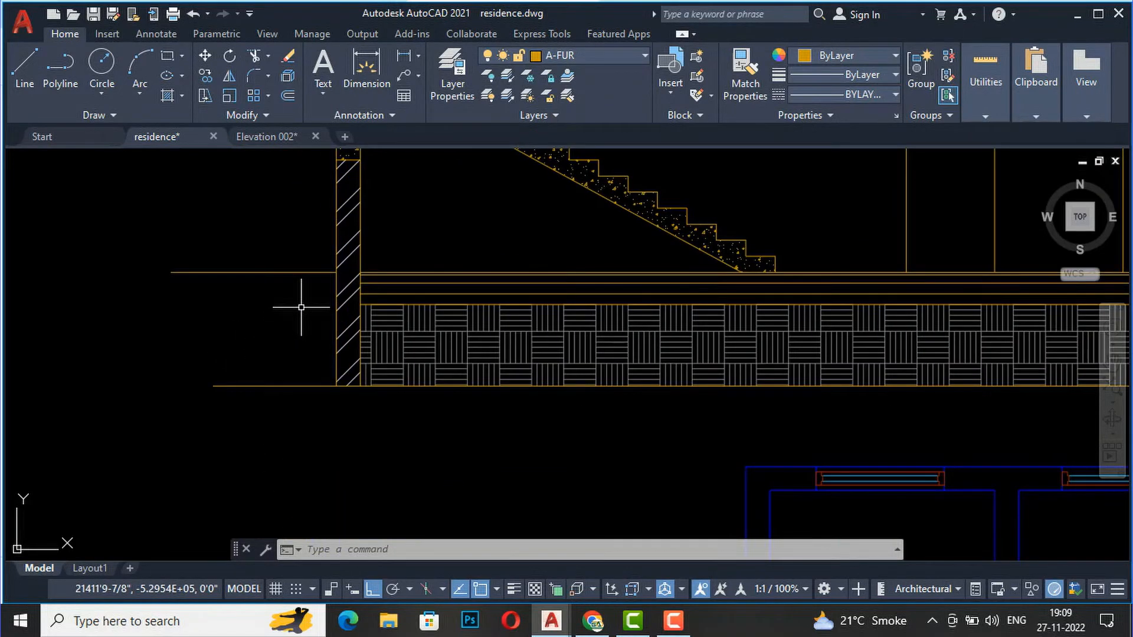
{"action": "type", "text": "dli"}
{"action": "key", "text": "Return"}
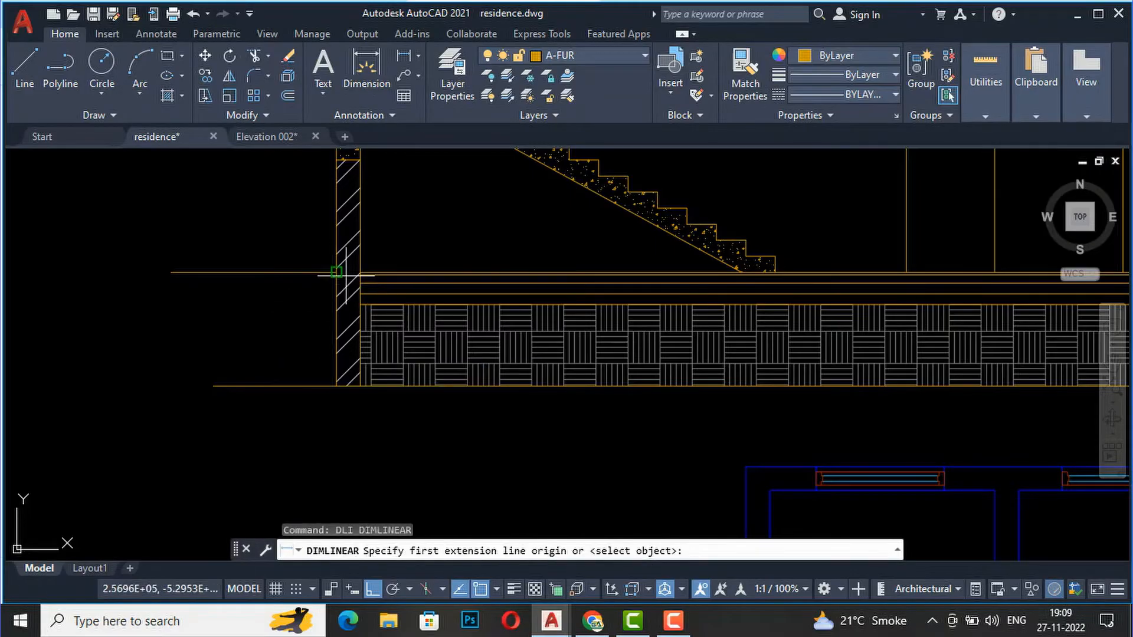
{"action": "left_click", "coordinate": [336, 272]}
{"action": "left_click", "coordinate": [335, 386]}
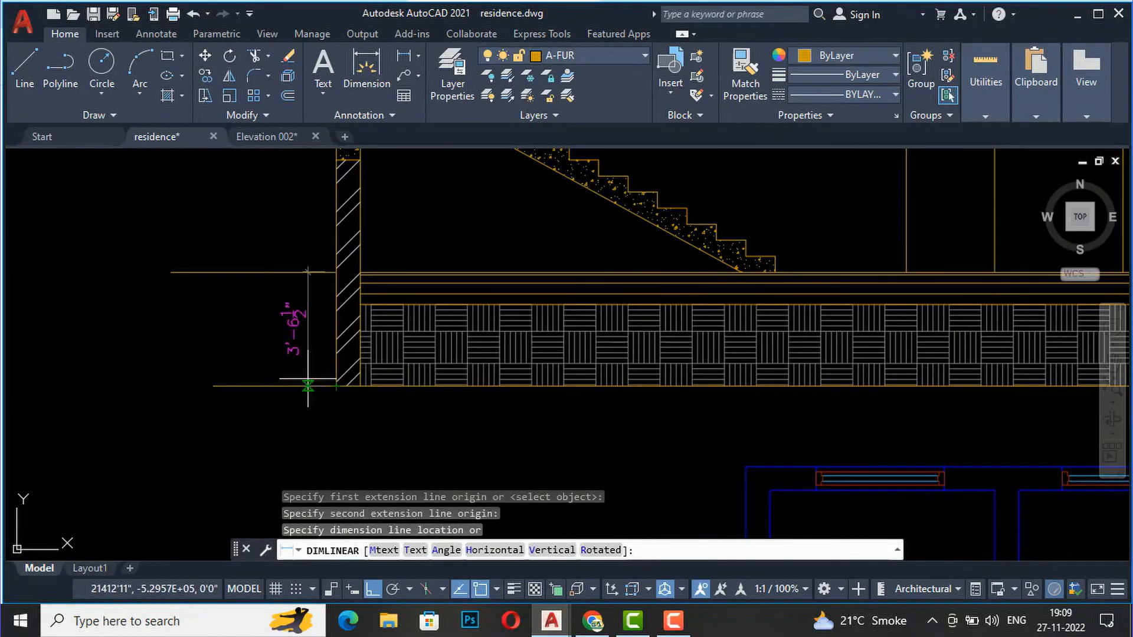
{"action": "scroll", "coordinate": [331, 389], "scroll_direction": "down", "scroll_amount": 2}
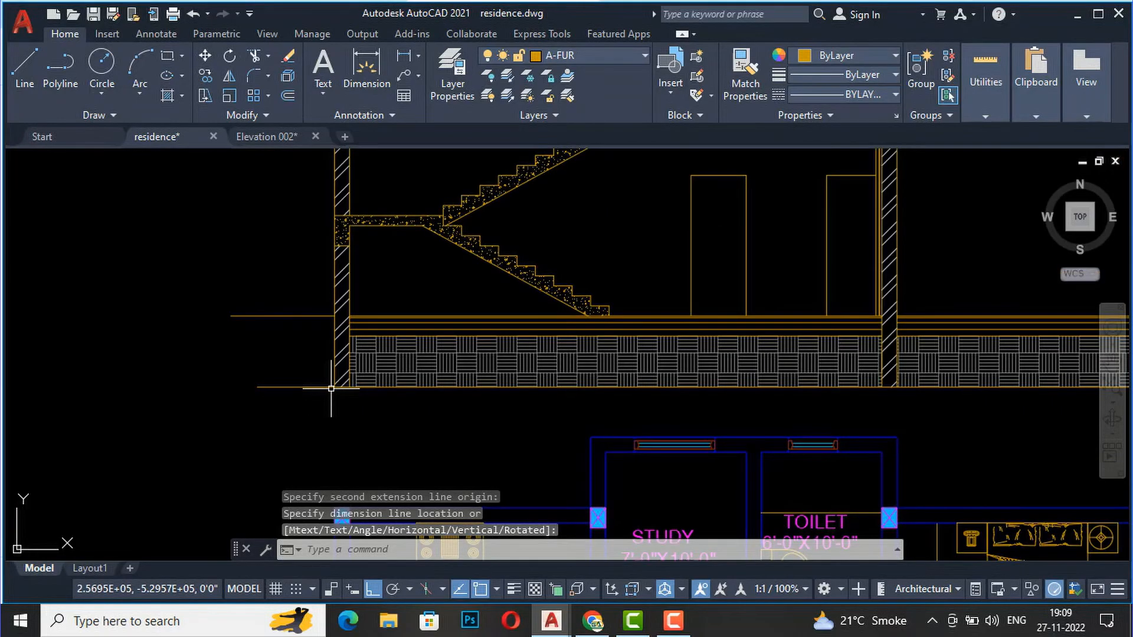
- Try to hatch the strip between the second and third floor lines in the bay between the left and middle walls
{"action": "scroll", "coordinate": [271, 355], "scroll_direction": "down", "scroll_amount": 2}
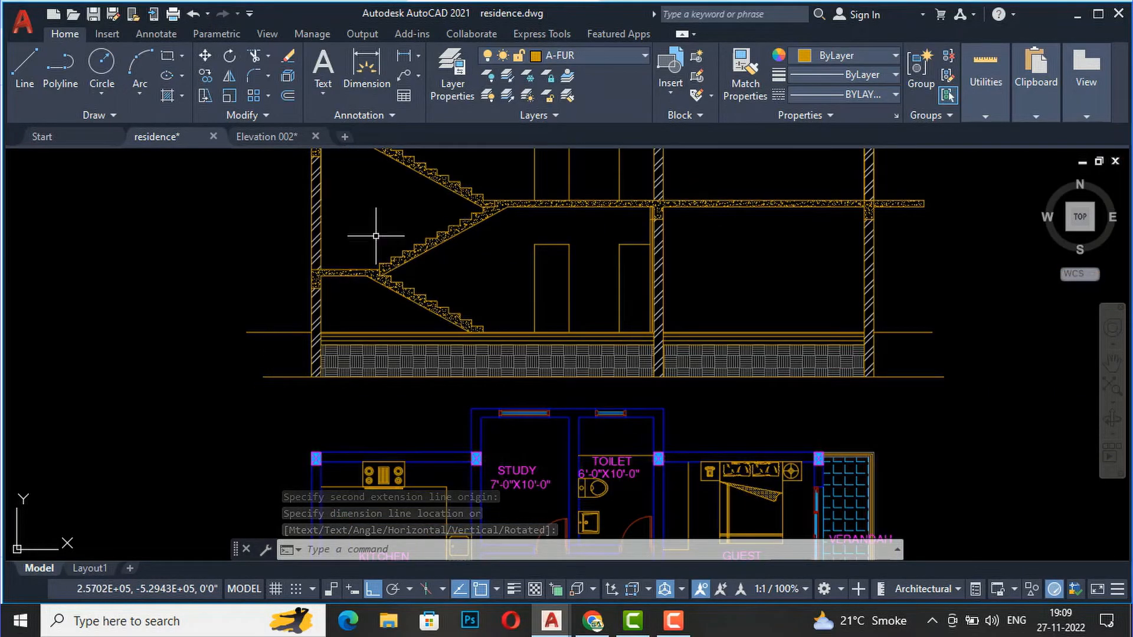
{"action": "scroll", "coordinate": [376, 236], "scroll_direction": "down", "scroll_amount": 2}
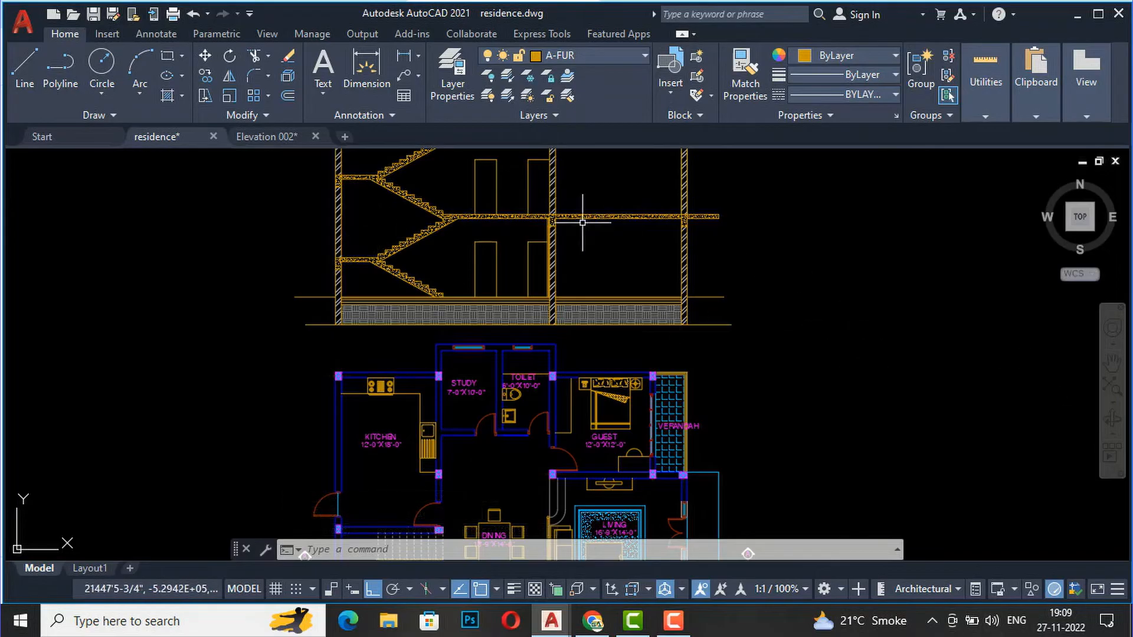
{"action": "scroll", "coordinate": [360, 295], "scroll_direction": "up", "scroll_amount": 4}
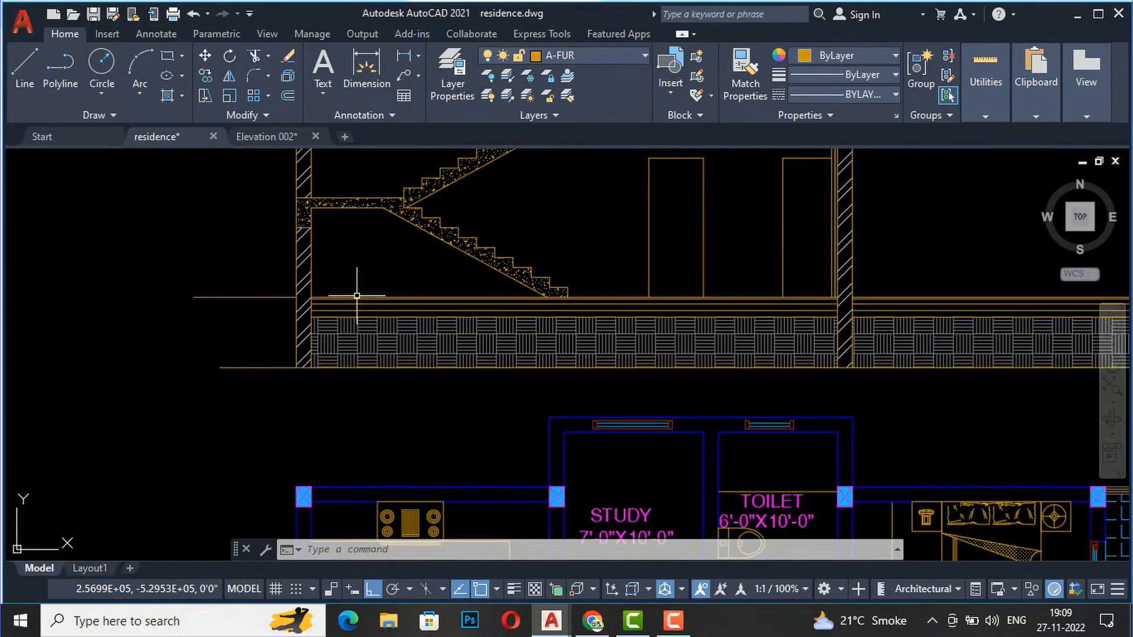
{"action": "scroll", "coordinate": [357, 297], "scroll_direction": "up", "scroll_amount": 2}
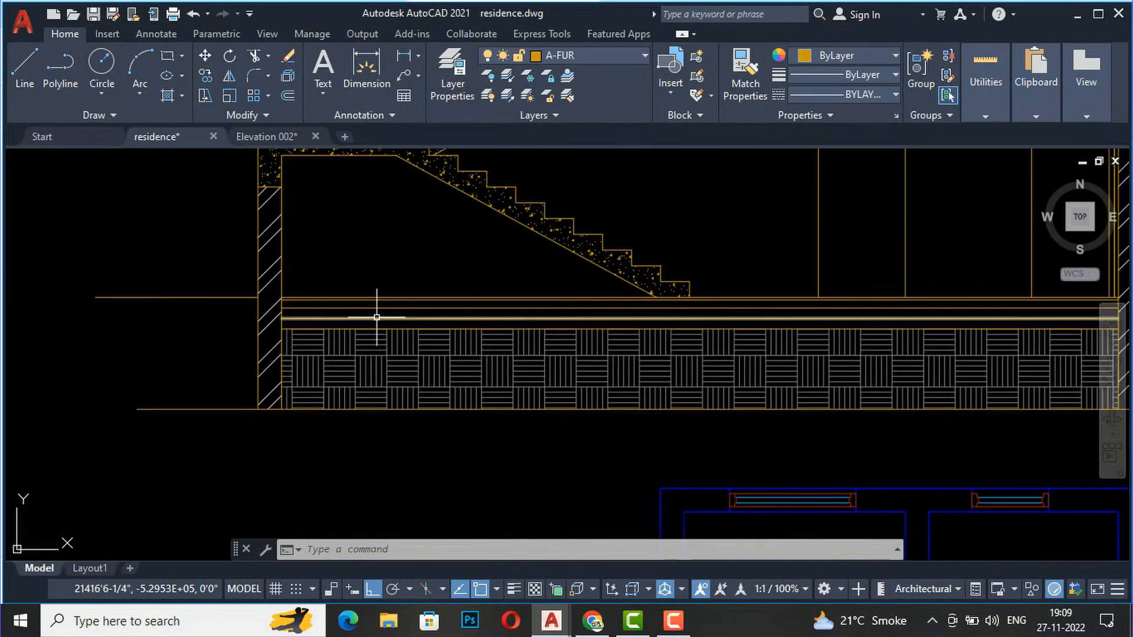
{"action": "scroll", "coordinate": [475, 309], "scroll_direction": "up", "scroll_amount": 2}
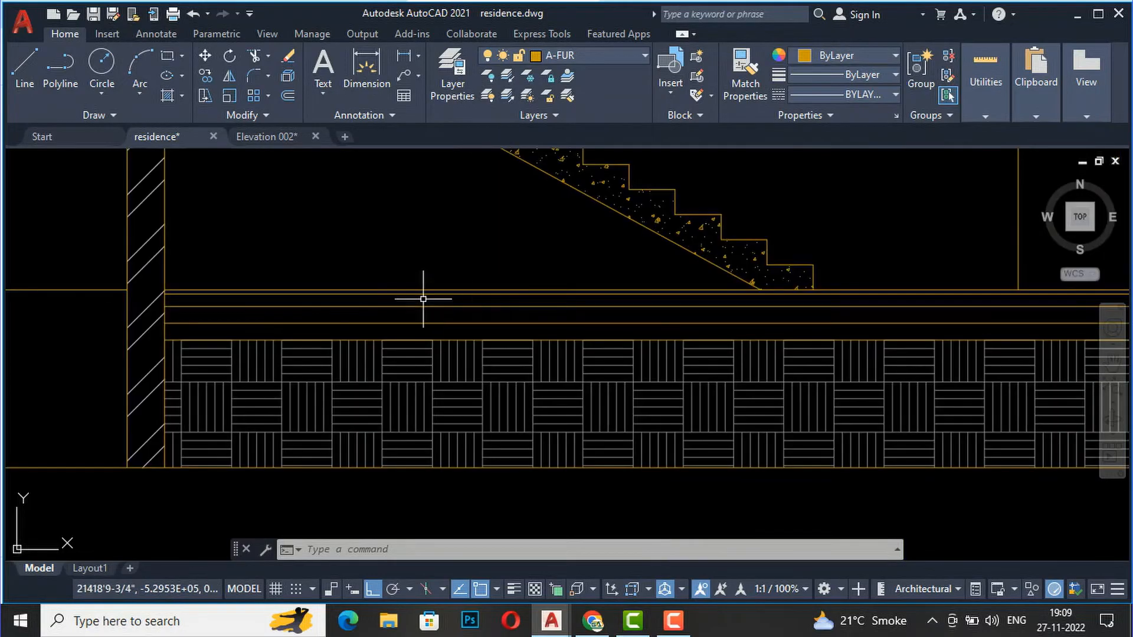
{"action": "scroll", "coordinate": [423, 299], "scroll_direction": "up", "scroll_amount": 2}
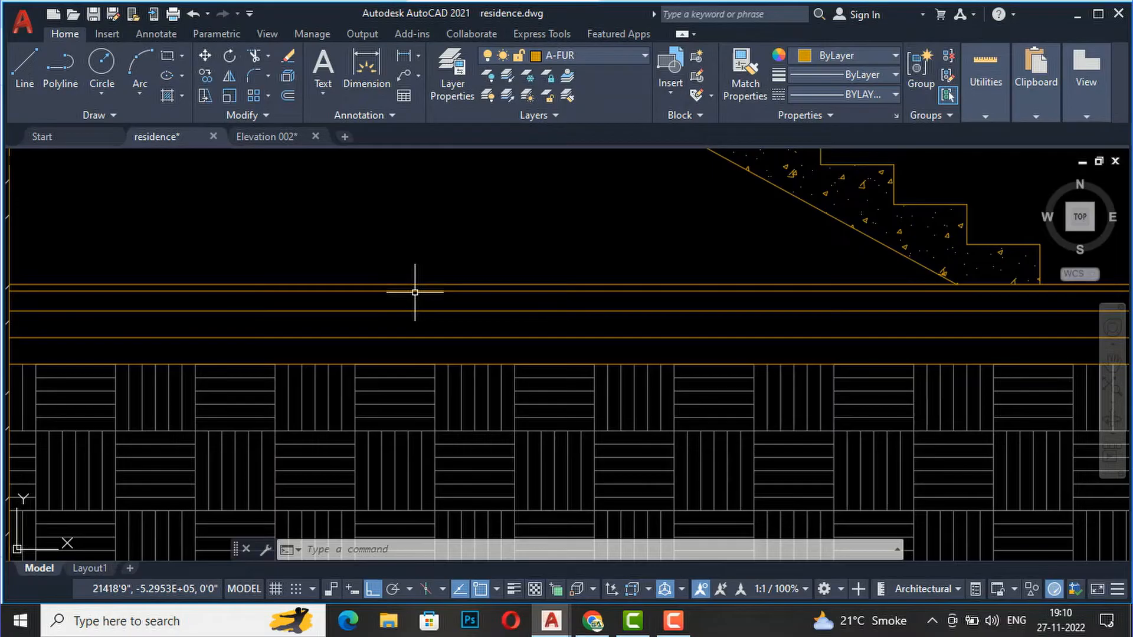
{"action": "scroll", "coordinate": [406, 307], "scroll_direction": "up", "scroll_amount": 2}
{"action": "type", "text": "h"}
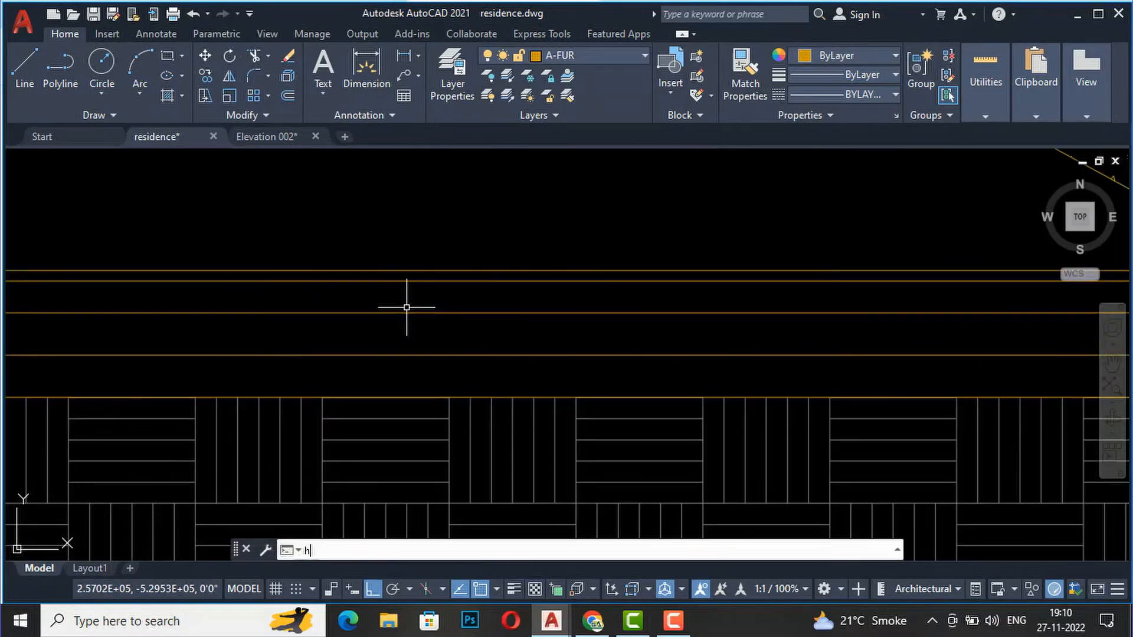
{"action": "key", "text": "Return"}
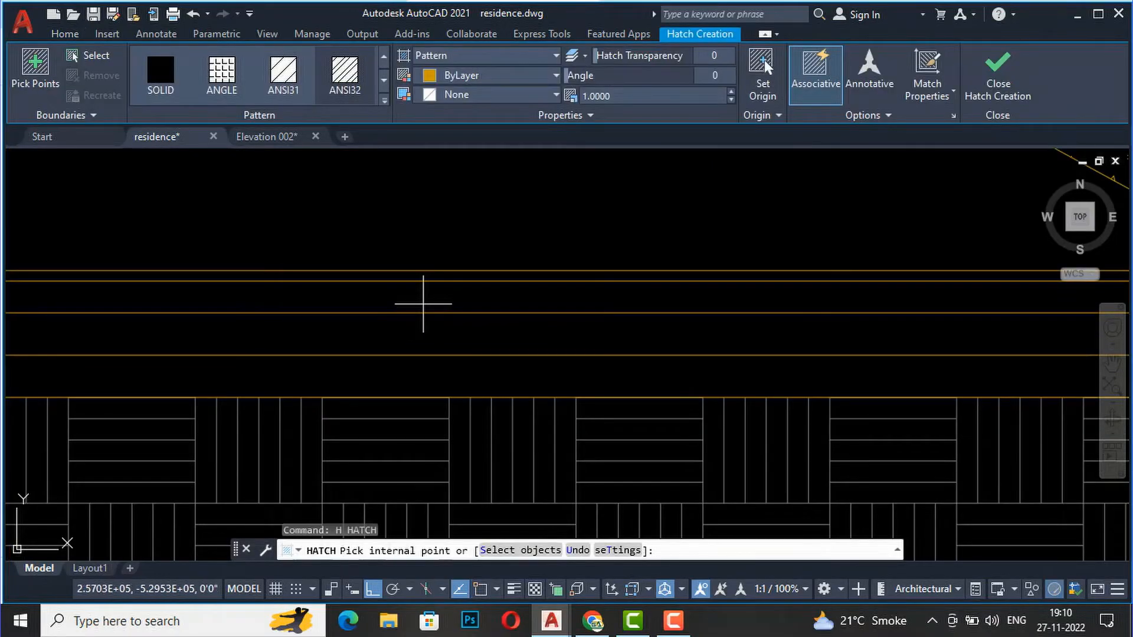
{"action": "left_click", "coordinate": [423, 304]}
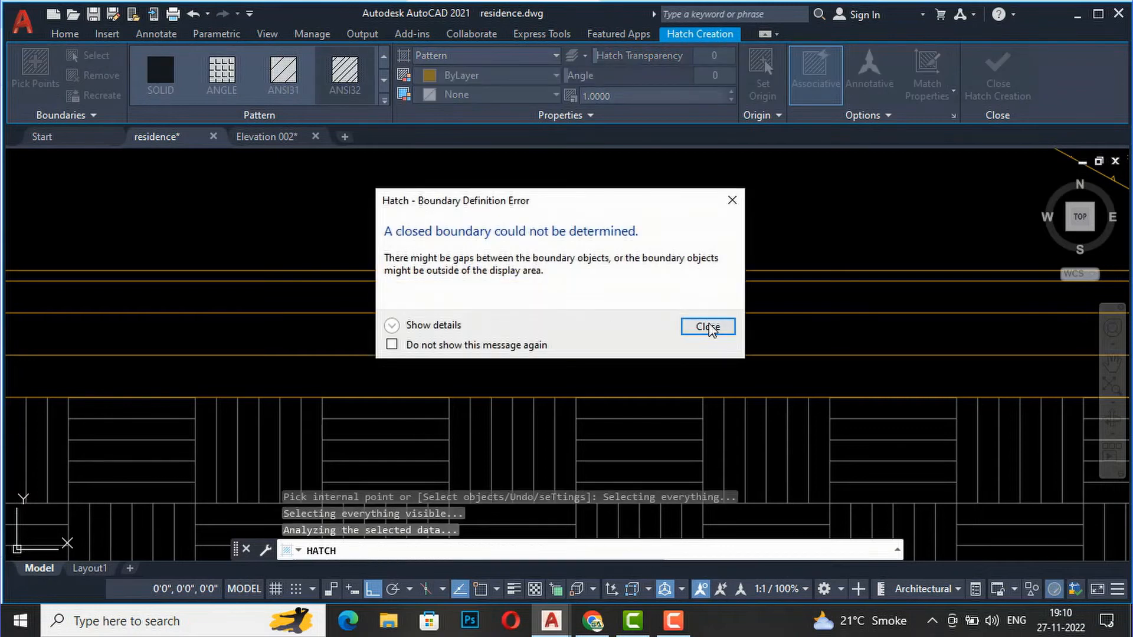
{"action": "left_click", "coordinate": [707, 327]}
- Try to hatch the same floor strip in the bay beyond the middle wall, and choose the SOLID pattern
{"action": "scroll", "coordinate": [774, 296], "scroll_direction": "down", "scroll_amount": 4}
{"action": "scroll", "coordinate": [774, 296], "scroll_direction": "up", "scroll_amount": 5}
{"action": "left_click", "coordinate": [690, 306]}
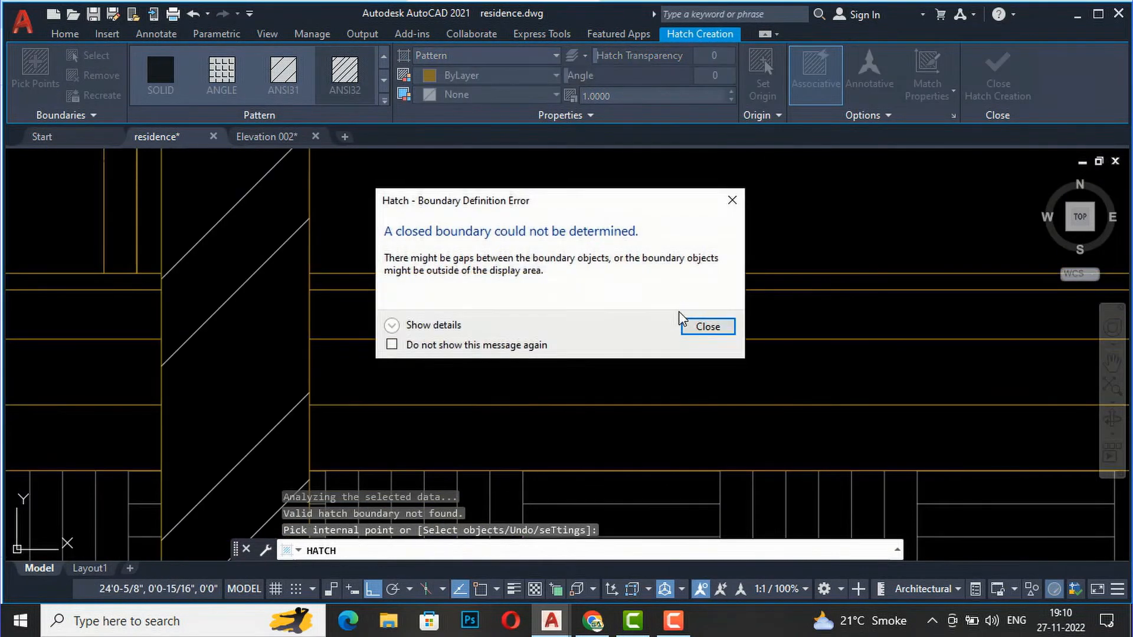
{"action": "left_click", "coordinate": [707, 326]}
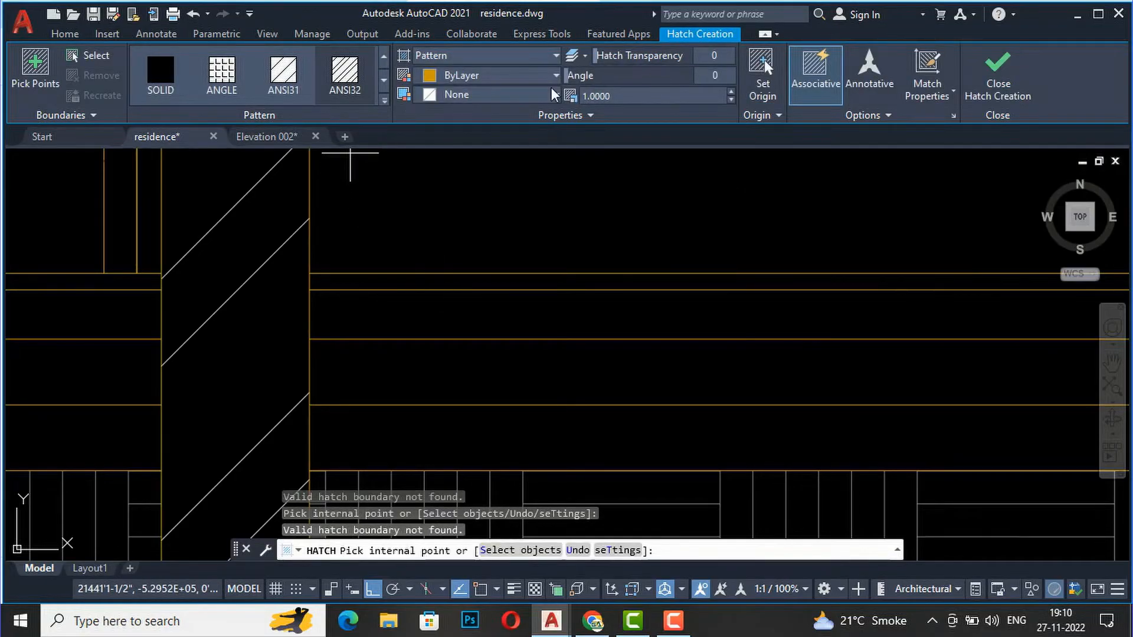
{"action": "left_click", "coordinate": [161, 74]}
- Draw a rectangle over the strip between the second and third floor lines from left to middle wall and hatch it with ANSI32
{"action": "left_click", "coordinate": [68, 30]}
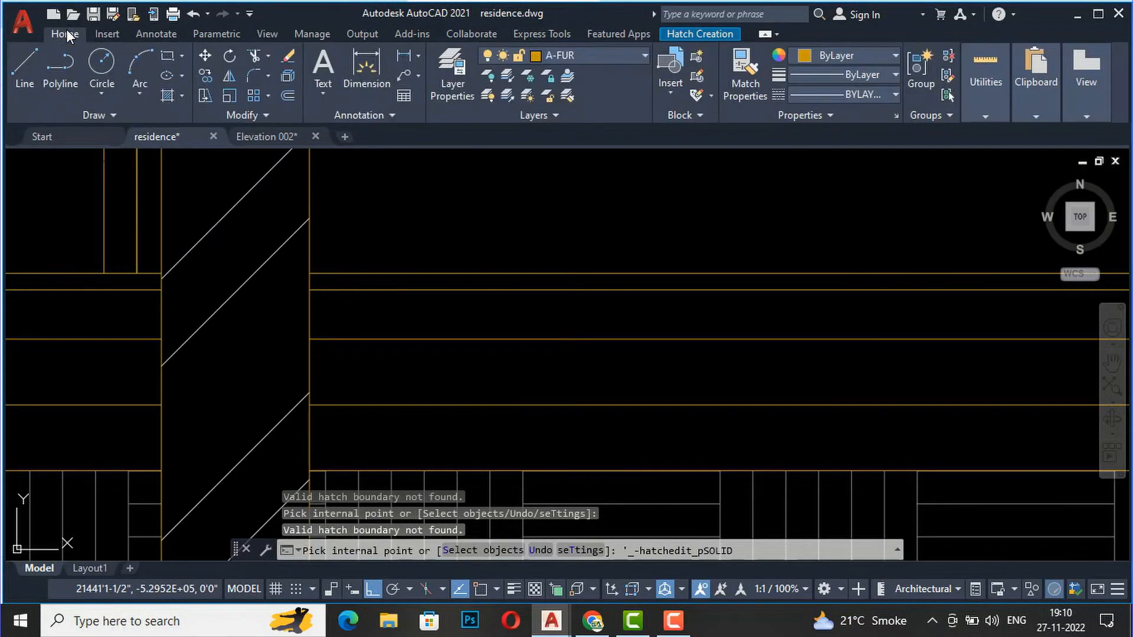
{"action": "left_click", "coordinate": [167, 54]}
{"action": "scroll", "coordinate": [649, 230], "scroll_direction": "down", "scroll_amount": 5}
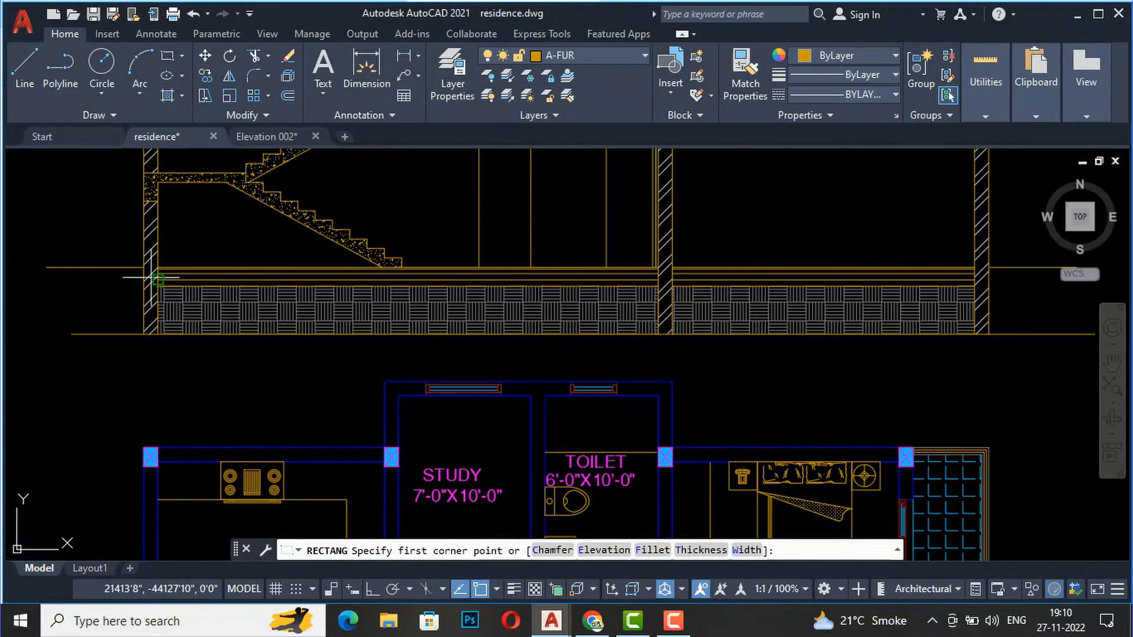
{"action": "scroll", "coordinate": [152, 278], "scroll_direction": "up", "scroll_amount": 8}
{"action": "left_click", "coordinate": [190, 238]}
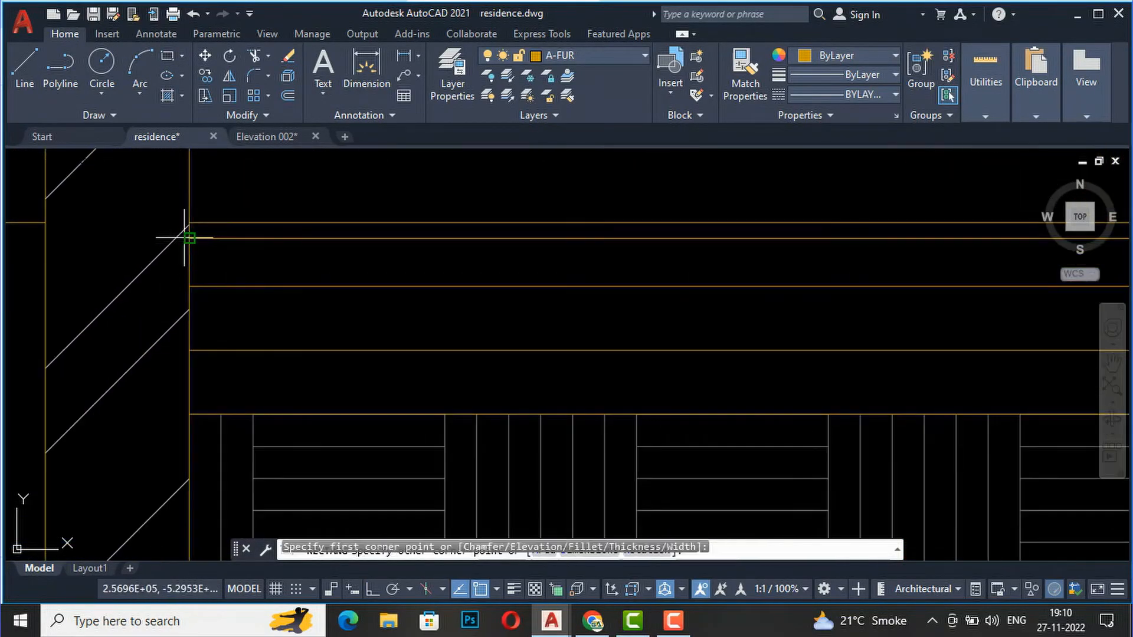
{"action": "scroll", "coordinate": [180, 242], "scroll_direction": "down", "scroll_amount": 4}
{"action": "scroll", "coordinate": [474, 295], "scroll_direction": "down", "scroll_amount": 3}
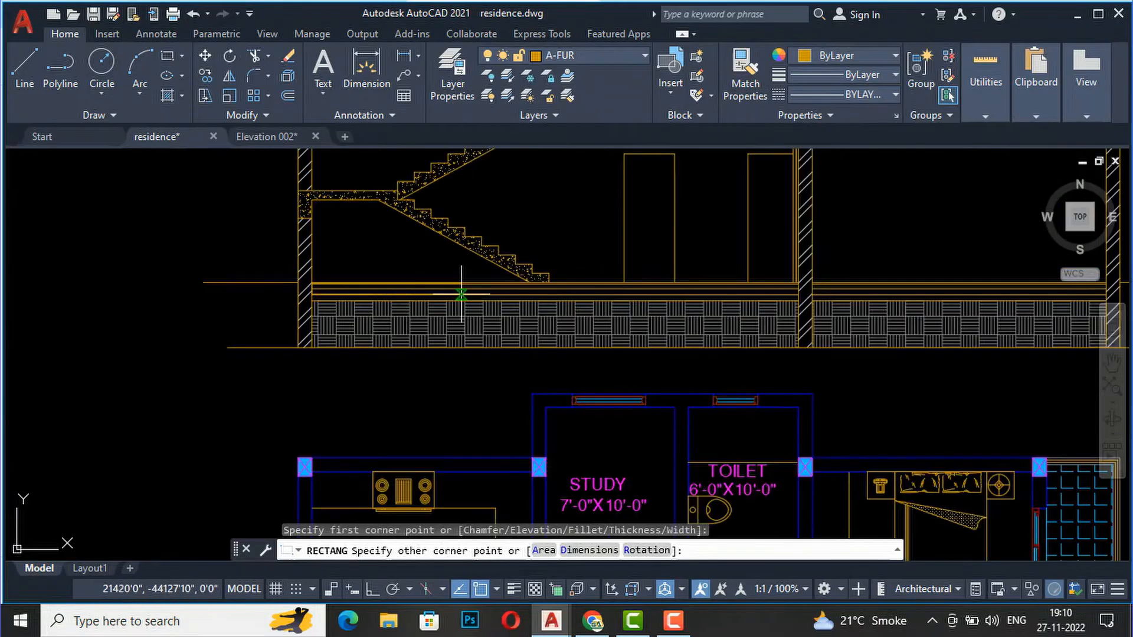
{"action": "scroll", "coordinate": [775, 298], "scroll_direction": "up", "scroll_amount": 9}
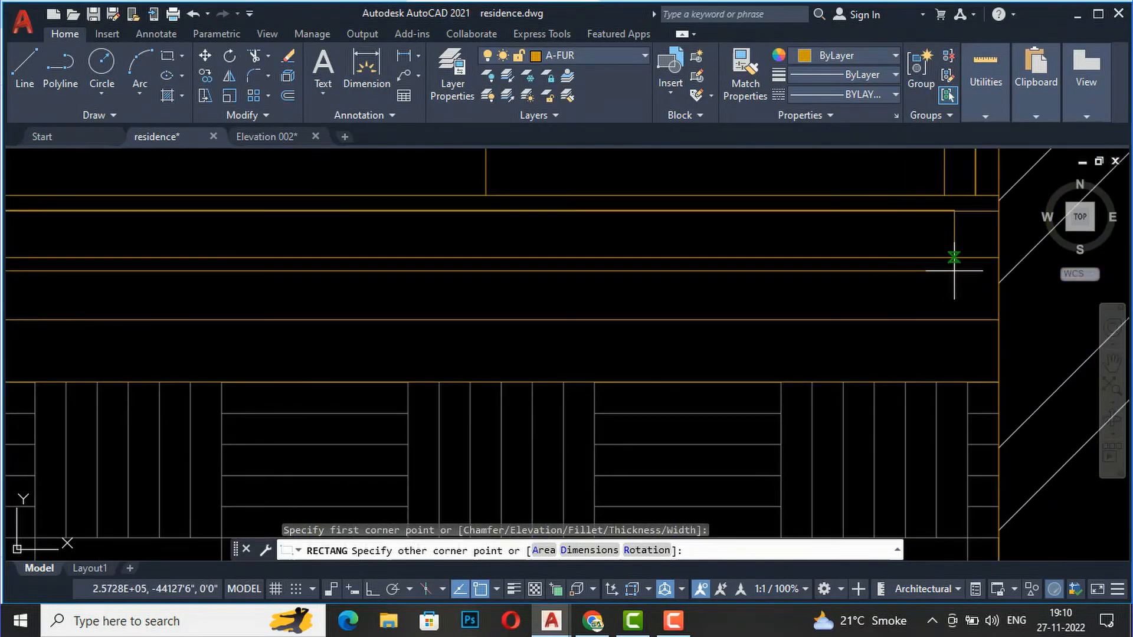
{"action": "left_click", "coordinate": [999, 256]}
{"action": "type", "text": "h"}
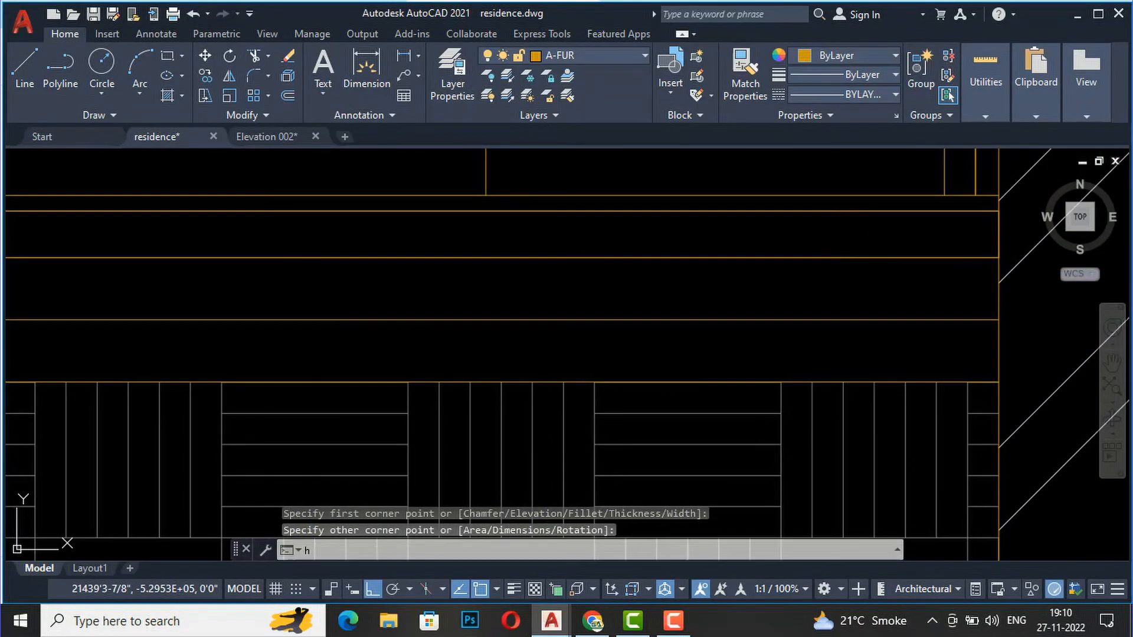
{"action": "key", "text": "Return"}
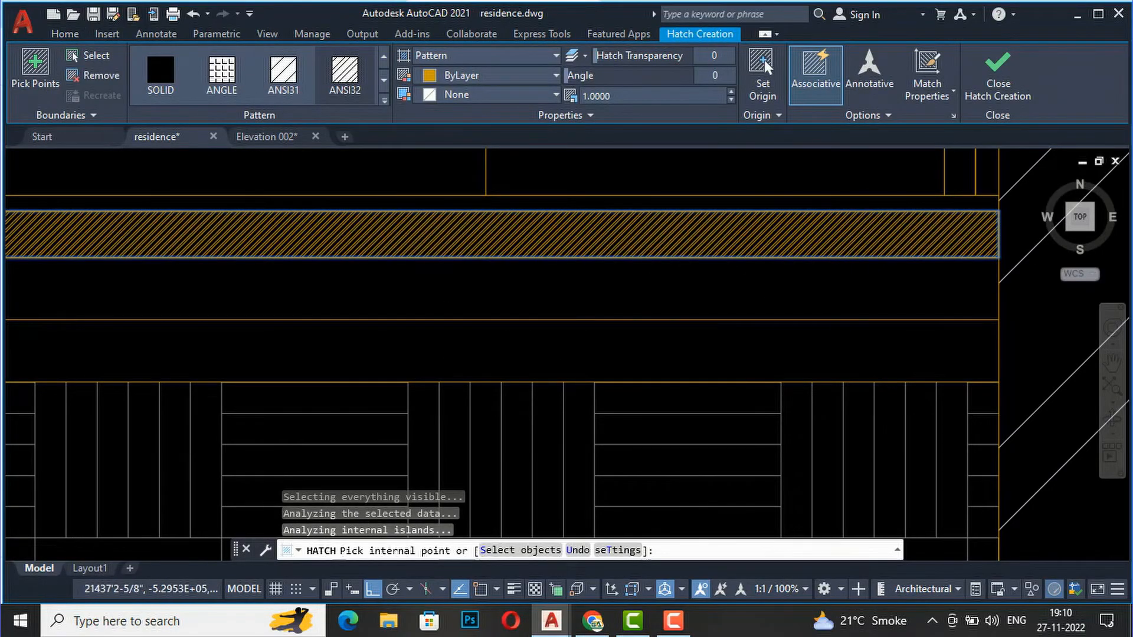
- Draw a rectangle over the same floor strip in the bay between the middle wall and the right wall
{"action": "scroll", "coordinate": [362, 326], "scroll_direction": "down", "scroll_amount": 5}
{"action": "scroll", "coordinate": [563, 333], "scroll_direction": "up", "scroll_amount": 6}
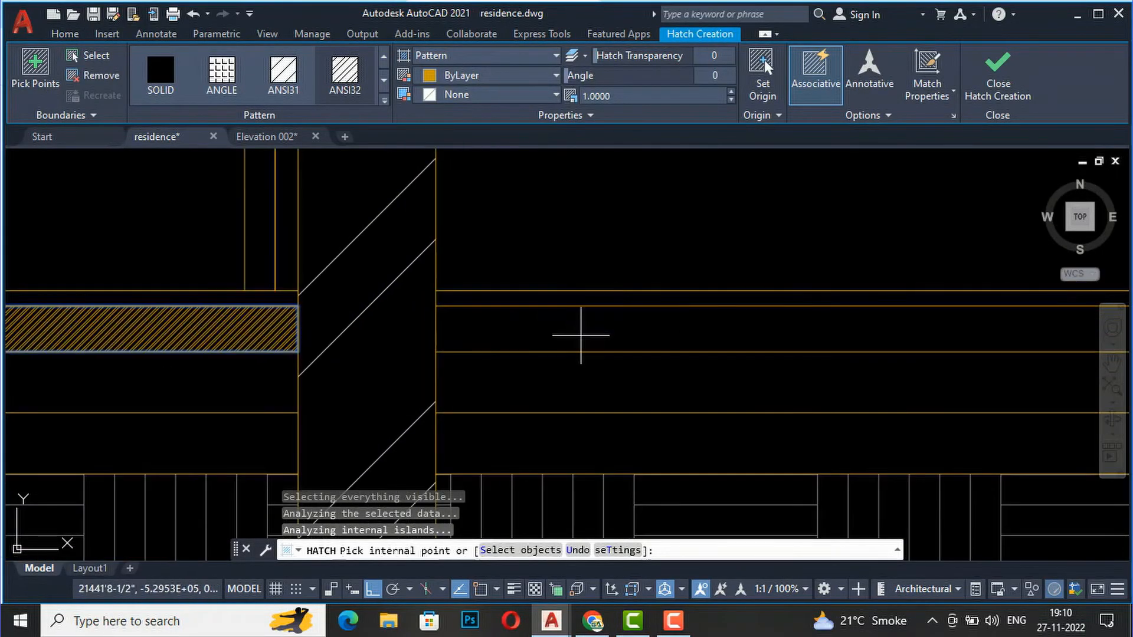
{"action": "left_click", "coordinate": [66, 34]}
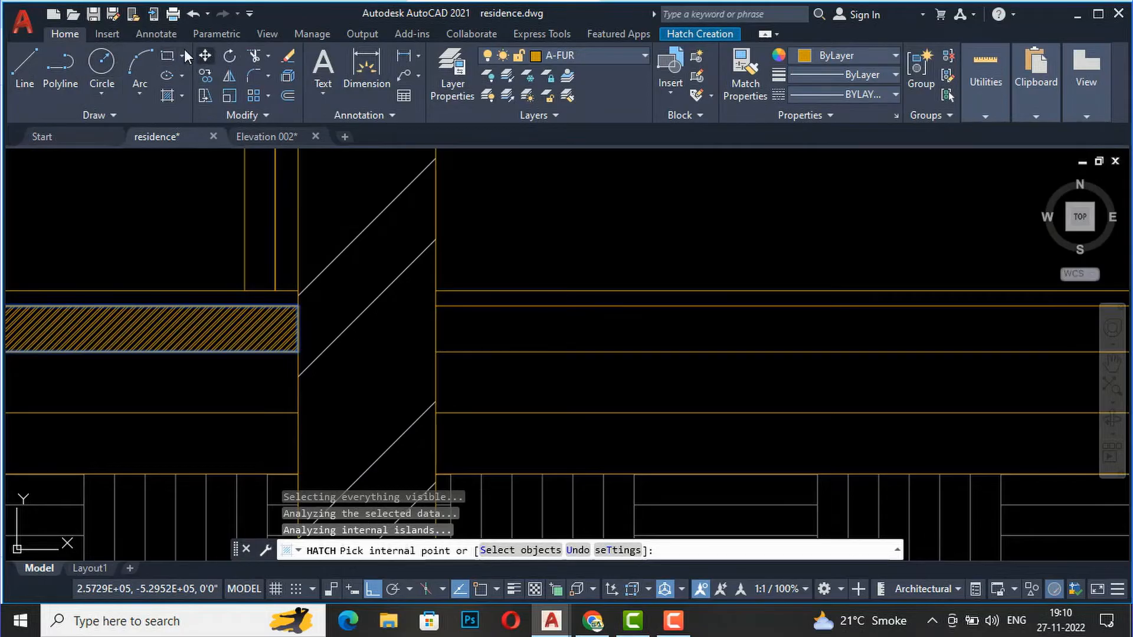
{"action": "left_click", "coordinate": [168, 55]}
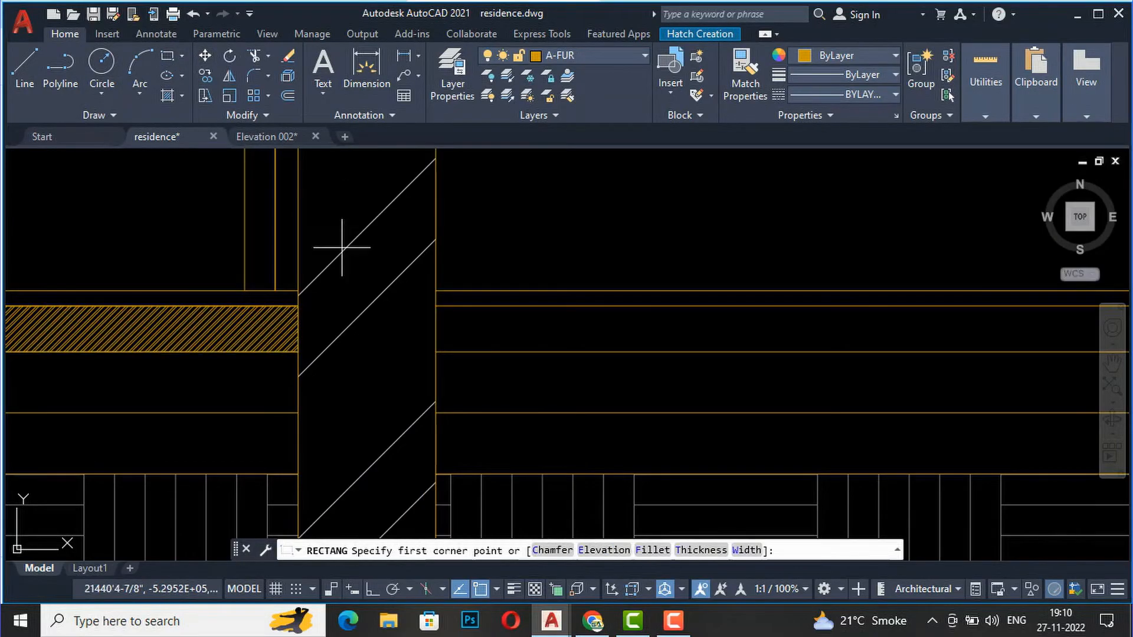
{"action": "left_click", "coordinate": [442, 306]}
{"action": "scroll", "coordinate": [258, 355], "scroll_direction": "down", "scroll_amount": 6}
{"action": "scroll", "coordinate": [701, 342], "scroll_direction": "up", "scroll_amount": 6}
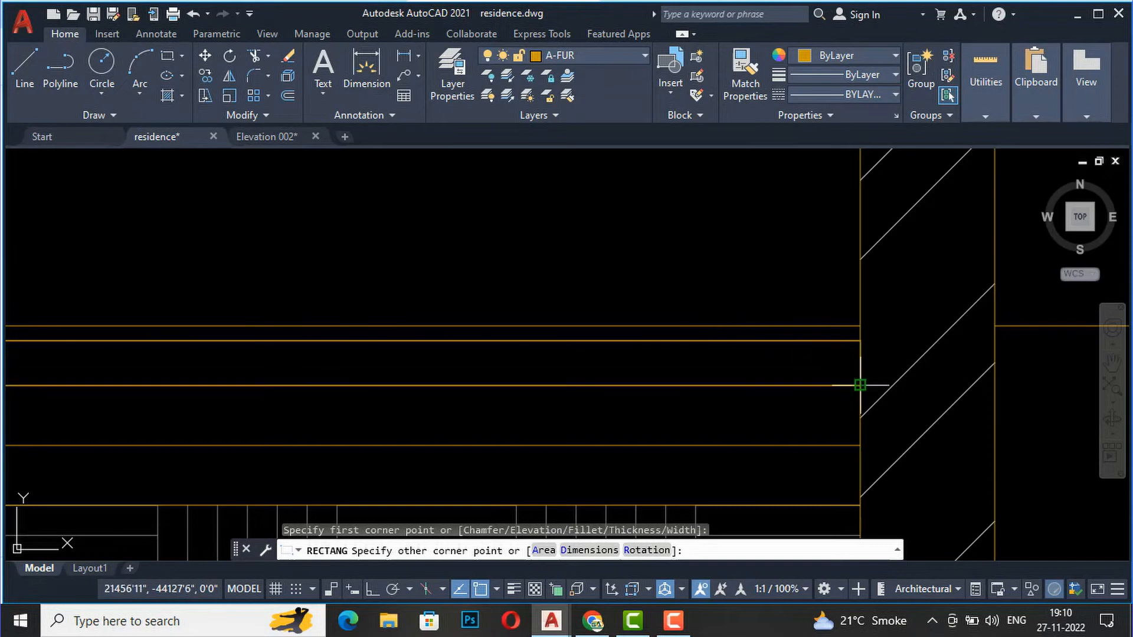
{"action": "left_click", "coordinate": [861, 385]}
- Hatch the floor strip rectangle beyond the middle wall with the ANSI32 pattern
{"action": "type", "text": "h"}
{"action": "key", "text": "Return"}
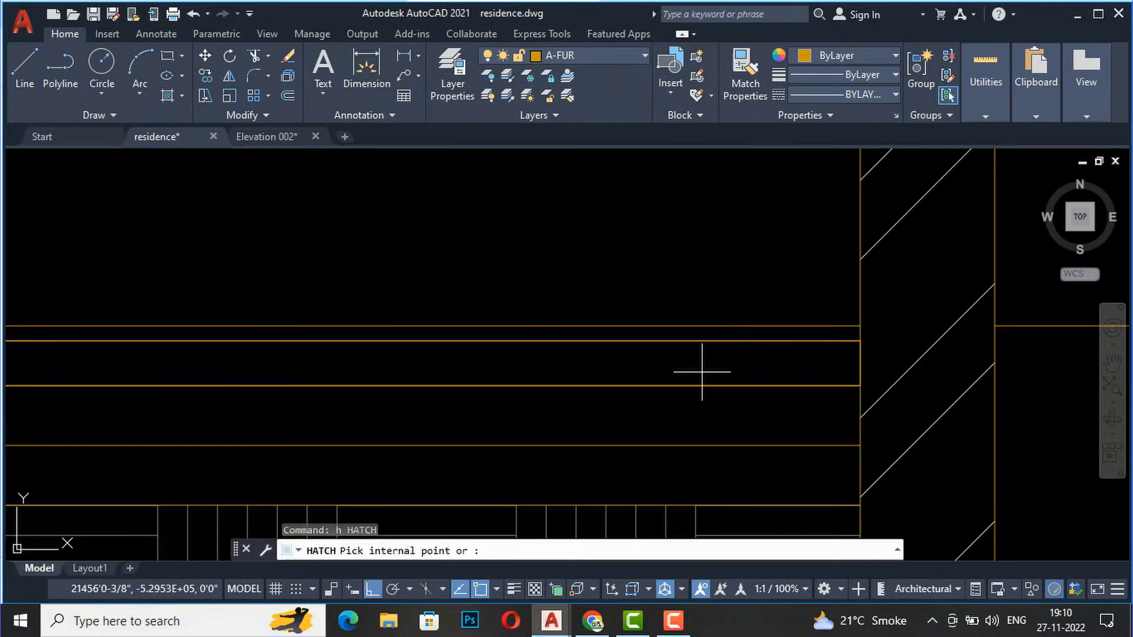
{"action": "left_click", "coordinate": [677, 374]}
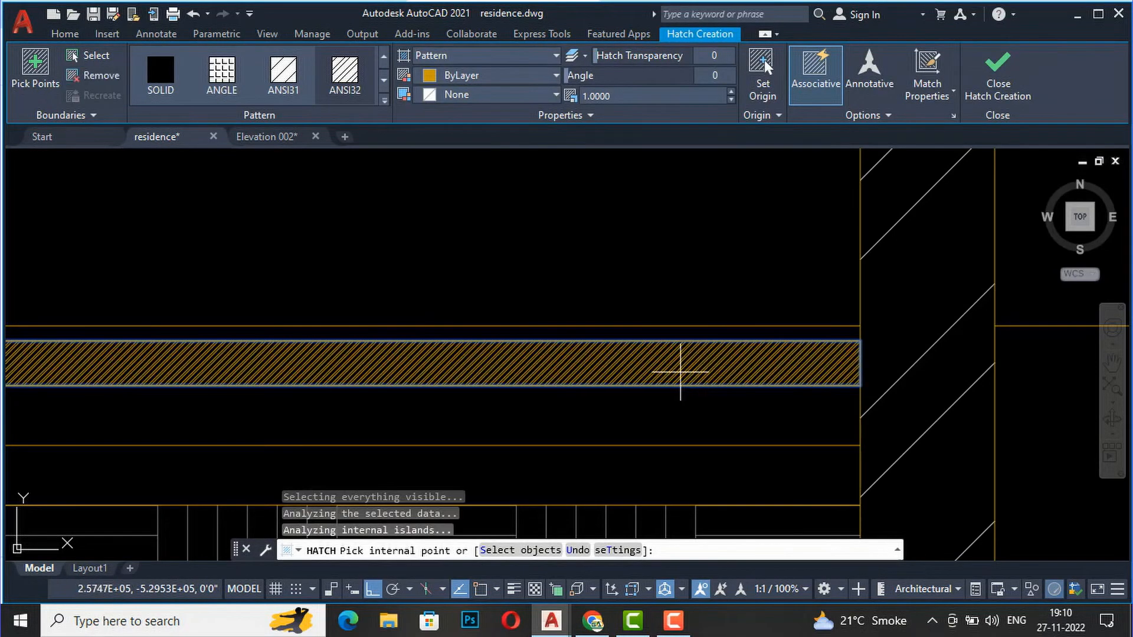
{"action": "key", "text": "Return"}
- Try to hatch the strip between the third and fourth floor lines in the bay between the left and middle walls
{"action": "scroll", "coordinate": [833, 284], "scroll_direction": "down", "scroll_amount": 4}
{"action": "scroll", "coordinate": [833, 295], "scroll_direction": "down", "scroll_amount": 5}
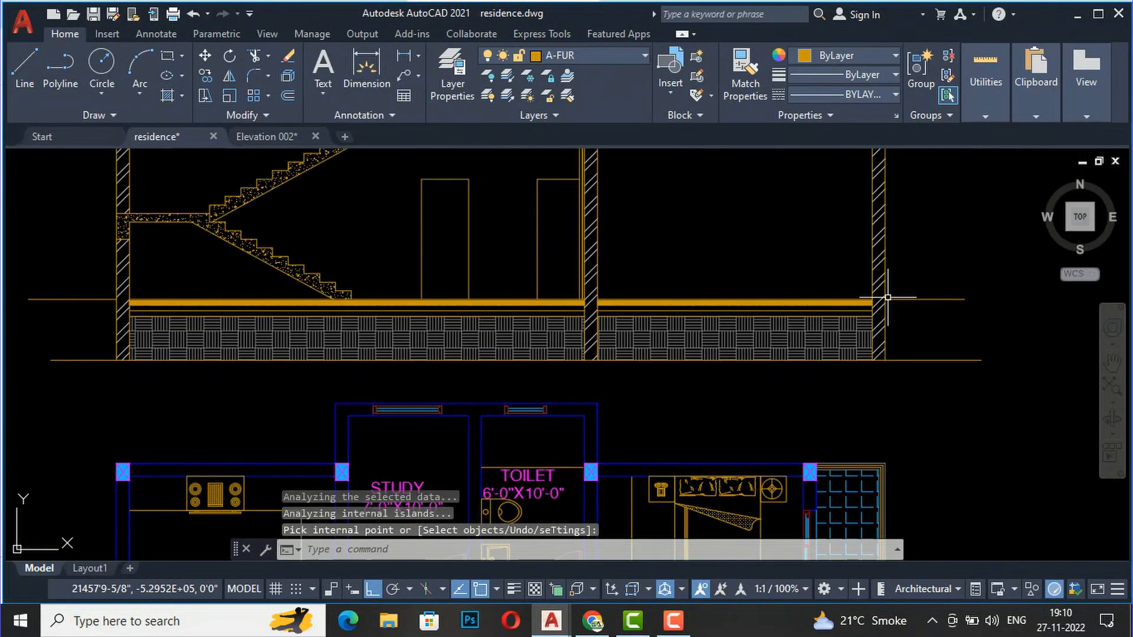
{"action": "scroll", "coordinate": [389, 289], "scroll_direction": "up", "scroll_amount": 5}
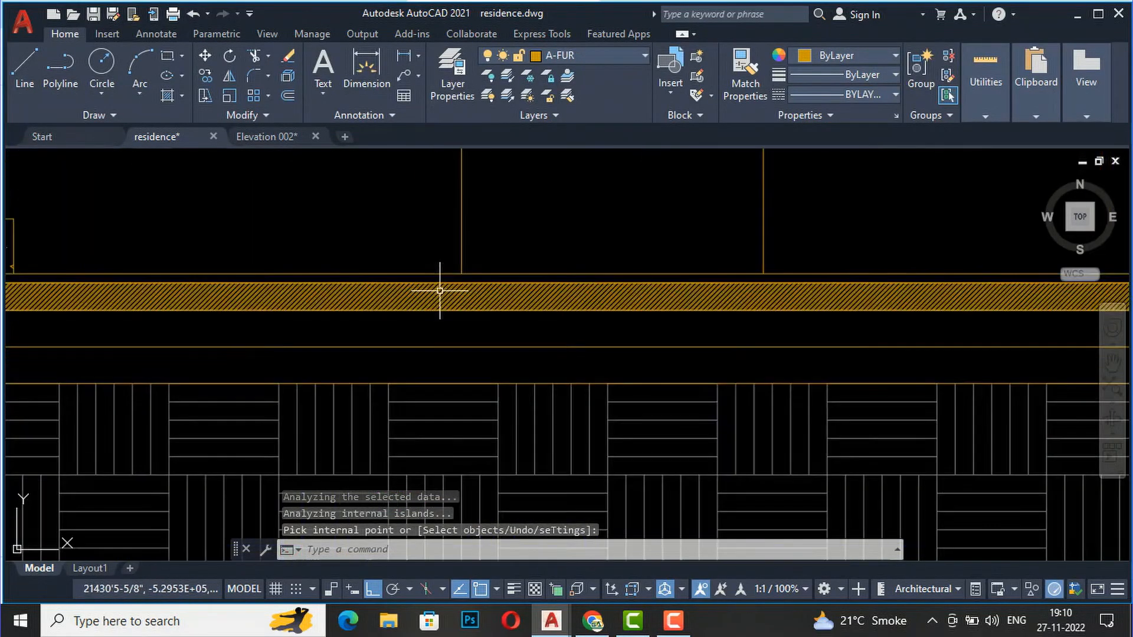
{"action": "scroll", "coordinate": [443, 287], "scroll_direction": "up", "scroll_amount": 3}
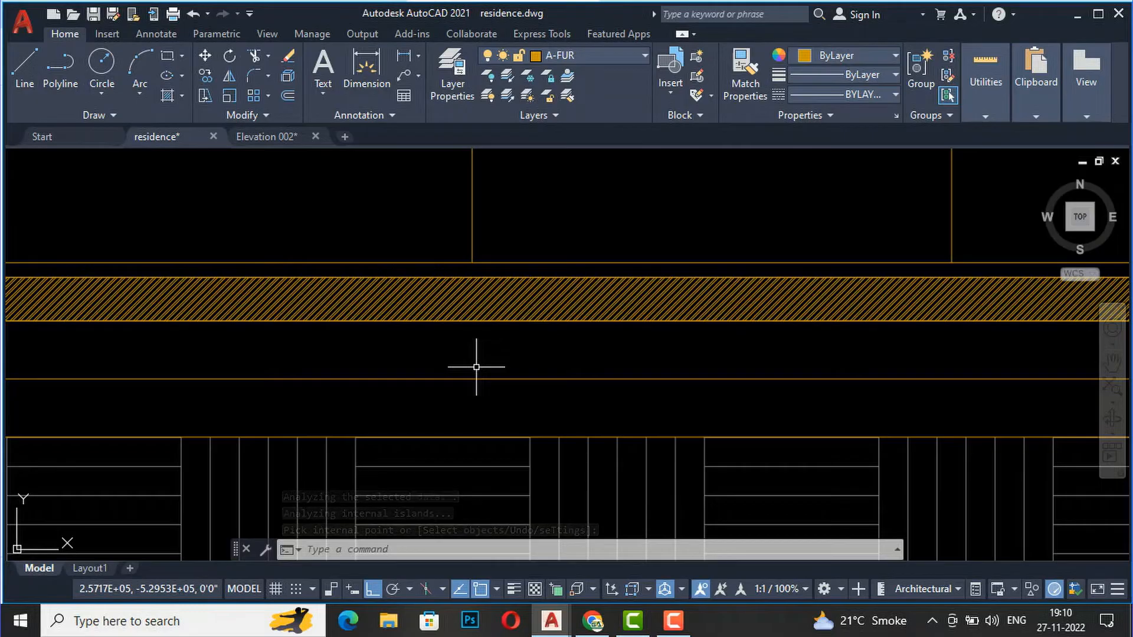
{"action": "type", "text": "h"}
{"action": "key", "text": "Return"}
{"action": "left_click", "coordinate": [513, 329]}
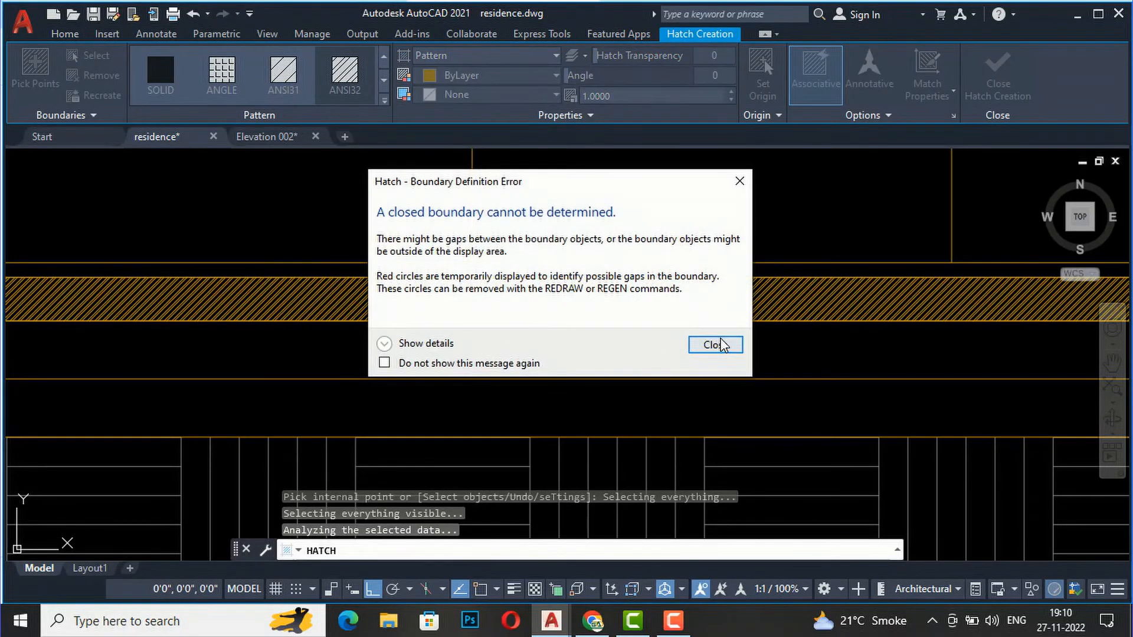
{"action": "left_click", "coordinate": [714, 344]}
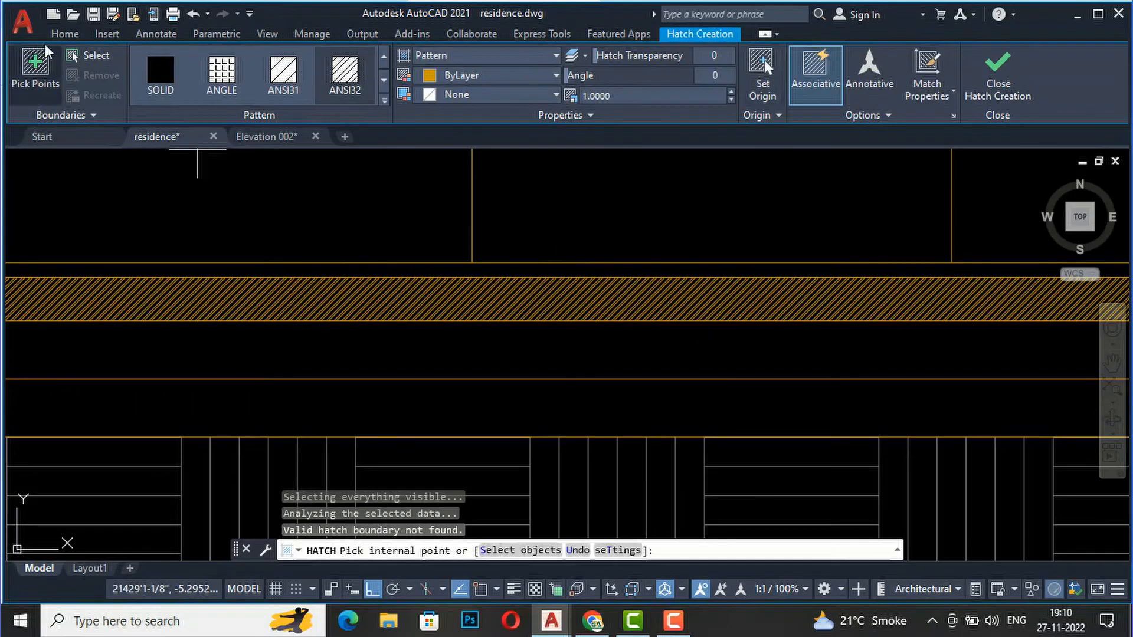
- Draw a rectangle over the strip between the third and fourth floor lines, from the left wall to the middle wall
{"action": "left_click", "coordinate": [59, 37]}
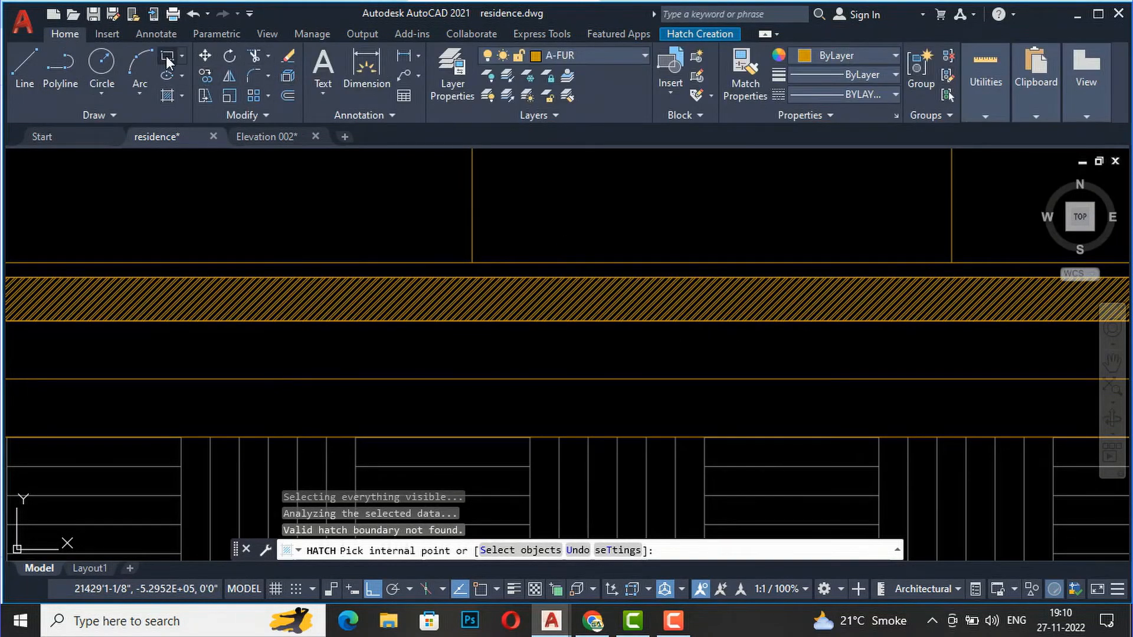
{"action": "scroll", "coordinate": [440, 352], "scroll_direction": "down", "scroll_amount": 6}
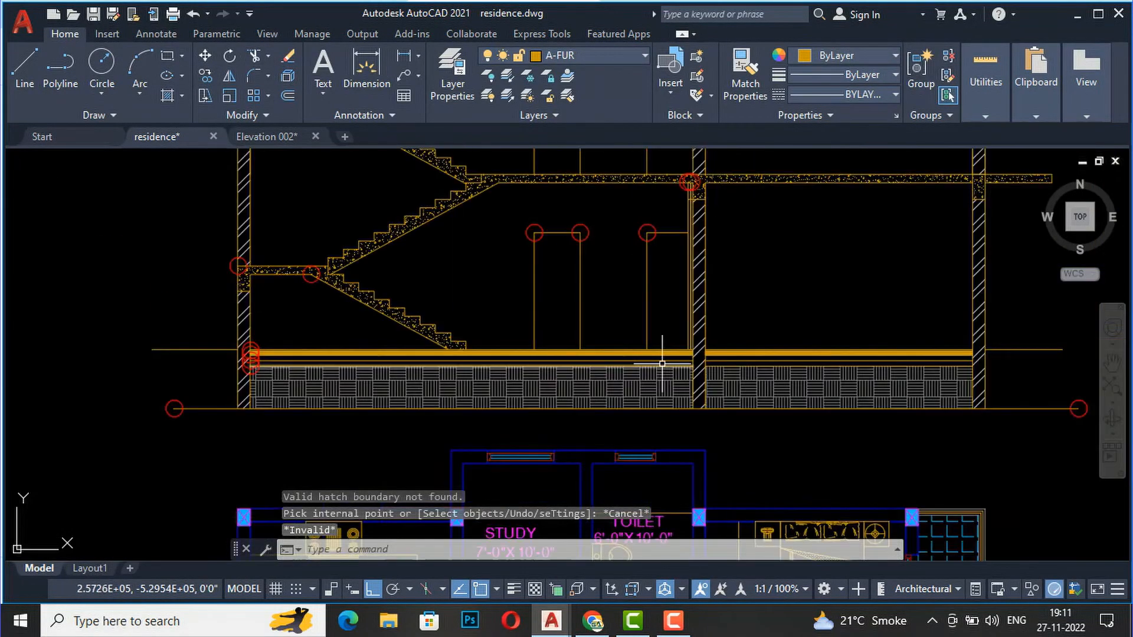
{"action": "scroll", "coordinate": [243, 350], "scroll_direction": "up", "scroll_amount": 5}
{"action": "scroll", "coordinate": [244, 351], "scroll_direction": "up", "scroll_amount": 10}
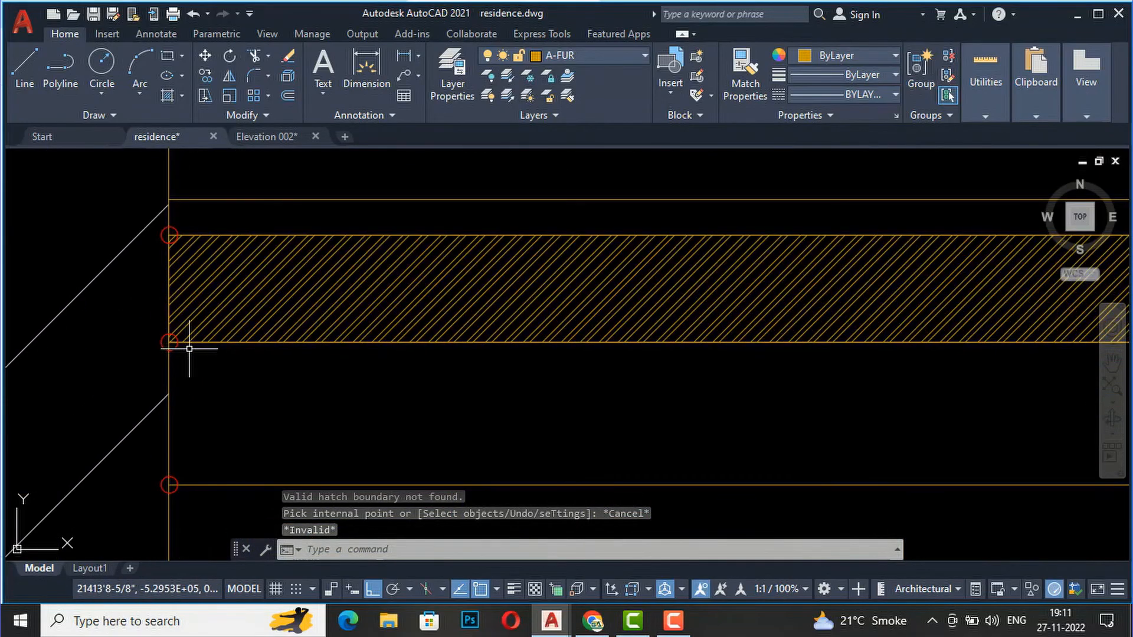
{"action": "scroll", "coordinate": [163, 343], "scroll_direction": "up", "scroll_amount": 4}
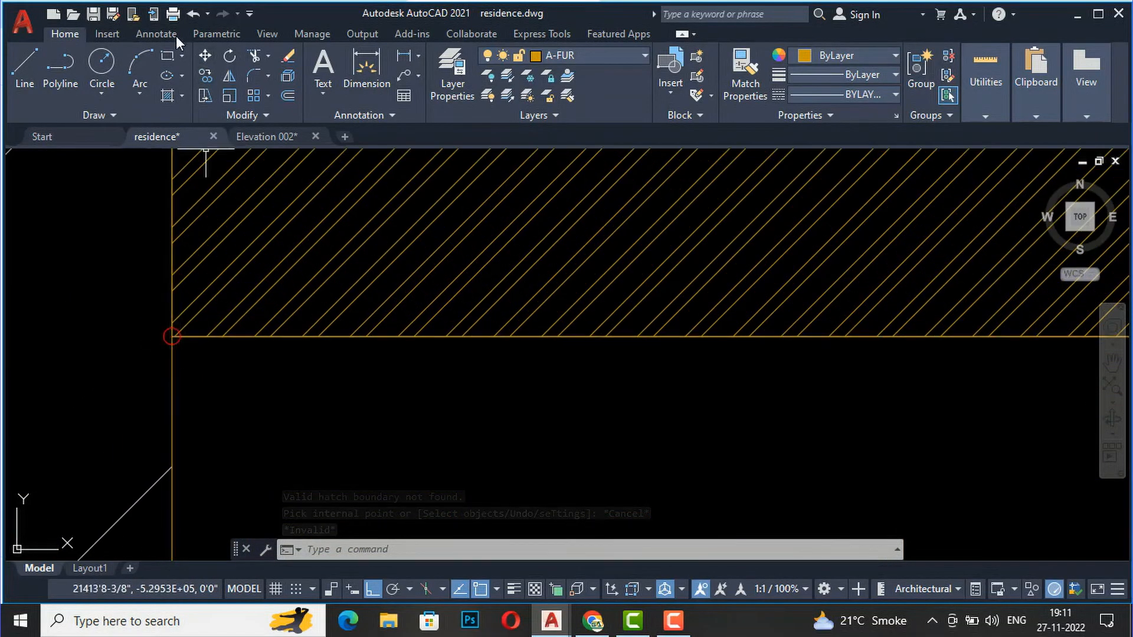
{"action": "left_click", "coordinate": [168, 57]}
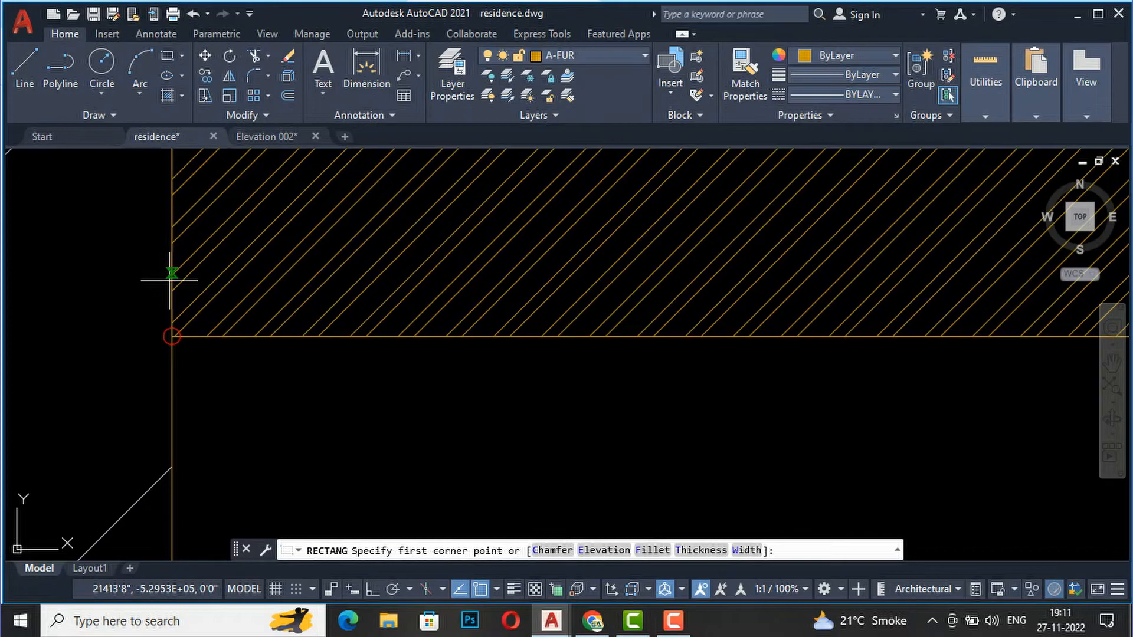
{"action": "left_click", "coordinate": [172, 336]}
{"action": "scroll", "coordinate": [171, 334], "scroll_direction": "down", "scroll_amount": 6}
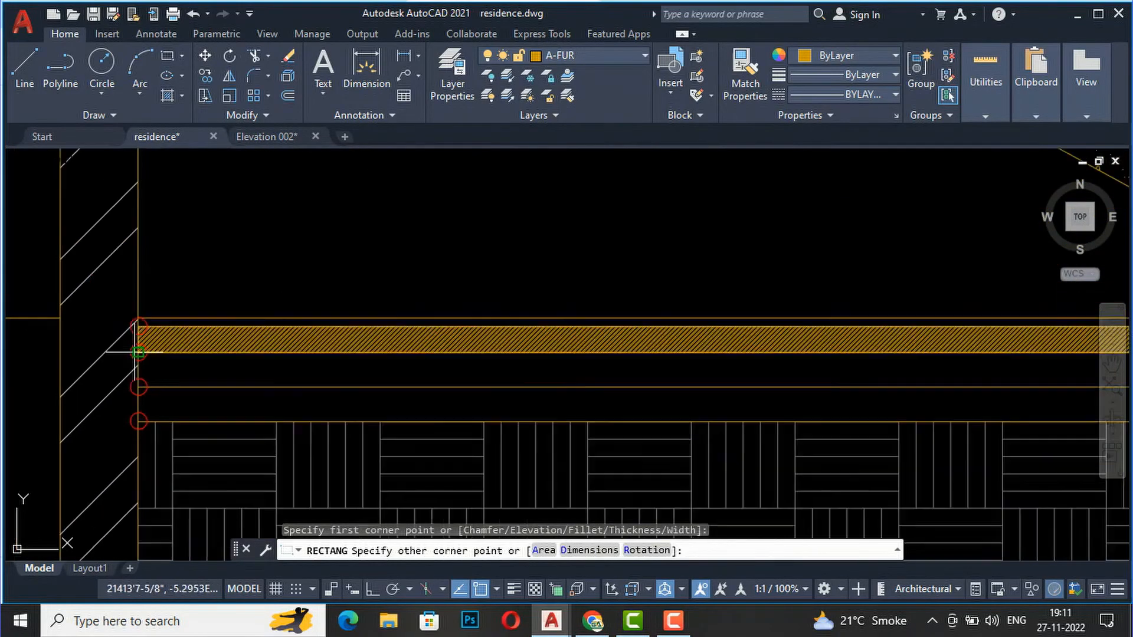
{"action": "scroll", "coordinate": [302, 367], "scroll_direction": "down", "scroll_amount": 4}
{"action": "scroll", "coordinate": [918, 374], "scroll_direction": "up", "scroll_amount": 6}
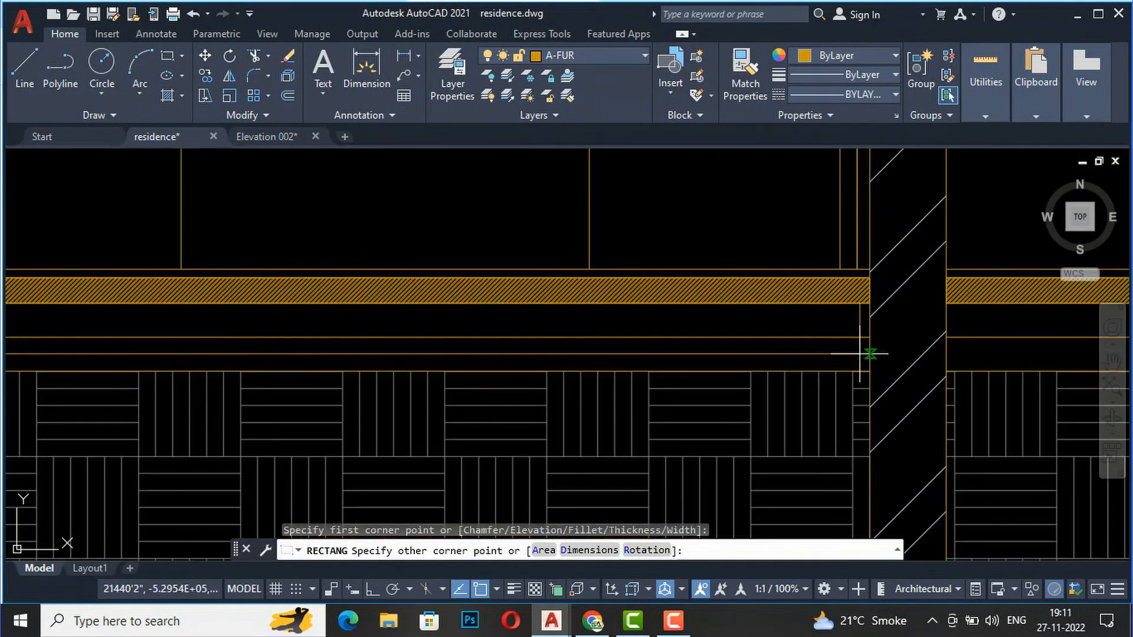
{"action": "left_click", "coordinate": [869, 337]}
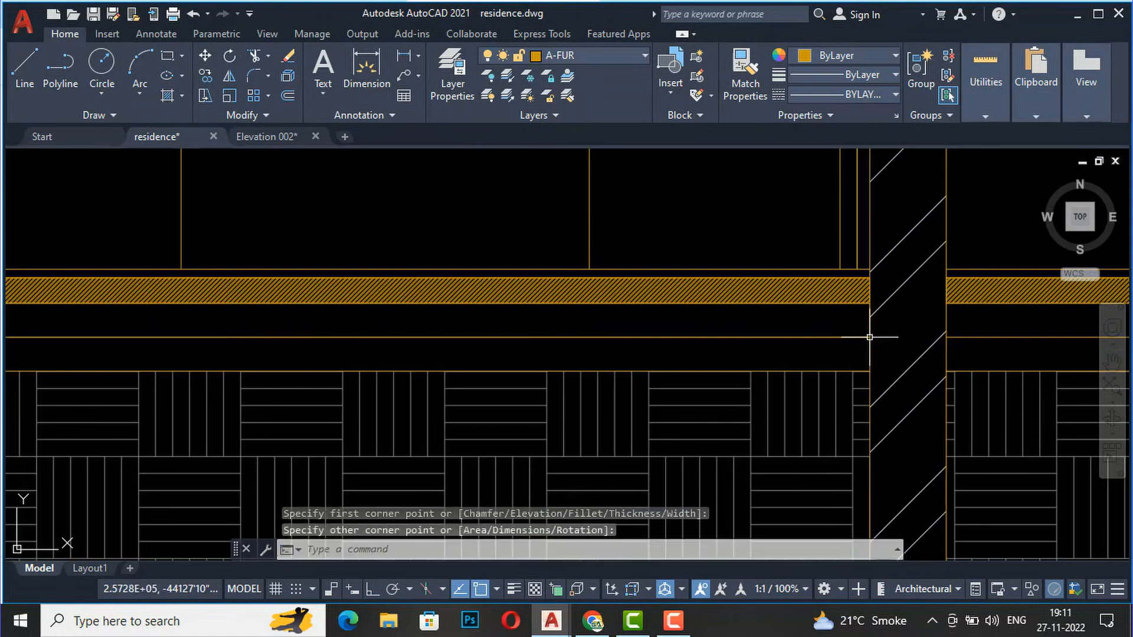
- Draw a rectangle over the strip between the third and fourth floor lines, from the middle wall to the right wall
{"action": "scroll", "coordinate": [260, 358], "scroll_direction": "down", "scroll_amount": 4}
{"action": "scroll", "coordinate": [678, 357], "scroll_direction": "up", "scroll_amount": 4}
{"action": "key", "text": "Return"}
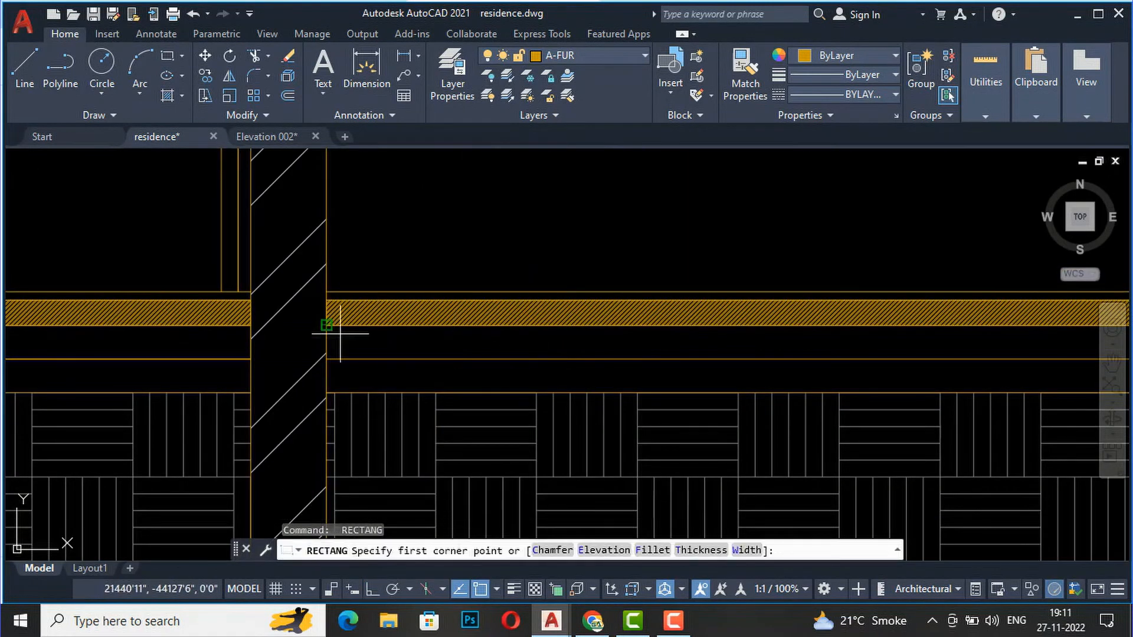
{"action": "left_click", "coordinate": [326, 325]}
{"action": "scroll", "coordinate": [285, 341], "scroll_direction": "down", "scroll_amount": 3}
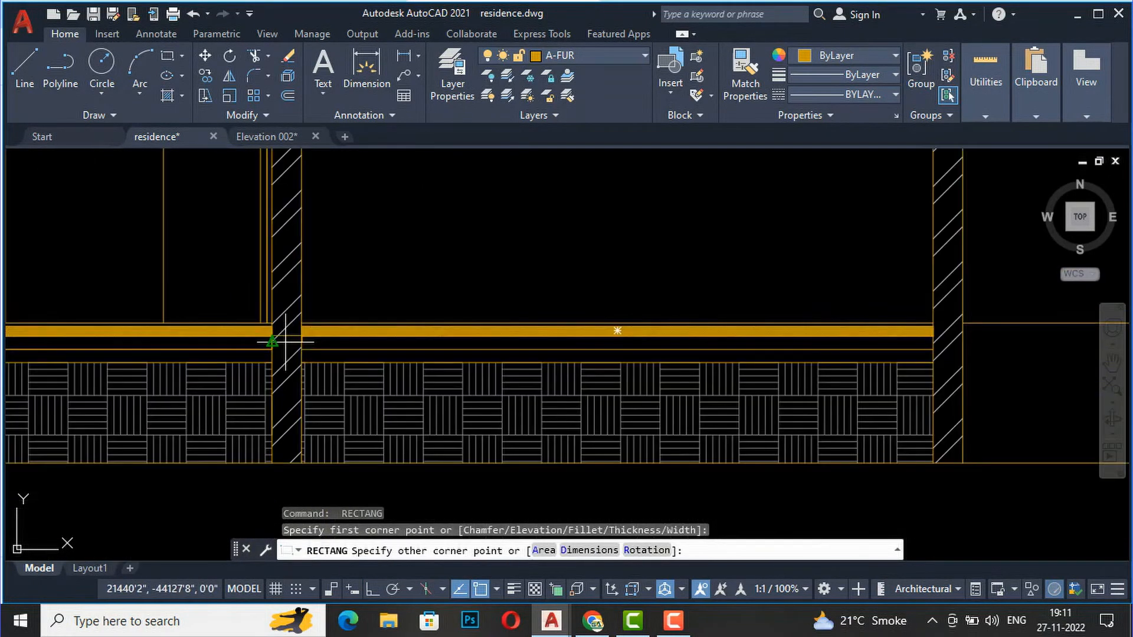
{"action": "scroll", "coordinate": [285, 341], "scroll_direction": "down", "scroll_amount": 2}
{"action": "scroll", "coordinate": [707, 339], "scroll_direction": "up", "scroll_amount": 3}
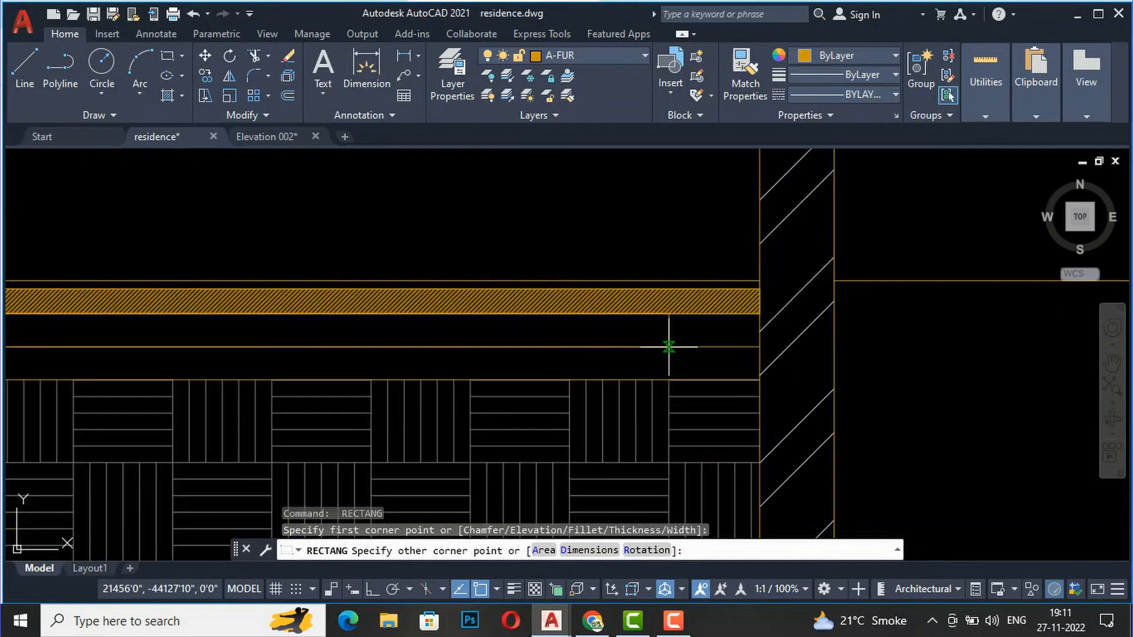
{"action": "left_click", "coordinate": [759, 346]}
- Hatch the rectangle between the third and fourth floor lines in the bay beyond the middle wall
{"action": "type", "text": "h"}
{"action": "key", "text": "Return"}
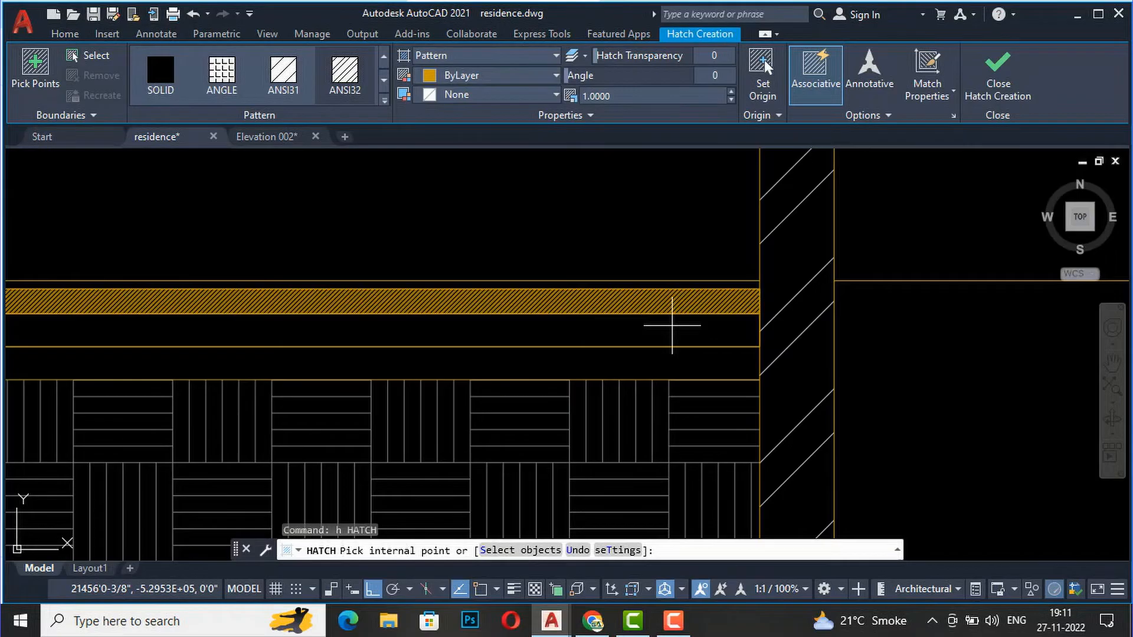
{"action": "left_click", "coordinate": [672, 325]}
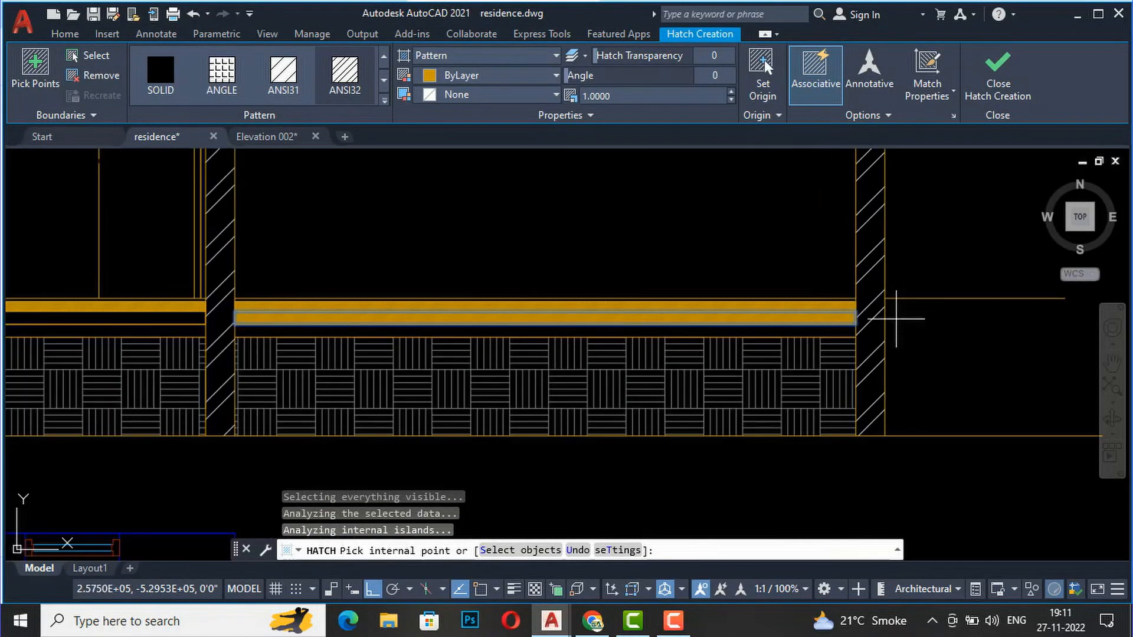
{"action": "key", "text": "Return"}
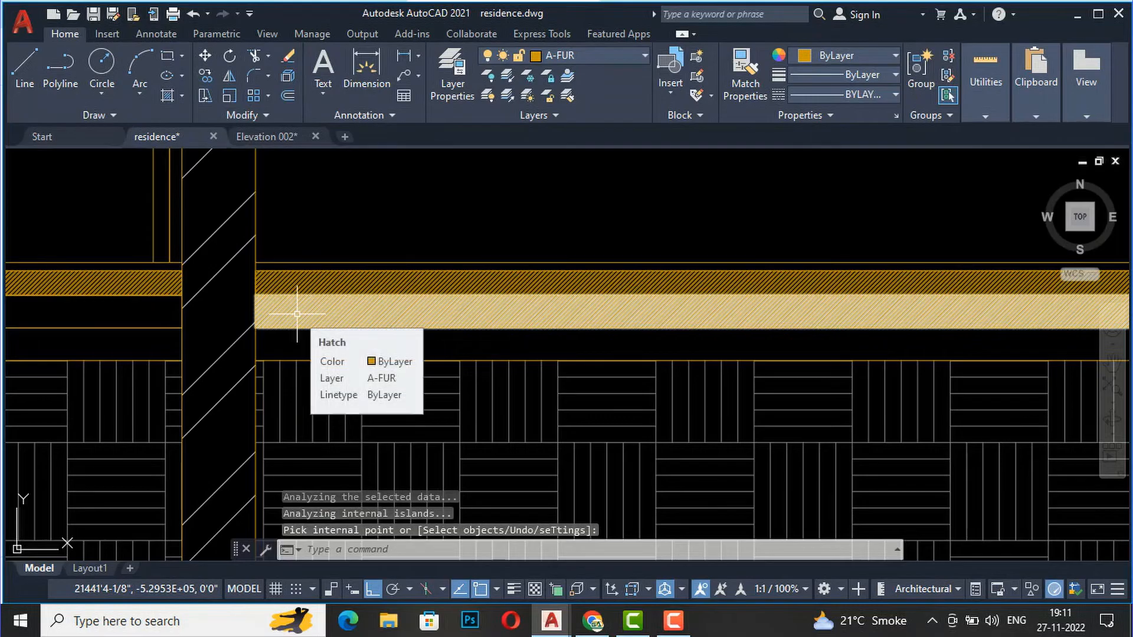
- Change the pattern of the new hatch beyond the middle wall to AR-CONC
{"action": "left_click", "coordinate": [296, 314]}
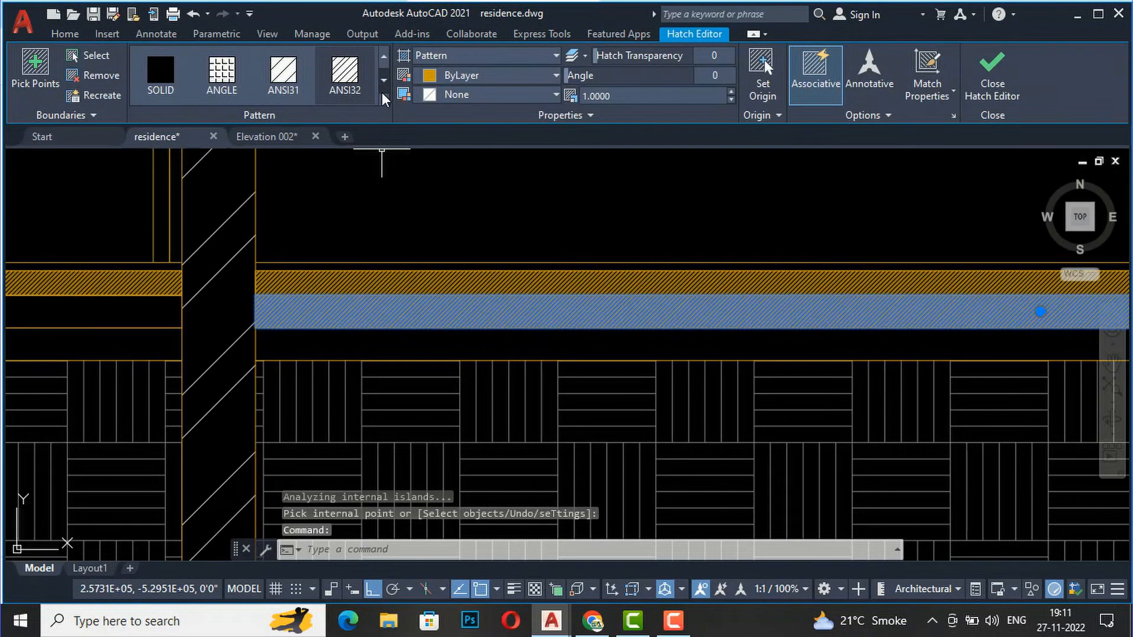
{"action": "left_click", "coordinate": [381, 88]}
{"action": "left_click", "coordinate": [382, 102]}
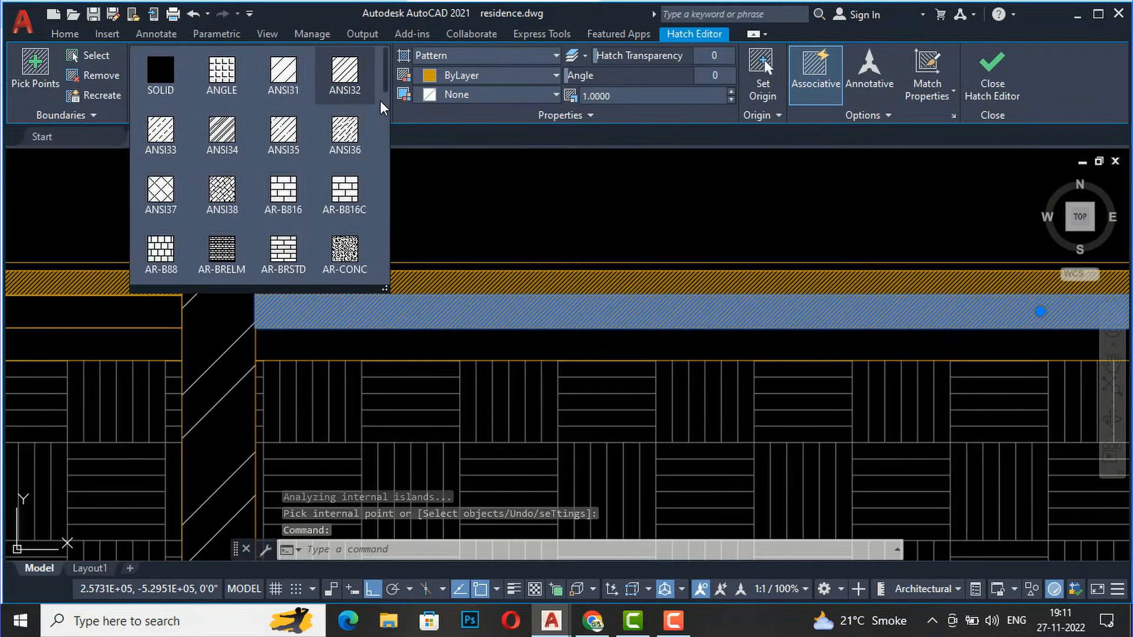
{"action": "left_click", "coordinate": [353, 236]}
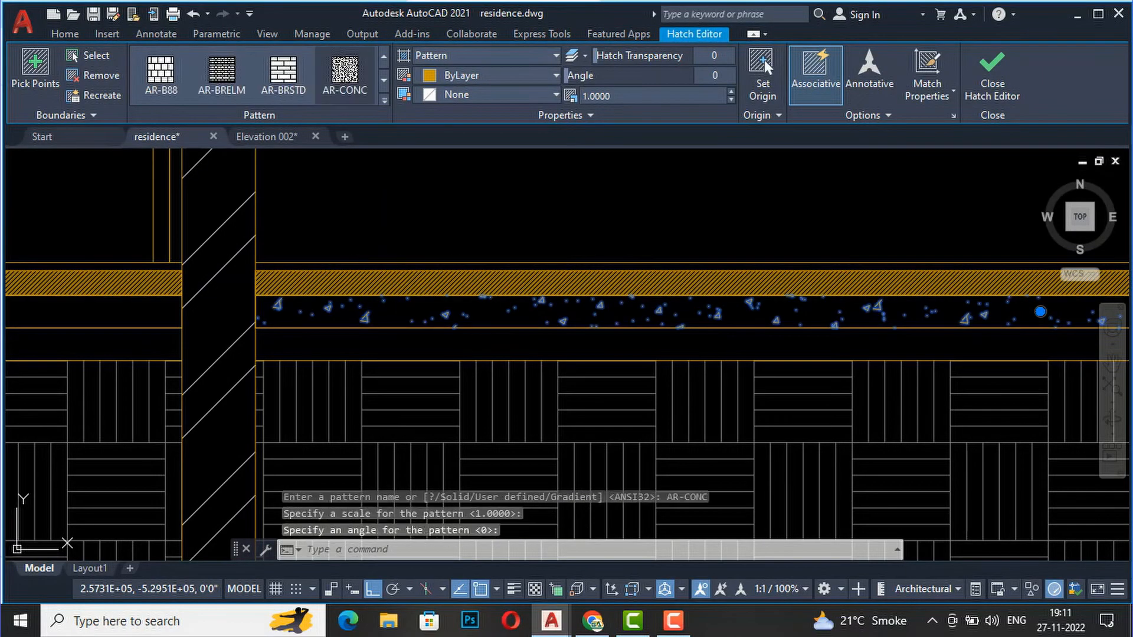
- Hatch the rectangle between the third and fourth floor lines in the staircase bay, up to the middle wall
{"action": "key", "text": "Escape"}
{"action": "scroll", "coordinate": [888, 286], "scroll_direction": "down", "scroll_amount": 5}
{"action": "scroll", "coordinate": [472, 327], "scroll_direction": "up", "scroll_amount": 5}
{"action": "type", "text": "h"}
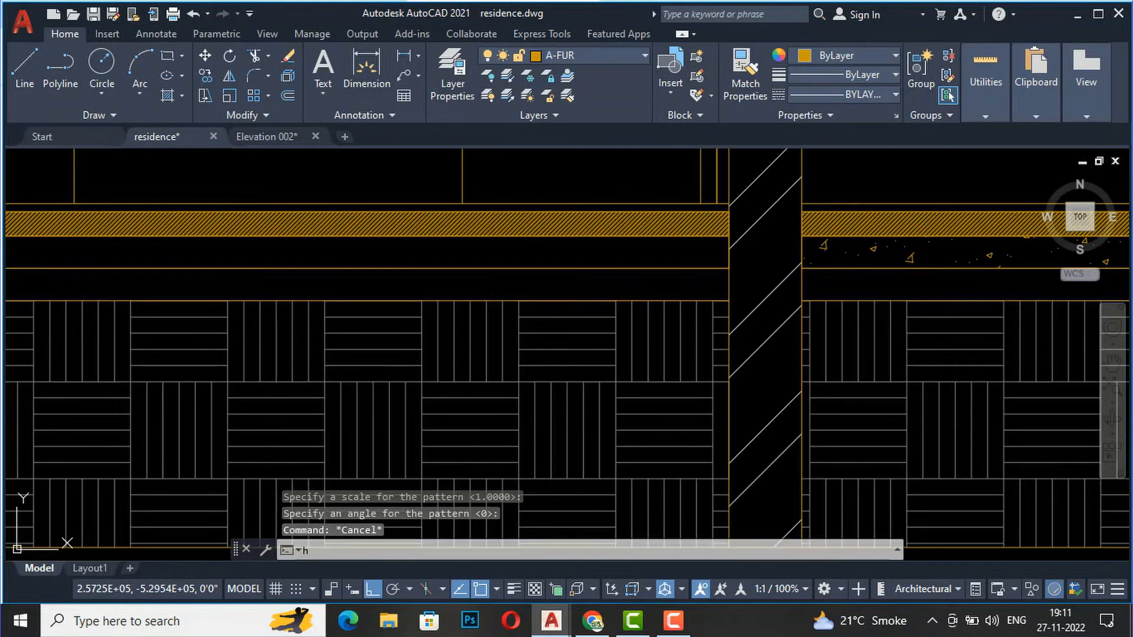
{"action": "key", "text": "Return"}
{"action": "left_click", "coordinate": [547, 255]}
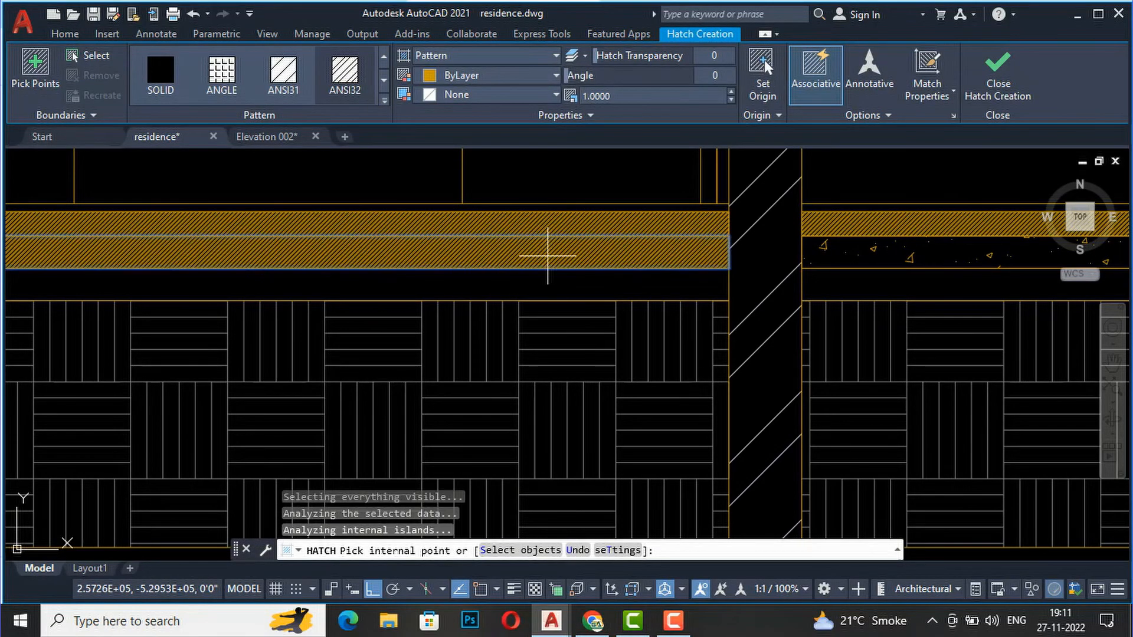
{"action": "key", "text": "Return"}
- Match the properties of the staircase bay's new hatch to the AR-CONC hatch beyond the middle wall
{"action": "type", "text": "MA"}
{"action": "key", "text": "Return"}
{"action": "left_click", "coordinate": [979, 262]}
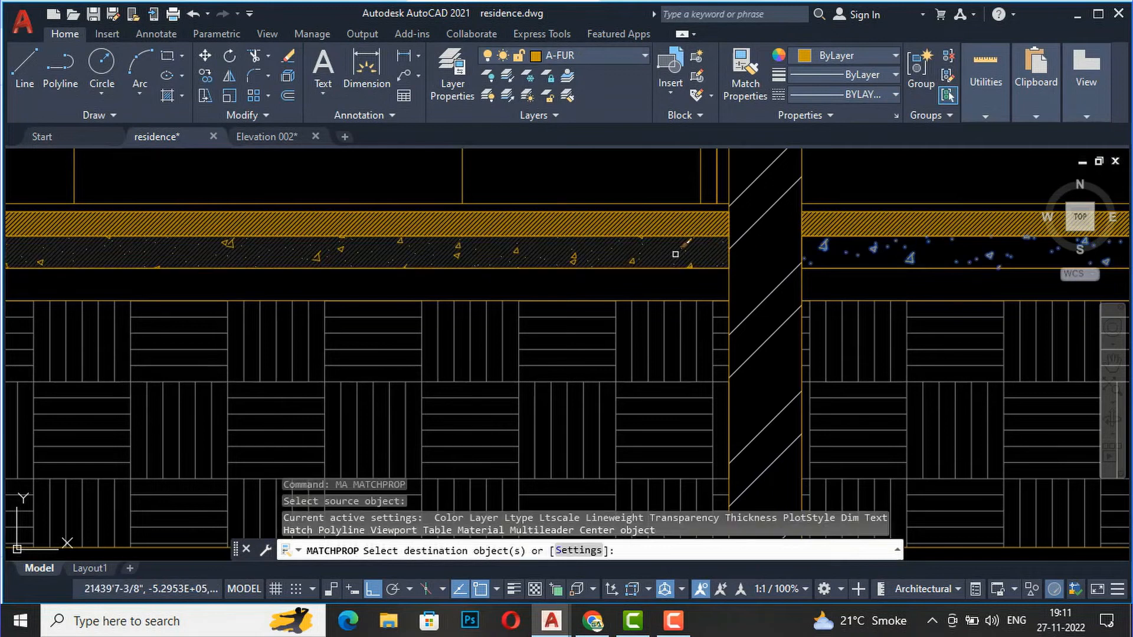
{"action": "left_click", "coordinate": [548, 260]}
- Draw a rectangle over the strip between the fourth and fifth floor lines, from the left wall to the middle wall
{"action": "scroll", "coordinate": [548, 292], "scroll_direction": "down", "scroll_amount": 6}
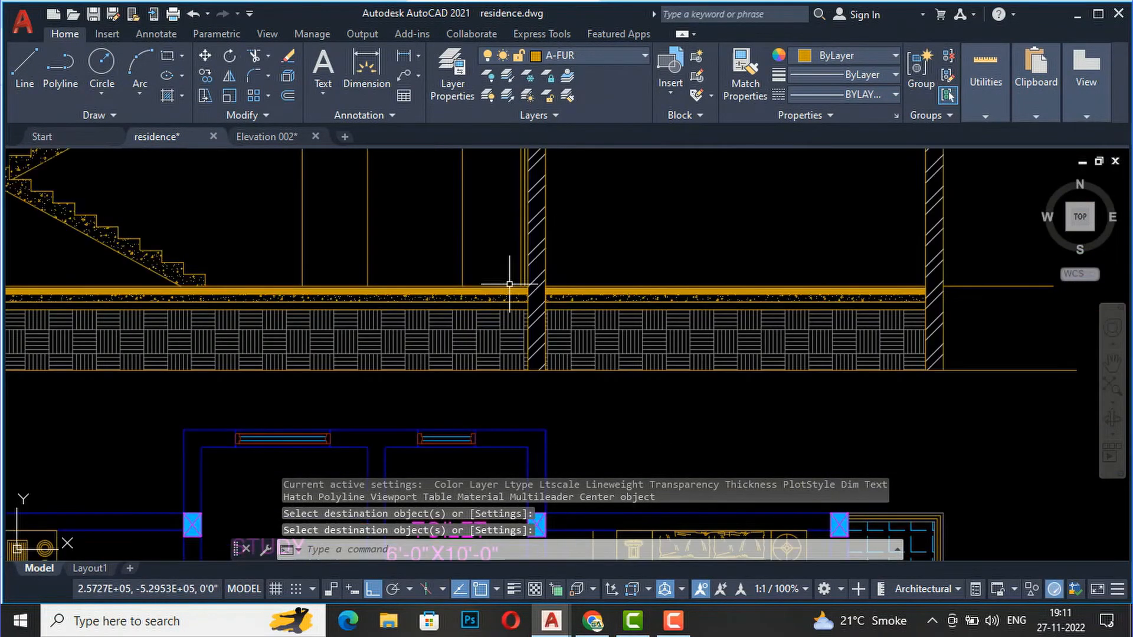
{"action": "scroll", "coordinate": [956, 296], "scroll_direction": "down", "scroll_amount": 5}
{"action": "scroll", "coordinate": [316, 296], "scroll_direction": "up", "scroll_amount": 8}
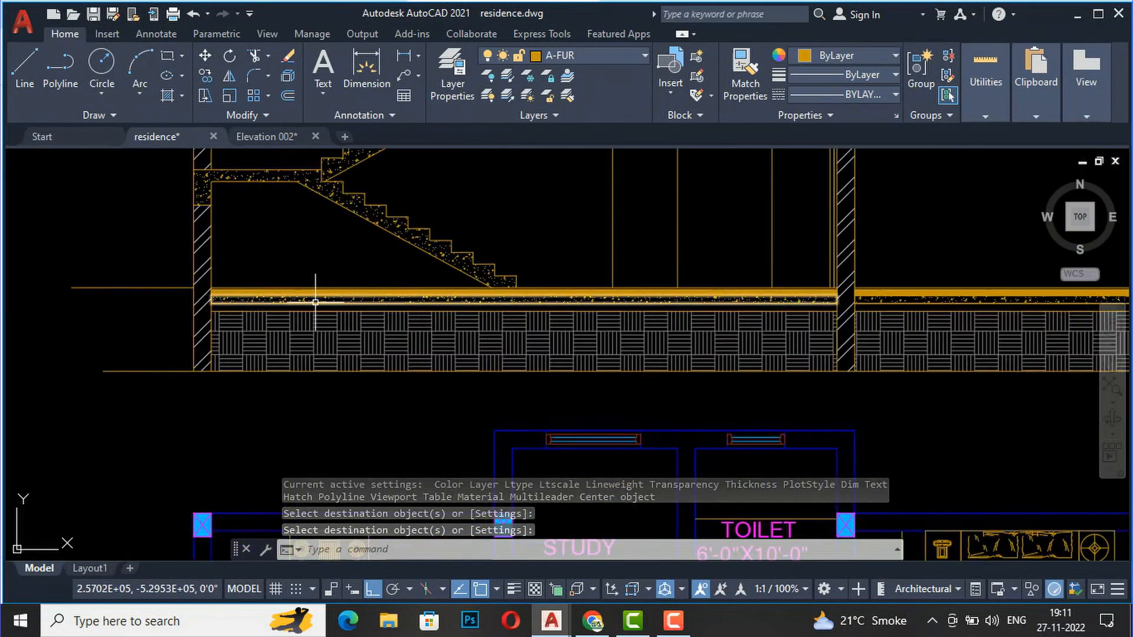
{"action": "key", "text": "Escape"}
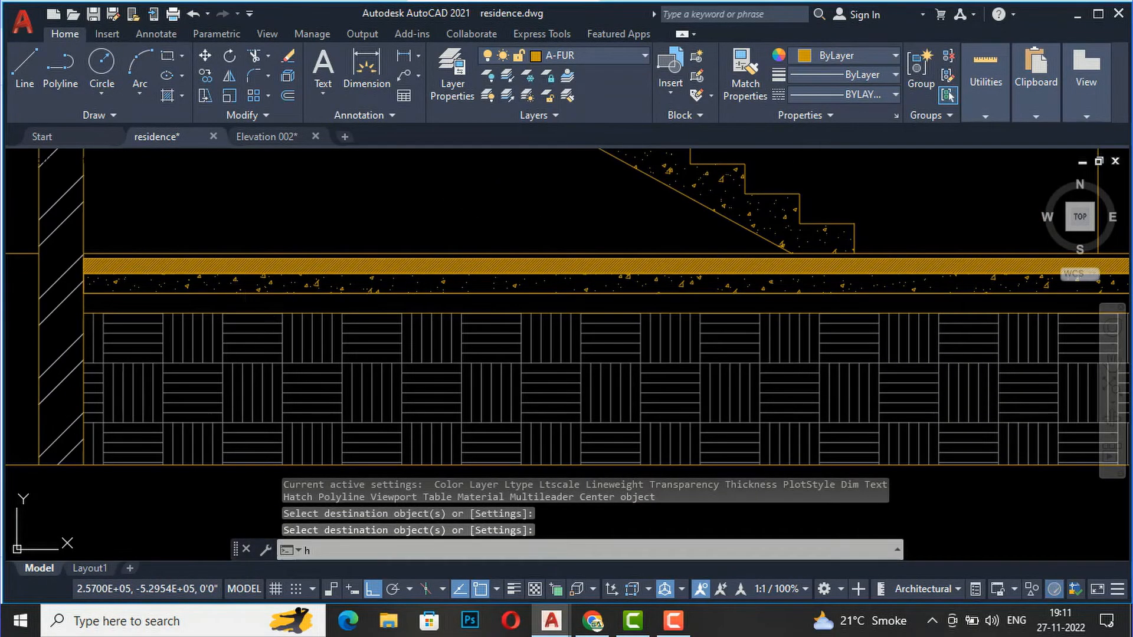
{"action": "type", "text": "h"}
{"action": "key", "text": "Return"}
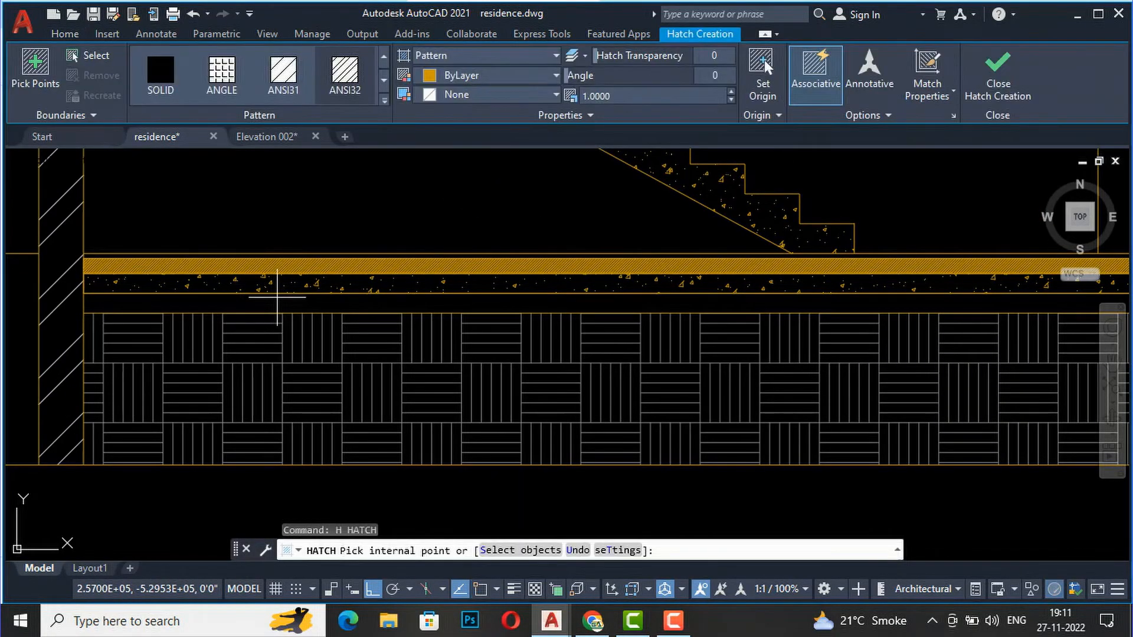
{"action": "left_click", "coordinate": [75, 36]}
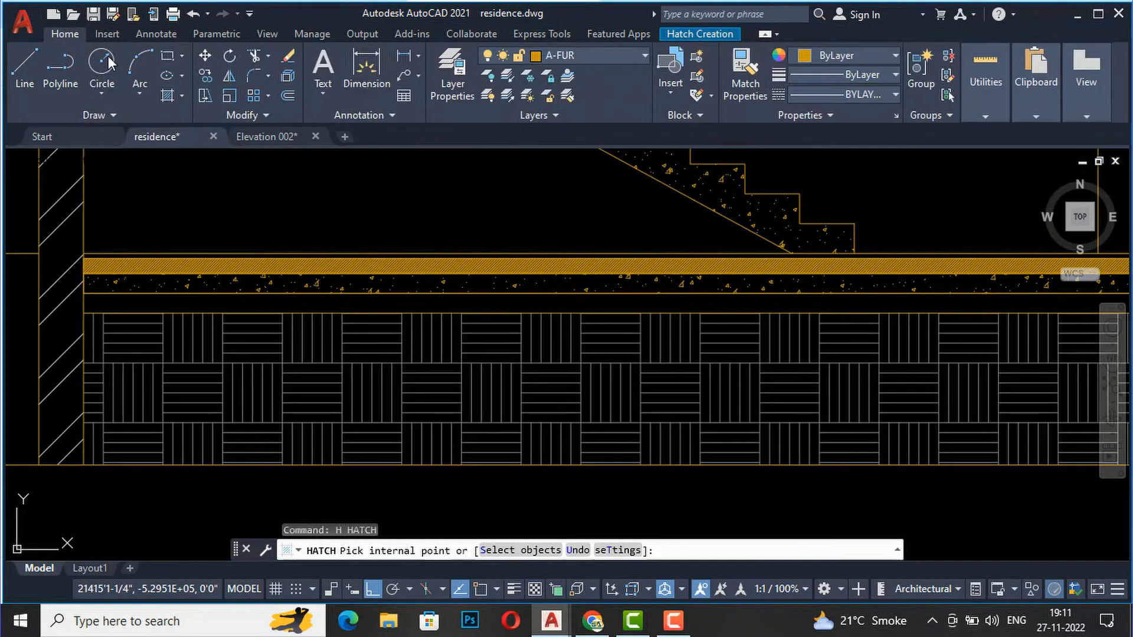
{"action": "left_click", "coordinate": [168, 56]}
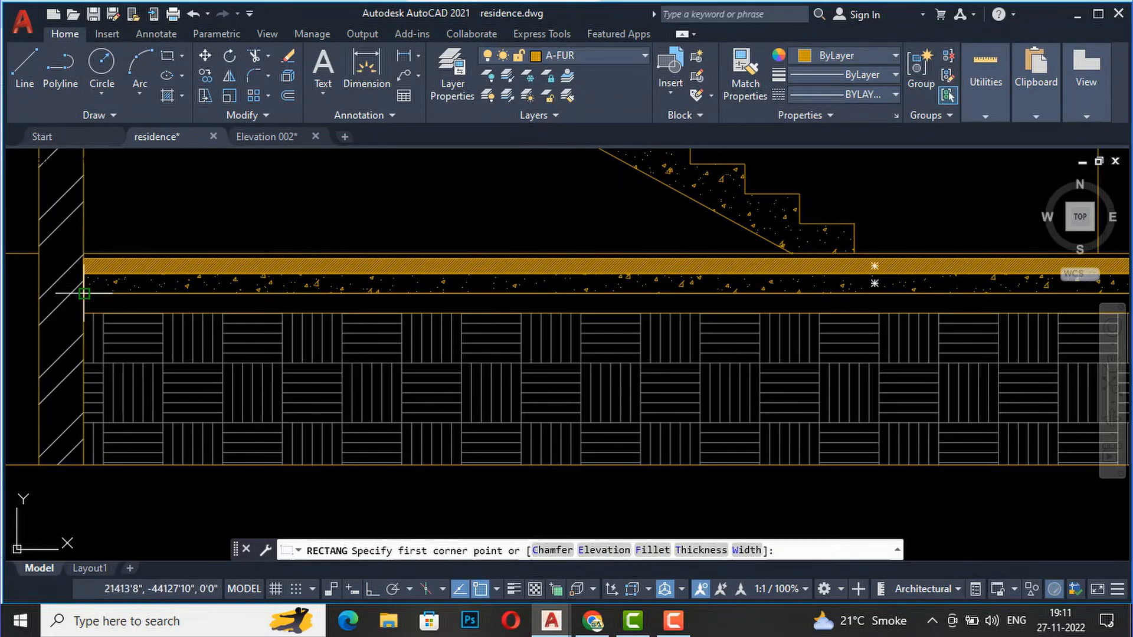
{"action": "left_click", "coordinate": [84, 293]}
{"action": "scroll", "coordinate": [113, 306], "scroll_direction": "down", "scroll_amount": 5}
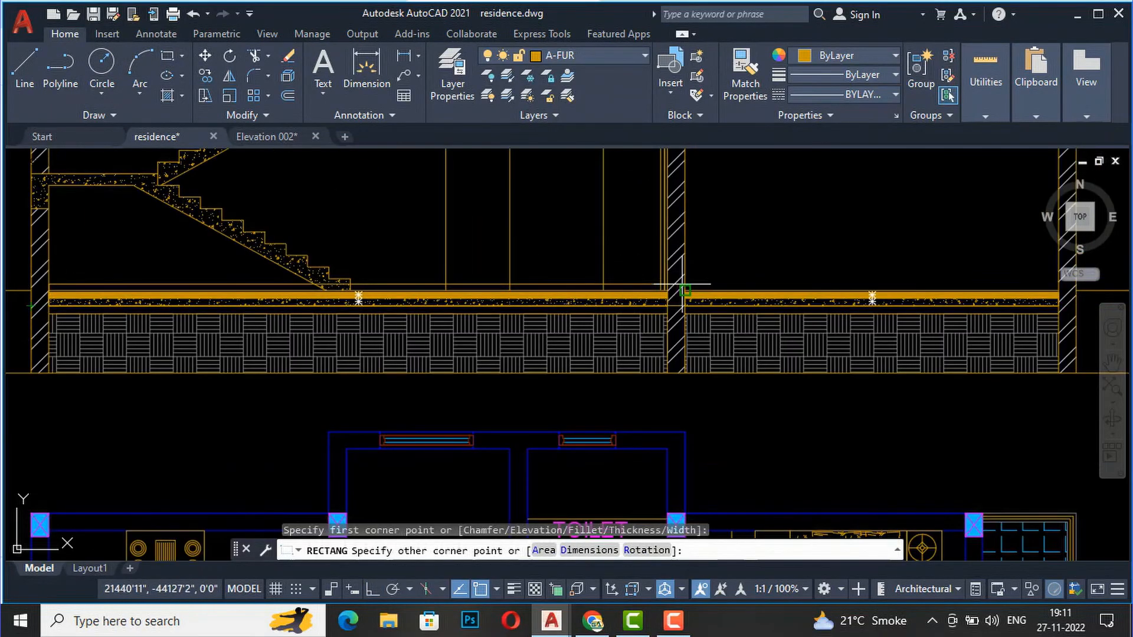
{"action": "scroll", "coordinate": [678, 296], "scroll_direction": "up", "scroll_amount": 5}
{"action": "left_click", "coordinate": [604, 396]}
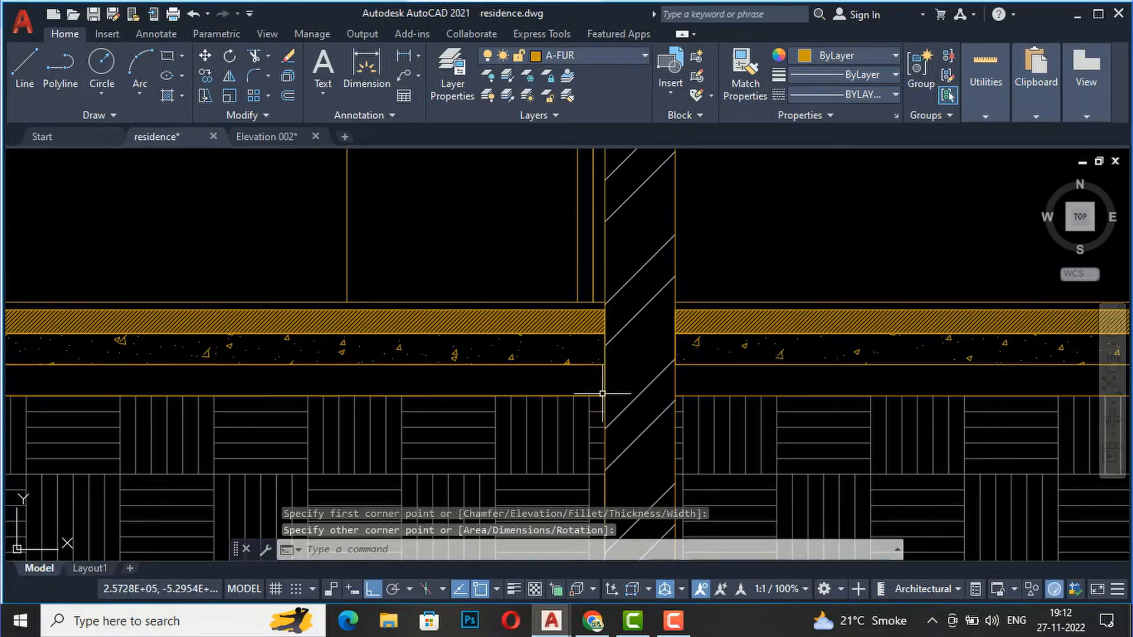
- Draw a rectangle over the strip between the fourth and fifth floor lines, from the middle wall to the right wall
{"action": "key", "text": "Return"}
{"action": "left_click", "coordinate": [674, 364]}
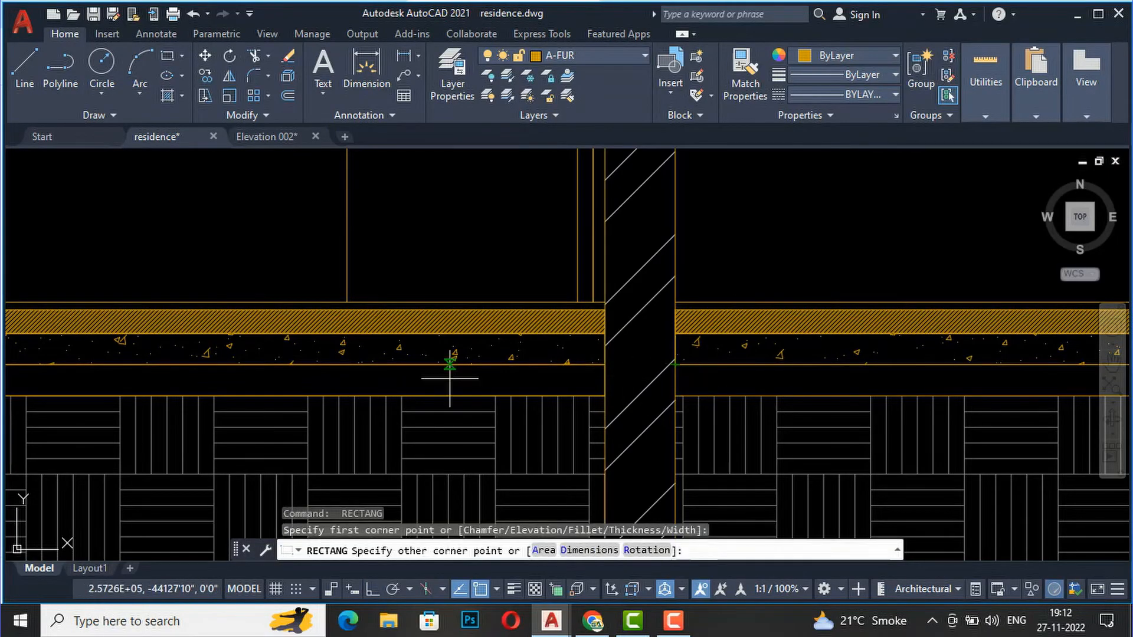
{"action": "scroll", "coordinate": [627, 381], "scroll_direction": "down", "scroll_amount": 3}
{"action": "scroll", "coordinate": [761, 369], "scroll_direction": "up", "scroll_amount": 3}
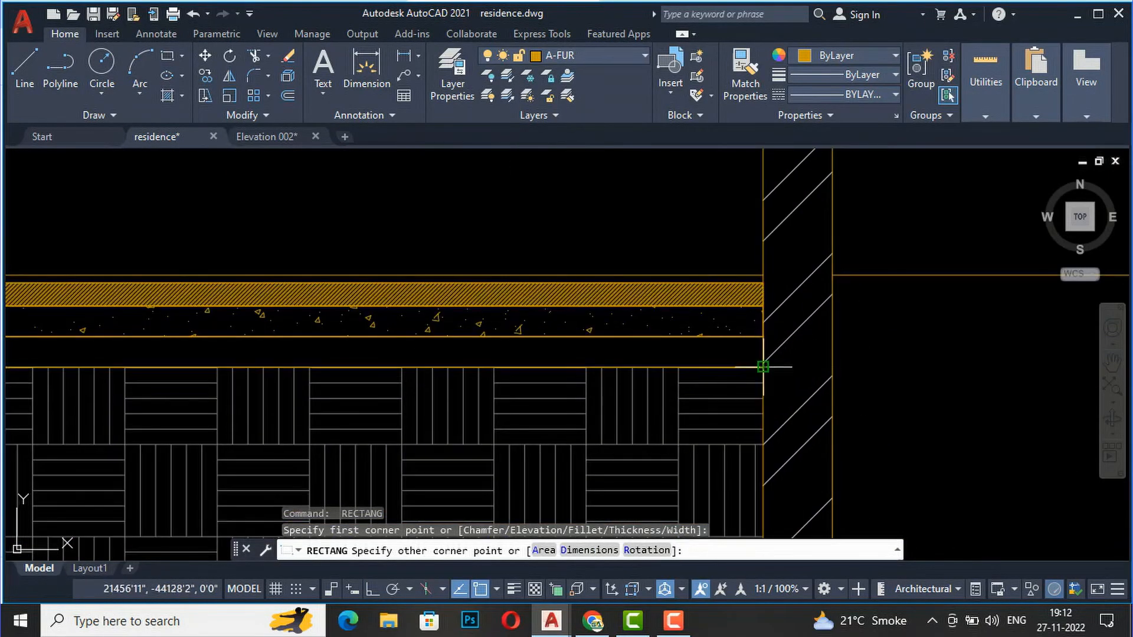
{"action": "left_click", "coordinate": [763, 367]}
- Hatch the two rectangles between the fourth and fifth floor lines on both sides of the middle wall
{"action": "type", "text": "h"}
{"action": "key", "text": "Return"}
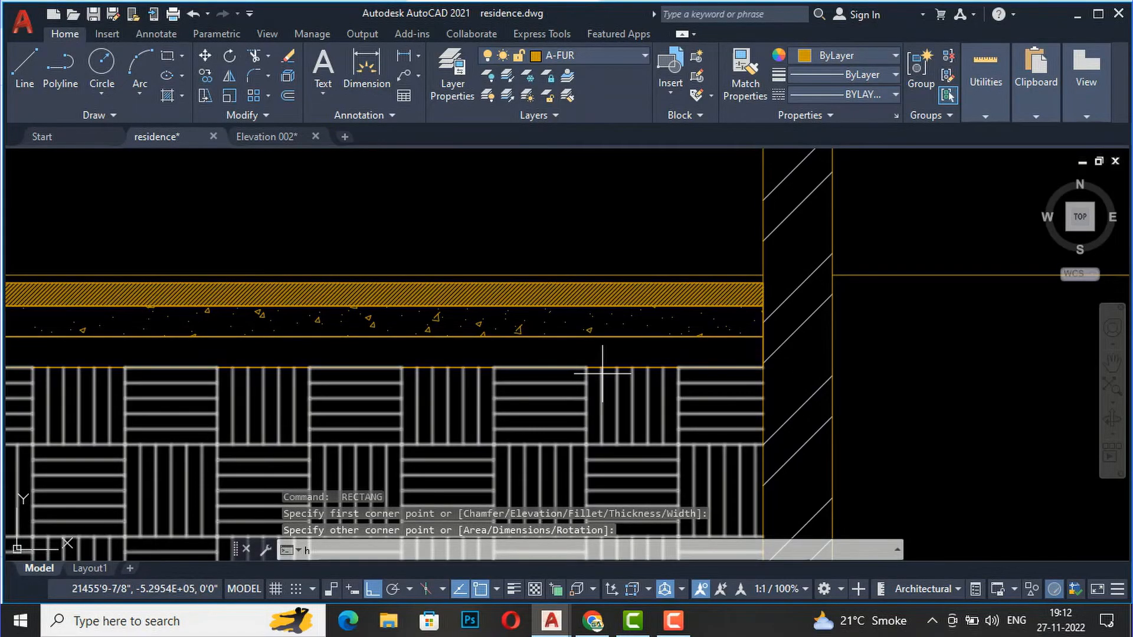
{"action": "left_click", "coordinate": [600, 352]}
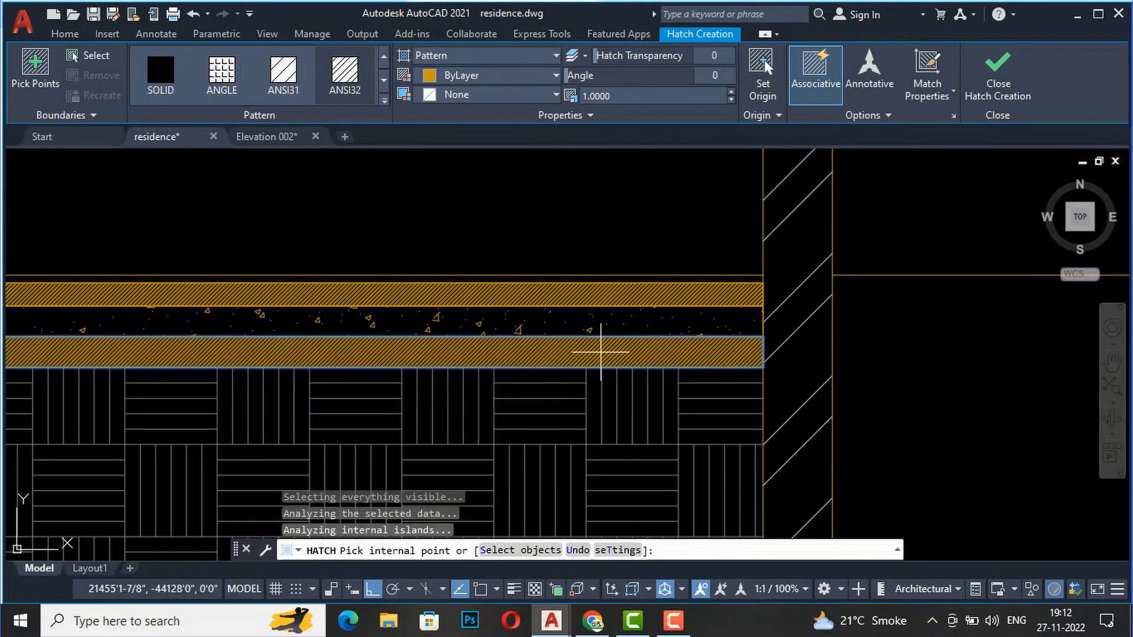
{"action": "scroll", "coordinate": [1004, 329], "scroll_direction": "down", "scroll_amount": 5}
{"action": "scroll", "coordinate": [713, 282], "scroll_direction": "up", "scroll_amount": 5}
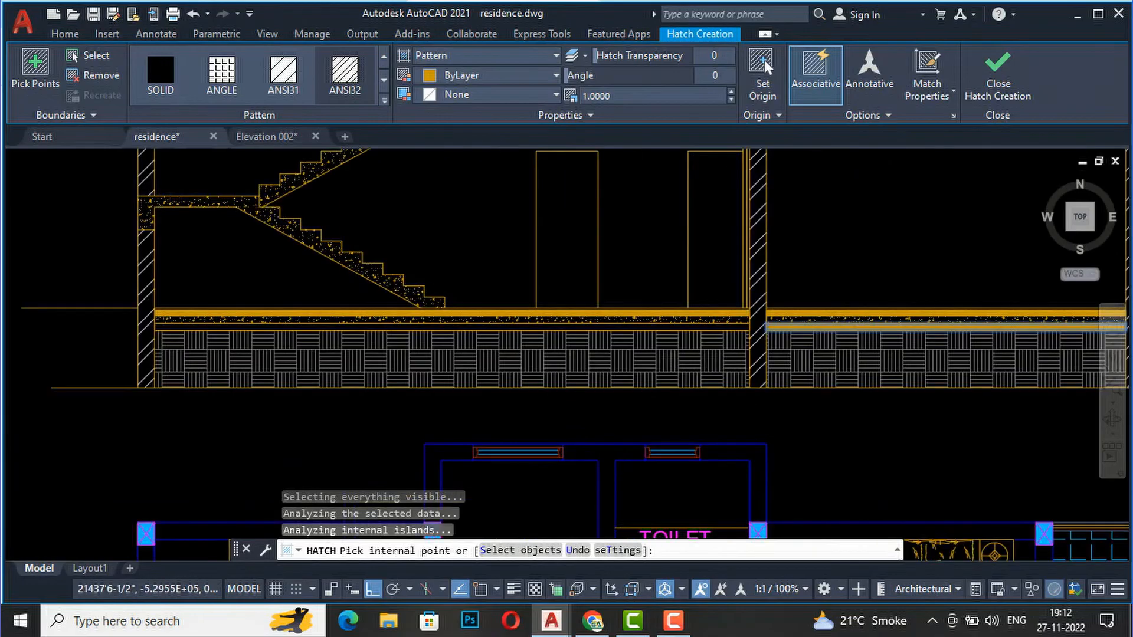
{"action": "left_click", "coordinate": [714, 275]}
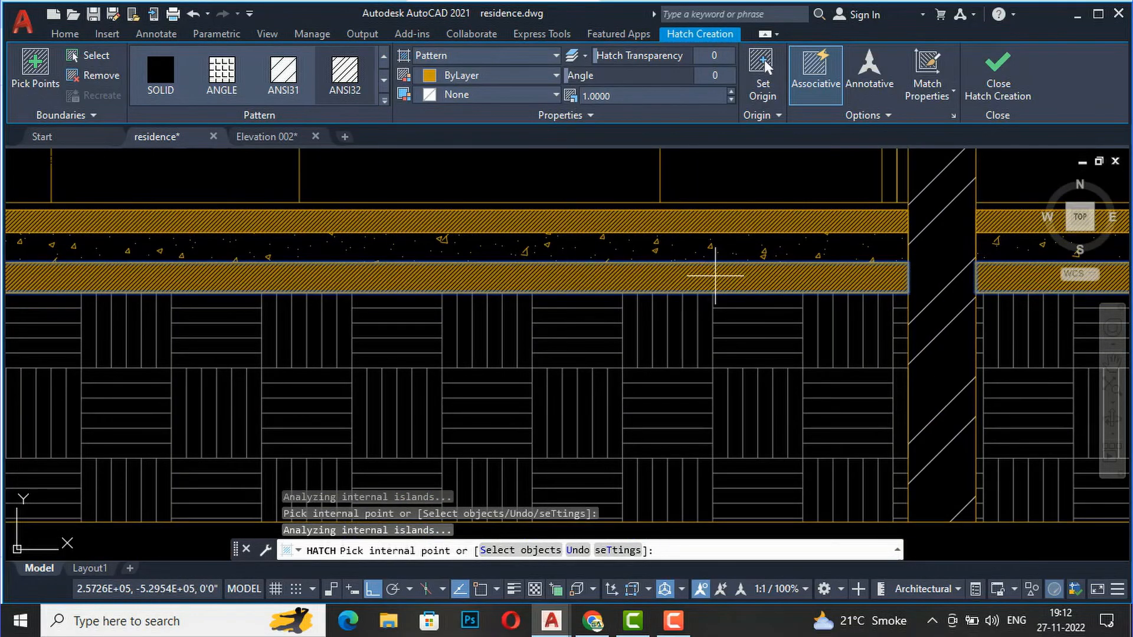
{"action": "key", "text": "Escape"}
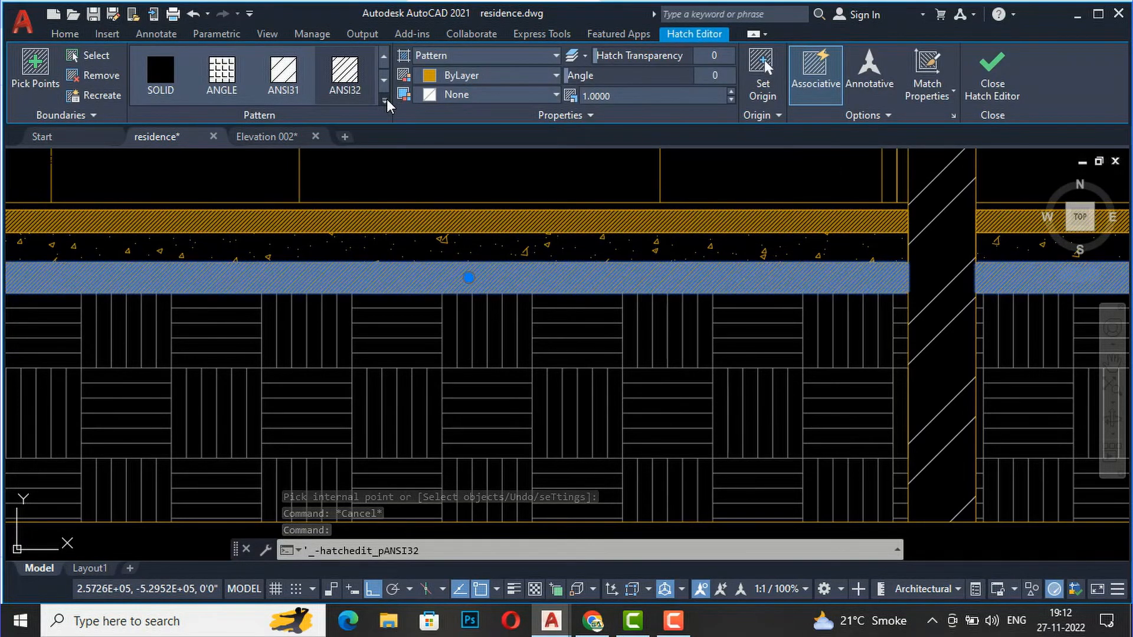
- Change the pattern of the new hatch between the fourth and fifth floor lines to GRAVEL
{"action": "left_click", "coordinate": [384, 100]}
{"action": "left_click", "coordinate": [345, 211]}
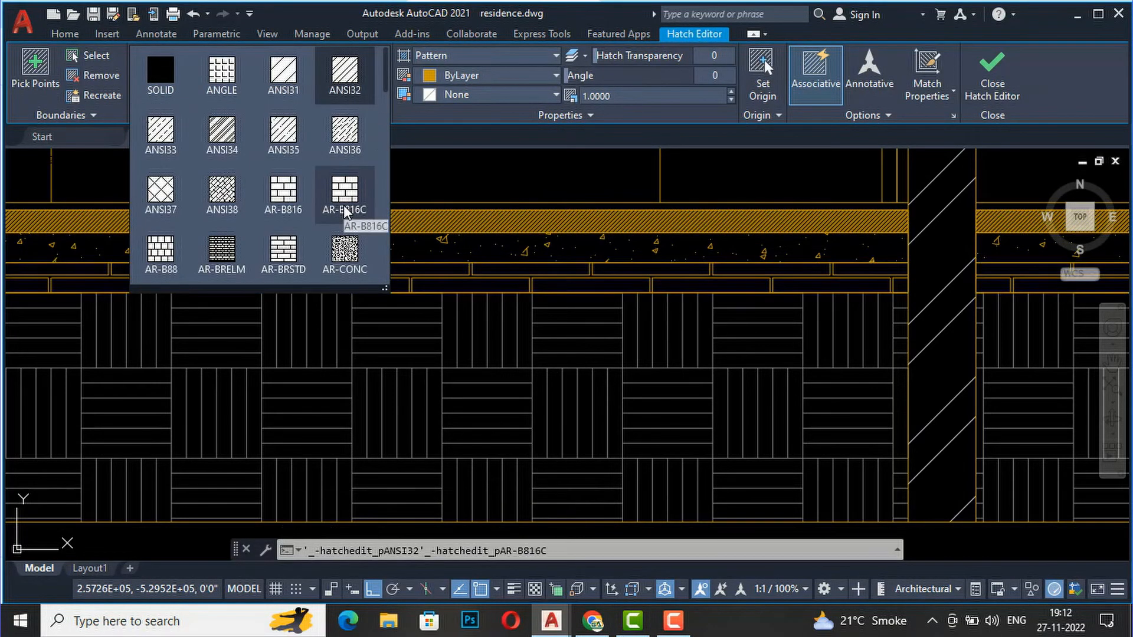
{"action": "scroll", "coordinate": [345, 211], "scroll_direction": "down", "scroll_amount": 1}
{"action": "left_click", "coordinate": [346, 211]}
{"action": "scroll", "coordinate": [345, 211], "scroll_direction": "down", "scroll_amount": 1}
{"action": "left_click", "coordinate": [346, 211]}
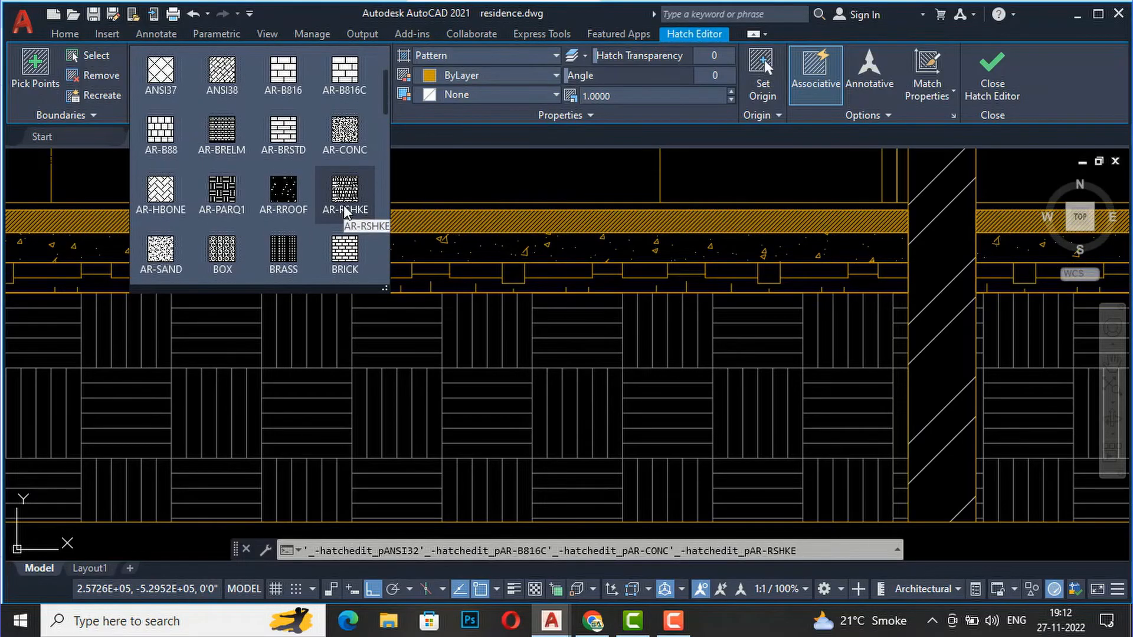
{"action": "scroll", "coordinate": [346, 212], "scroll_direction": "down", "scroll_amount": 1}
{"action": "left_click", "coordinate": [346, 213]}
{"action": "scroll", "coordinate": [346, 213], "scroll_direction": "down", "scroll_amount": 1}
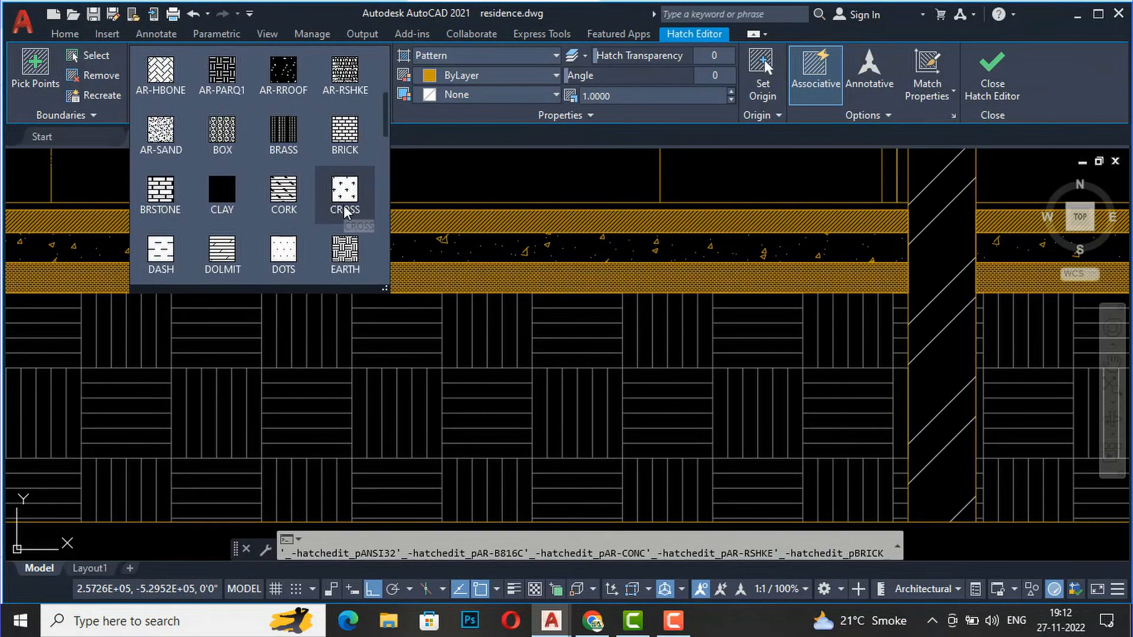
{"action": "left_click", "coordinate": [346, 212]}
{"action": "scroll", "coordinate": [346, 212], "scroll_direction": "down", "scroll_amount": 1}
{"action": "left_click", "coordinate": [346, 213]}
{"action": "scroll", "coordinate": [345, 213], "scroll_direction": "down", "scroll_amount": 1}
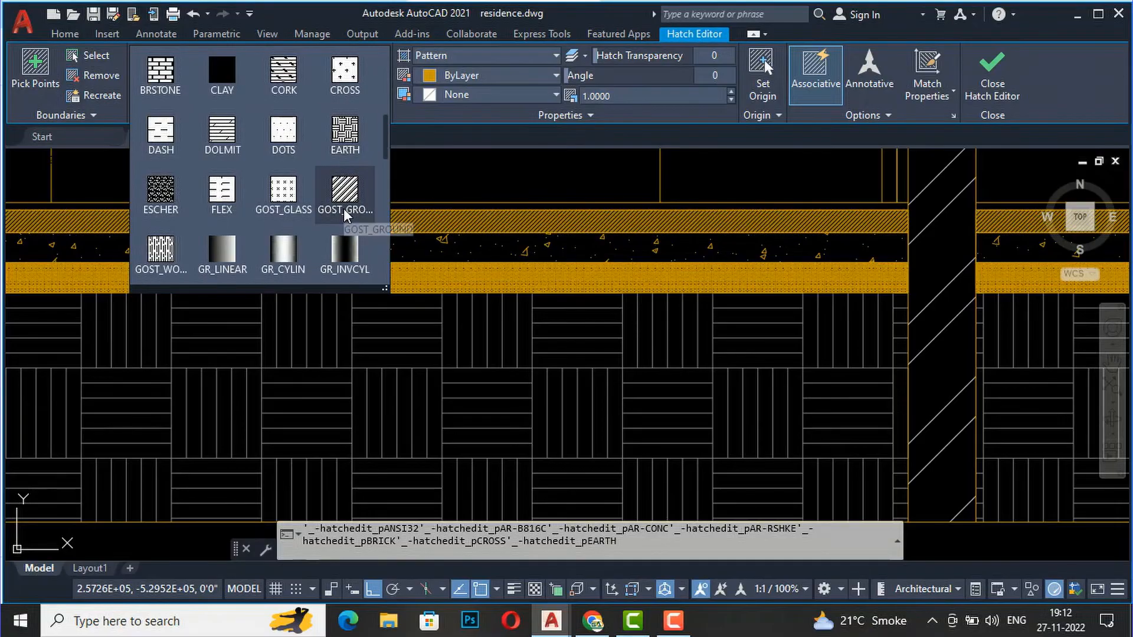
{"action": "left_click", "coordinate": [345, 212]}
{"action": "scroll", "coordinate": [346, 212], "scroll_direction": "down", "scroll_amount": 1}
{"action": "left_click", "coordinate": [345, 212]}
{"action": "scroll", "coordinate": [346, 213], "scroll_direction": "down", "scroll_amount": 1}
{"action": "left_click", "coordinate": [345, 212]}
{"action": "scroll", "coordinate": [346, 213], "scroll_direction": "down", "scroll_amount": 1}
{"action": "left_click", "coordinate": [345, 213]}
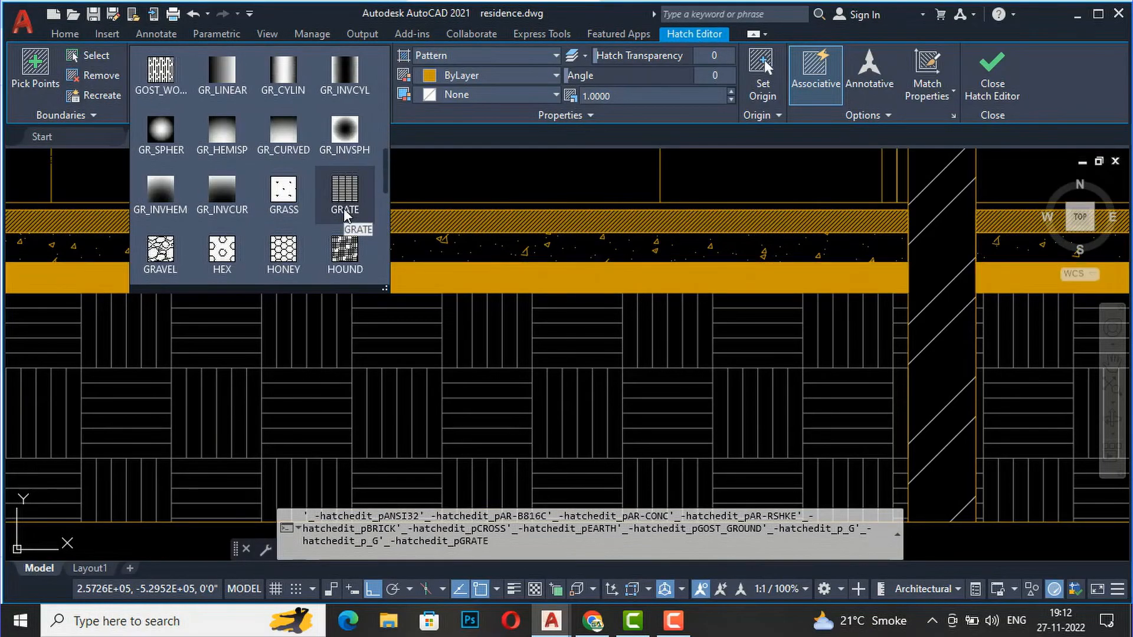
{"action": "left_click", "coordinate": [283, 251]}
{"action": "left_click", "coordinate": [160, 251]}
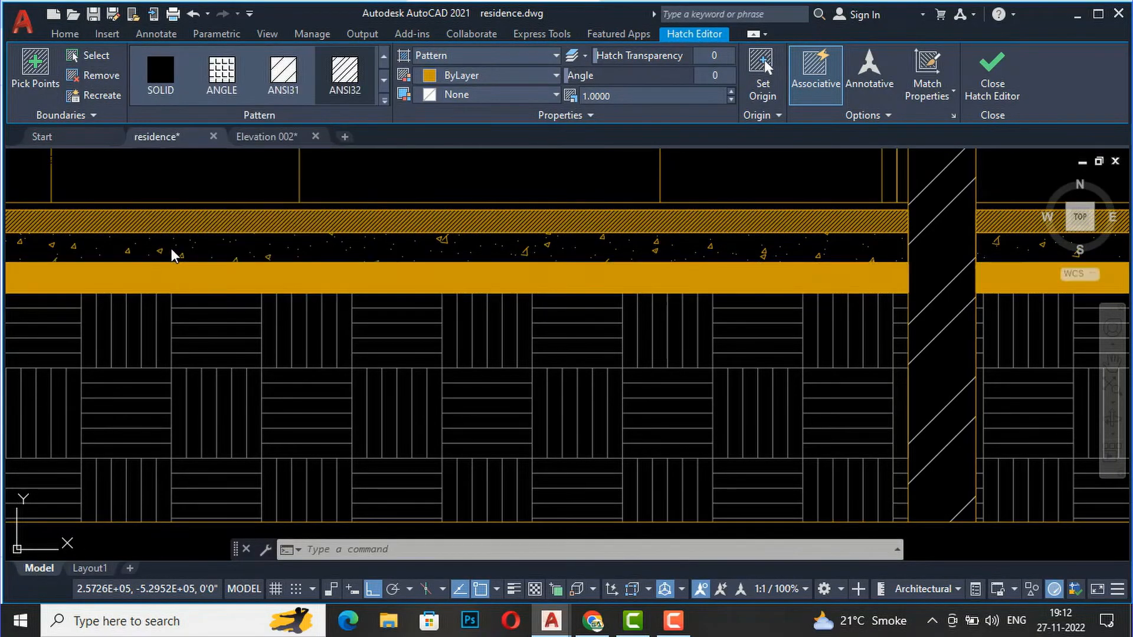
- Try a scale of 30 for the gravel hatch
{"action": "left_click", "coordinate": [617, 100]}
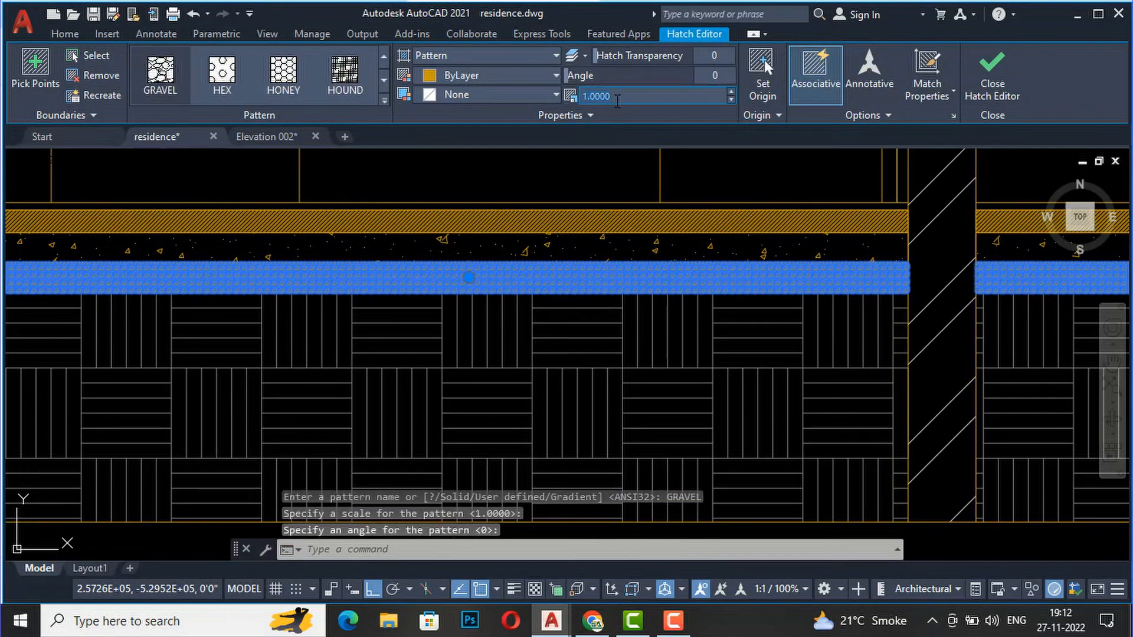
{"action": "type", "text": "30"}
{"action": "key", "text": "Return"}
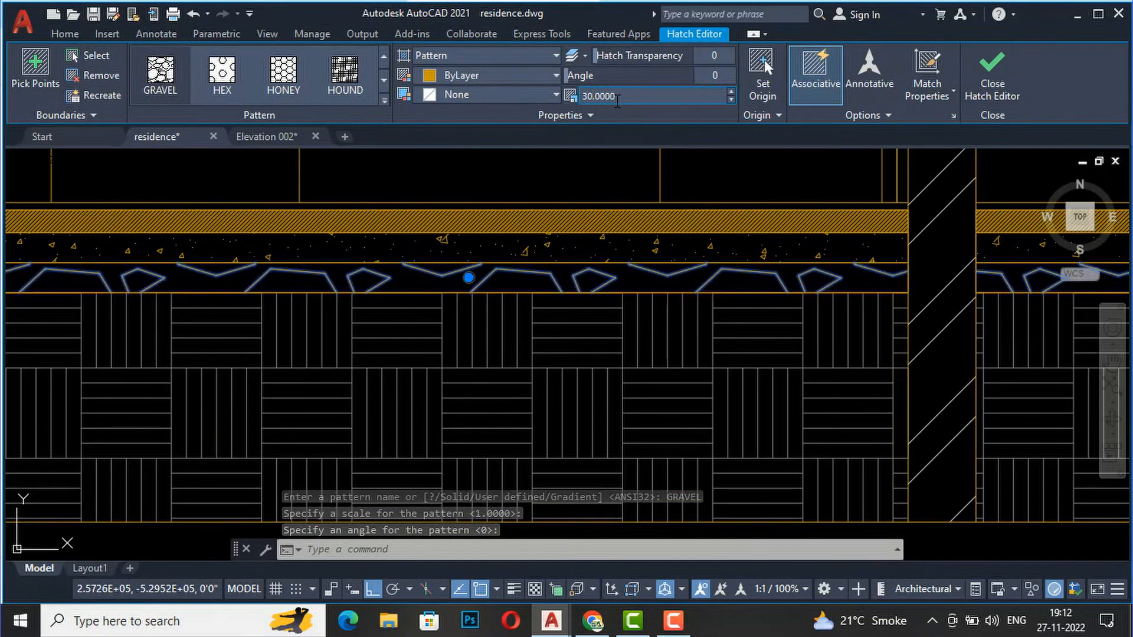
- Set the gravel hatch's scale to 20 and finish editing it
{"action": "left_click", "coordinate": [587, 96]}
{"action": "type", "text": "20"}
{"action": "key", "text": "Return"}
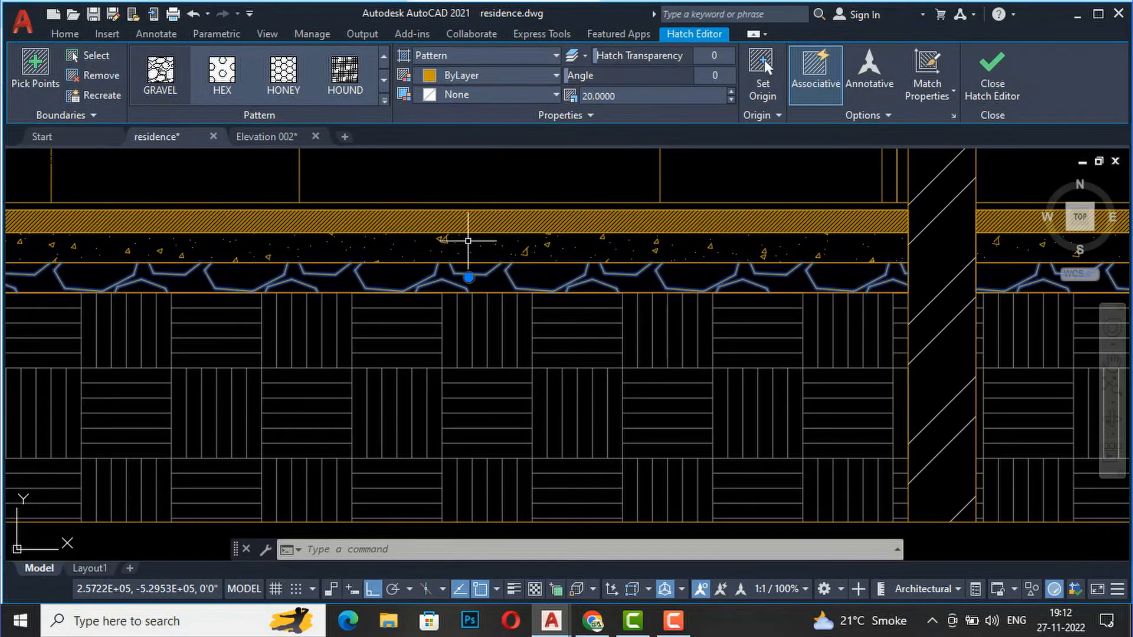
{"action": "scroll", "coordinate": [422, 316], "scroll_direction": "down", "scroll_amount": 4}
{"action": "key", "text": "Escape"}
{"action": "scroll", "coordinate": [525, 294], "scroll_direction": "up", "scroll_amount": 2}
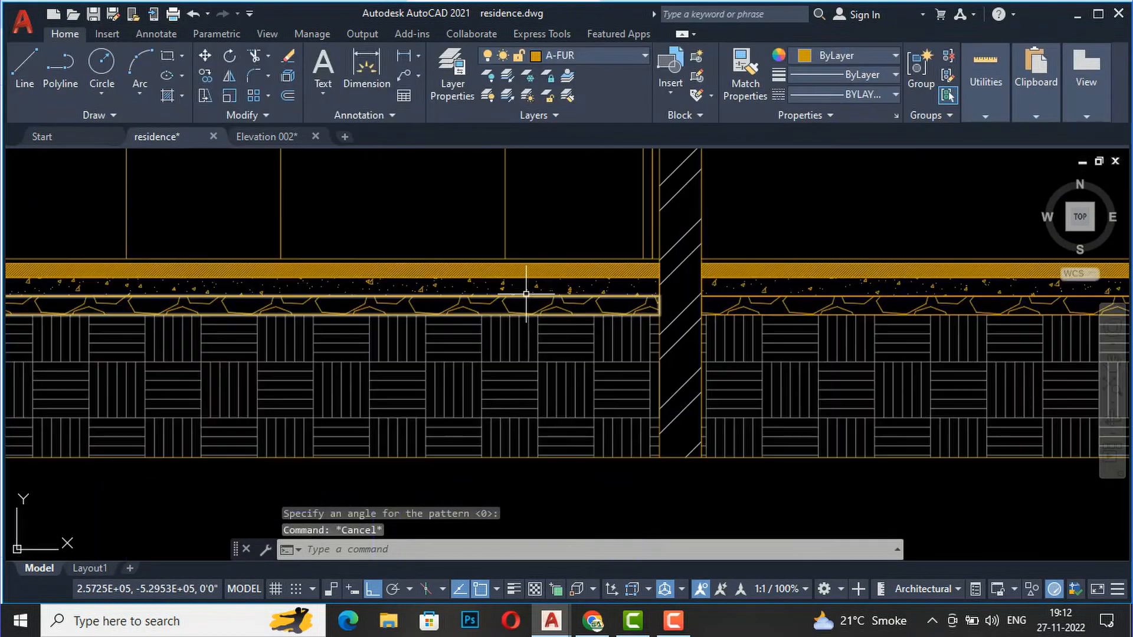
{"action": "type", "text": "ma"}
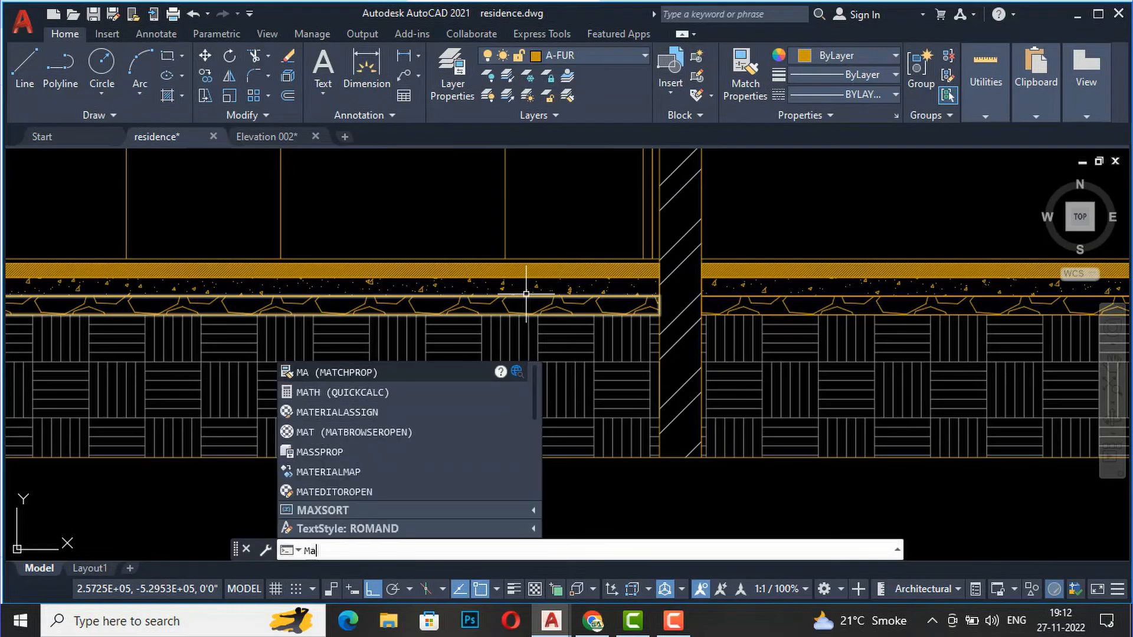
{"action": "key", "text": "Return"}
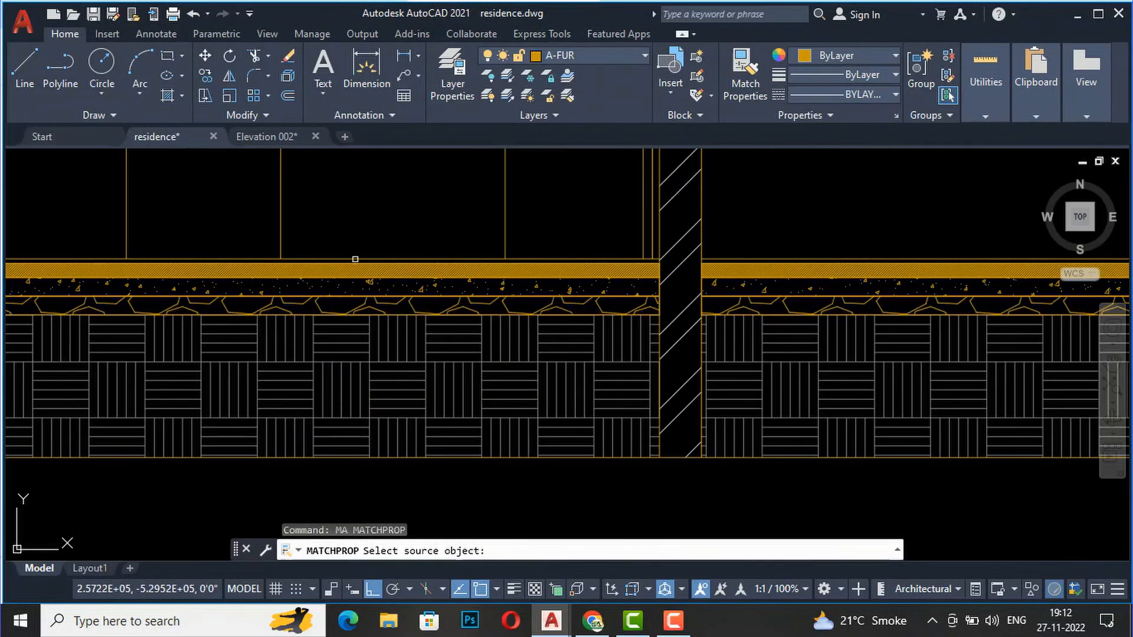
{"action": "scroll", "coordinate": [343, 289], "scroll_direction": "down", "scroll_amount": 2}
{"action": "scroll", "coordinate": [532, 446], "scroll_direction": "down", "scroll_amount": 1}
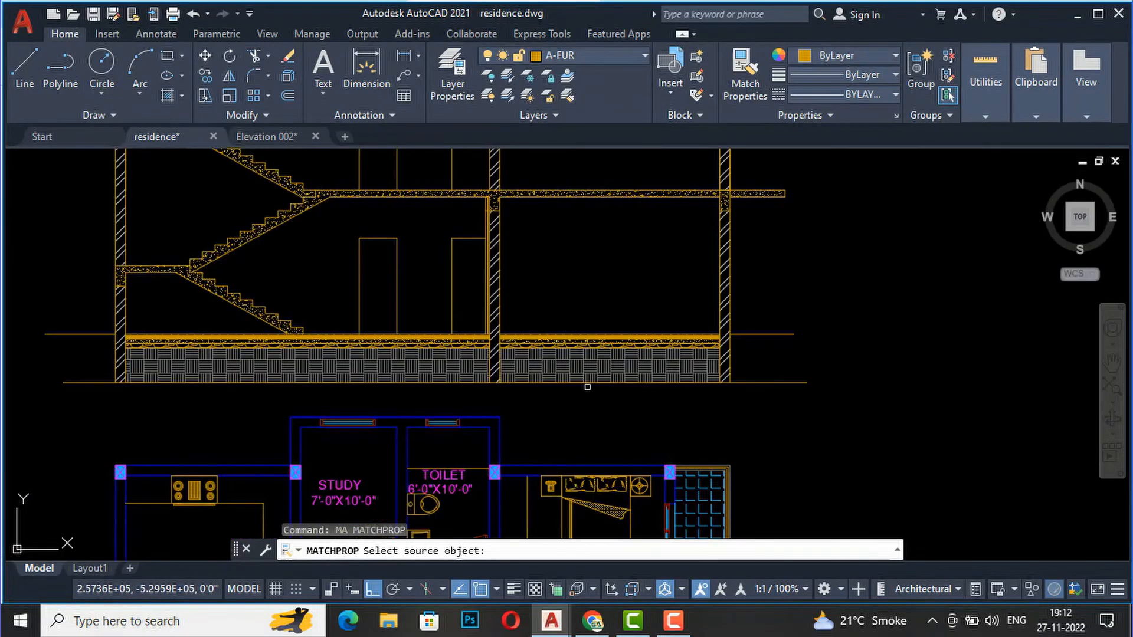
{"action": "key", "text": "Escape"}
- Review the staircase section from the hatched base up to the roof and back to the ground line
{"action": "scroll", "coordinate": [409, 354], "scroll_direction": "up", "scroll_amount": 4}
{"action": "scroll", "coordinate": [518, 387], "scroll_direction": "down", "scroll_amount": 4}
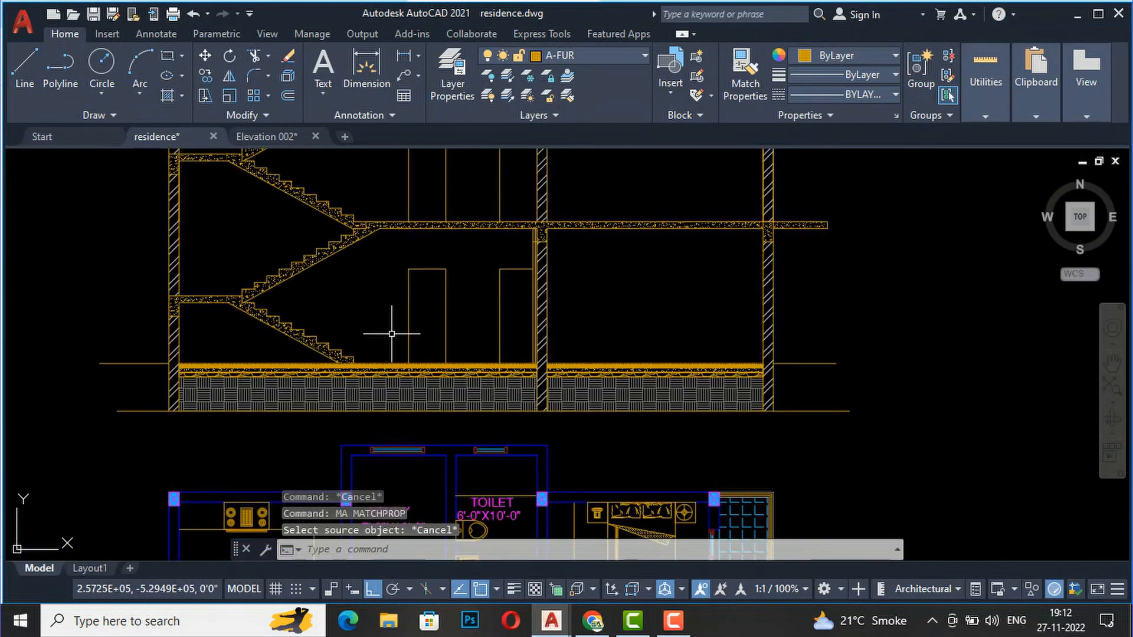
{"action": "scroll", "coordinate": [465, 424], "scroll_direction": "down", "scroll_amount": 3}
{"action": "scroll", "coordinate": [387, 252], "scroll_direction": "up", "scroll_amount": 3}
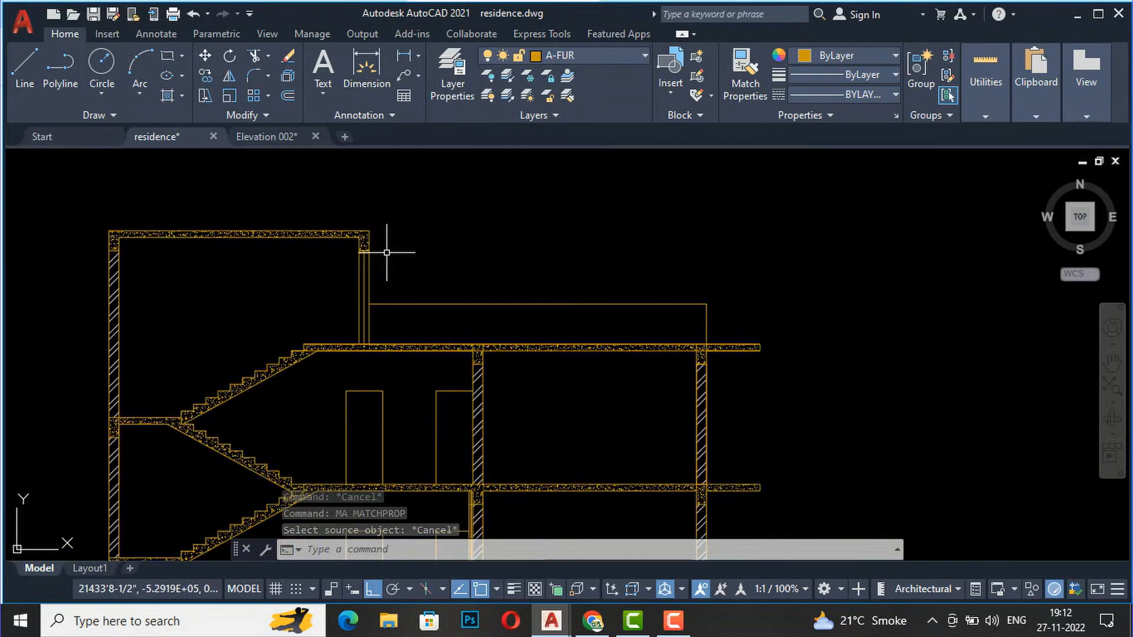
{"action": "scroll", "coordinate": [386, 253], "scroll_direction": "up", "scroll_amount": 1}
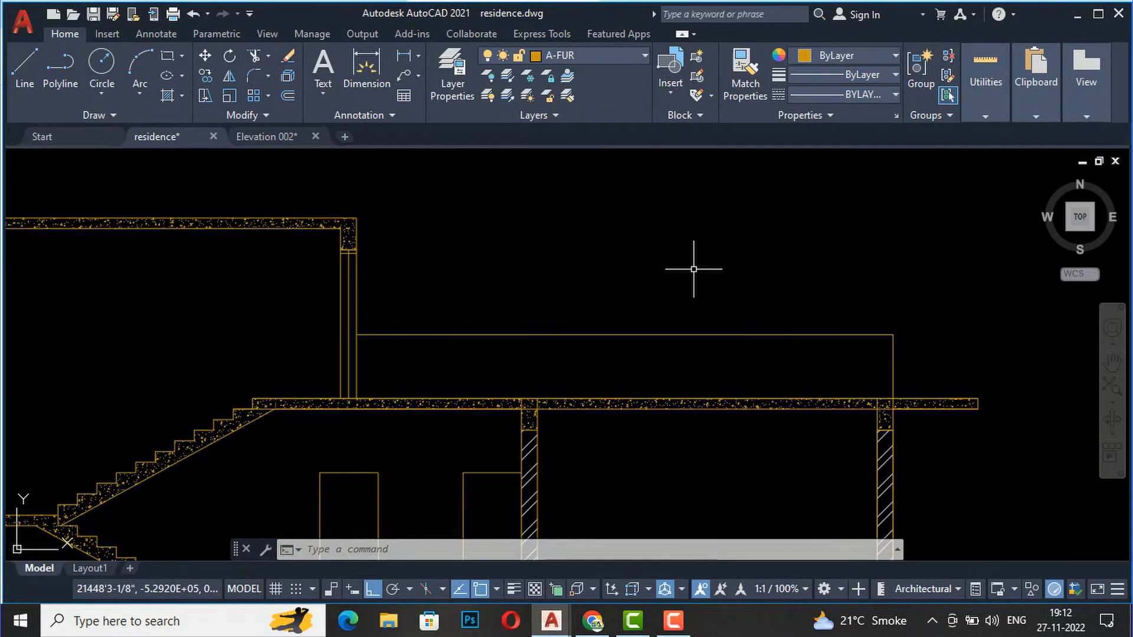
{"action": "scroll", "coordinate": [693, 269], "scroll_direction": "down", "scroll_amount": 5}
{"action": "scroll", "coordinate": [737, 360], "scroll_direction": "up", "scroll_amount": 8}
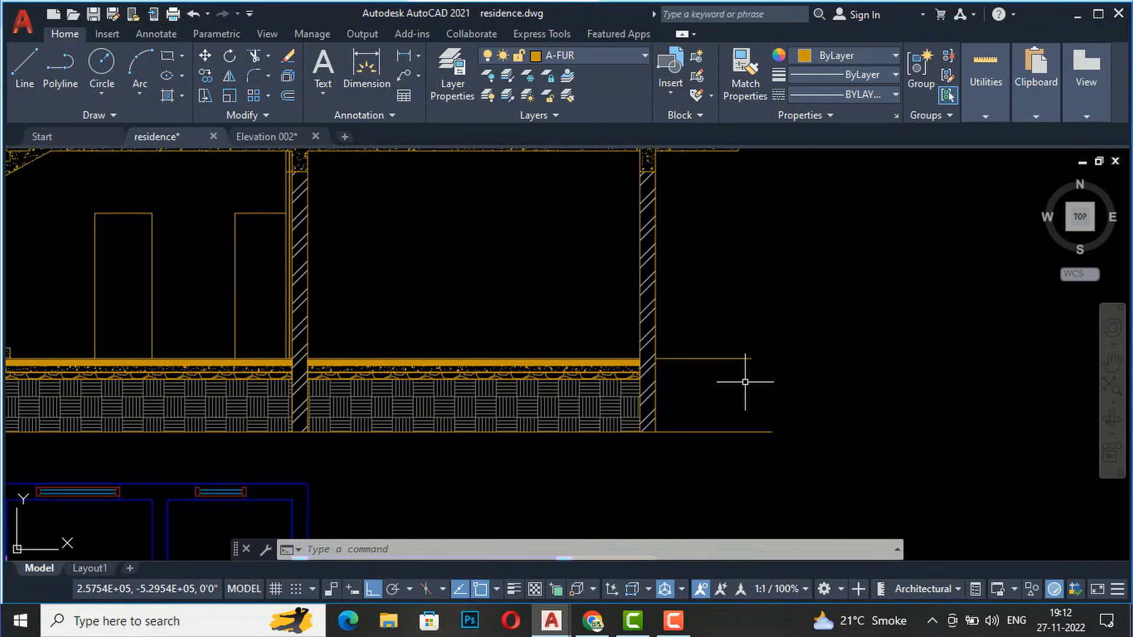
- Trim away the short floor-level line projecting outside the section's right outer wall
{"action": "type", "text": "tr"}
{"action": "key", "text": "Return"}
{"action": "left_click", "coordinate": [762, 387]}
{"action": "left_click", "coordinate": [725, 323]}
{"action": "key", "text": "Return"}
{"action": "key", "text": "Return"}
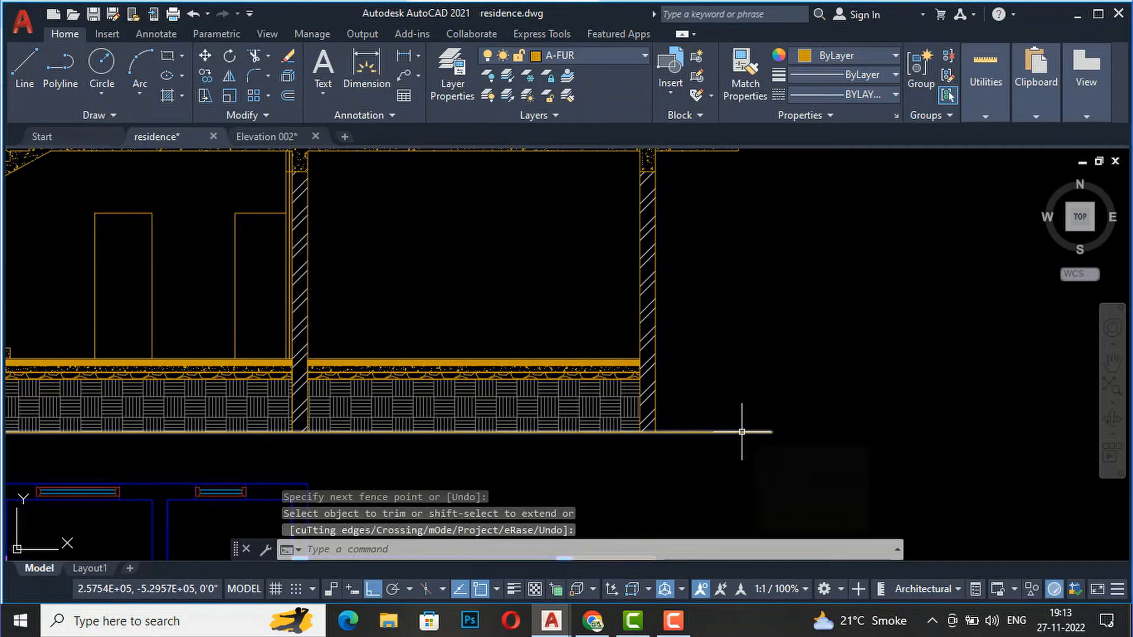
- Stretch both ends of the section's ground line outward, extending its right end by about 6'8-3/4"
{"action": "scroll", "coordinate": [726, 366], "scroll_direction": "down", "scroll_amount": 3}
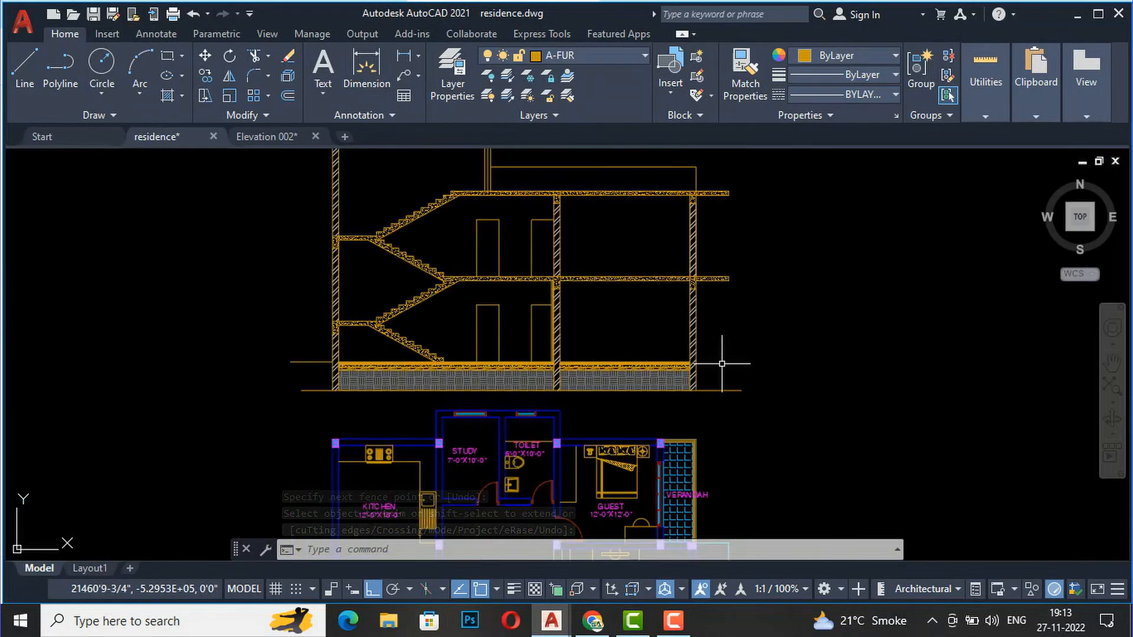
{"action": "left_click", "coordinate": [321, 390]}
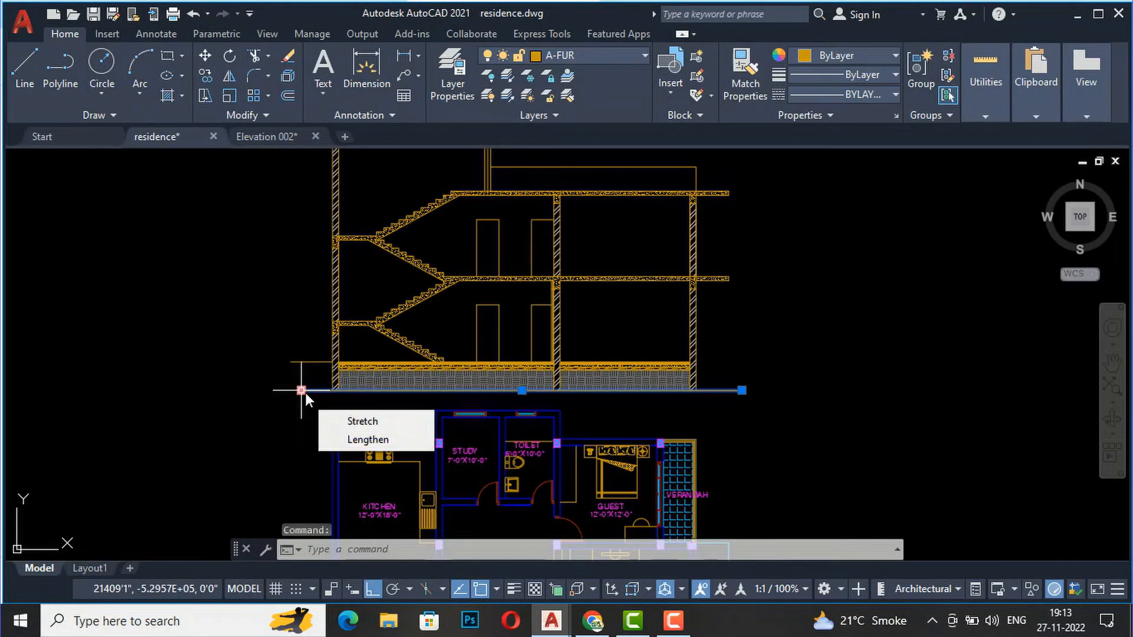
{"action": "left_click", "coordinate": [301, 390]}
{"action": "left_click", "coordinate": [219, 390]}
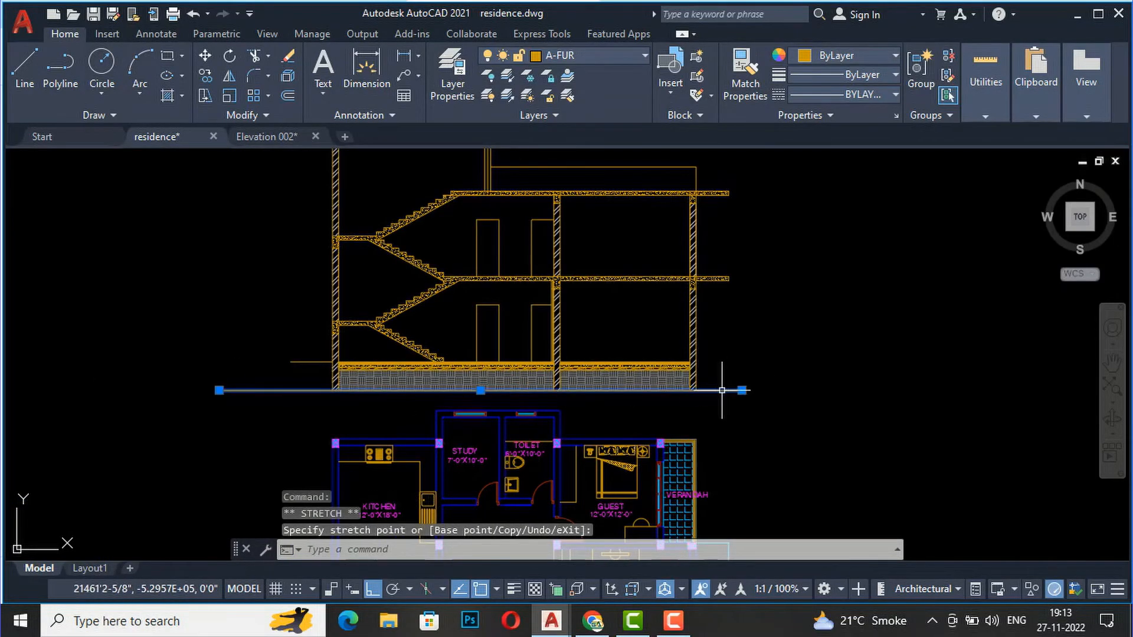
{"action": "left_click", "coordinate": [742, 390]}
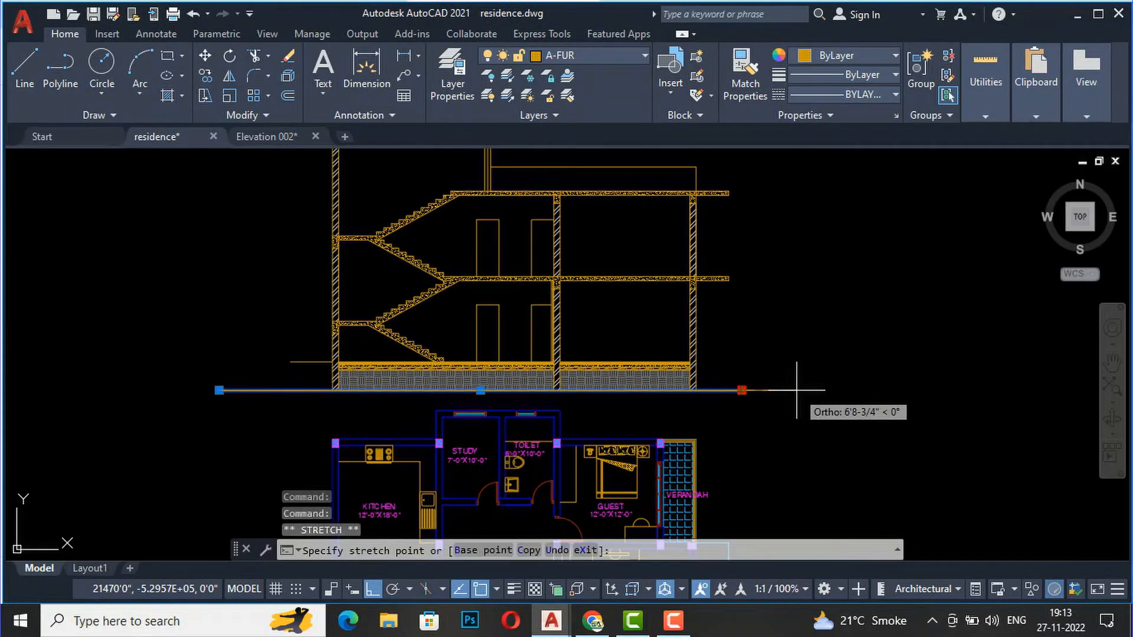
{"action": "left_click", "coordinate": [796, 390]}
{"action": "key", "text": "Escape"}
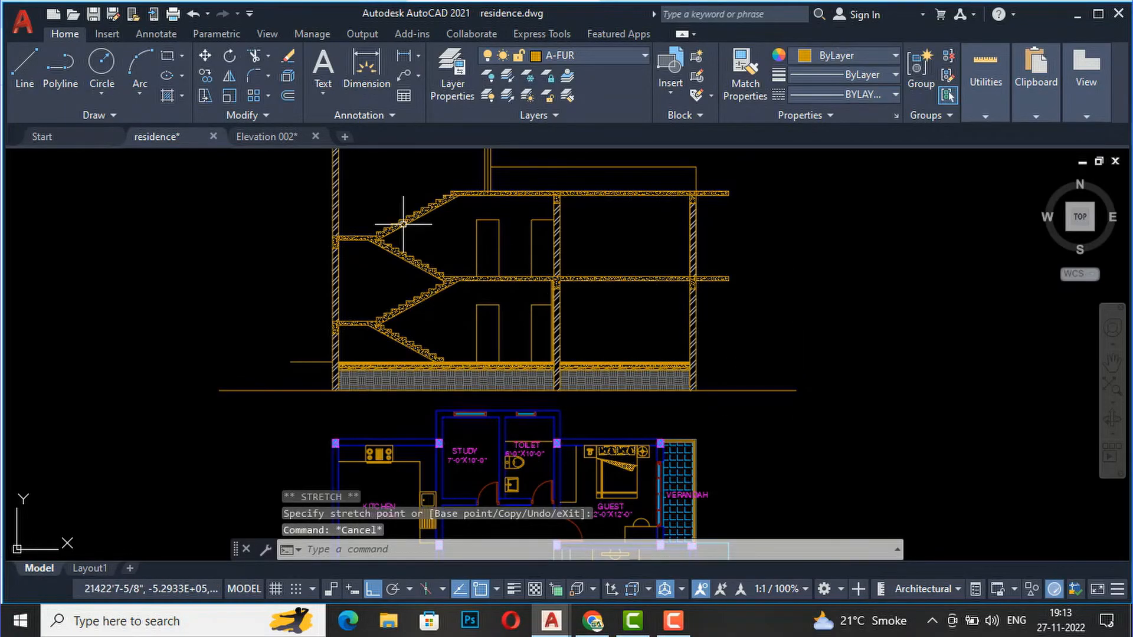
- Create a layer named "ground line" with a lineweight of 0.30 mm
{"action": "left_click", "coordinate": [456, 71]}
{"action": "left_click", "coordinate": [241, 79]}
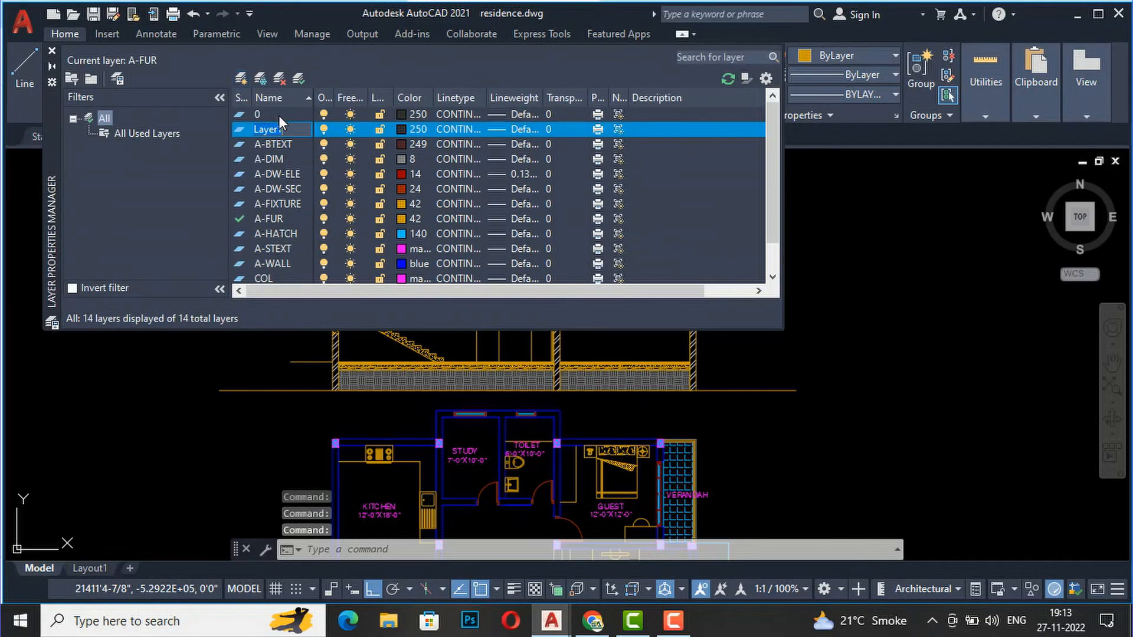
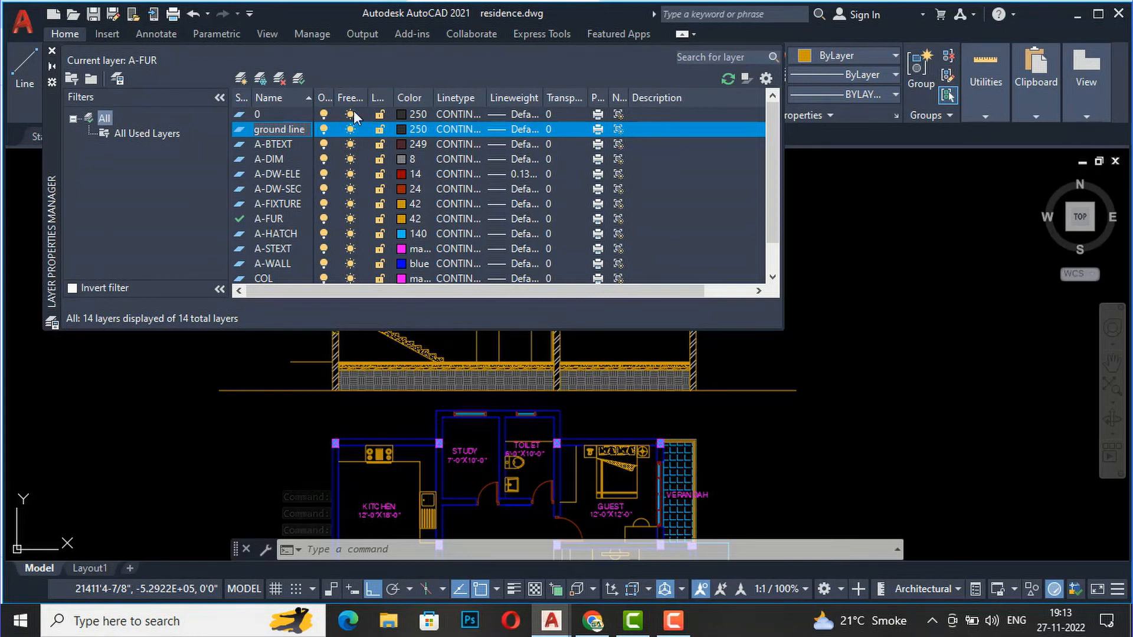
{"action": "left_click", "coordinate": [501, 133]}
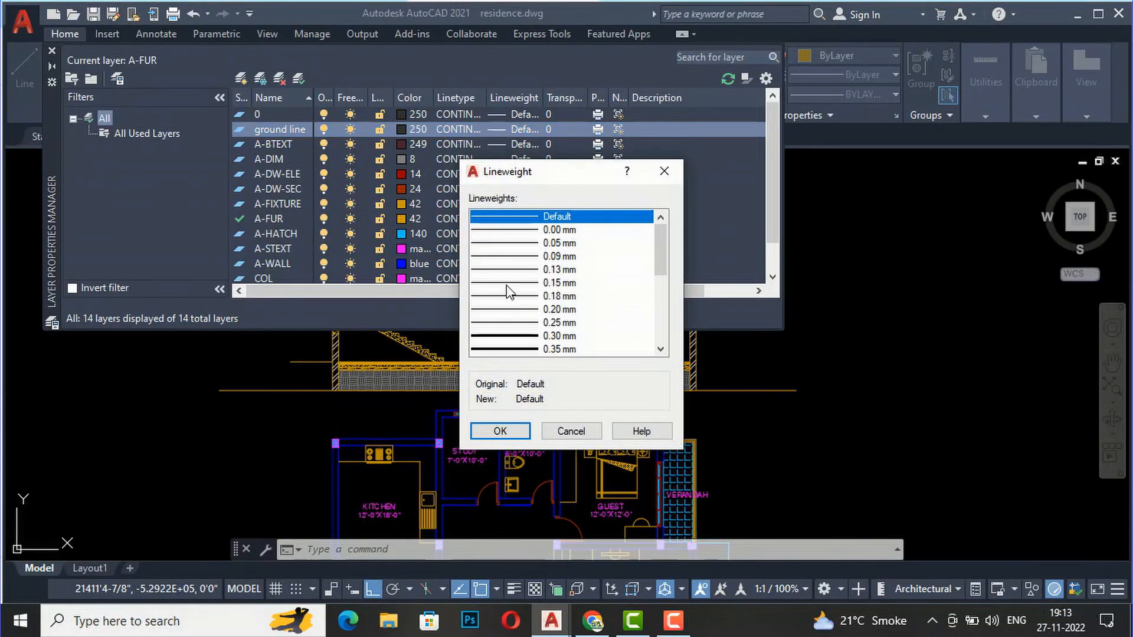
{"action": "left_click", "coordinate": [511, 335]}
{"action": "left_click", "coordinate": [499, 432]}
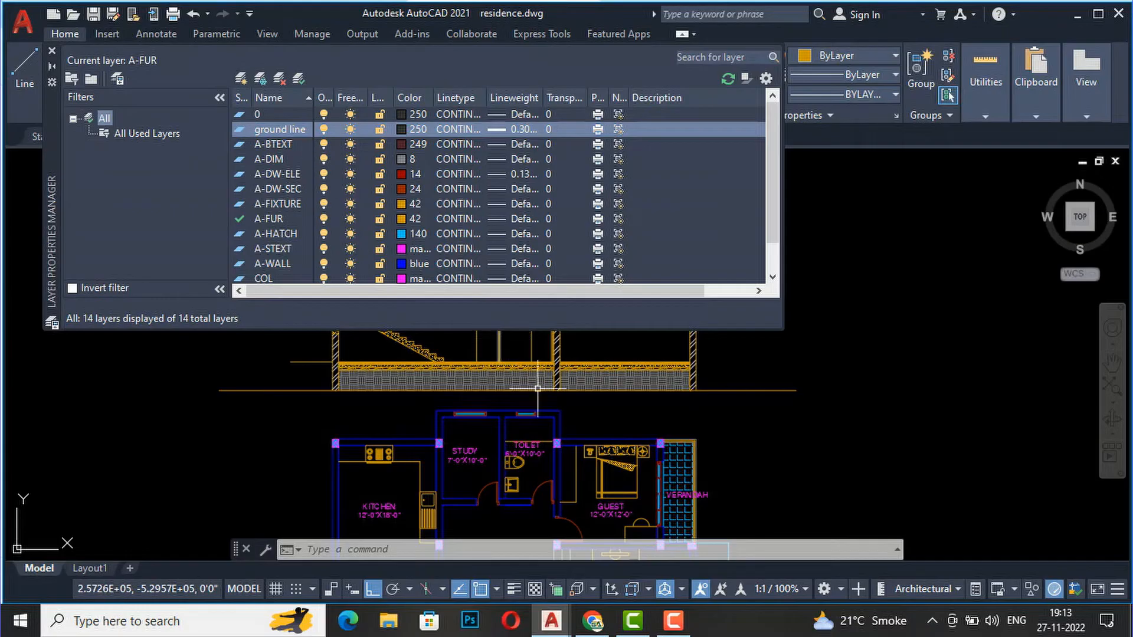
- Move the section's extended base line to the "ground line" layer
{"action": "left_click", "coordinate": [51, 51]}
{"action": "left_click", "coordinate": [771, 398]}
{"action": "left_click", "coordinate": [741, 349]}
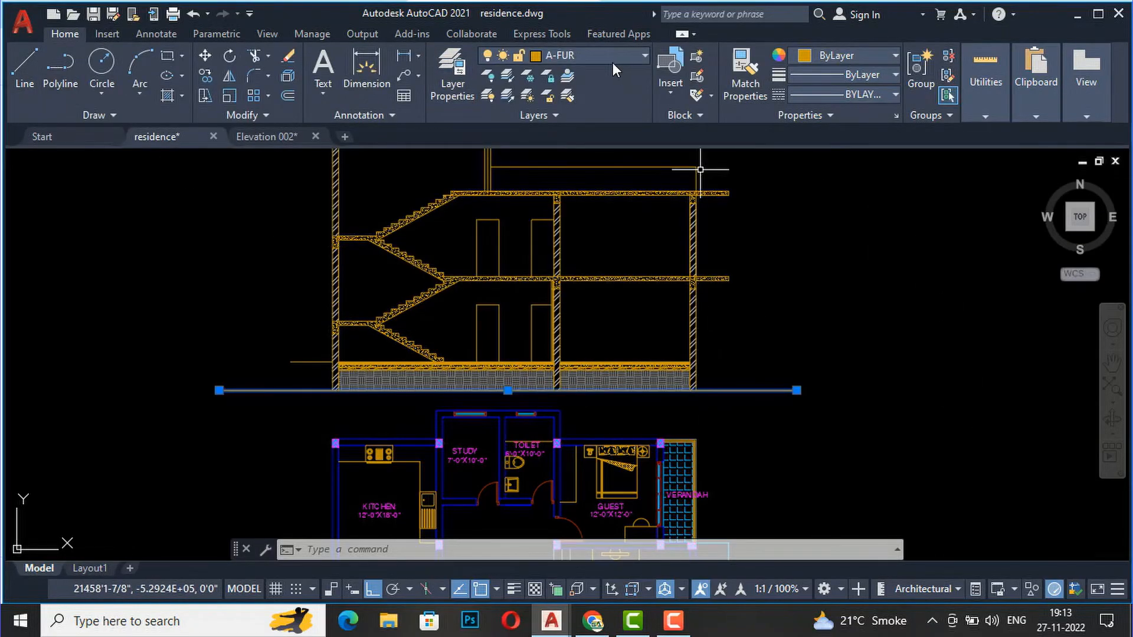
{"action": "left_click", "coordinate": [621, 56]}
{"action": "left_click", "coordinate": [585, 329]}
{"action": "left_click", "coordinate": [582, 335]}
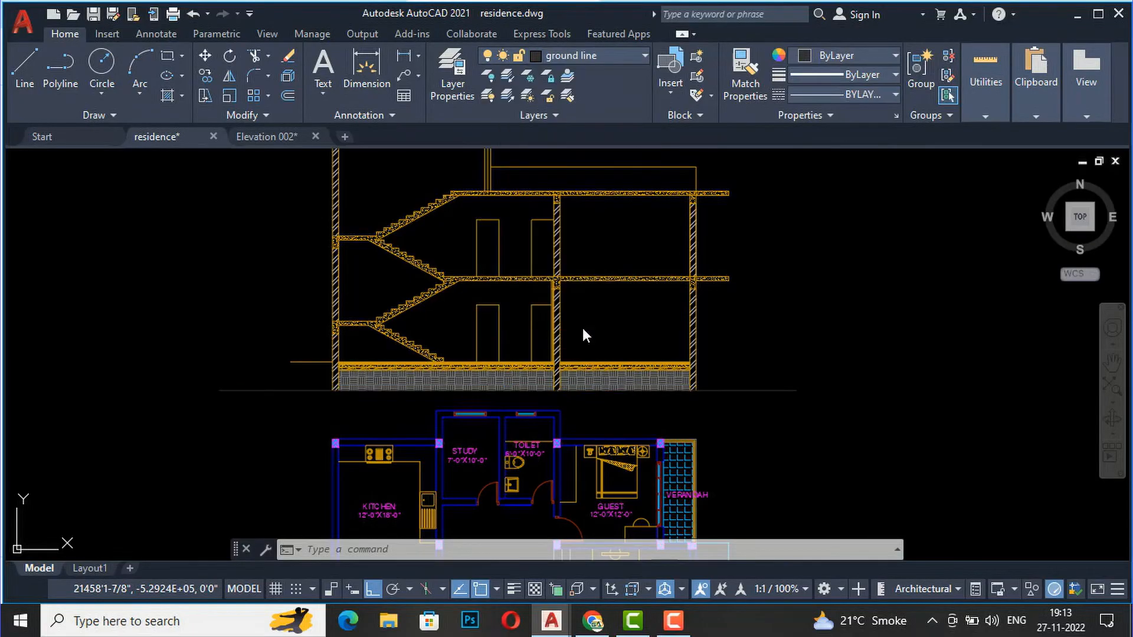
- Turn on lineweight display and check the thickness of the ground line along the section's base
{"action": "scroll", "coordinate": [759, 392], "scroll_direction": "up", "scroll_amount": 5}
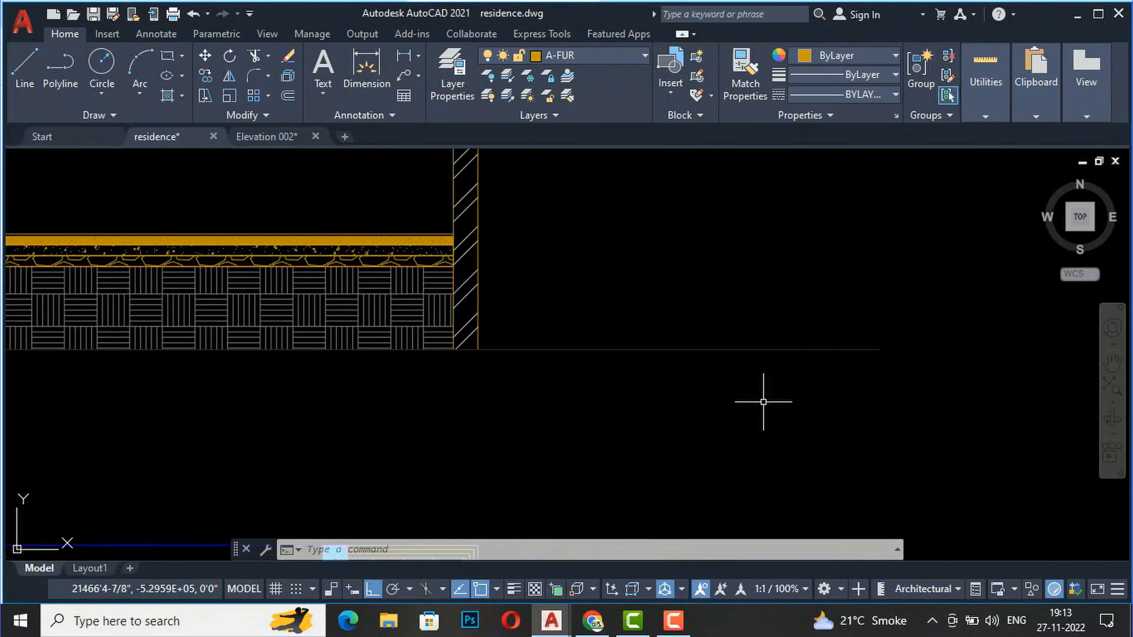
{"action": "left_click", "coordinate": [621, 351]}
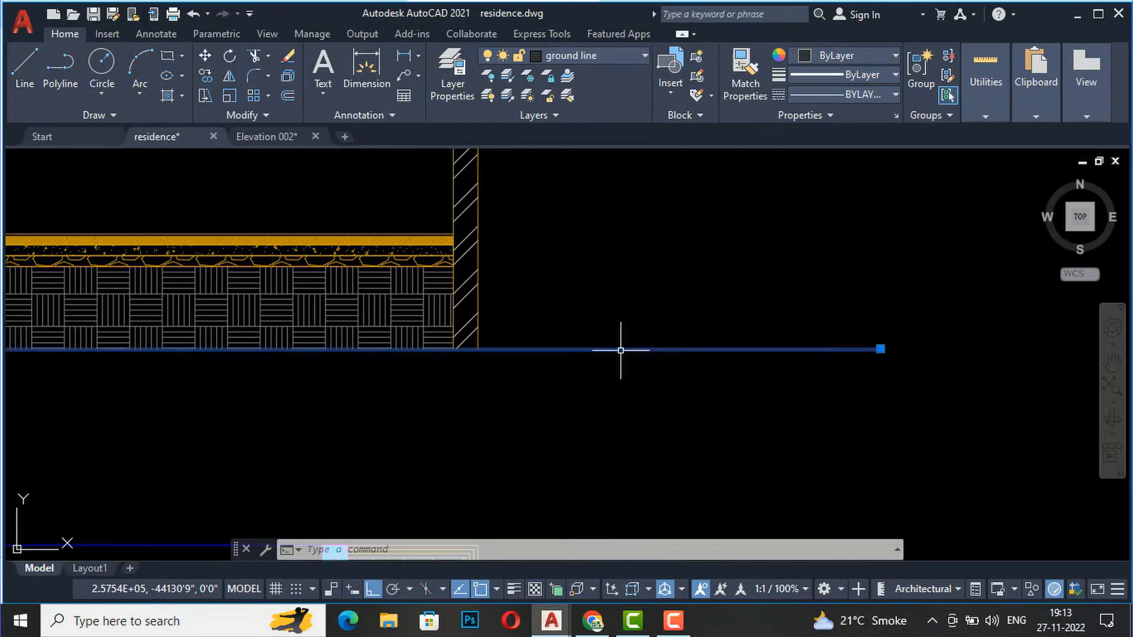
{"action": "left_click", "coordinate": [519, 585]}
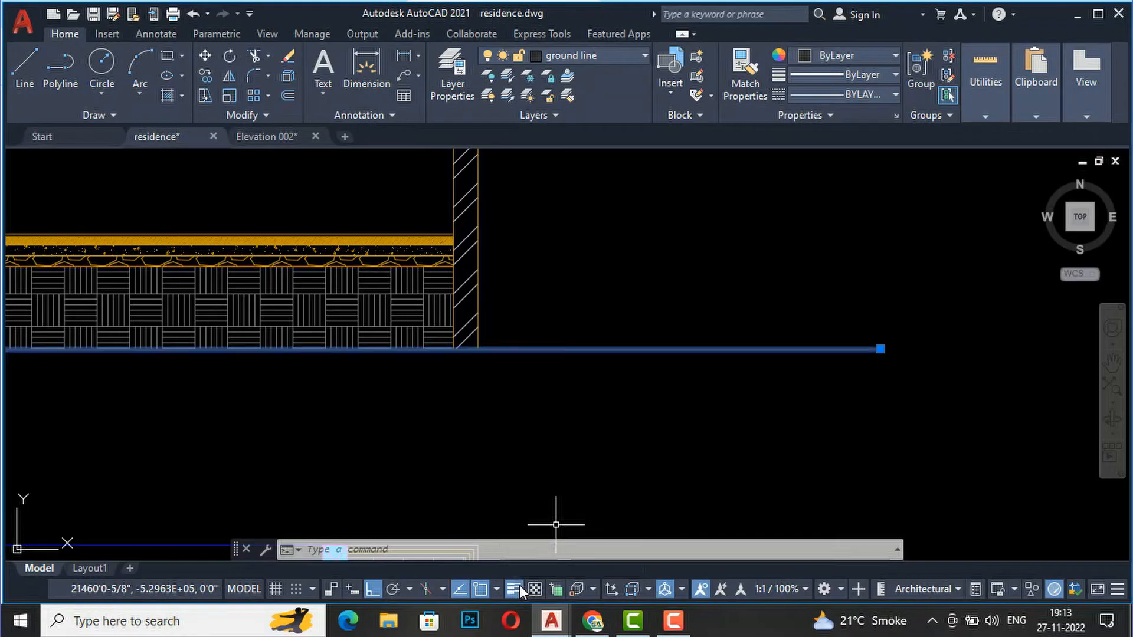
{"action": "key", "text": "Escape"}
{"action": "scroll", "coordinate": [625, 348], "scroll_direction": "up", "scroll_amount": 4}
{"action": "scroll", "coordinate": [605, 367], "scroll_direction": "down", "scroll_amount": 4}
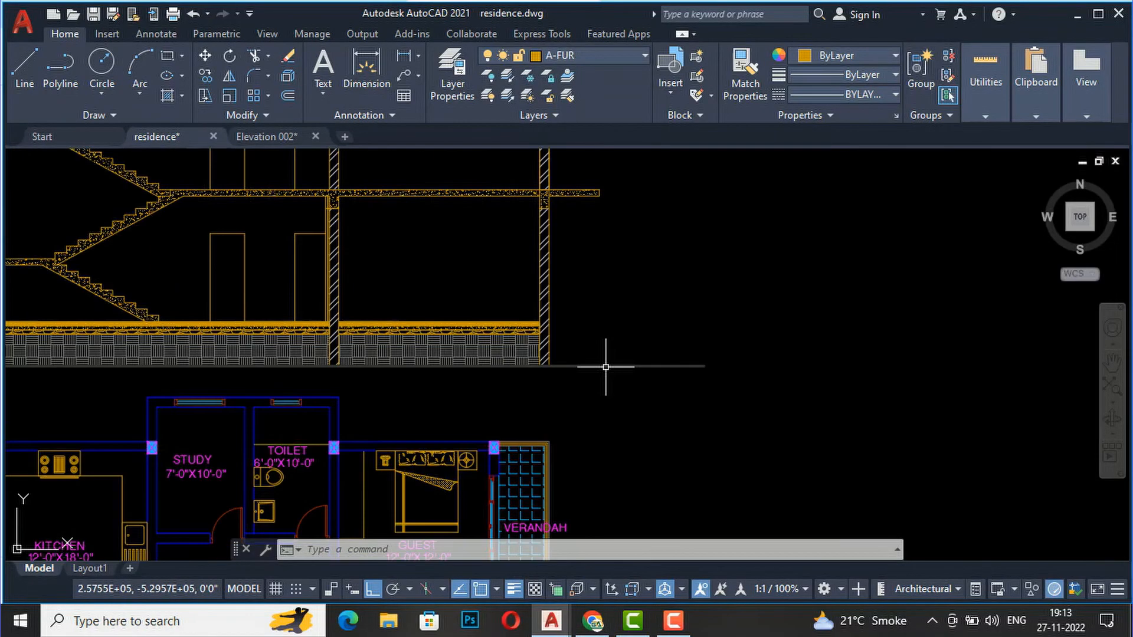
{"action": "scroll", "coordinate": [605, 367], "scroll_direction": "down", "scroll_amount": 4}
{"action": "scroll", "coordinate": [361, 372], "scroll_direction": "up", "scroll_amount": 4}
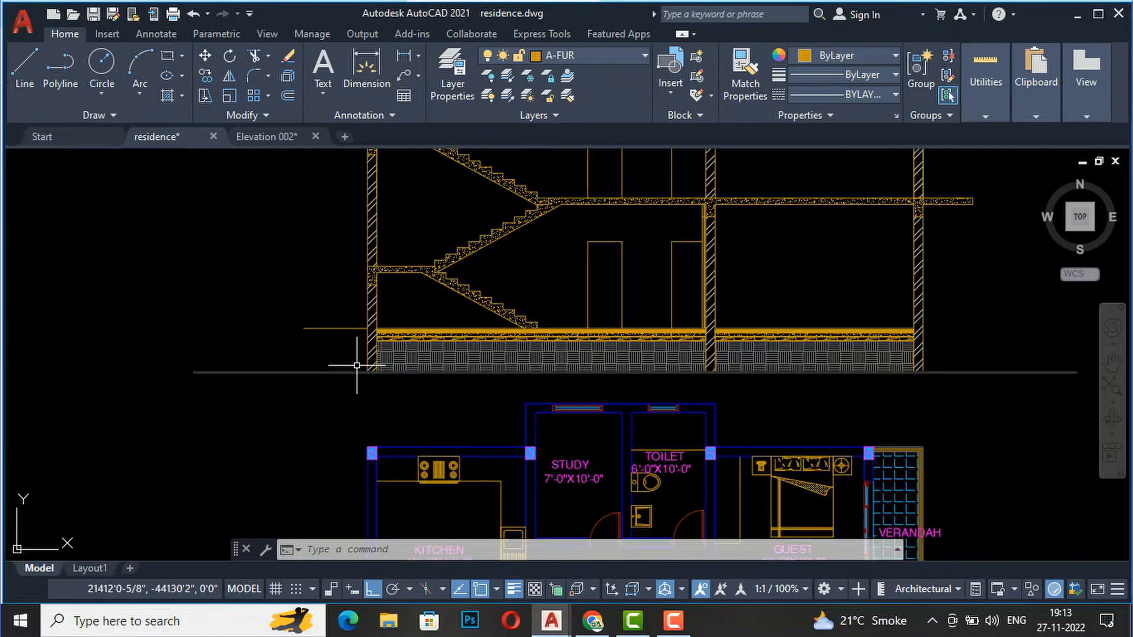
{"action": "scroll", "coordinate": [311, 381], "scroll_direction": "down", "scroll_amount": 2}
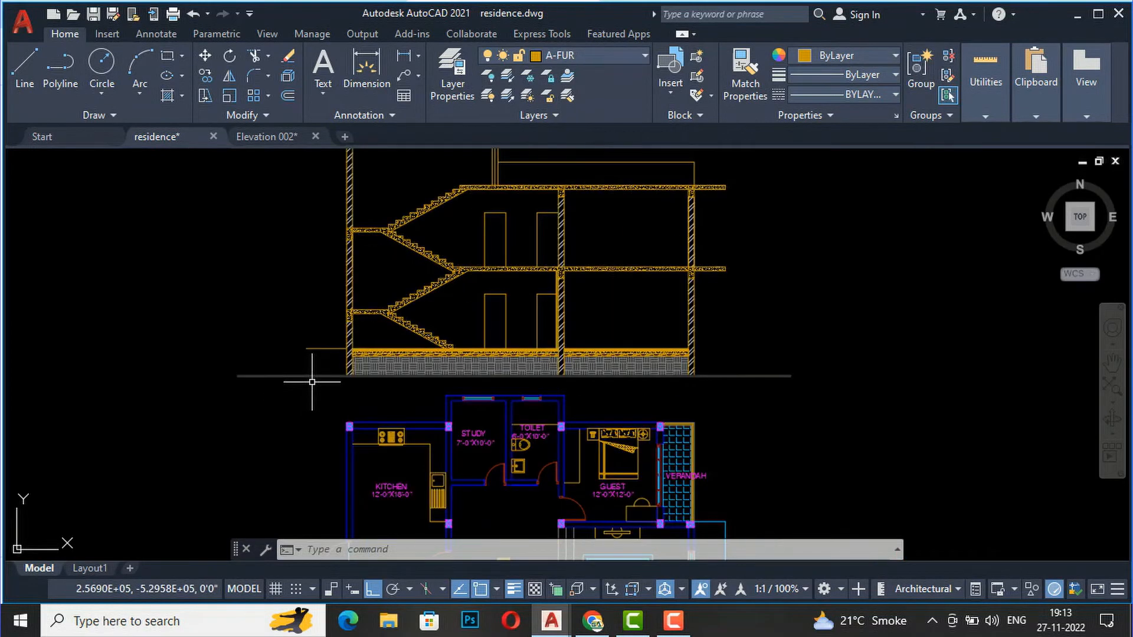
- Start a break mark outside the left wall's base with a vertical line about 9-1/2" high and a diagonal down to the wall's outer corner
{"action": "scroll", "coordinate": [337, 366], "scroll_direction": "up", "scroll_amount": 3}
{"action": "scroll", "coordinate": [331, 367], "scroll_direction": "up", "scroll_amount": 4}
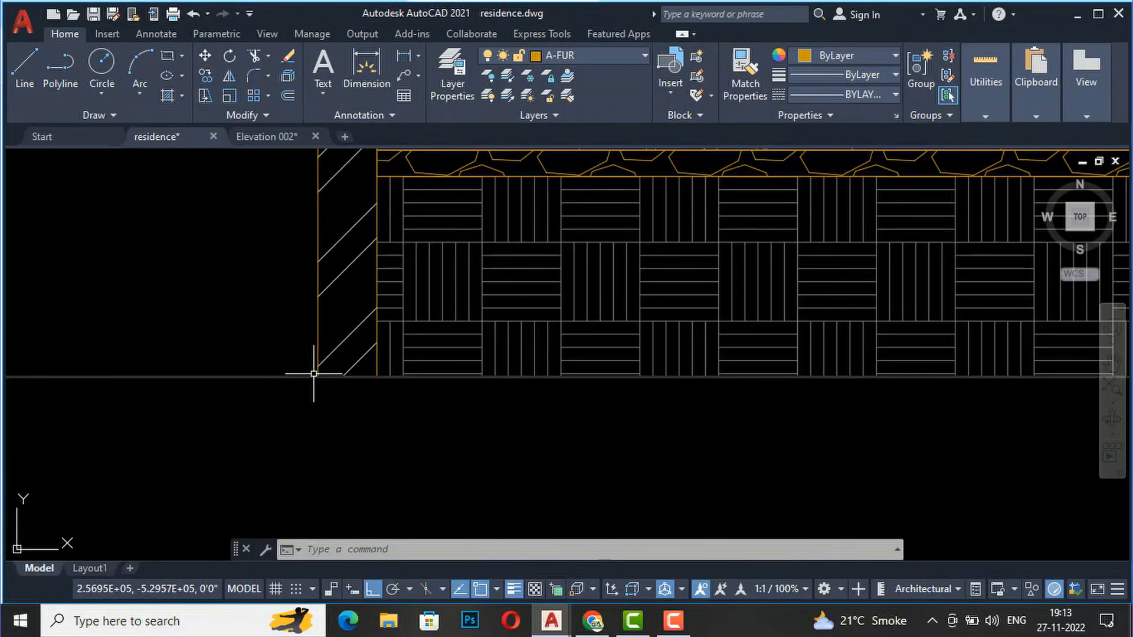
{"action": "type", "text": "l"}
{"action": "key", "text": "Return"}
{"action": "left_click", "coordinate": [258, 378]}
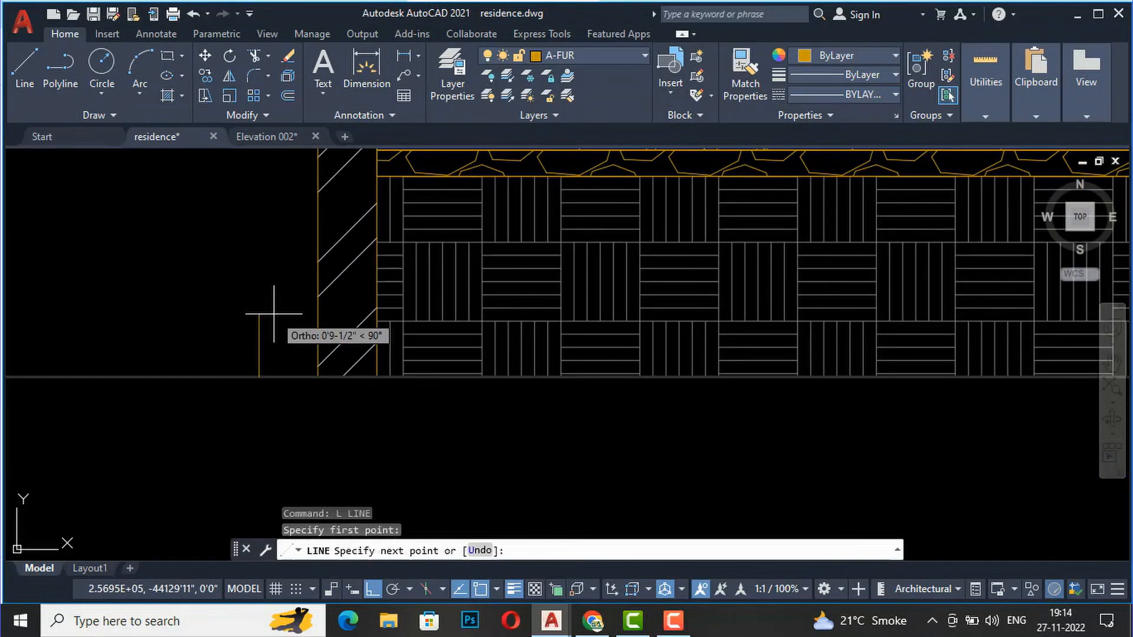
{"action": "left_click", "coordinate": [259, 314]}
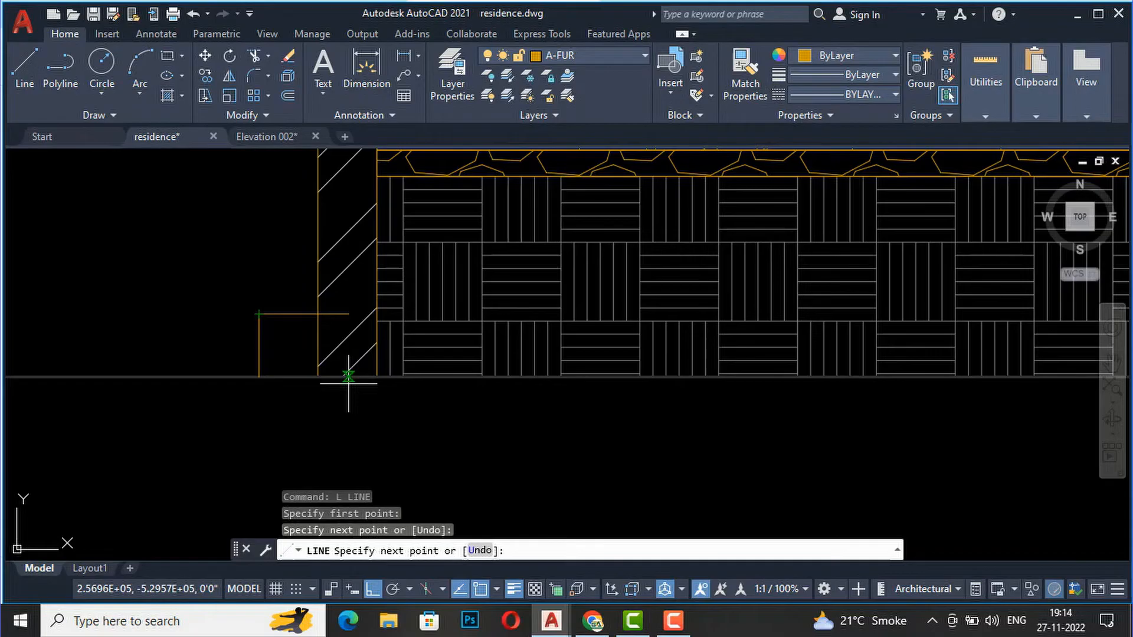
{"action": "left_click", "coordinate": [318, 378]}
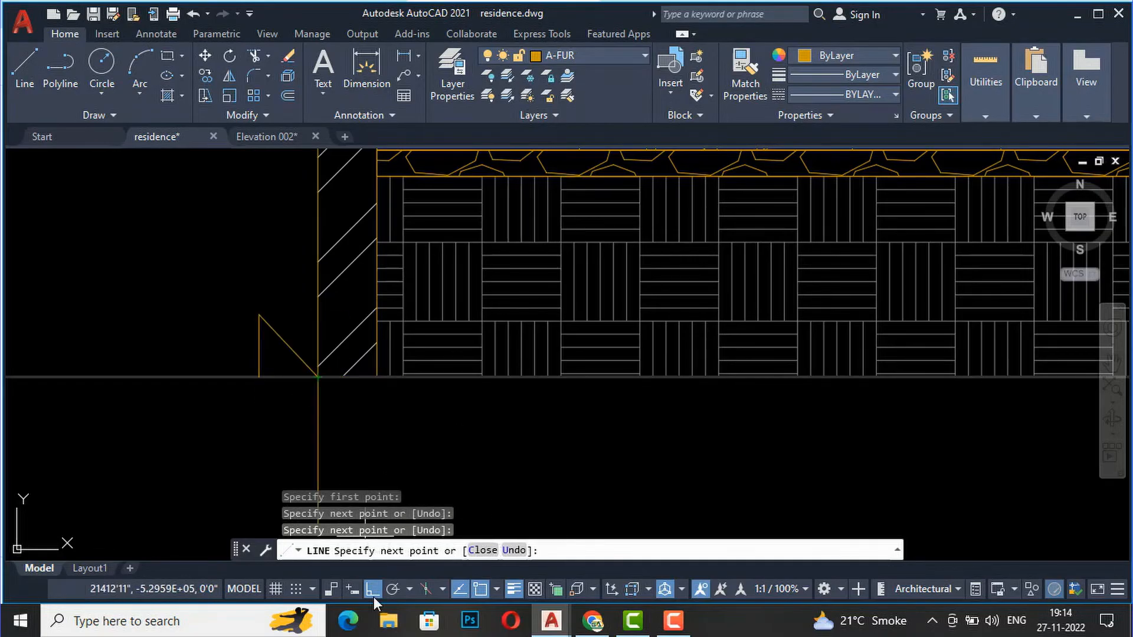
- Turn Ortho off, continue the break mark's diagonal below the ground line, and finish it up at the left wall's inner corner
{"action": "left_click", "coordinate": [372, 590]}
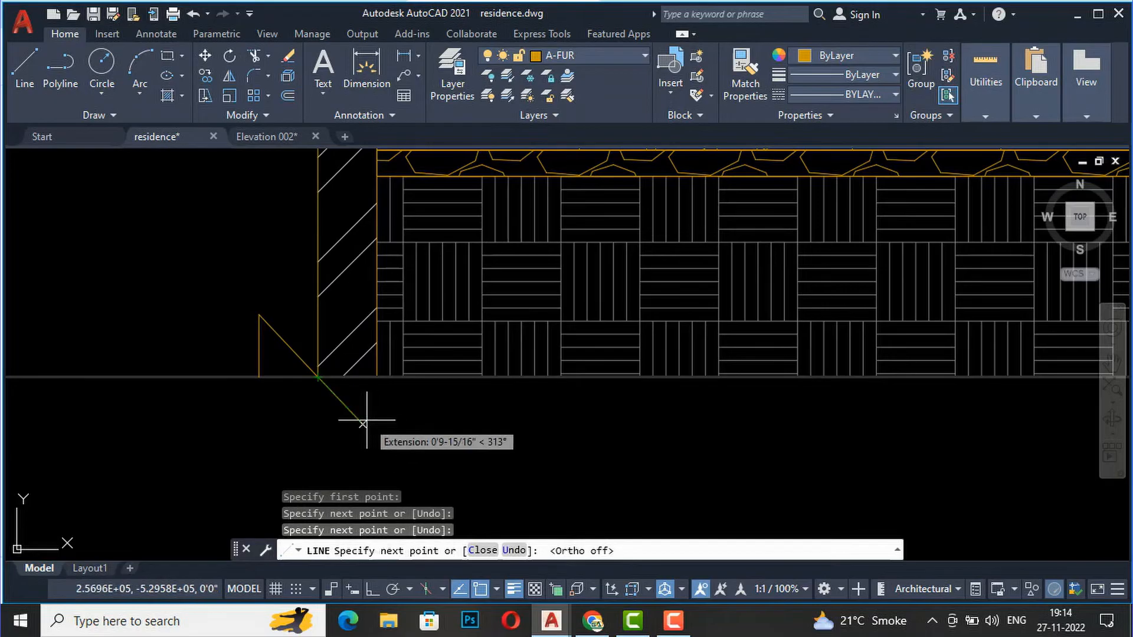
{"action": "left_click", "coordinate": [374, 437]}
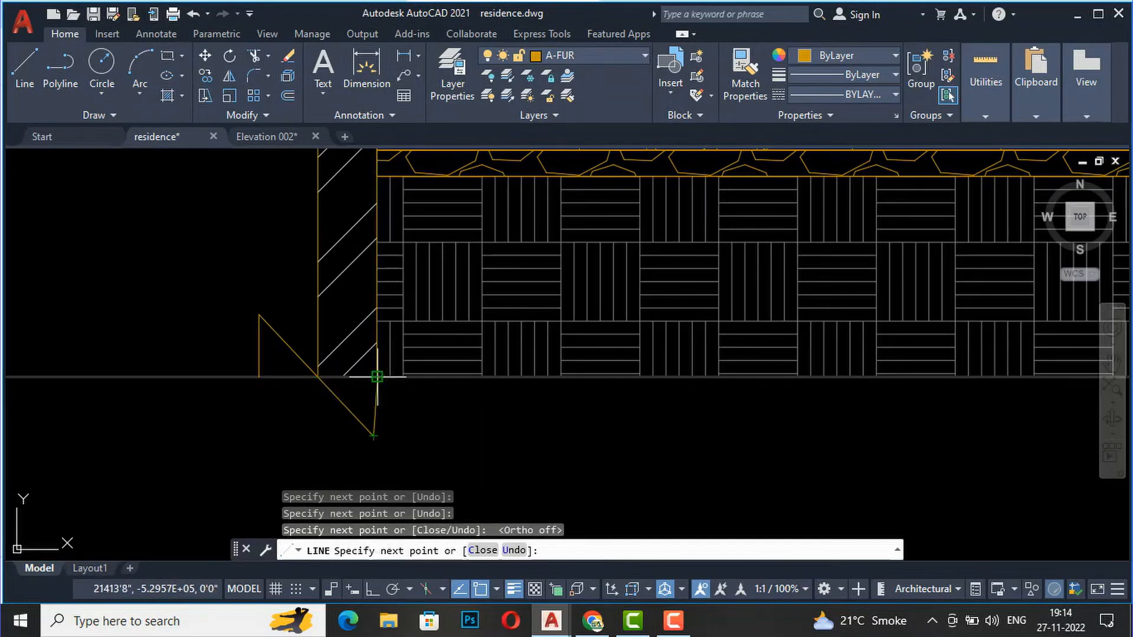
{"action": "left_click", "coordinate": [377, 377]}
{"action": "key", "text": "Escape"}
{"action": "scroll", "coordinate": [228, 405], "scroll_direction": "down", "scroll_amount": 5}
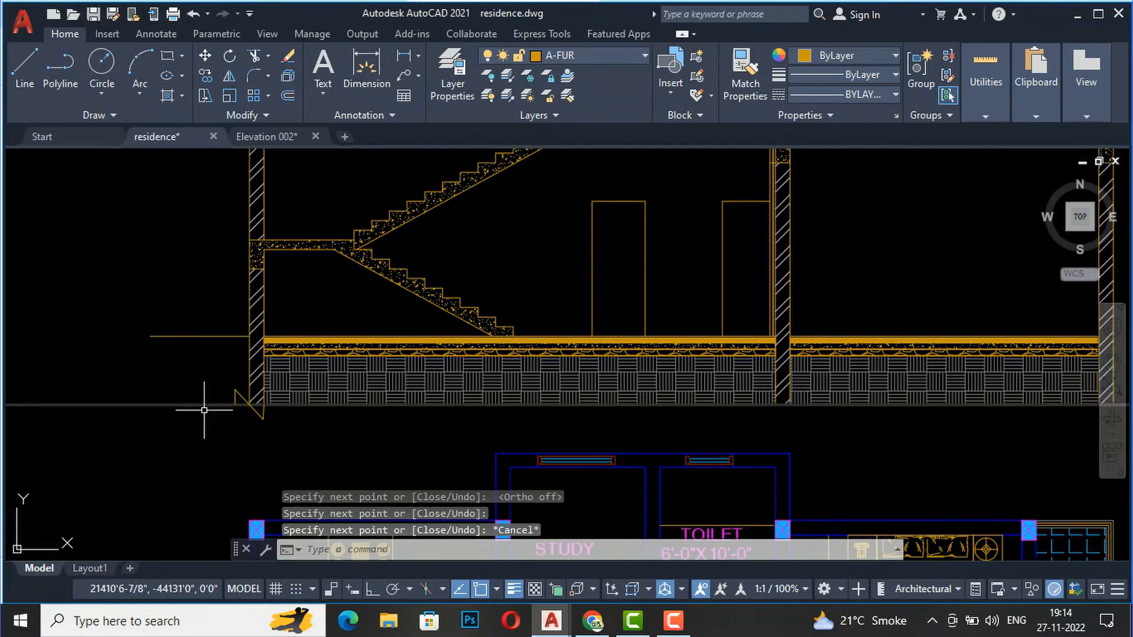
{"action": "scroll", "coordinate": [204, 410], "scroll_direction": "down", "scroll_amount": 2}
{"action": "scroll", "coordinate": [543, 430], "scroll_direction": "down", "scroll_amount": 2}
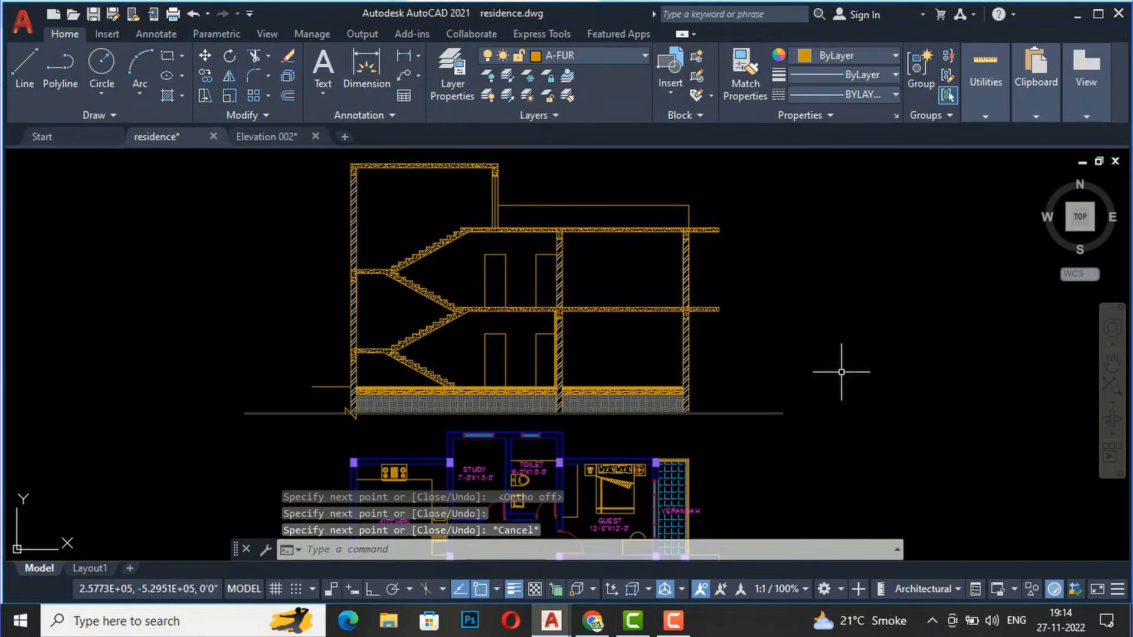
{"action": "scroll", "coordinate": [438, 388], "scroll_direction": "down", "scroll_amount": 2}
{"action": "scroll", "coordinate": [452, 261], "scroll_direction": "up", "scroll_amount": 4}
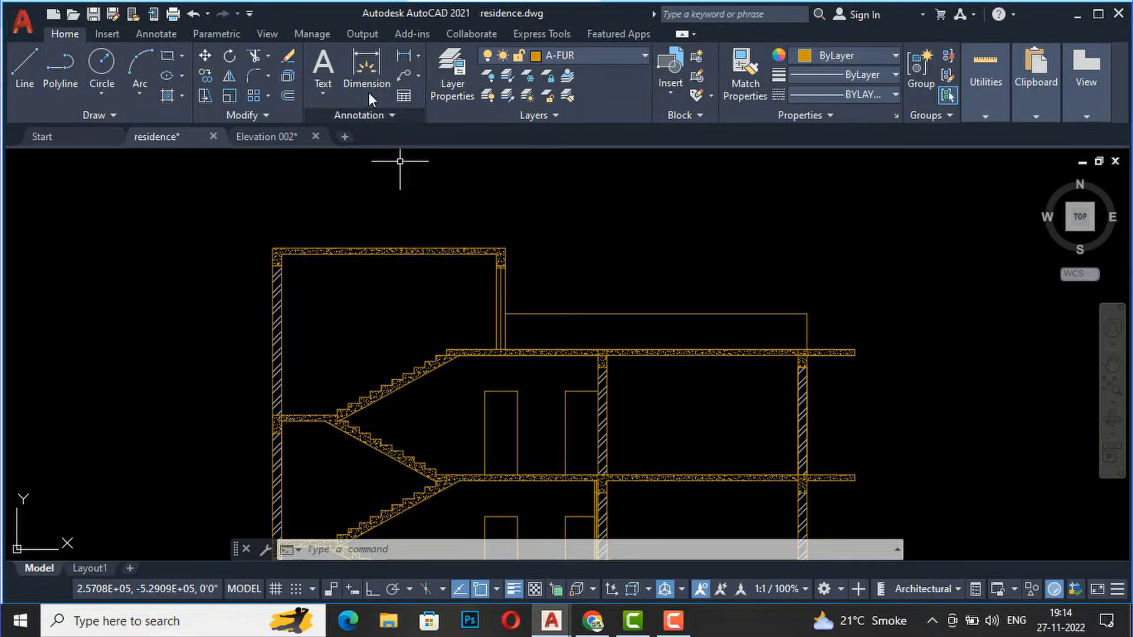
{"action": "left_click", "coordinate": [323, 94]}
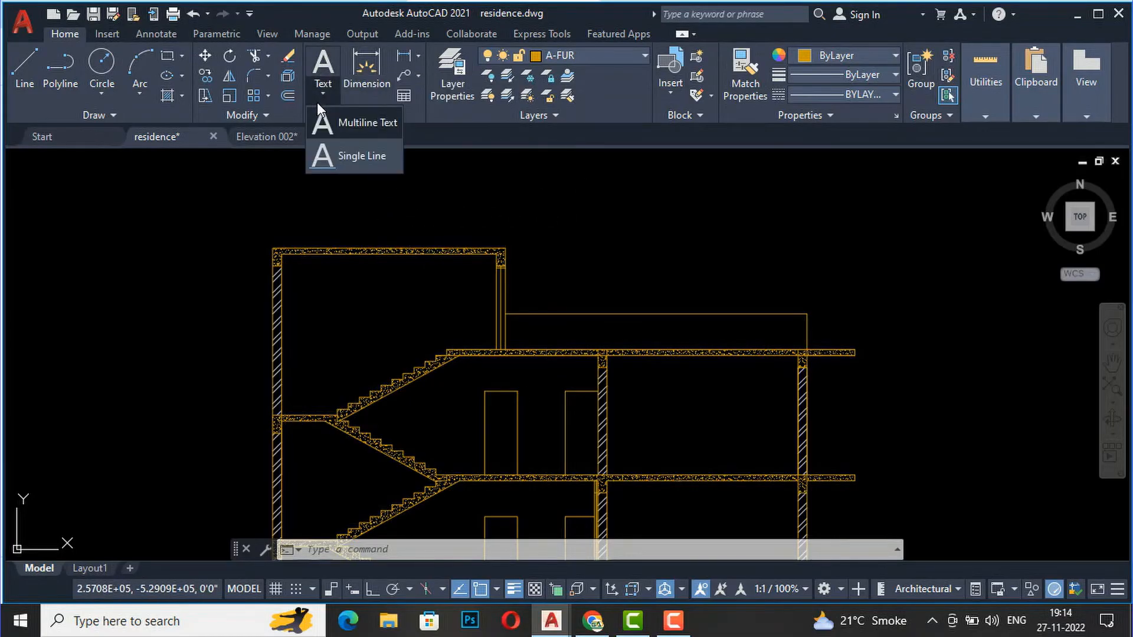
{"action": "left_click", "coordinate": [324, 64]}
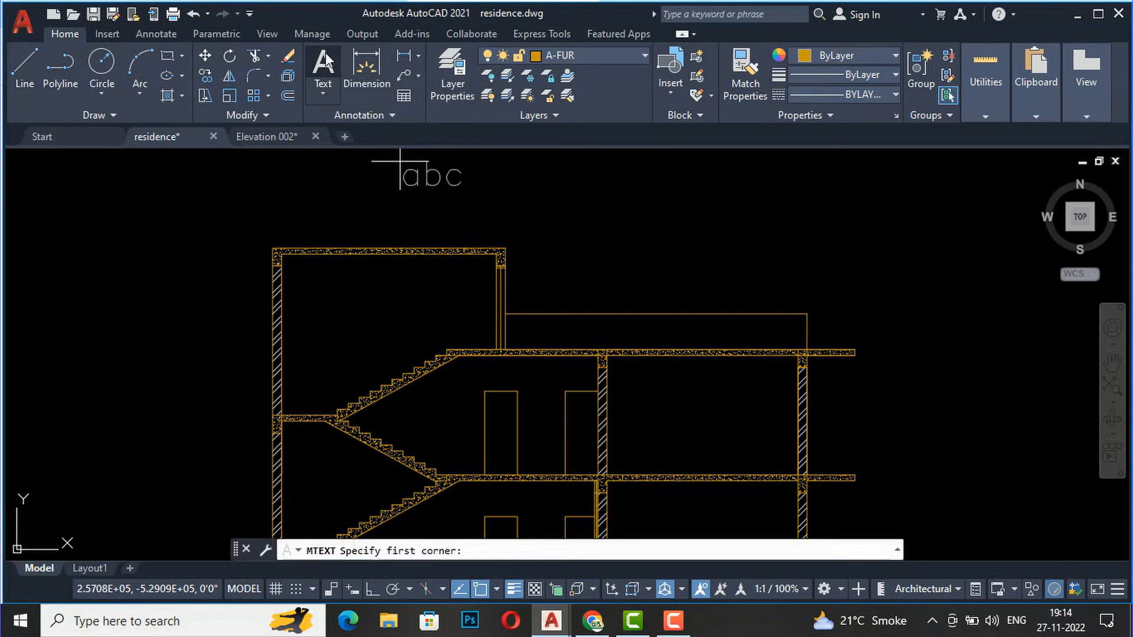
{"action": "key", "text": "Escape"}
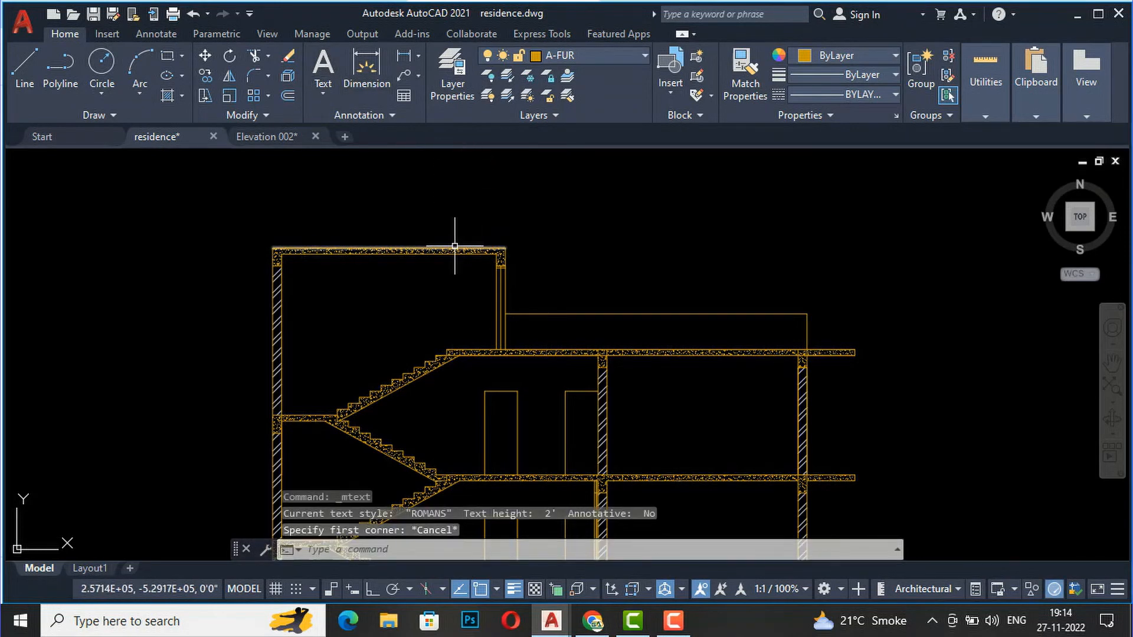
- Draw a quick leader without text from the top of the roof slab, angled upward and ending in a near-horizontal segment
{"action": "type", "text": "LE"}
{"action": "key", "text": "Return"}
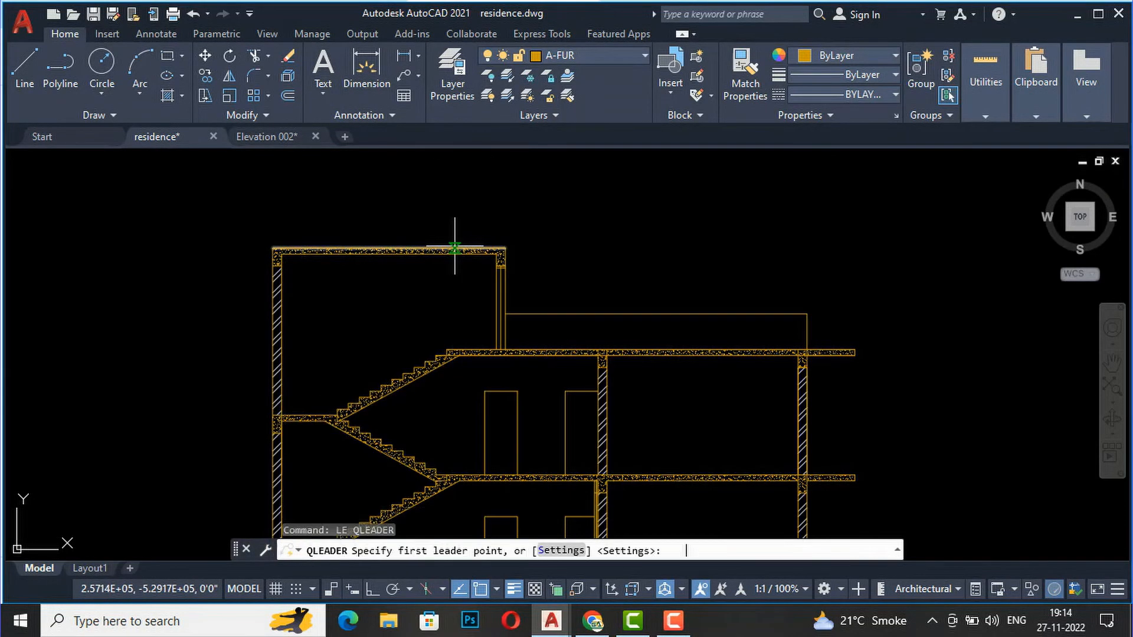
{"action": "left_click", "coordinate": [437, 248]}
{"action": "scroll", "coordinate": [481, 200], "scroll_direction": "up", "scroll_amount": 5}
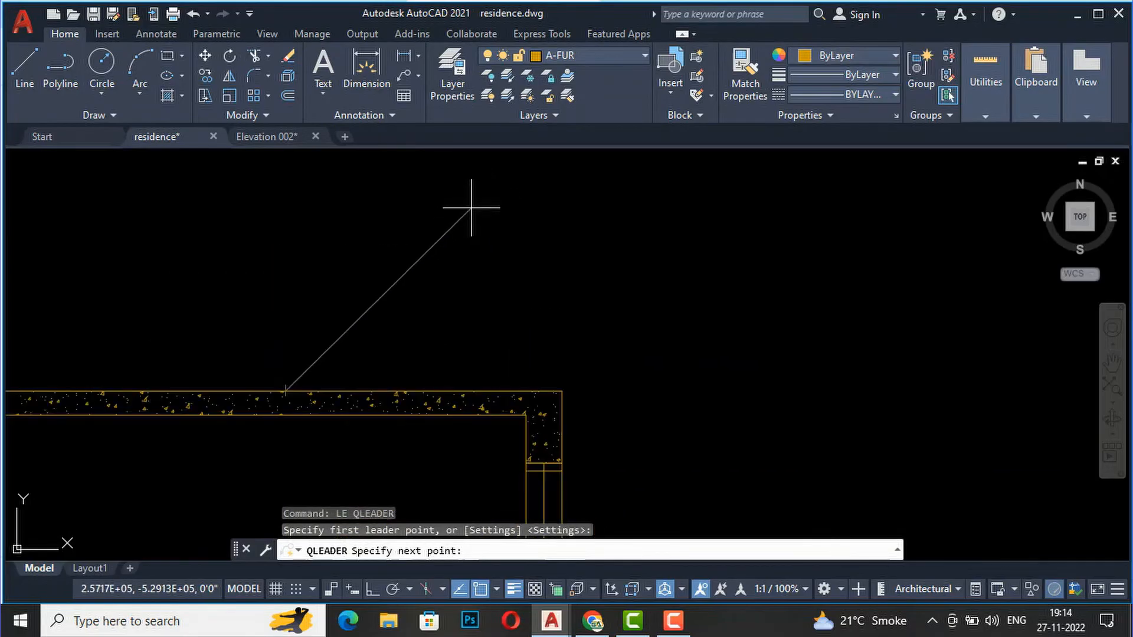
{"action": "left_click", "coordinate": [397, 259]}
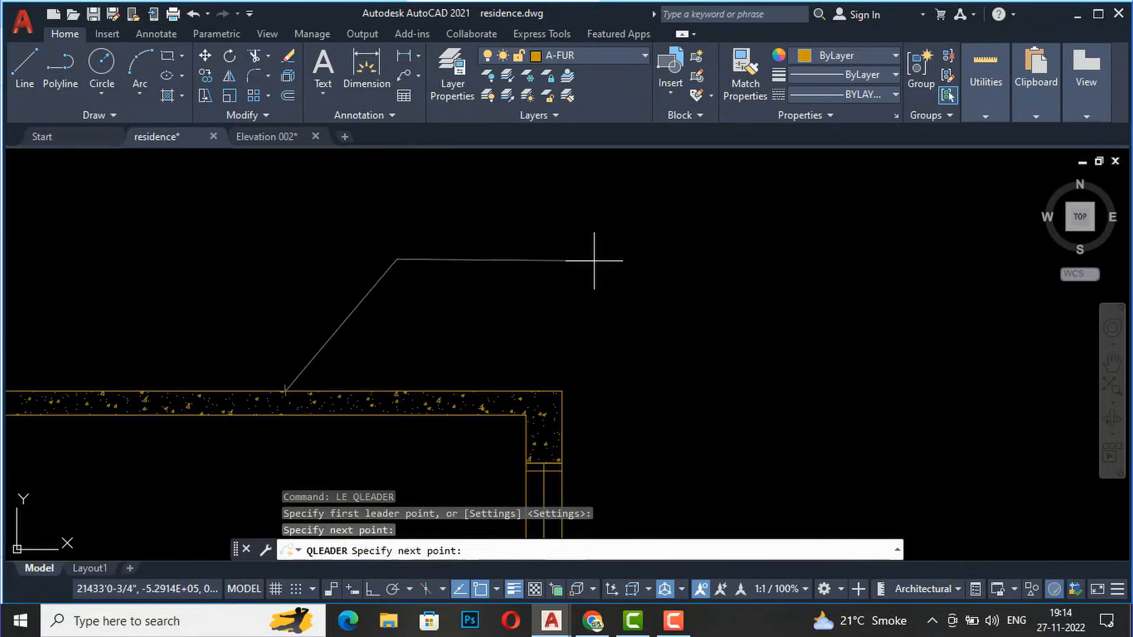
{"action": "left_click", "coordinate": [594, 260]}
{"action": "key", "text": "Escape"}
- Change the roof slab leader's arrowhead to Closed filled
{"action": "scroll", "coordinate": [271, 354], "scroll_direction": "up", "scroll_amount": 6}
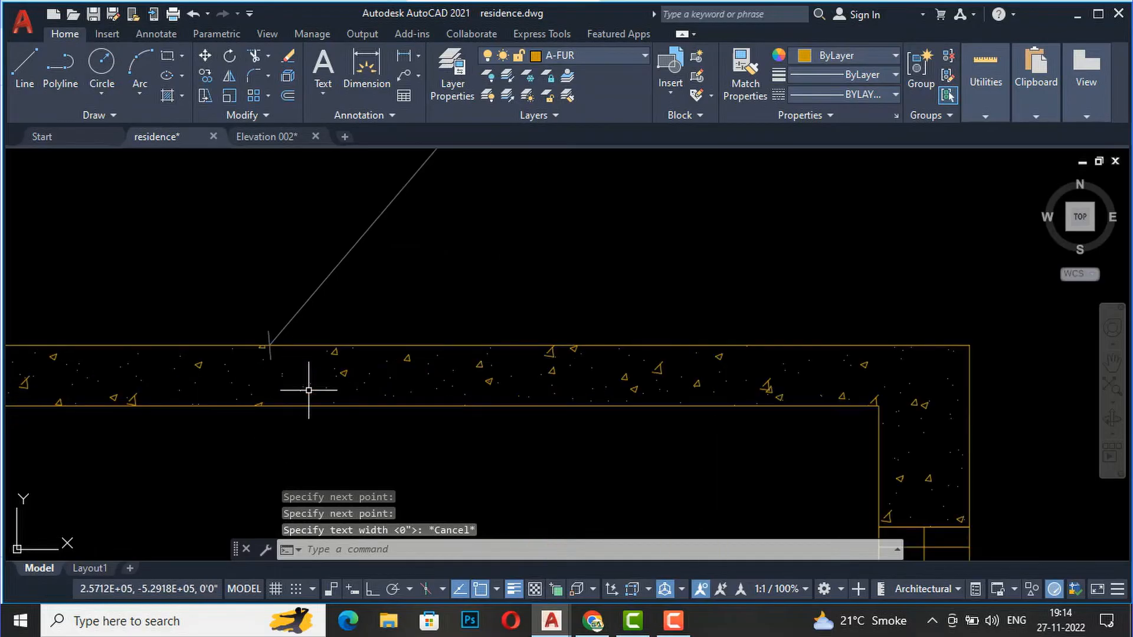
{"action": "left_click", "coordinate": [289, 328]}
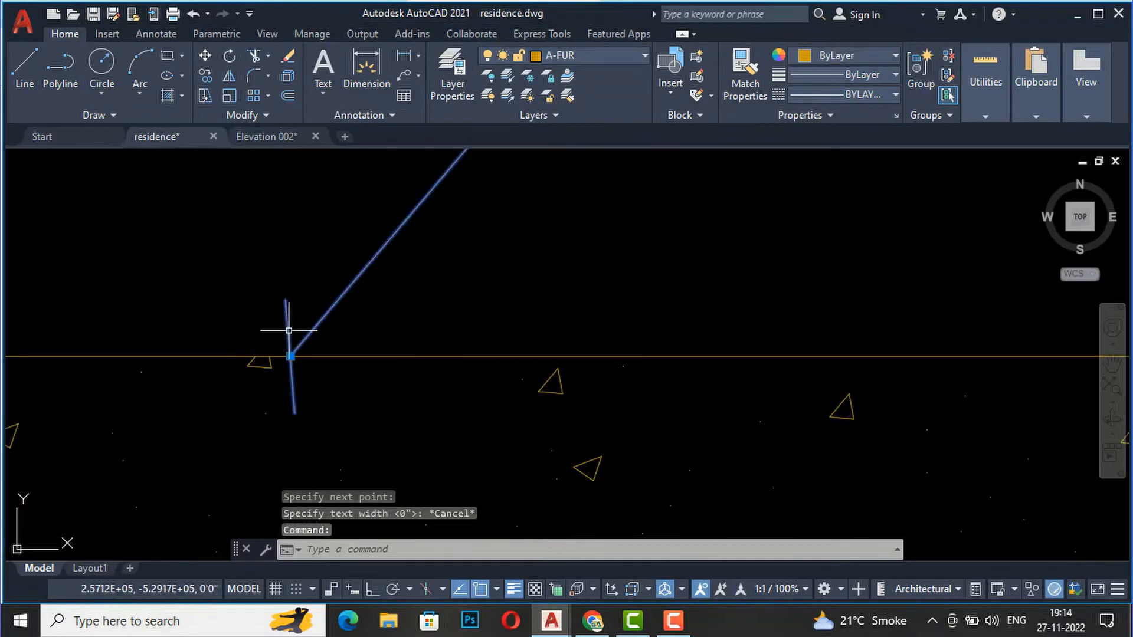
{"action": "left_click", "coordinate": [490, 263]}
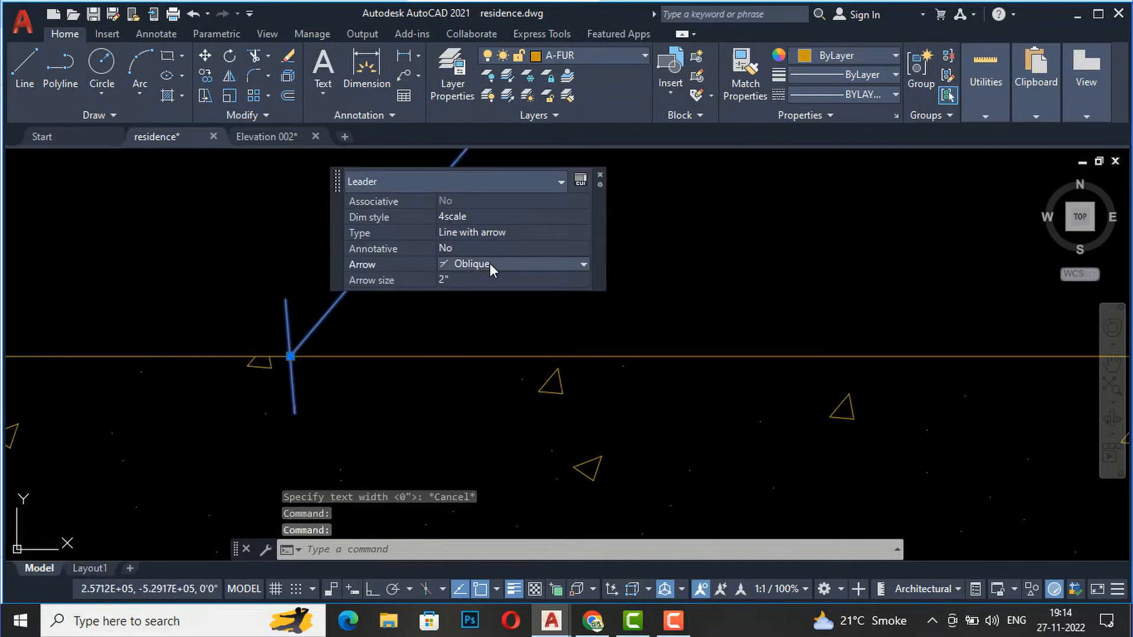
{"action": "left_click", "coordinate": [489, 263]}
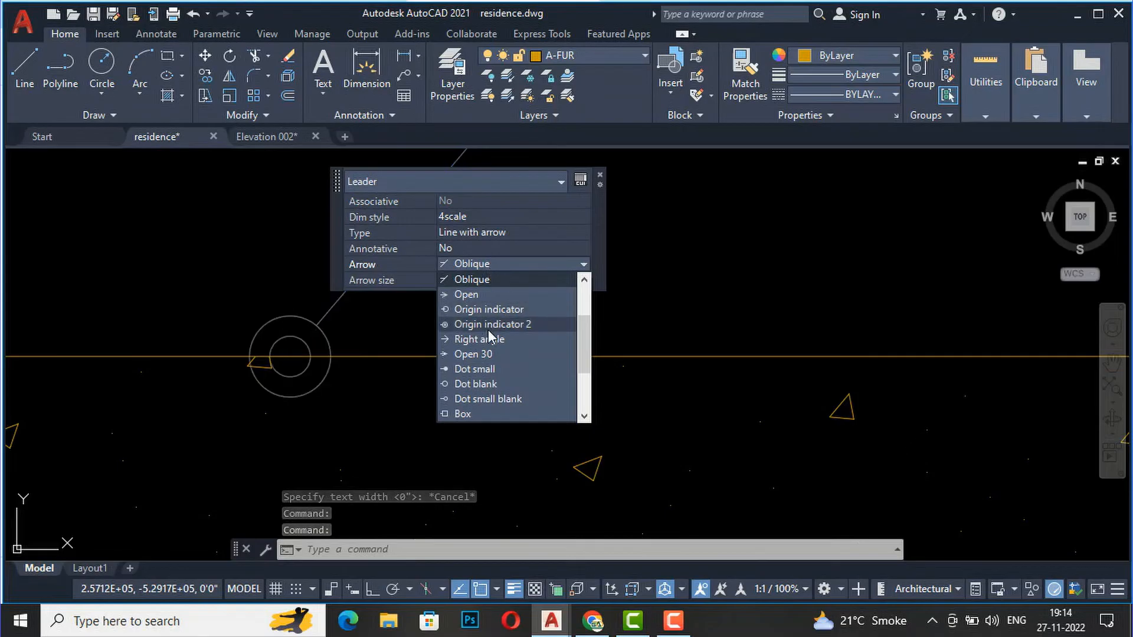
{"action": "scroll", "coordinate": [488, 332], "scroll_direction": "up", "scroll_amount": 2}
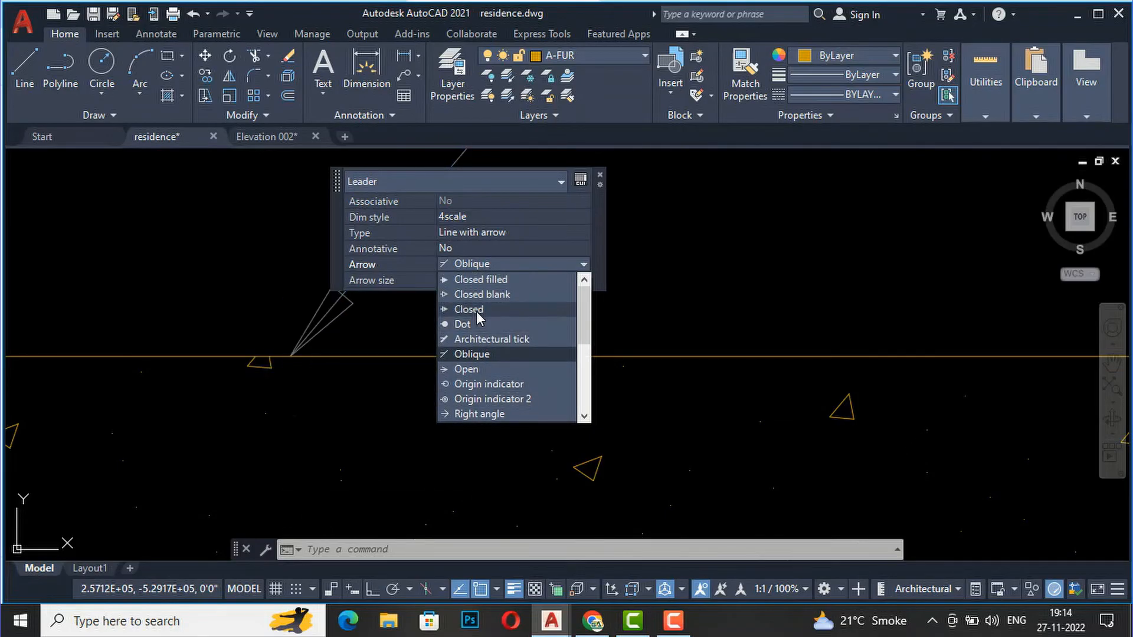
{"action": "left_click", "coordinate": [468, 281]}
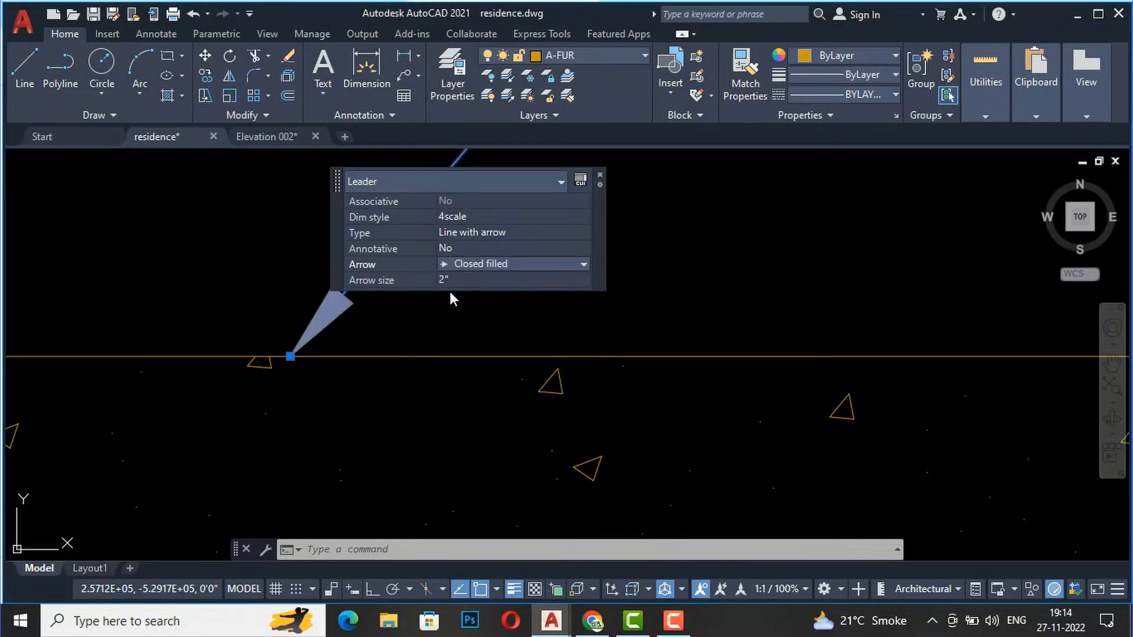
{"action": "key", "text": "Escape"}
{"action": "scroll", "coordinate": [312, 378], "scroll_direction": "down", "scroll_amount": 2}
{"action": "scroll", "coordinate": [361, 405], "scroll_direction": "up", "scroll_amount": 6}
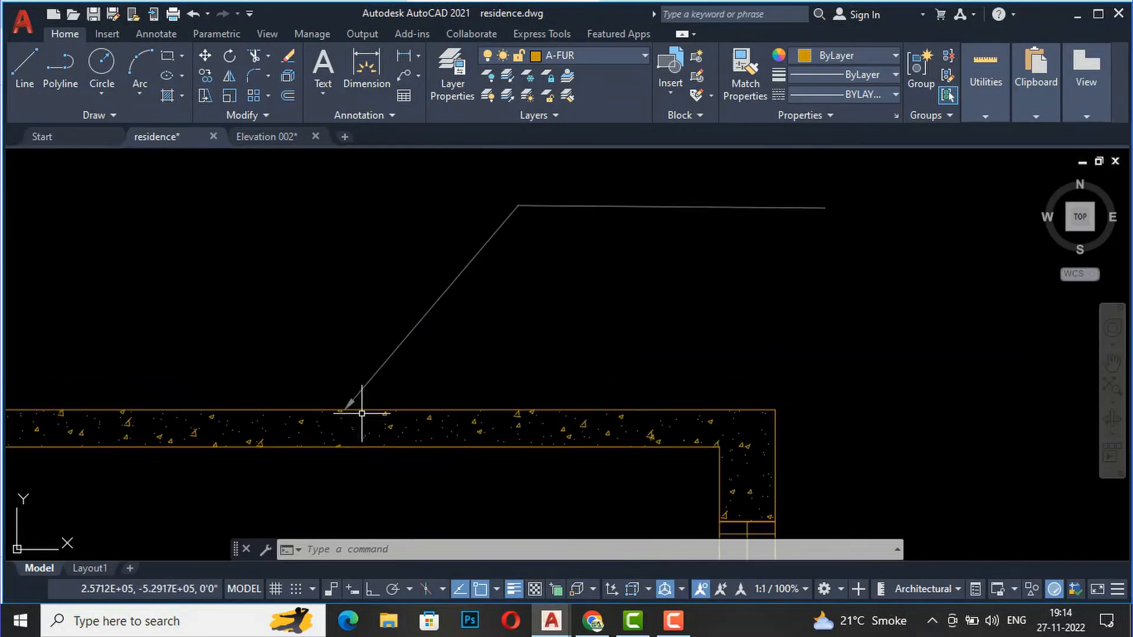
{"action": "scroll", "coordinate": [465, 338], "scroll_direction": "up", "scroll_amount": 2}
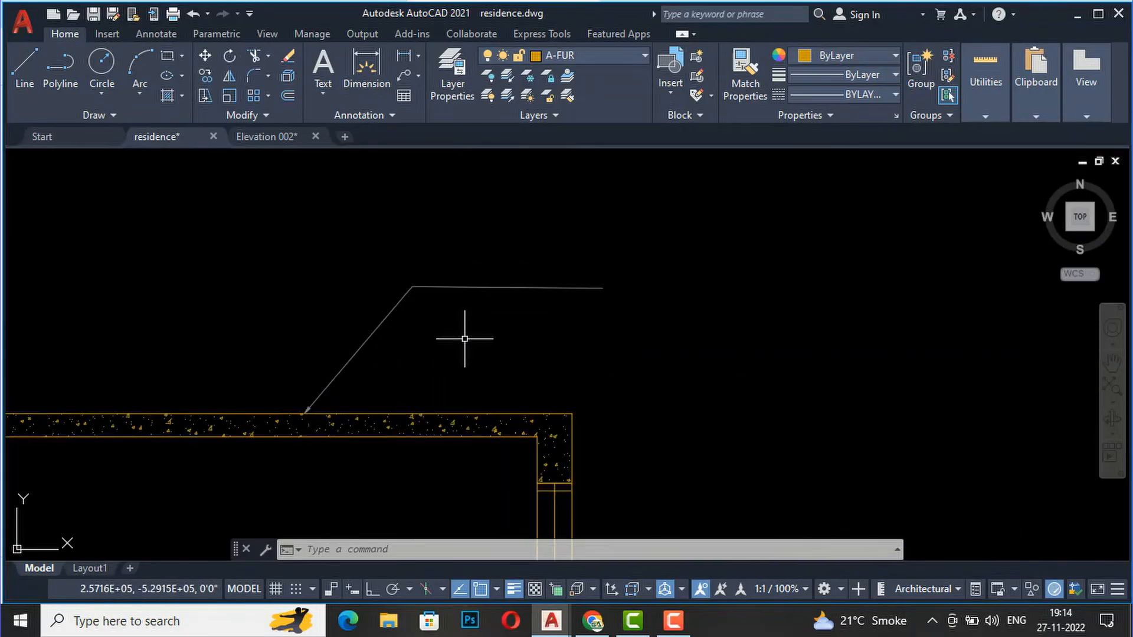
- Move the roof slab leader to the A-BTEXT layer
{"action": "left_click", "coordinate": [524, 286]}
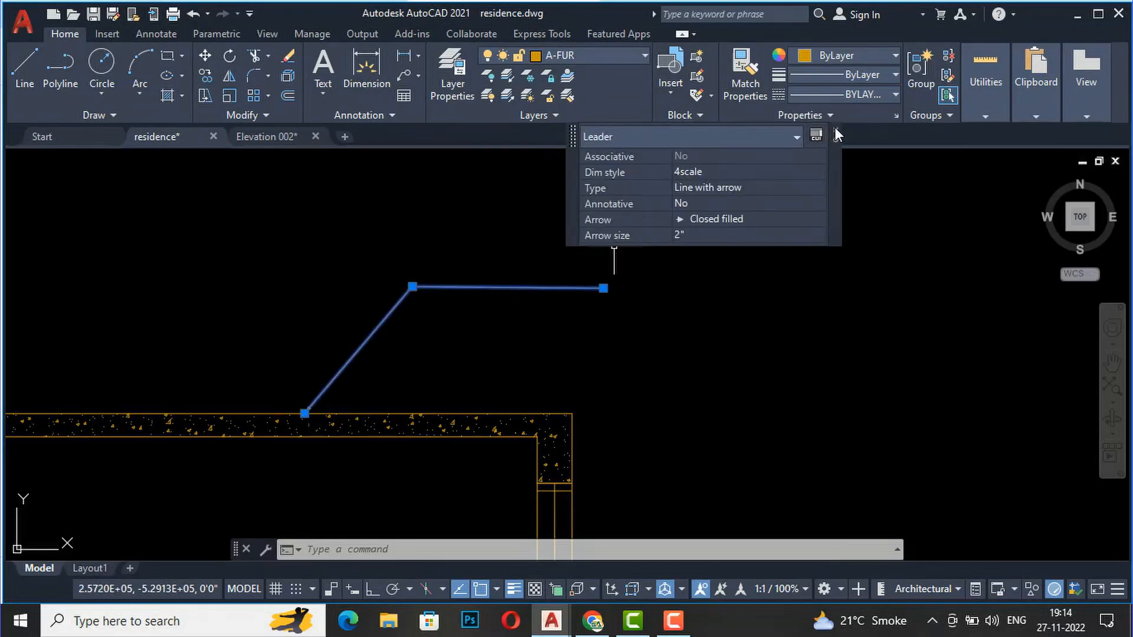
{"action": "key", "text": "Escape"}
{"action": "left_click", "coordinate": [443, 266]}
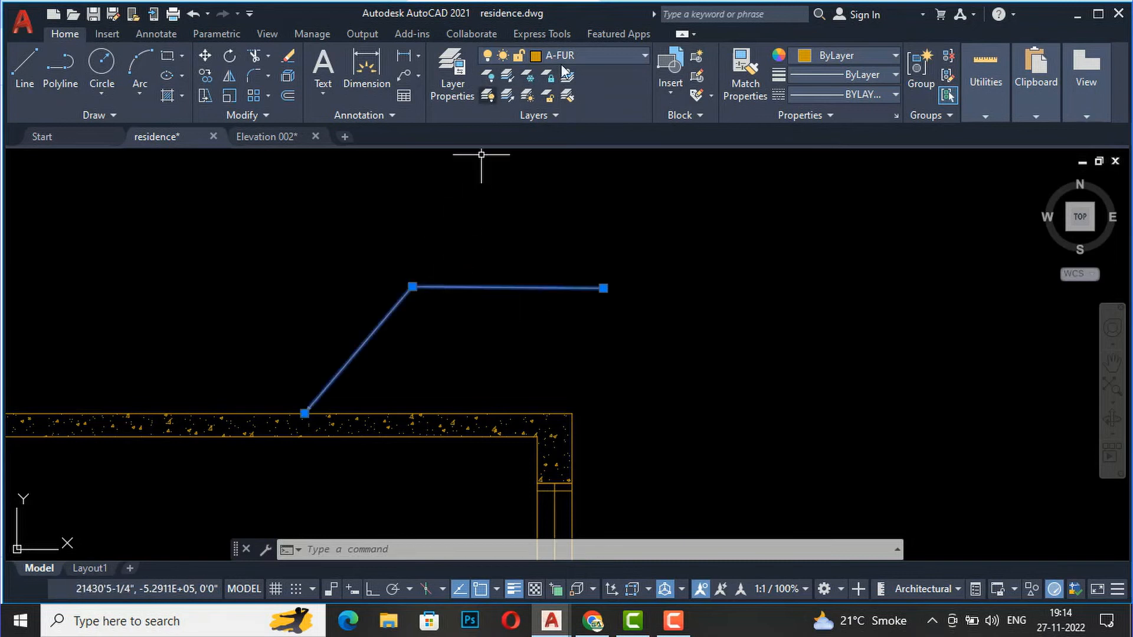
{"action": "left_click", "coordinate": [565, 59]}
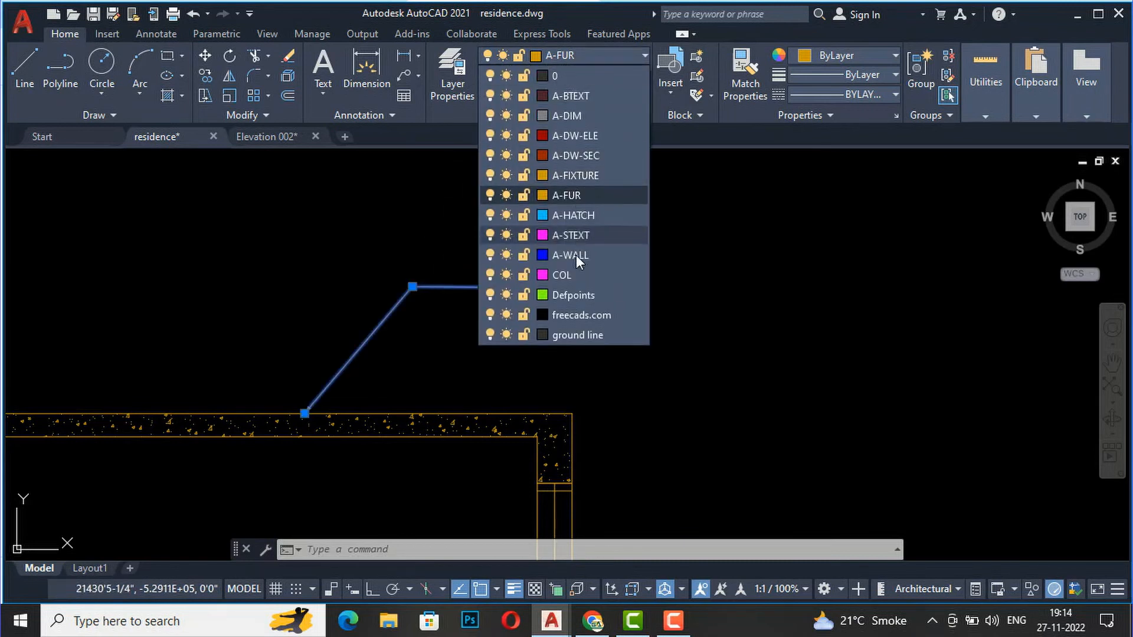
{"action": "left_click", "coordinate": [572, 96]}
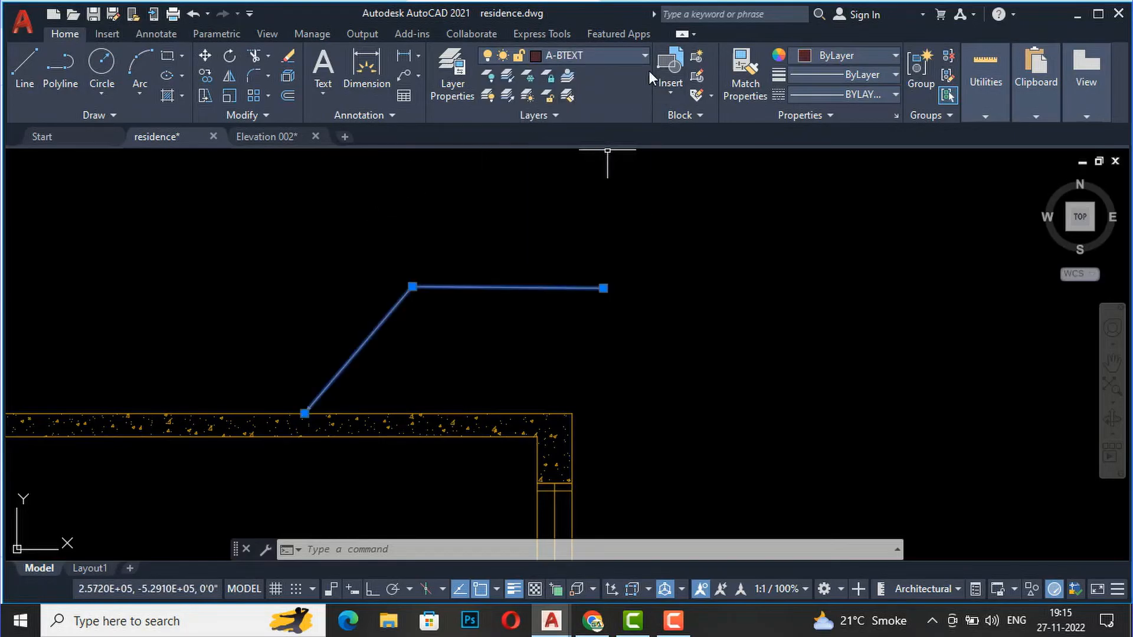
{"action": "left_click", "coordinate": [667, 246]}
{"action": "key", "text": "Escape"}
{"action": "scroll", "coordinate": [603, 289], "scroll_direction": "up", "scroll_amount": 2}
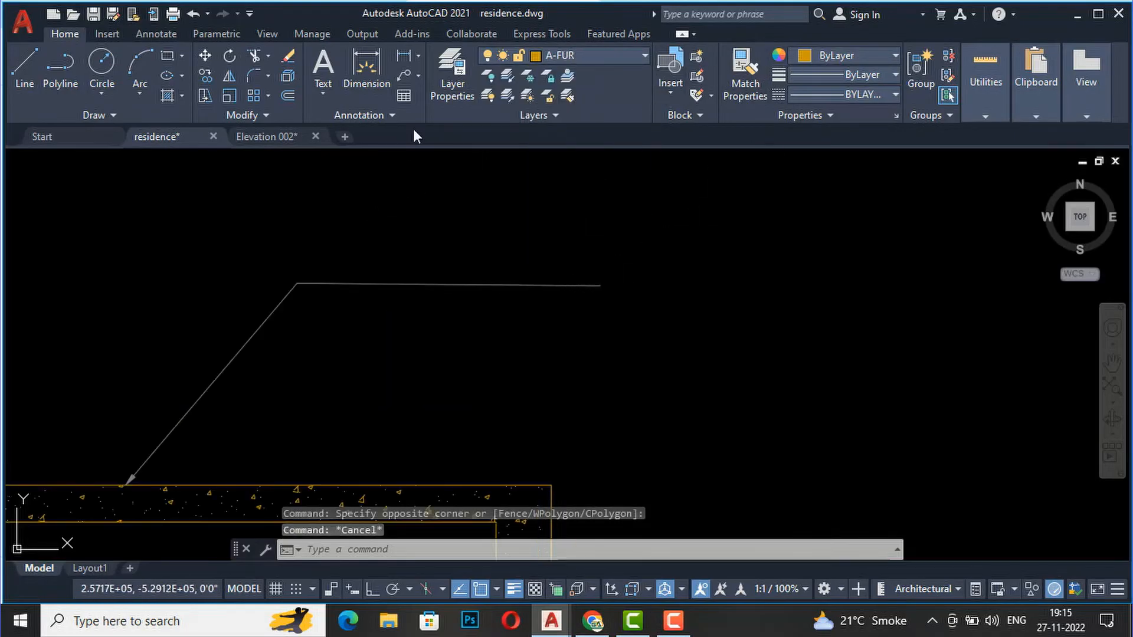
- Add multiline text reading 6"rcc slab at the free end of the roof slab leader
{"action": "left_click", "coordinate": [323, 67]}
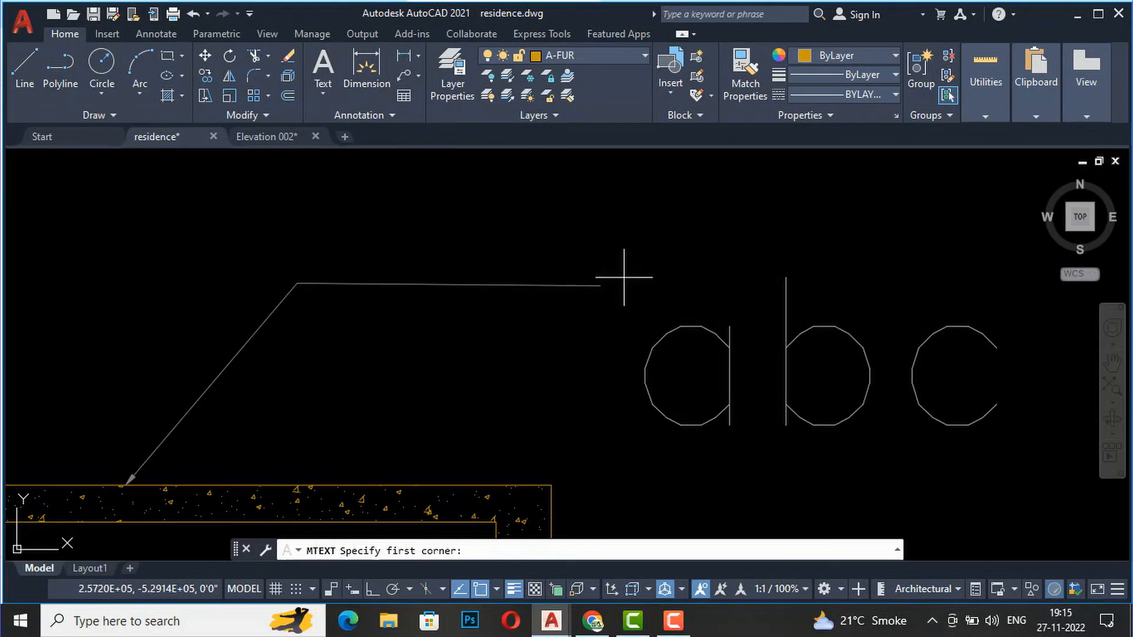
{"action": "left_click", "coordinate": [614, 260]}
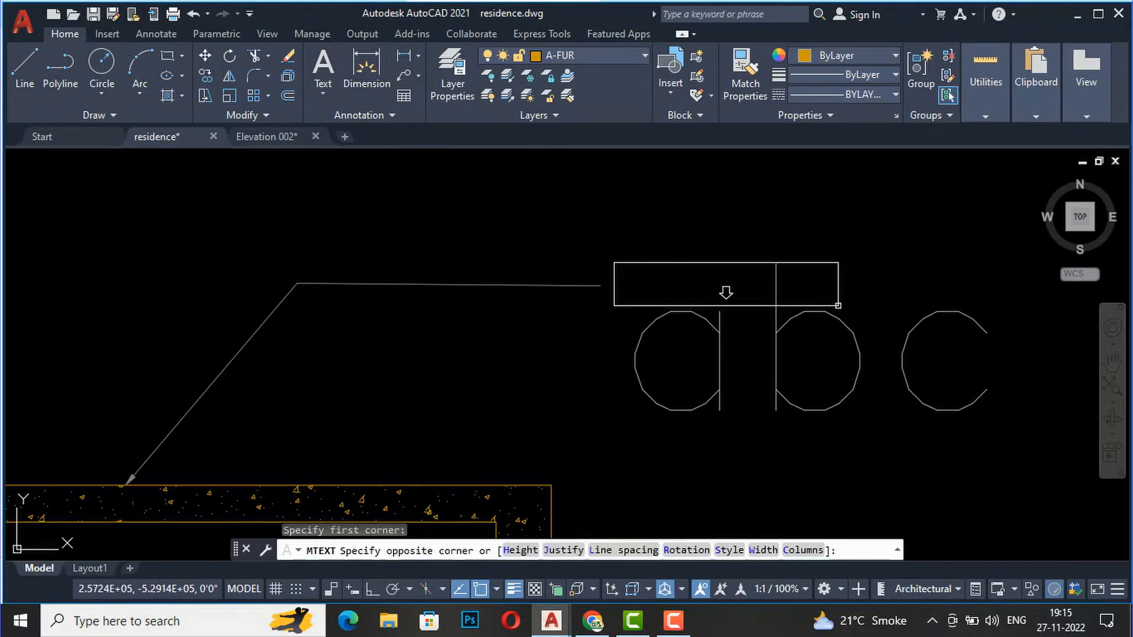
{"action": "left_click", "coordinate": [839, 312]}
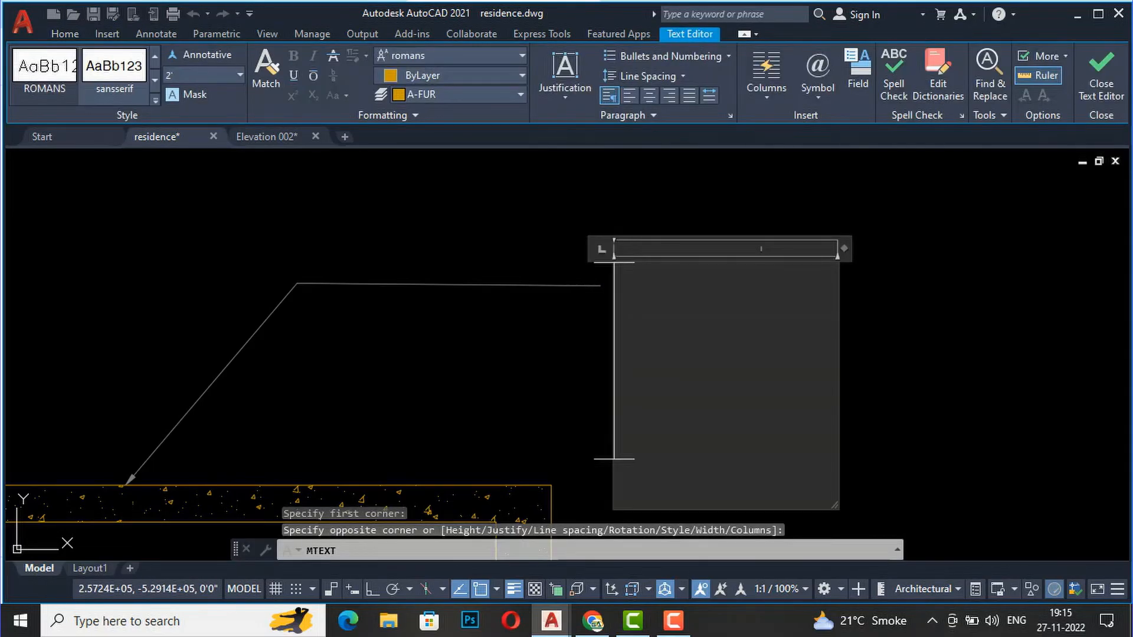
{"action": "type", "text": "6\" rcc s"}
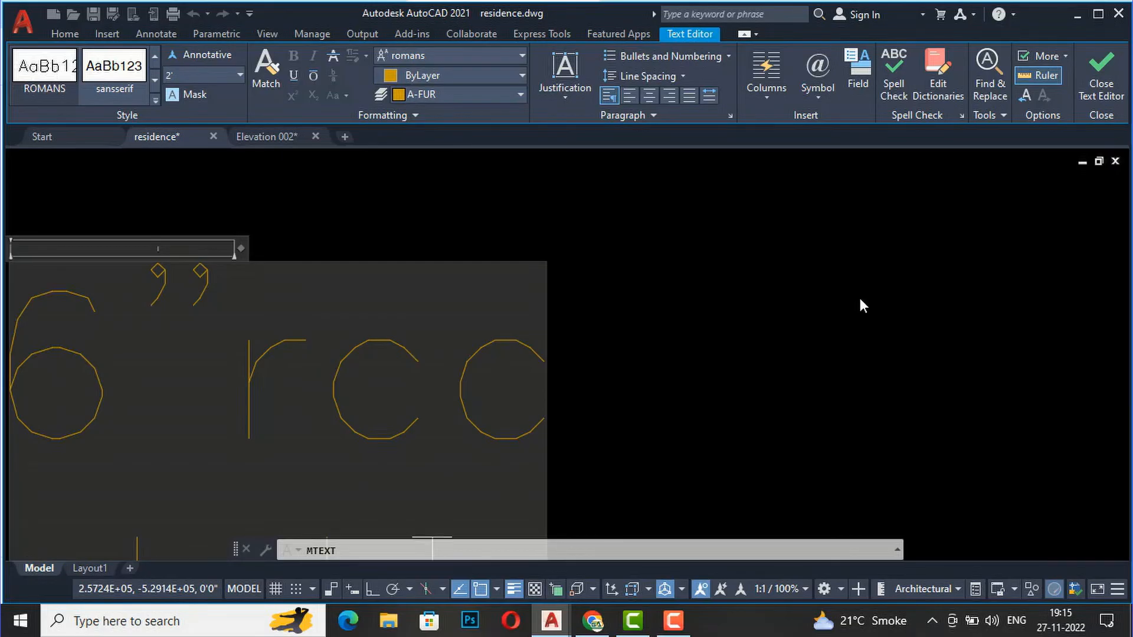
{"action": "type", "text": "lab"}
{"action": "scroll", "coordinate": [787, 286], "scroll_direction": "down", "scroll_amount": 5}
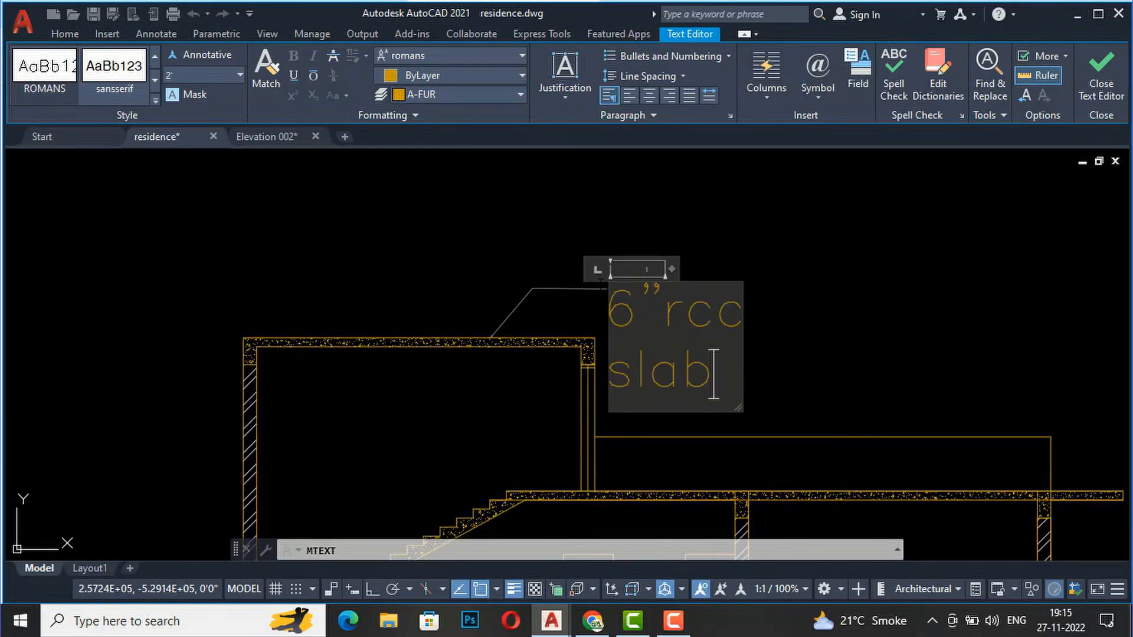
- Set the font of the whole slab note to Arial
{"action": "left_click_drag", "start_coordinate": [697, 367], "coordinate": [633, 300]}
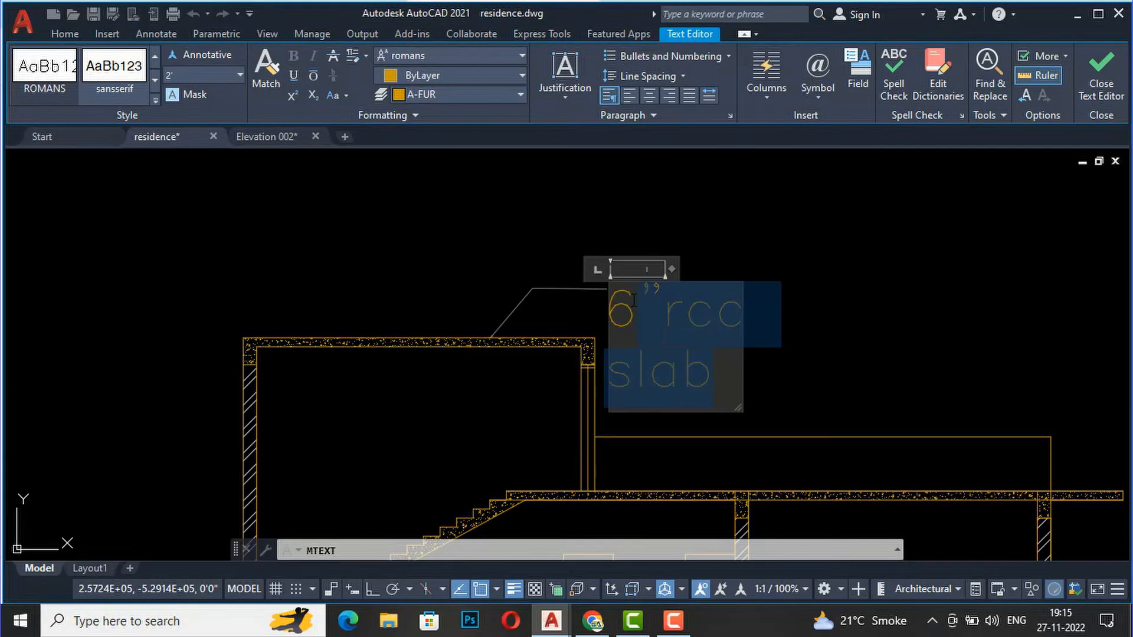
{"action": "left_click", "coordinate": [437, 58]}
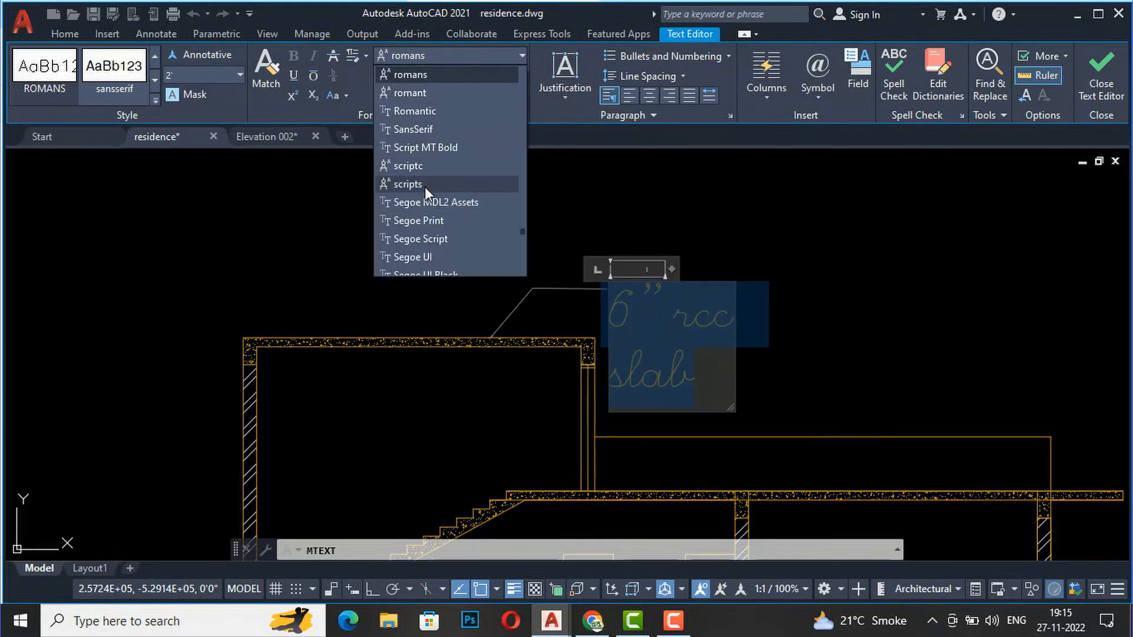
{"action": "scroll", "coordinate": [424, 186], "scroll_direction": "up", "scroll_amount": 7}
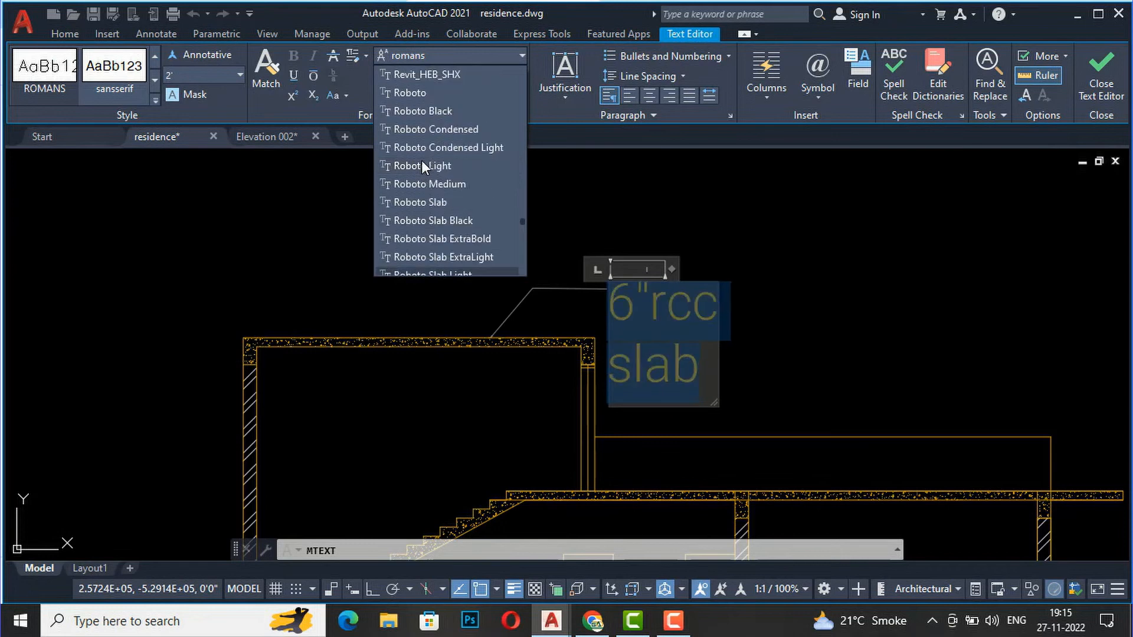
{"action": "scroll", "coordinate": [421, 161], "scroll_direction": "up", "scroll_amount": 15}
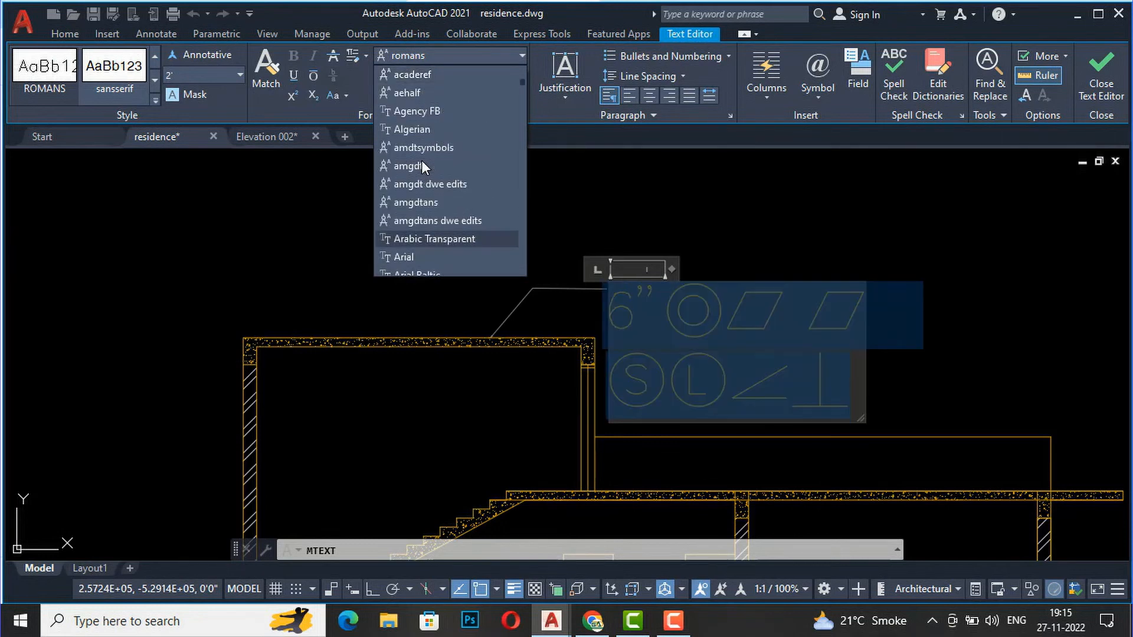
{"action": "left_click", "coordinate": [400, 254]}
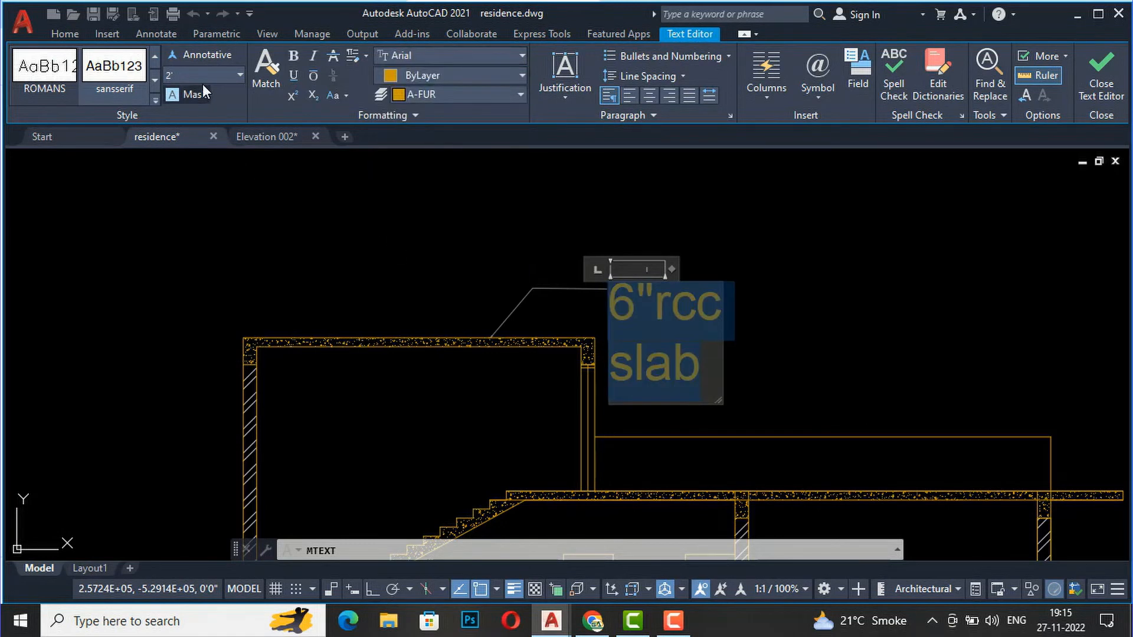
- Set the slab note's text height to 1' and widen its text frame to about 14'7" to fit one line
{"action": "left_click_drag", "start_coordinate": [191, 75], "coordinate": [155, 63]}
{"action": "type", "text": "1'"}
{"action": "key", "text": "Return"}
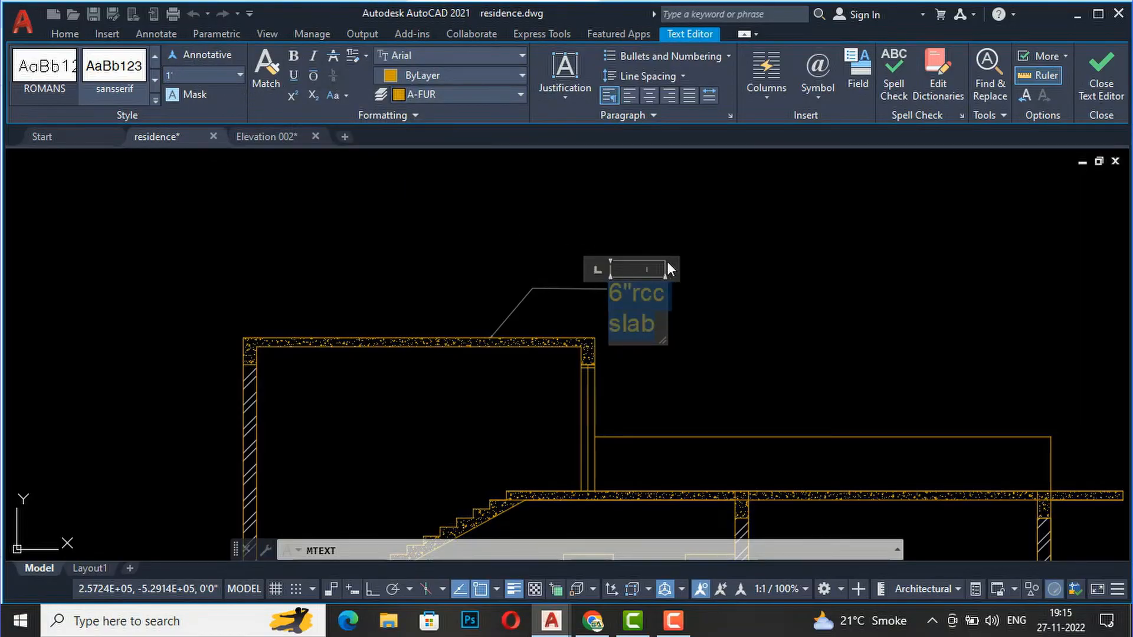
{"action": "left_click_drag", "start_coordinate": [673, 268], "coordinate": [874, 268]}
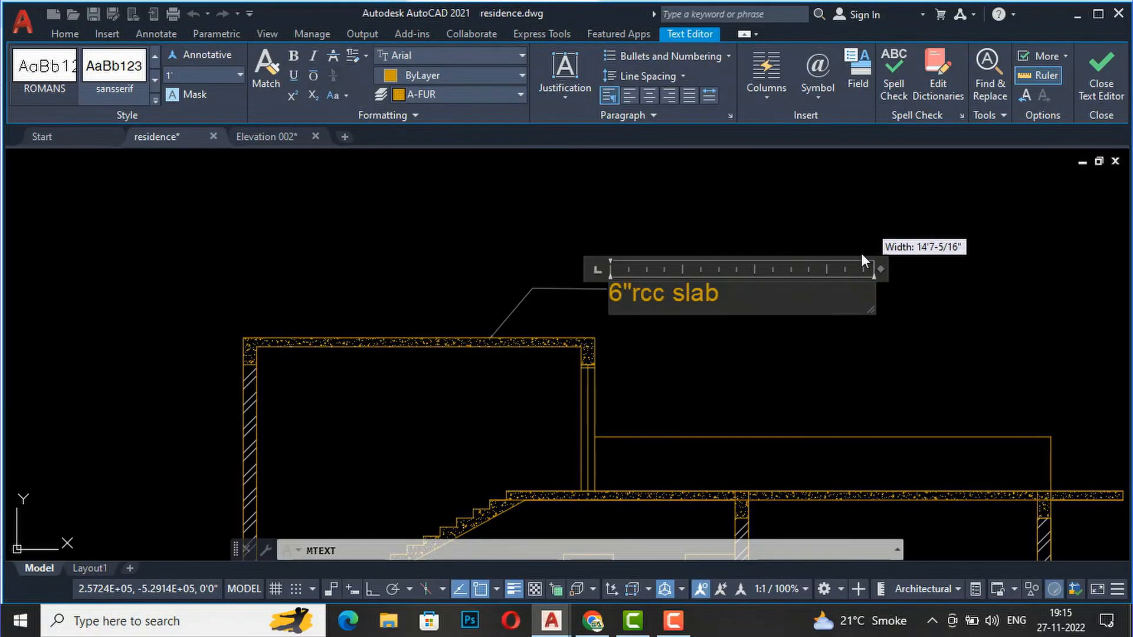
{"action": "left_click", "coordinate": [728, 340]}
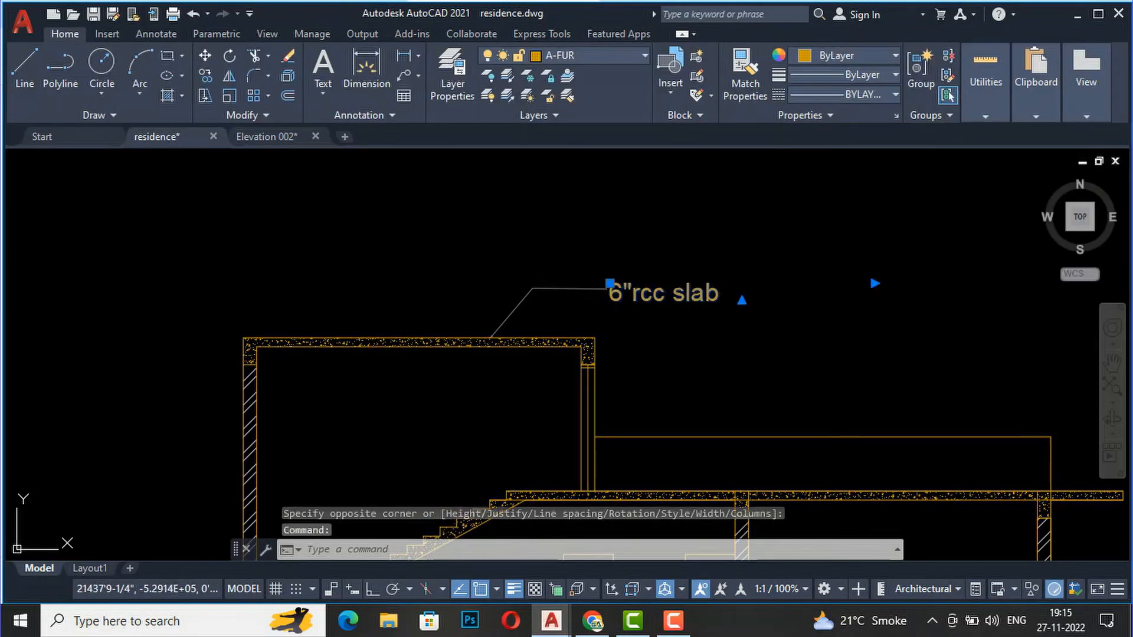
- Recolor the slab note's text white
{"action": "double_click", "coordinate": [691, 294]}
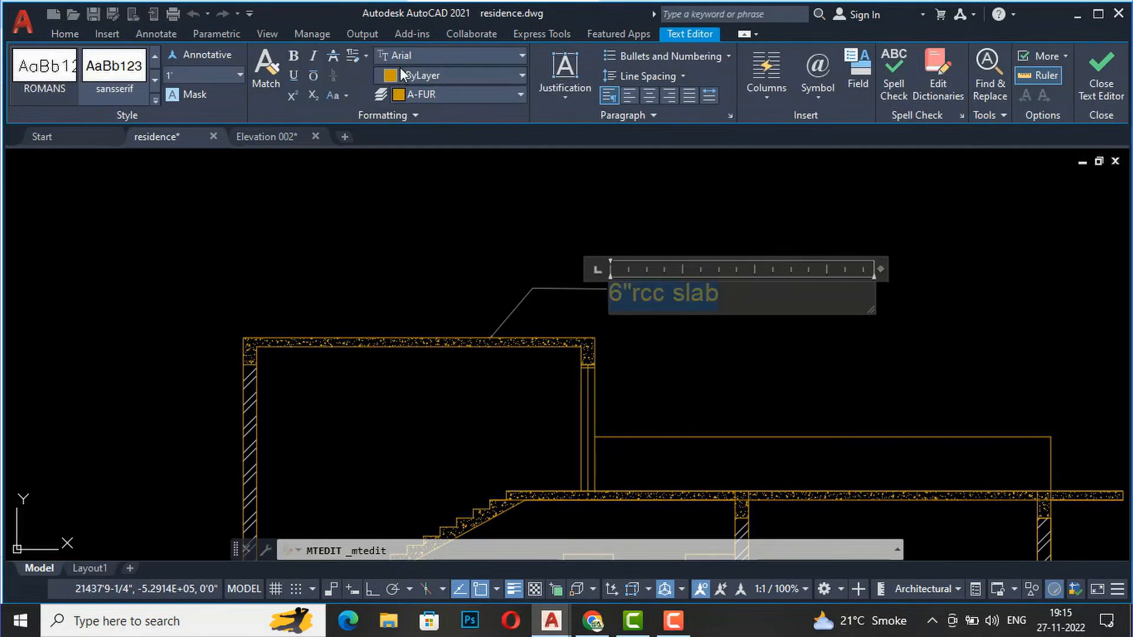
{"action": "left_click", "coordinate": [448, 77]}
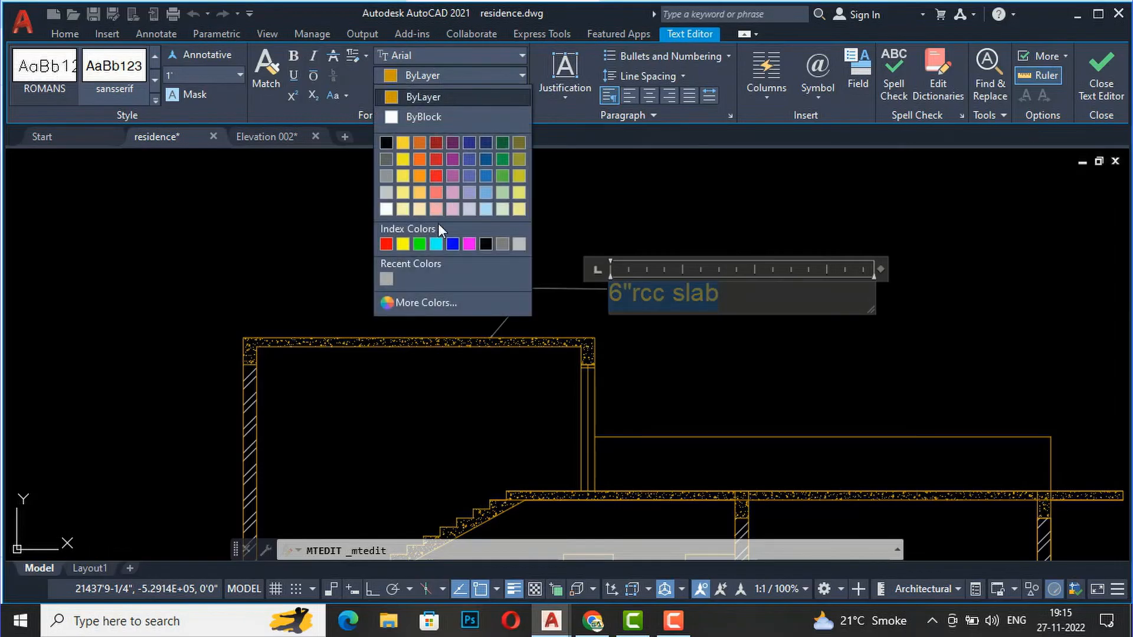
{"action": "left_click", "coordinate": [388, 207]}
{"action": "left_click", "coordinate": [785, 325]}
{"action": "scroll", "coordinate": [508, 180], "scroll_direction": "down", "scroll_amount": 3}
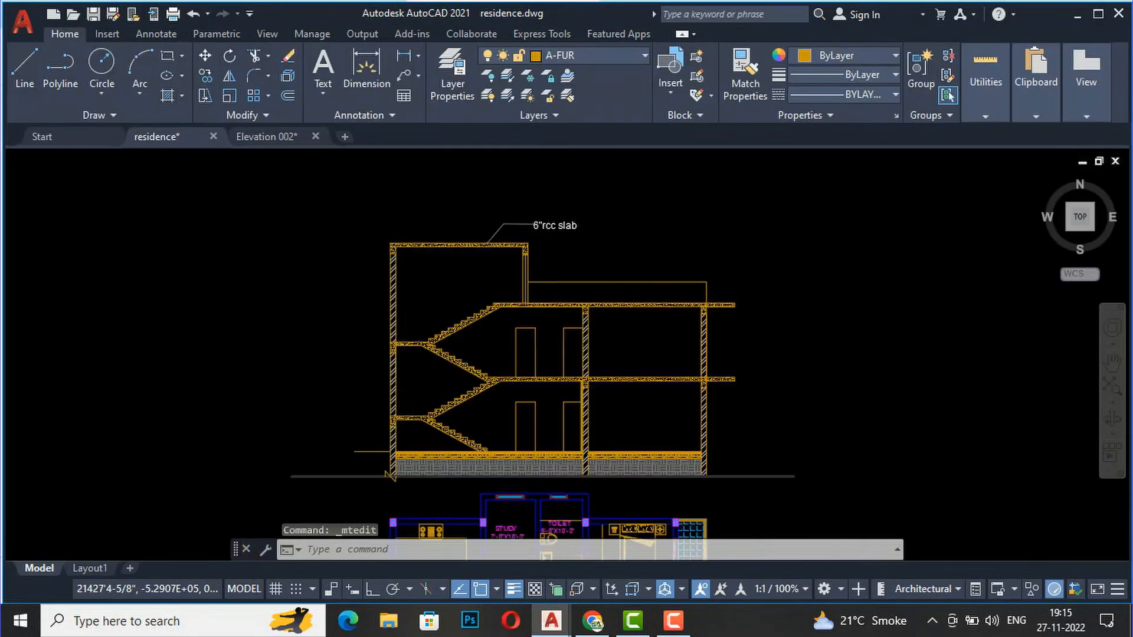
- Set the roof slab leader's arrow size to 9"
{"action": "scroll", "coordinate": [484, 189], "scroll_direction": "up", "scroll_amount": 3}
{"action": "scroll", "coordinate": [474, 293], "scroll_direction": "up", "scroll_amount": 3}
{"action": "scroll", "coordinate": [466, 298], "scroll_direction": "up", "scroll_amount": 3}
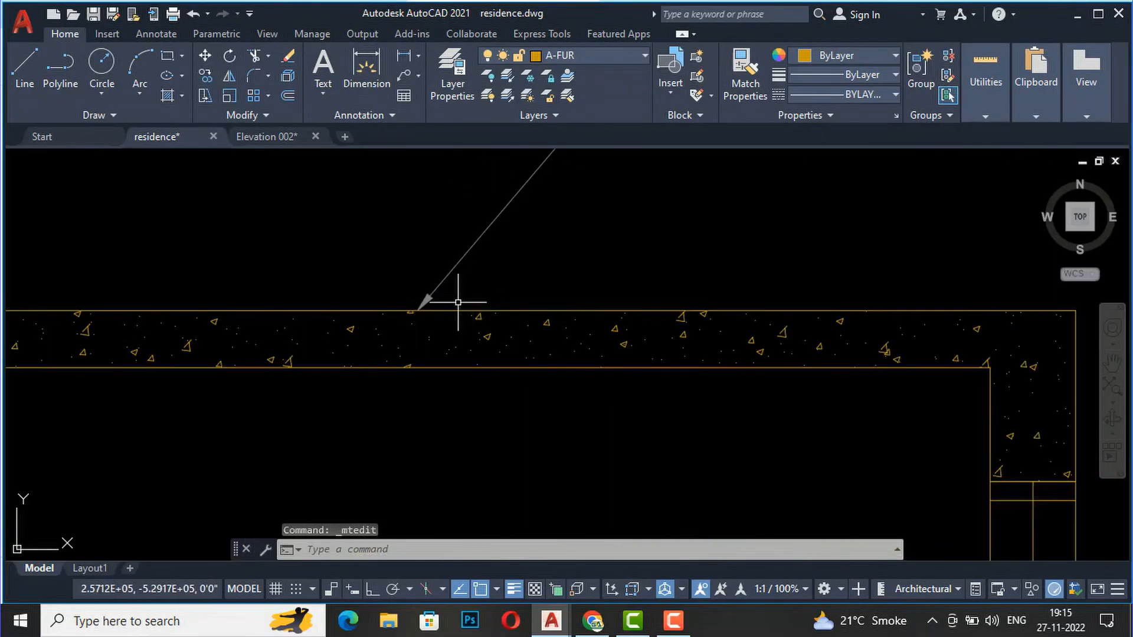
{"action": "left_click", "coordinate": [416, 298]}
{"action": "left_click", "coordinate": [416, 302]}
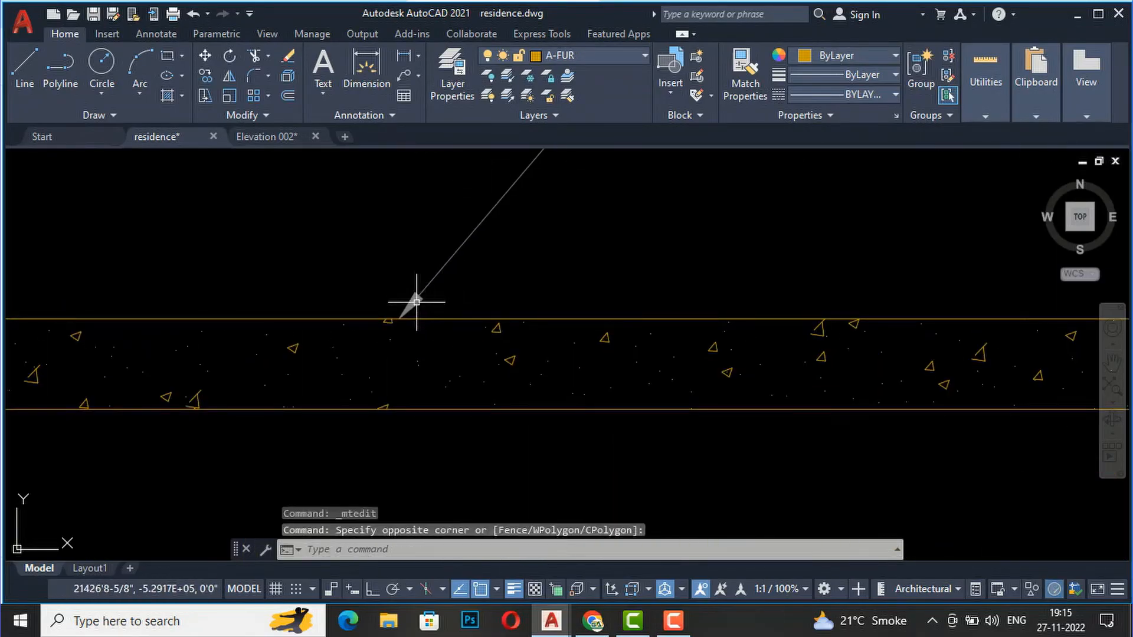
{"action": "left_click", "coordinate": [416, 301]}
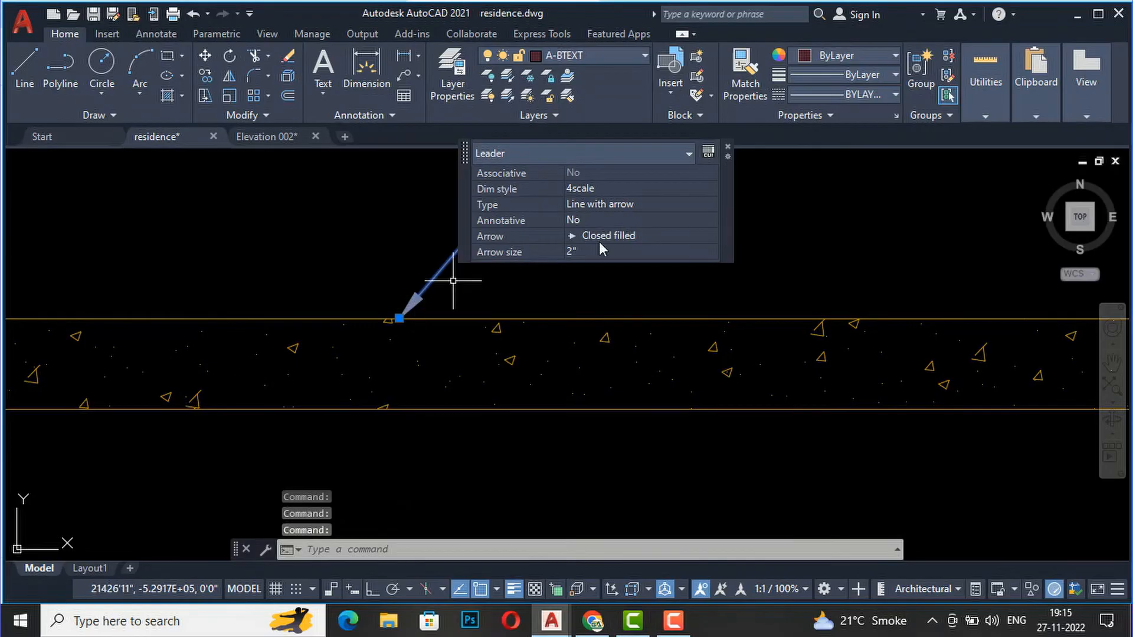
{"action": "left_click", "coordinate": [595, 248]}
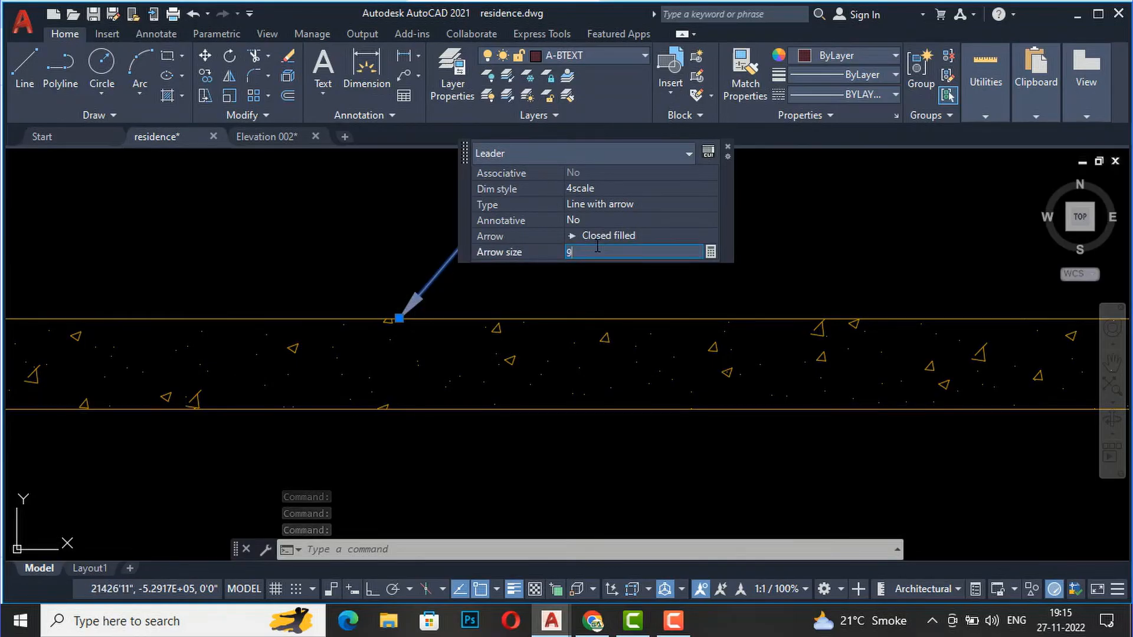
{"action": "key", "text": "Return"}
{"action": "key", "text": "Escape"}
{"action": "key", "text": "Escape"}
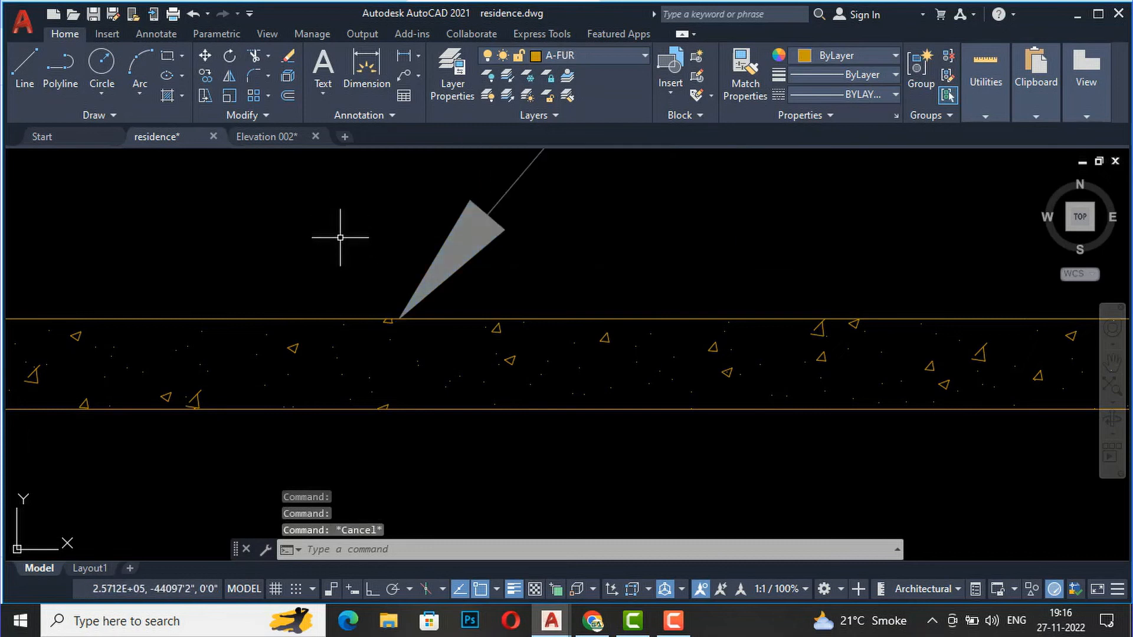
{"action": "scroll", "coordinate": [339, 239], "scroll_direction": "down", "scroll_amount": 5}
{"action": "scroll", "coordinate": [551, 197], "scroll_direction": "down", "scroll_amount": 4}
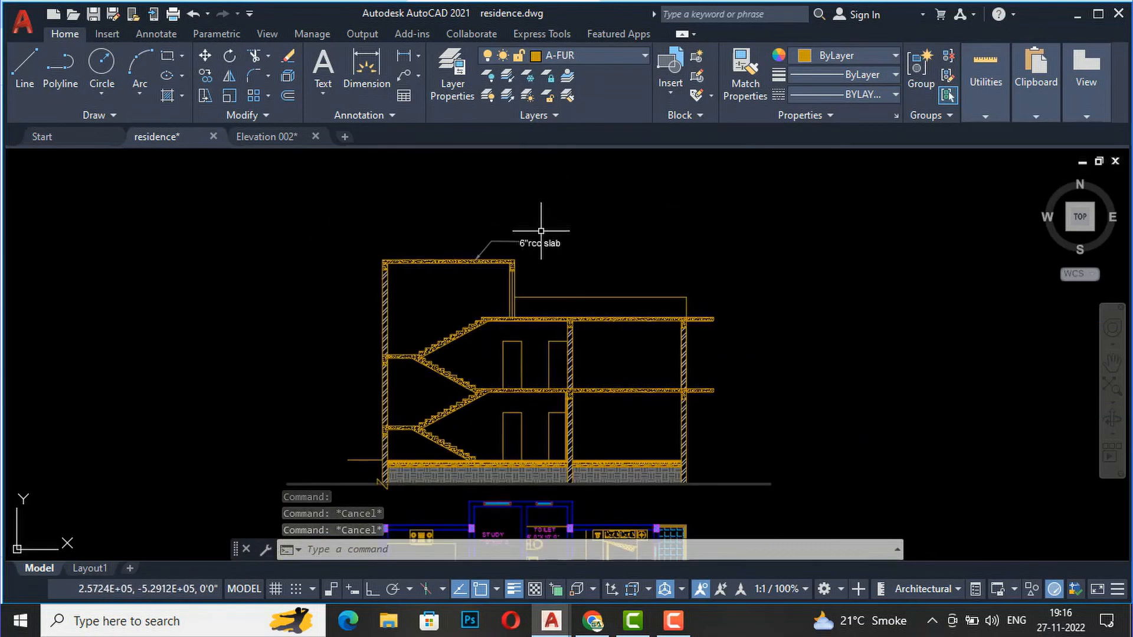
- Copy the roof slab leader and its note onto the top line of the lower parapet wall
{"action": "scroll", "coordinate": [537, 235], "scroll_direction": "up", "scroll_amount": 3}
{"action": "left_click", "coordinate": [571, 274]}
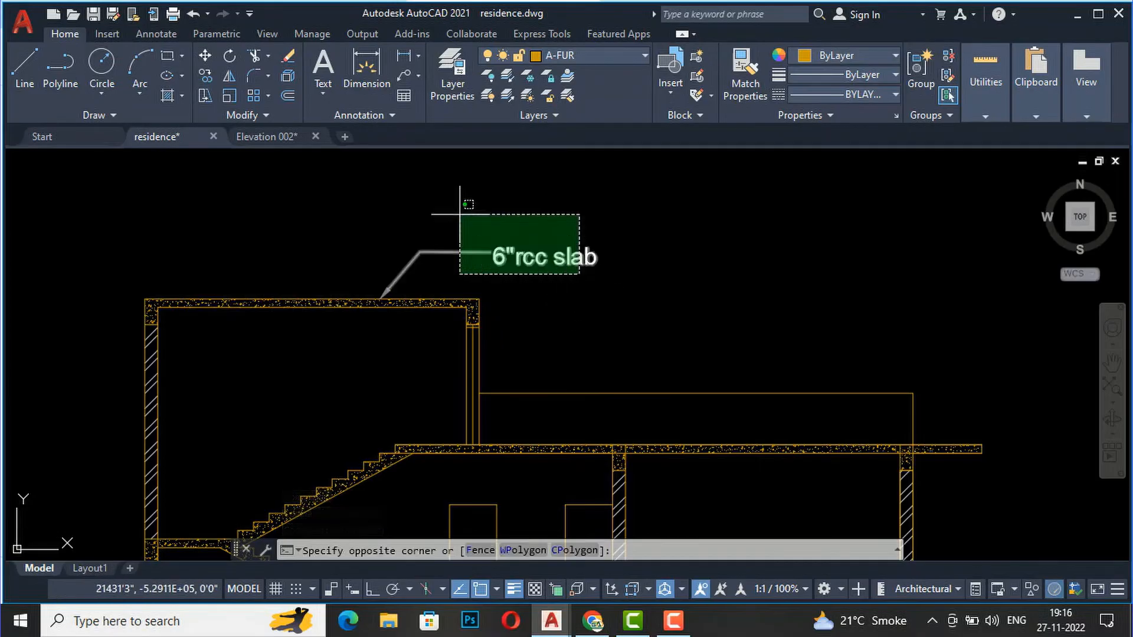
{"action": "left_click", "coordinate": [463, 214]}
{"action": "type", "text": "co"}
{"action": "key", "text": "Return"}
{"action": "left_click", "coordinate": [381, 300]}
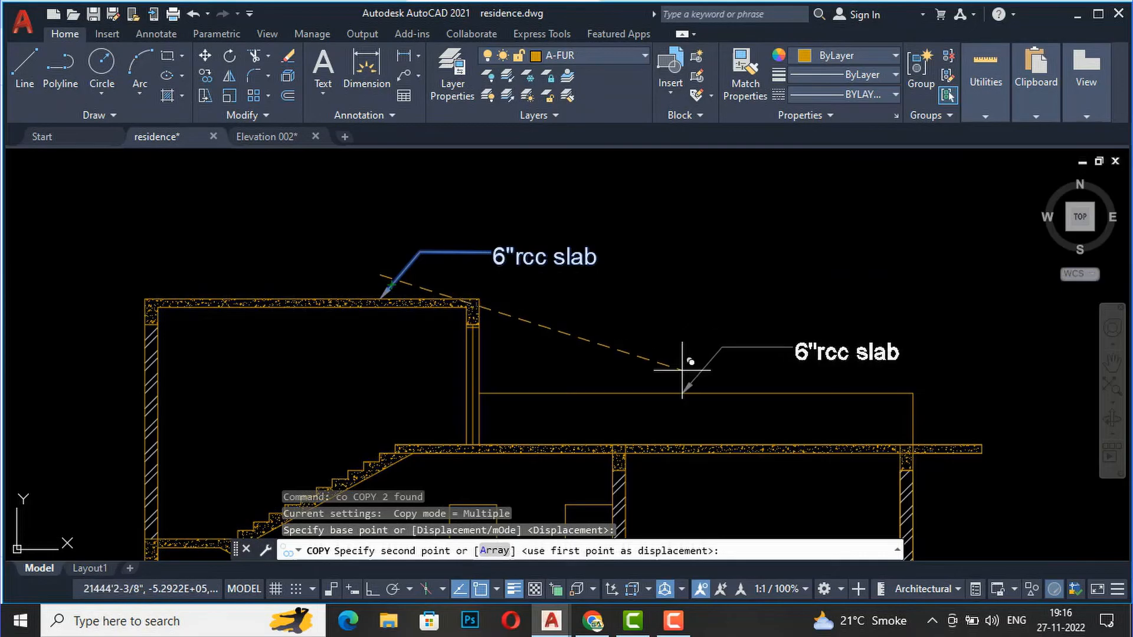
{"action": "left_click", "coordinate": [683, 392]}
{"action": "key", "text": "Escape"}
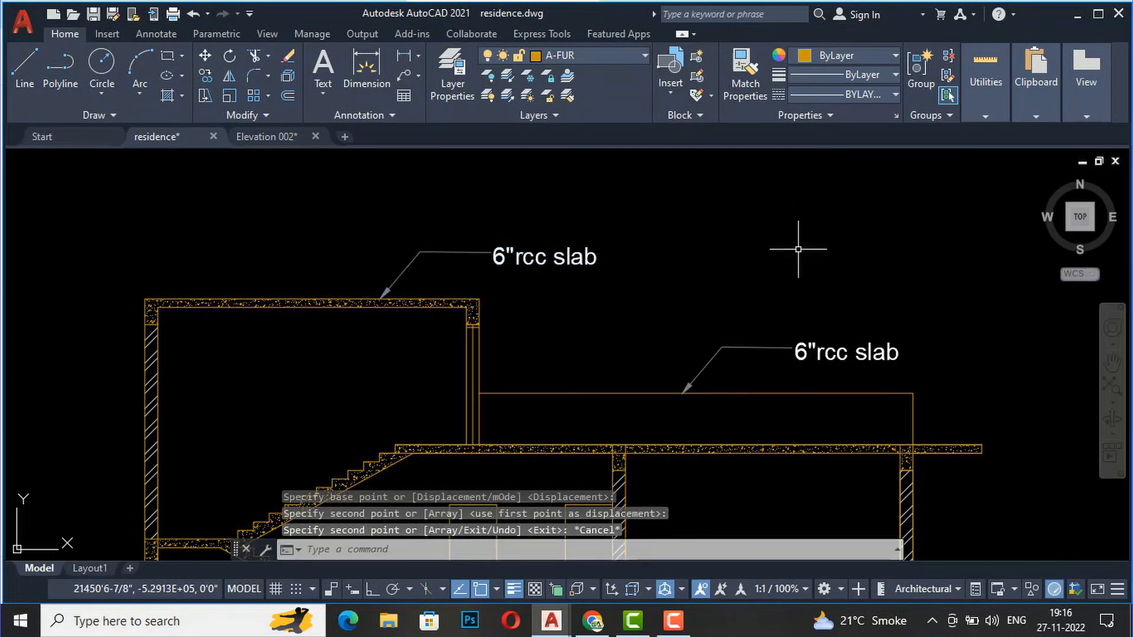
- Change the copied note above the parapet line to read "3' high parpet wall"
{"action": "scroll", "coordinate": [836, 342], "scroll_direction": "up", "scroll_amount": 2}
{"action": "double_click", "coordinate": [921, 358]}
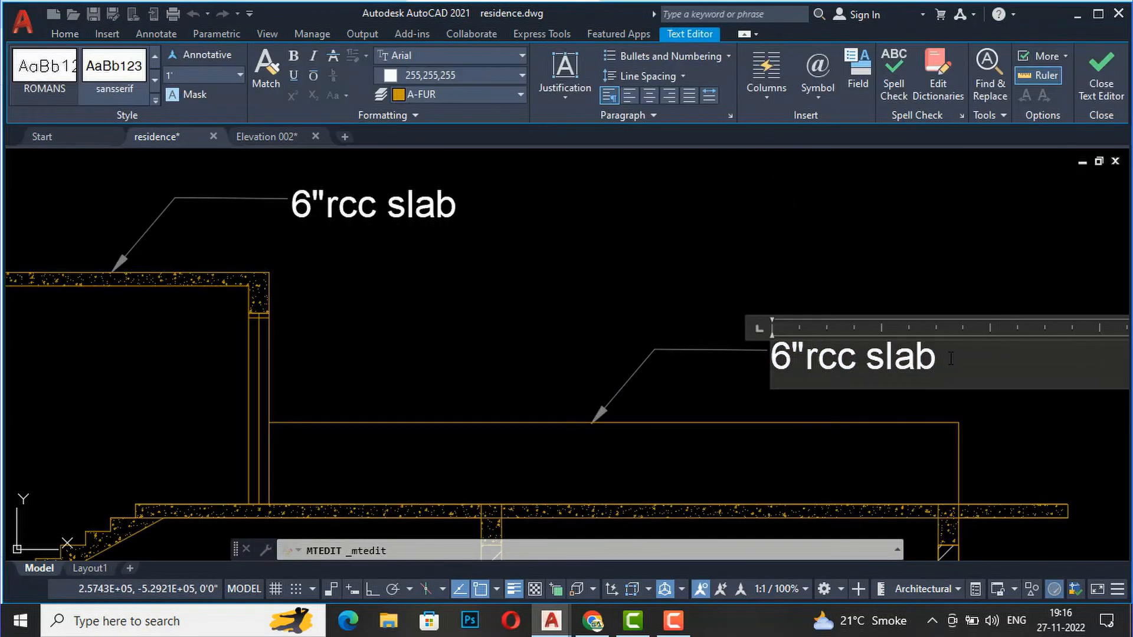
{"action": "type", "text": "3"}
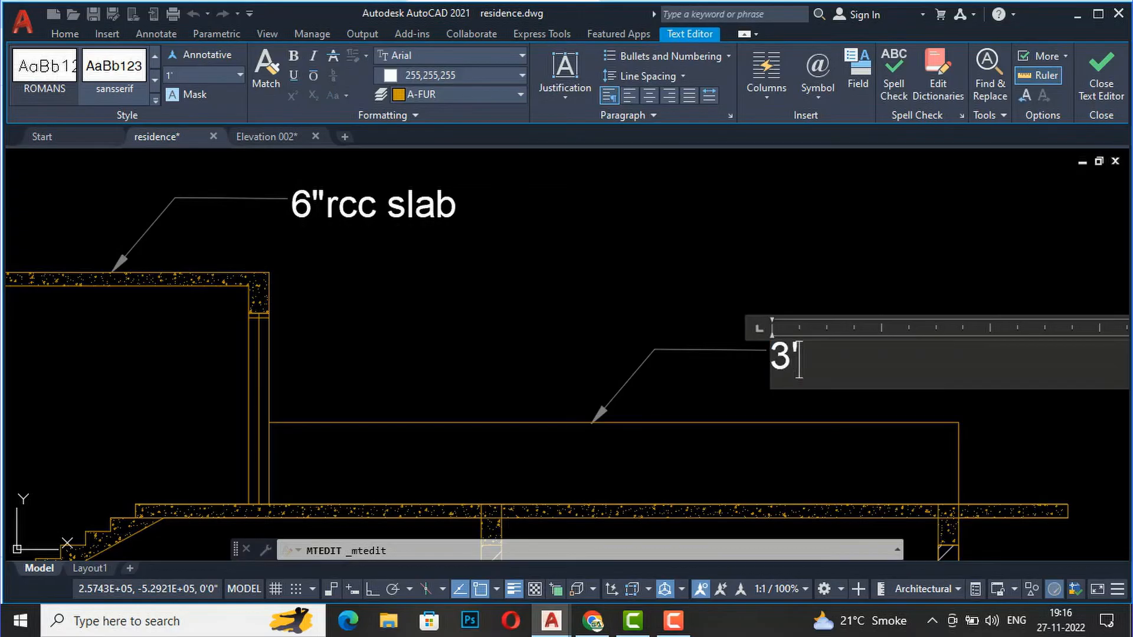
{"action": "type", "text": "' high parpet wal"}
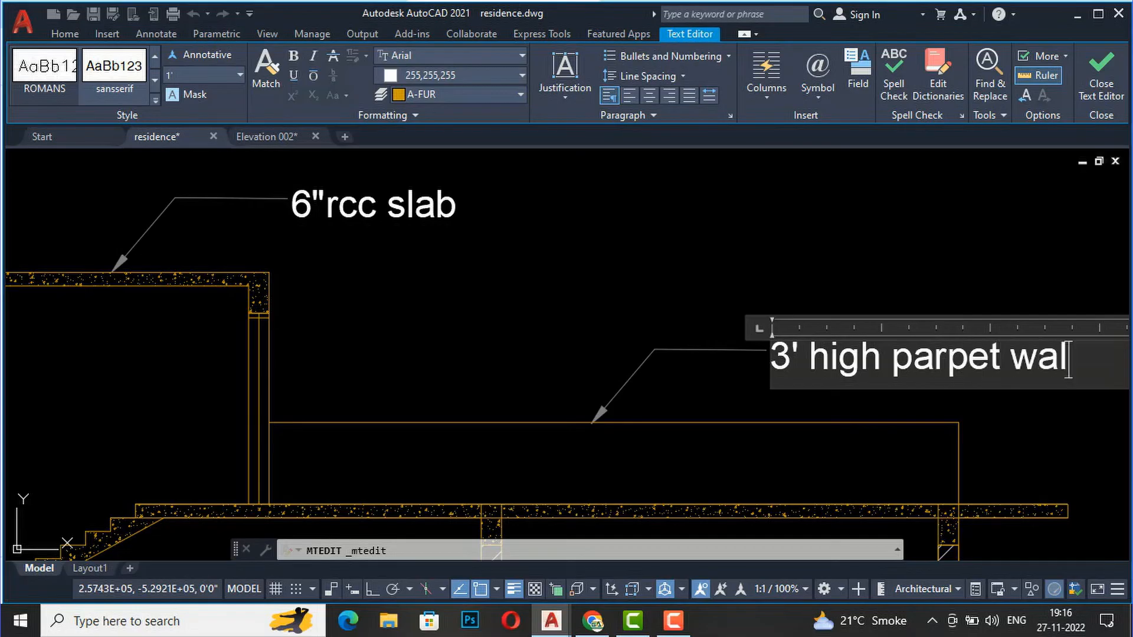
{"action": "left_click", "coordinate": [688, 295]}
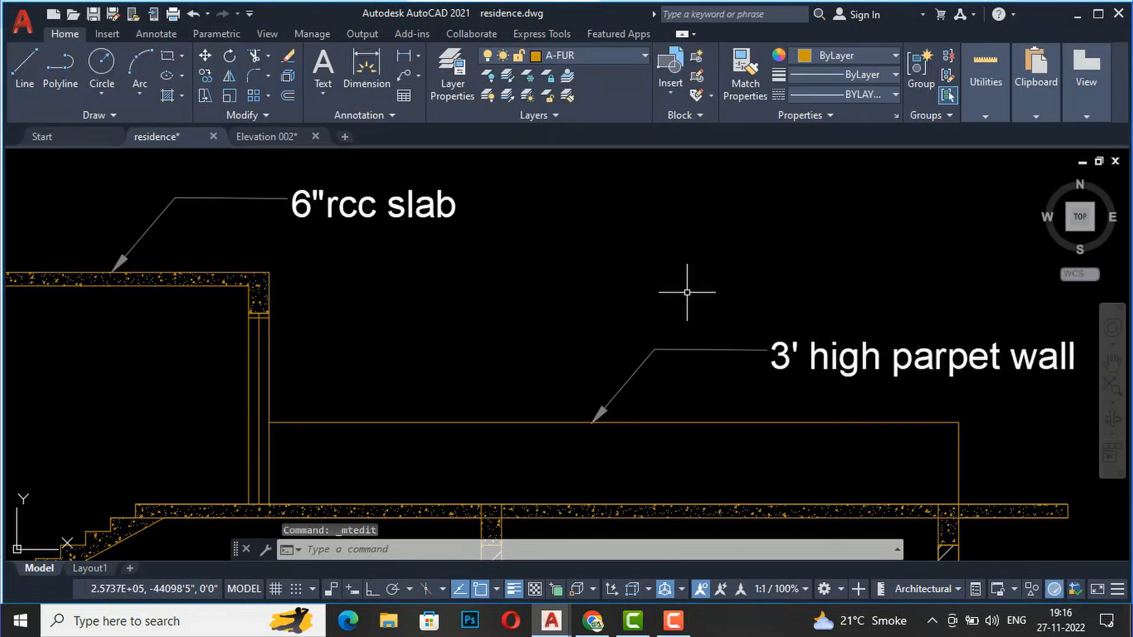
{"action": "scroll", "coordinate": [693, 302], "scroll_direction": "down", "scroll_amount": 4}
{"action": "scroll", "coordinate": [698, 308], "scroll_direction": "down", "scroll_amount": 3}
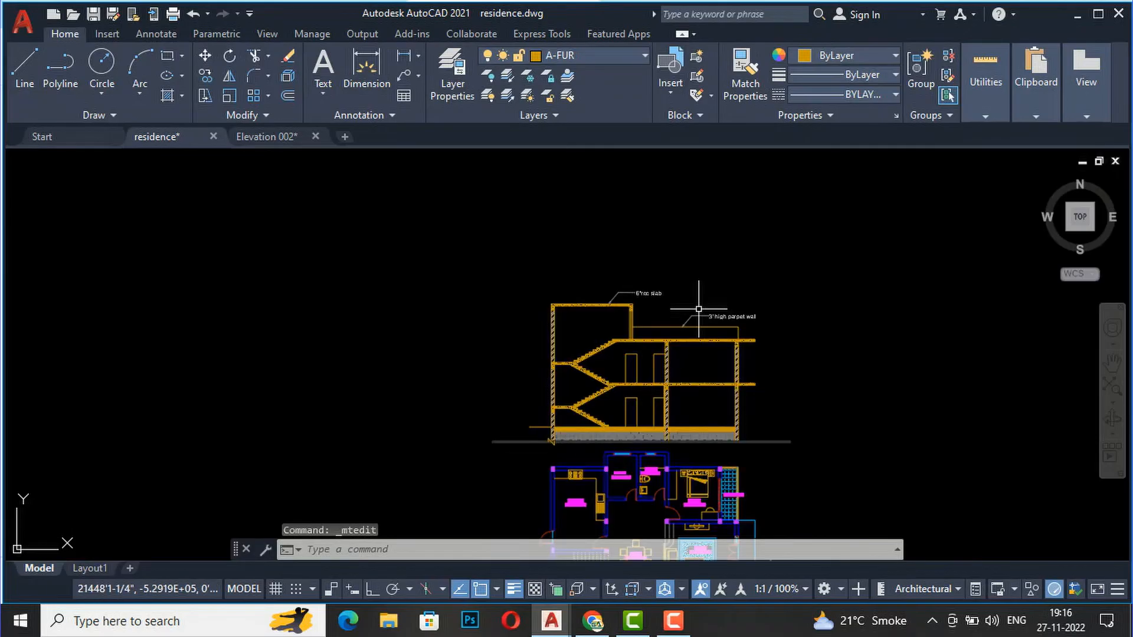
{"action": "scroll", "coordinate": [699, 310], "scroll_direction": "up", "scroll_amount": 1}
{"action": "scroll", "coordinate": [667, 292], "scroll_direction": "up", "scroll_amount": 2}
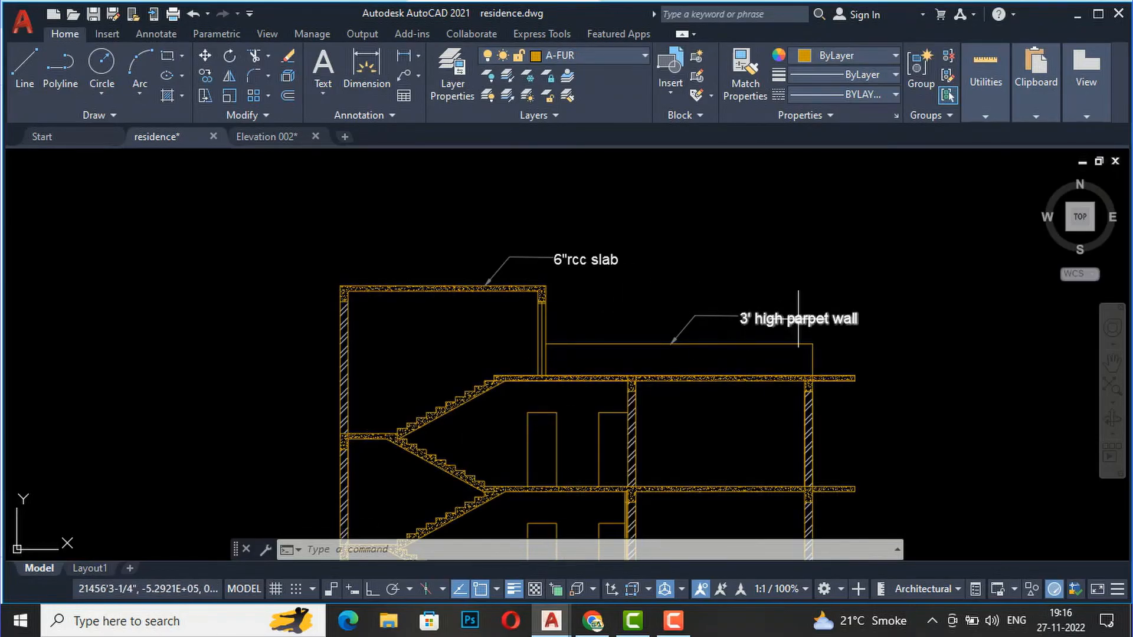
{"action": "scroll", "coordinate": [735, 325], "scroll_direction": "up", "scroll_amount": 2}
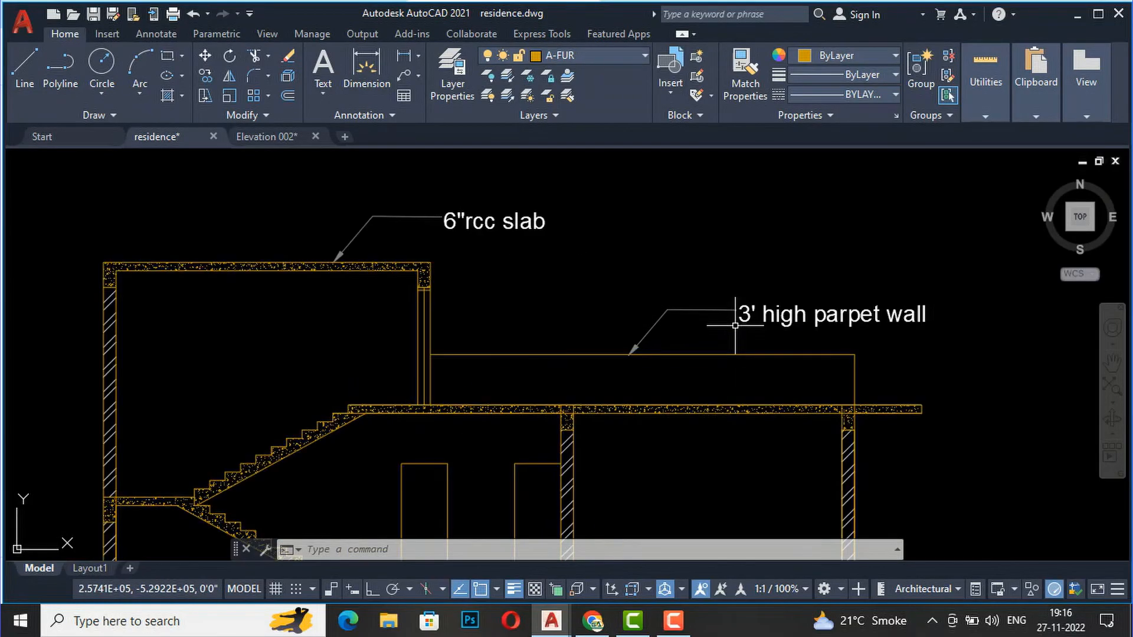
{"action": "left_click", "coordinate": [793, 337]}
{"action": "left_click", "coordinate": [665, 251]}
{"action": "type", "text": "c"}
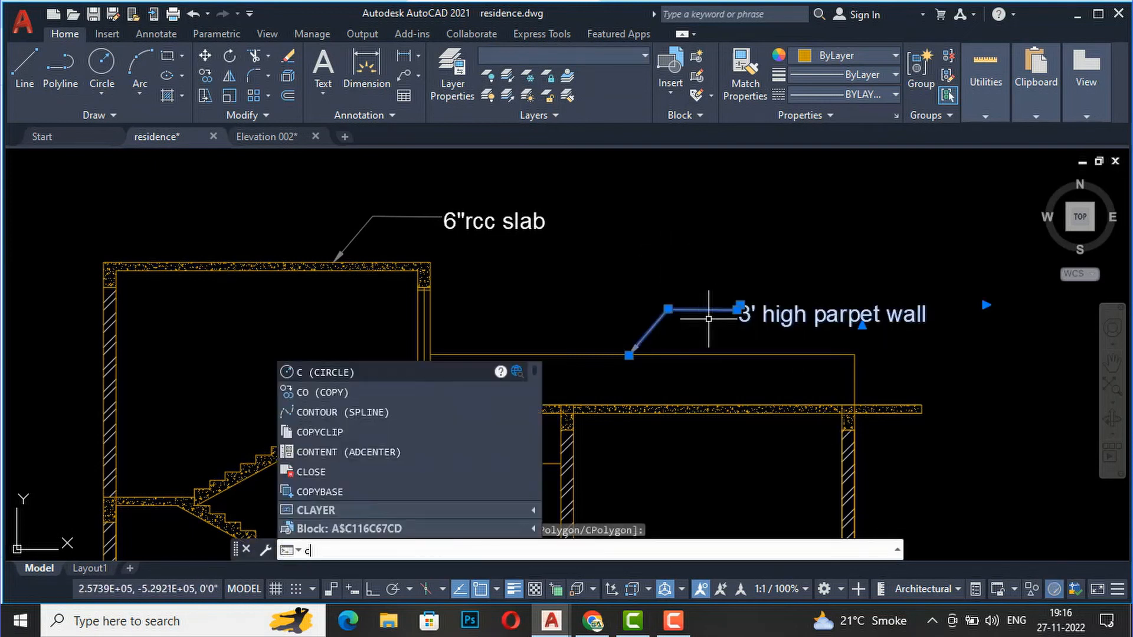
{"action": "key", "text": "Return"}
{"action": "left_click", "coordinate": [630, 354]}
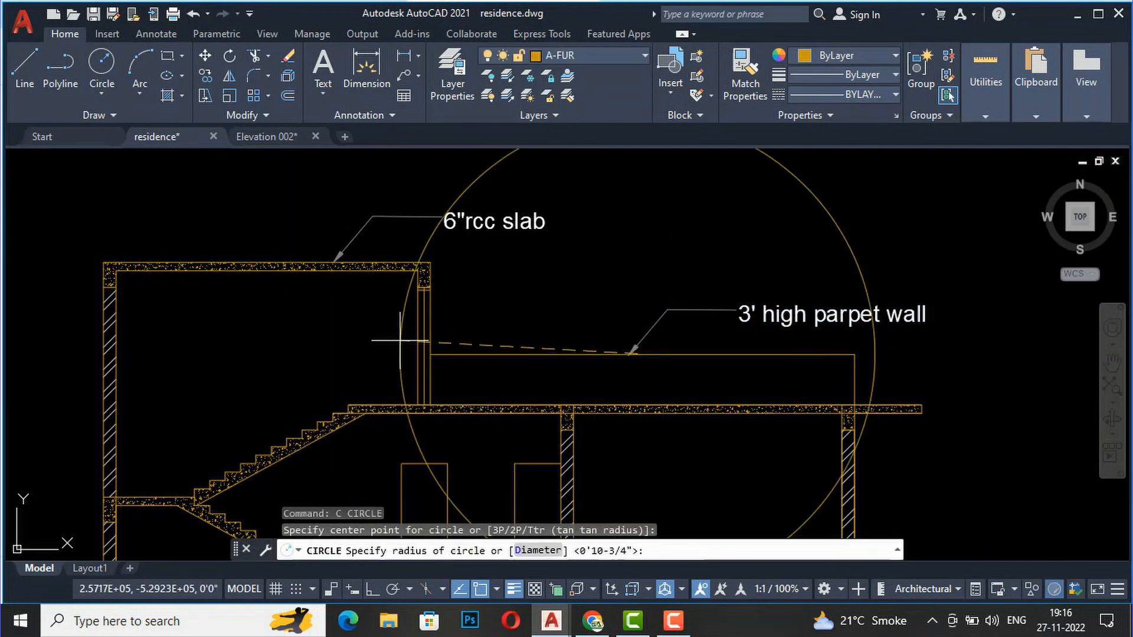
{"action": "key", "text": "Escape"}
- Copy the parapet wall leader and note to the outer left corner of the upper roof slab
{"action": "left_click", "coordinate": [770, 327]}
{"action": "left_click", "coordinate": [666, 267]}
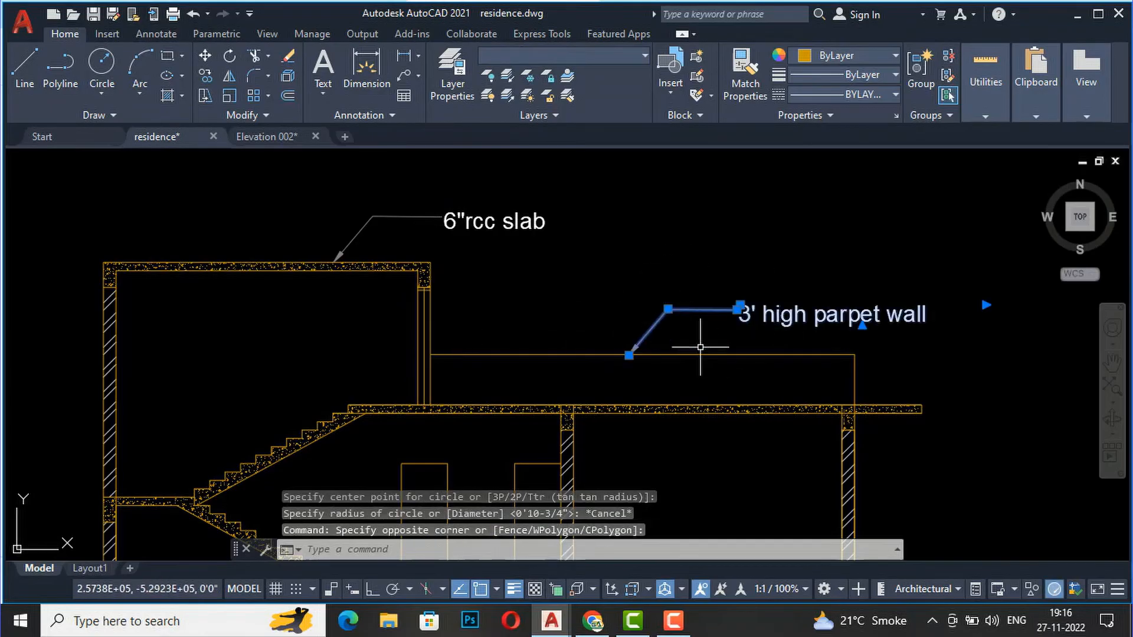
{"action": "type", "text": "co"}
{"action": "key", "text": "Return"}
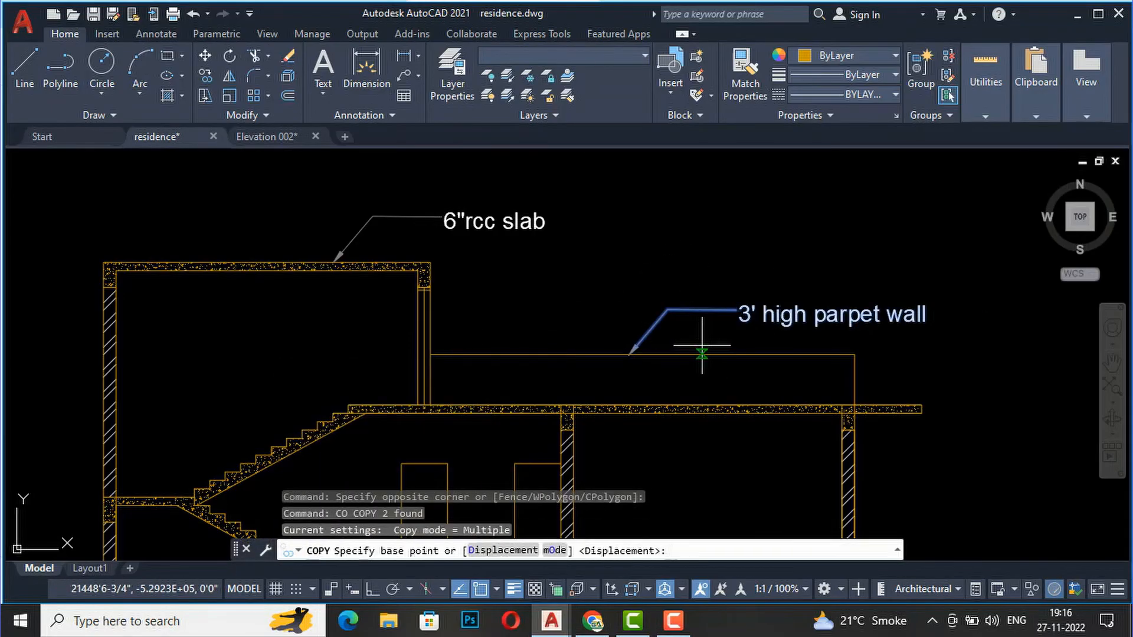
{"action": "left_click", "coordinate": [629, 354]}
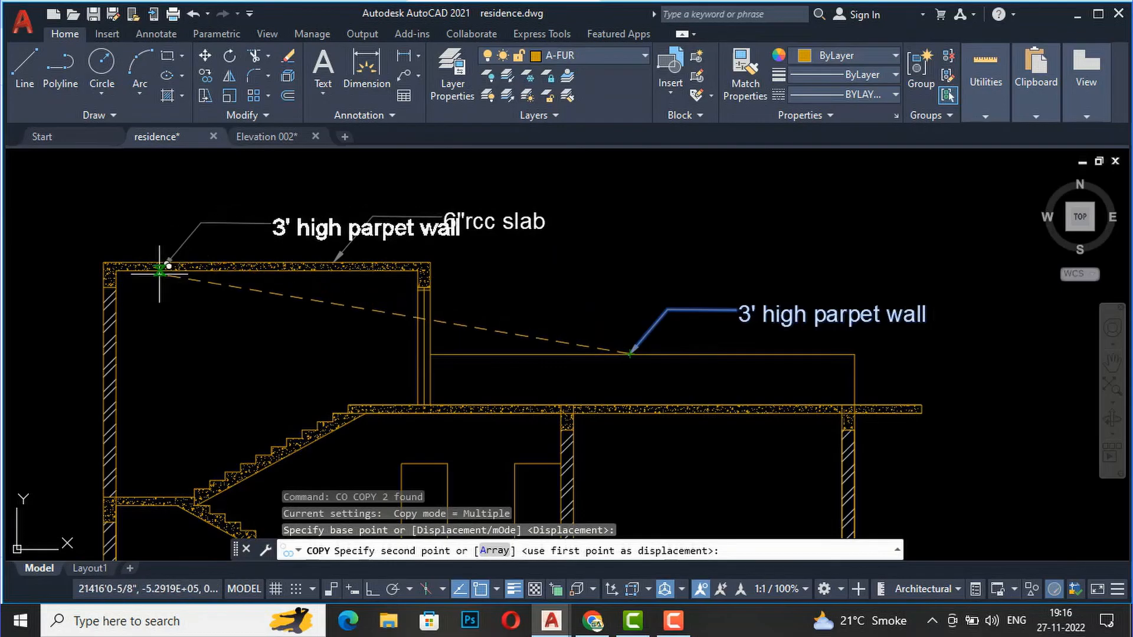
{"action": "left_click", "coordinate": [111, 251]}
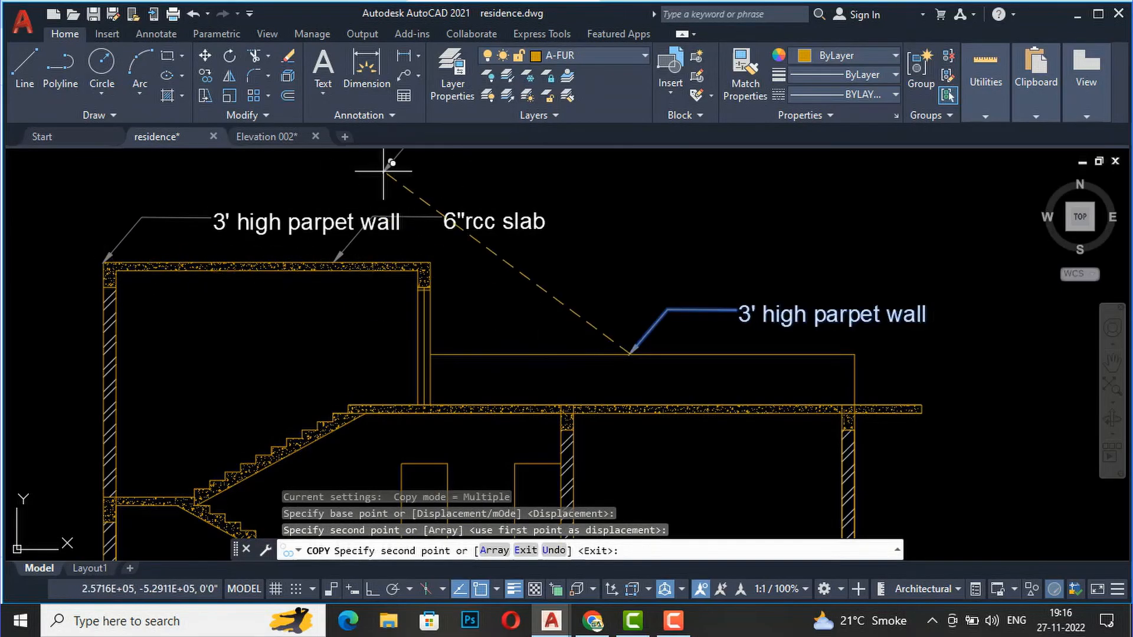
{"action": "key", "text": "Escape"}
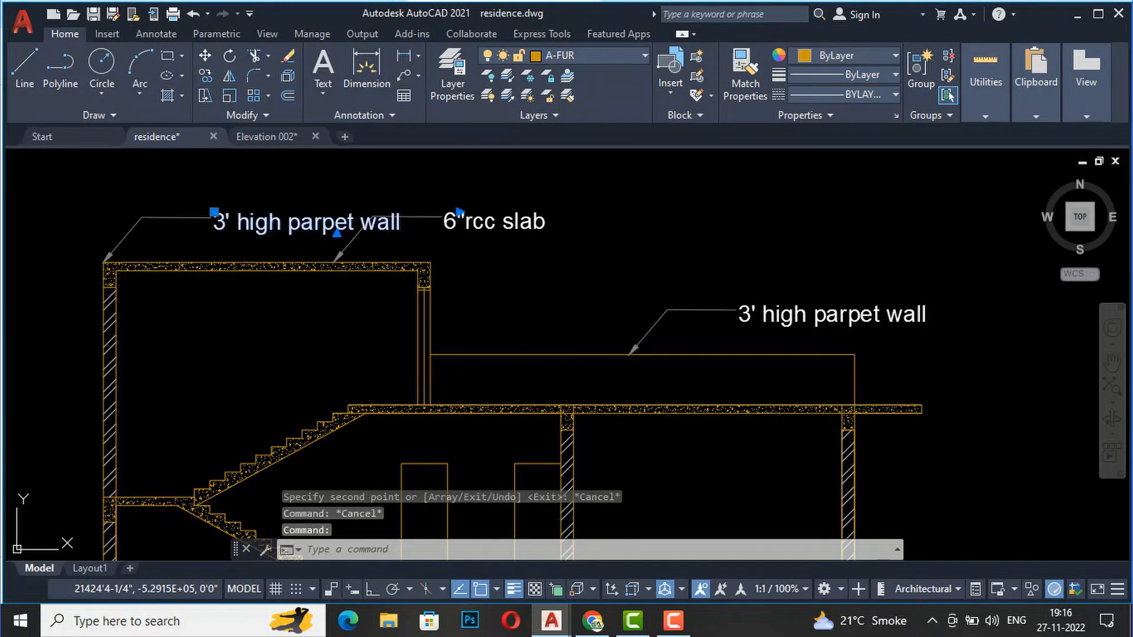
- Change the copied note at the upper roof slab's left corner to read "mumty"
{"action": "double_click", "coordinate": [406, 228]}
{"action": "left_click_drag", "start_coordinate": [406, 228], "coordinate": [214, 225]}
{"action": "type", "text": "m"}
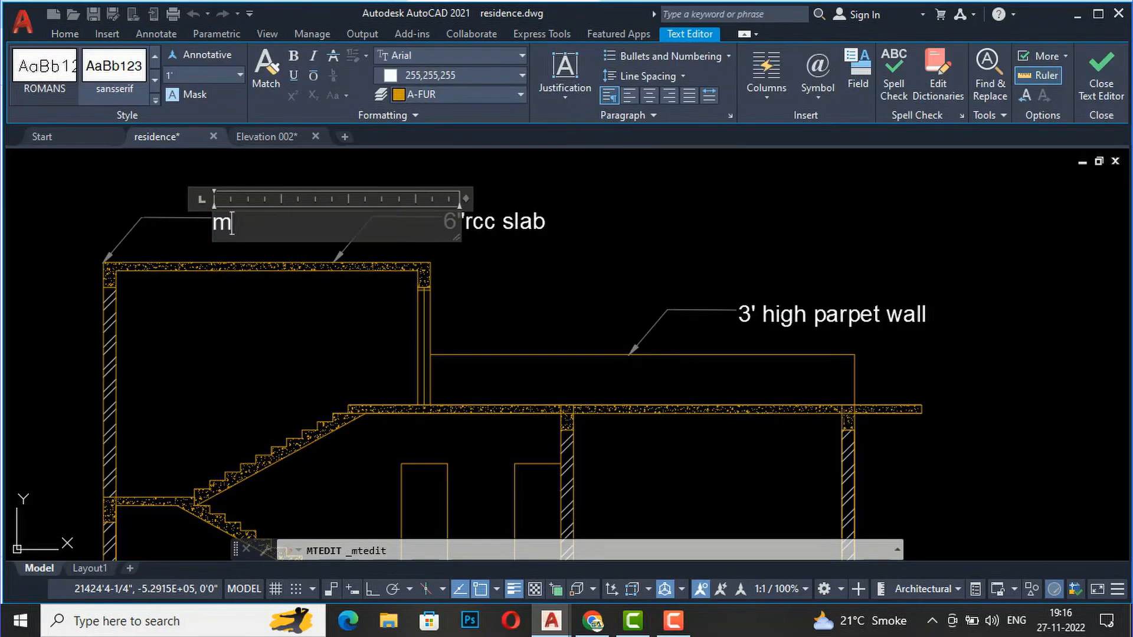
{"action": "left_click", "coordinate": [112, 187]}
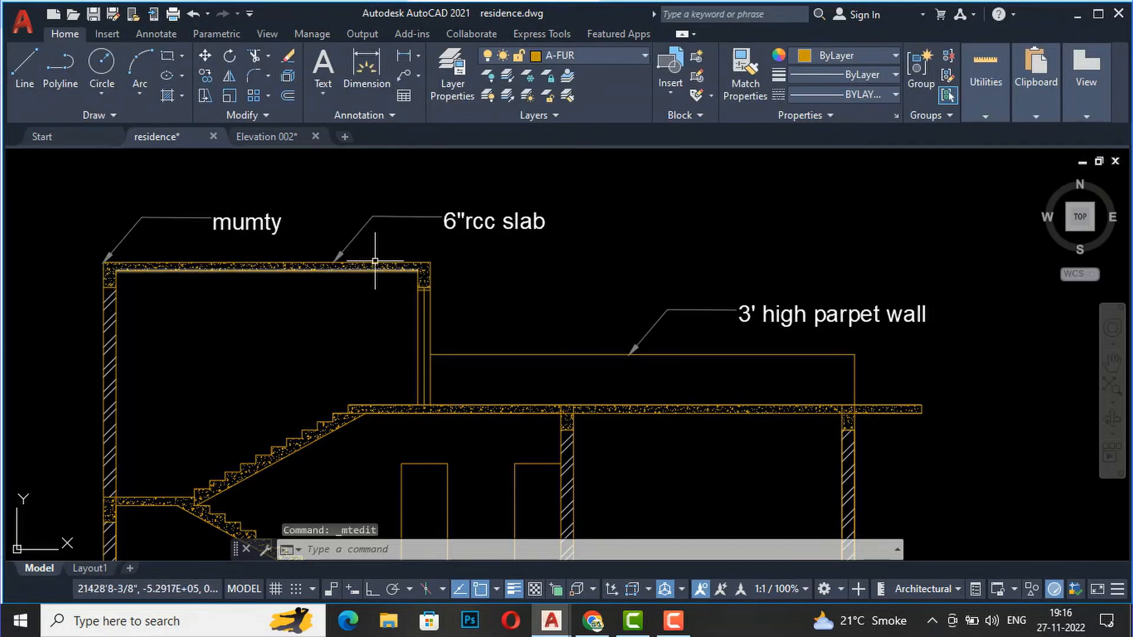
- Draw a 3' vertical line up from the mumty slab's left corner, continuing horizontally past the slab's right end with Ortho on
{"action": "scroll", "coordinate": [649, 292], "scroll_direction": "down", "scroll_amount": 2}
{"action": "scroll", "coordinate": [301, 256], "scroll_direction": "up", "scroll_amount": 5}
{"action": "type", "text": "l"}
{"action": "key", "text": "Return"}
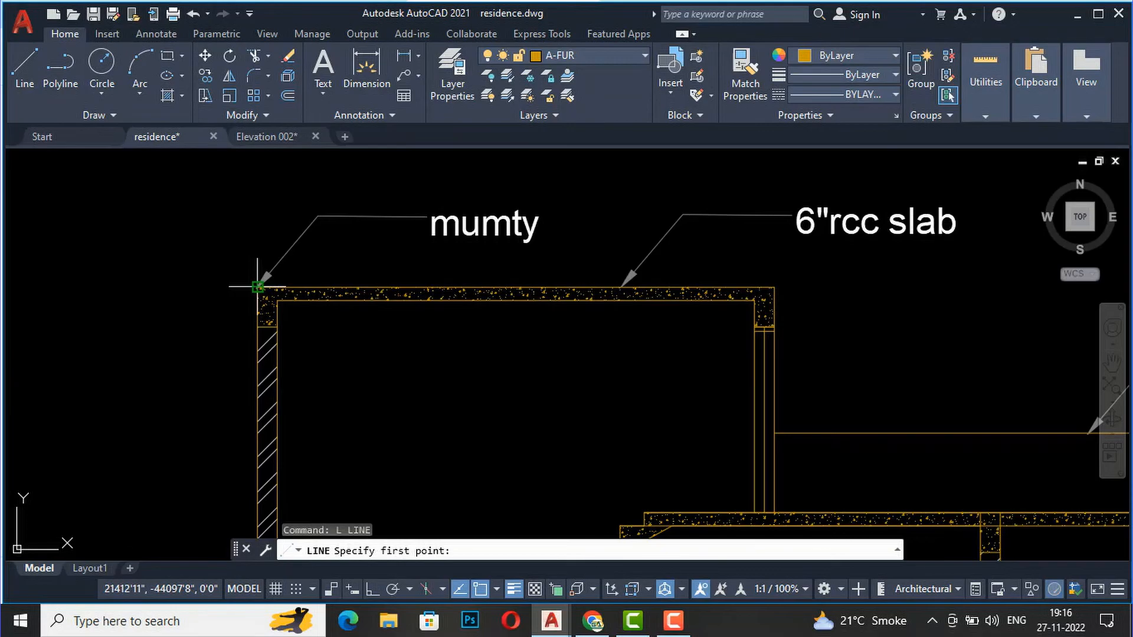
{"action": "left_click", "coordinate": [257, 286]}
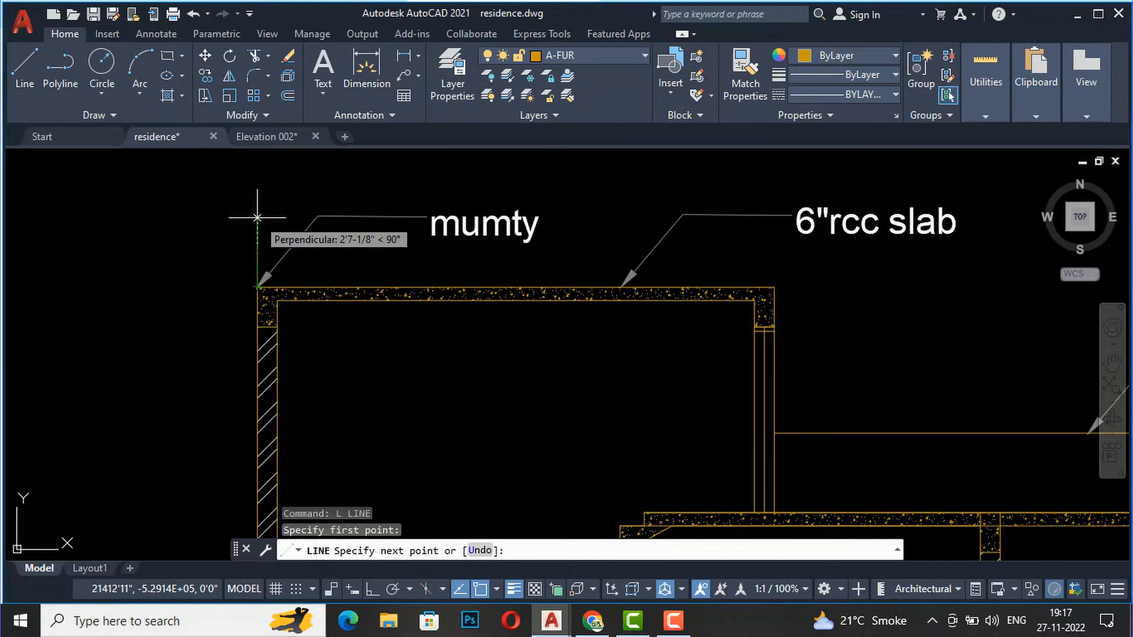
{"action": "type", "text": "'"}
{"action": "key", "text": "Return"}
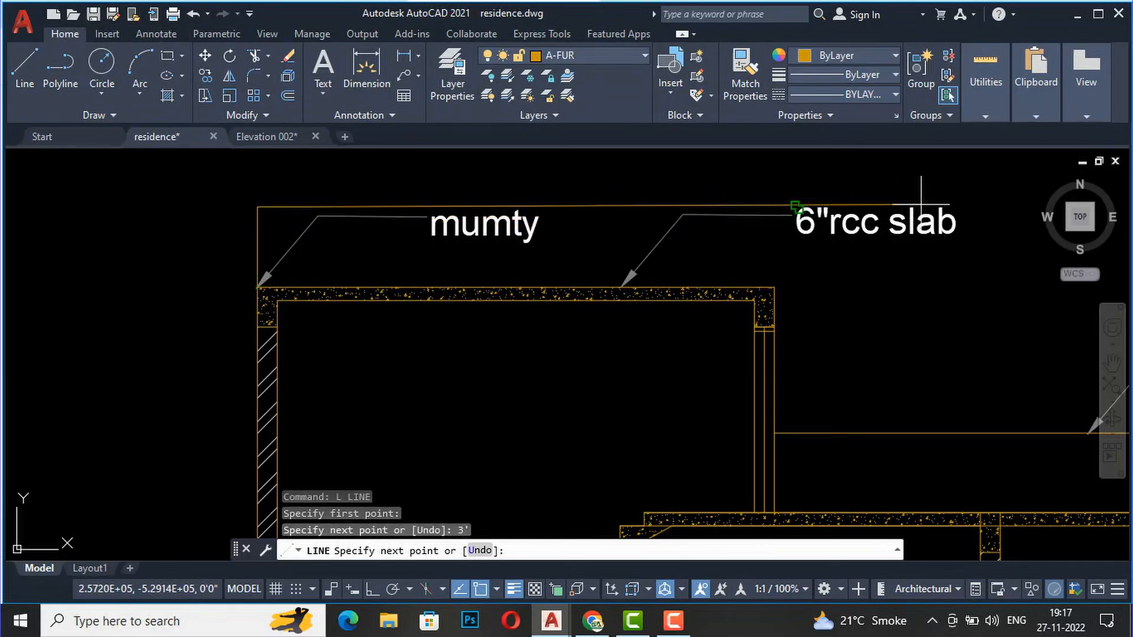
{"action": "left_click", "coordinate": [372, 589]}
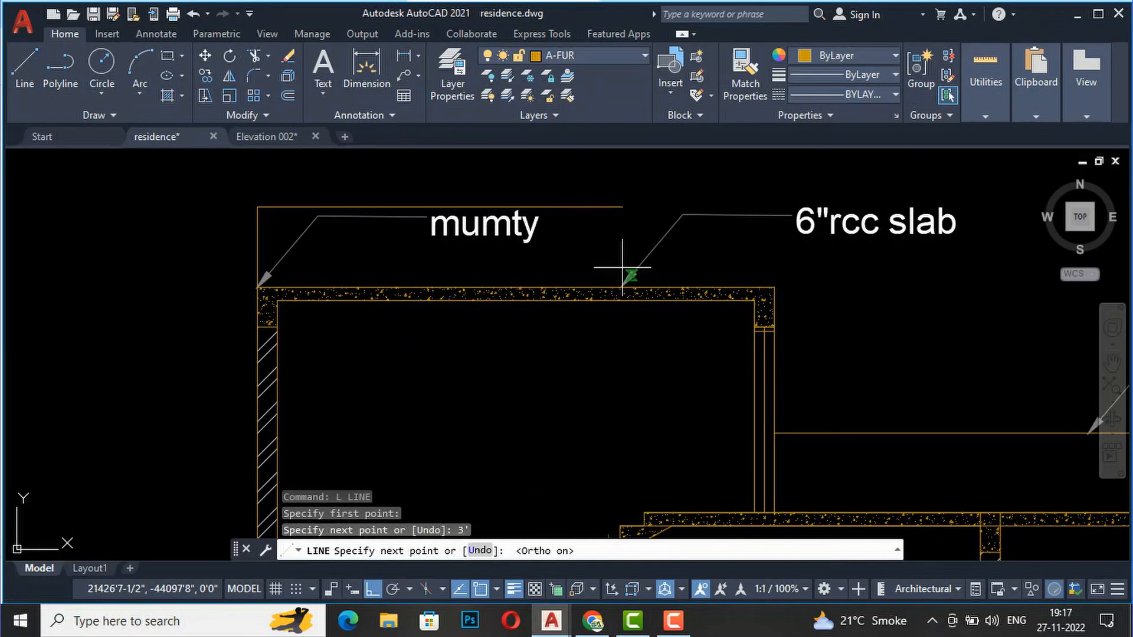
{"action": "left_click", "coordinate": [835, 182]}
{"action": "key", "text": "Escape"}
- Draw a vertical line from the mumty slab's right corner up past the horizontal parapet line
{"action": "type", "text": "l"}
{"action": "key", "text": "Return"}
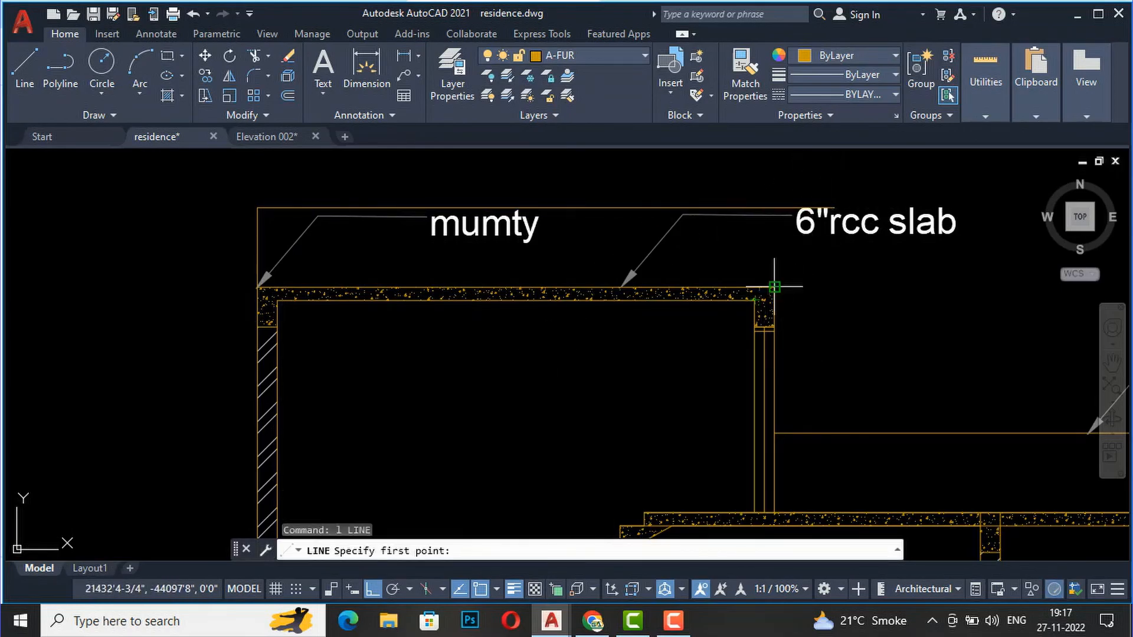
{"action": "left_click", "coordinate": [773, 289]}
{"action": "left_click", "coordinate": [791, 167]}
{"action": "key", "text": "Return"}
- Fillet the mumty parapet's horizontal line and right vertical line into a sharp corner with radius 0
{"action": "scroll", "coordinate": [767, 218], "scroll_direction": "up", "scroll_amount": 2}
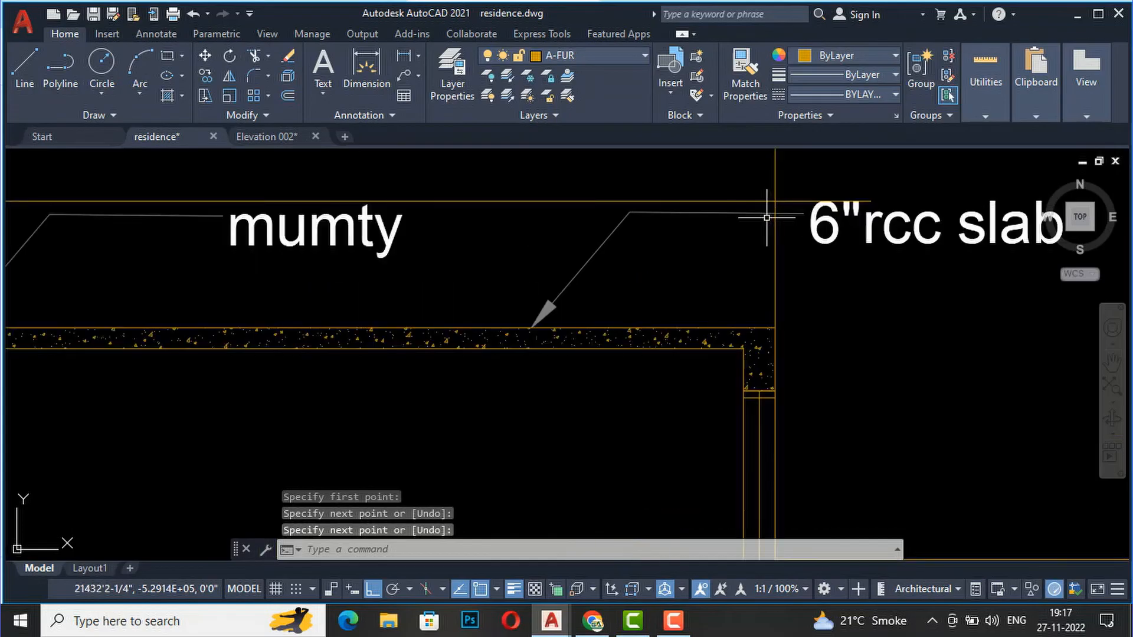
{"action": "type", "text": "f"}
{"action": "key", "text": "Return"}
{"action": "left_click", "coordinate": [767, 202]}
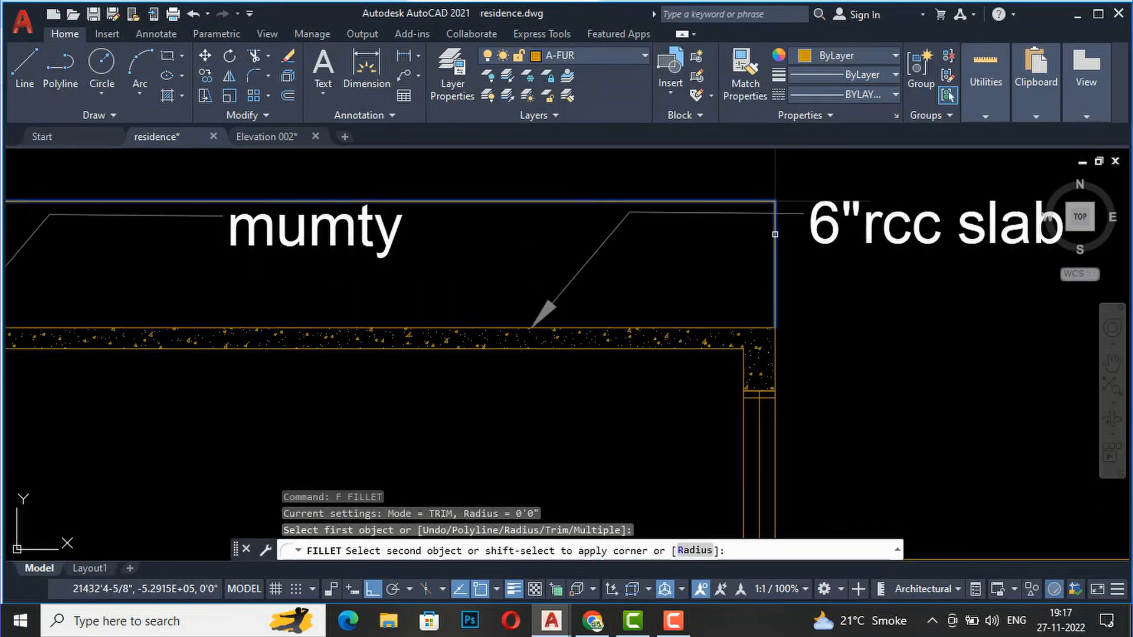
{"action": "left_click", "coordinate": [775, 234]}
{"action": "scroll", "coordinate": [537, 244], "scroll_direction": "down", "scroll_amount": 5}
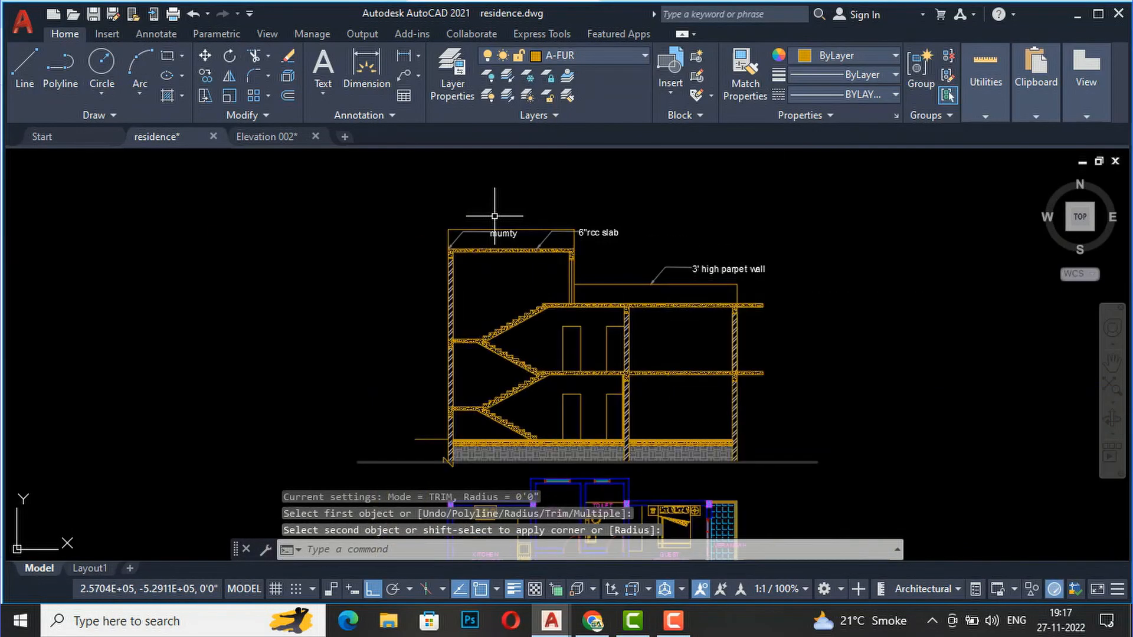
{"action": "key", "text": "Escape"}
- Copy the parapet wall leader and note onto the top of the ground floor layers in the right-hand room
{"action": "scroll", "coordinate": [699, 449], "scroll_direction": "up", "scroll_amount": 4}
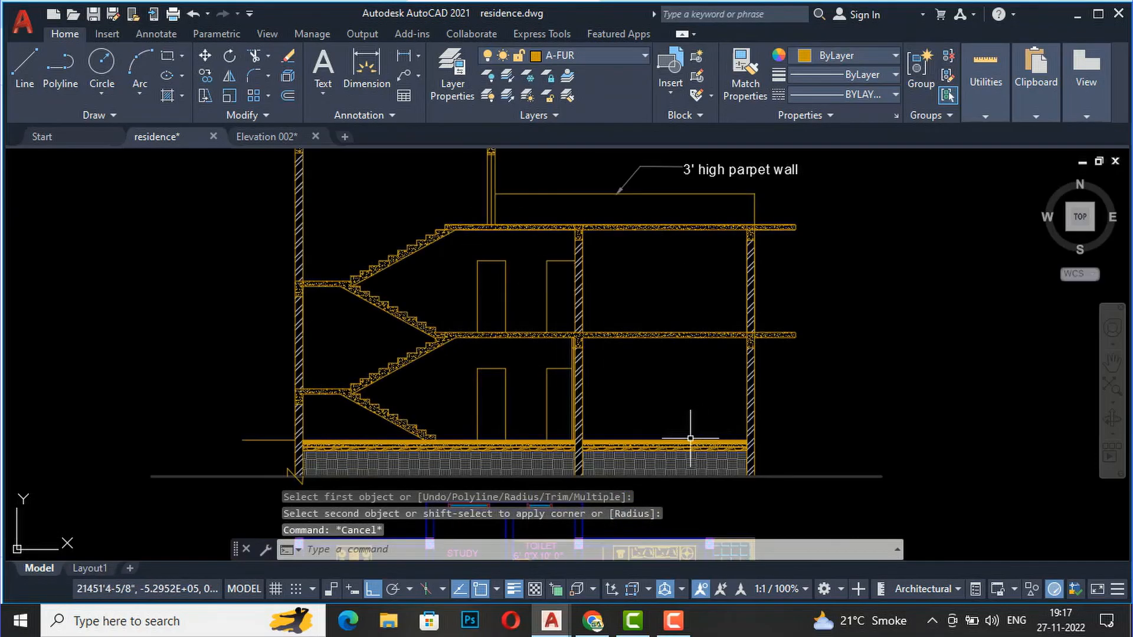
{"action": "scroll", "coordinate": [773, 455], "scroll_direction": "down", "scroll_amount": 5}
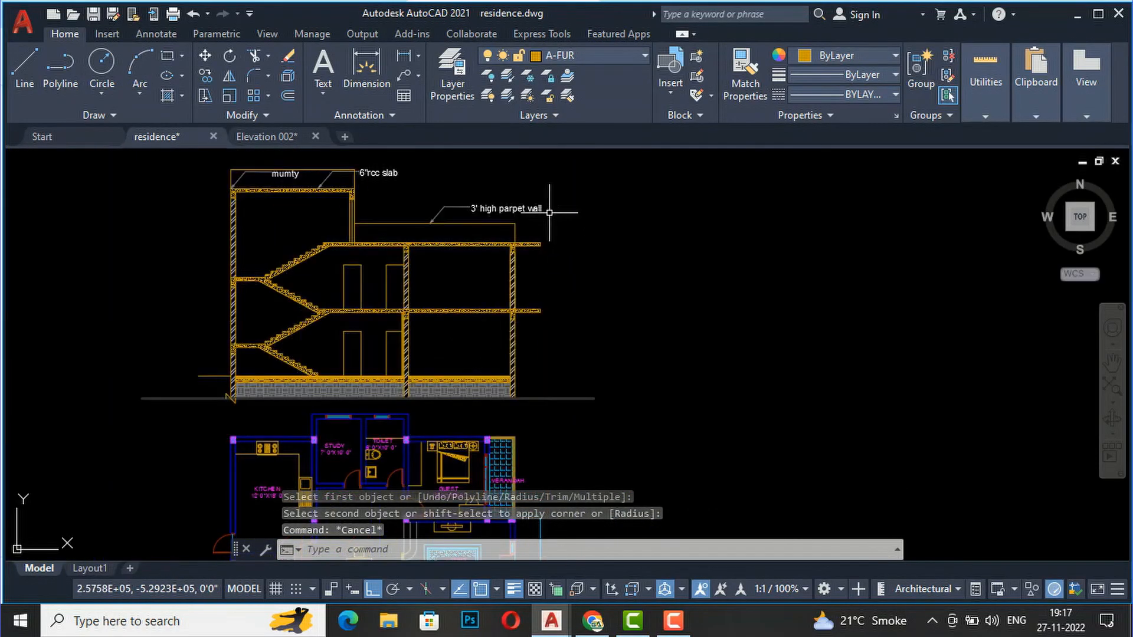
{"action": "scroll", "coordinate": [435, 212], "scroll_direction": "up", "scroll_amount": 4}
{"action": "scroll", "coordinate": [435, 213], "scroll_direction": "up", "scroll_amount": 2}
{"action": "left_click", "coordinate": [602, 238]}
{"action": "left_click", "coordinate": [490, 171]}
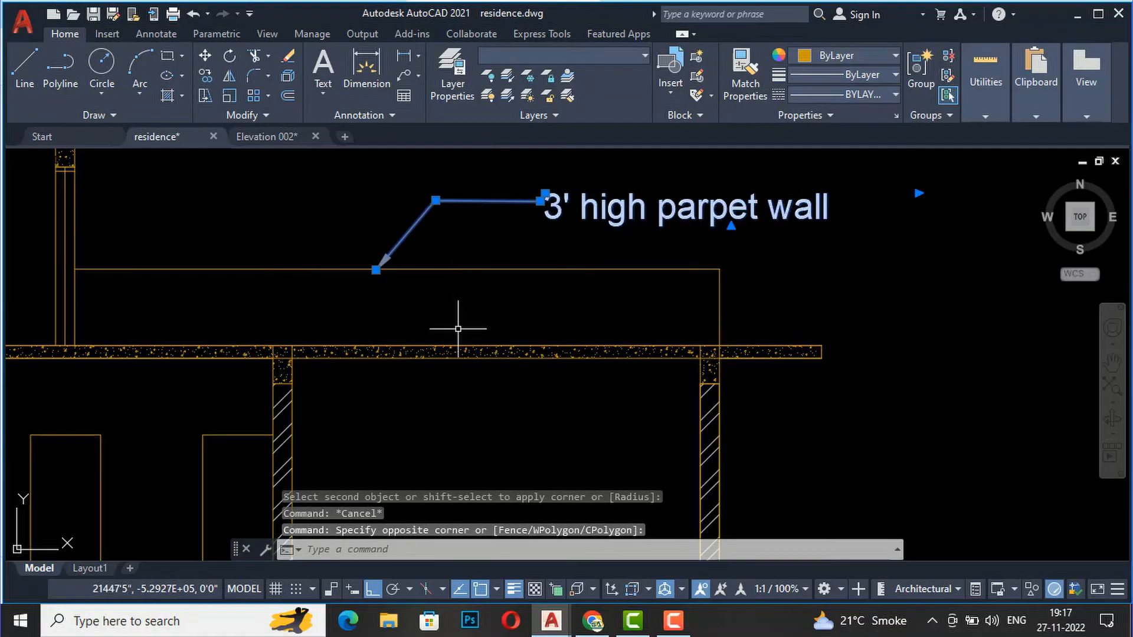
{"action": "type", "text": "co"}
{"action": "key", "text": "Return"}
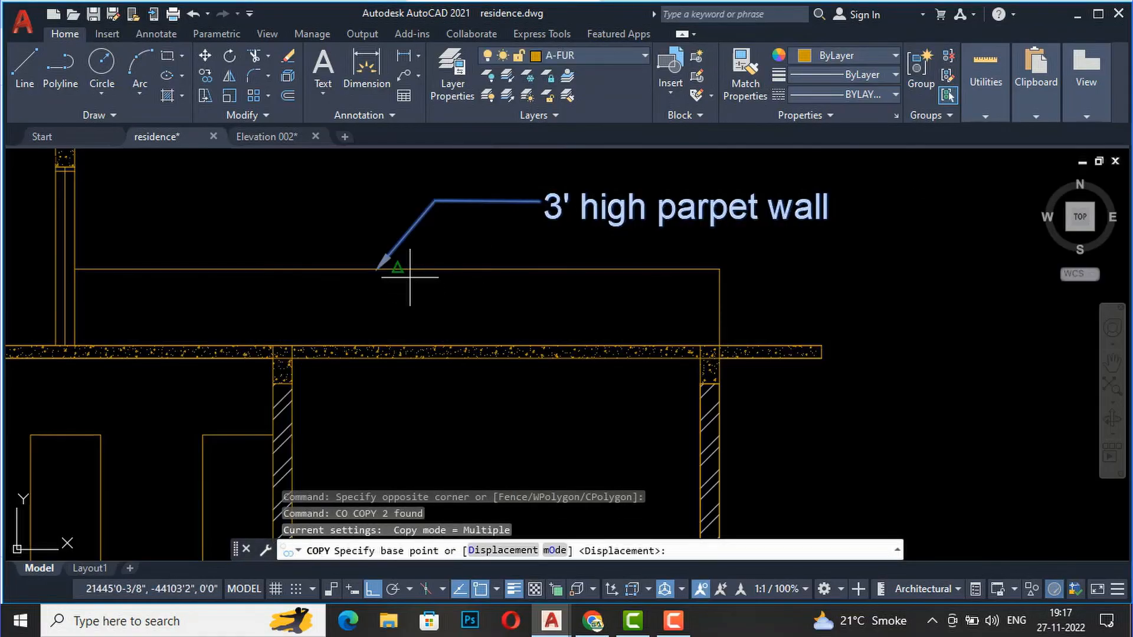
{"action": "left_click", "coordinate": [377, 268]}
{"action": "scroll", "coordinate": [505, 202], "scroll_direction": "down", "scroll_amount": 4}
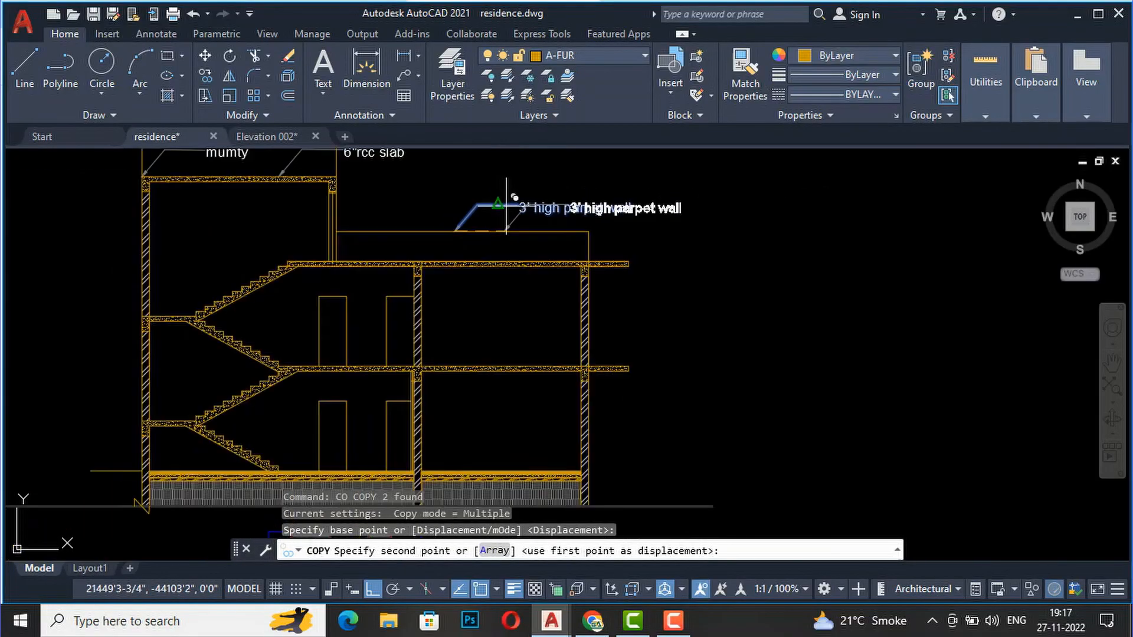
{"action": "scroll", "coordinate": [540, 366], "scroll_direction": "up", "scroll_amount": 3}
{"action": "scroll", "coordinate": [450, 354], "scroll_direction": "up", "scroll_amount": 4}
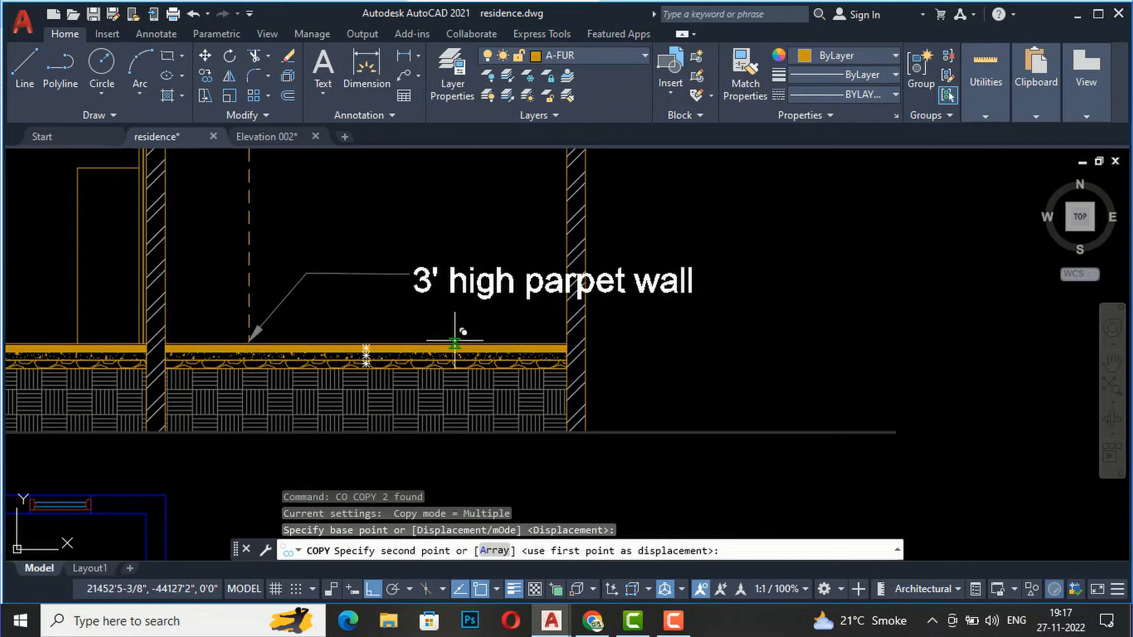
{"action": "scroll", "coordinate": [384, 330], "scroll_direction": "up", "scroll_amount": 2}
{"action": "left_click", "coordinate": [290, 346]}
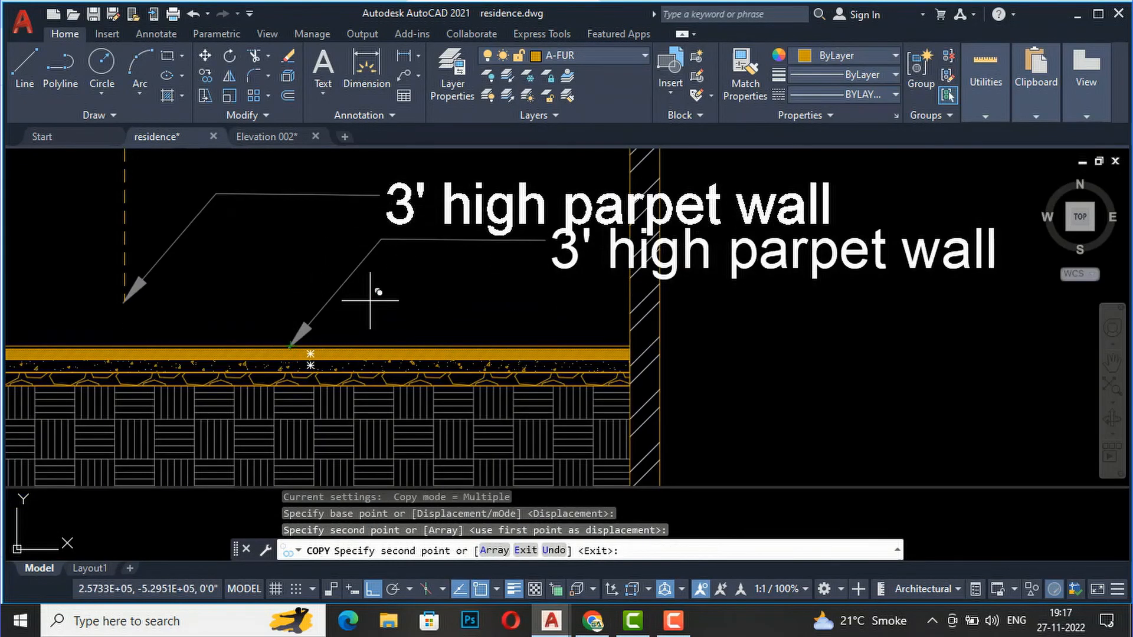
{"action": "key", "text": "Escape"}
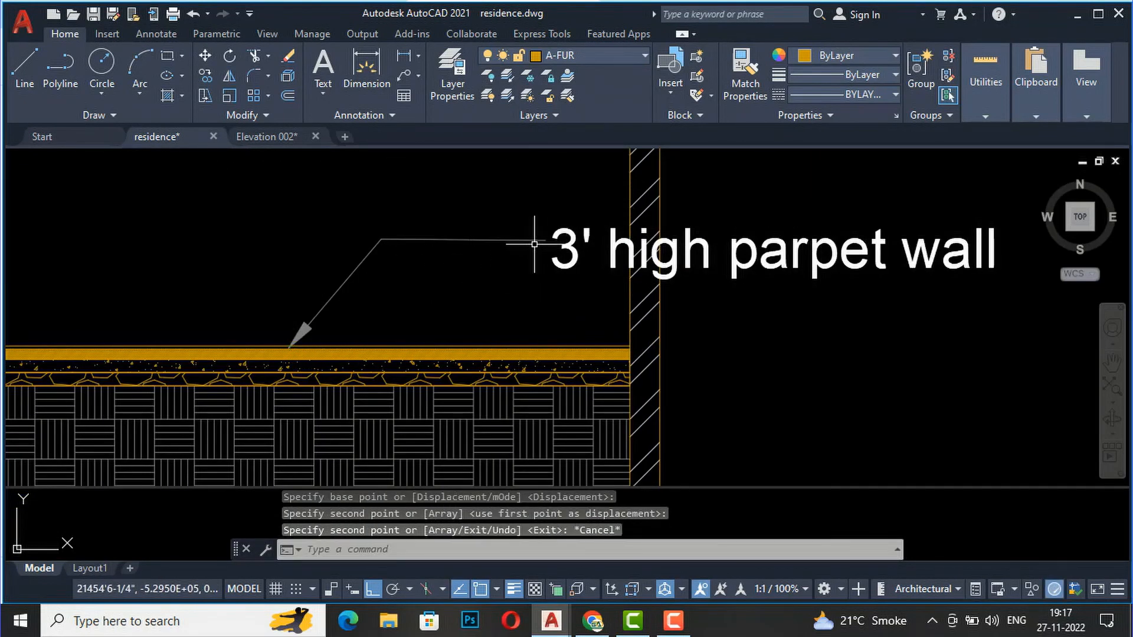
{"action": "left_click", "coordinate": [544, 247]}
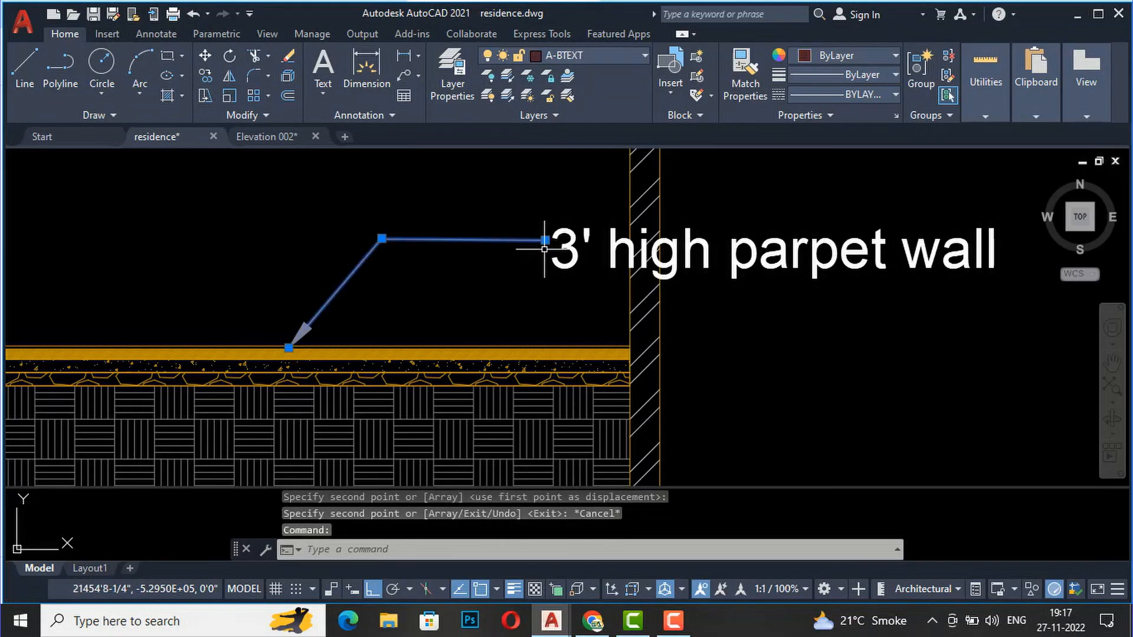
{"action": "left_click", "coordinate": [545, 239]}
{"action": "key", "text": "Escape"}
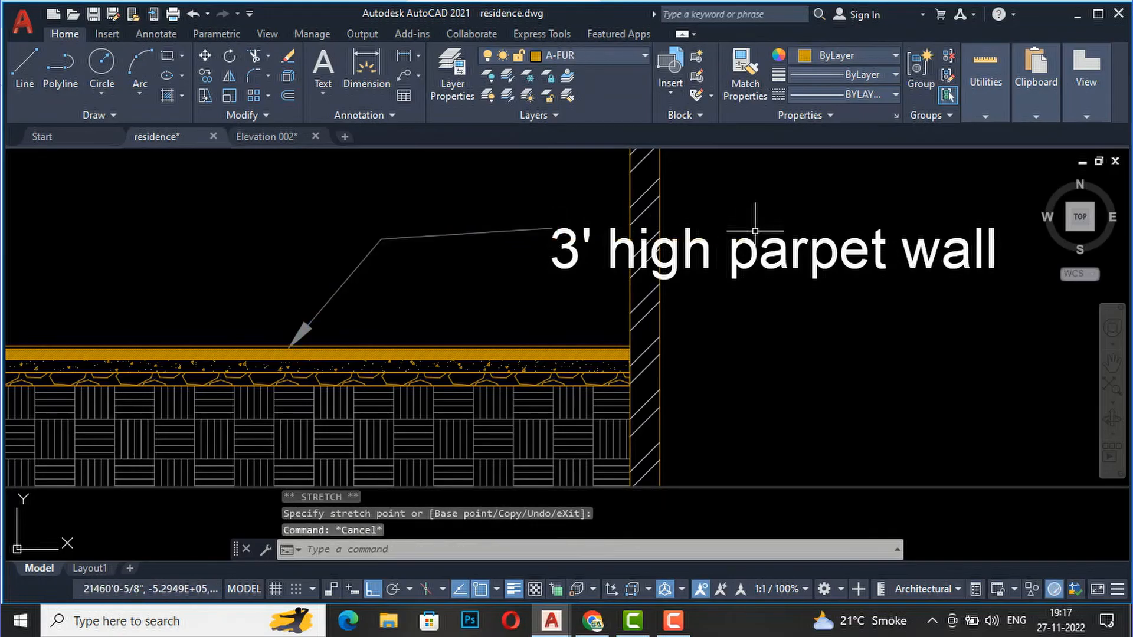
{"action": "key", "text": "ctrl+z"}
- Move the copied parapet note horizontally about 5'6" to the right, clear of the outer wall
{"action": "left_click", "coordinate": [747, 293]}
{"action": "left_click", "coordinate": [689, 193]}
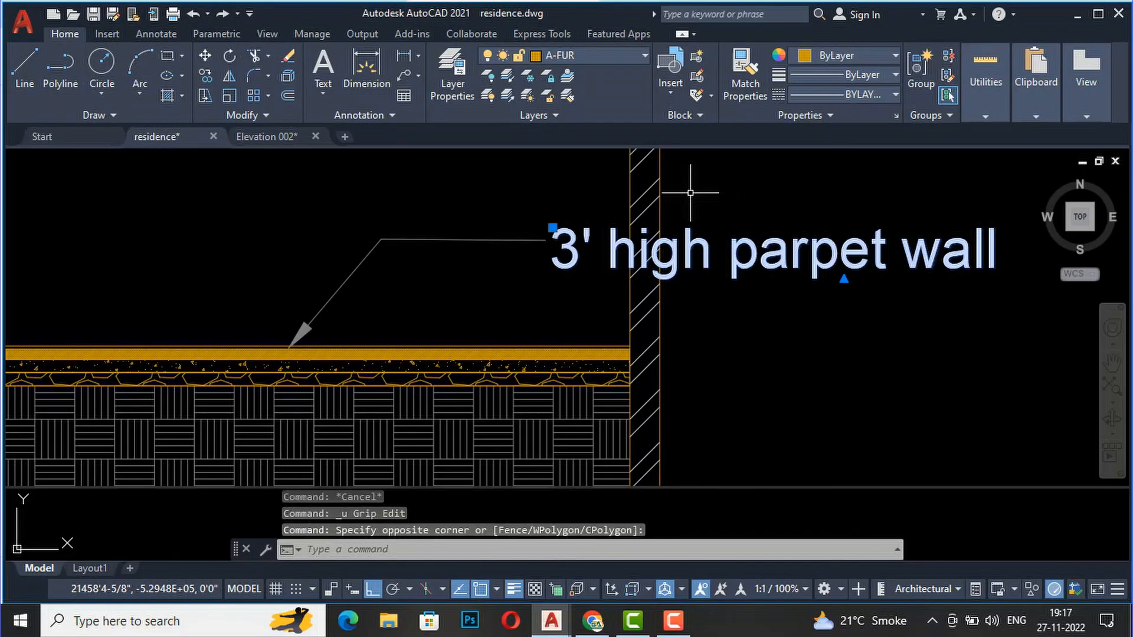
{"action": "type", "text": "m"}
{"action": "key", "text": "Return"}
{"action": "left_click", "coordinate": [767, 324]}
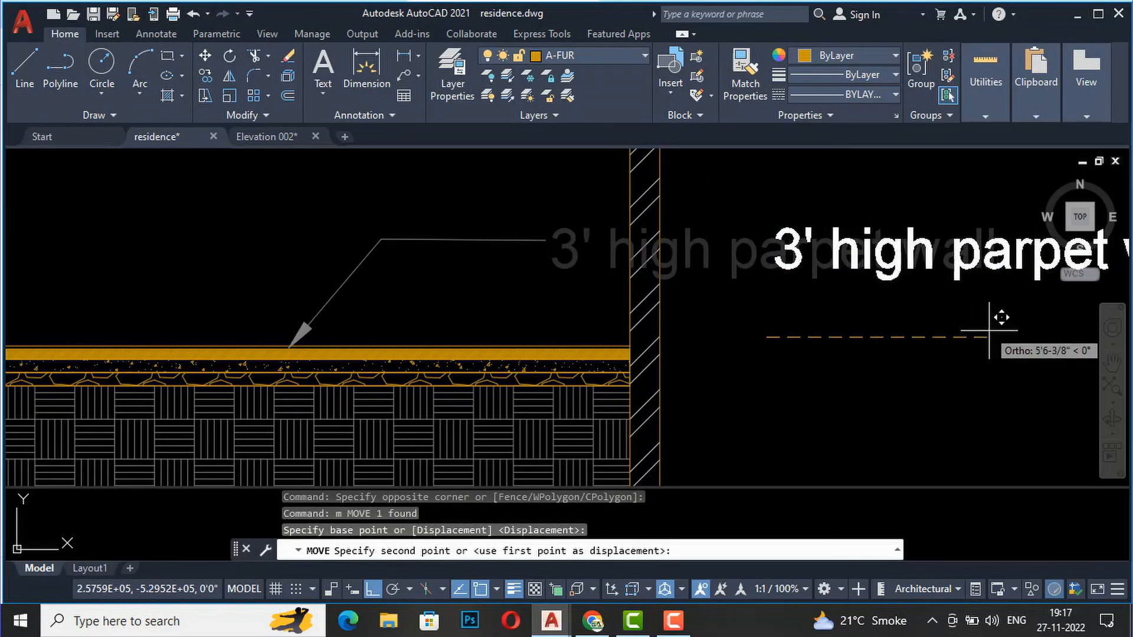
{"action": "left_click", "coordinate": [536, 291]}
{"action": "left_click", "coordinate": [508, 194]}
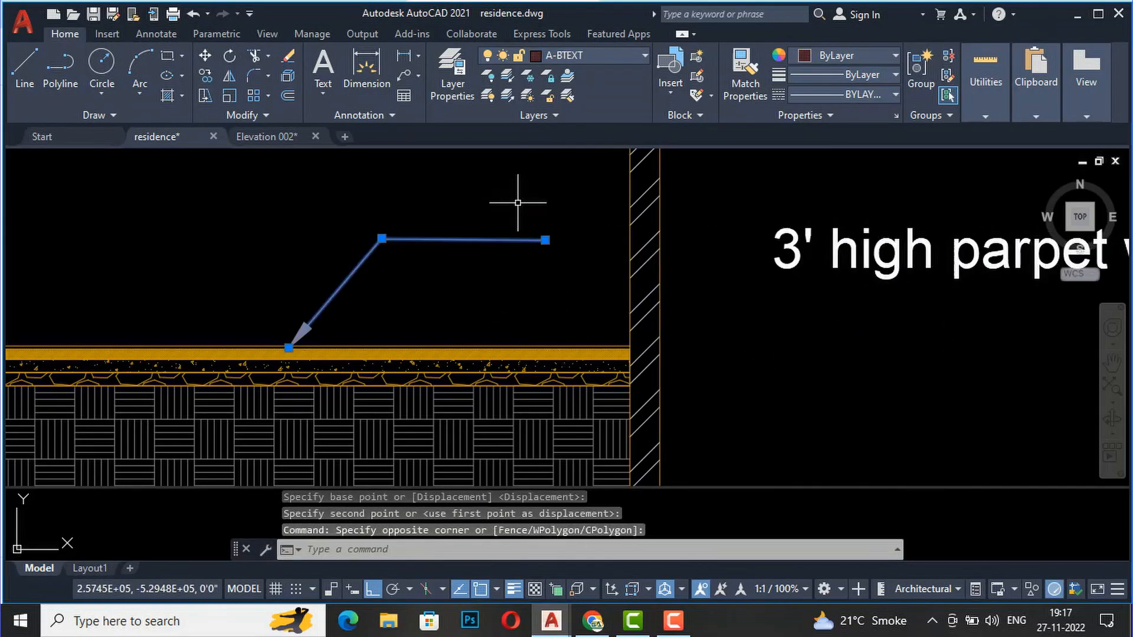
{"action": "left_click", "coordinate": [545, 241]}
{"action": "left_click", "coordinate": [772, 228]}
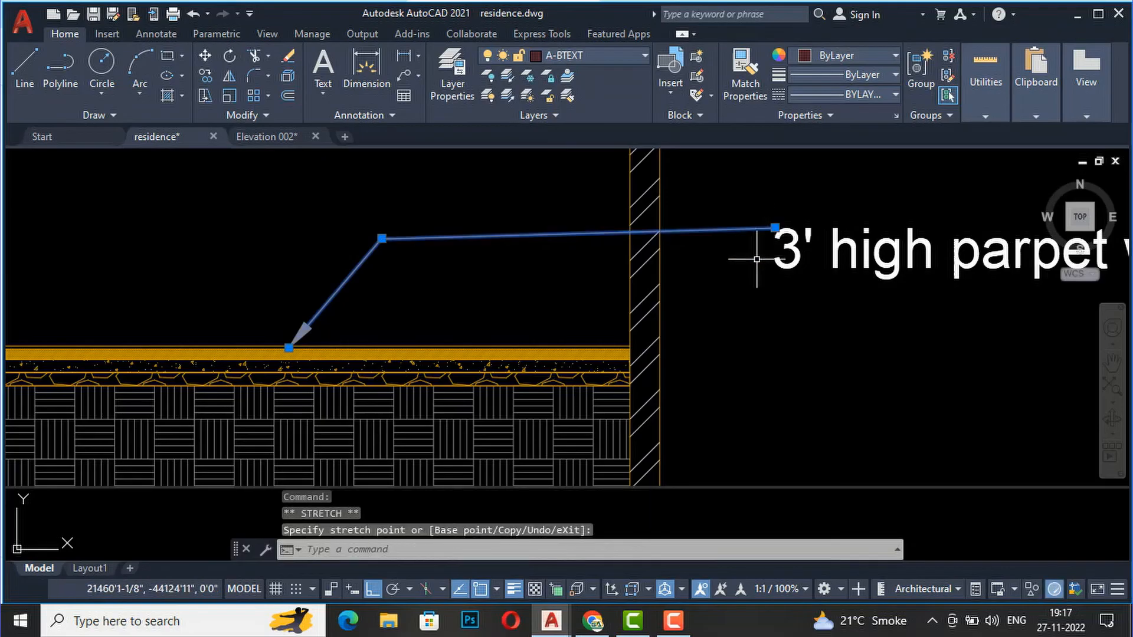
{"action": "key", "text": "ctrl+z"}
- Stretch the copied leader's free end horizontally through the outer wall to just short of the moved note
{"action": "left_click", "coordinate": [543, 240]}
{"action": "left_click", "coordinate": [545, 240]}
{"action": "left_click", "coordinate": [726, 240]}
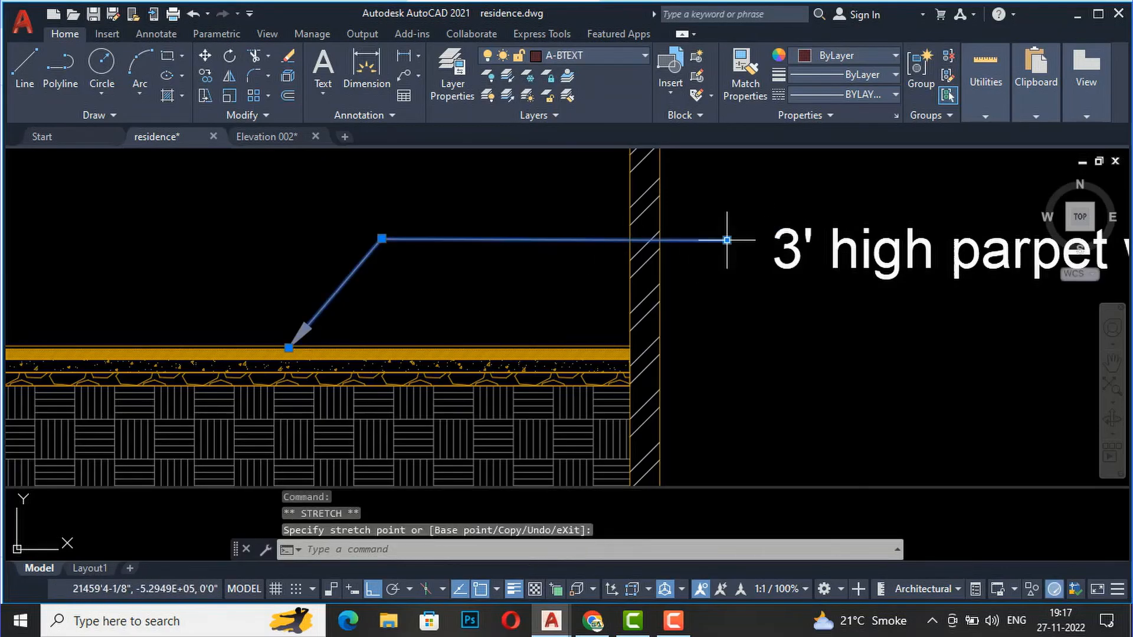
{"action": "key", "text": "Escape"}
{"action": "scroll", "coordinate": [323, 303], "scroll_direction": "down", "scroll_amount": 3}
{"action": "scroll", "coordinate": [507, 303], "scroll_direction": "down", "scroll_amount": 1}
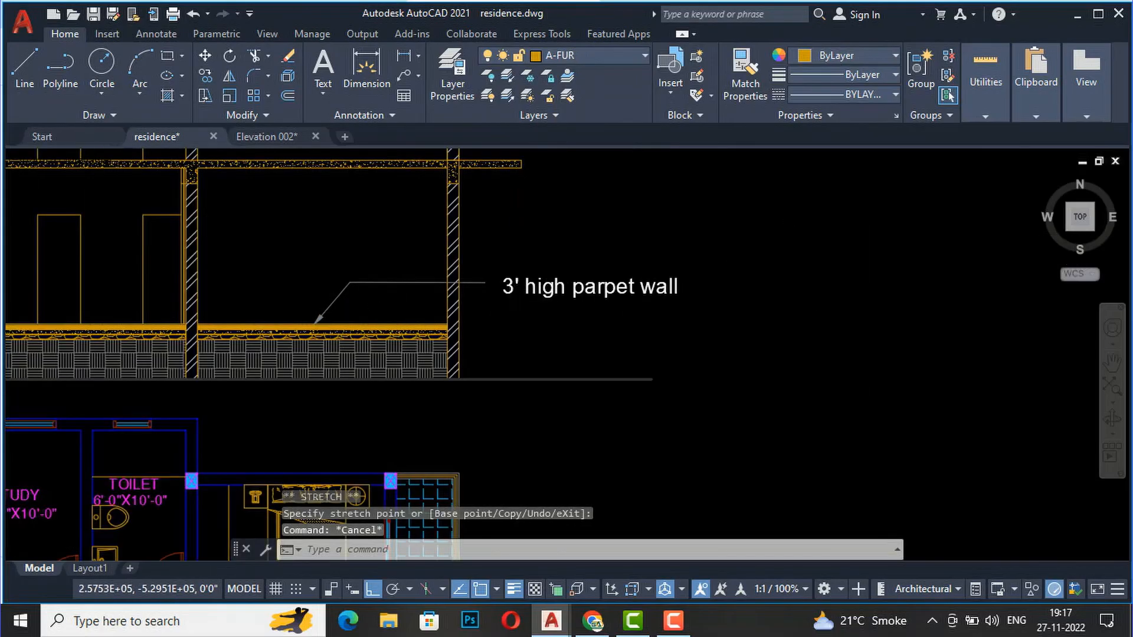
- Replace the copied note's text with 1" floor tile
{"action": "scroll", "coordinate": [559, 260], "scroll_direction": "up", "scroll_amount": 4}
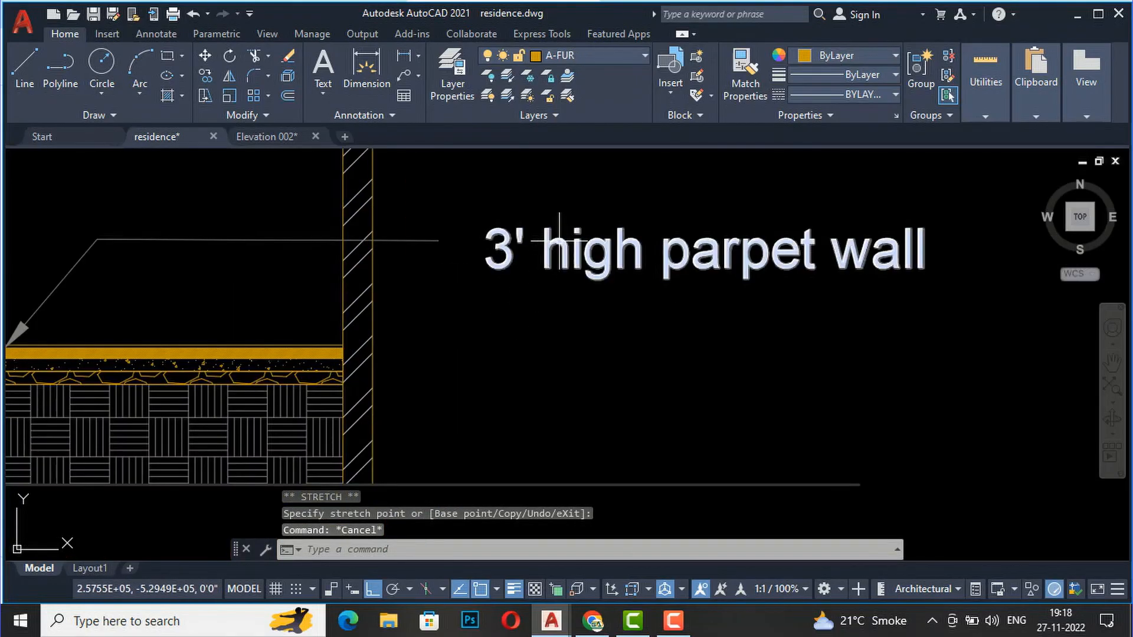
{"action": "double_click", "coordinate": [559, 241]}
{"action": "left_click_drag", "start_coordinate": [924, 251], "coordinate": [490, 240]}
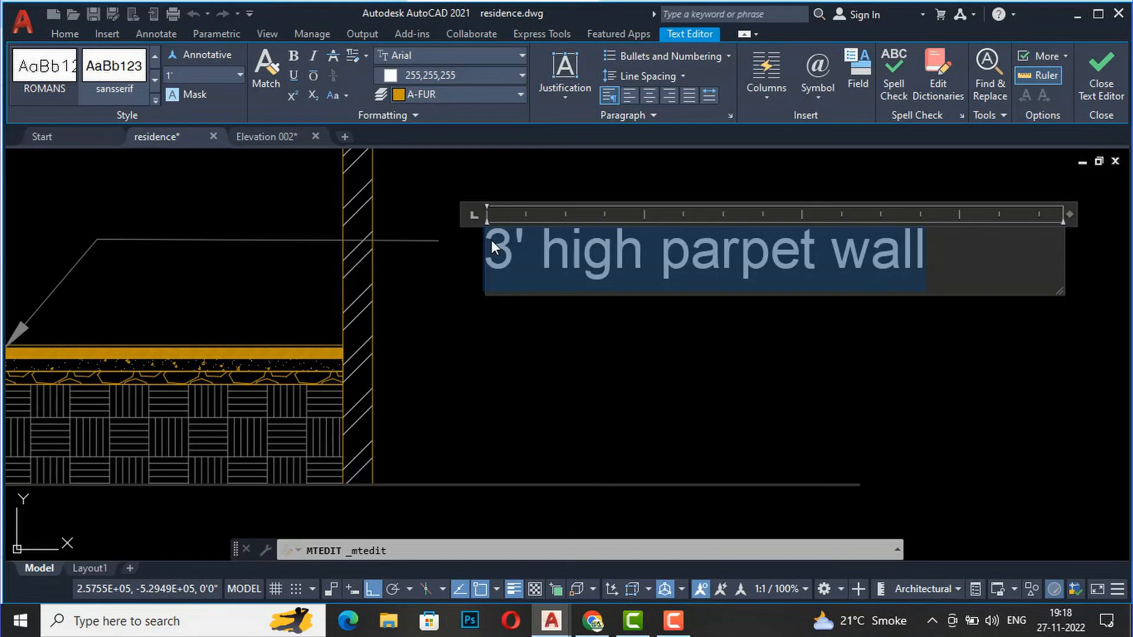
{"action": "type", "text": "1\" "}
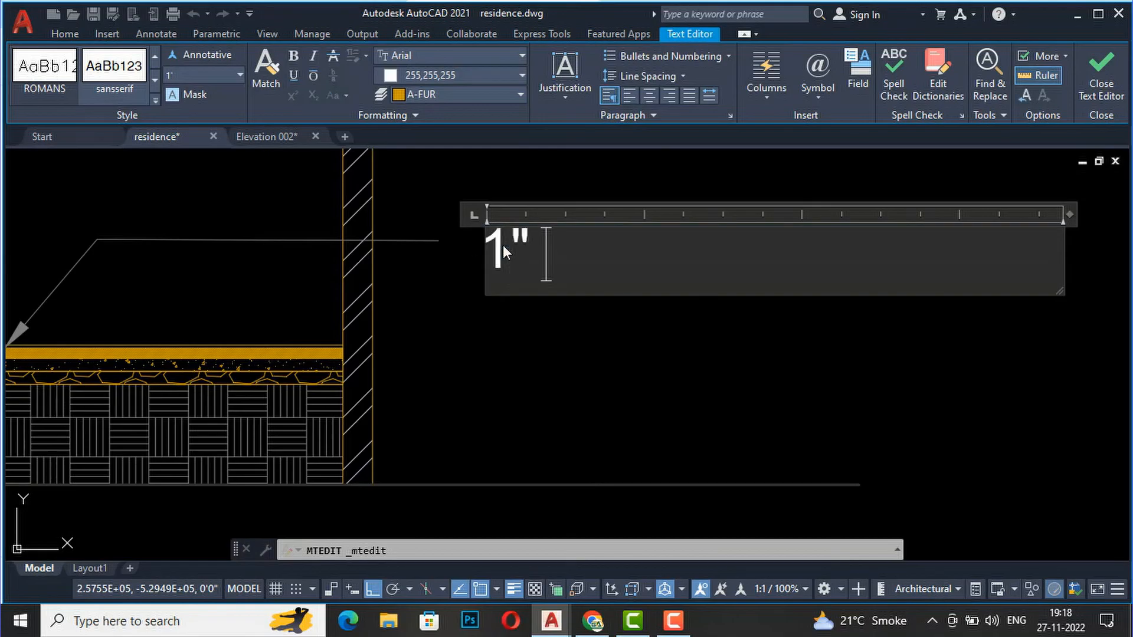
{"action": "type", "text": "floor tile"}
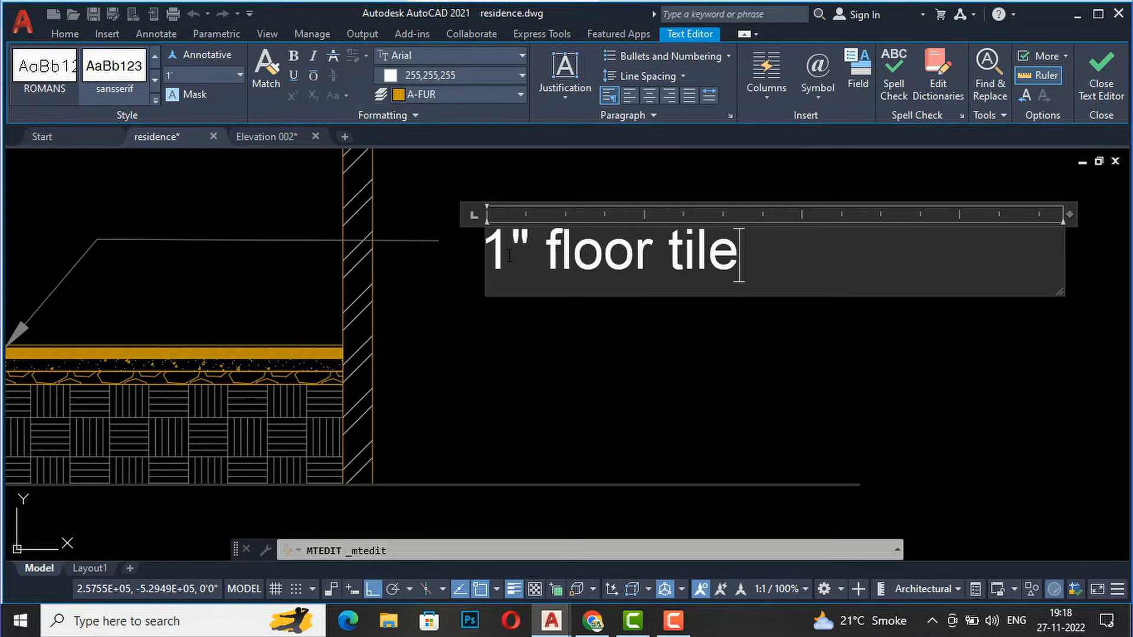
{"action": "left_click", "coordinate": [531, 335]}
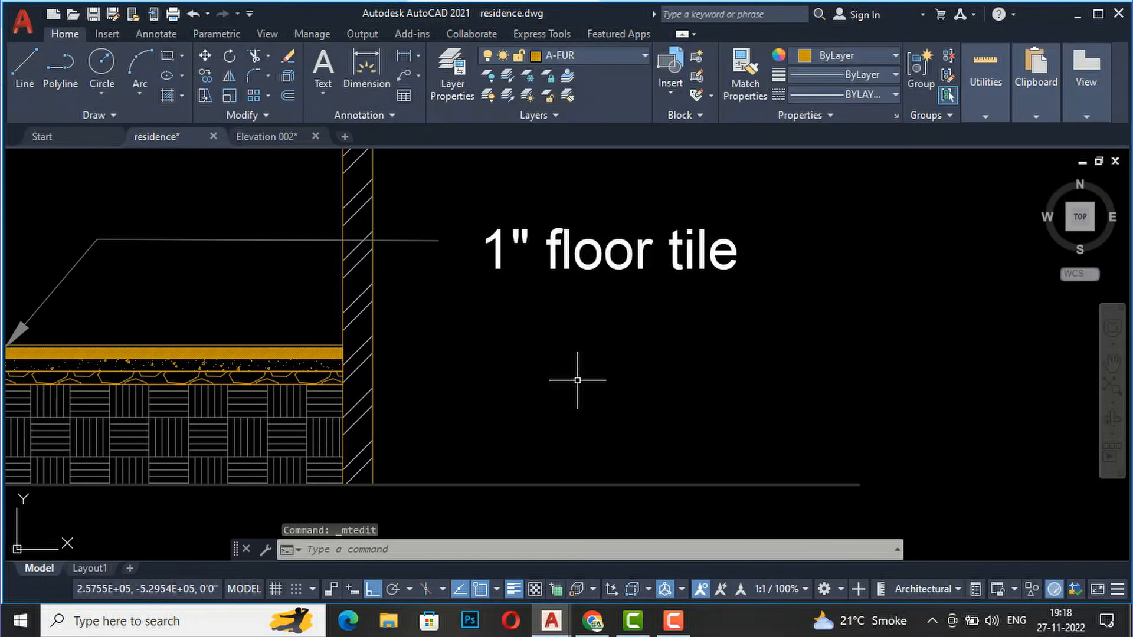
{"action": "key", "text": "Escape"}
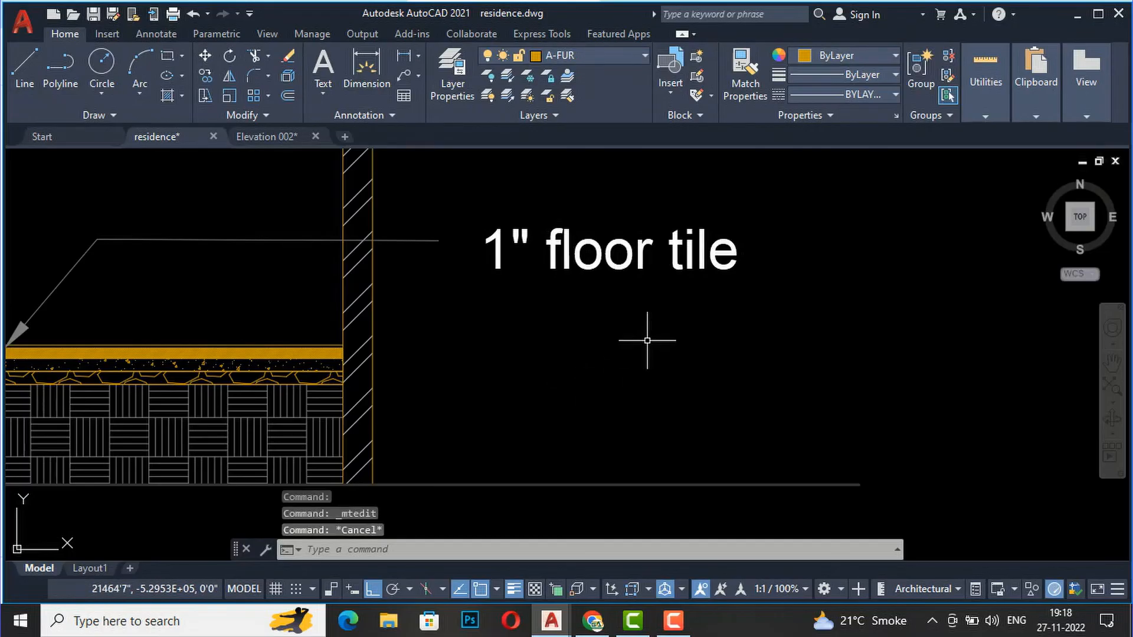
{"action": "scroll", "coordinate": [652, 329], "scroll_direction": "down", "scroll_amount": 3}
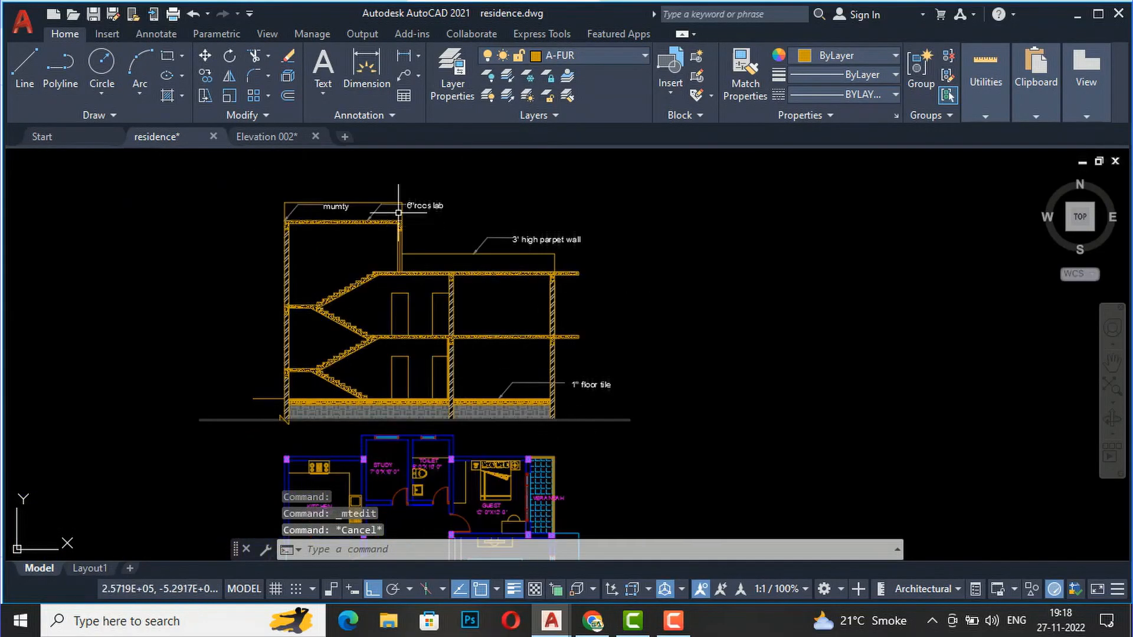
{"action": "scroll", "coordinate": [291, 197], "scroll_direction": "up", "scroll_amount": 2}
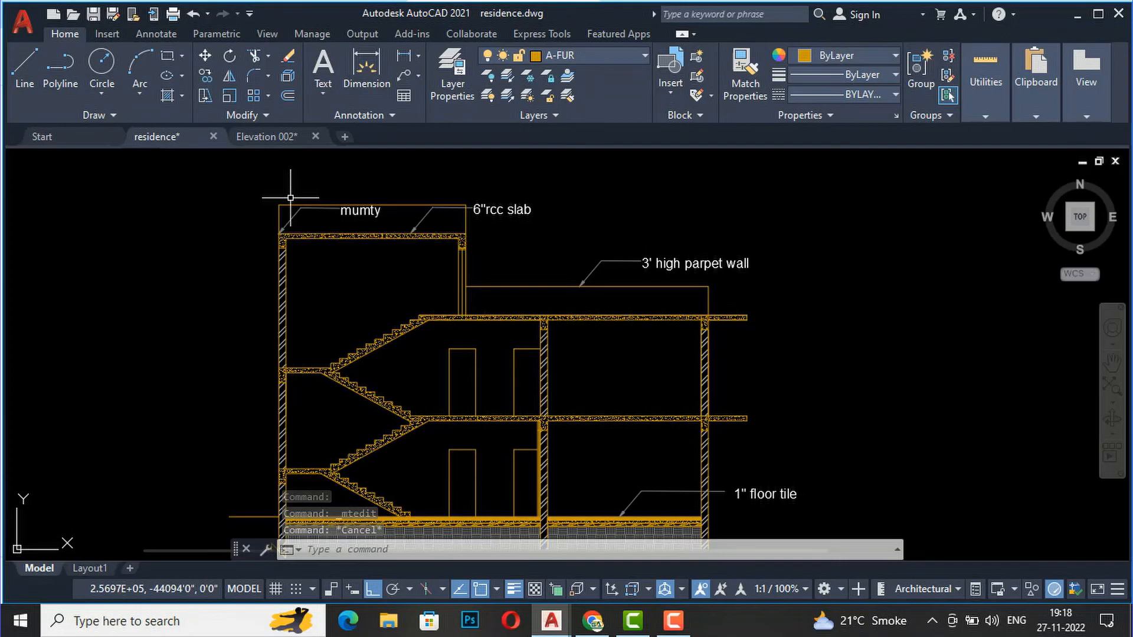
{"action": "scroll", "coordinate": [323, 194], "scroll_direction": "down", "scroll_amount": 2}
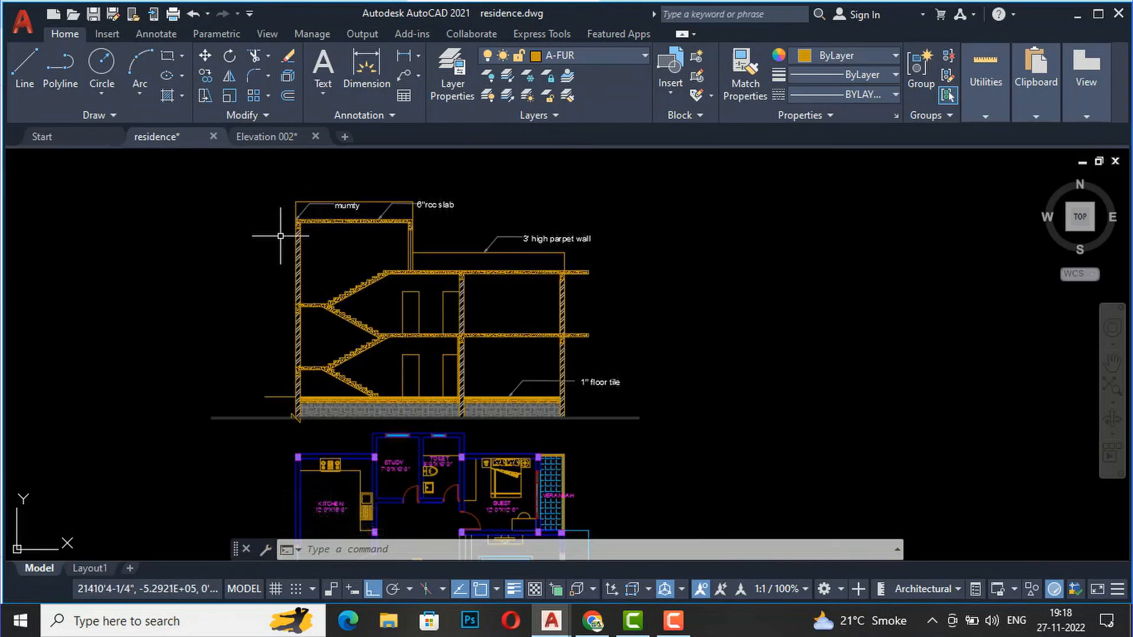
{"action": "scroll", "coordinate": [281, 236], "scroll_direction": "up", "scroll_amount": 2}
{"action": "scroll", "coordinate": [295, 231], "scroll_direction": "down", "scroll_amount": 2}
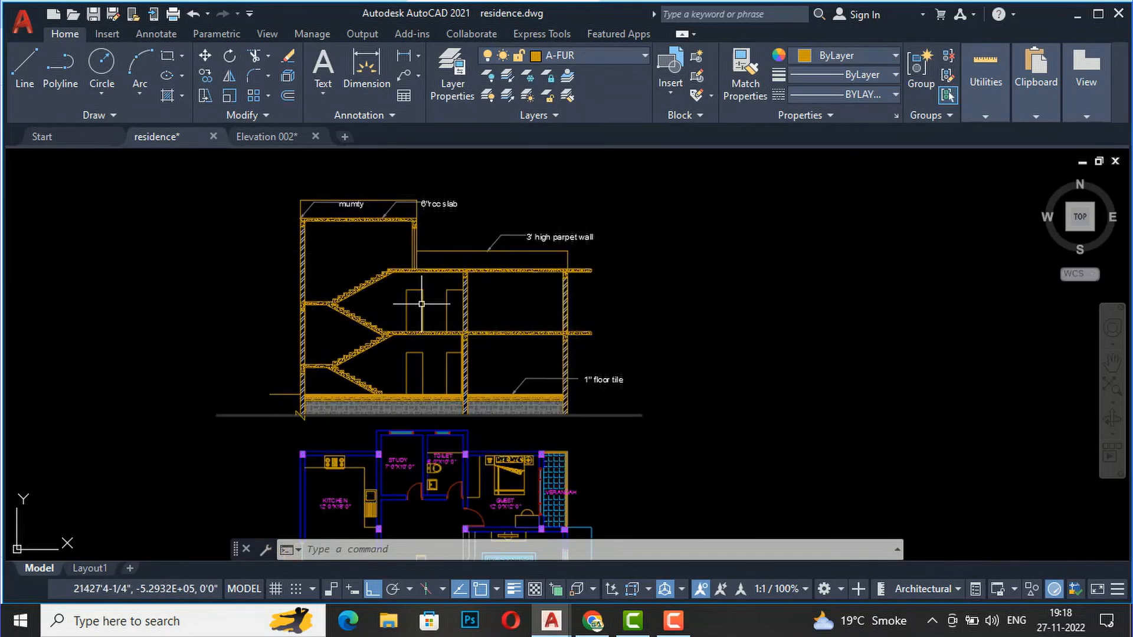
{"action": "scroll", "coordinate": [629, 420], "scroll_direction": "up", "scroll_amount": 2}
{"action": "type", "text": "dli"}
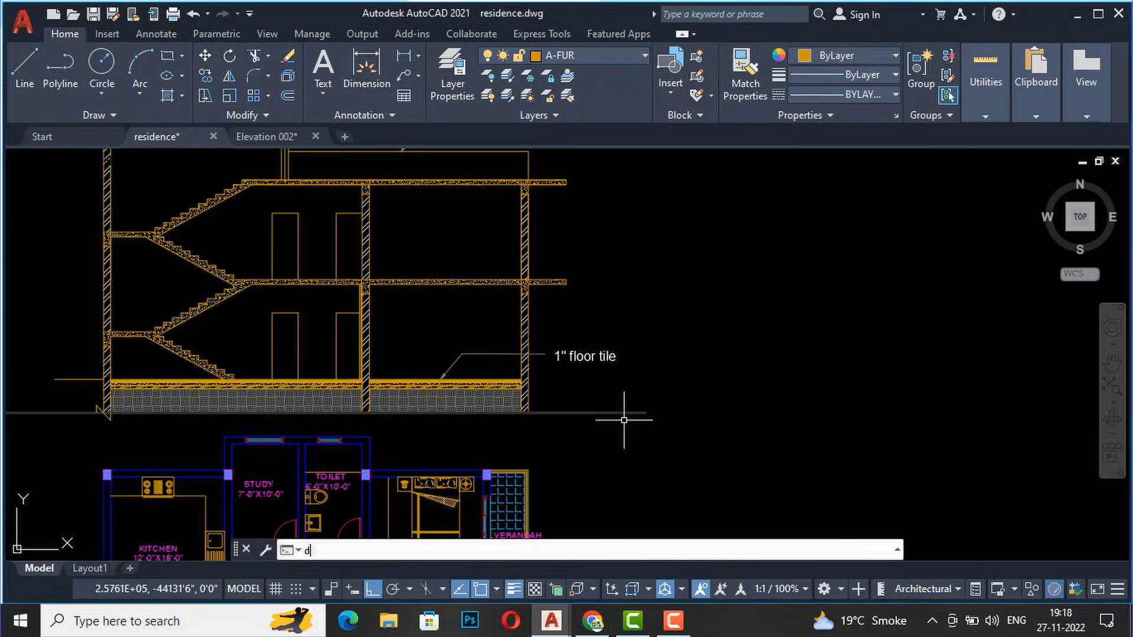
{"action": "key", "text": "Return"}
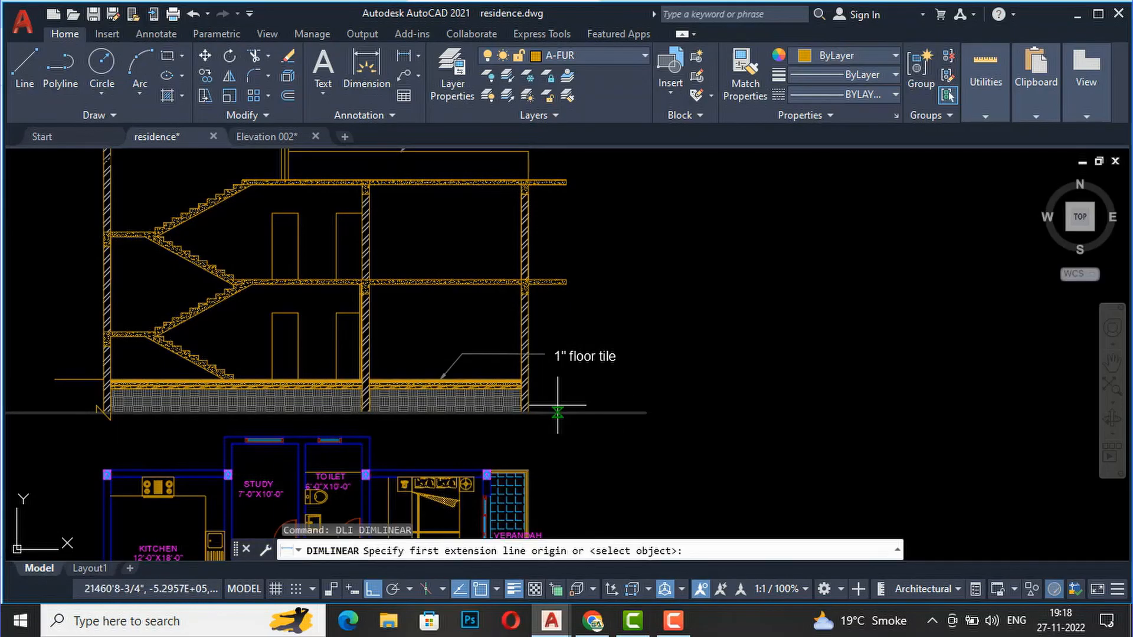
{"action": "left_click", "coordinate": [528, 412]}
{"action": "scroll", "coordinate": [524, 301], "scroll_direction": "up", "scroll_amount": 4}
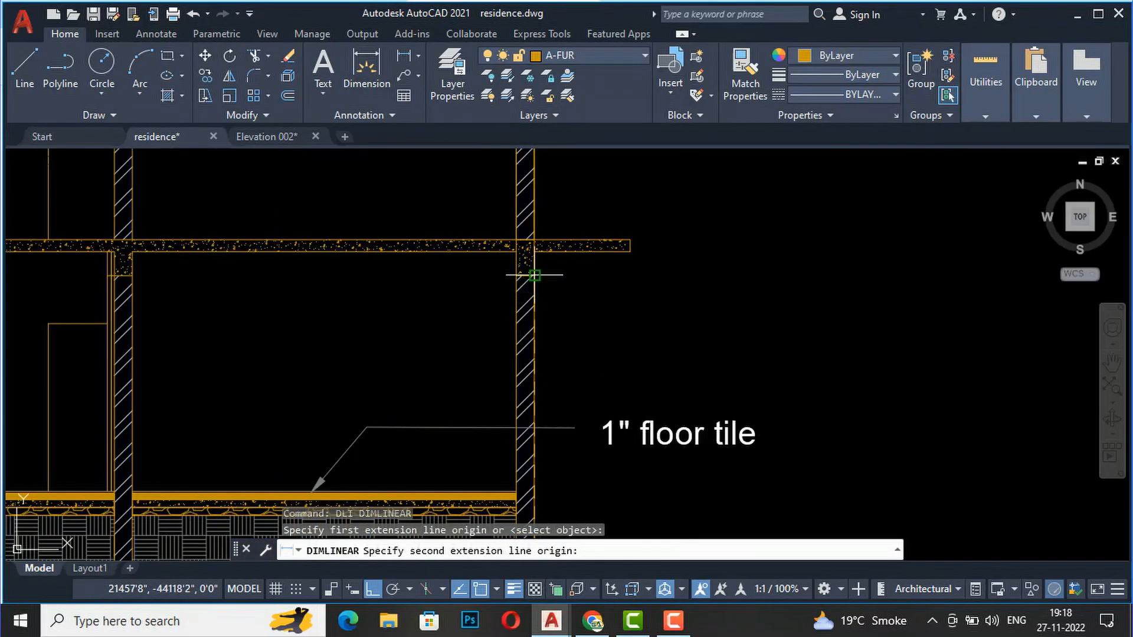
{"action": "left_click", "coordinate": [533, 252]}
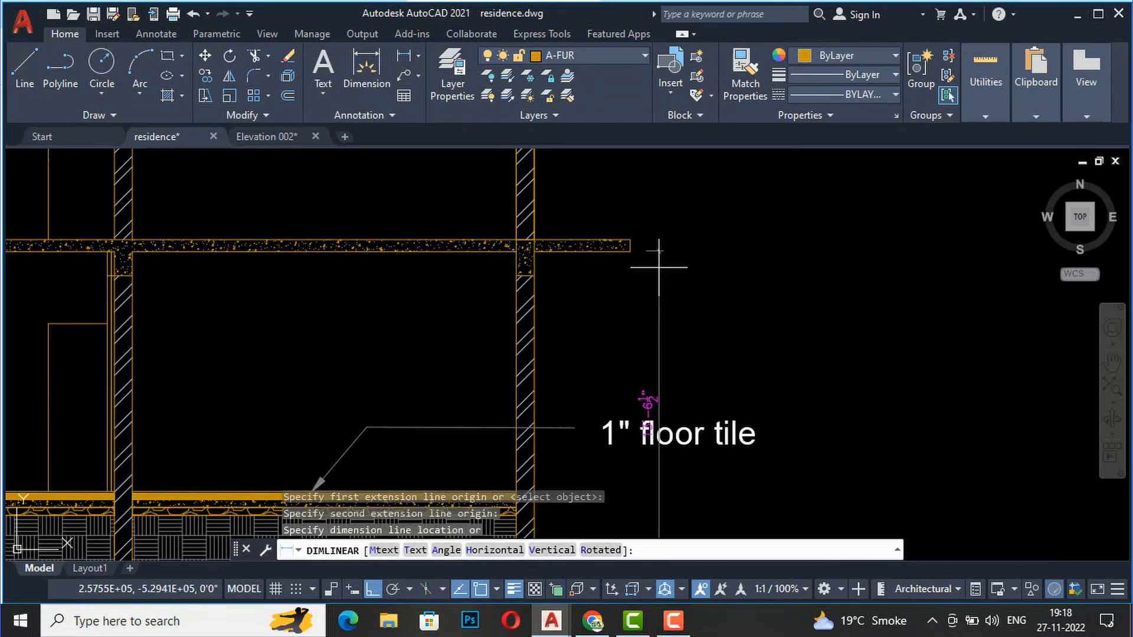
{"action": "key", "text": "Escape"}
{"action": "key", "text": "Return"}
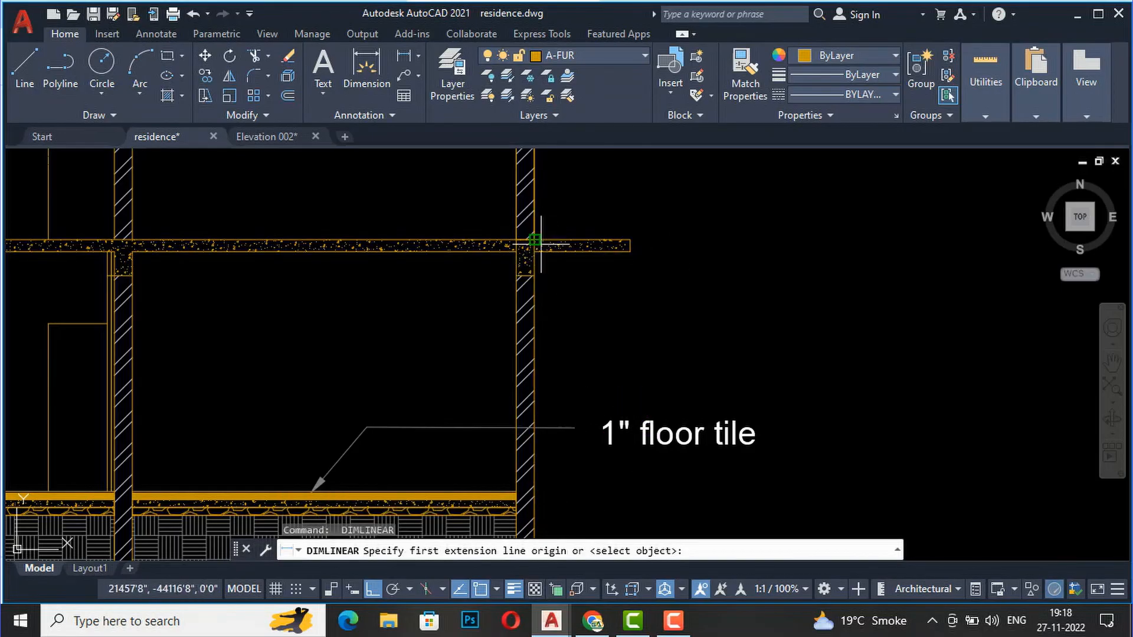
{"action": "left_click", "coordinate": [534, 239]}
{"action": "scroll", "coordinate": [533, 239], "scroll_direction": "down", "scroll_amount": 2}
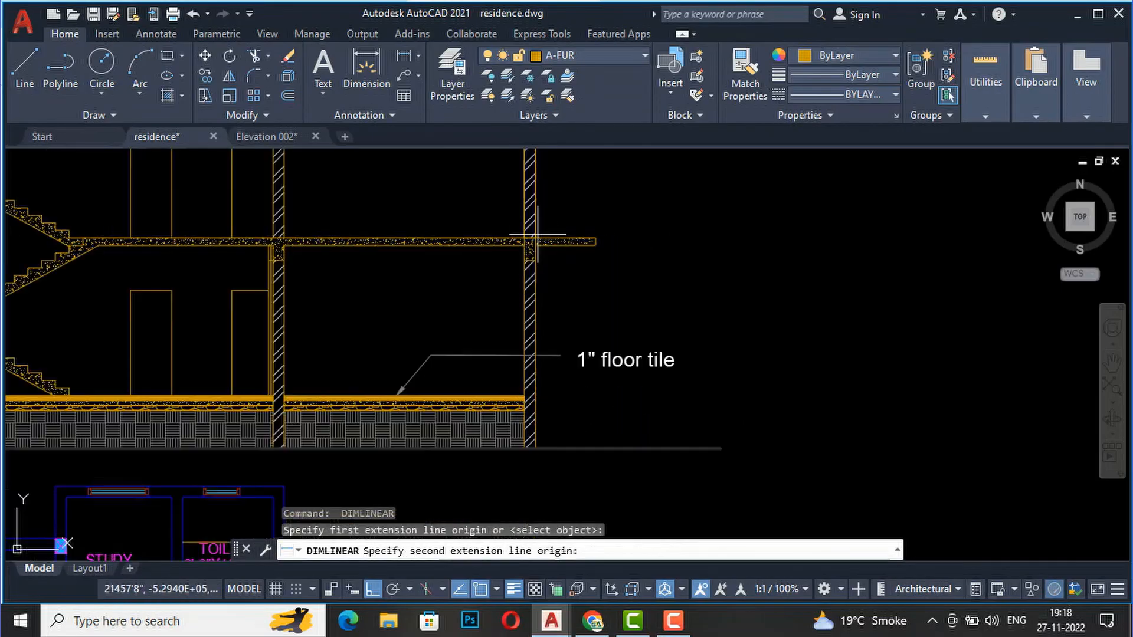
{"action": "left_click", "coordinate": [535, 449]}
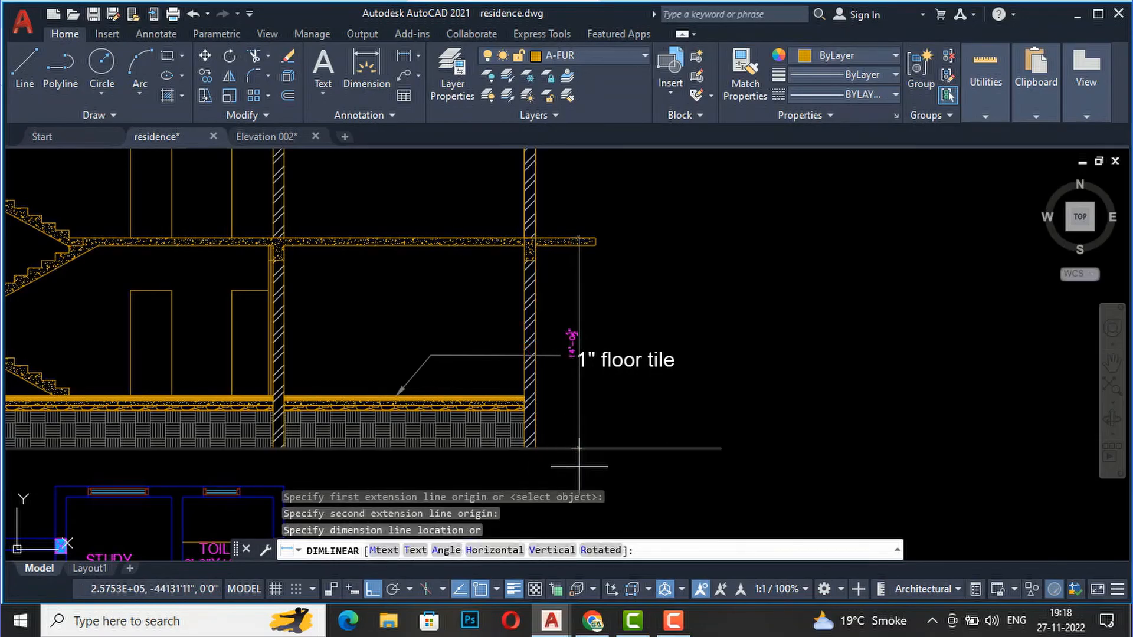
{"action": "key", "text": "Escape"}
- Add a vertical linear dimension outside the right wall from the ground floor tile's top to the first-floor slab's top
{"action": "scroll", "coordinate": [538, 362], "scroll_direction": "up", "scroll_amount": 3}
{"action": "key", "text": "Return"}
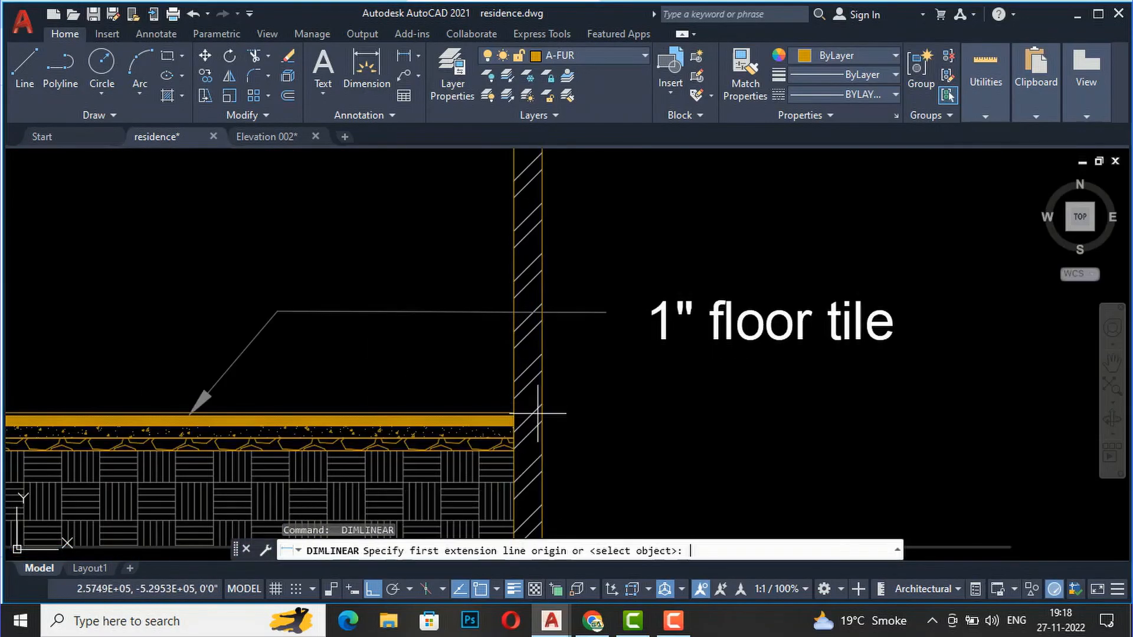
{"action": "left_click", "coordinate": [514, 412]}
{"action": "scroll", "coordinate": [514, 412], "scroll_direction": "down", "scroll_amount": 4}
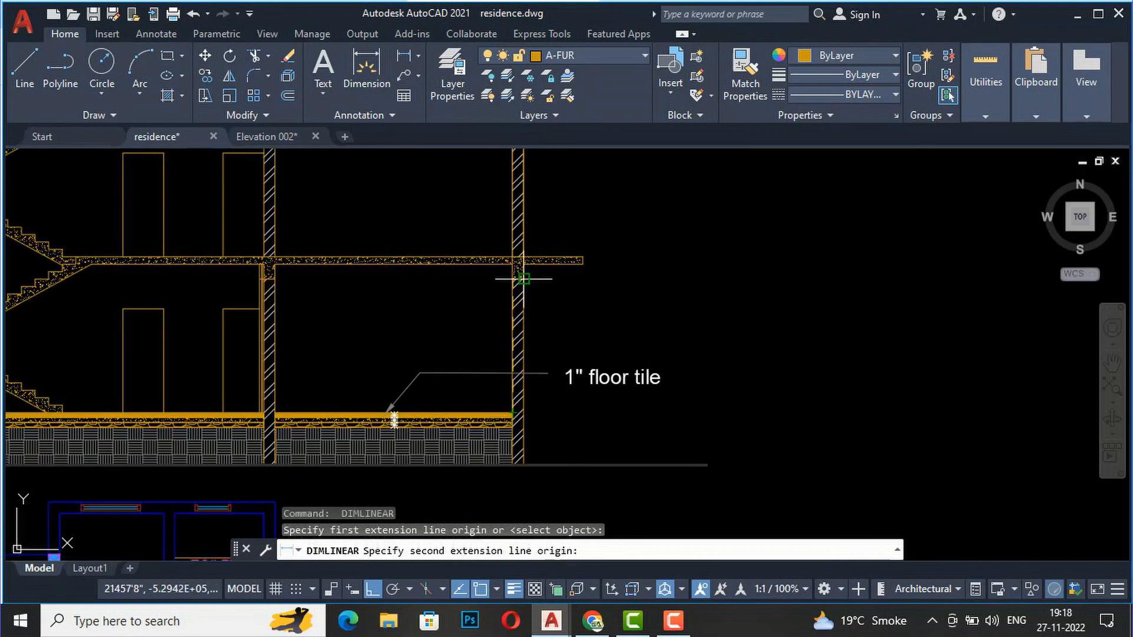
{"action": "left_click", "coordinate": [513, 259]}
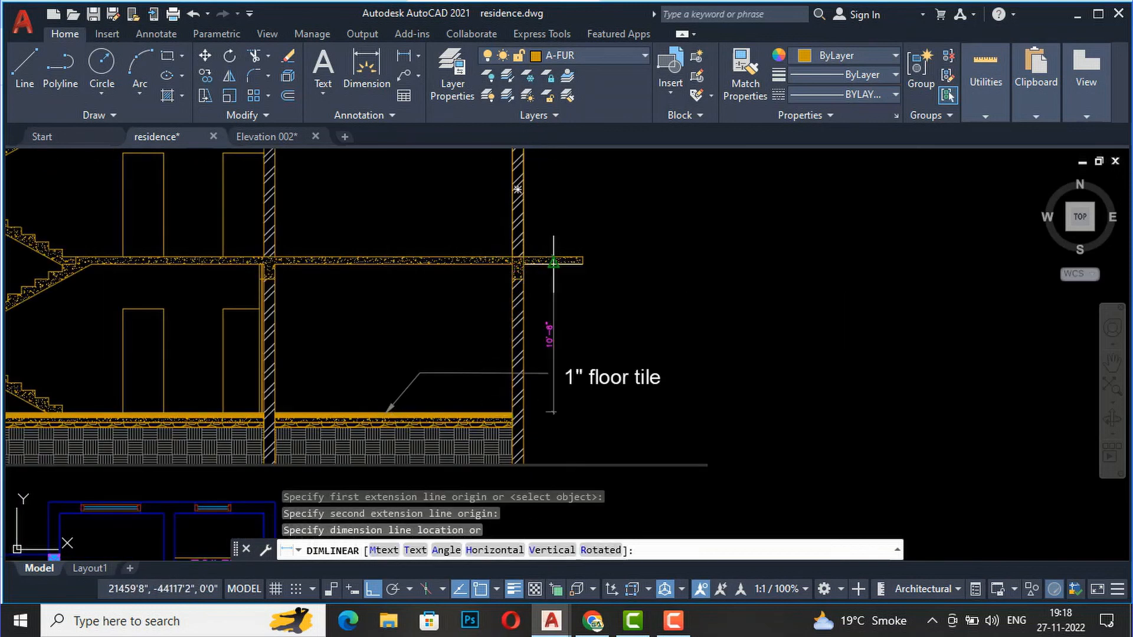
{"action": "left_click", "coordinate": [548, 273]}
{"action": "scroll", "coordinate": [529, 297], "scroll_direction": "up", "scroll_amount": 2}
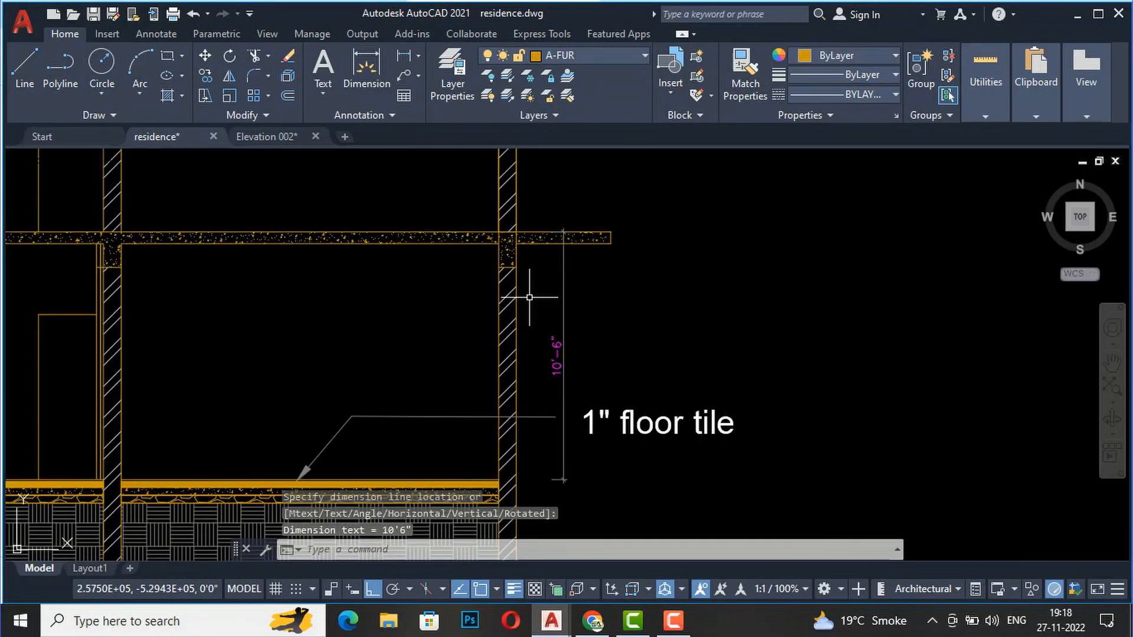
- Stretch the ground floor dimension's upper extension origin down to the underside of the first-floor slab
{"action": "key", "text": "Return"}
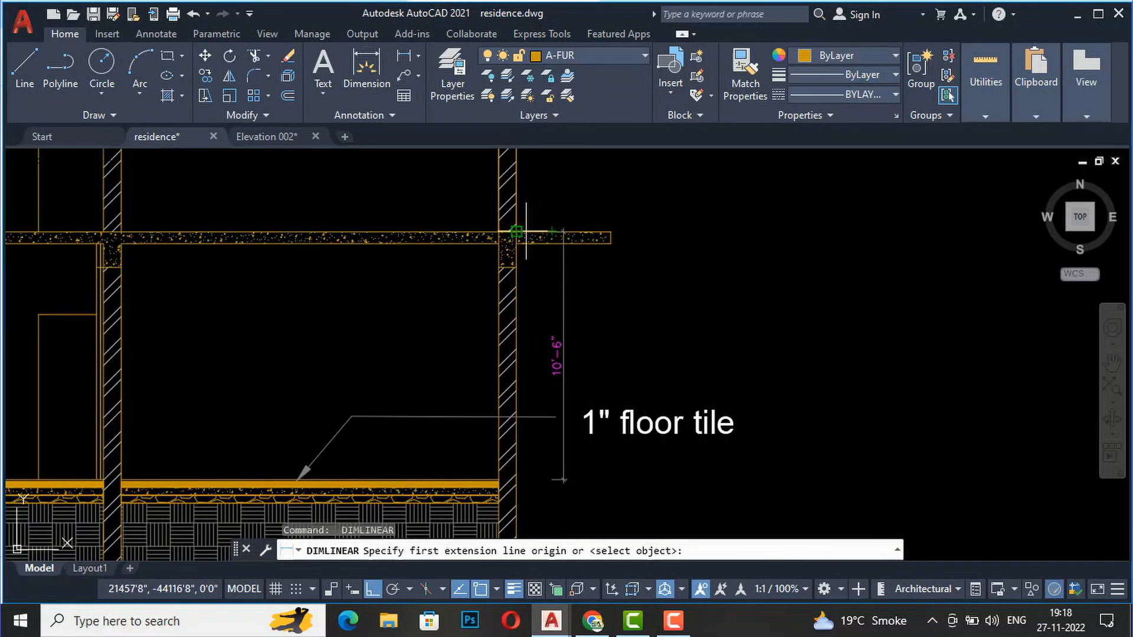
{"action": "key", "text": "Escape"}
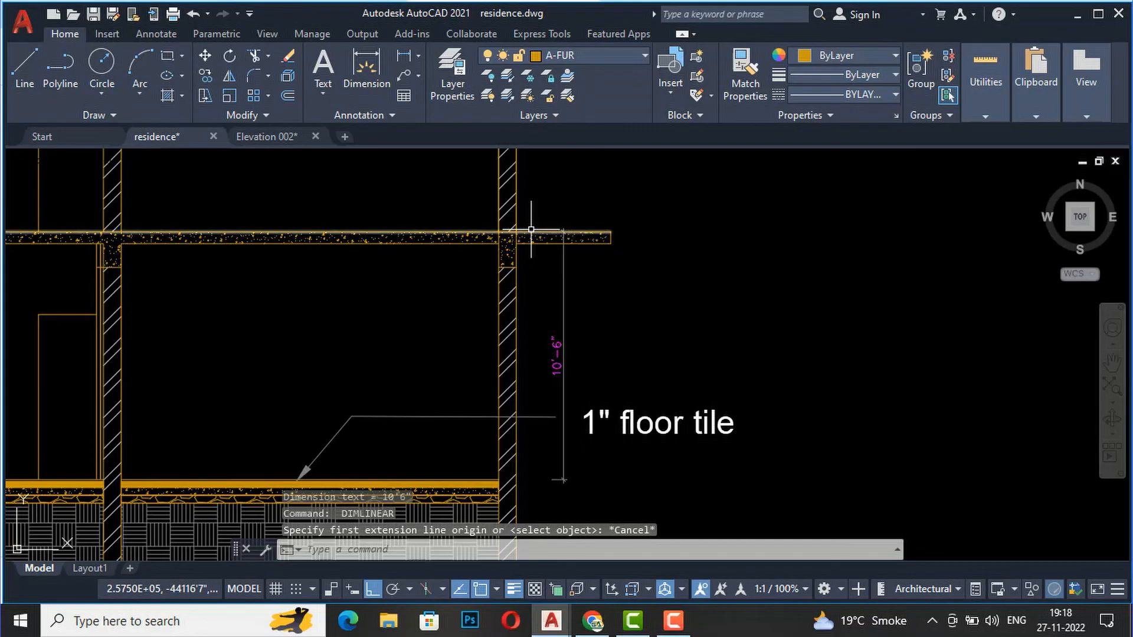
{"action": "scroll", "coordinate": [540, 227], "scroll_direction": "up", "scroll_amount": 3}
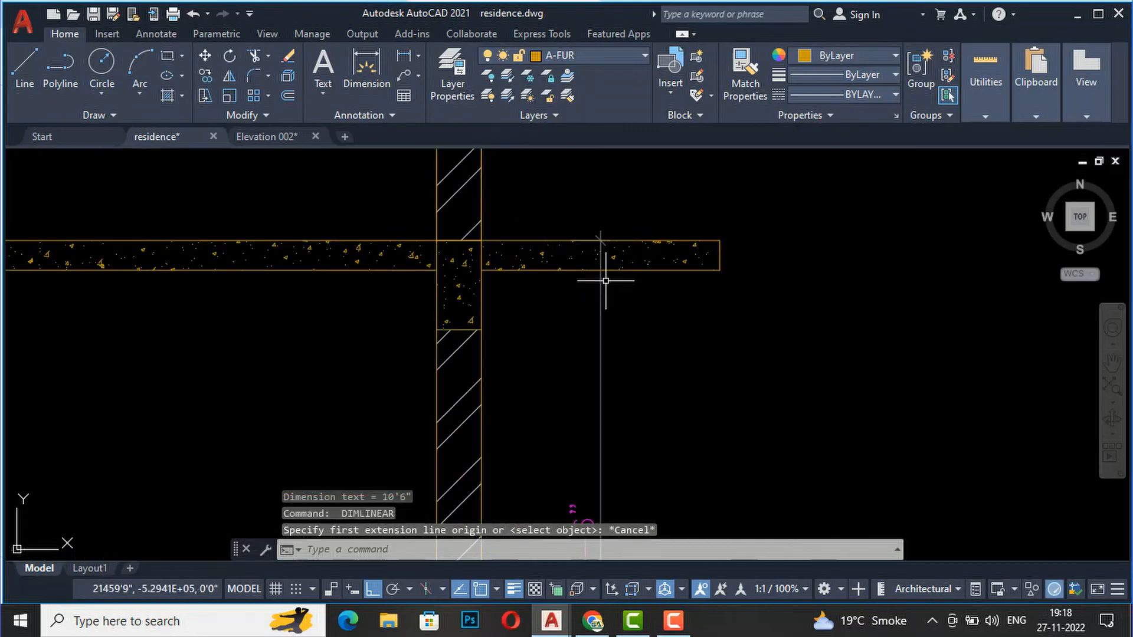
{"action": "left_click", "coordinate": [600, 240]}
{"action": "left_click", "coordinate": [436, 240]}
{"action": "scroll", "coordinate": [415, 224], "scroll_direction": "down", "scroll_amount": 3}
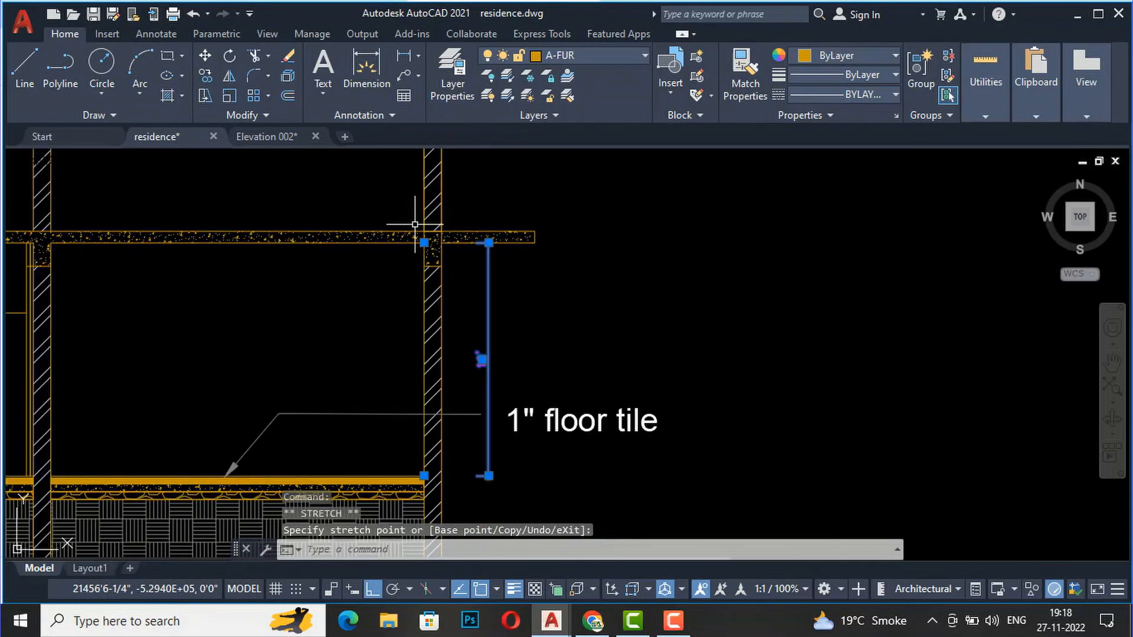
{"action": "key", "text": "Escape"}
- Add a vertical linear dimension outside the outer wall from the first-floor slab to the underside of the roof slab
{"action": "scroll", "coordinate": [473, 408], "scroll_direction": "down", "scroll_amount": 2}
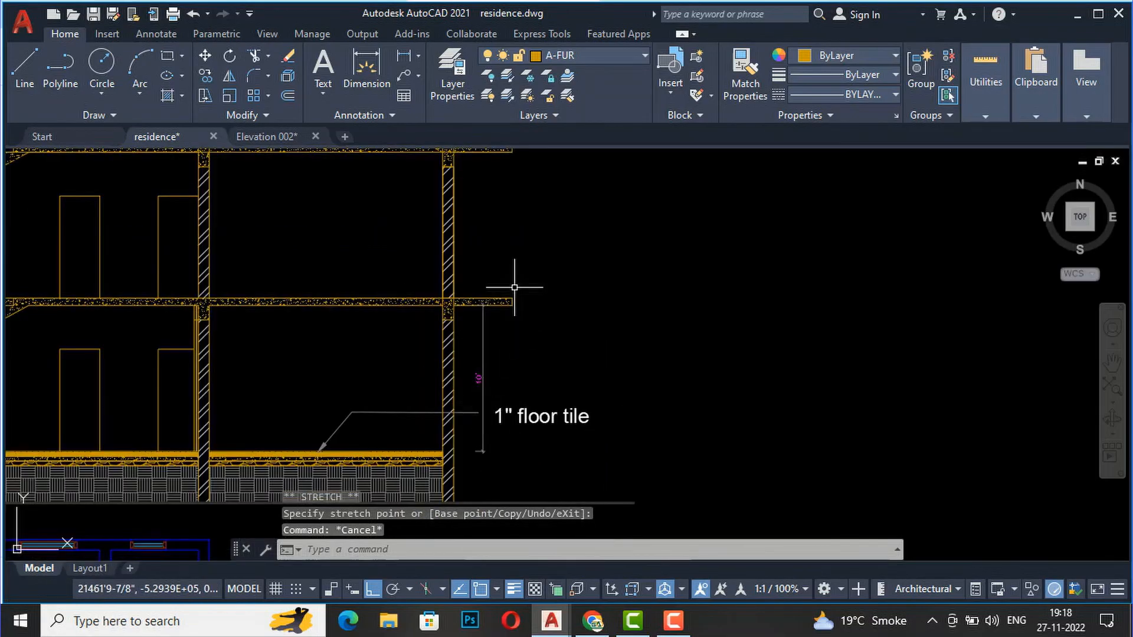
{"action": "type", "text": "dli"}
{"action": "key", "text": "Return"}
{"action": "left_click", "coordinate": [481, 301]}
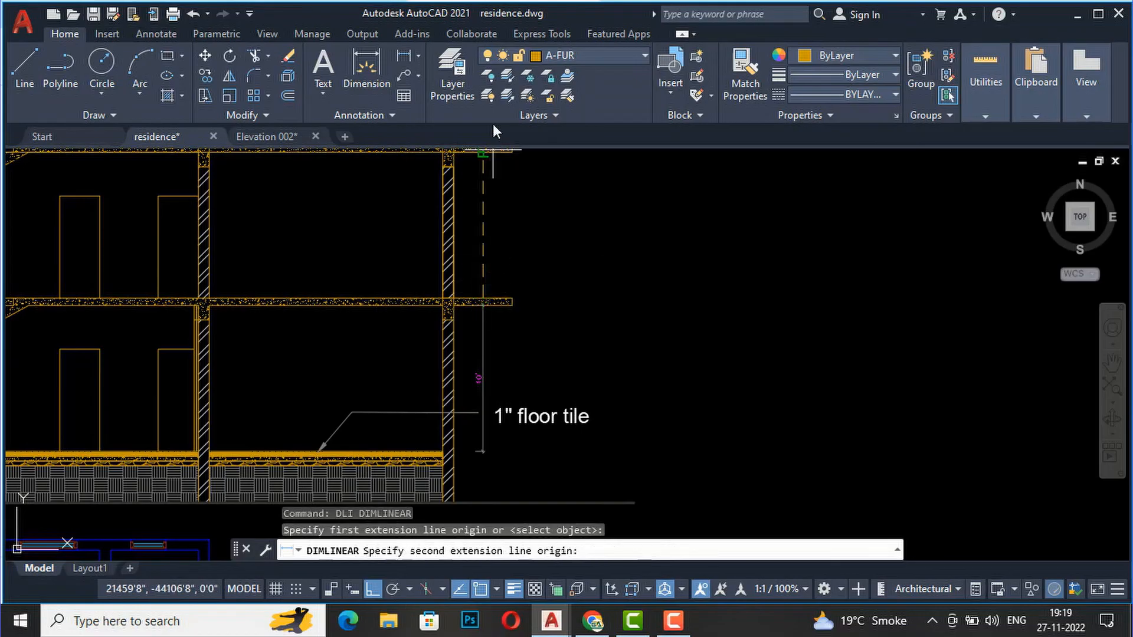
{"action": "left_click", "coordinate": [481, 153]}
{"action": "scroll", "coordinate": [482, 155], "scroll_direction": "down", "scroll_amount": 2}
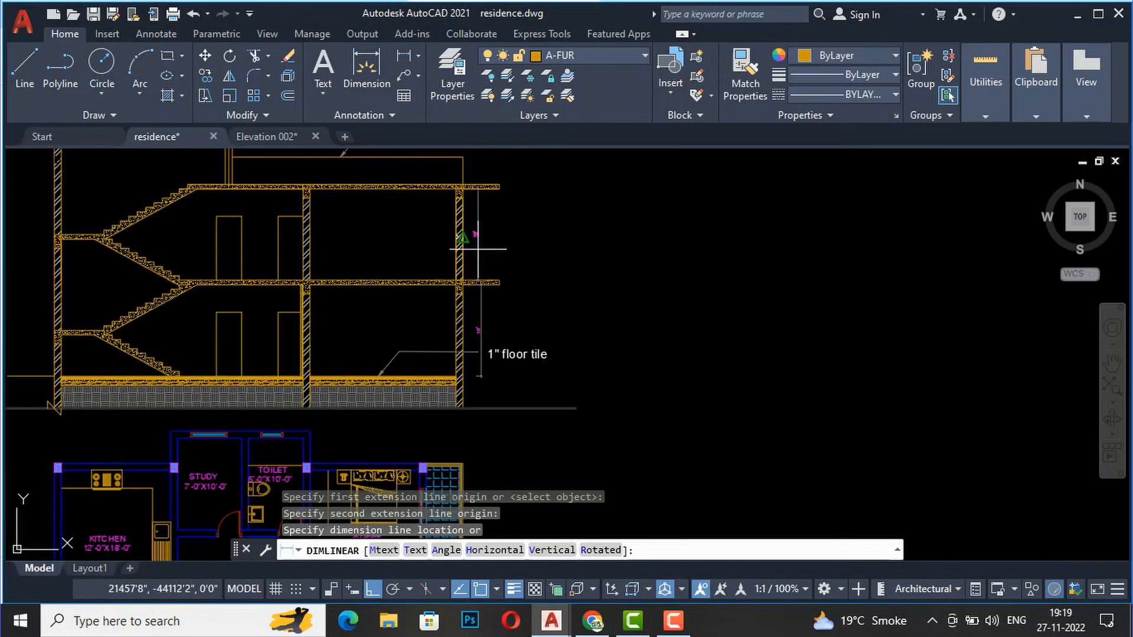
{"action": "scroll", "coordinate": [466, 186], "scroll_direction": "up", "scroll_amount": 2}
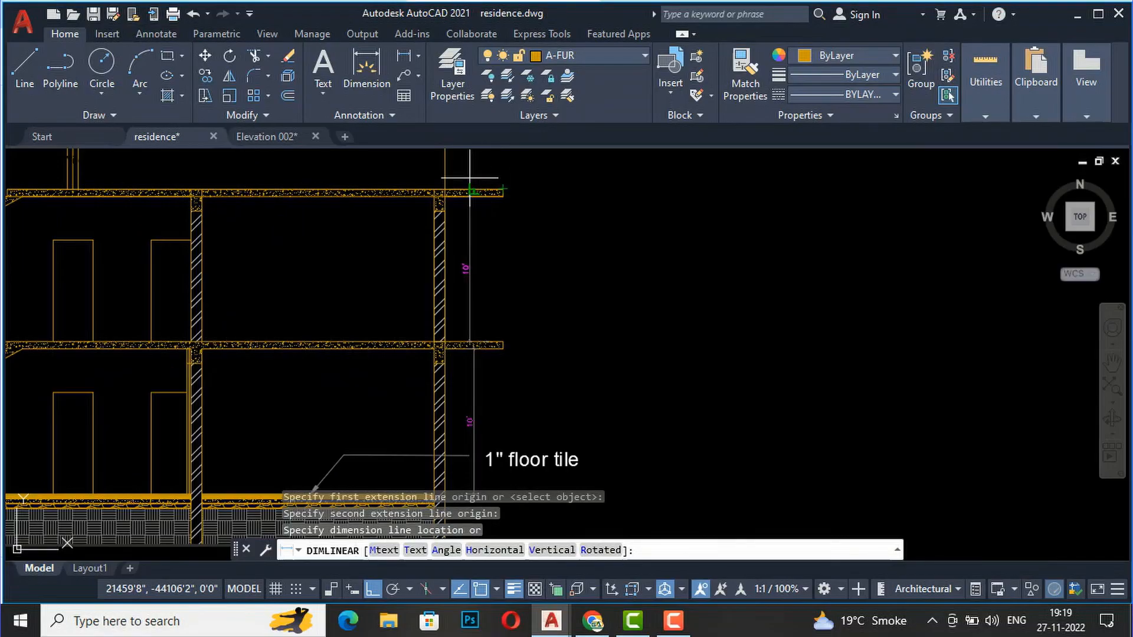
{"action": "left_click", "coordinate": [474, 165]}
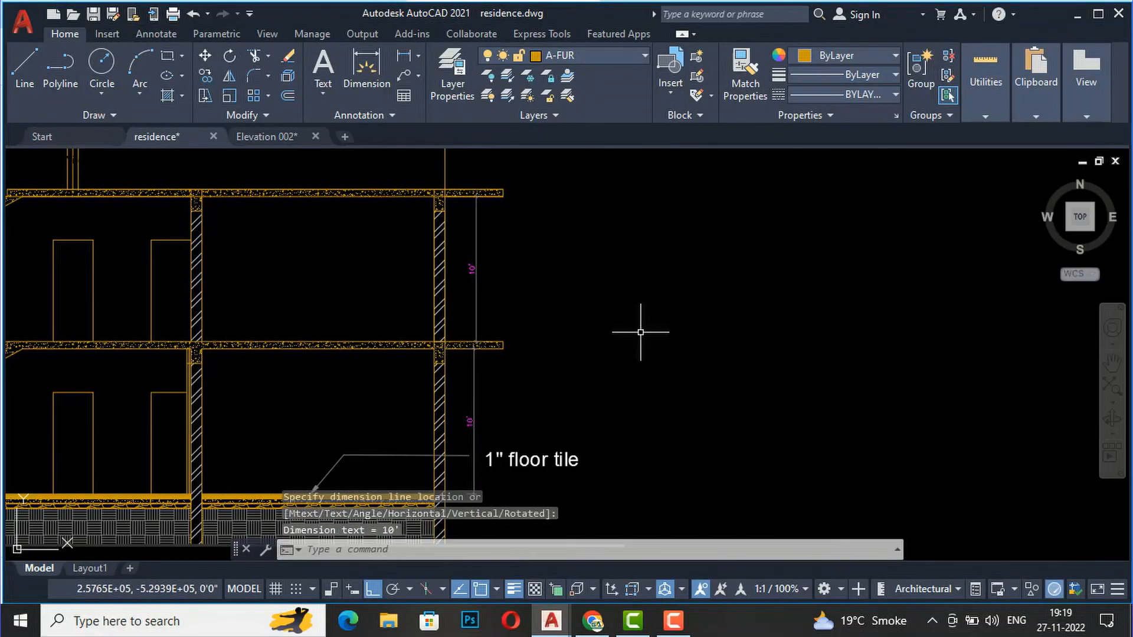
- Copy the mumty's 6"rcc slab note with its leader so the arrow points at the roof slab above the outer wall, with Ortho off
{"action": "scroll", "coordinate": [640, 332], "scroll_direction": "down", "scroll_amount": 2}
{"action": "scroll", "coordinate": [640, 332], "scroll_direction": "down", "scroll_amount": 2}
{"action": "scroll", "coordinate": [410, 223], "scroll_direction": "up", "scroll_amount": 2}
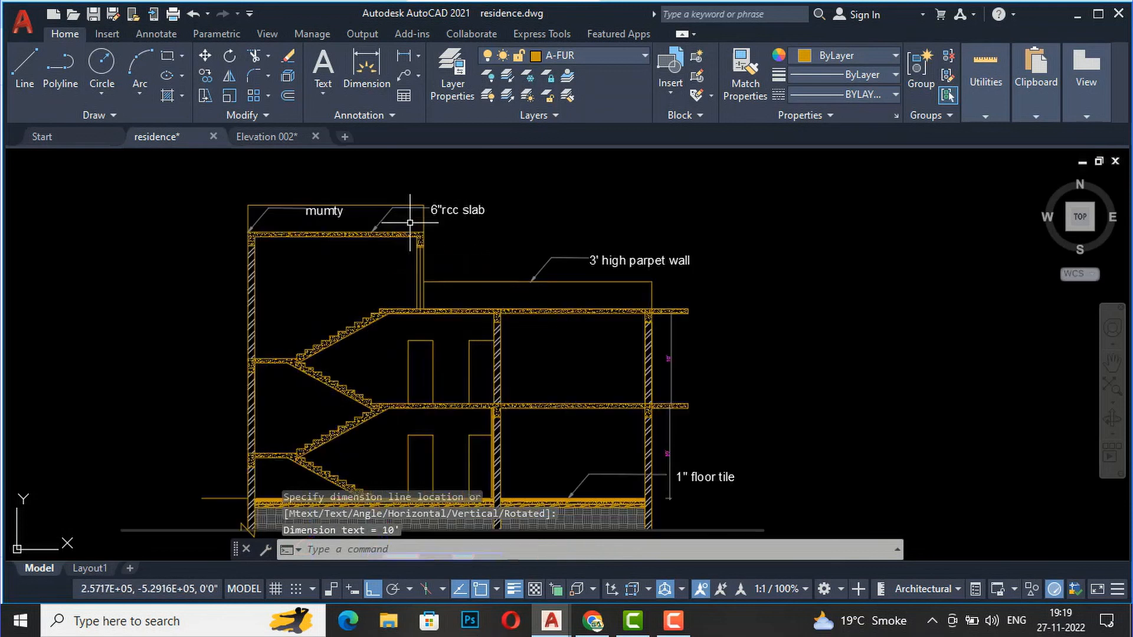
{"action": "scroll", "coordinate": [643, 283], "scroll_direction": "up", "scroll_amount": 3}
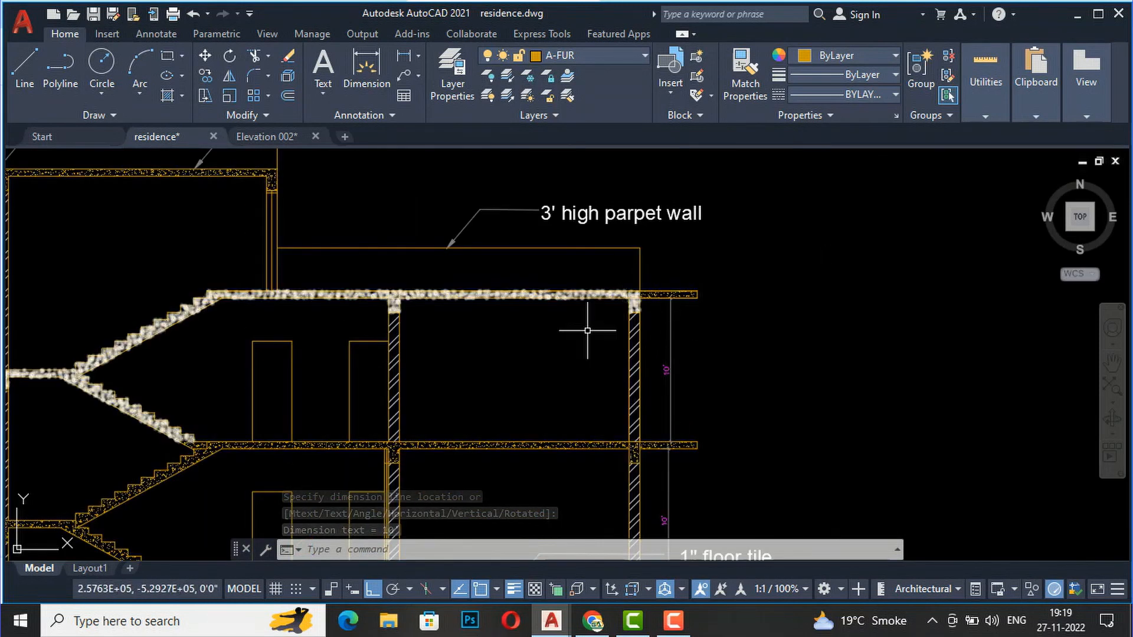
{"action": "scroll", "coordinate": [502, 321], "scroll_direction": "down", "scroll_amount": 3}
{"action": "scroll", "coordinate": [353, 234], "scroll_direction": "up", "scroll_amount": 2}
{"action": "left_click", "coordinate": [369, 245]}
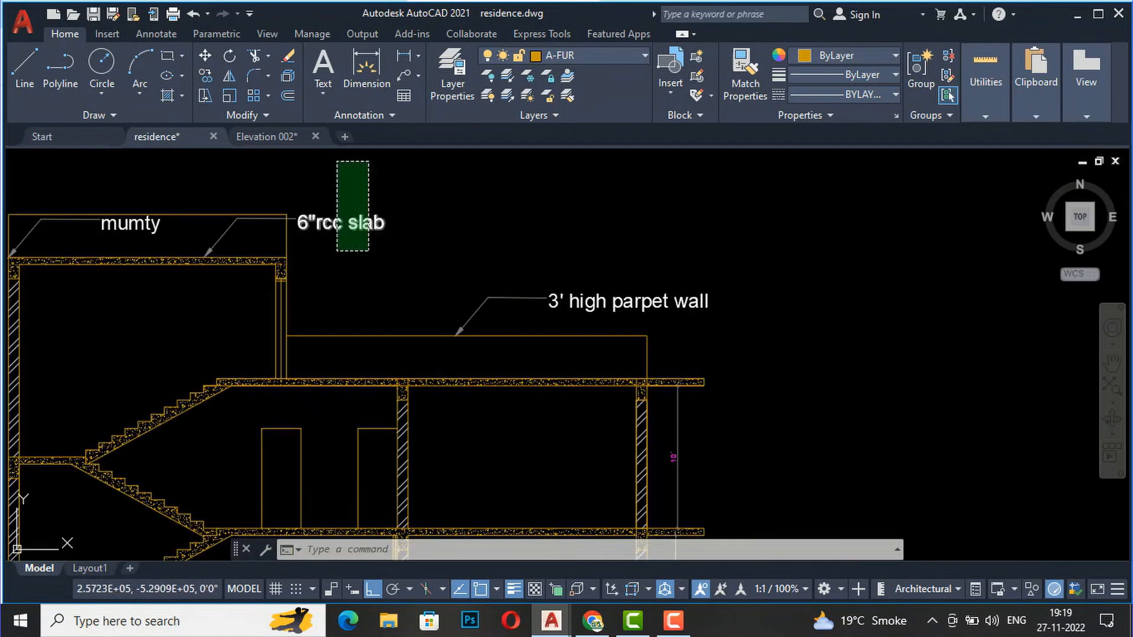
{"action": "left_click", "coordinate": [337, 160]}
{"action": "scroll", "coordinate": [248, 230], "scroll_direction": "up", "scroll_amount": 2}
{"action": "left_click", "coordinate": [277, 254]}
{"action": "left_click", "coordinate": [232, 224]}
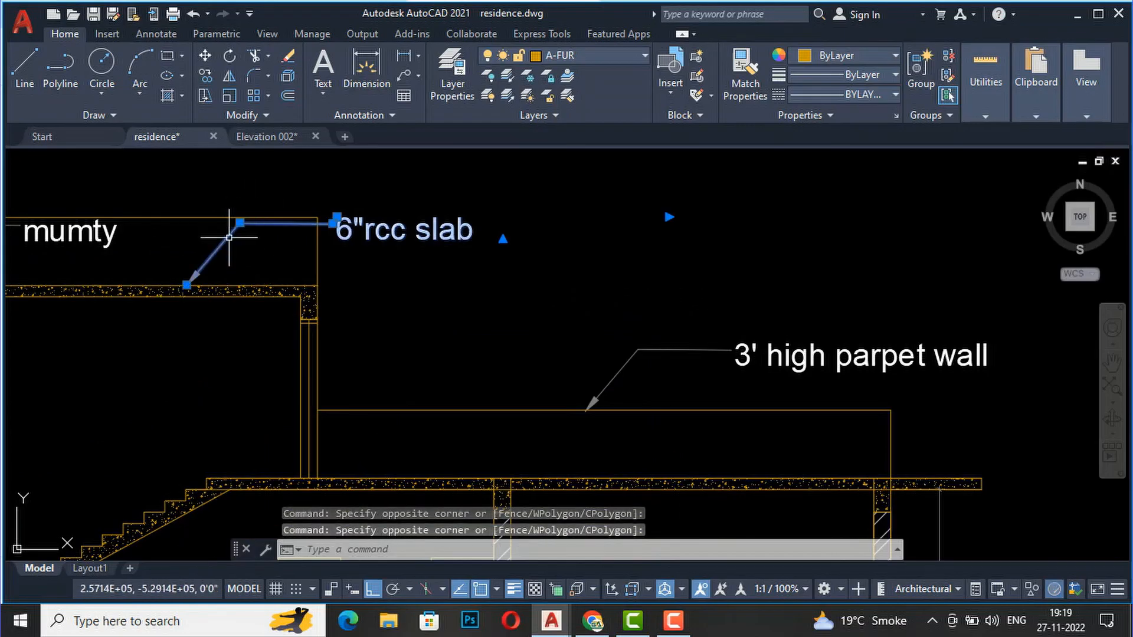
{"action": "type", "text": "co"}
{"action": "key", "text": "Return"}
{"action": "left_click", "coordinate": [187, 285]}
{"action": "scroll", "coordinate": [186, 201], "scroll_direction": "down", "scroll_amount": 2}
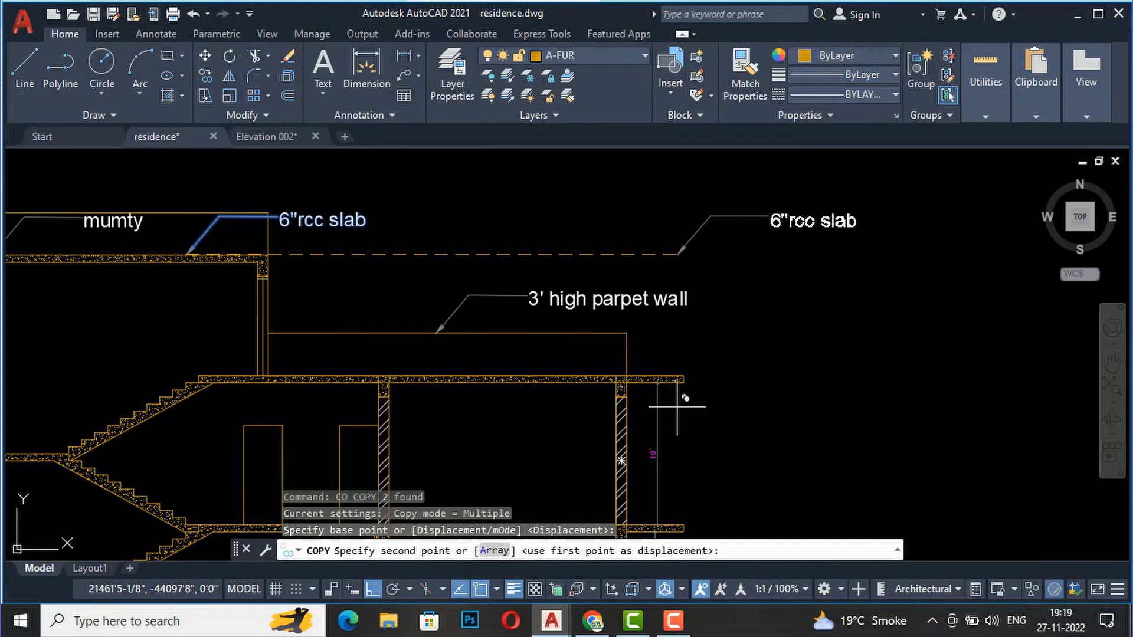
{"action": "left_click", "coordinate": [372, 589]}
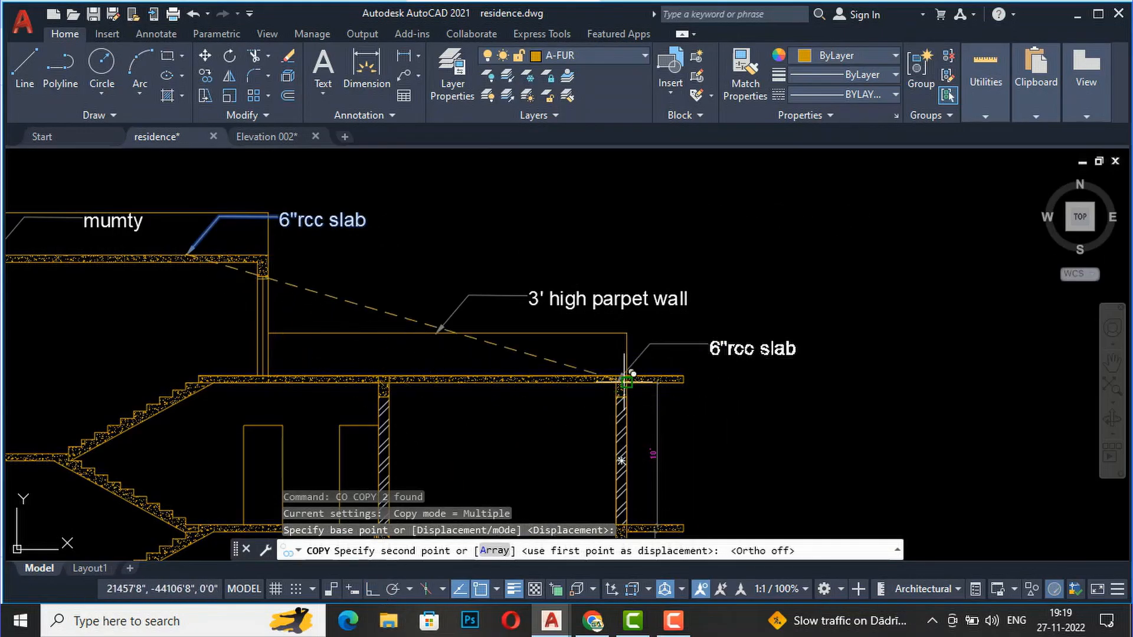
{"action": "scroll", "coordinate": [625, 382], "scroll_direction": "up", "scroll_amount": 3}
{"action": "left_click", "coordinate": [625, 378]}
{"action": "scroll", "coordinate": [404, 299], "scroll_direction": "down", "scroll_amount": 6}
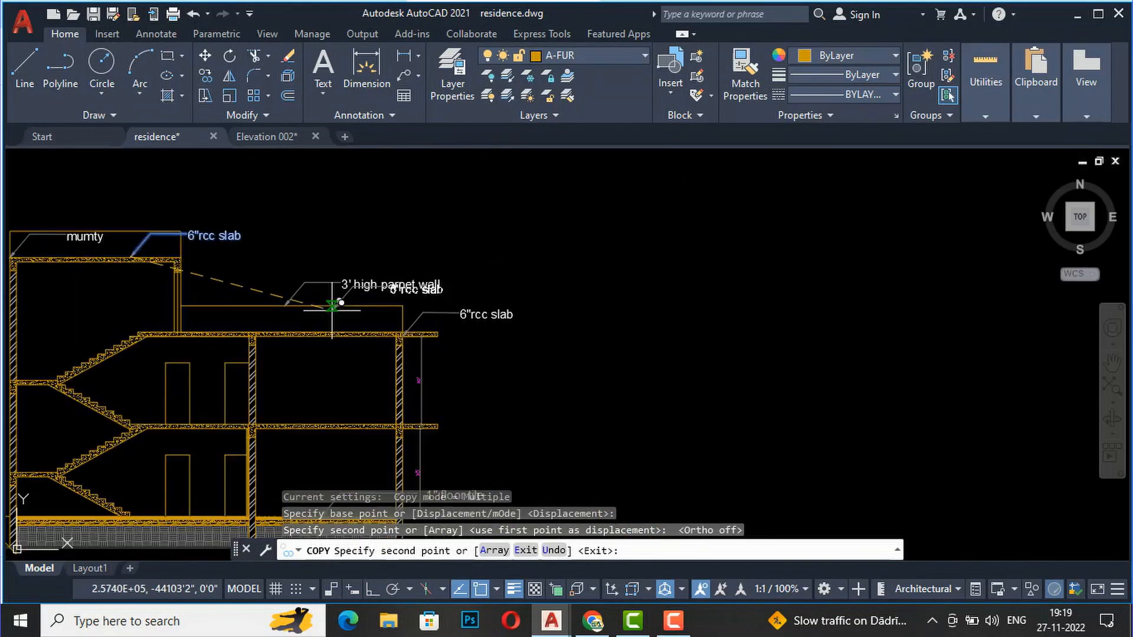
{"action": "key", "text": "Escape"}
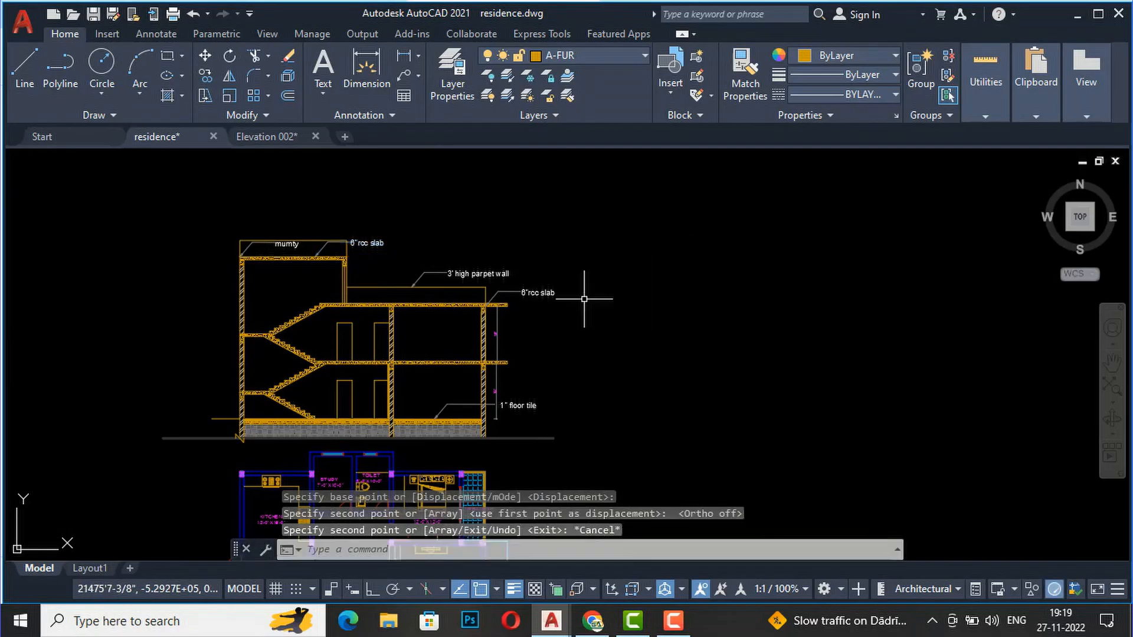
- Copy the mumty's 6"rcc slab note without its leader to the gap between the section and the ground floor plan
{"action": "scroll", "coordinate": [360, 379], "scroll_direction": "up", "scroll_amount": 2}
{"action": "scroll", "coordinate": [443, 225], "scroll_direction": "down", "scroll_amount": 2}
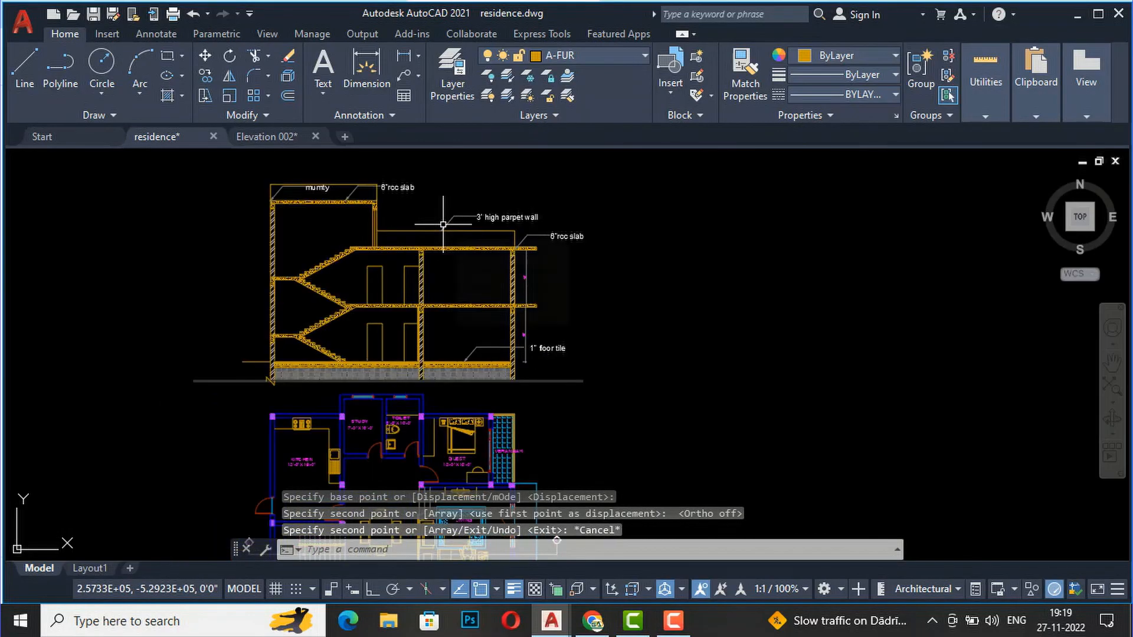
{"action": "scroll", "coordinate": [415, 406], "scroll_direction": "up", "scroll_amount": 2}
{"action": "scroll", "coordinate": [397, 395], "scroll_direction": "down", "scroll_amount": 4}
{"action": "scroll", "coordinate": [393, 257], "scroll_direction": "up", "scroll_amount": 6}
{"action": "left_click", "coordinate": [420, 274]}
{"action": "left_click", "coordinate": [413, 212]}
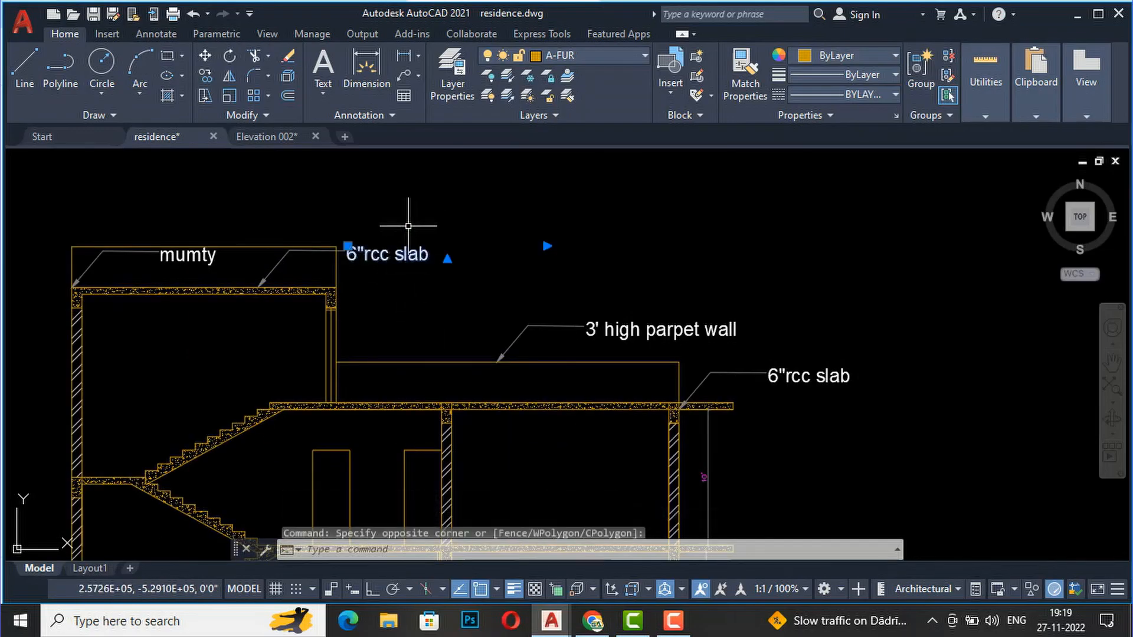
{"action": "type", "text": "co"}
{"action": "key", "text": "Return"}
{"action": "left_click", "coordinate": [348, 245]}
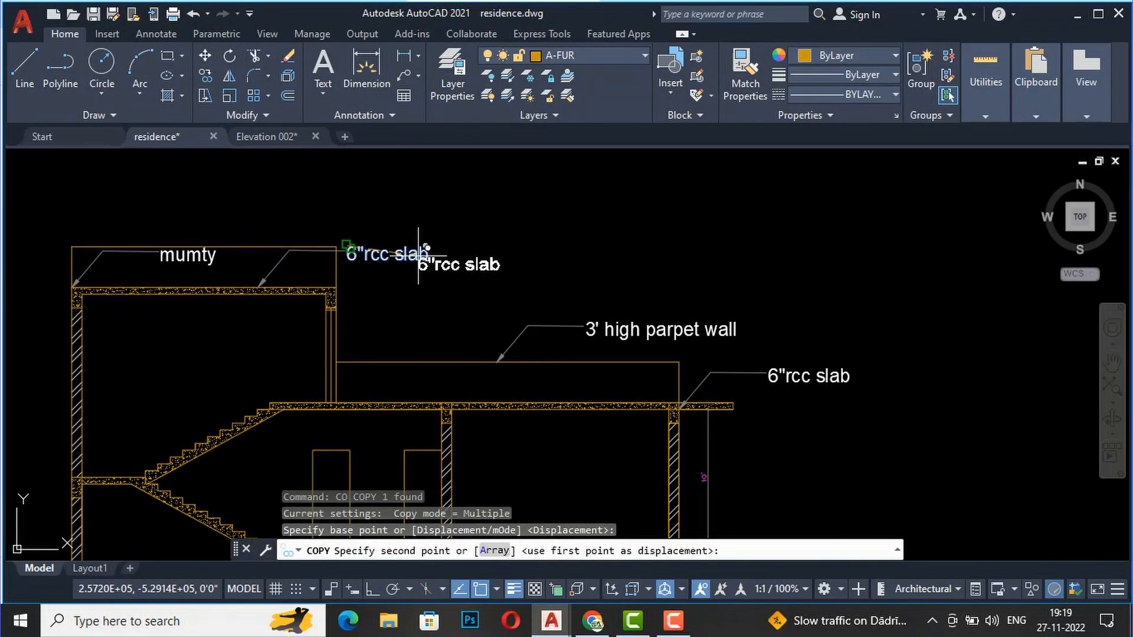
{"action": "scroll", "coordinate": [480, 177], "scroll_direction": "down", "scroll_amount": 5}
{"action": "scroll", "coordinate": [448, 260], "scroll_direction": "up", "scroll_amount": 8}
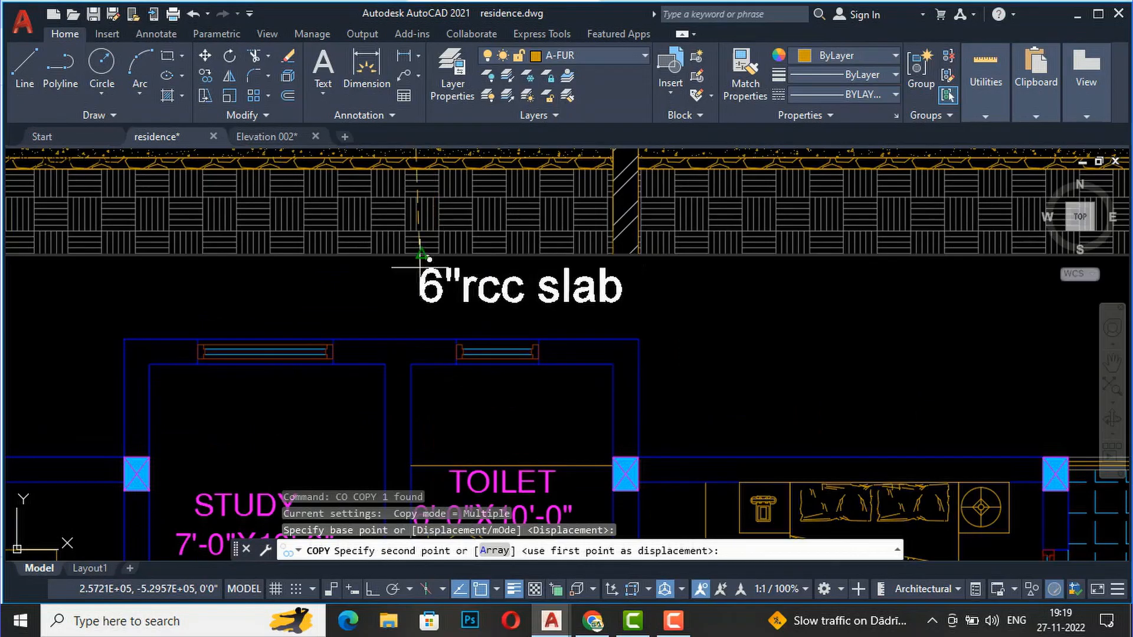
{"action": "left_click", "coordinate": [309, 273]}
{"action": "key", "text": "Return"}
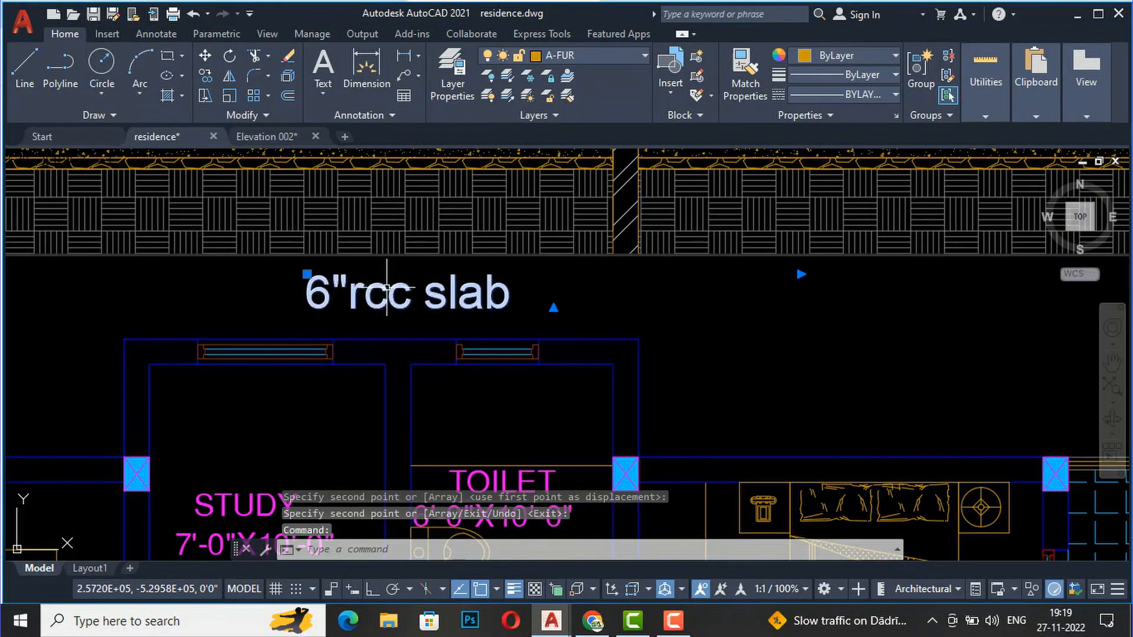
- Replace the text of the note copied below the section with SECTION A-A
{"action": "double_click", "coordinate": [505, 295]}
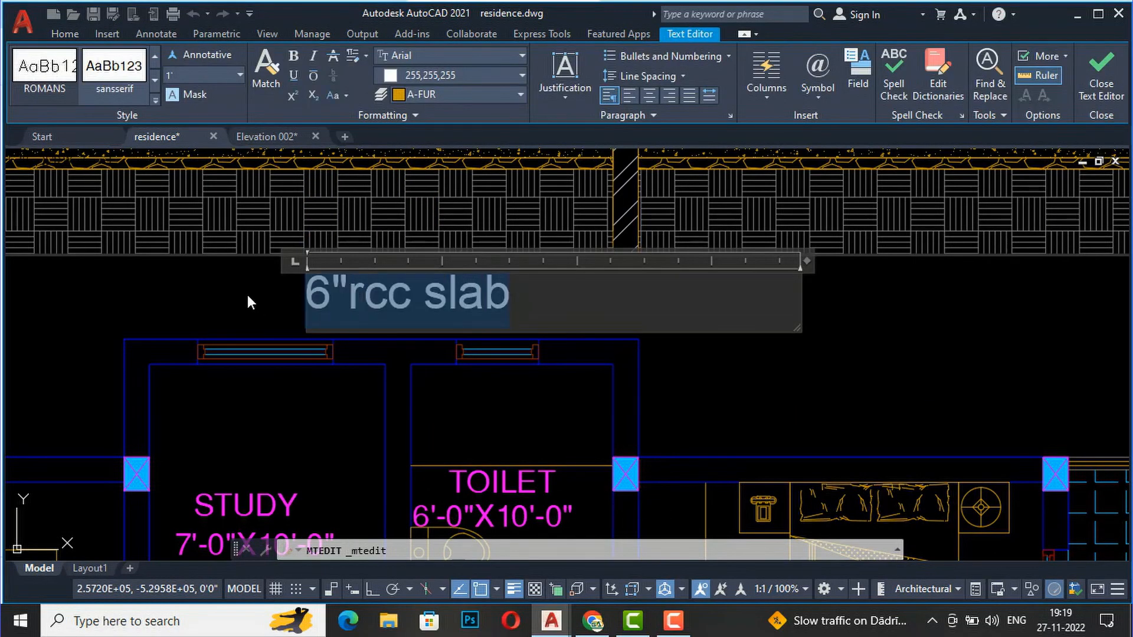
{"action": "type", "text": "SECT"}
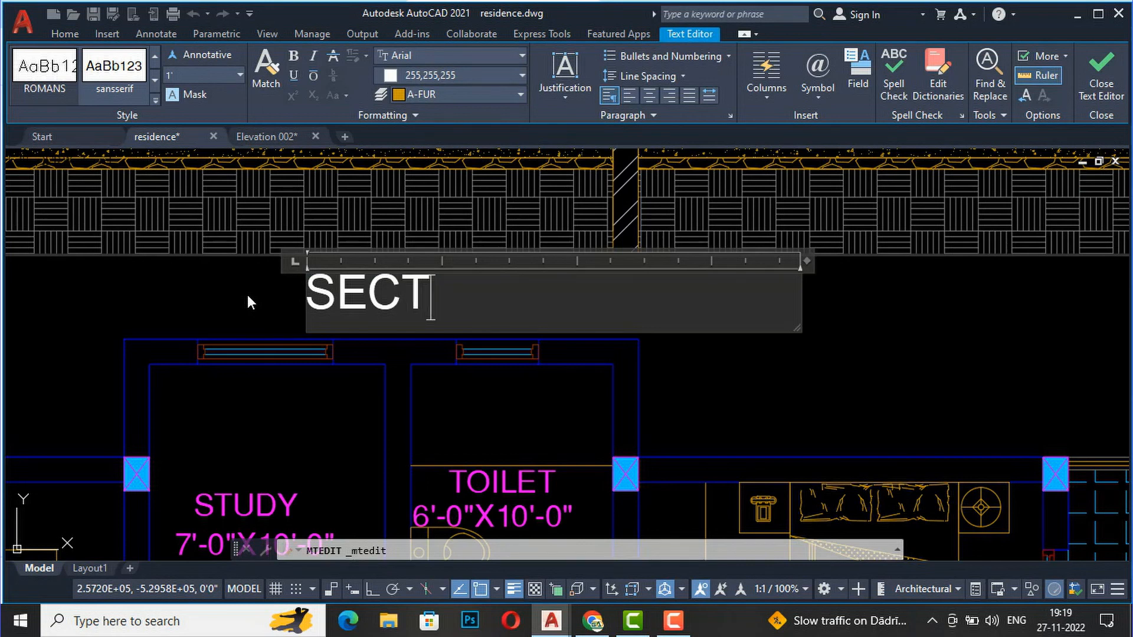
{"action": "type", "text": "ION A-A"}
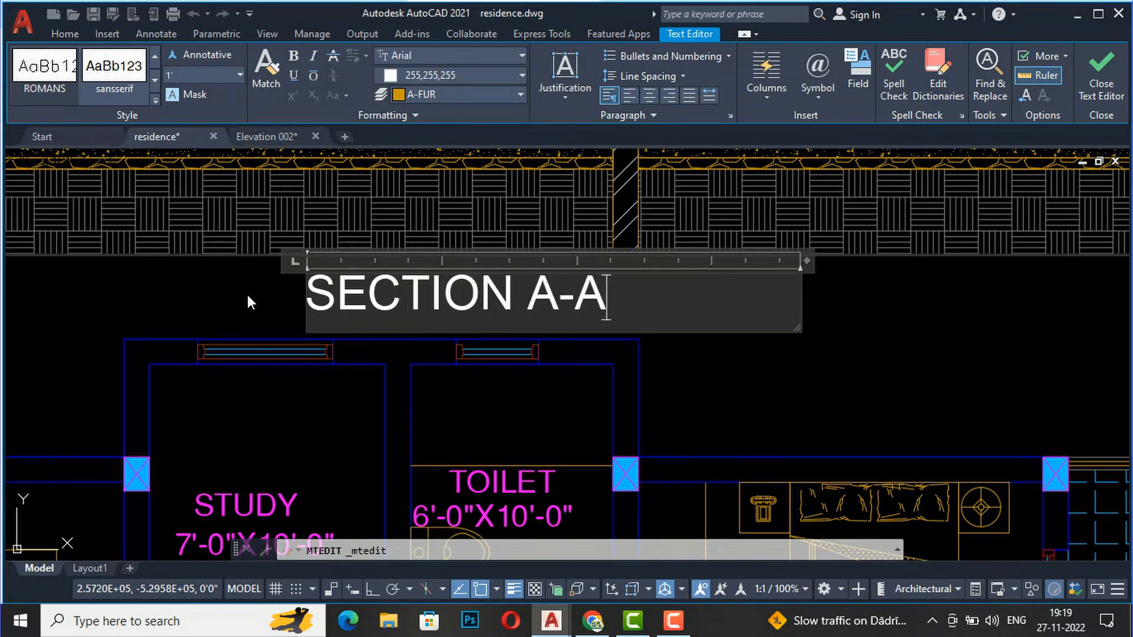
{"action": "left_click", "coordinate": [764, 331]}
{"action": "scroll", "coordinate": [582, 237], "scroll_direction": "down", "scroll_amount": 4}
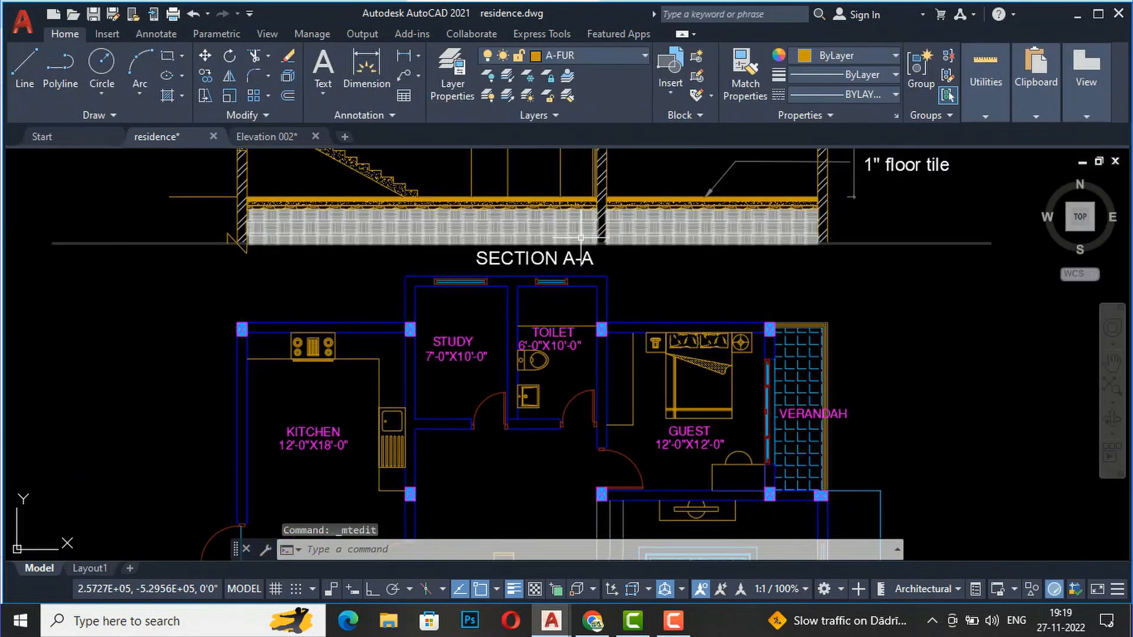
- Examine the section against the ground floor plan and its section line to identify which rooms are cut
{"action": "scroll", "coordinate": [581, 237], "scroll_direction": "down", "scroll_amount": 4}
{"action": "scroll", "coordinate": [441, 407], "scroll_direction": "up", "scroll_amount": 5}
{"action": "scroll", "coordinate": [377, 381], "scroll_direction": "down", "scroll_amount": 5}
{"action": "scroll", "coordinate": [574, 354], "scroll_direction": "up", "scroll_amount": 6}
{"action": "scroll", "coordinate": [561, 438], "scroll_direction": "down", "scroll_amount": 5}
{"action": "scroll", "coordinate": [464, 267], "scroll_direction": "up", "scroll_amount": 5}
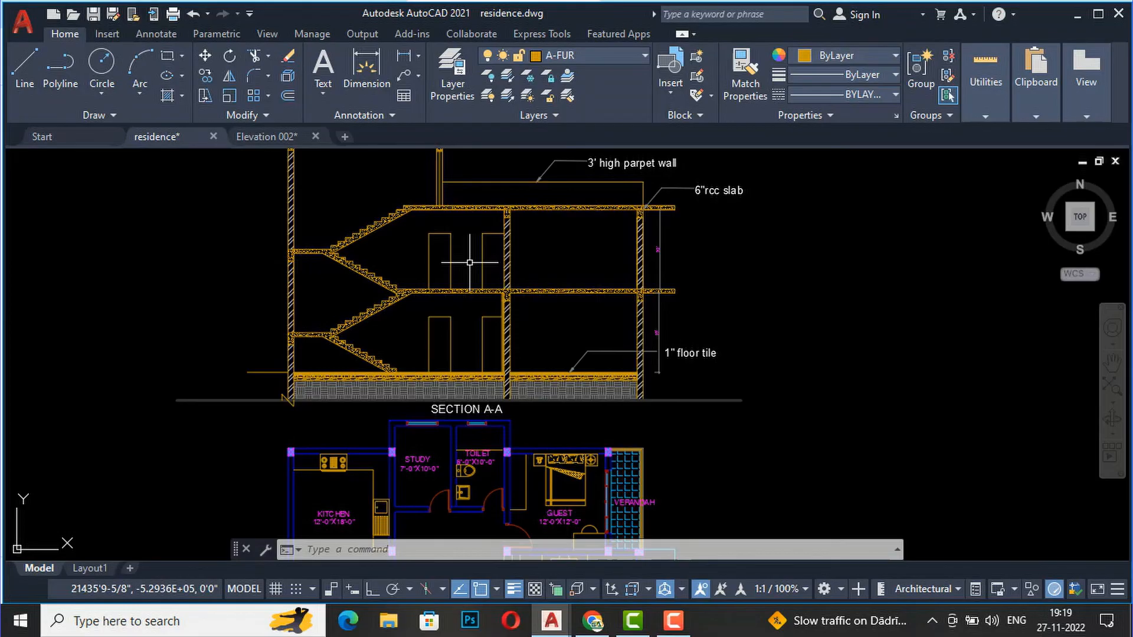
{"action": "scroll", "coordinate": [472, 260], "scroll_direction": "down", "scroll_amount": 3}
{"action": "scroll", "coordinate": [451, 316], "scroll_direction": "up", "scroll_amount": 3}
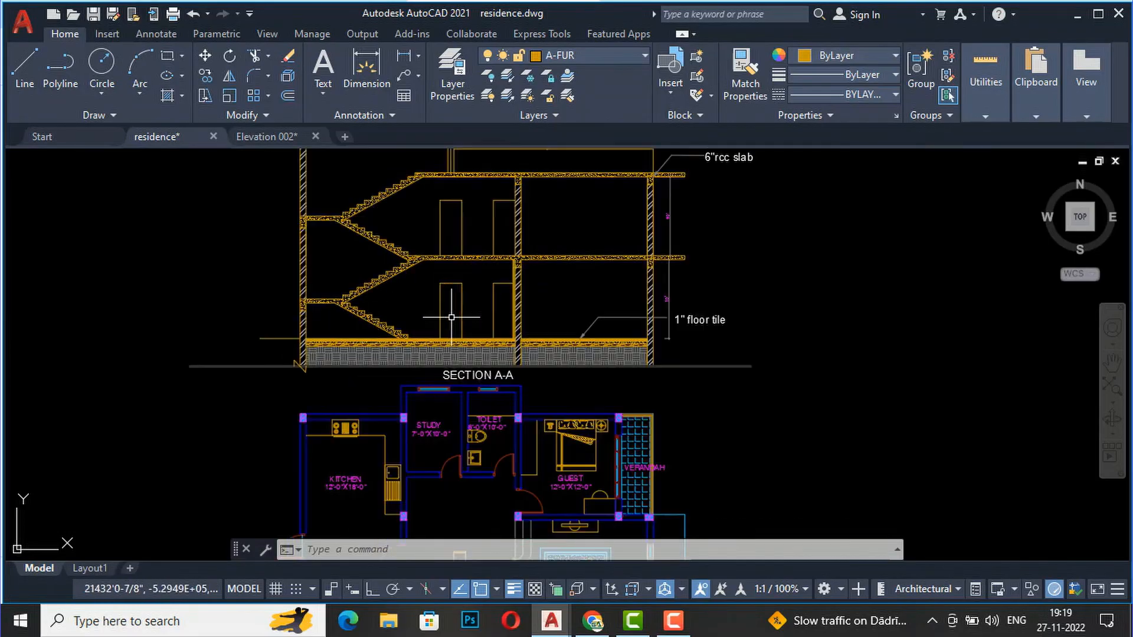
{"action": "scroll", "coordinate": [449, 221], "scroll_direction": "up", "scroll_amount": 3}
{"action": "scroll", "coordinate": [422, 199], "scroll_direction": "down", "scroll_amount": 3}
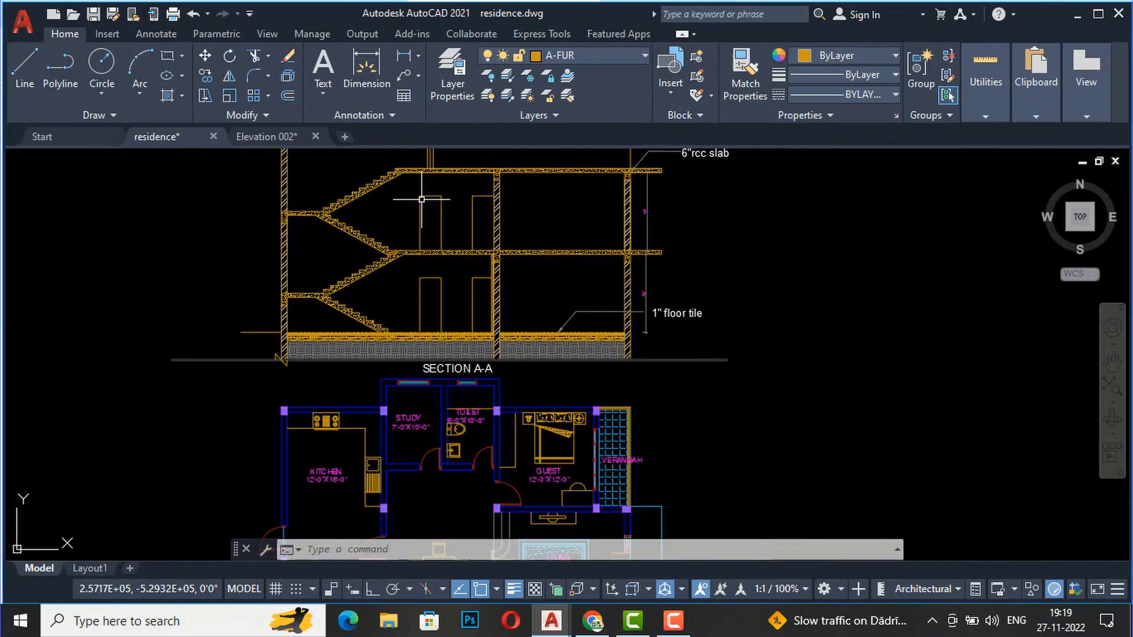
{"action": "scroll", "coordinate": [480, 197], "scroll_direction": "up", "scroll_amount": 3}
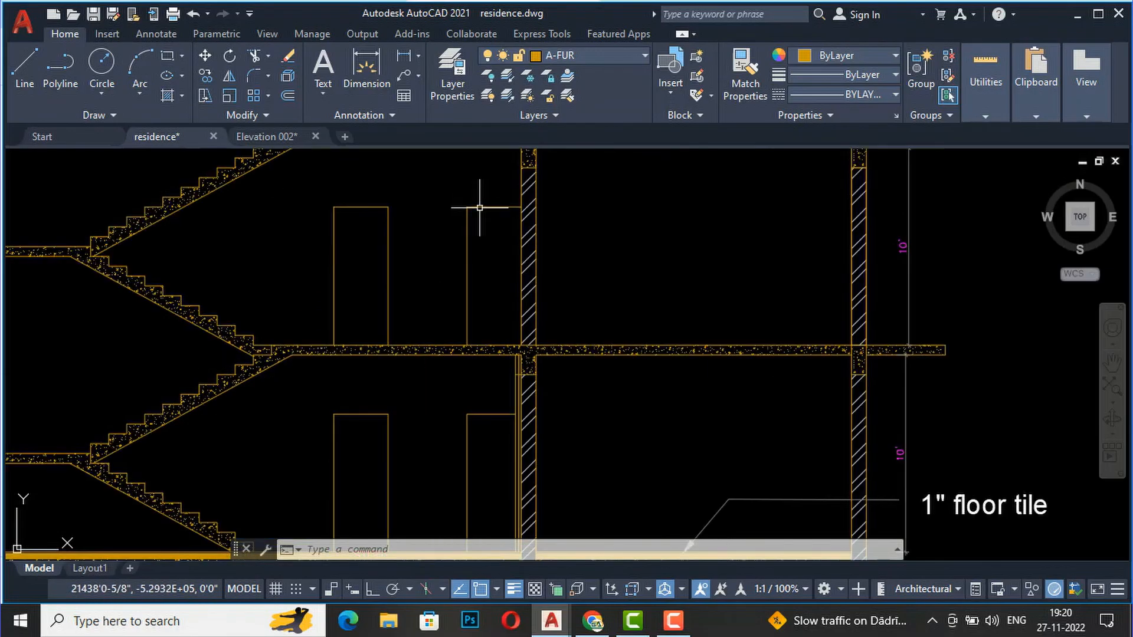
{"action": "scroll", "coordinate": [480, 204], "scroll_direction": "down", "scroll_amount": 4}
{"action": "scroll", "coordinate": [480, 207], "scroll_direction": "down", "scroll_amount": 2}
{"action": "scroll", "coordinate": [552, 384], "scroll_direction": "up", "scroll_amount": 6}
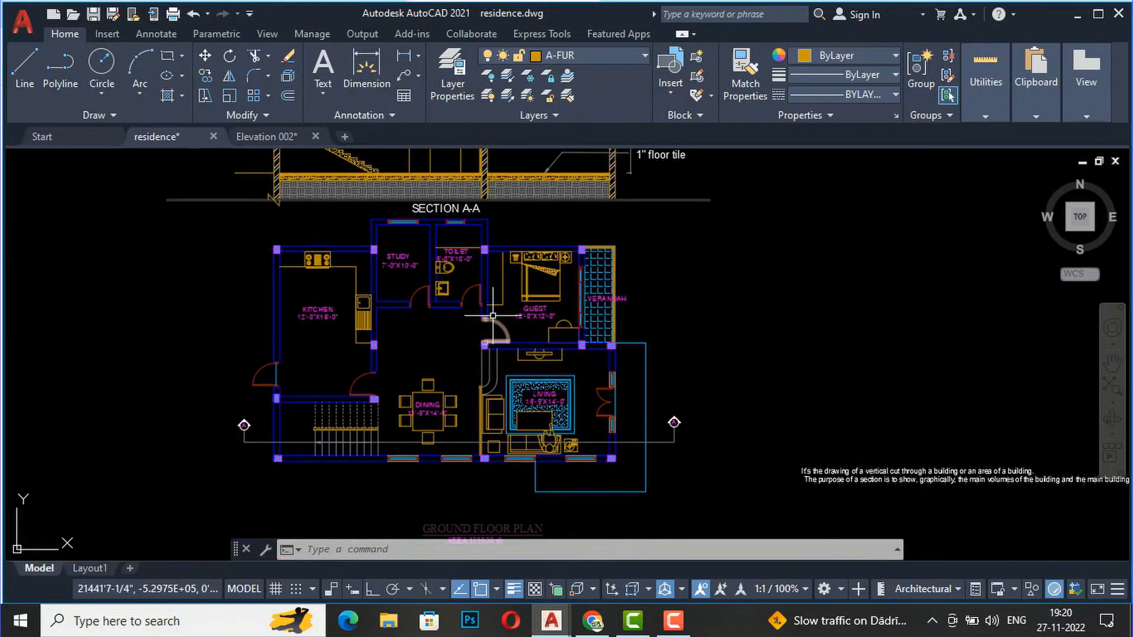
{"action": "scroll", "coordinate": [552, 385], "scroll_direction": "down", "scroll_amount": 6}
- Copy the roof slab's 6"rcc slab note into the ground-floor room between the inner wall and the outer wall
{"action": "scroll", "coordinate": [532, 236], "scroll_direction": "up", "scroll_amount": 2}
{"action": "scroll", "coordinate": [552, 242], "scroll_direction": "up", "scroll_amount": 4}
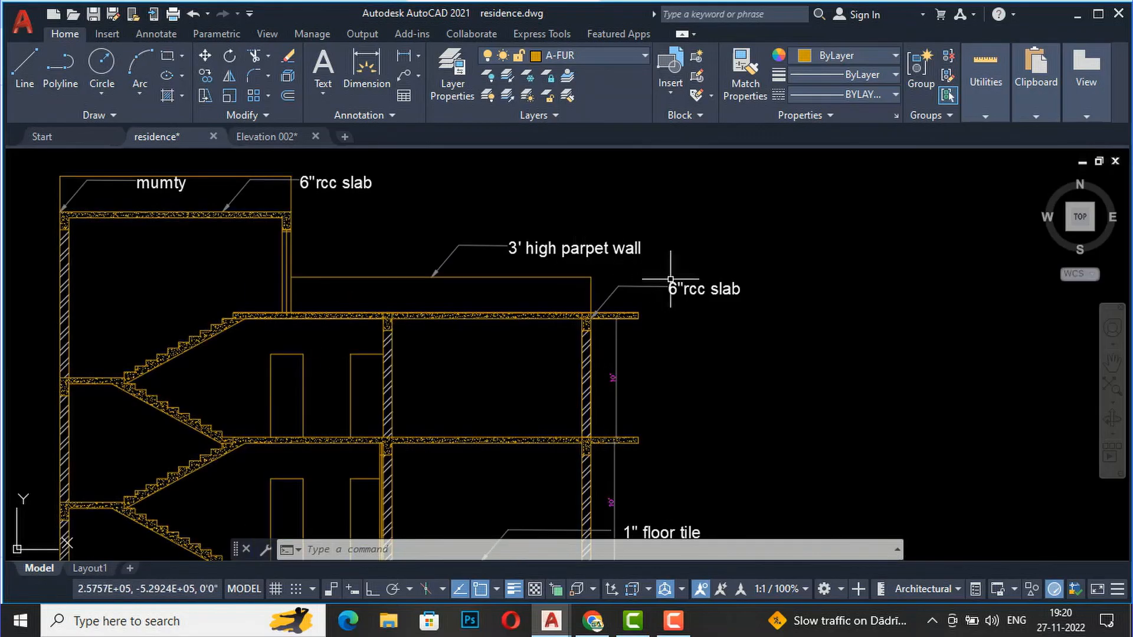
{"action": "left_click", "coordinate": [702, 288]}
{"action": "type", "text": "co"}
{"action": "key", "text": "Return"}
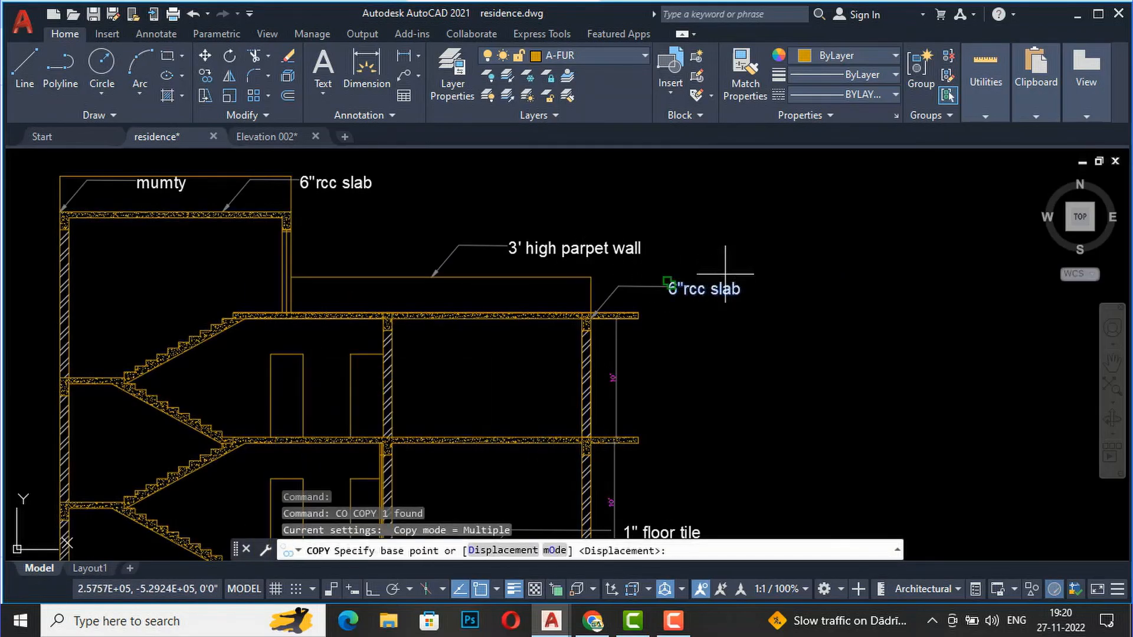
{"action": "left_click", "coordinate": [728, 257]}
{"action": "scroll", "coordinate": [758, 183], "scroll_direction": "down", "scroll_amount": 4}
{"action": "scroll", "coordinate": [573, 324], "scroll_direction": "up", "scroll_amount": 6}
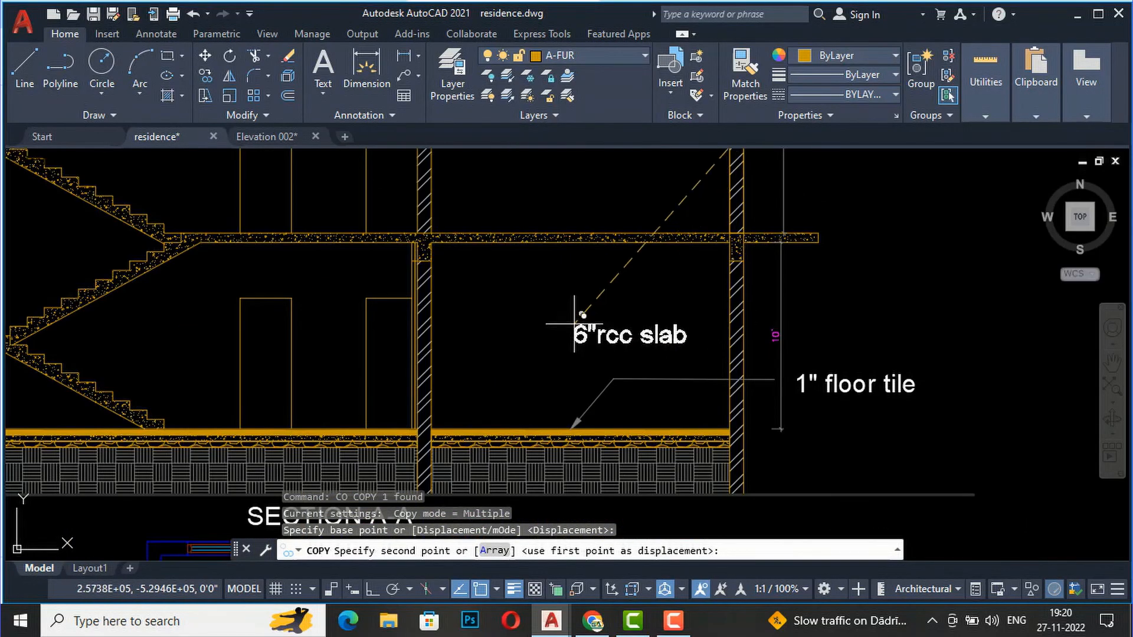
{"action": "left_click", "coordinate": [519, 295]}
{"action": "key", "text": "Return"}
- Replace the text of the note copied into the ground-floor room with LIVING
{"action": "double_click", "coordinate": [564, 310]}
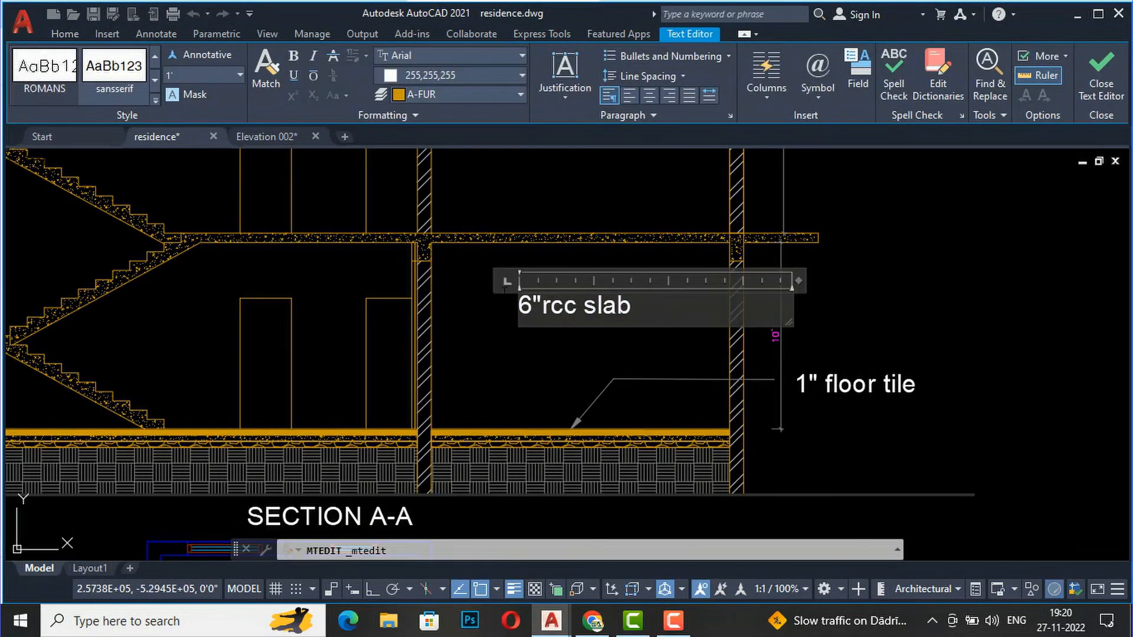
{"action": "type", "text": "LIVING"}
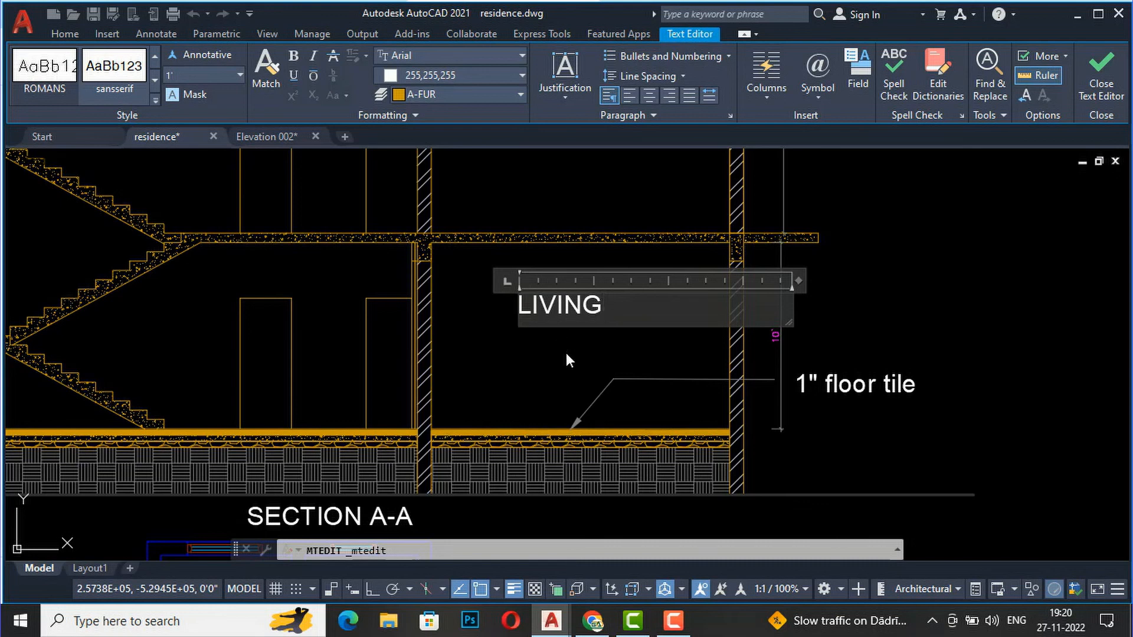
{"action": "left_click", "coordinate": [568, 353]}
- Copy the LIVING label to the ground-floor space between the staircase and the inner wall
{"action": "left_click", "coordinate": [611, 309]}
{"action": "left_click", "coordinate": [557, 321]}
{"action": "type", "text": "co"}
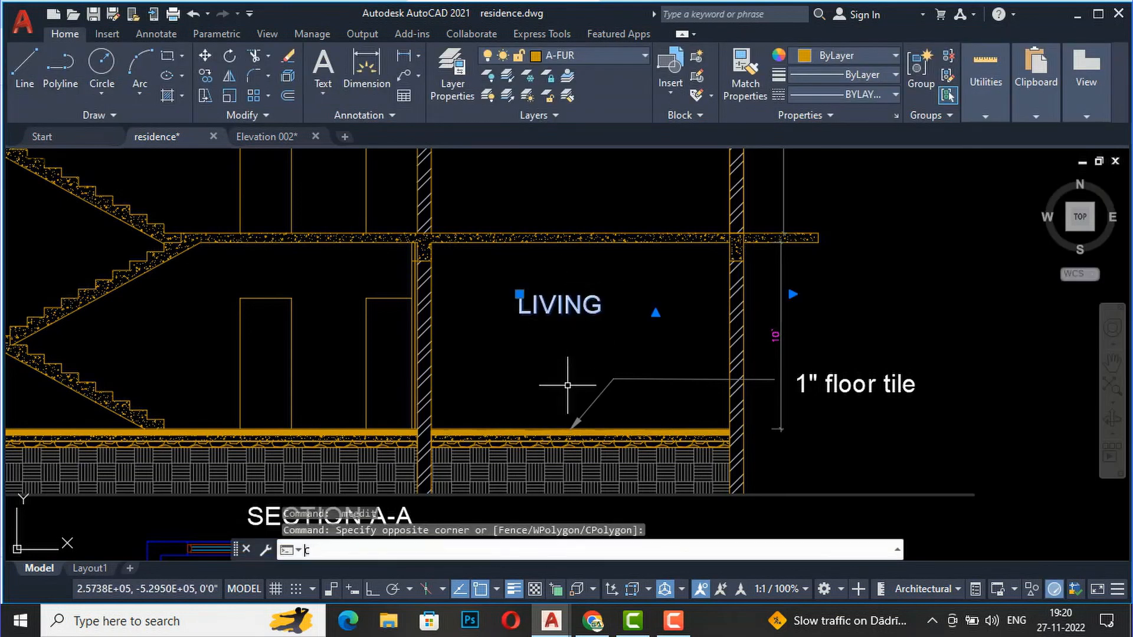
{"action": "key", "text": "Return"}
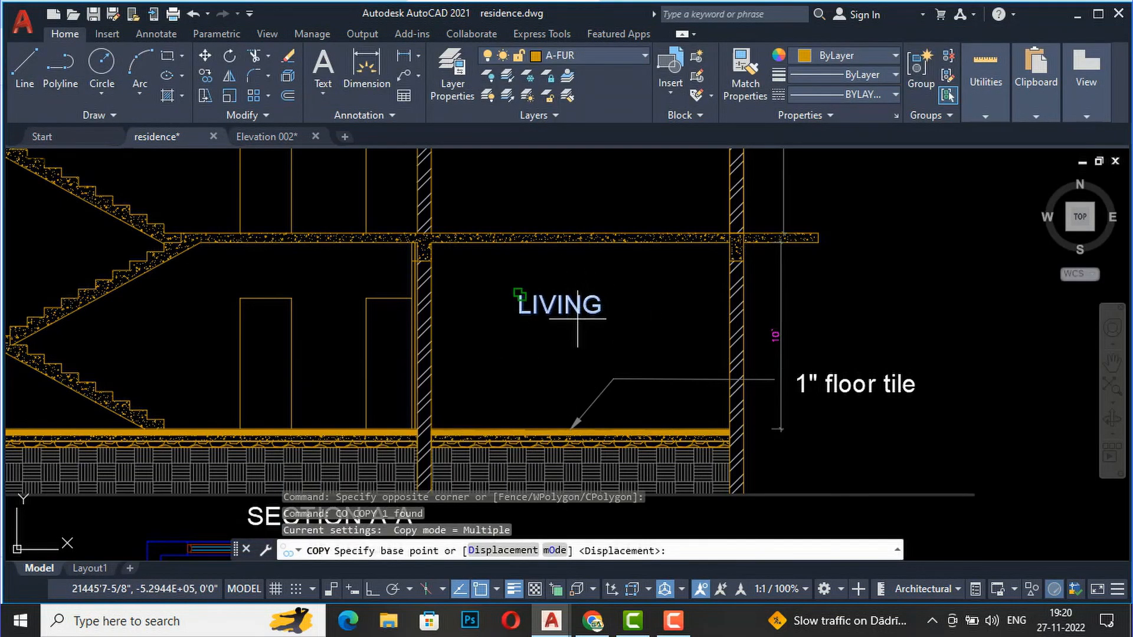
{"action": "left_click", "coordinate": [519, 293]}
{"action": "left_click", "coordinate": [180, 331]}
{"action": "key", "text": "Escape"}
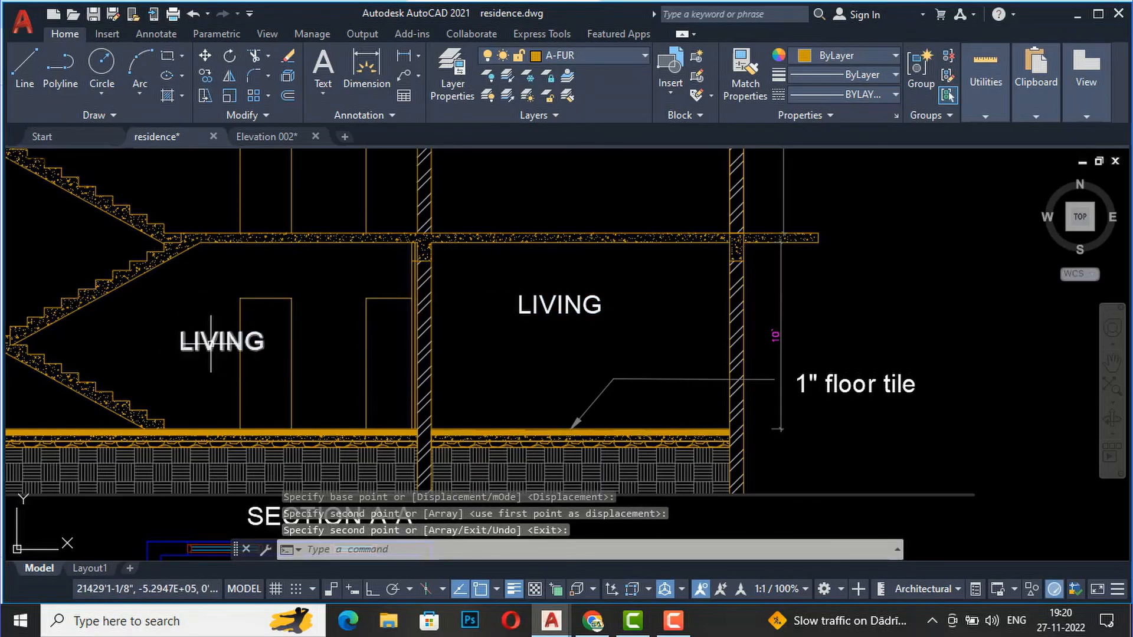
- Replace the text of the LIVING label beside the ground-floor staircase with DINING
{"action": "double_click", "coordinate": [219, 341]}
{"action": "type", "text": "D"}
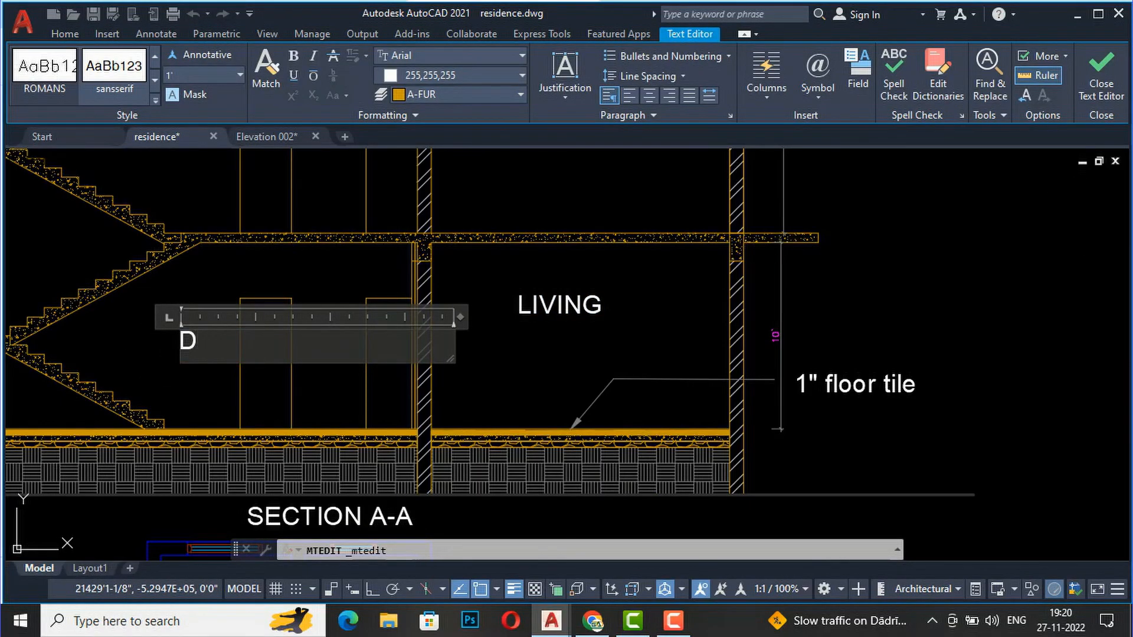
{"action": "type", "text": "INING"}
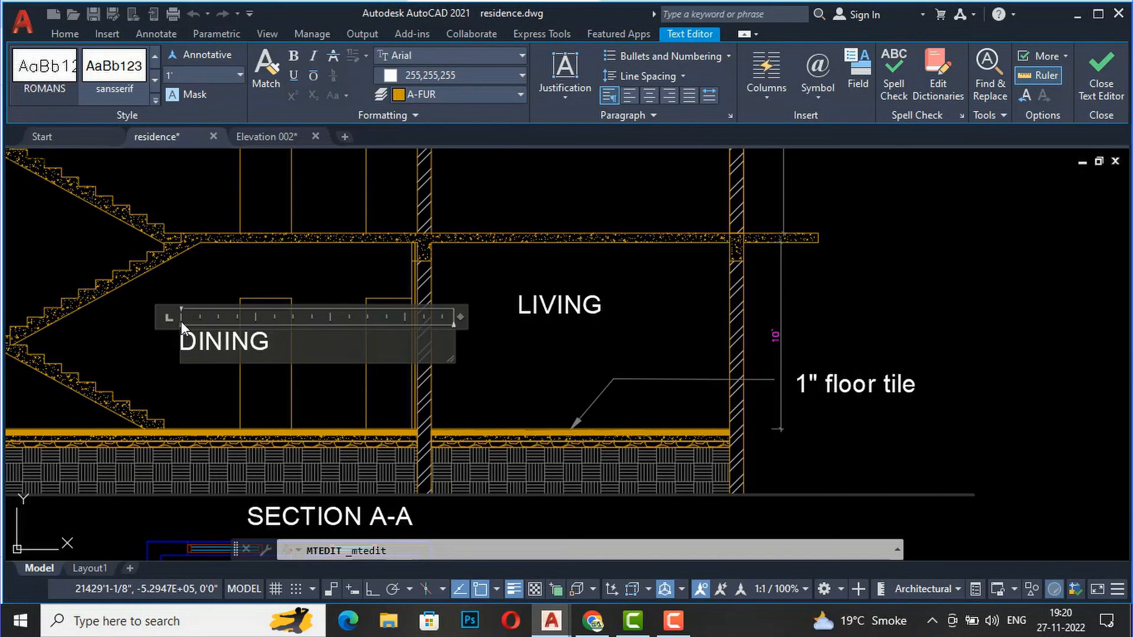
{"action": "left_click", "coordinate": [133, 340]}
- Copy the ground-floor LIVING label straight up into the first-floor room between the inner wall and the outer wall
{"action": "scroll", "coordinate": [552, 437], "scroll_direction": "down", "scroll_amount": 4}
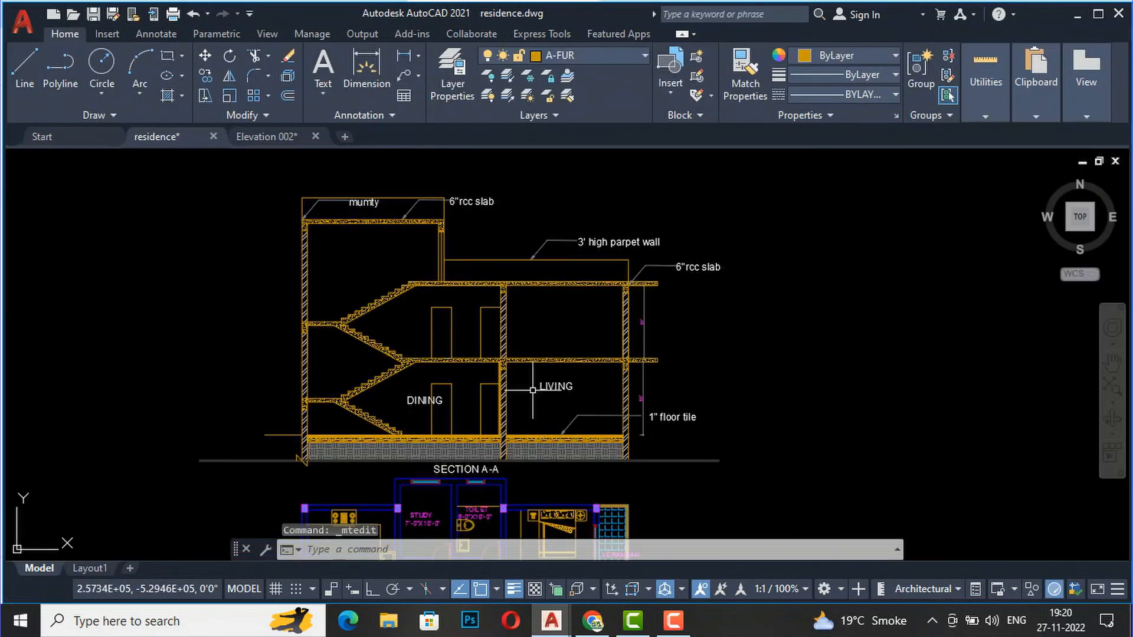
{"action": "scroll", "coordinate": [548, 360], "scroll_direction": "up", "scroll_amount": 2}
{"action": "left_click", "coordinate": [552, 396]}
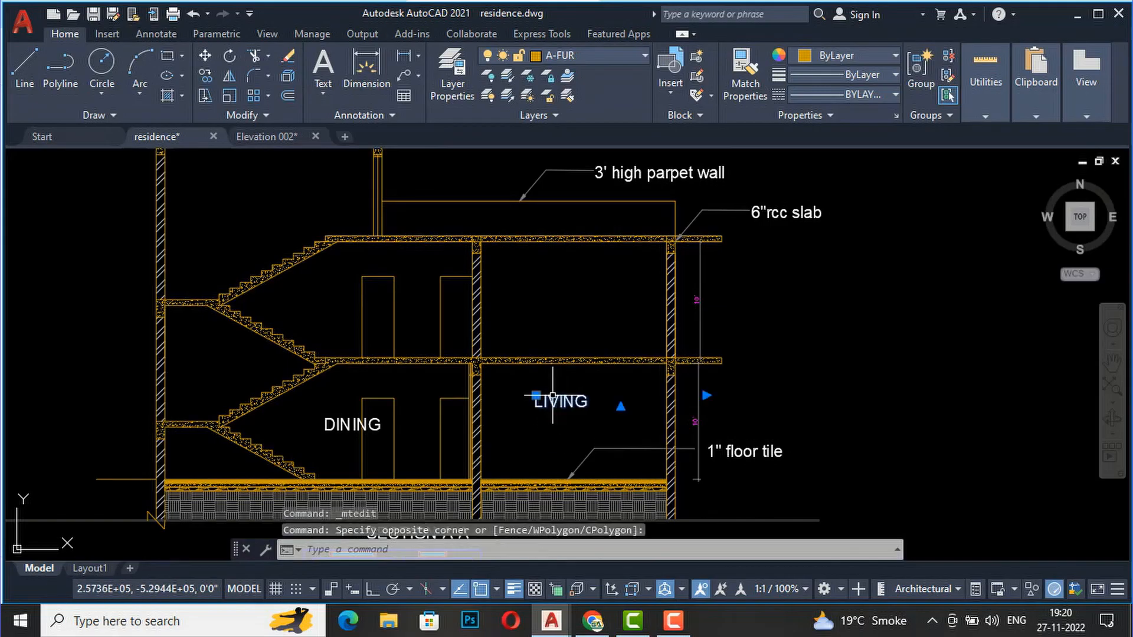
{"action": "type", "text": "co"}
{"action": "key", "text": "Return"}
{"action": "left_click", "coordinate": [537, 395]}
{"action": "left_click", "coordinate": [540, 301]}
{"action": "key", "text": "Return"}
{"action": "scroll", "coordinate": [444, 334], "scroll_direction": "down", "scroll_amount": 4}
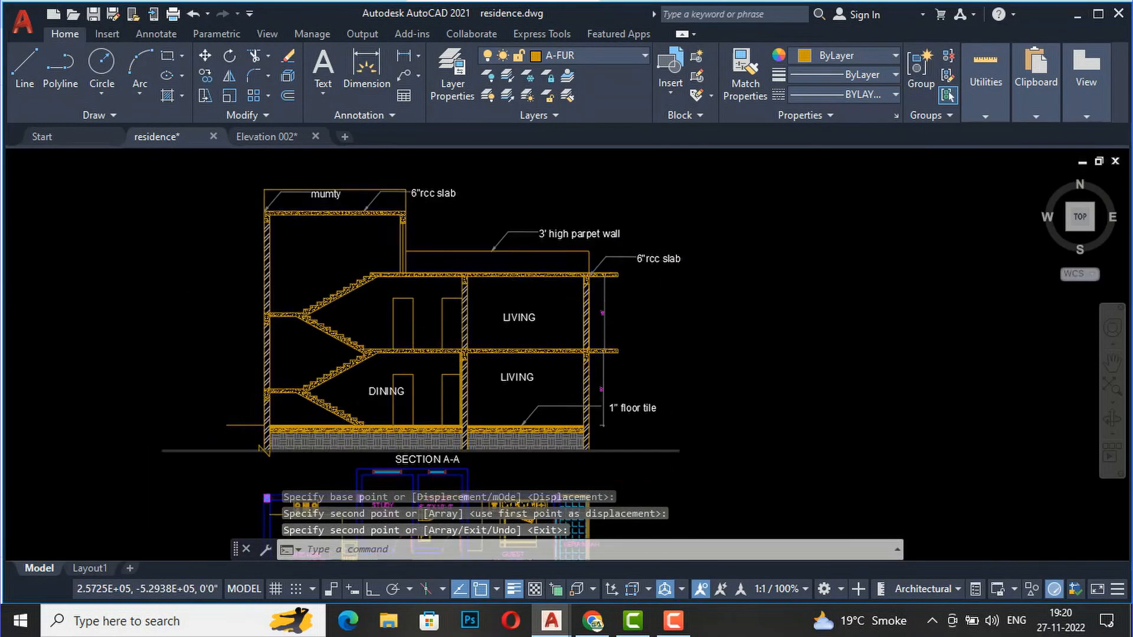
{"action": "scroll", "coordinate": [445, 334], "scroll_direction": "down", "scroll_amount": 1}
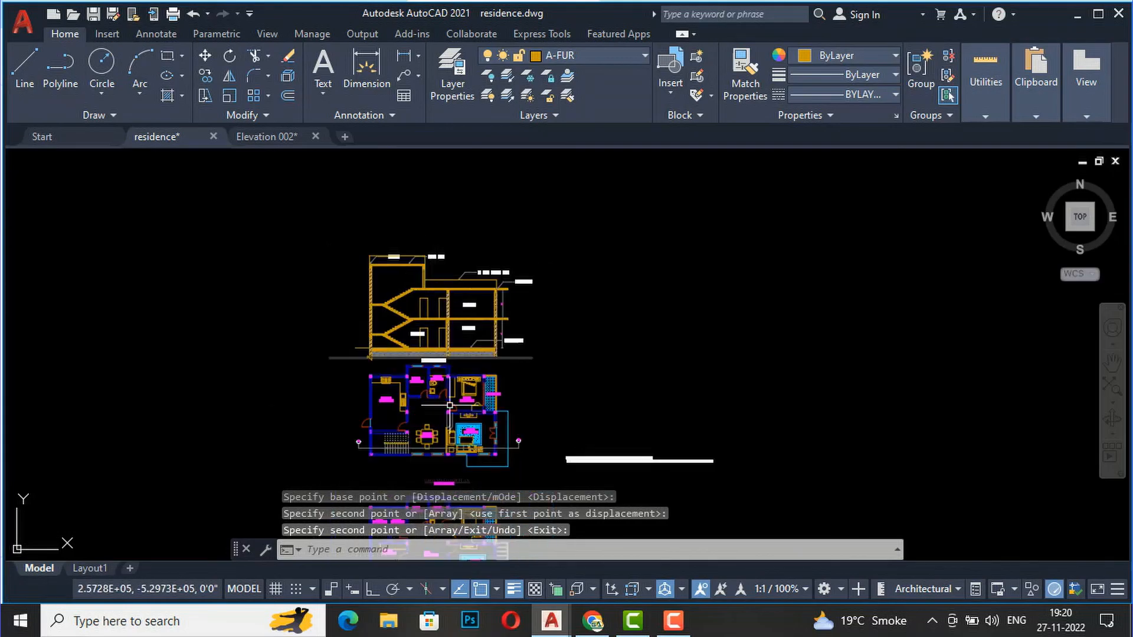
{"action": "scroll", "coordinate": [453, 178], "scroll_direction": "up", "scroll_amount": 3}
{"action": "scroll", "coordinate": [453, 177], "scroll_direction": "up", "scroll_amount": 2}
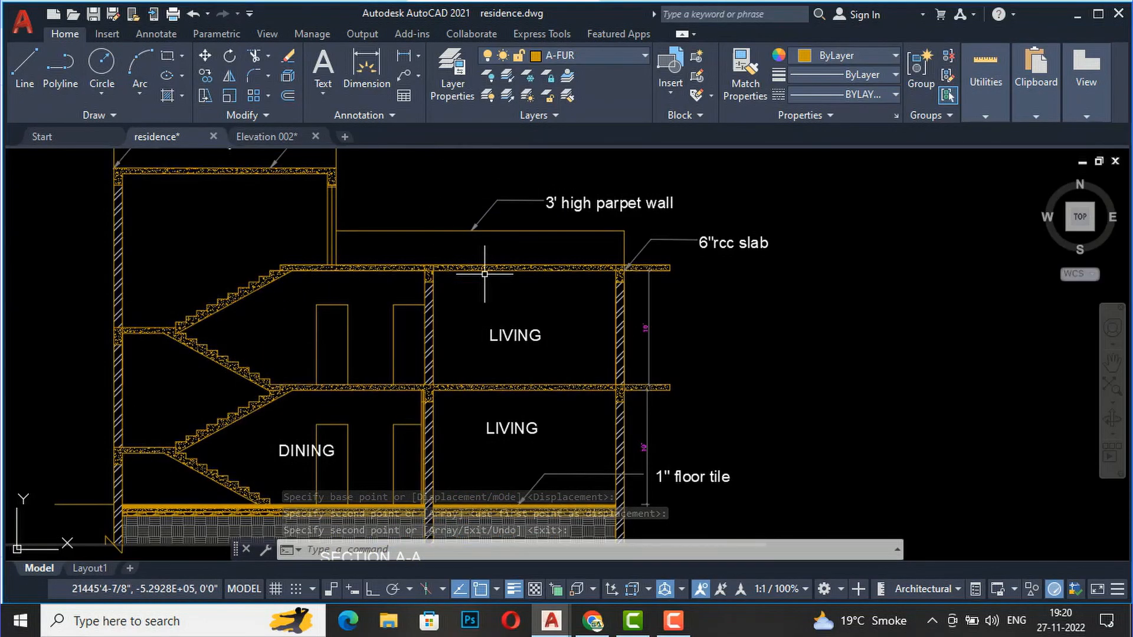
{"action": "scroll", "coordinate": [466, 268], "scroll_direction": "down", "scroll_amount": 2}
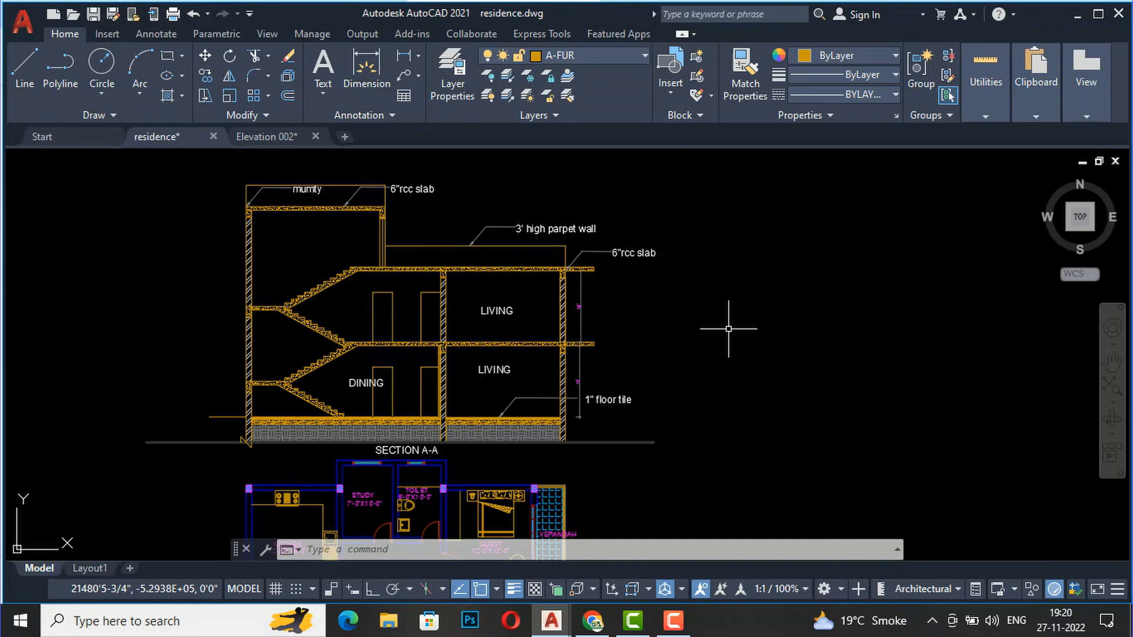
{"action": "left_click", "coordinate": [674, 621]}
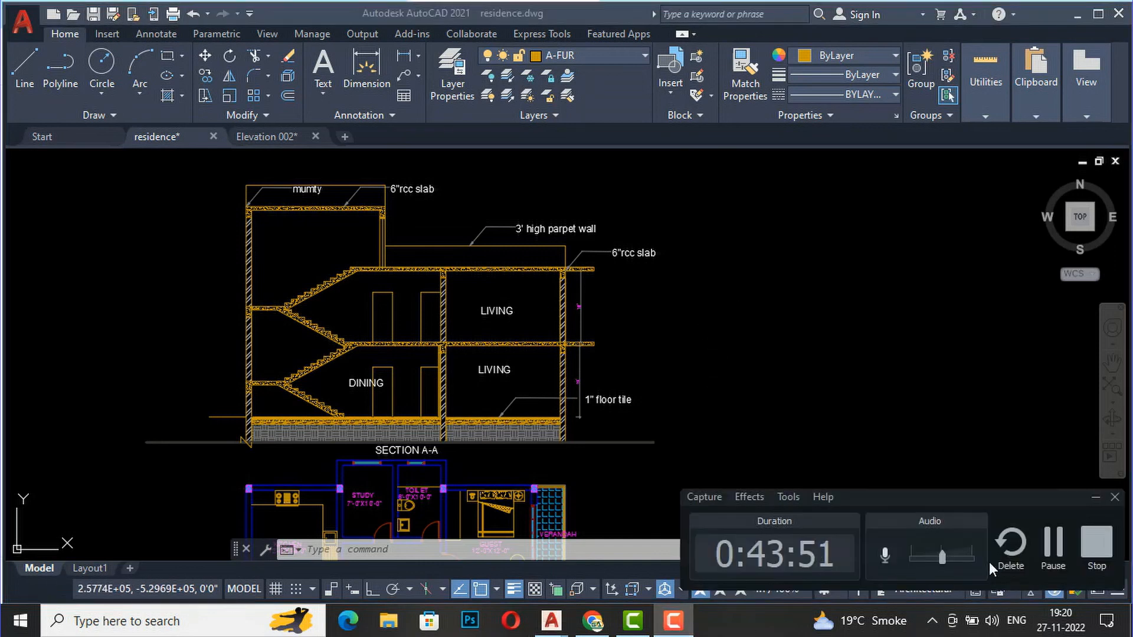